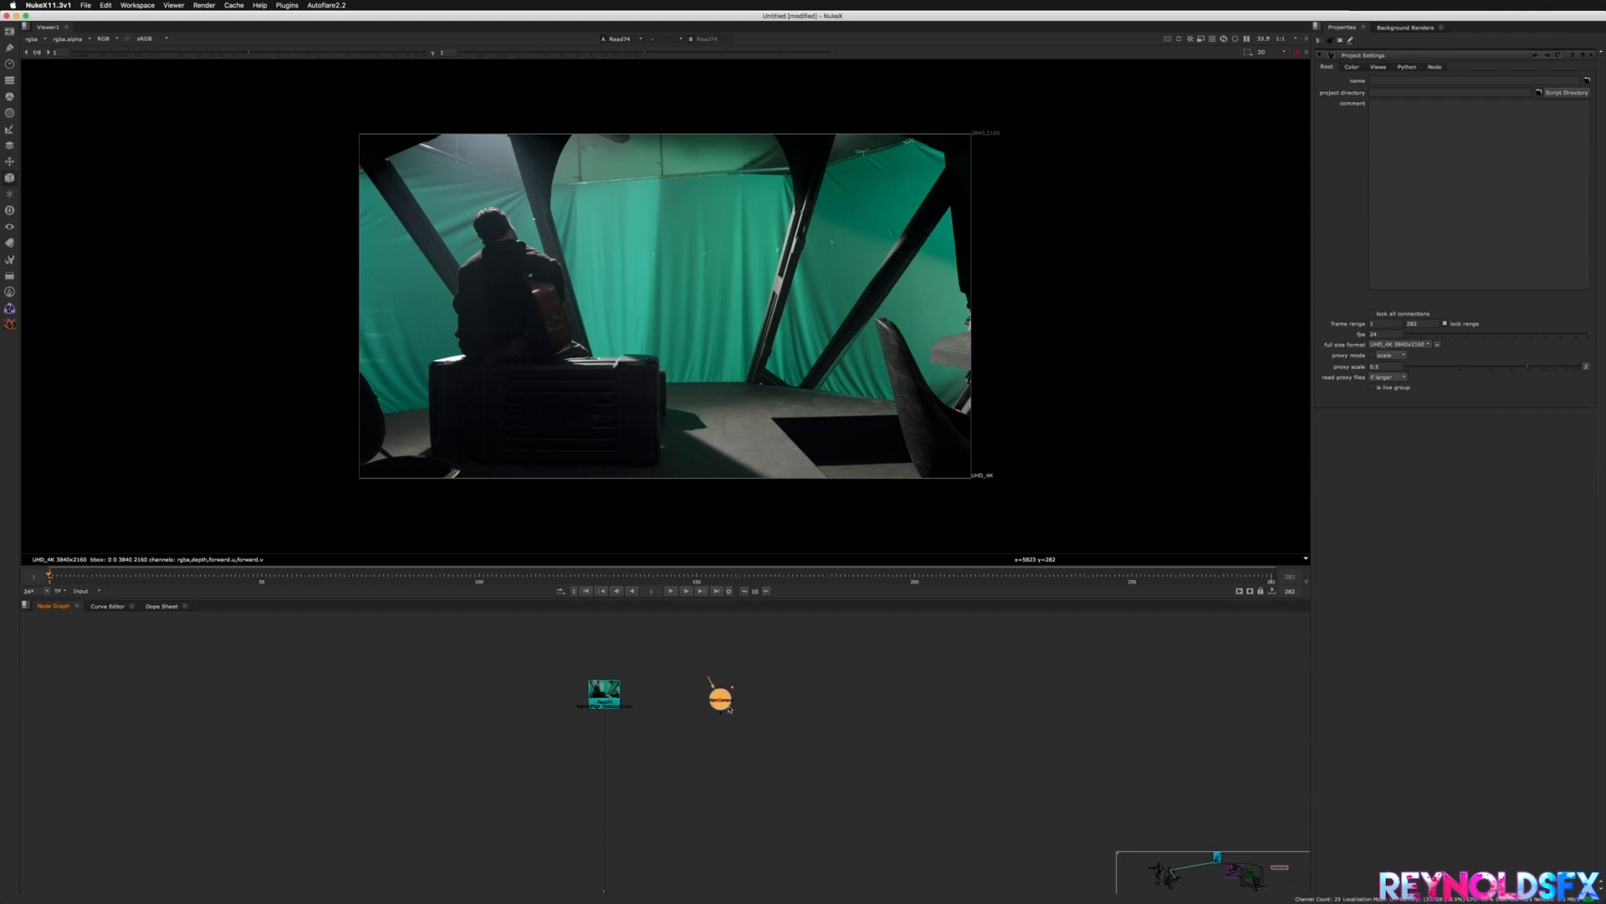
# - Review the available full size formats in the project settings, with UHD_4K 3840x2160 as the project format
pyautogui.click(862, 733)
pyautogui.click(1382, 345)
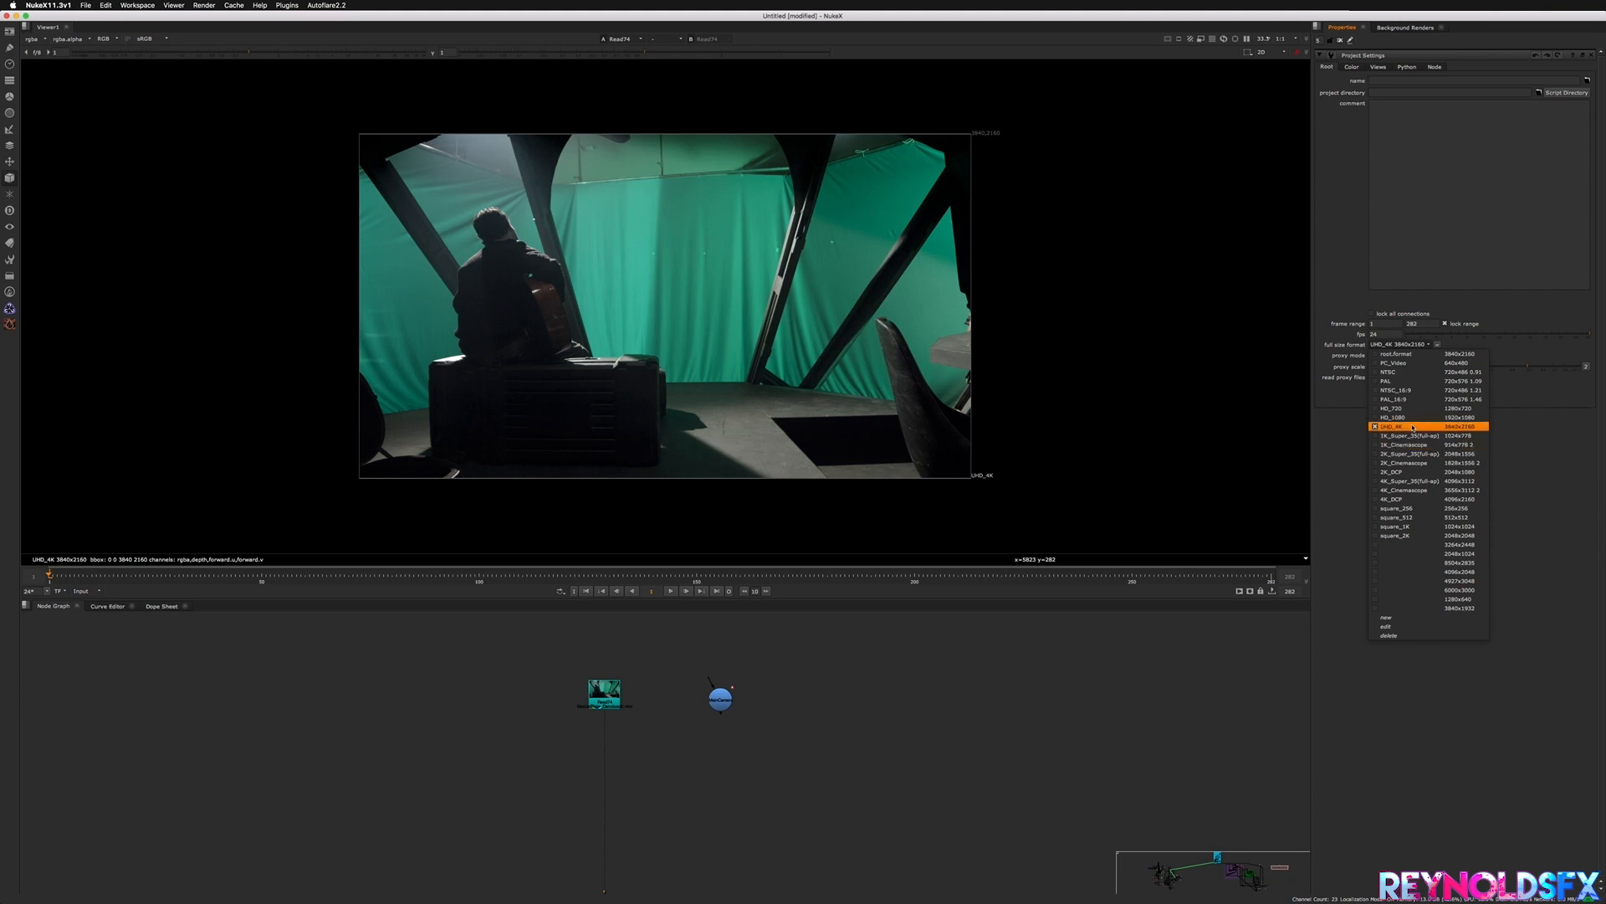
pyautogui.click(1362, 336)
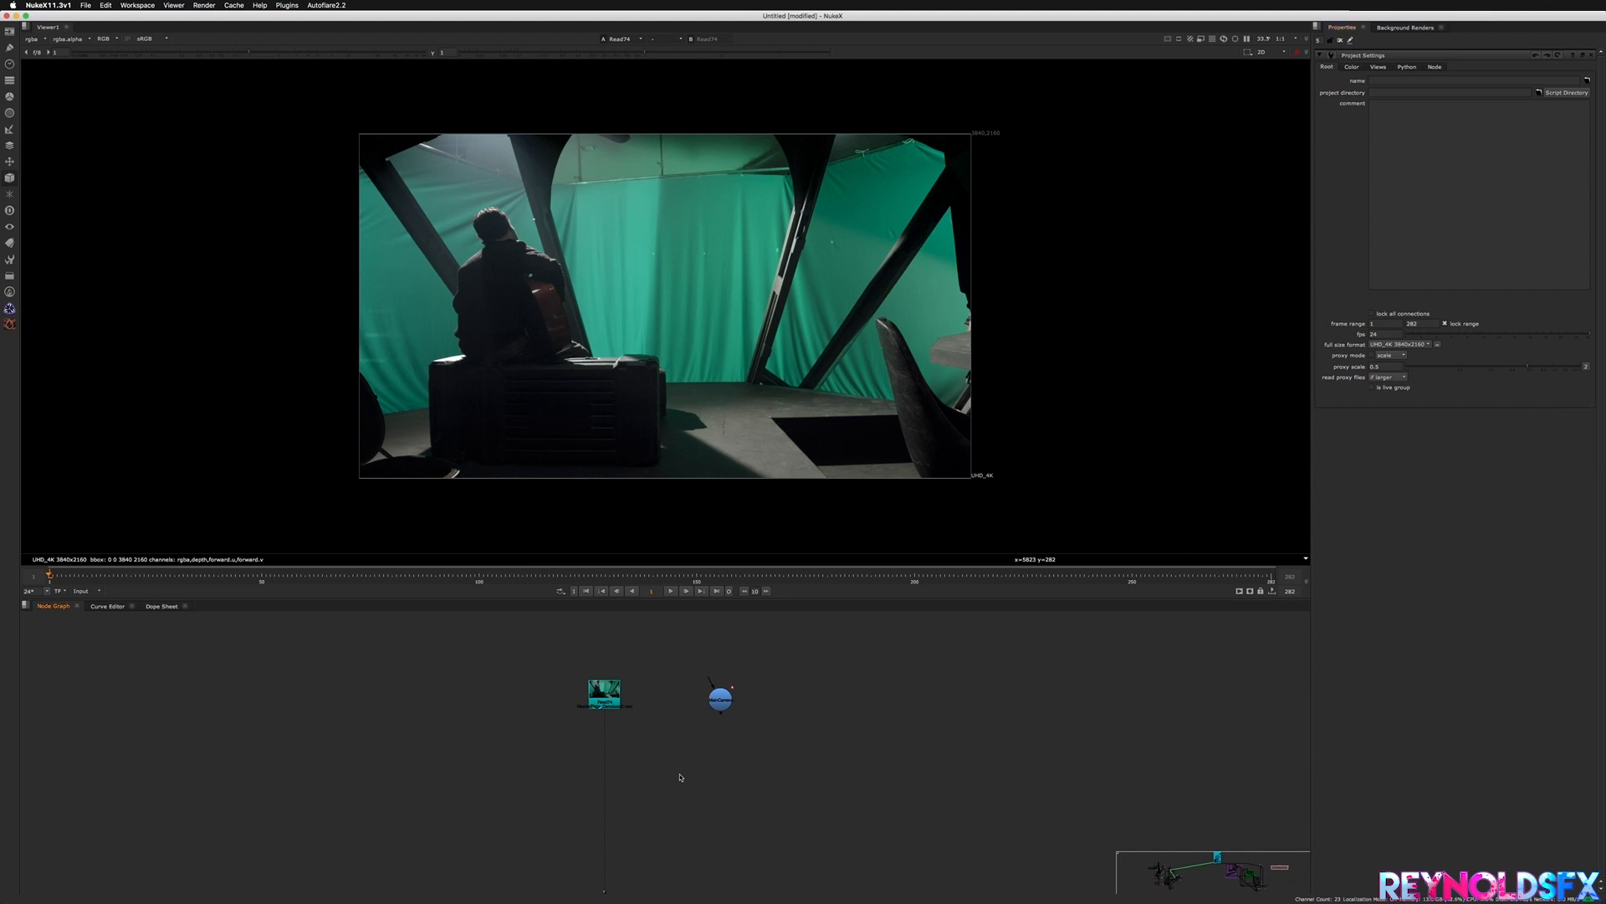
# - Add a PointCloudGenerator node and connect its source input to the footage and its camera input to the camera
pyautogui.press('Tab')
pyautogui.write('point')
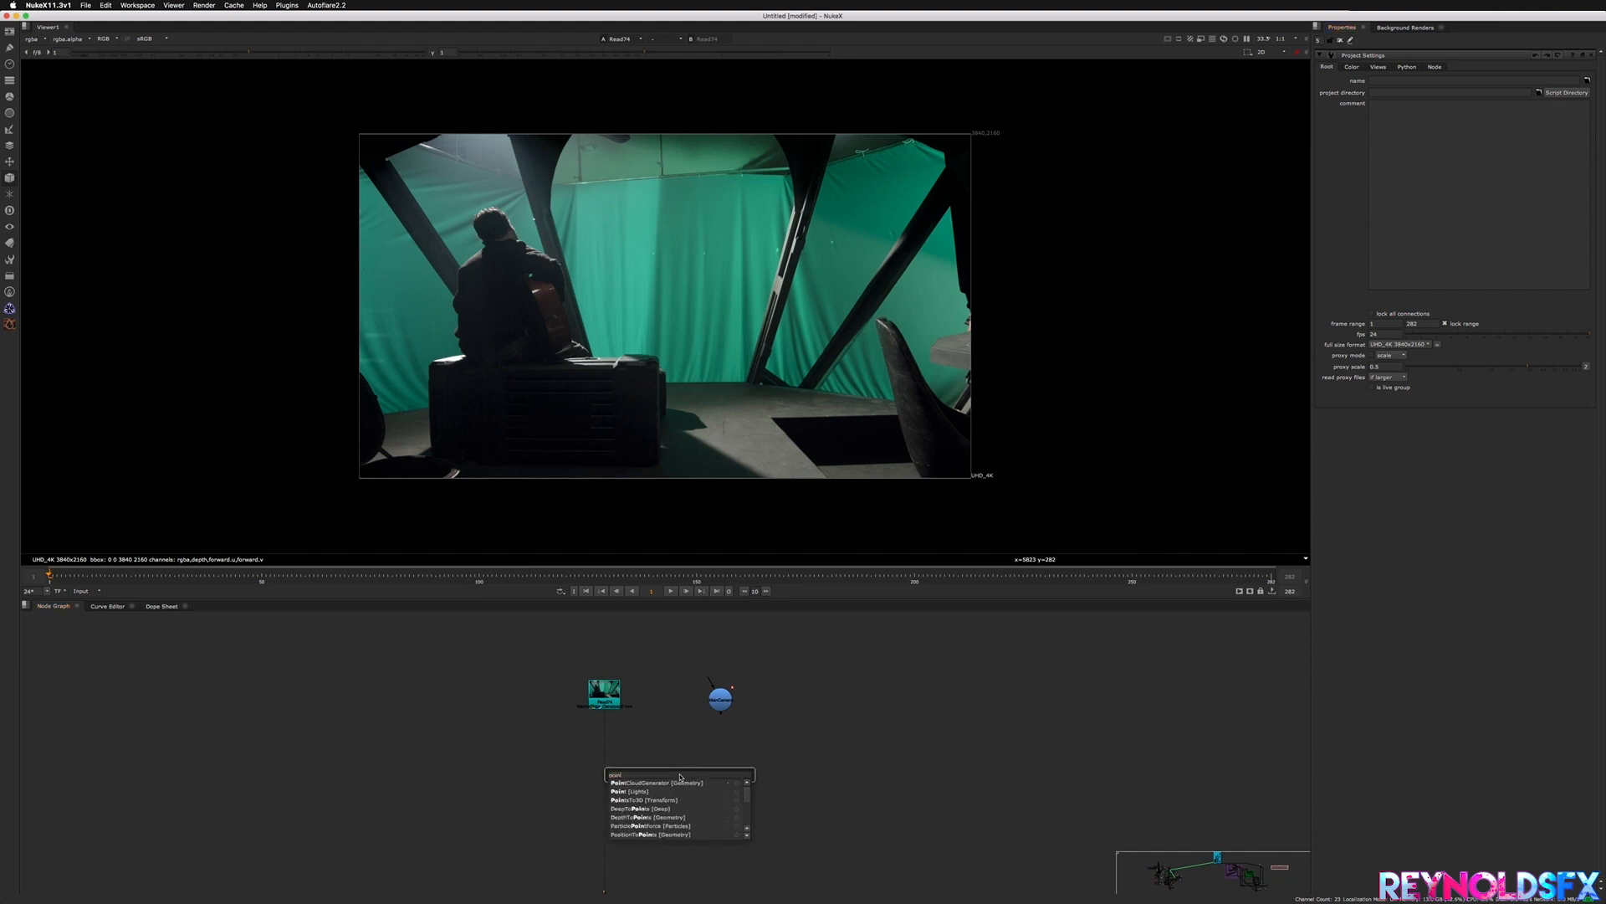
pyautogui.press('Return')
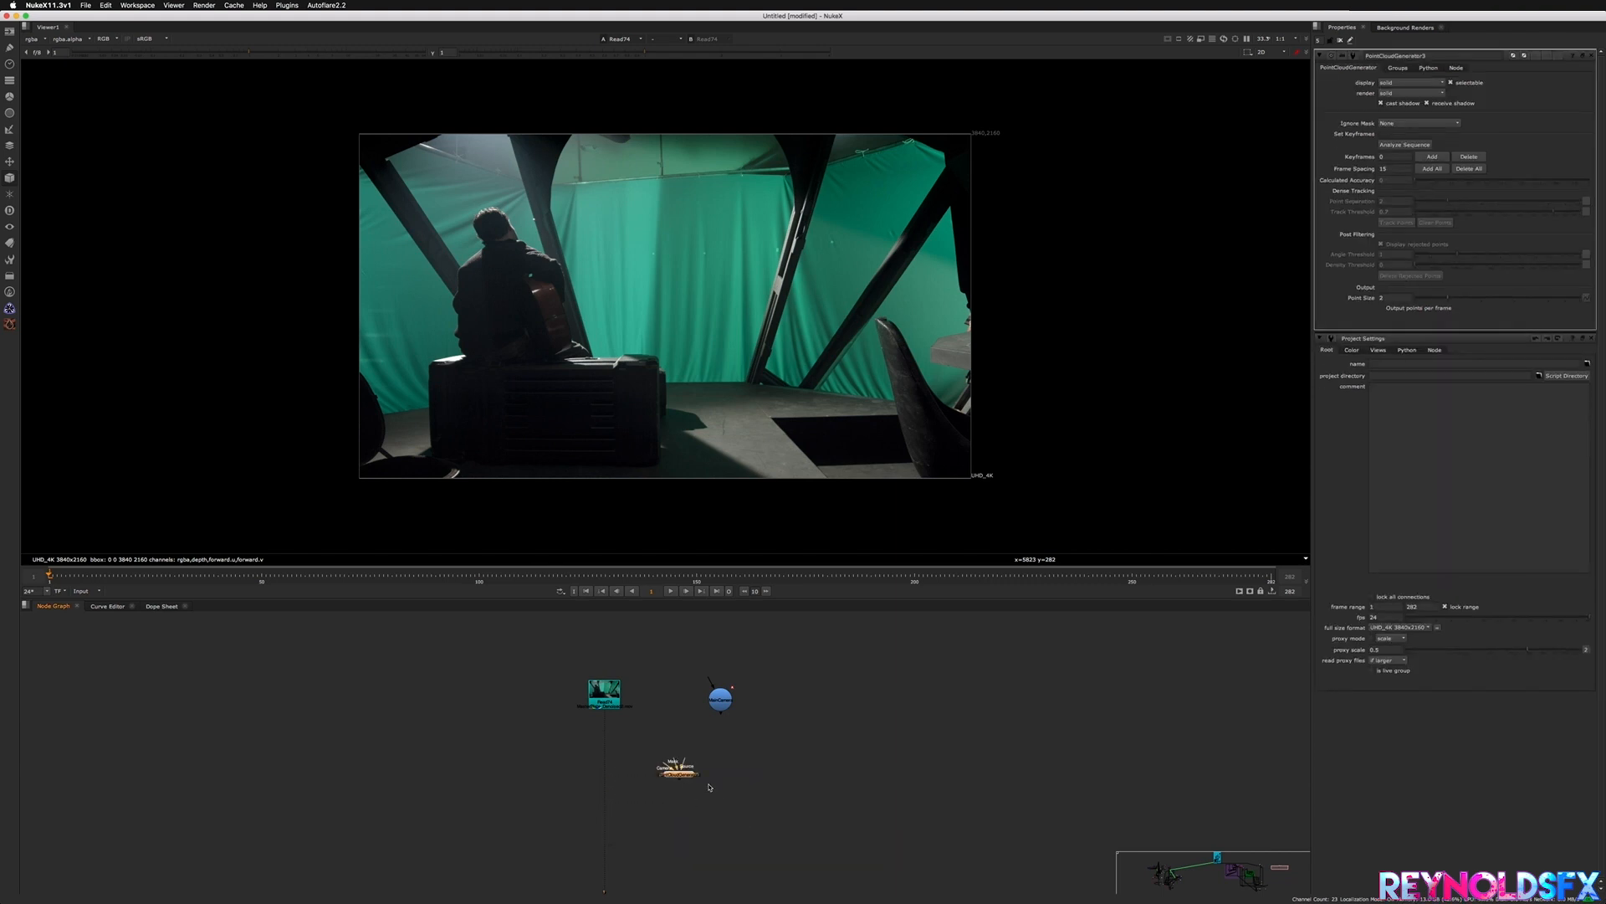
pyautogui.moveTo(676, 778); pyautogui.dragTo(730, 788)
pyautogui.moveTo(731, 770); pyautogui.dragTo(604, 695)
pyautogui.scroll(5, 689, 764)
pyautogui.moveTo(689, 763); pyautogui.dragTo(665, 653)
pyautogui.scroll(-3, 679, 757)
pyautogui.moveTo(680, 742); pyautogui.dragTo(527, 654)
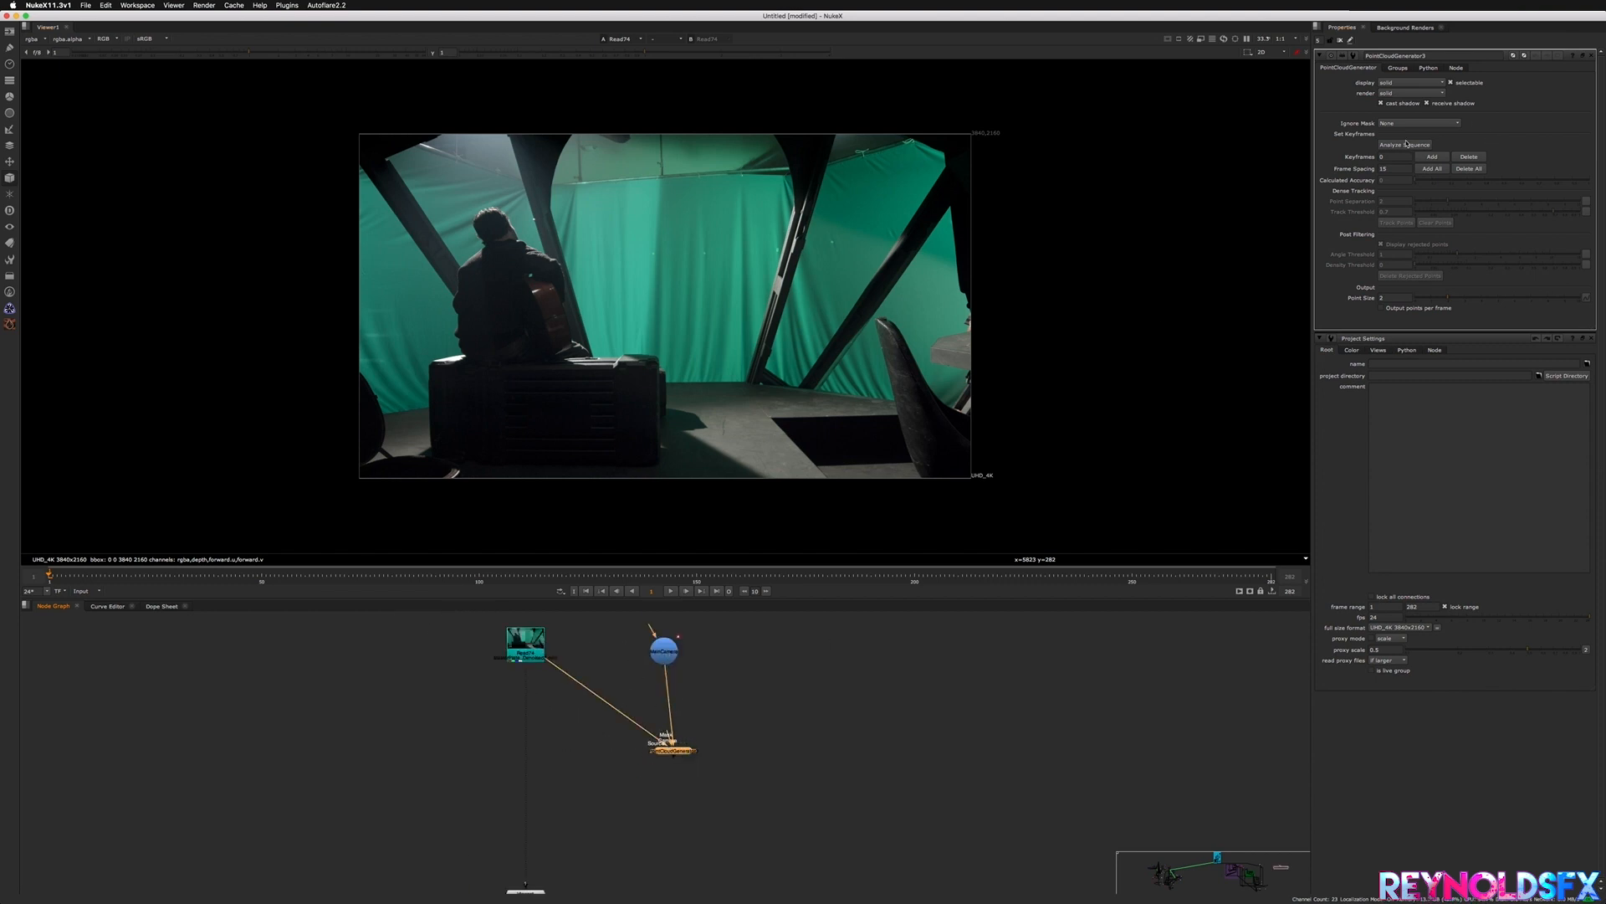
# - Analyze the sequence in the PointCloudGenerator and track the points over frames 1-282
pyautogui.click(1405, 145)
pyautogui.click(1397, 222)
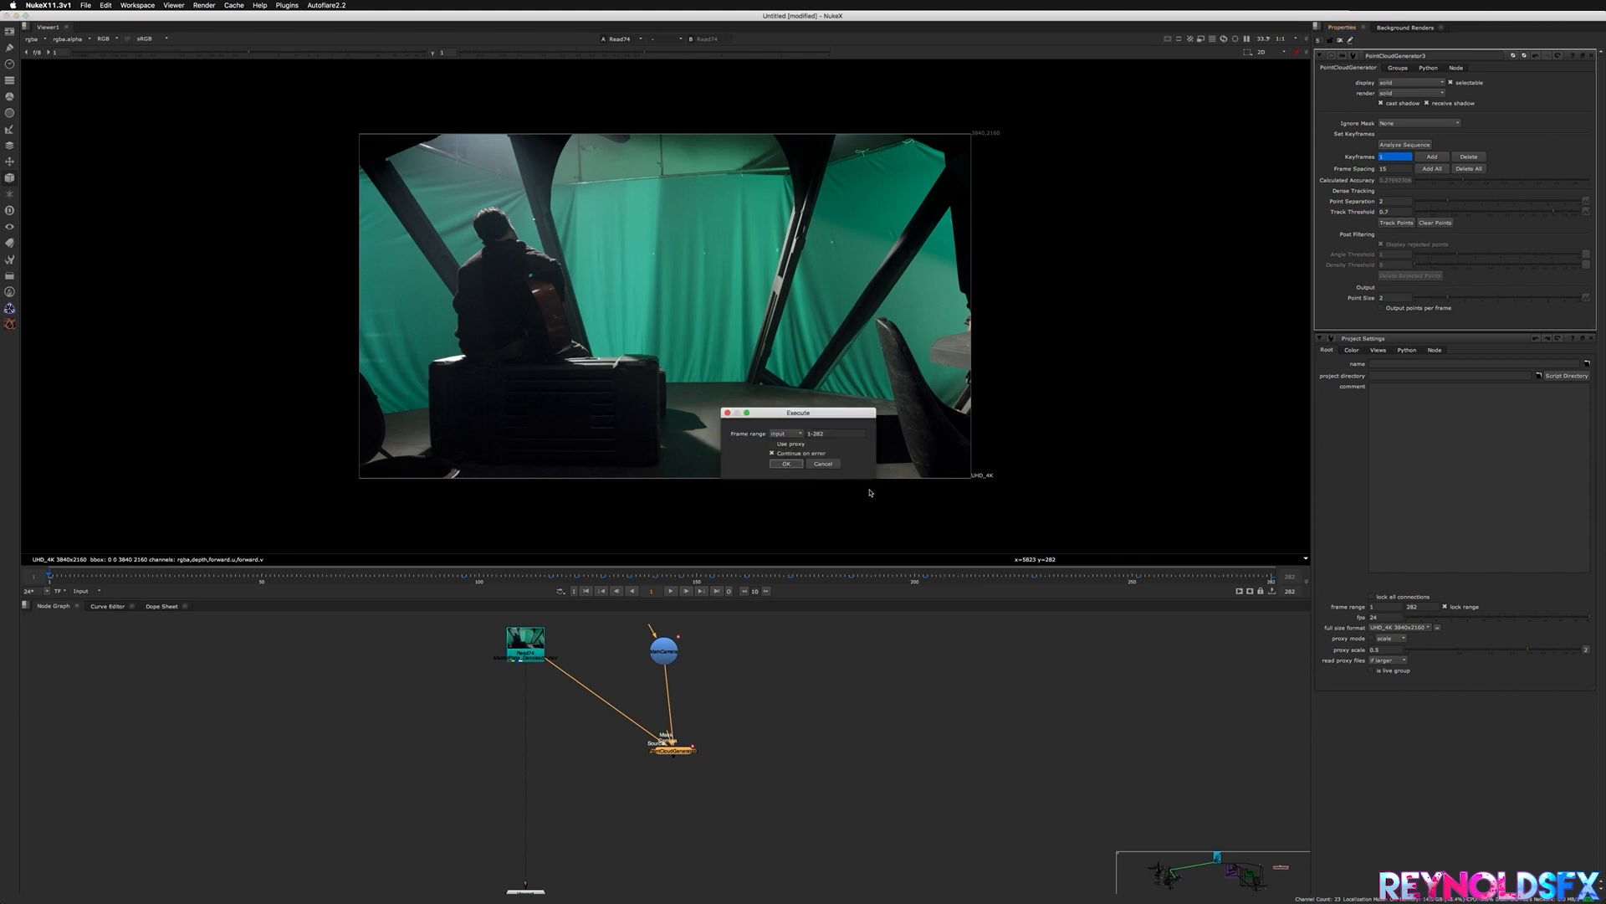
pyautogui.click(788, 464)
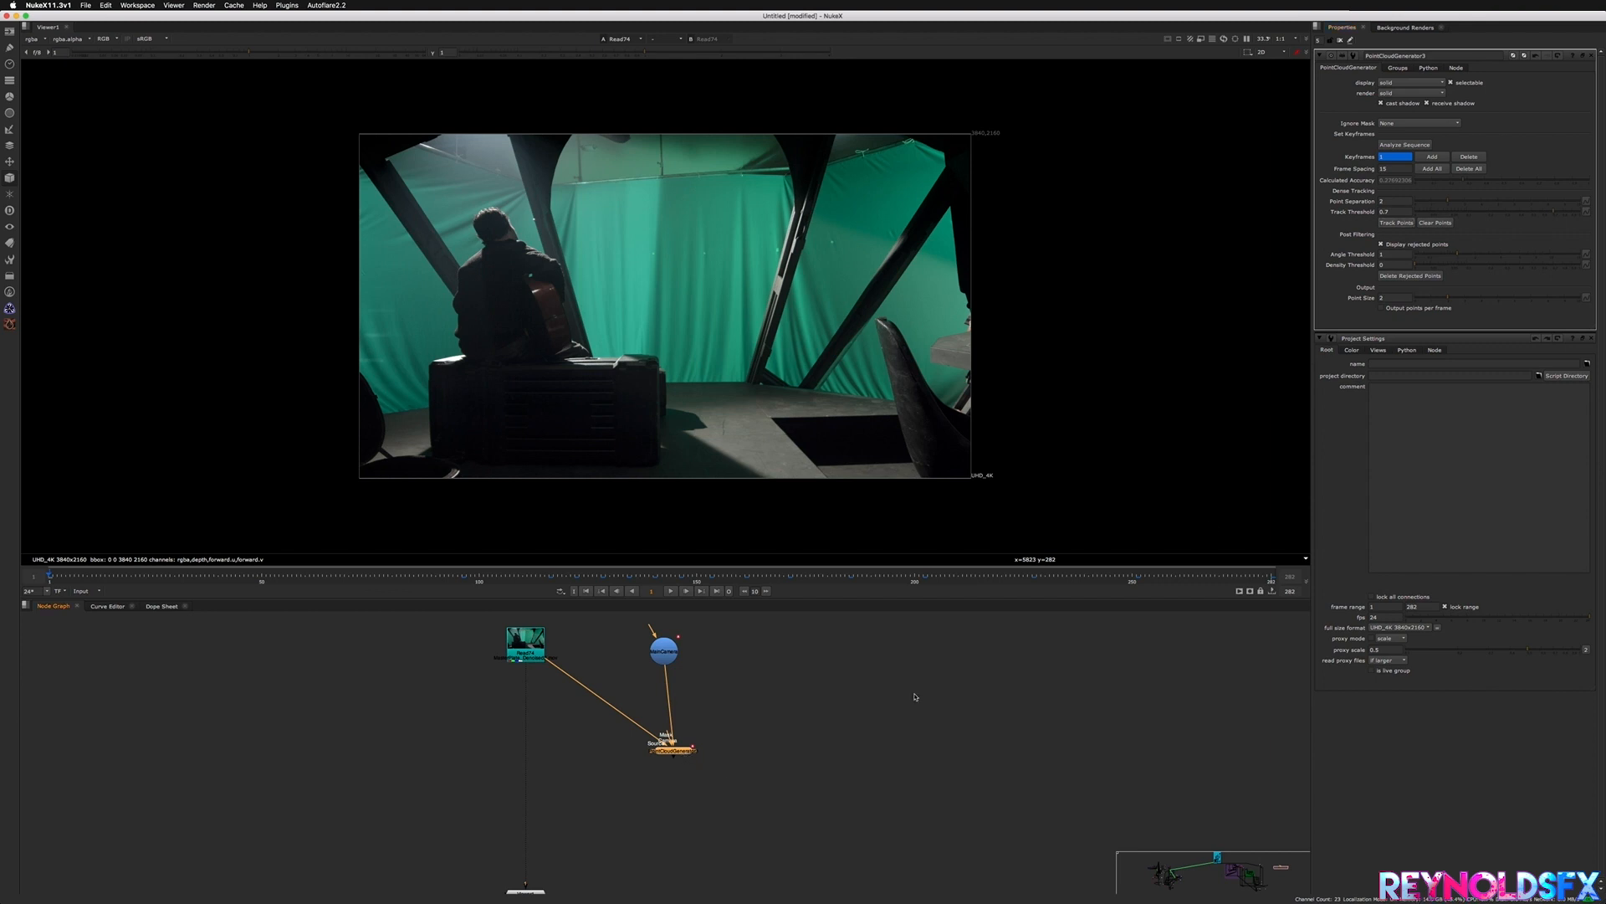
# - Show the point cloud in the 3D viewer and add a Card geometry node with a uniform scale of 100
pyautogui.click(741, 796)
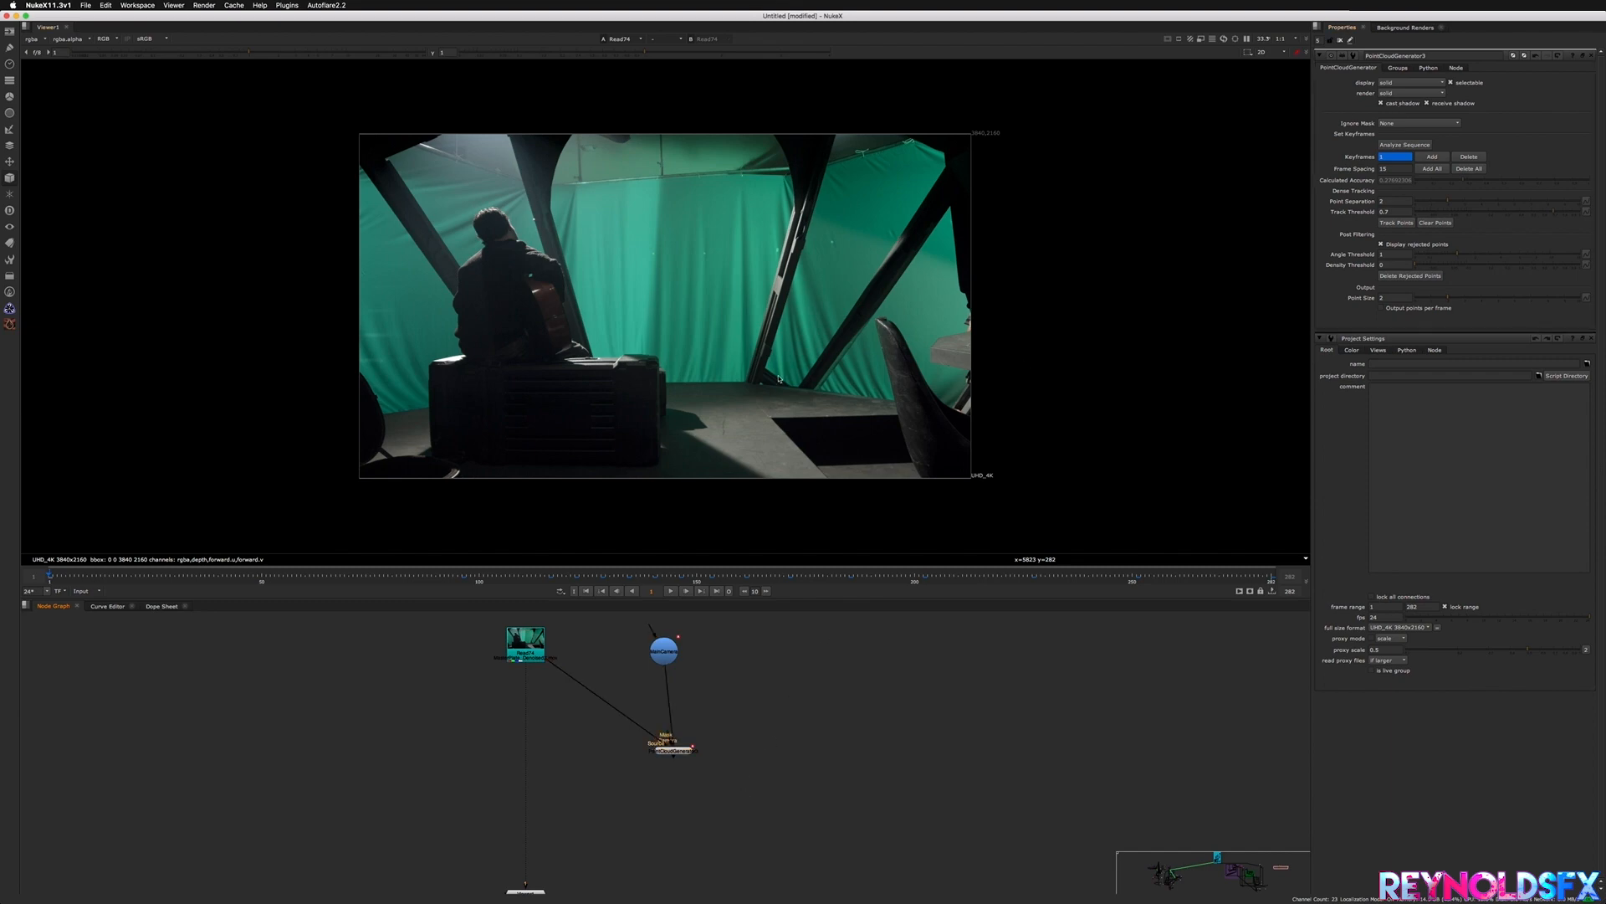
pyautogui.press('Tab')
pyautogui.keyDown('alt'); pyautogui.moveTo(921, 453); pyautogui.dragTo(841, 328, button='middle'); pyautogui.keyUp('alt')
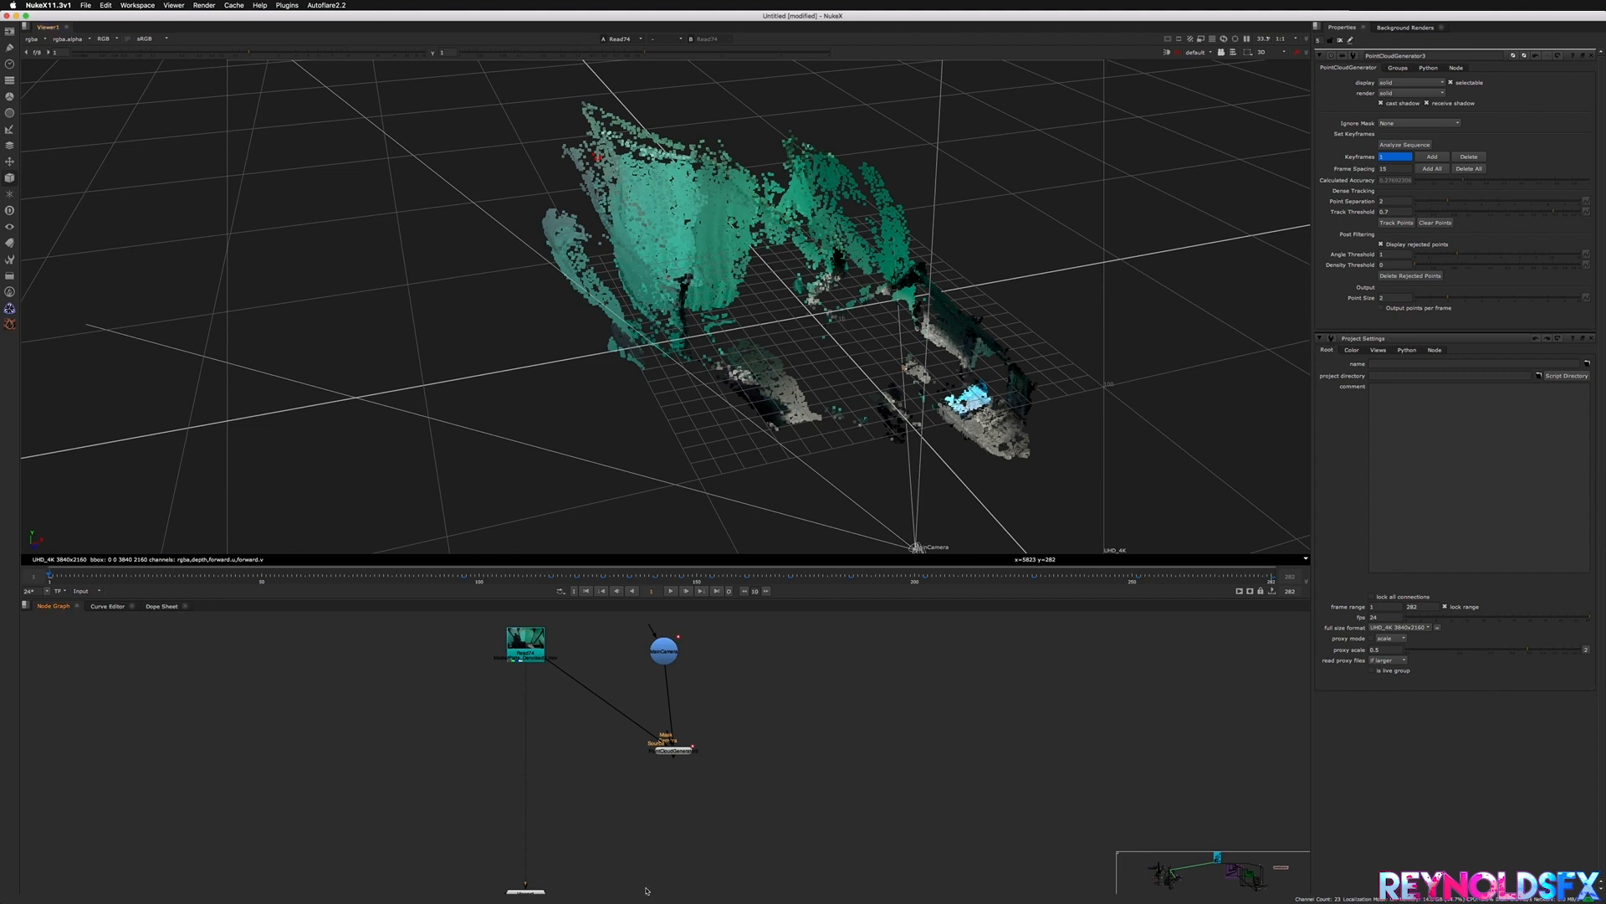
pyautogui.press('Tab')
pyautogui.write('card')
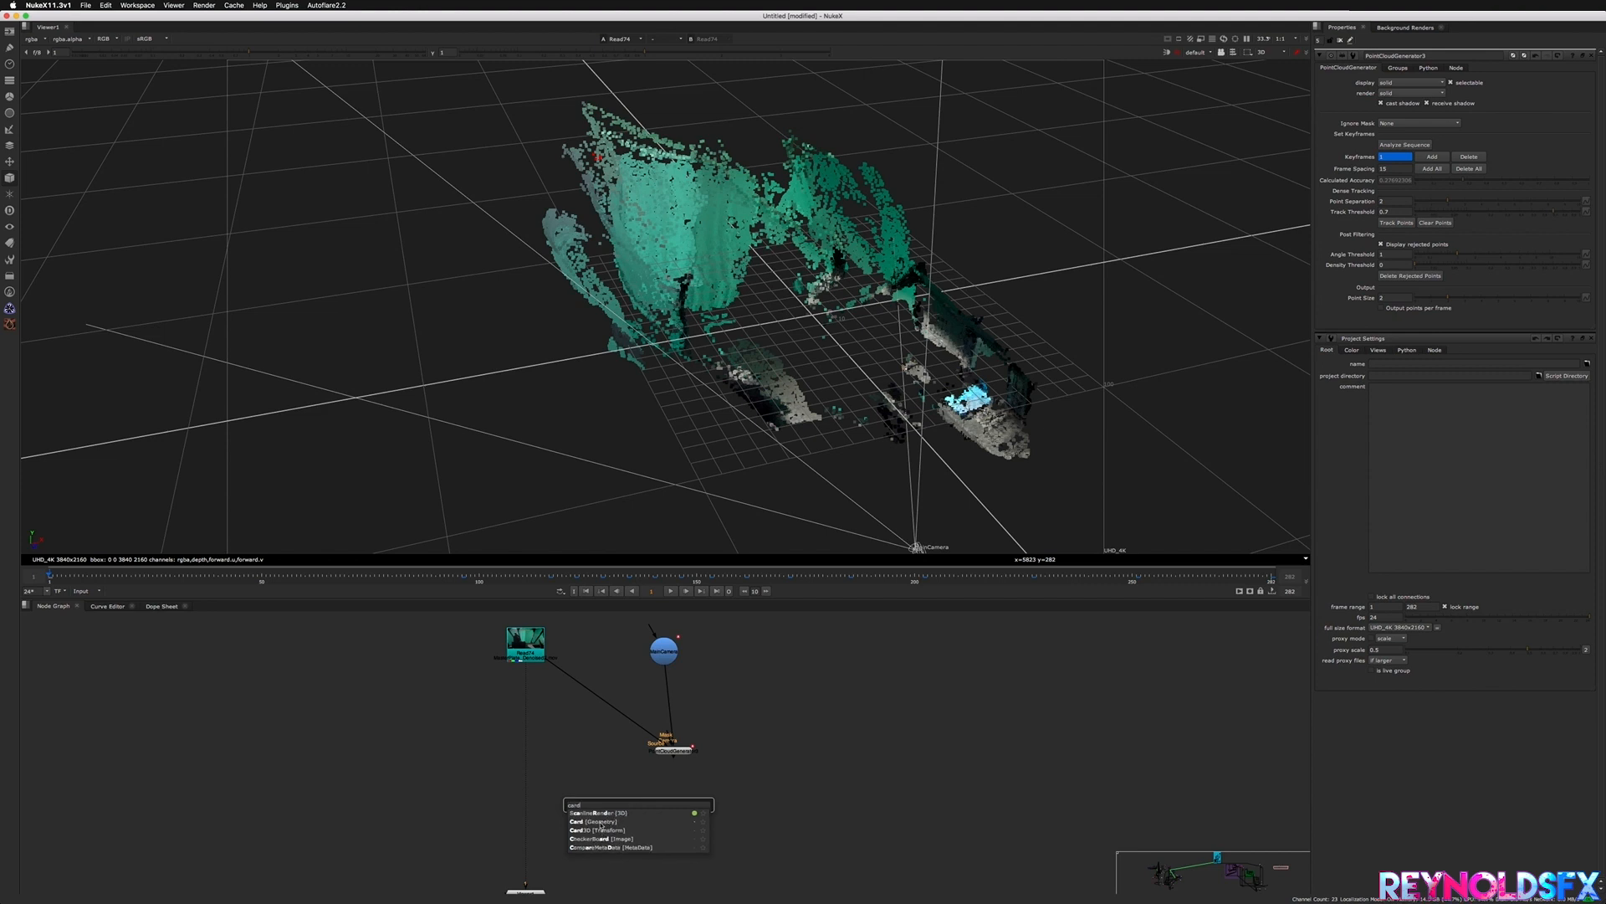
pyautogui.click(600, 823)
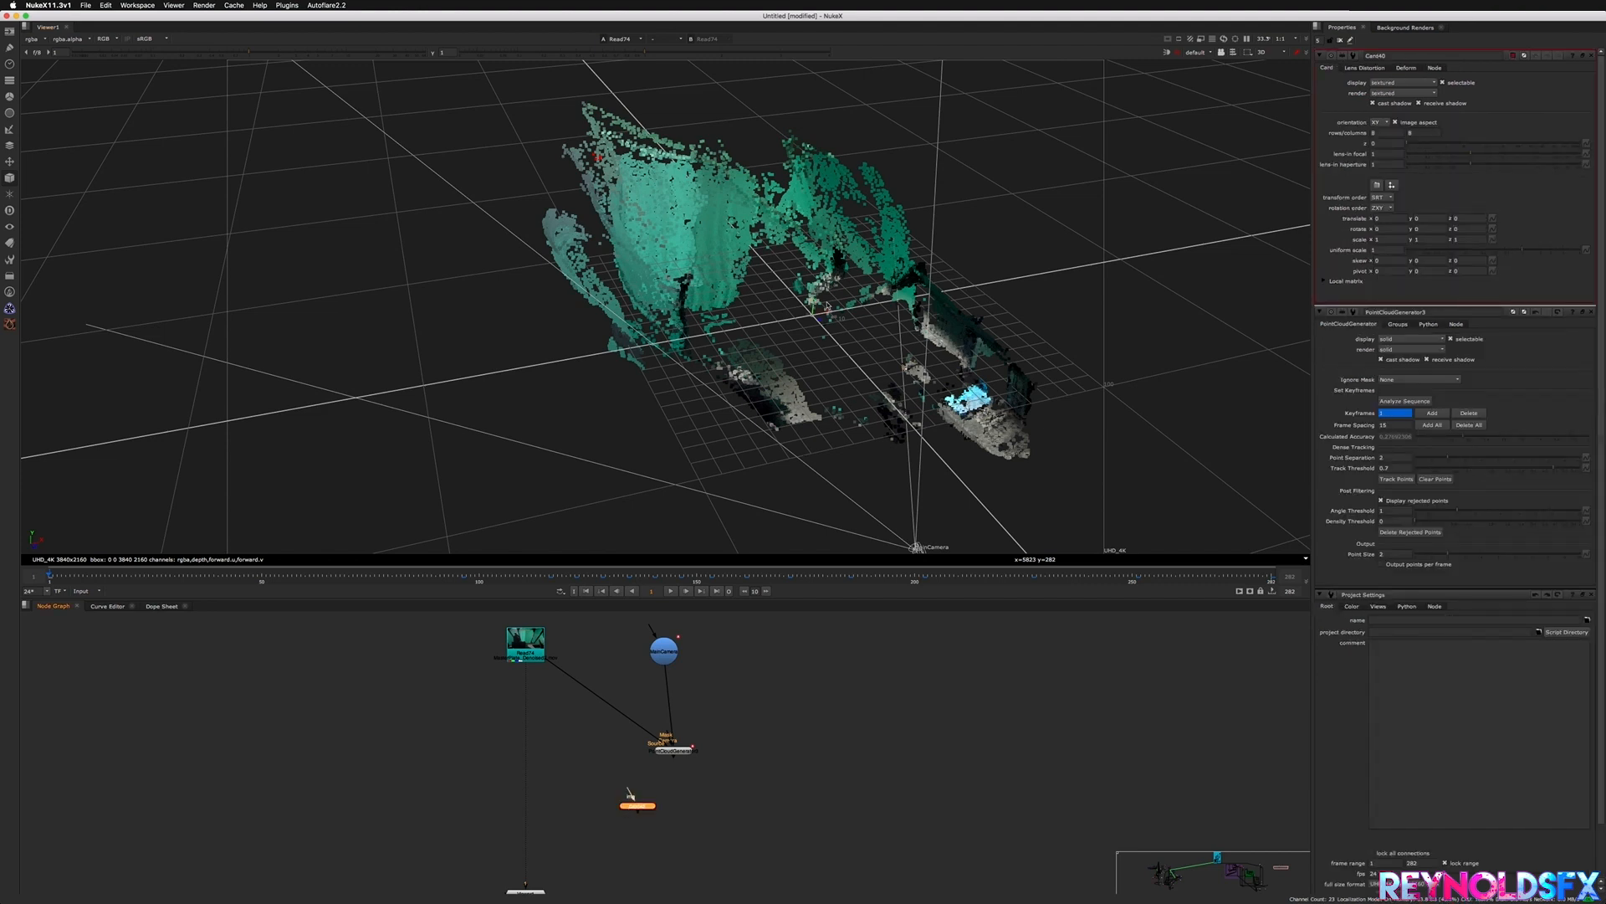
pyautogui.click(1377, 250)
pyautogui.write('10')
pyautogui.press('Return')
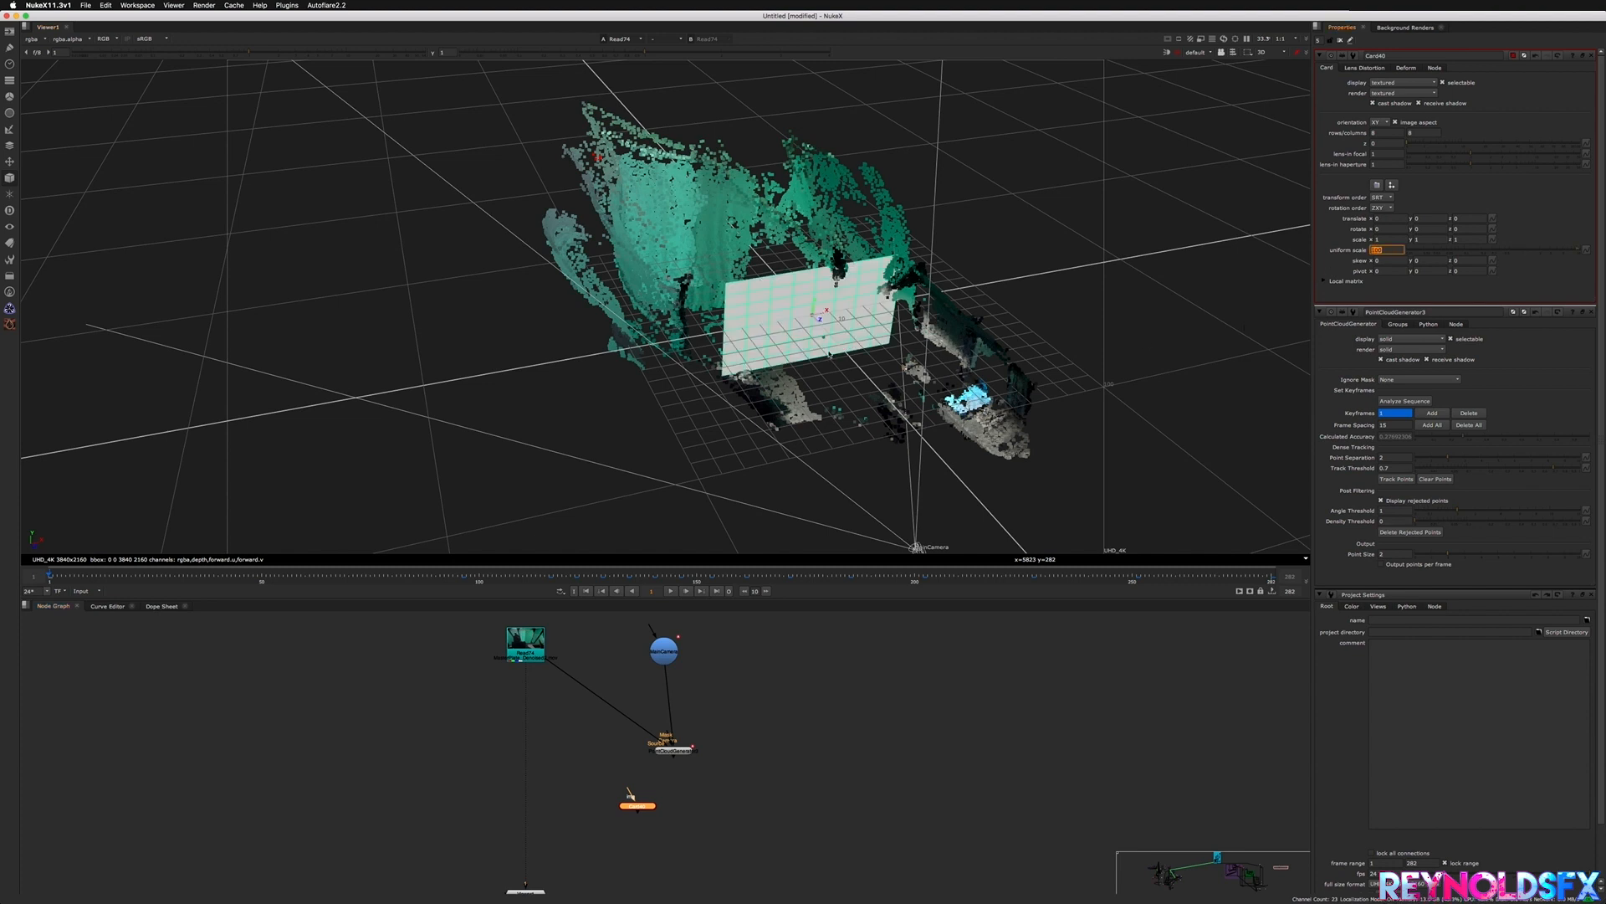
# - Position the card over the dark beam points beside the green screen, rotated about 17.7 degrees in Y and stretched about 1.29 in X
pyautogui.keyDown('alt'); pyautogui.moveTo(828, 354); pyautogui.dragTo(709, 280); pyautogui.keyUp('alt')
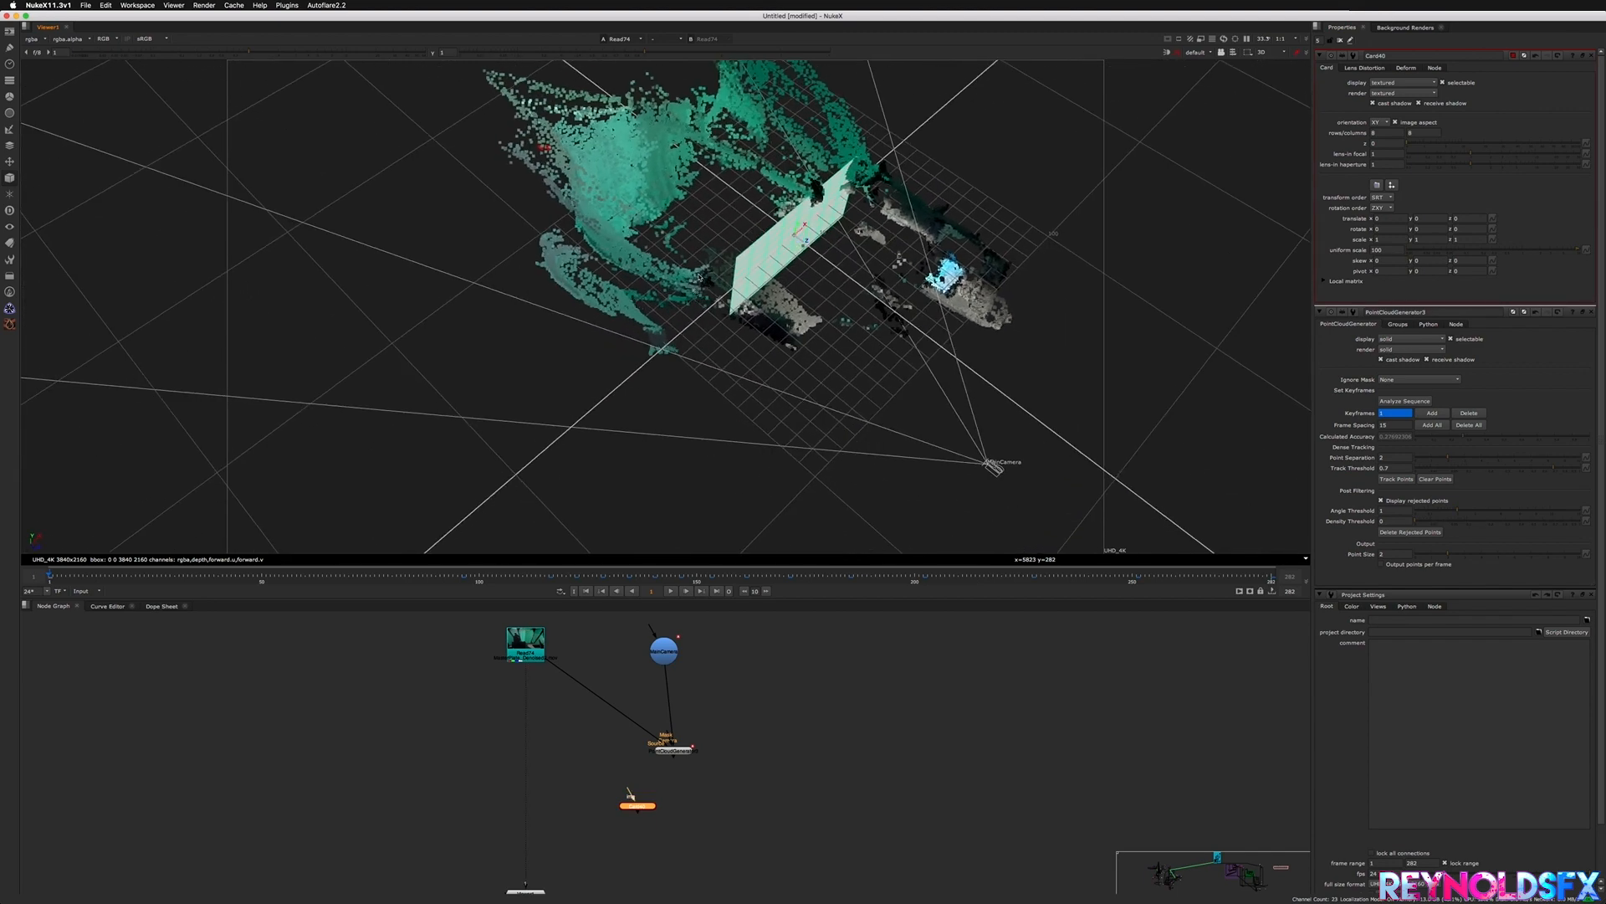
pyautogui.moveTo(799, 232); pyautogui.dragTo(692, 306)
pyautogui.keyDown('alt'); pyautogui.moveTo(816, 371); pyautogui.dragTo(701, 301); pyautogui.keyUp('alt')
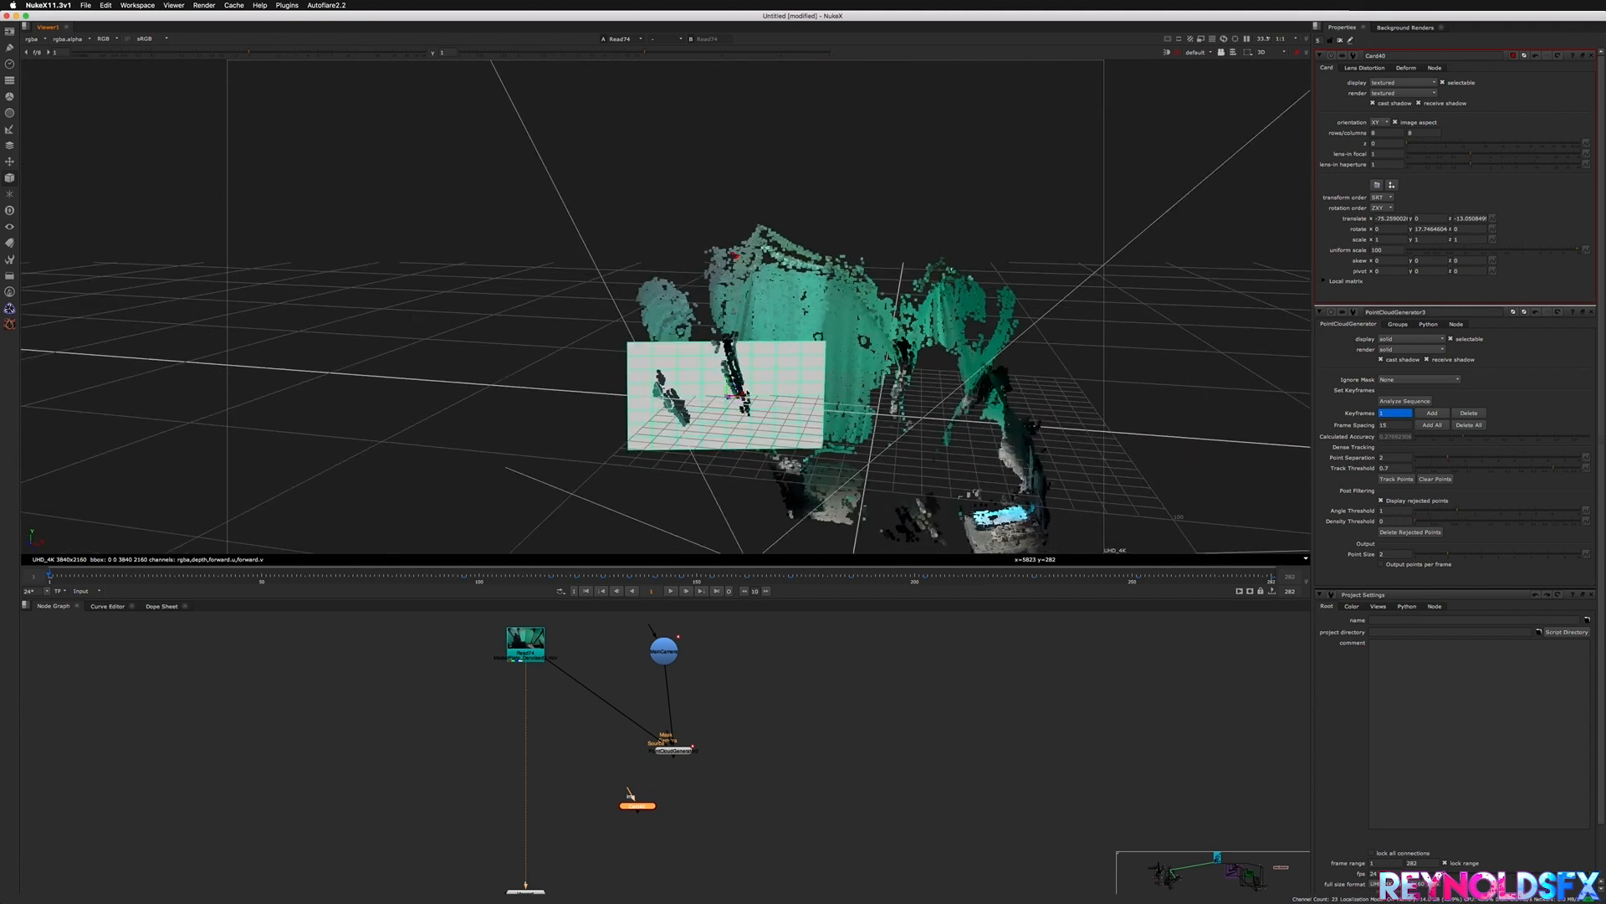
pyautogui.moveTo(736, 395)
pyautogui.mouseDown()
pyautogui.moveTo(714, 391)
pyautogui.moveTo(732, 397)
pyautogui.mouseUp()
pyautogui.click(724, 772)
pyautogui.moveTo(641, 812); pyautogui.dragTo(744, 820, button='middle')
pyautogui.moveTo(745, 820); pyautogui.dragTo(688, 788)
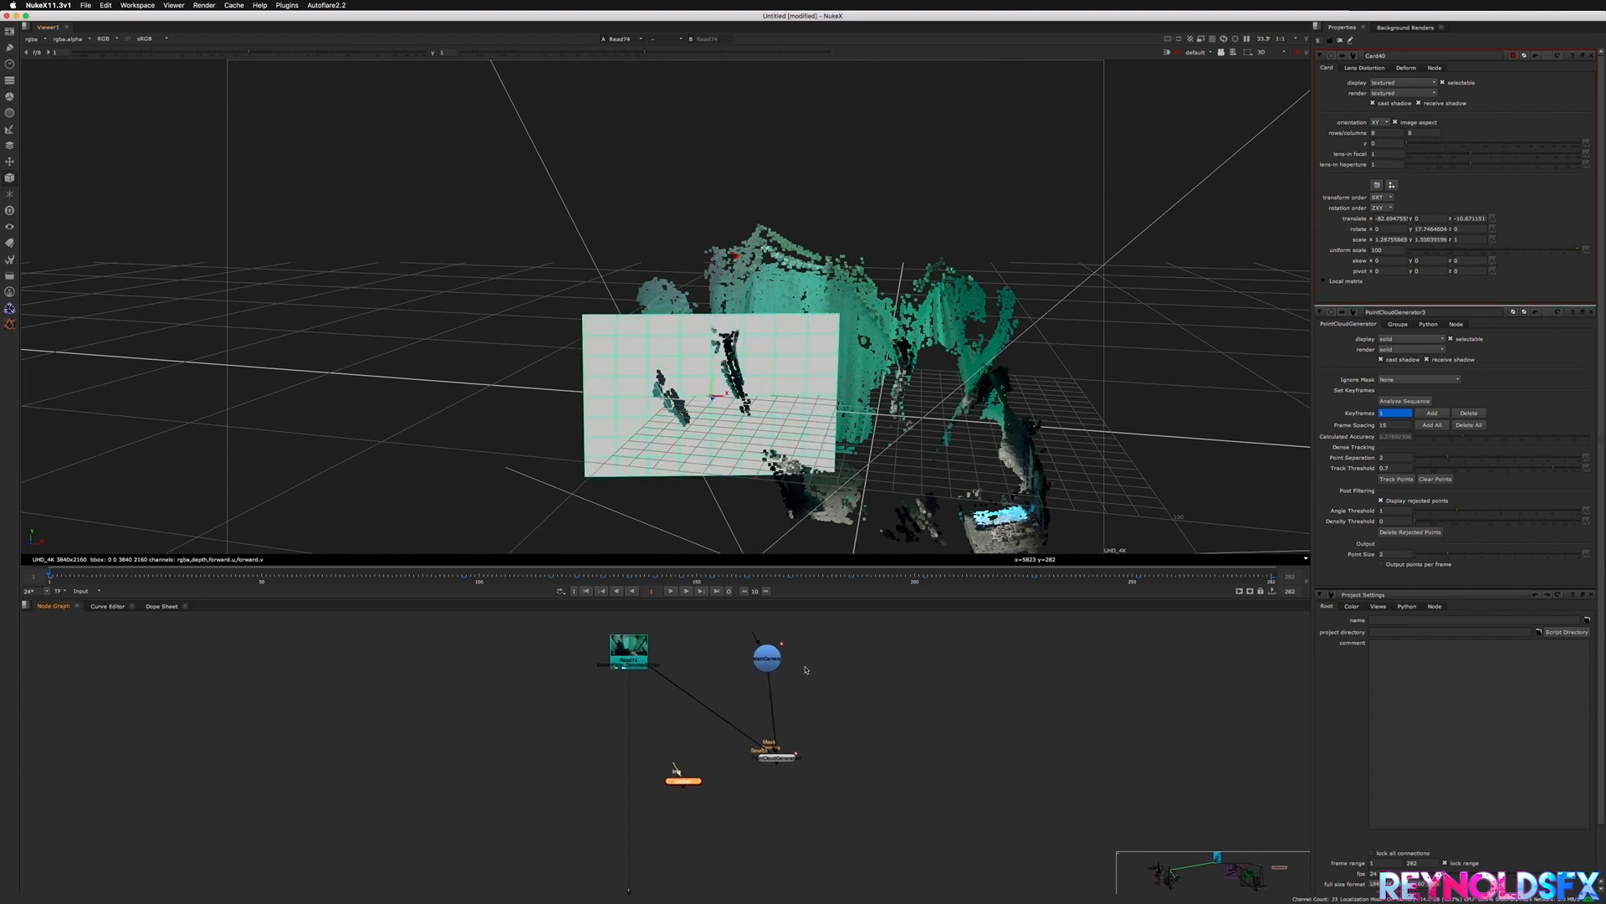
pyautogui.keyDown('super'); pyautogui.moveTo(559, 438); pyautogui.dragTo(745, 472); pyautogui.keyUp('super')
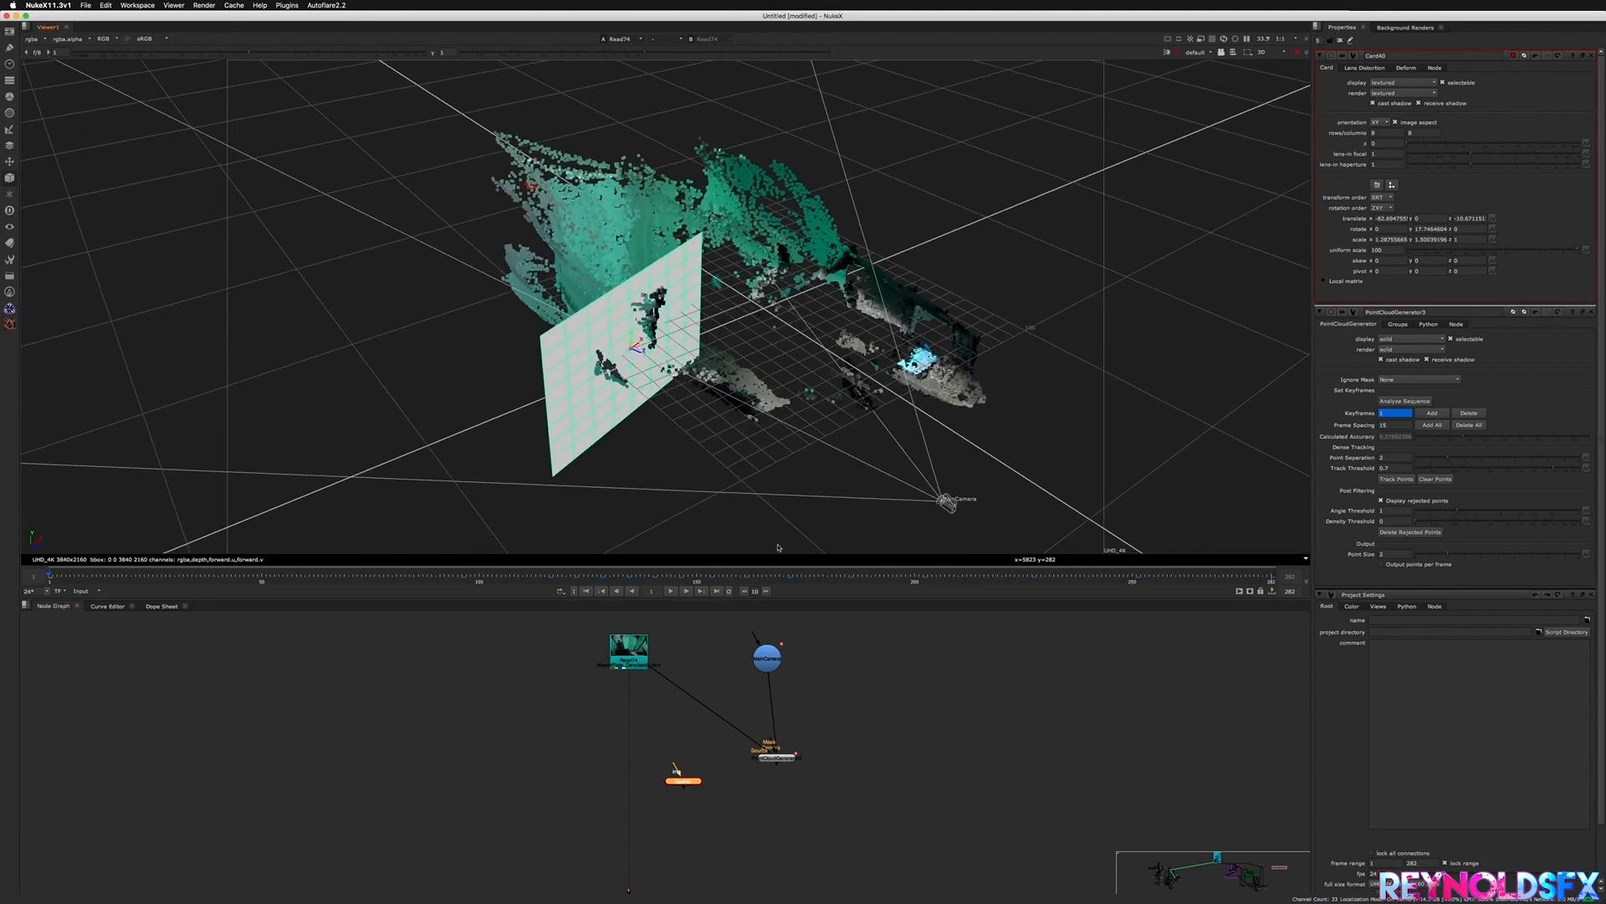
# - Add a Project3D node, connect it to the footage and the camera, and feed its output into the card
pyautogui.click(748, 828)
pyautogui.press('Tab')
pyautogui.write('proj')
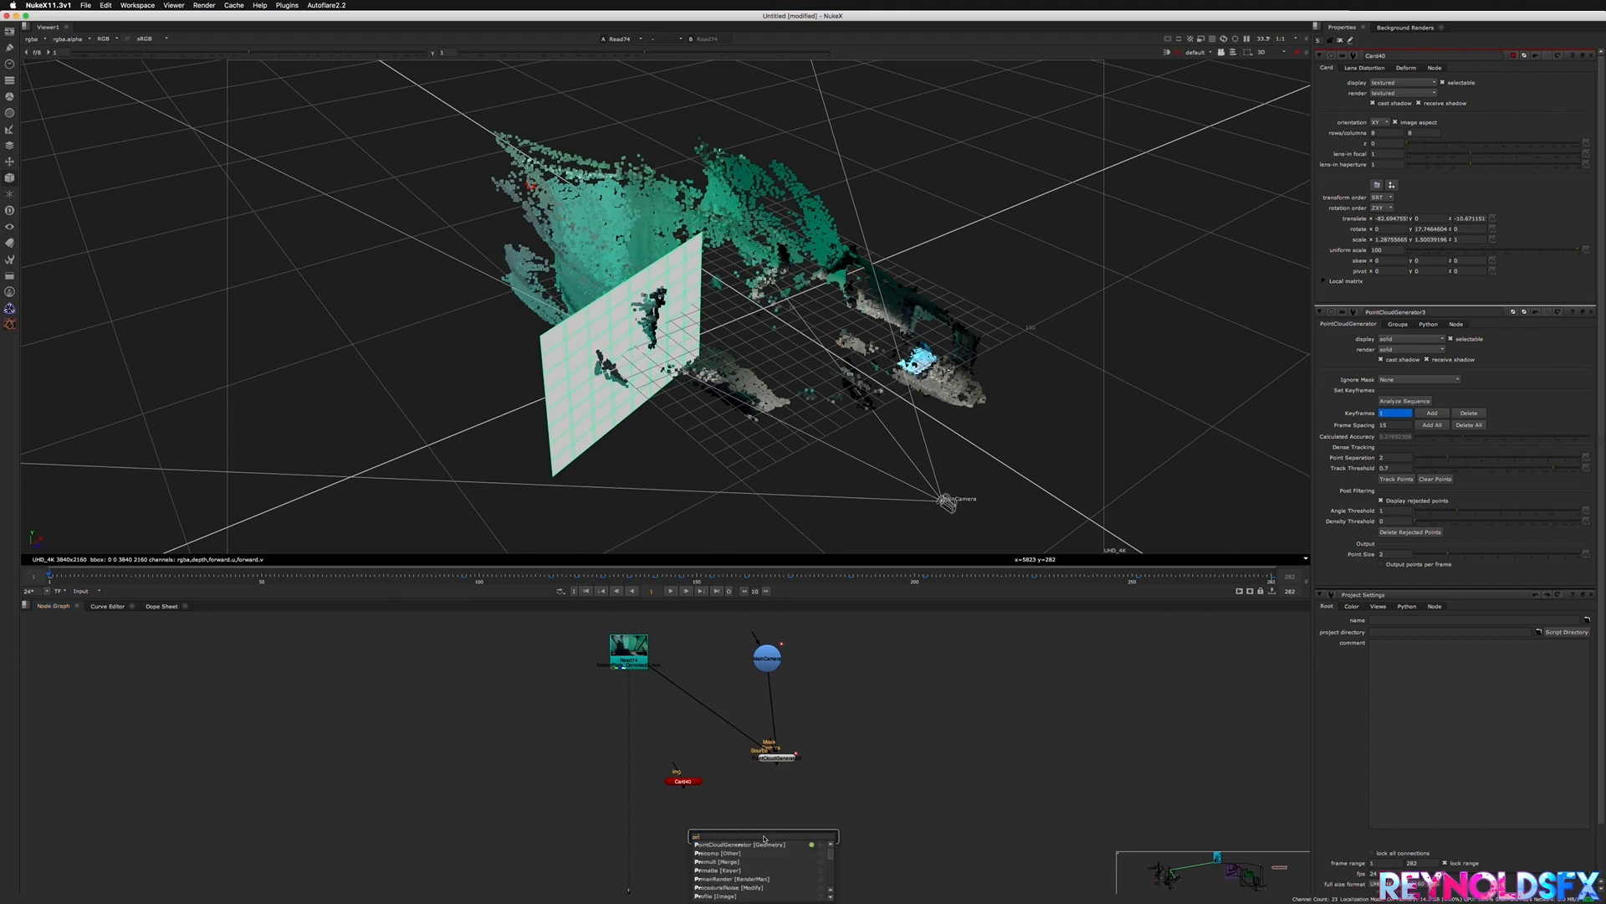
pyautogui.press('Return')
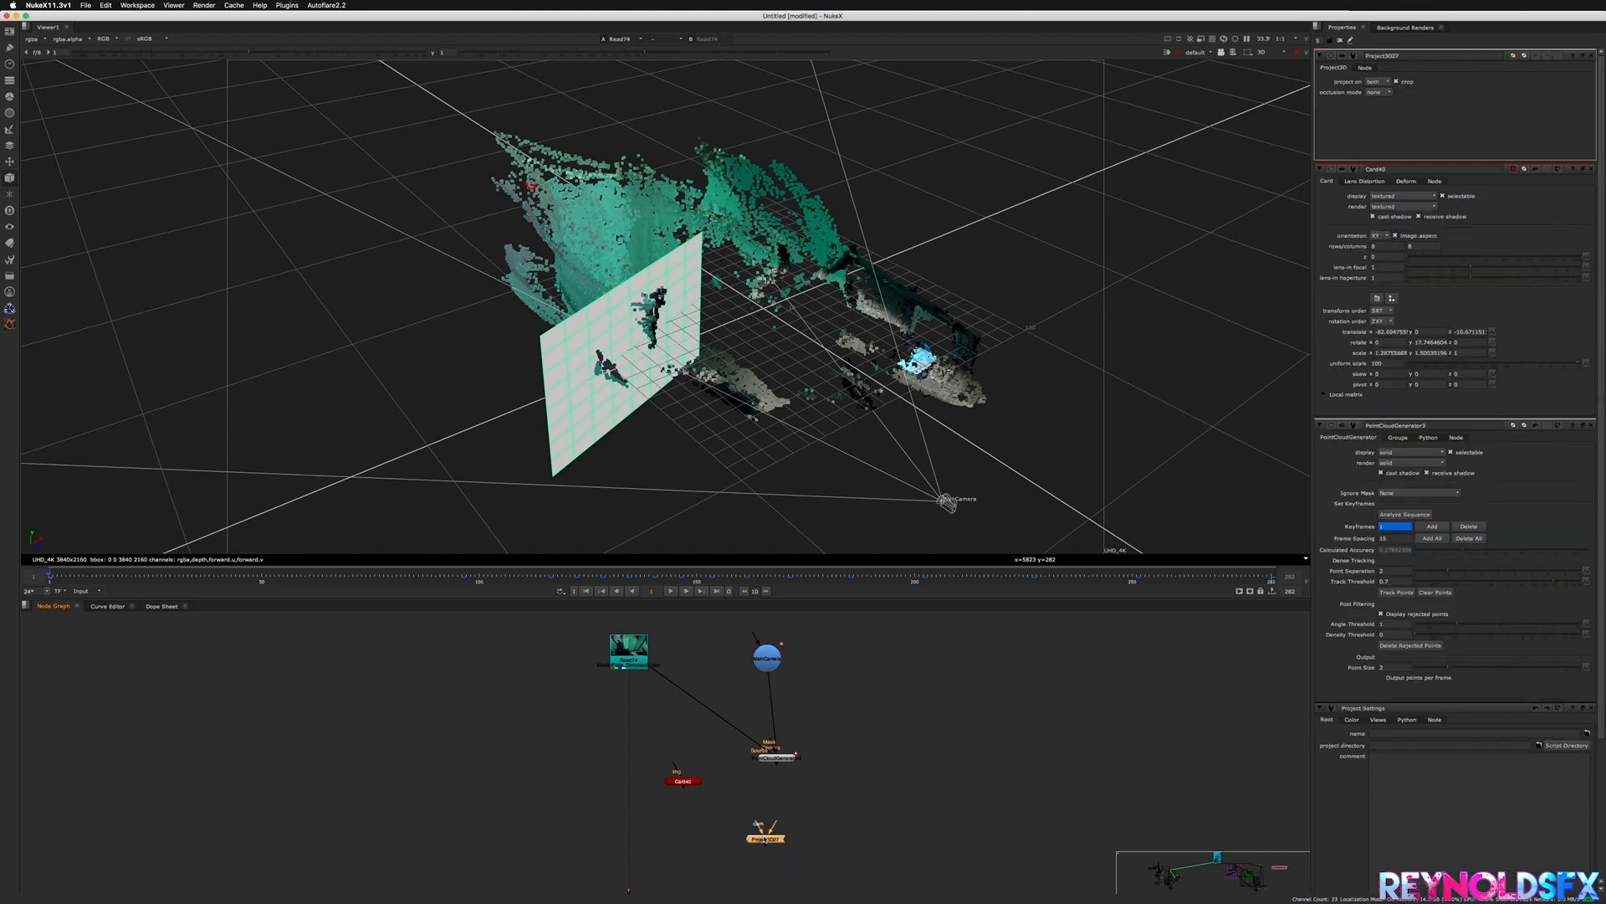
pyautogui.moveTo(760, 831); pyautogui.dragTo(774, 661)
pyautogui.moveTo(686, 785); pyautogui.dragTo(646, 678)
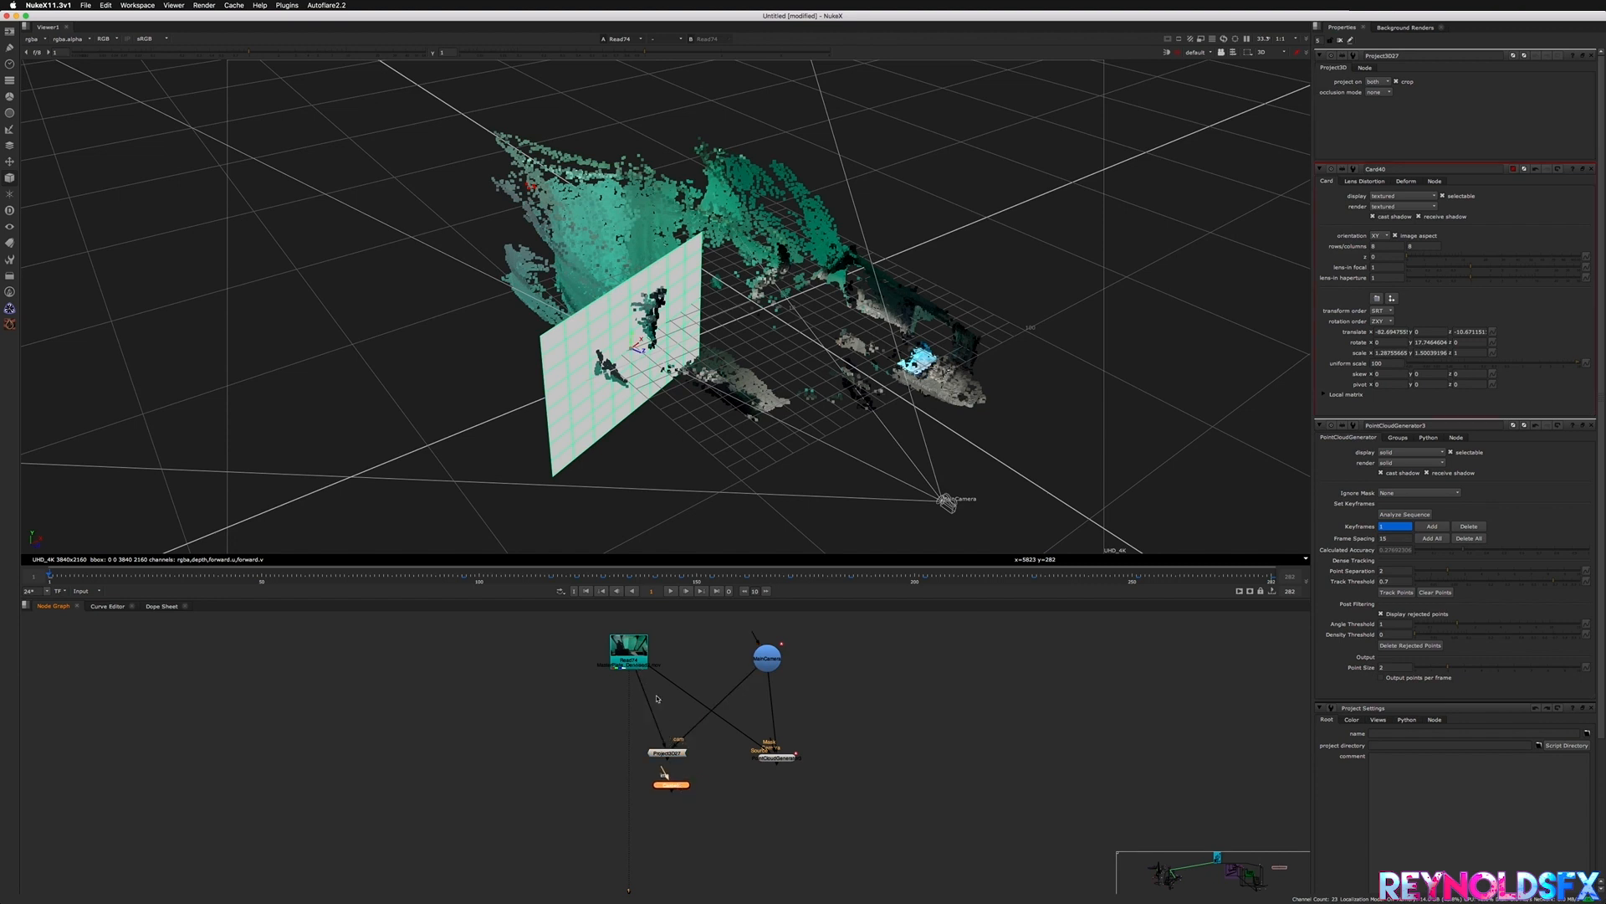
pyautogui.moveTo(661, 778)
pyautogui.mouseDown()
pyautogui.moveTo(663, 796)
pyautogui.moveTo(668, 756)
pyautogui.moveTo(662, 801)
pyautogui.mouseUp()
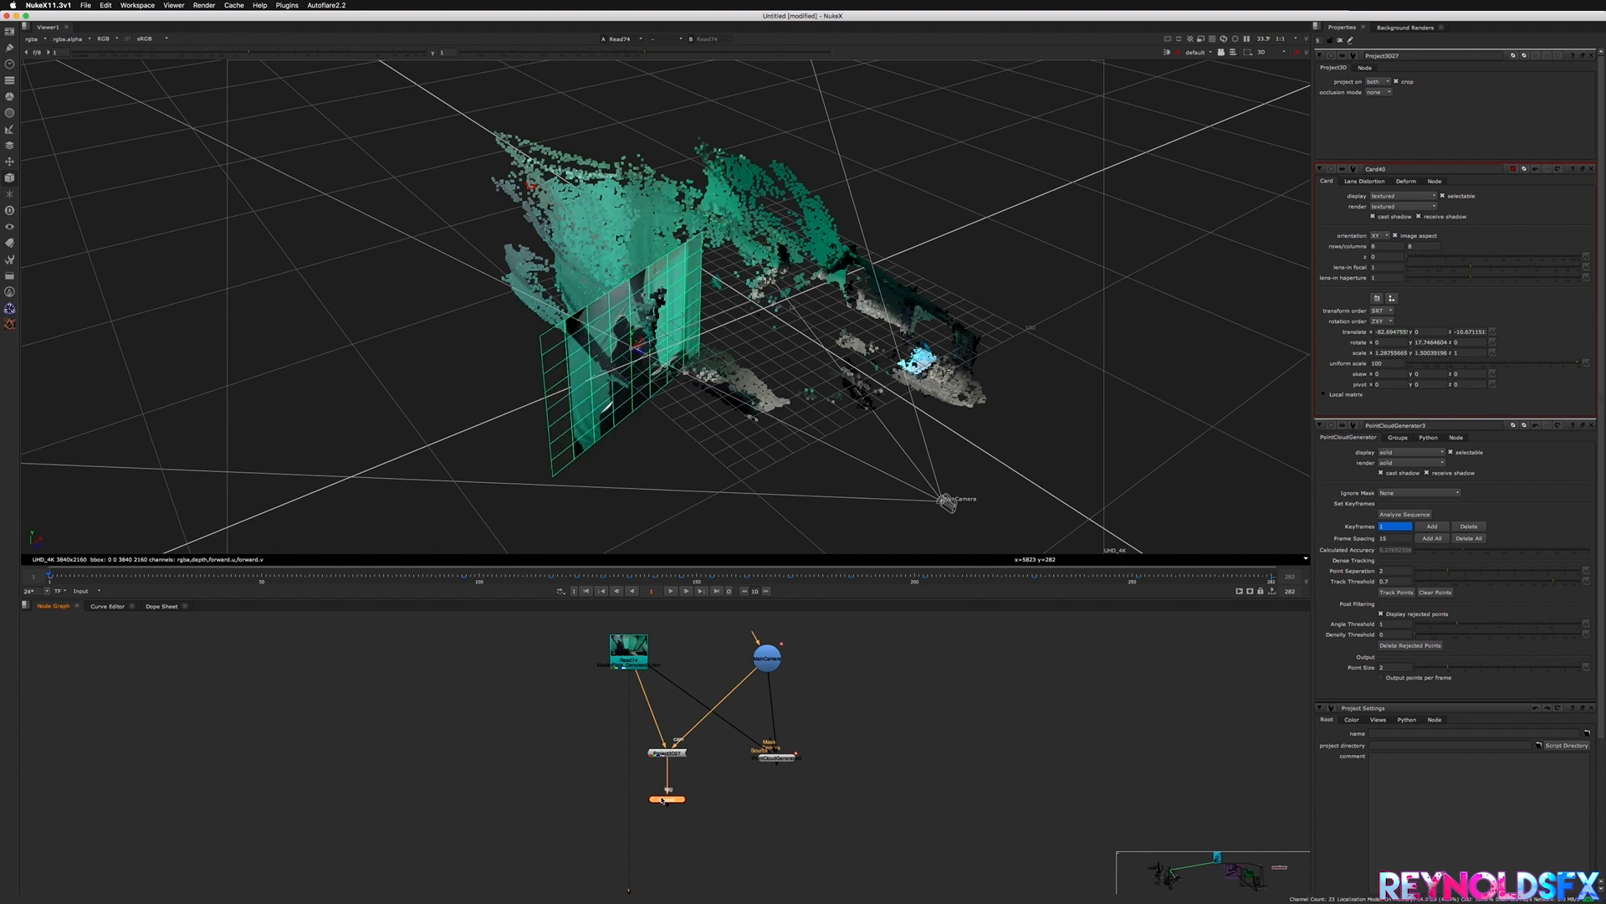
# - Add a ScanlineRender node and connect its object input to the card and its cam input to the camera
pyautogui.click(751, 824)
pyautogui.press('Tab')
pyautogui.write('sca')
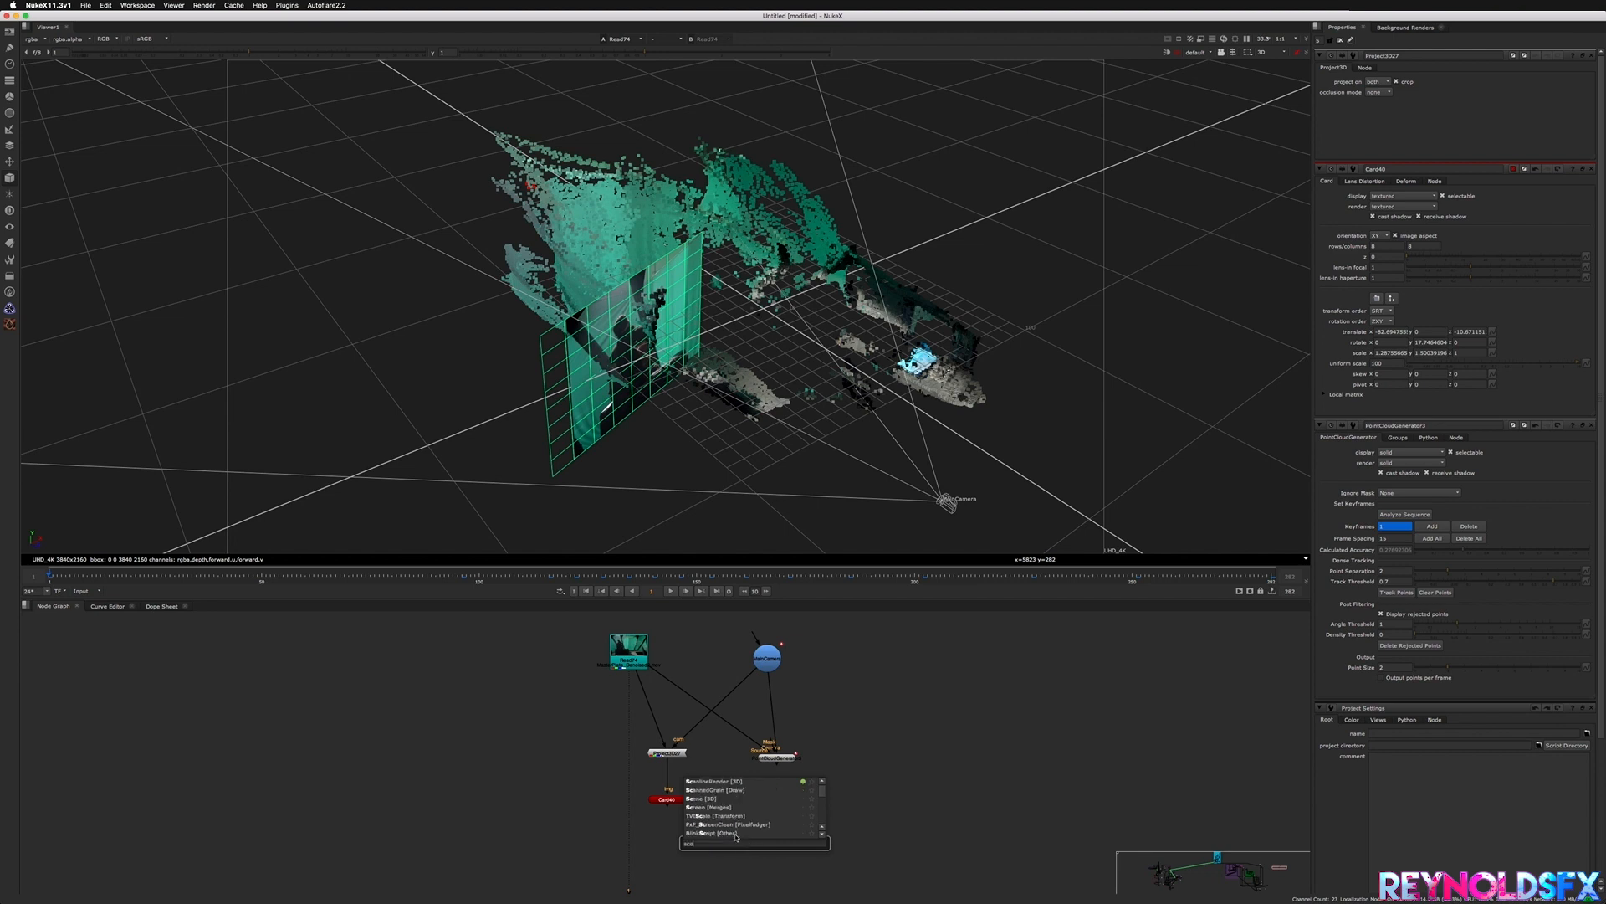
pyautogui.write('nlineRender [3D')
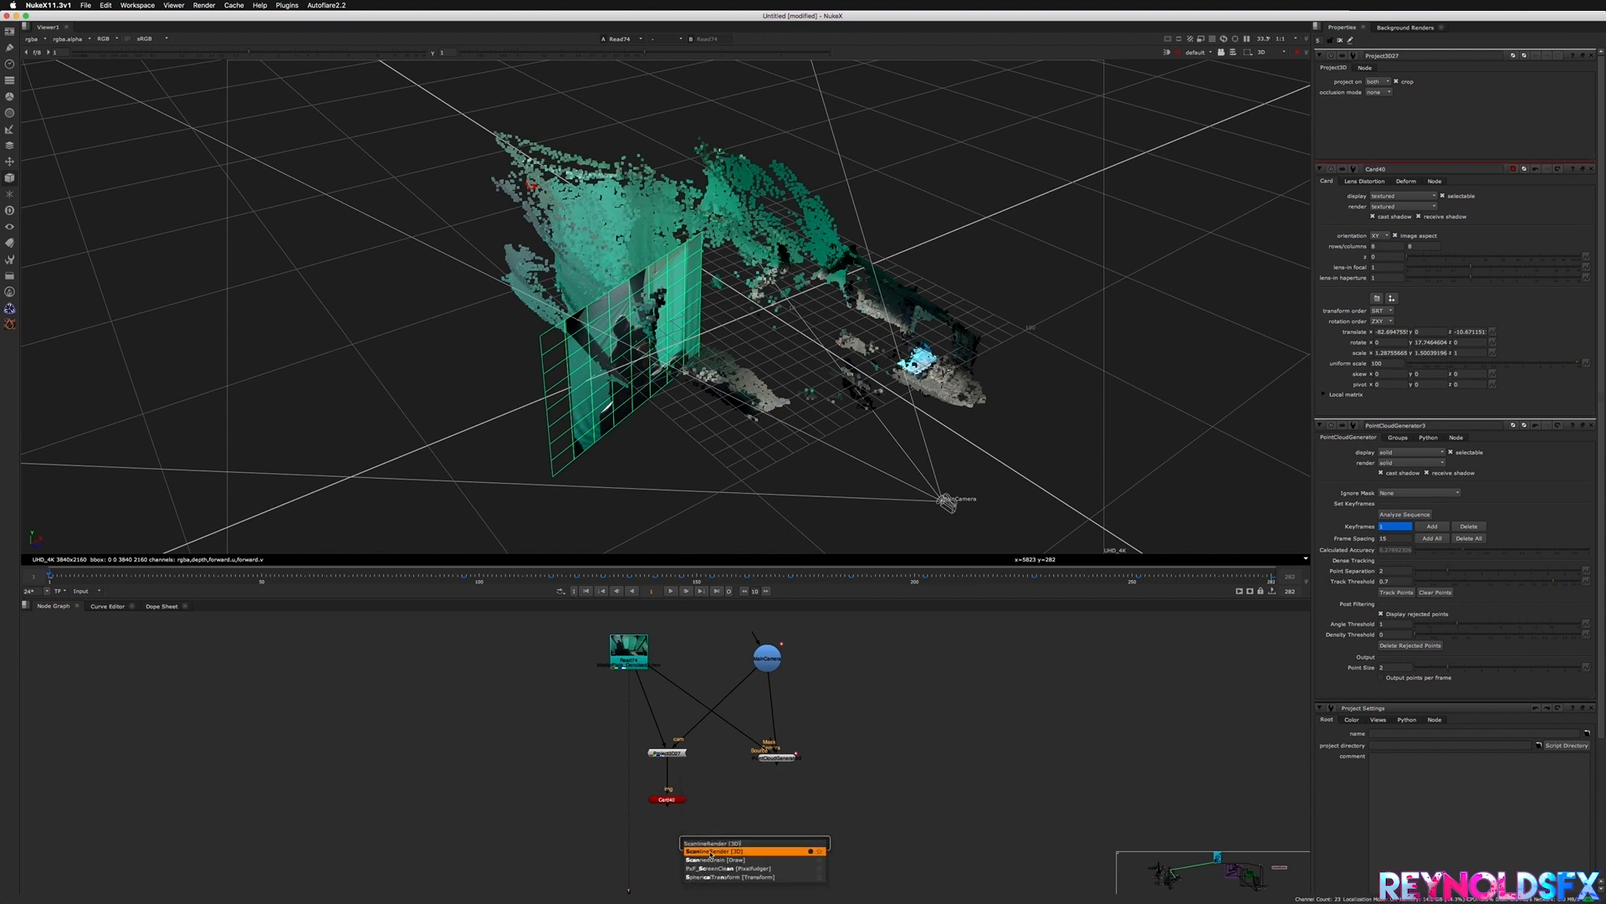
pyautogui.click(711, 851)
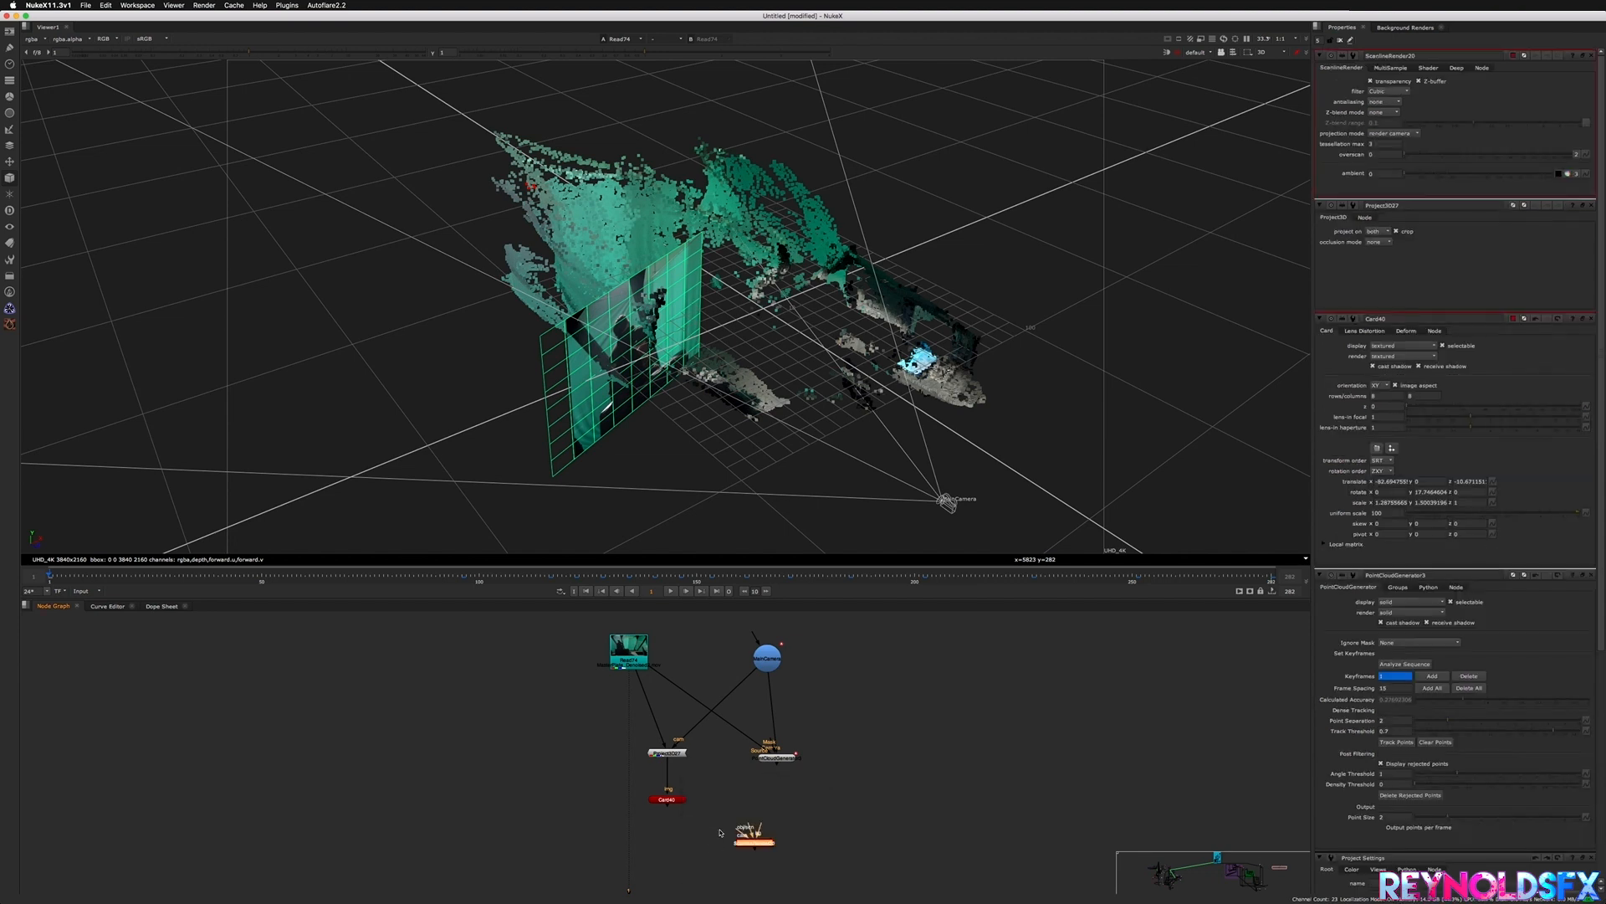
pyautogui.scroll(5, 751, 843)
pyautogui.scroll(-3, 751, 843)
pyautogui.moveTo(751, 844); pyautogui.dragTo(769, 623)
pyautogui.moveTo(716, 804)
pyautogui.mouseDown()
pyautogui.moveTo(655, 789)
pyautogui.moveTo(725, 810)
pyautogui.moveTo(730, 794)
pyautogui.mouseUp()
# - Display the ScanlineRender output in the 2D viewer
pyautogui.press('1')
pyautogui.press('Tab')
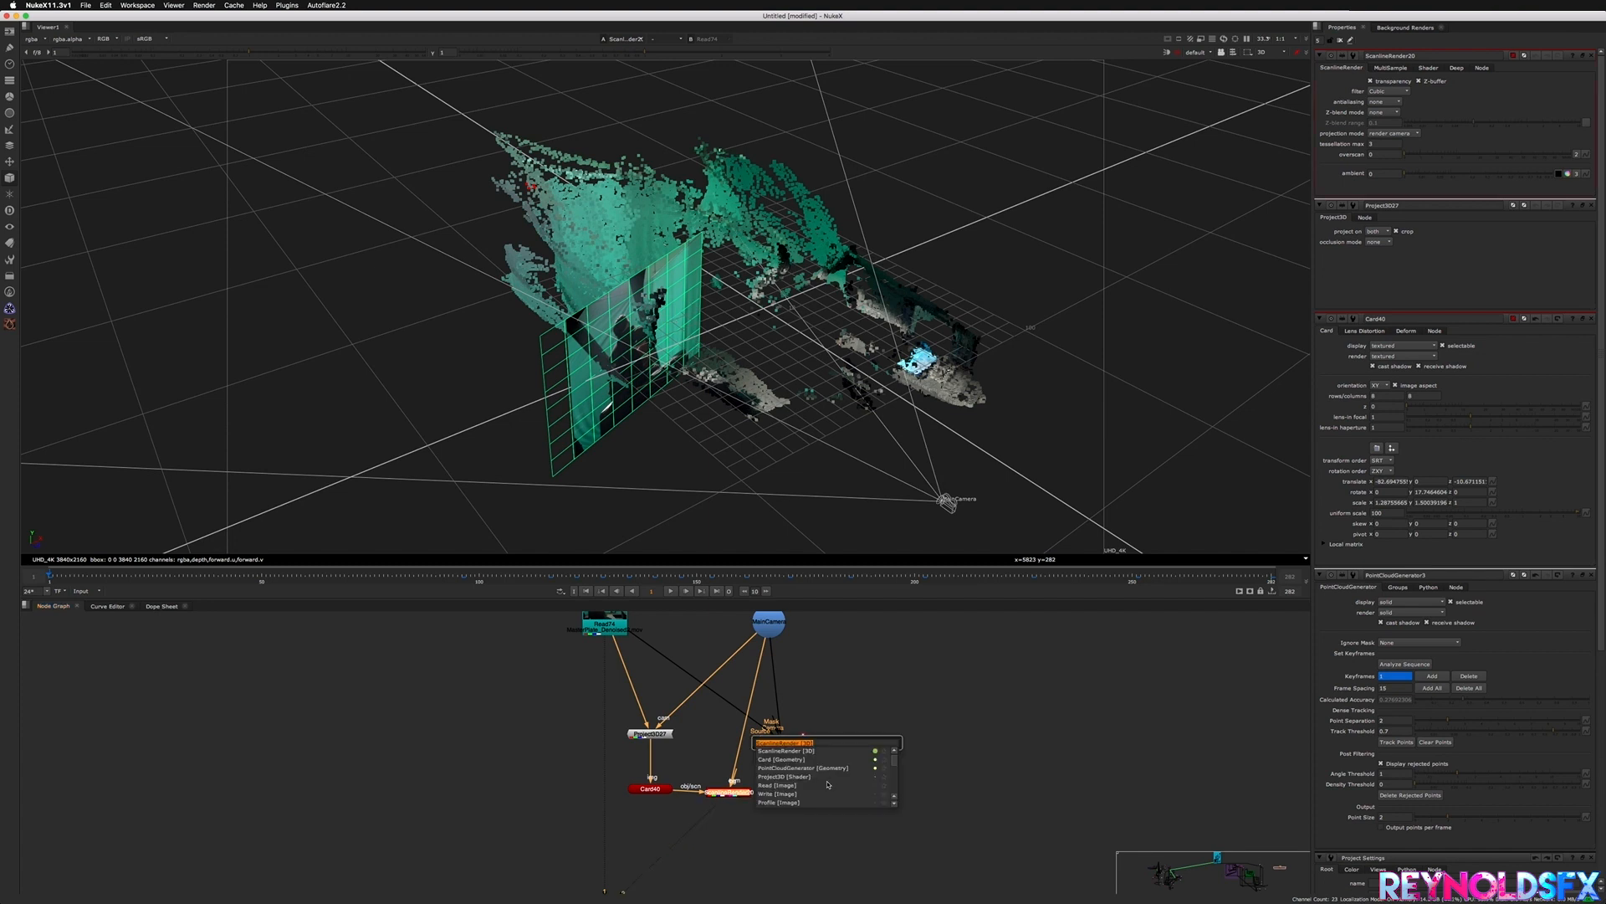
pyautogui.click(1011, 664)
pyautogui.press('Tab')
pyautogui.moveTo(721, 795); pyautogui.dragTo(727, 794)
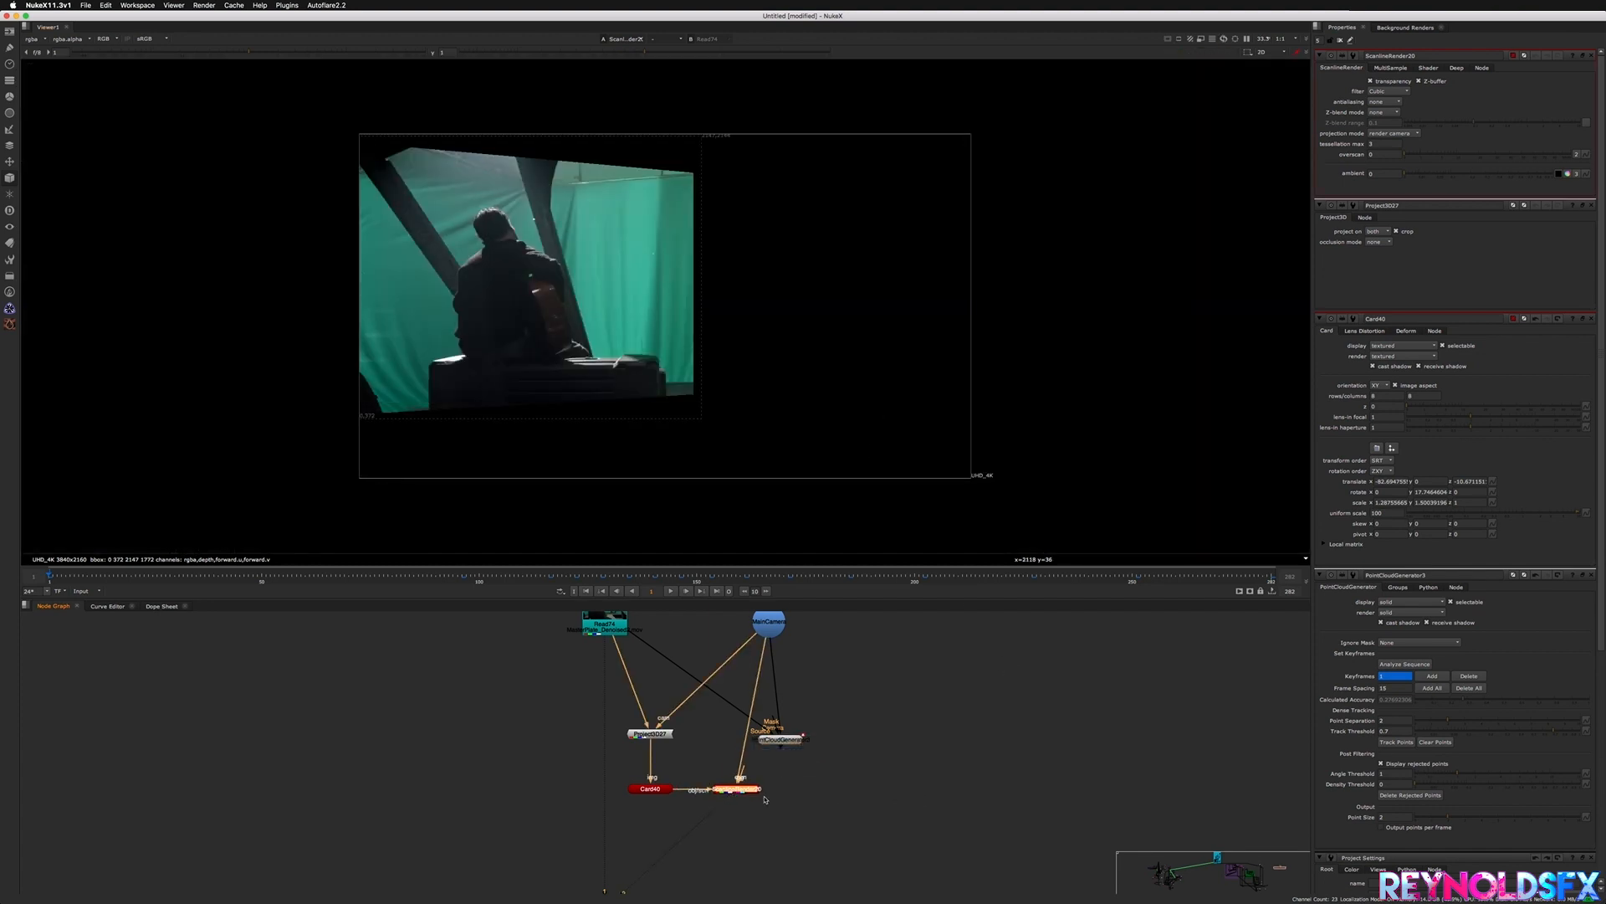
# - Set the ScanlineRender's projection mode to uv while viewing a frame where the man is standing
pyautogui.moveTo(238, 575); pyautogui.dragTo(425, 577)
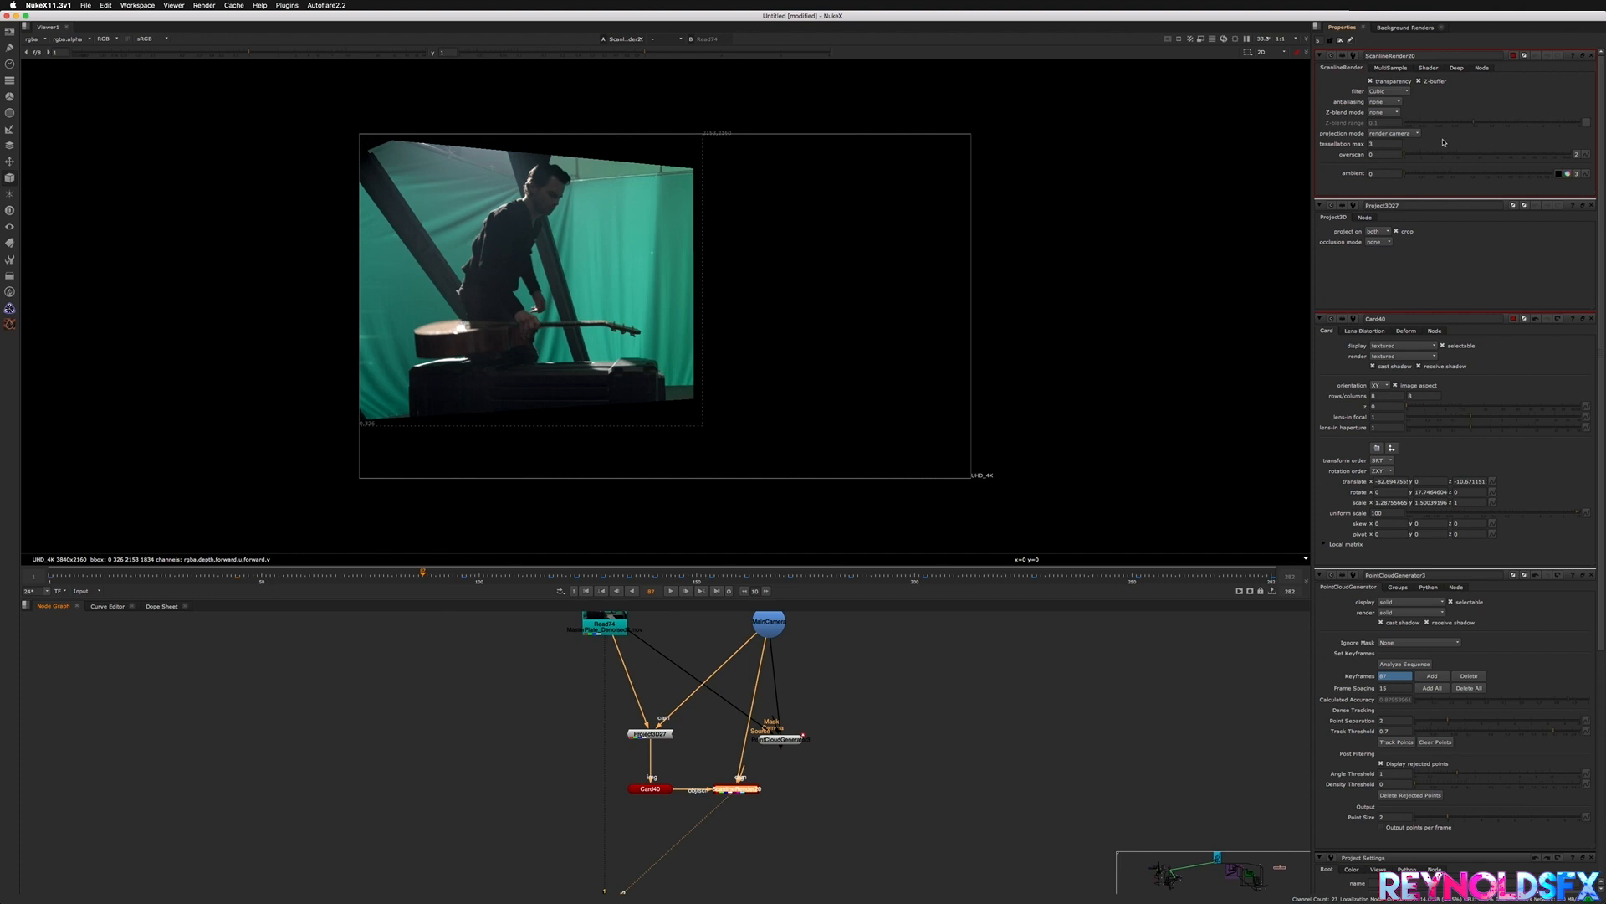
pyautogui.click(1415, 134)
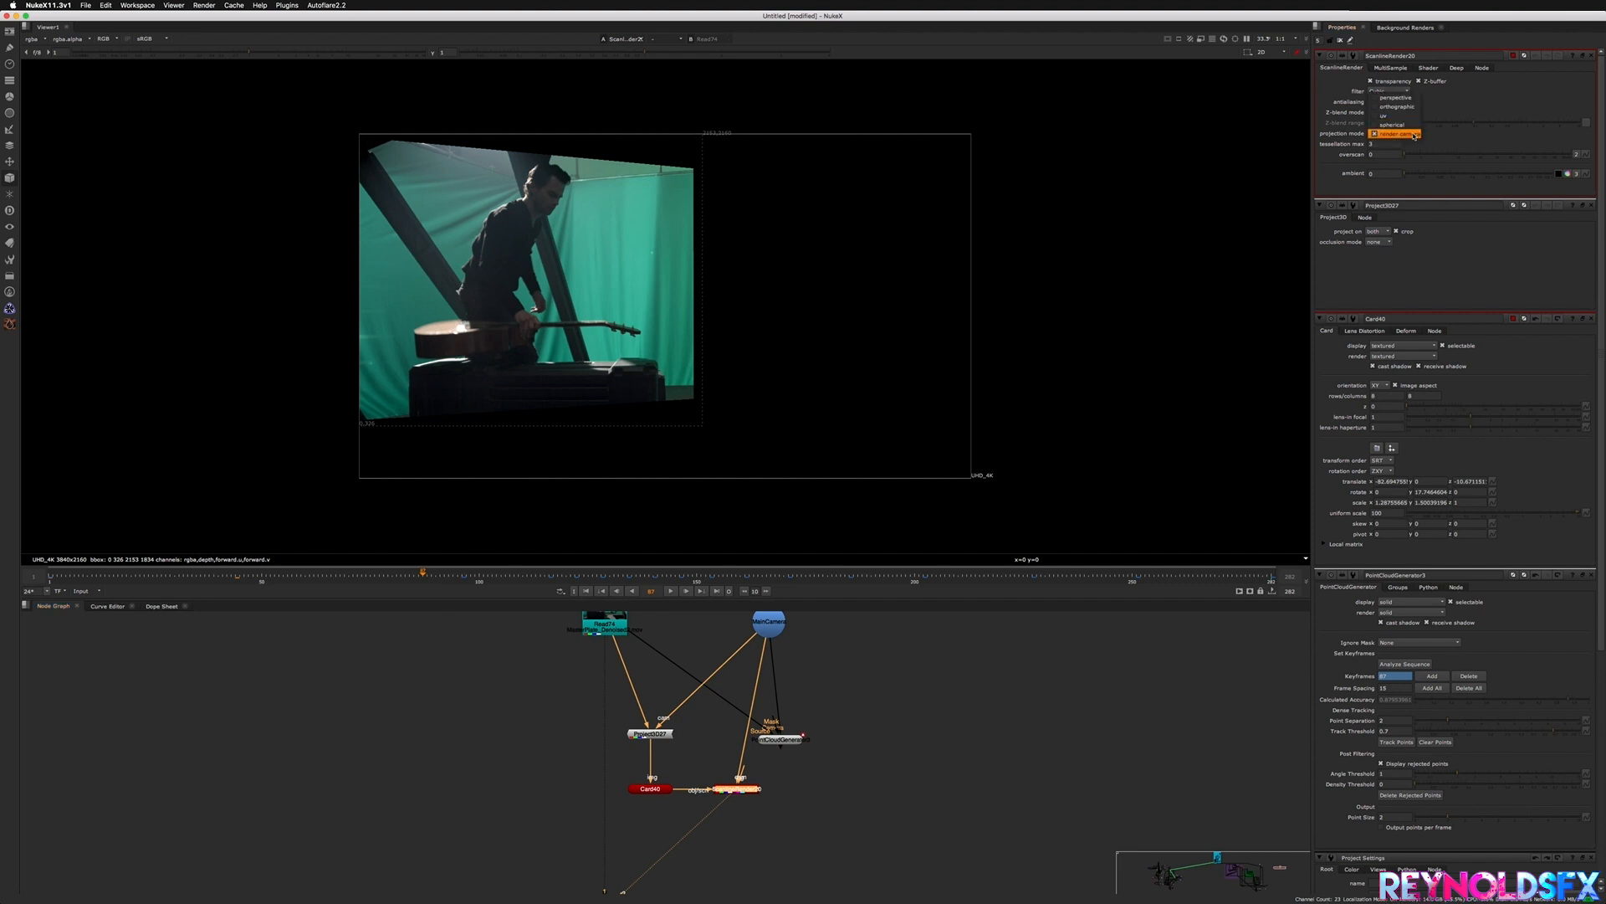
pyautogui.click(1387, 116)
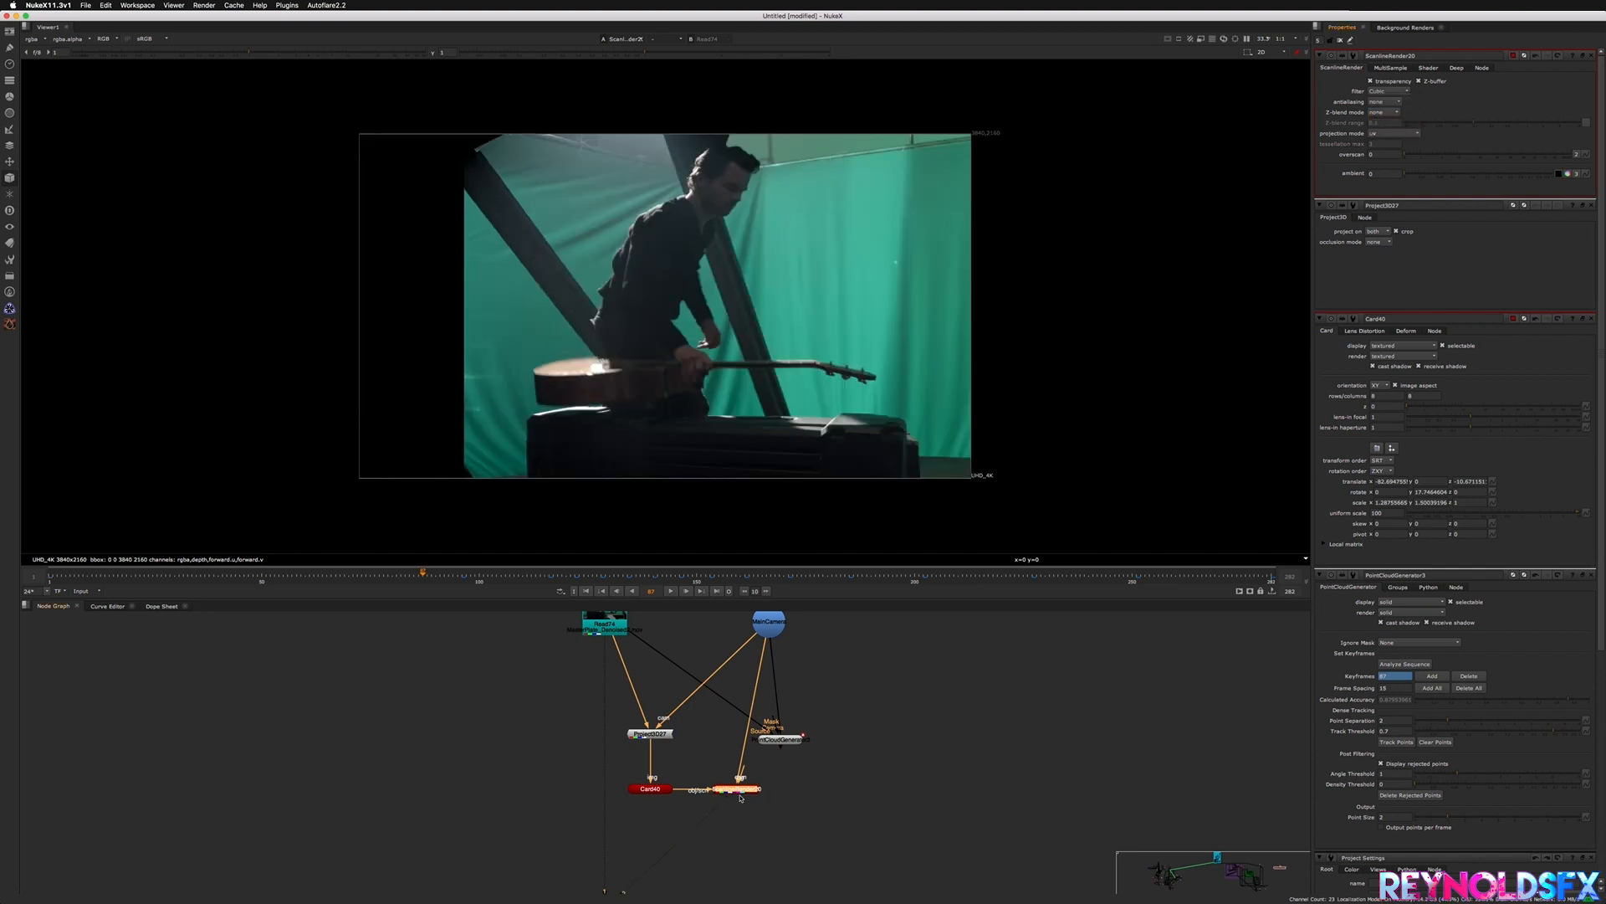
# - Scrub through the shot to examine how stable the background stays in the UV-projected render
pyautogui.click(319, 578)
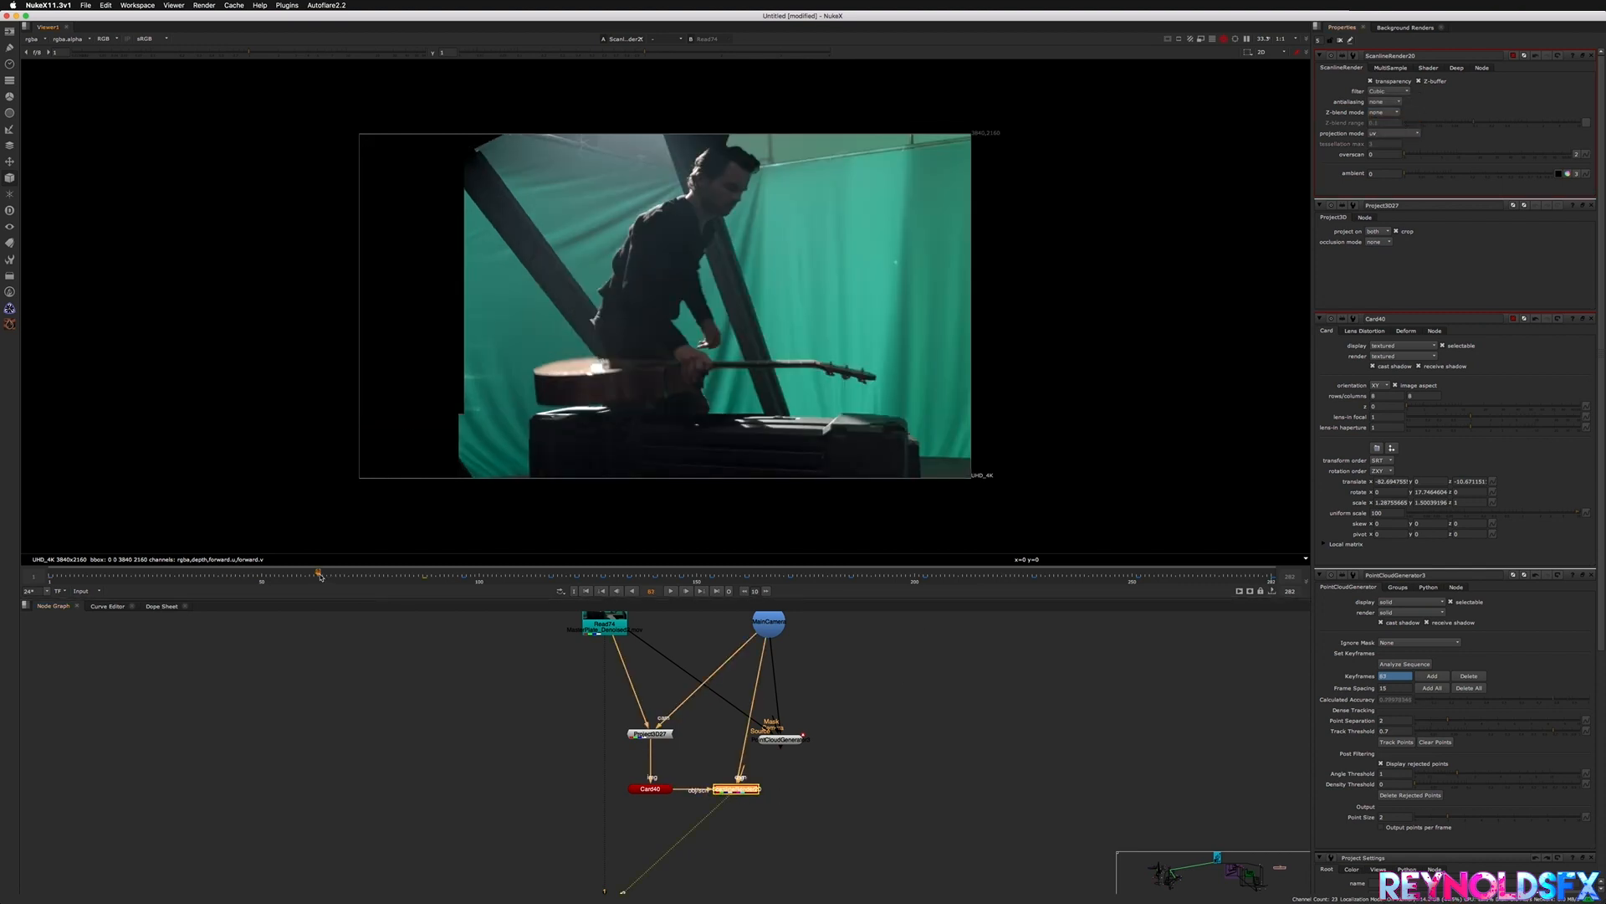
pyautogui.click(227, 577)
pyautogui.moveTo(122, 575); pyautogui.dragTo(418, 575)
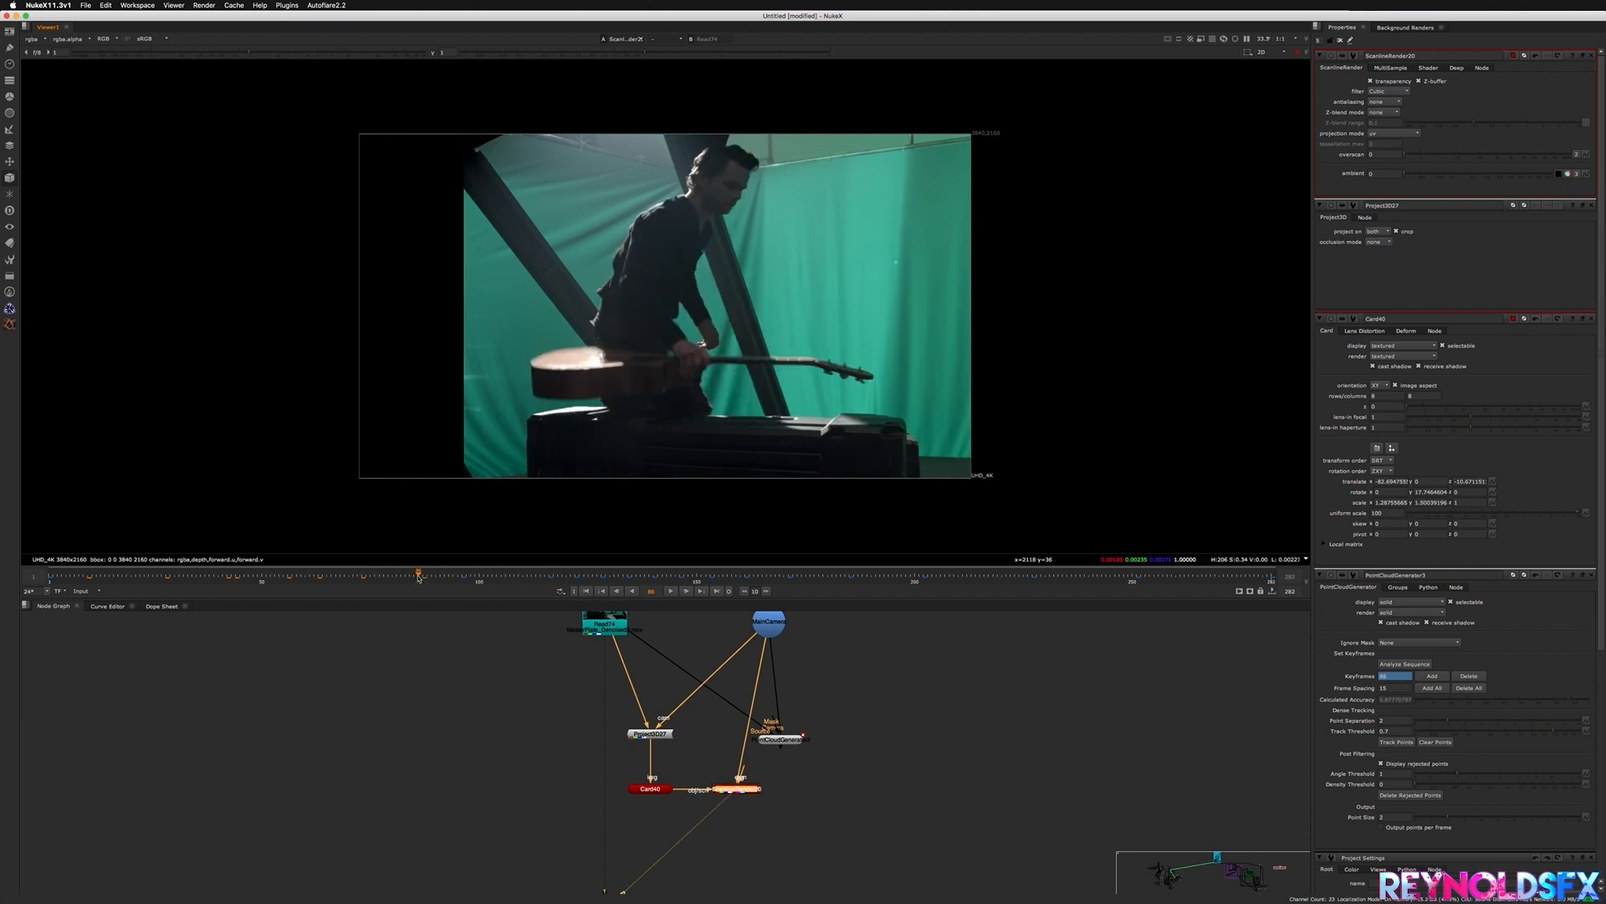
pyautogui.moveTo(429, 577); pyautogui.dragTo(435, 577)
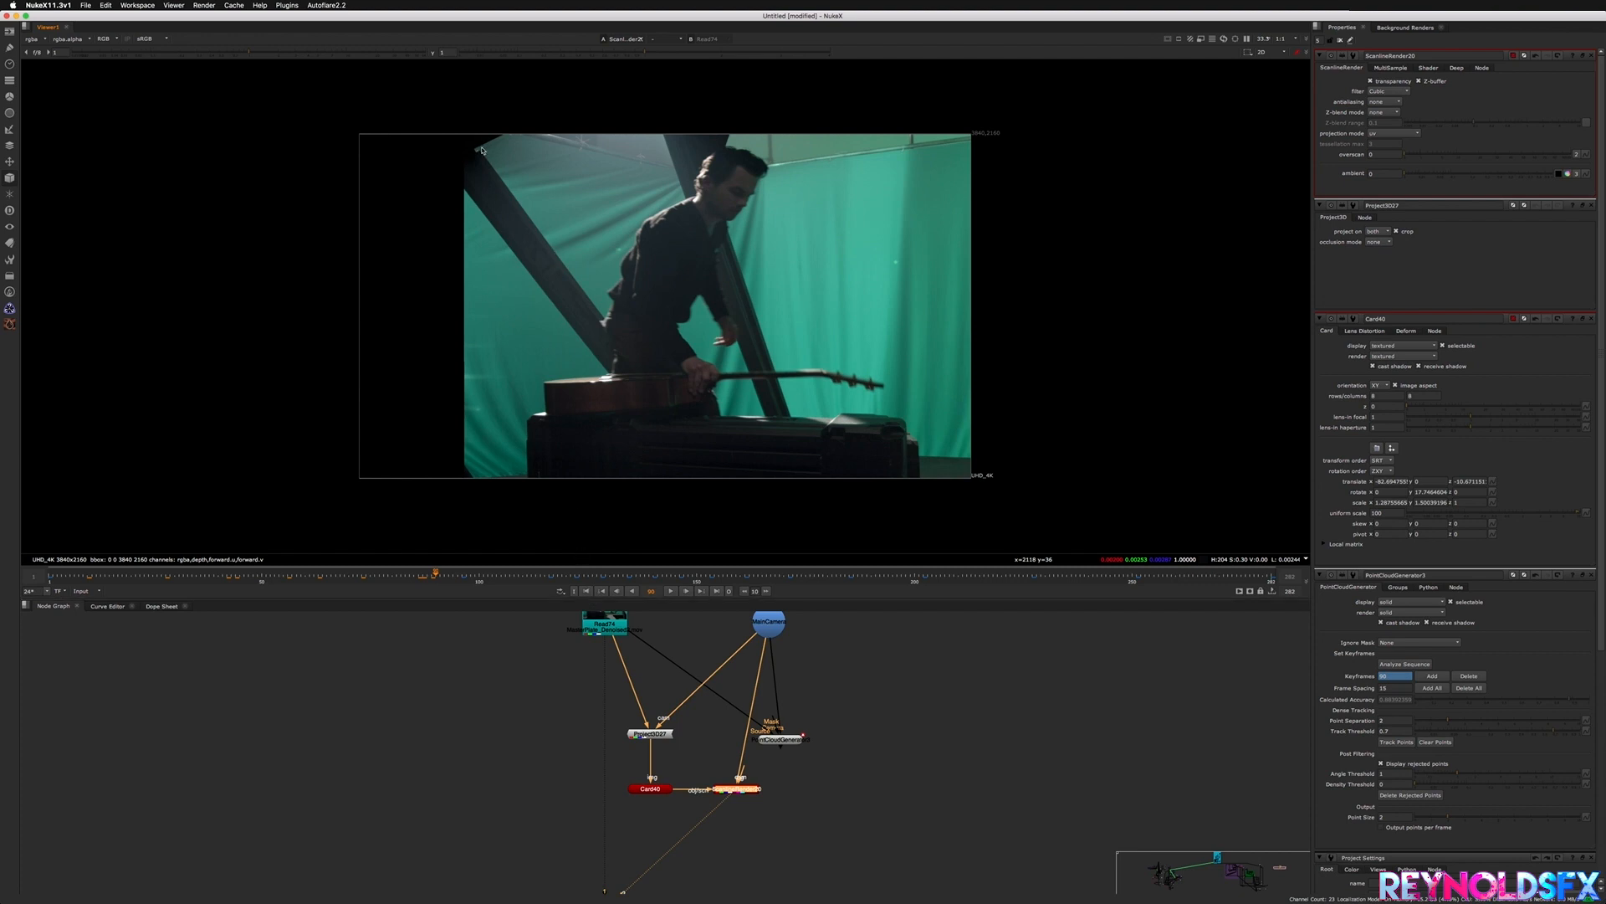
pyautogui.click(586, 590)
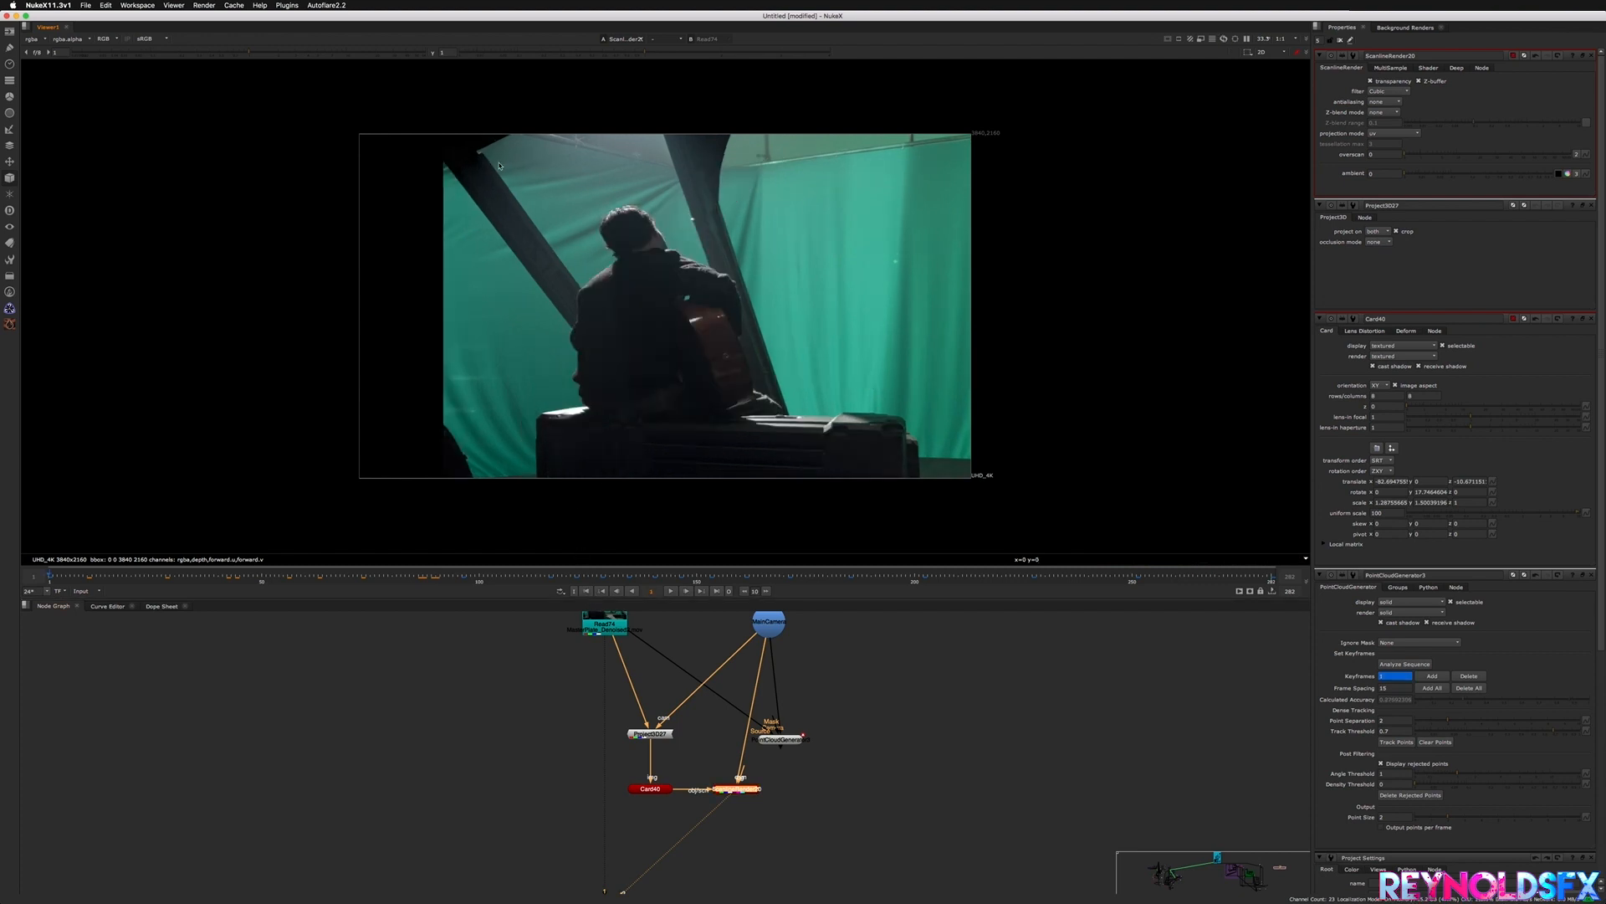
pyautogui.click(703, 576)
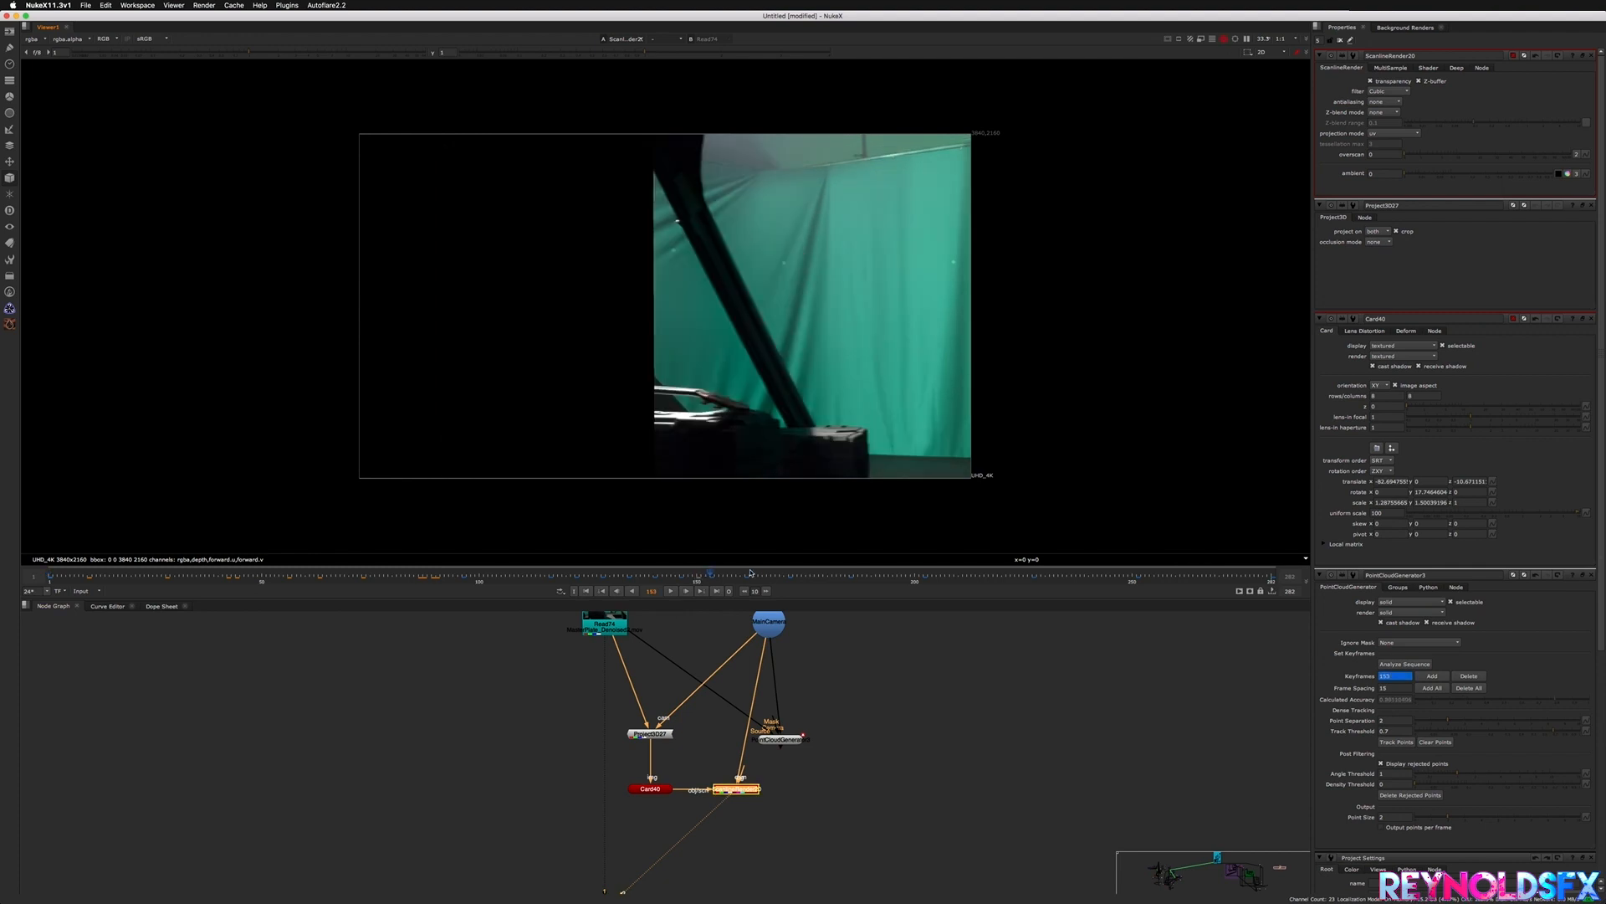
pyautogui.moveTo(559, 576); pyautogui.dragTo(219, 576)
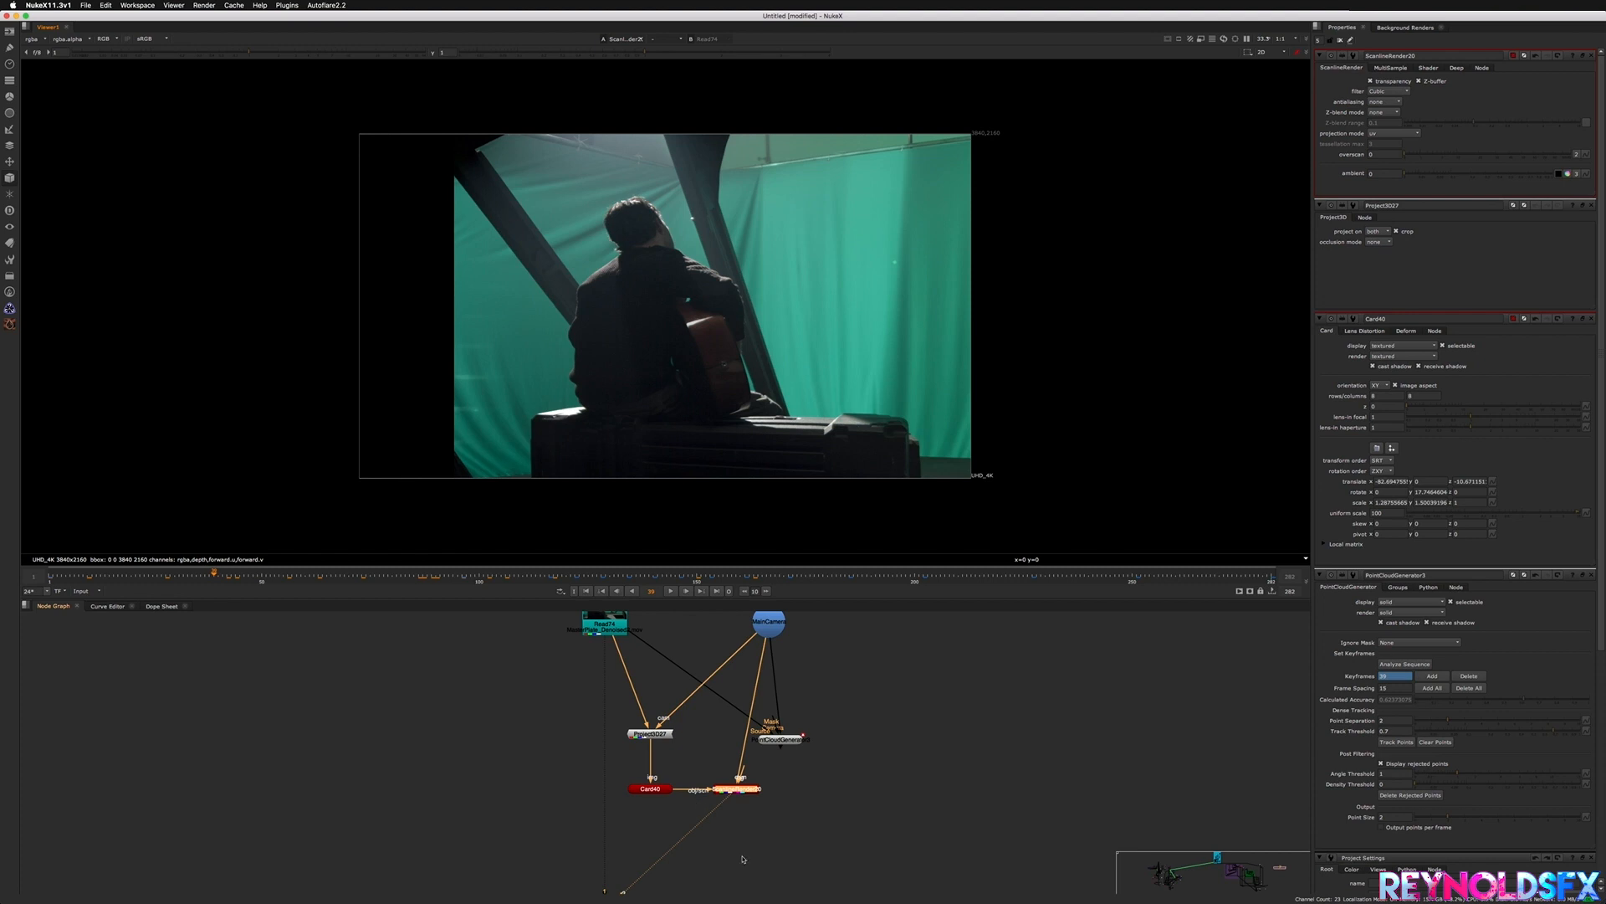
# - Set the card's uniform scale to 120 so more of the projected image fits in the UV render
pyautogui.moveTo(769, 825); pyautogui.dragTo(742, 796, button='middle')
pyautogui.click(725, 779)
pyautogui.click(720, 764)
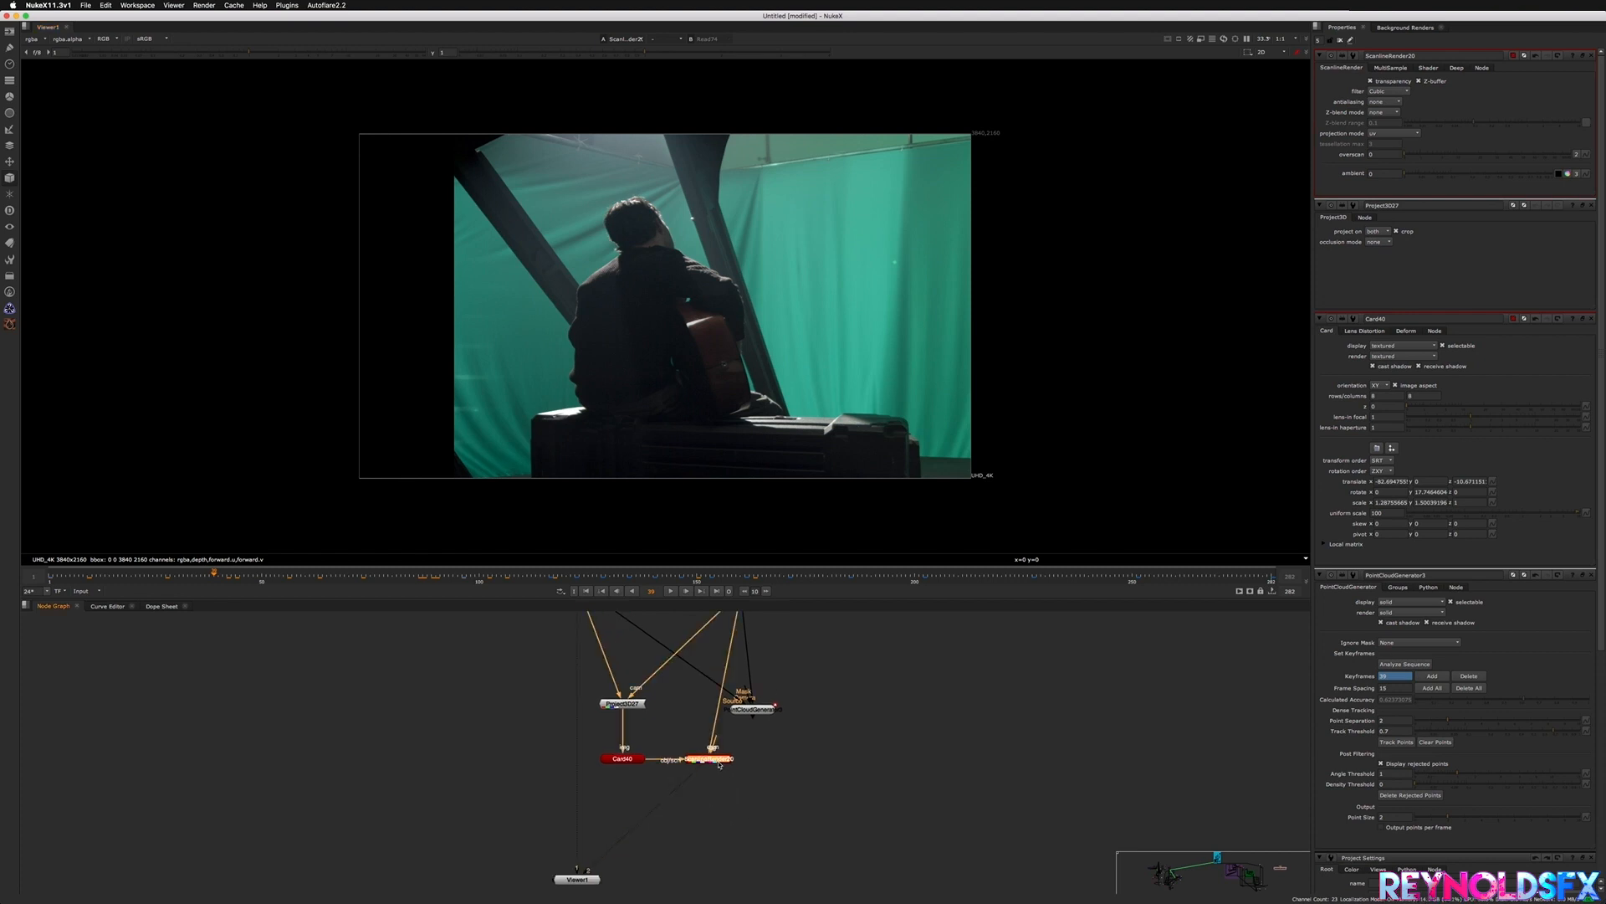
pyautogui.click(618, 757)
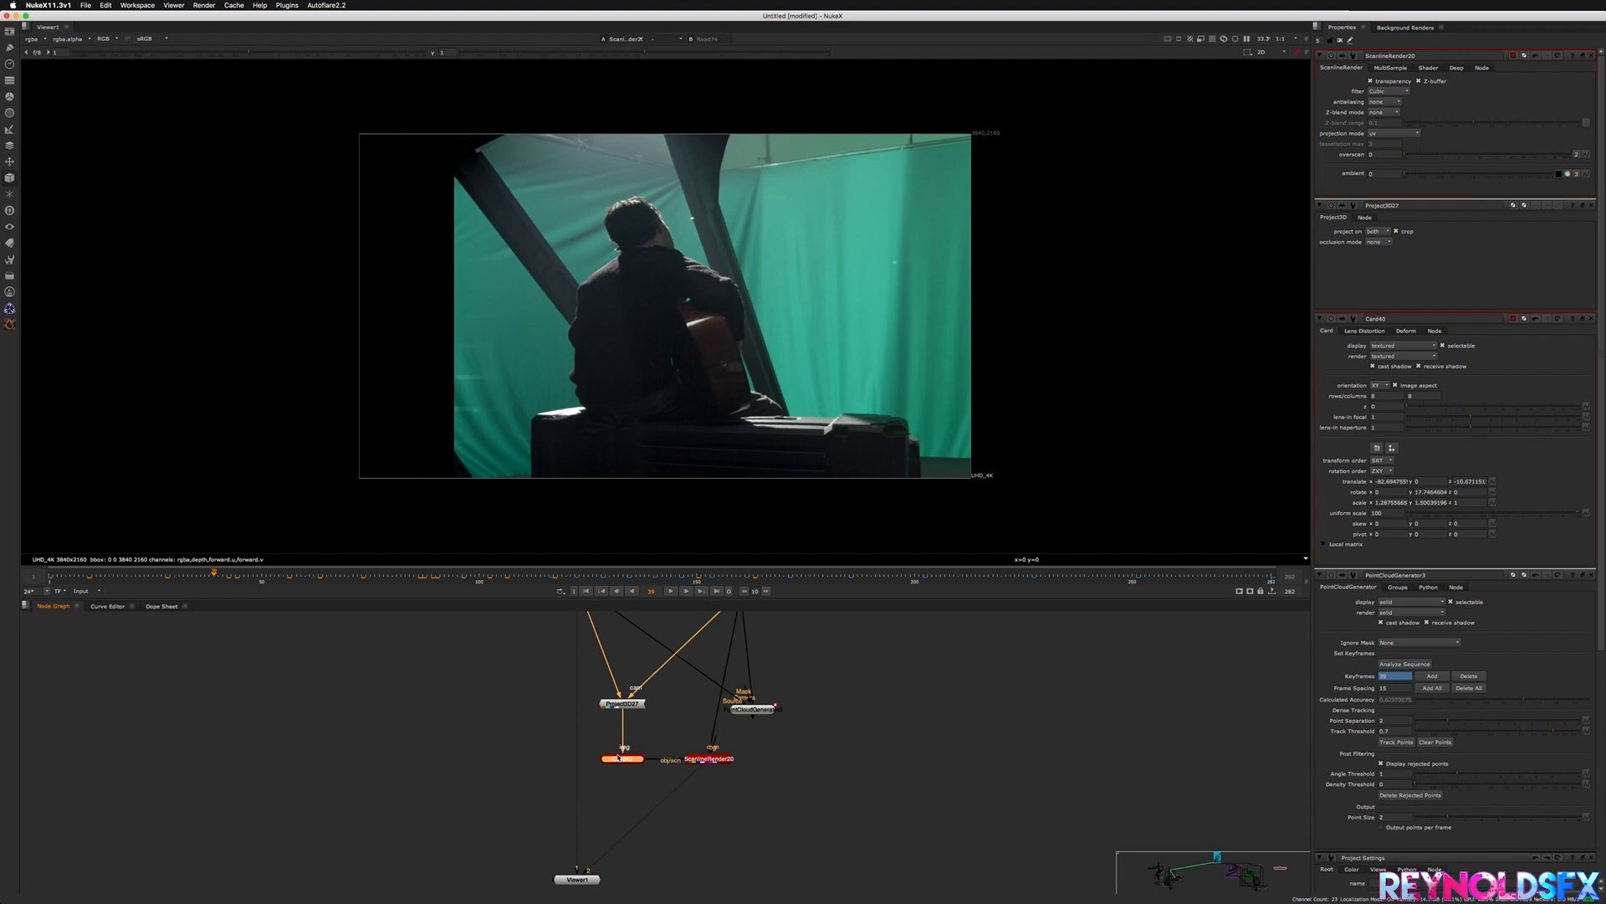
pyautogui.doubleClick(618, 759)
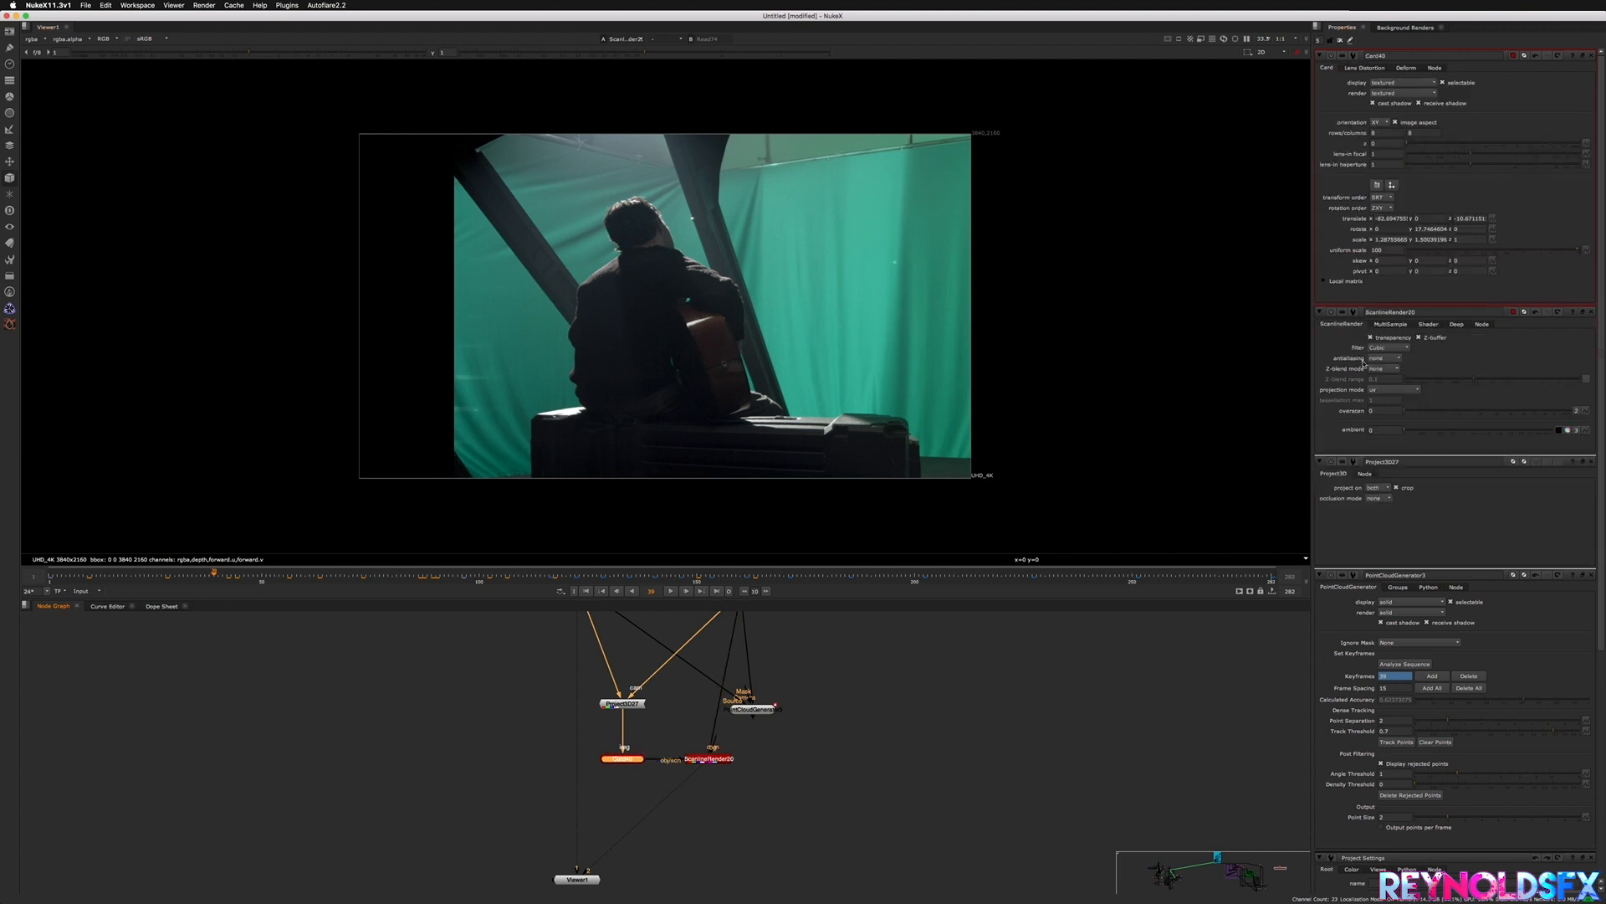
pyautogui.click(1393, 250)
pyautogui.press('Left')
pyautogui.press('Left')
pyautogui.press('Up')
pyautogui.press('Up')
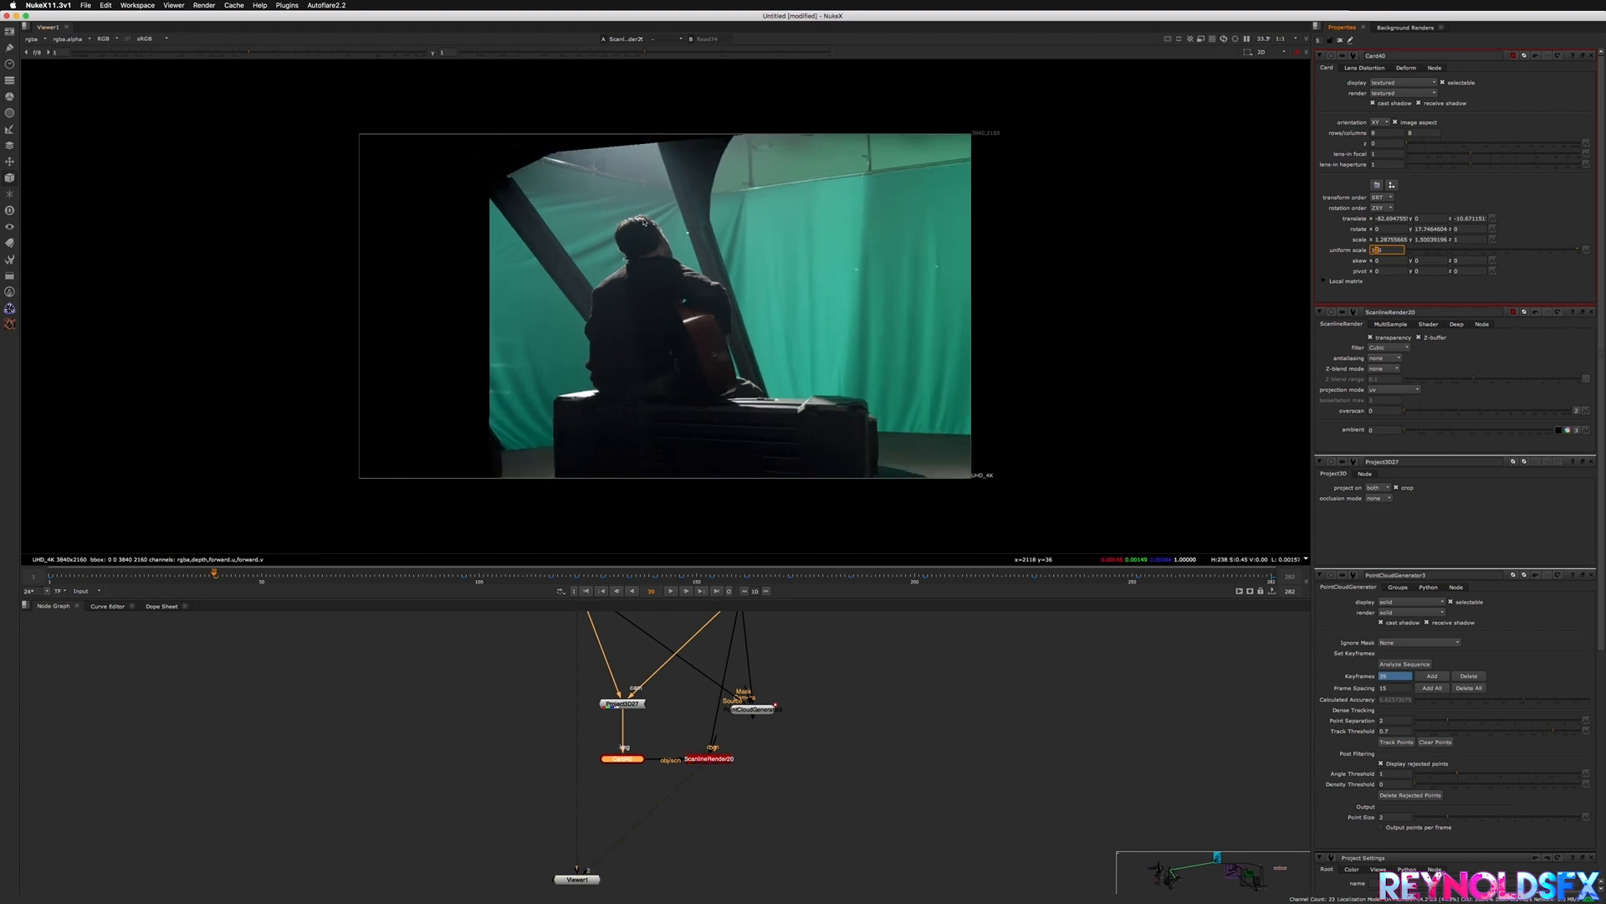
pyautogui.click(668, 775)
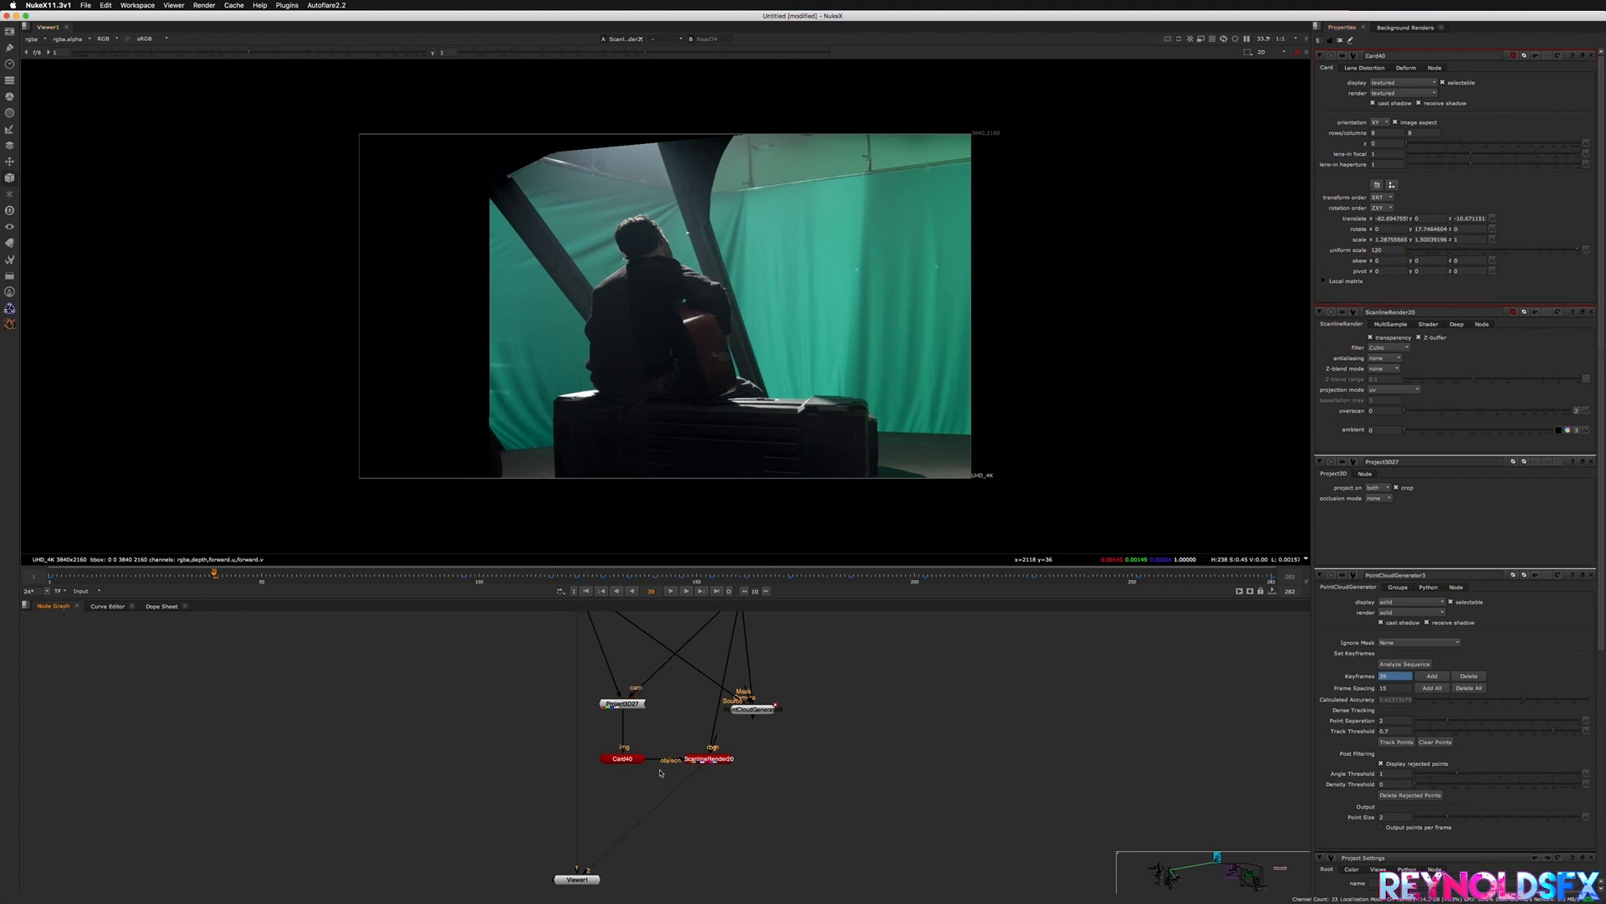
# - Clone the card and place the clone below the original card in the node graph
pyautogui.click(628, 761)
pyautogui.click(644, 775)
pyautogui.click(628, 762)
pyautogui.click(610, 779)
pyautogui.click(618, 761)
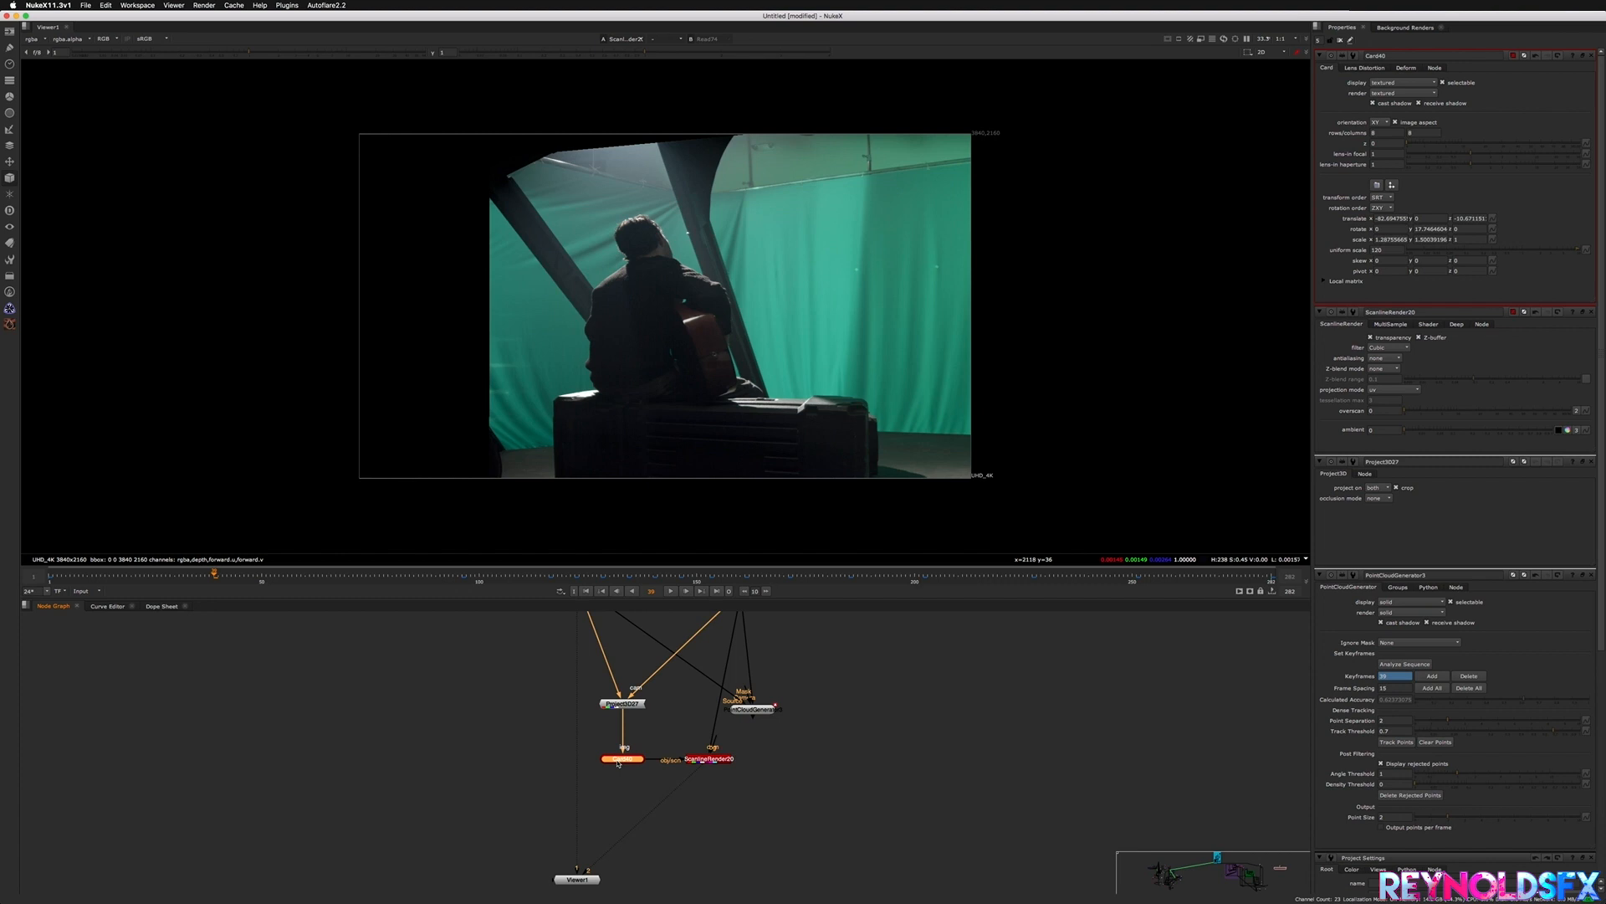
pyautogui.hotkey('alt', 'k')
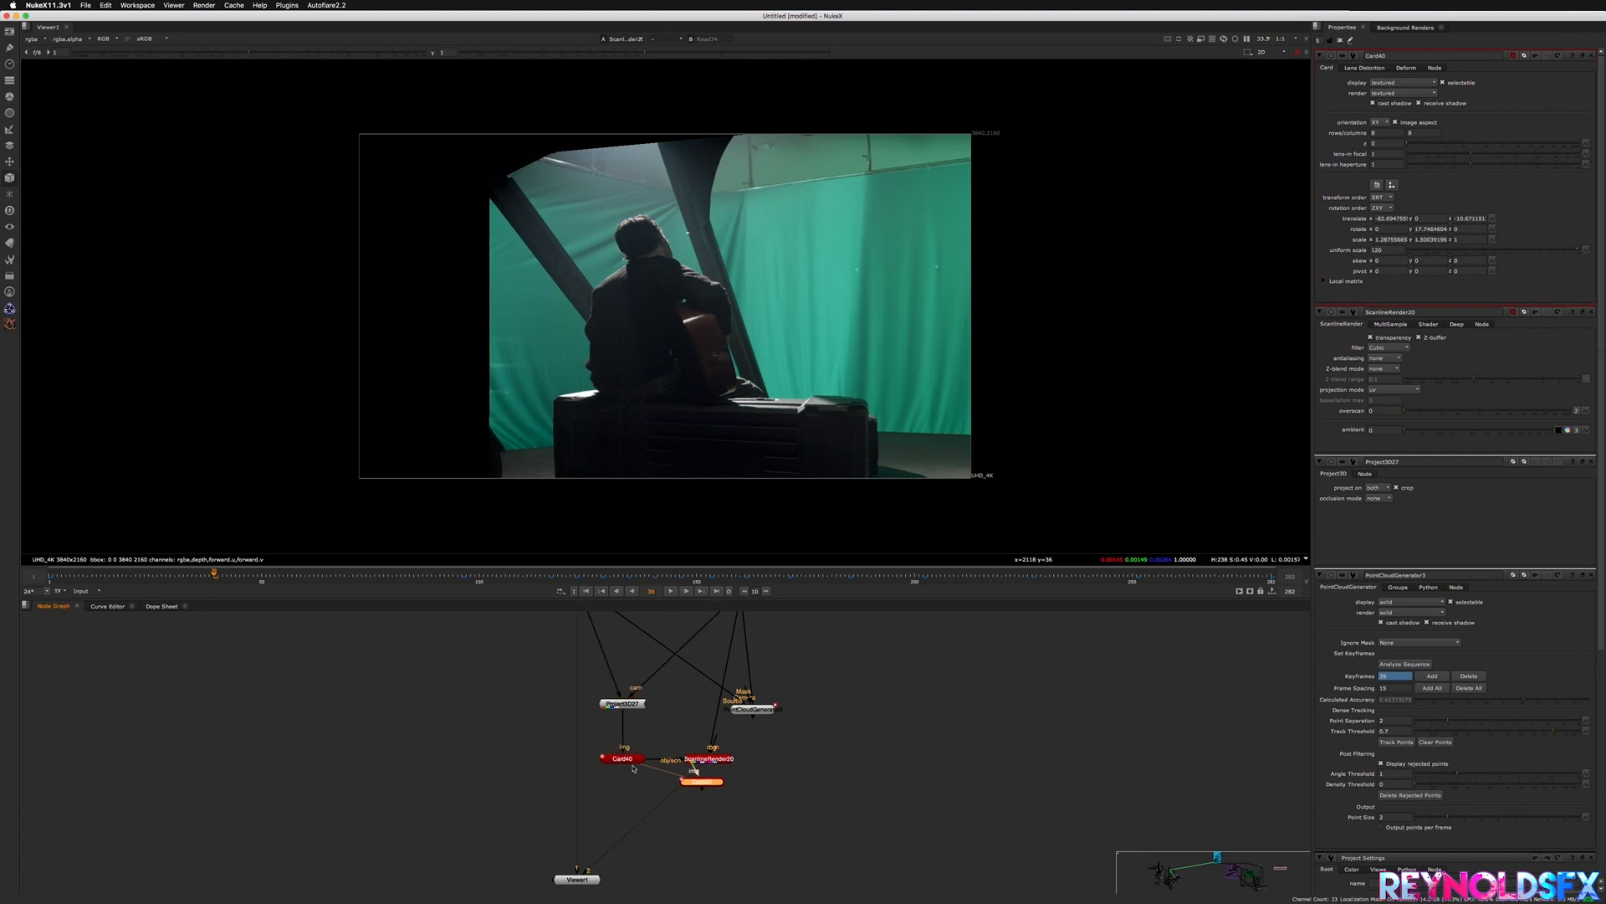
pyautogui.moveTo(698, 783); pyautogui.dragTo(607, 800)
pyautogui.moveTo(618, 801); pyautogui.dragTo(608, 801)
pyautogui.click(703, 824)
# - Duplicate the ScanlineRender below the original and connect the duplicate's cam input to the camera
pyautogui.click(701, 762)
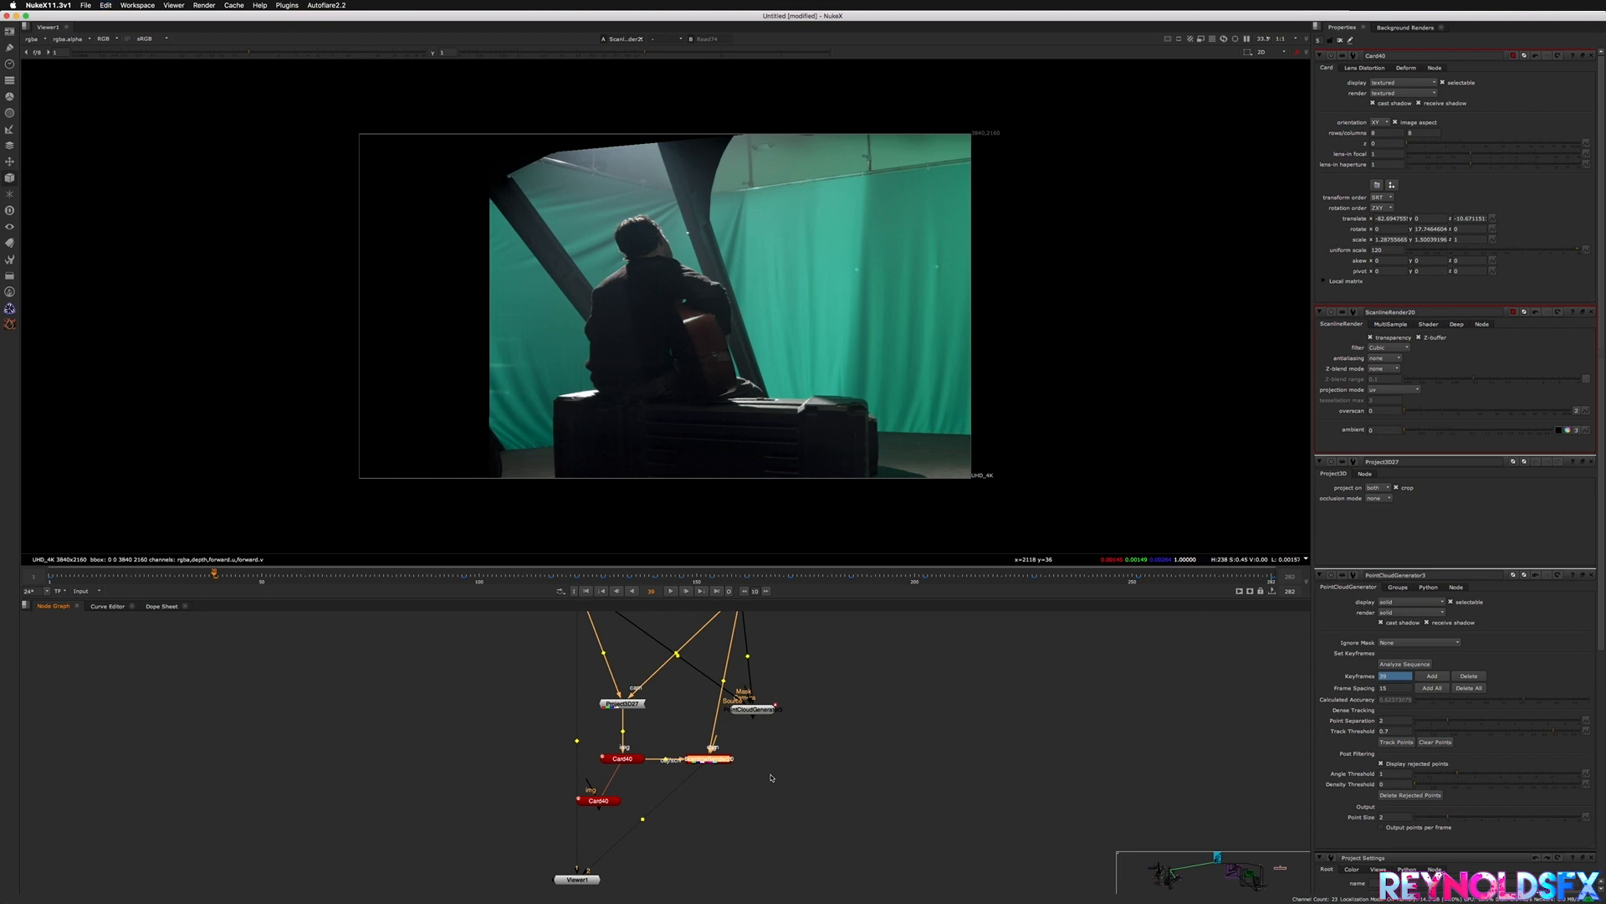
pyautogui.click(731, 820)
pyautogui.click(720, 761)
pyautogui.hotkey('alt', 'c')
pyautogui.moveTo(740, 798)
pyautogui.mouseDown()
pyautogui.moveTo(706, 833)
pyautogui.moveTo(751, 747)
pyautogui.moveTo(749, 821)
pyautogui.mouseUp()
pyautogui.moveTo(749, 821); pyautogui.dragTo(719, 885, button='middle')
pyautogui.moveTo(696, 868); pyautogui.dragTo(713, 658)
pyautogui.moveTo(717, 811); pyautogui.dragTo(758, 726, button='middle')
# - Connect the cloned card to the duplicate render's object input and feed the first ScanlineRender into the cloned card's img input
pyautogui.scroll(3, 714, 786)
pyautogui.moveTo(741, 793)
pyautogui.mouseDown()
pyautogui.moveTo(561, 775)
pyautogui.moveTo(575, 789)
pyautogui.moveTo(709, 721)
pyautogui.mouseUp()
pyautogui.scroll(-3, 601, 769)
pyautogui.moveTo(577, 773); pyautogui.dragTo(685, 735)
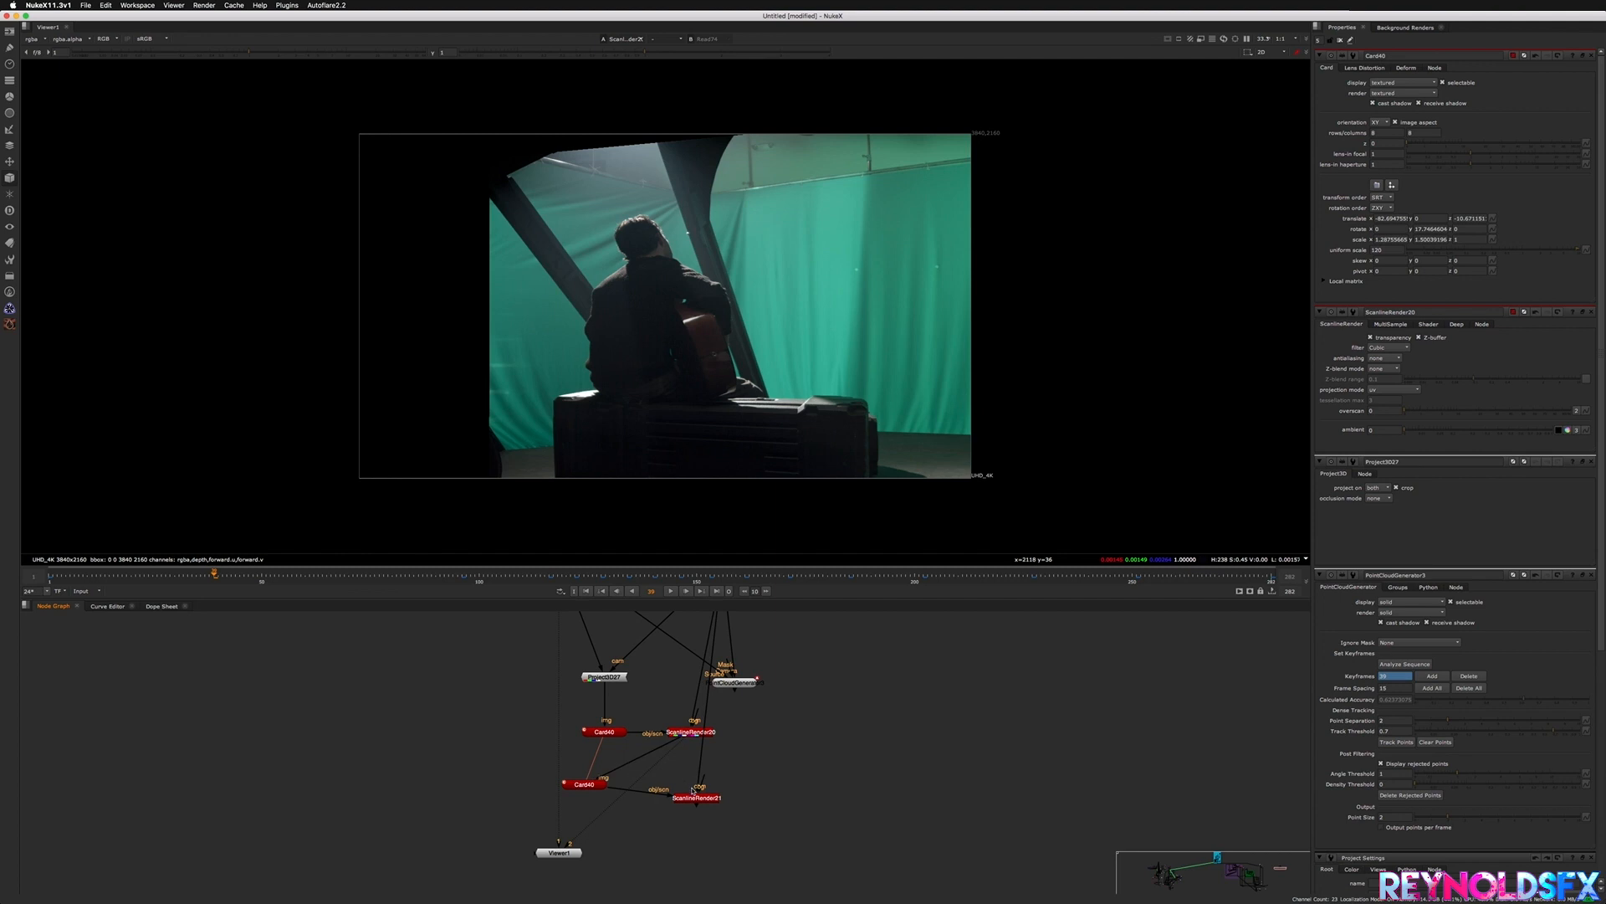
# - Go over the projection nodes and check the first ScanlineRender's stabilized output at several frames of the shot
pyautogui.click(696, 734)
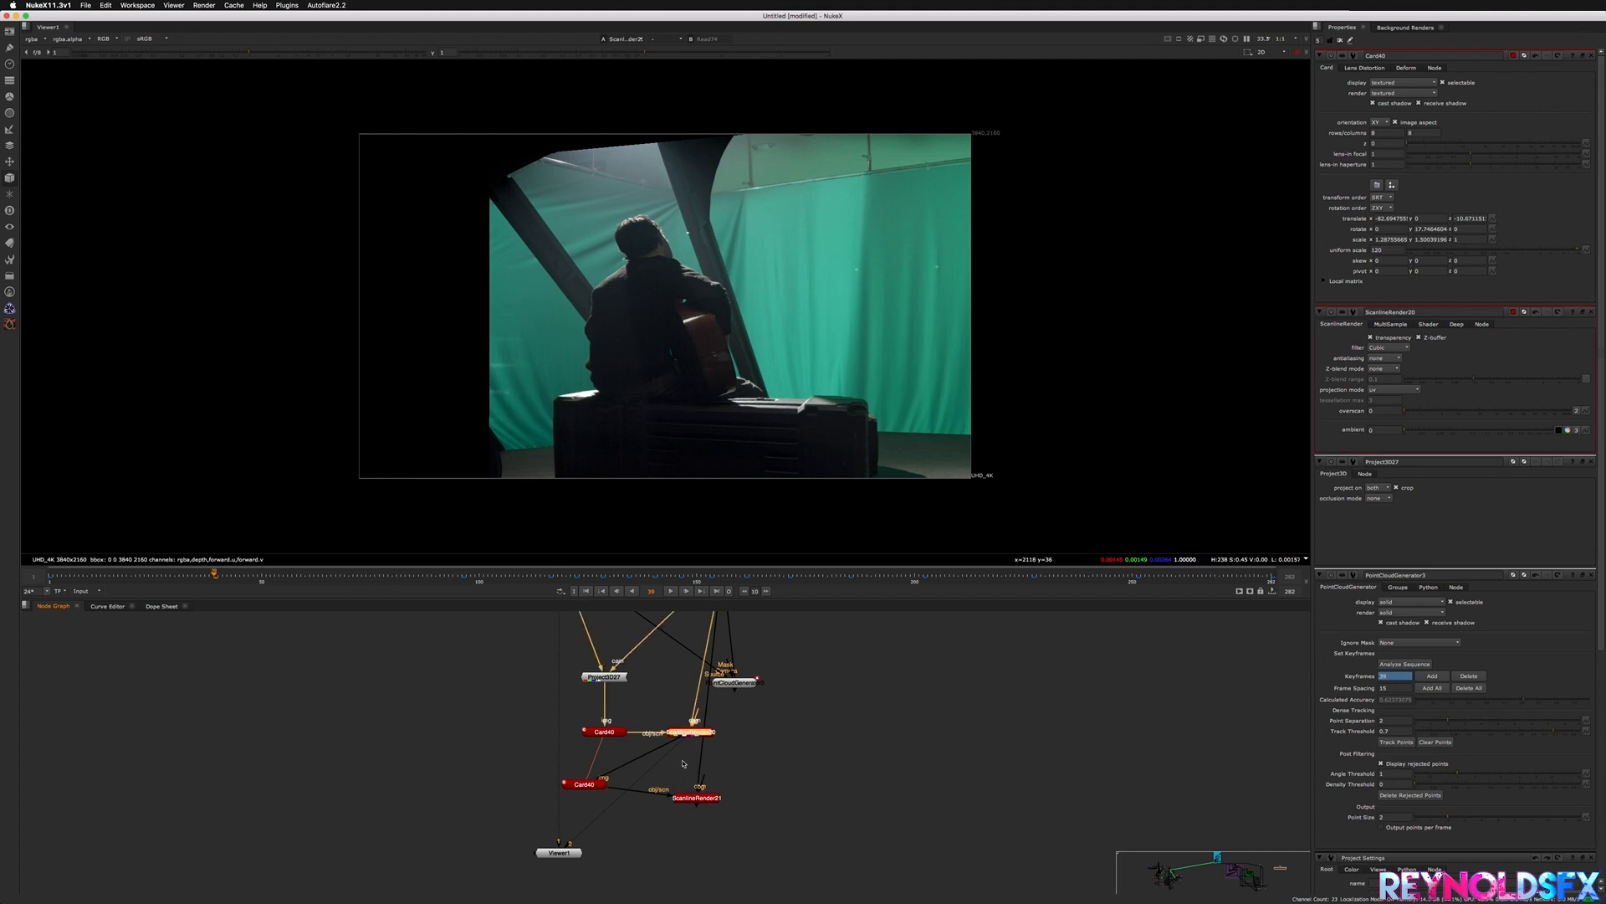
pyautogui.moveTo(723, 753); pyautogui.dragTo(739, 795, button='middle')
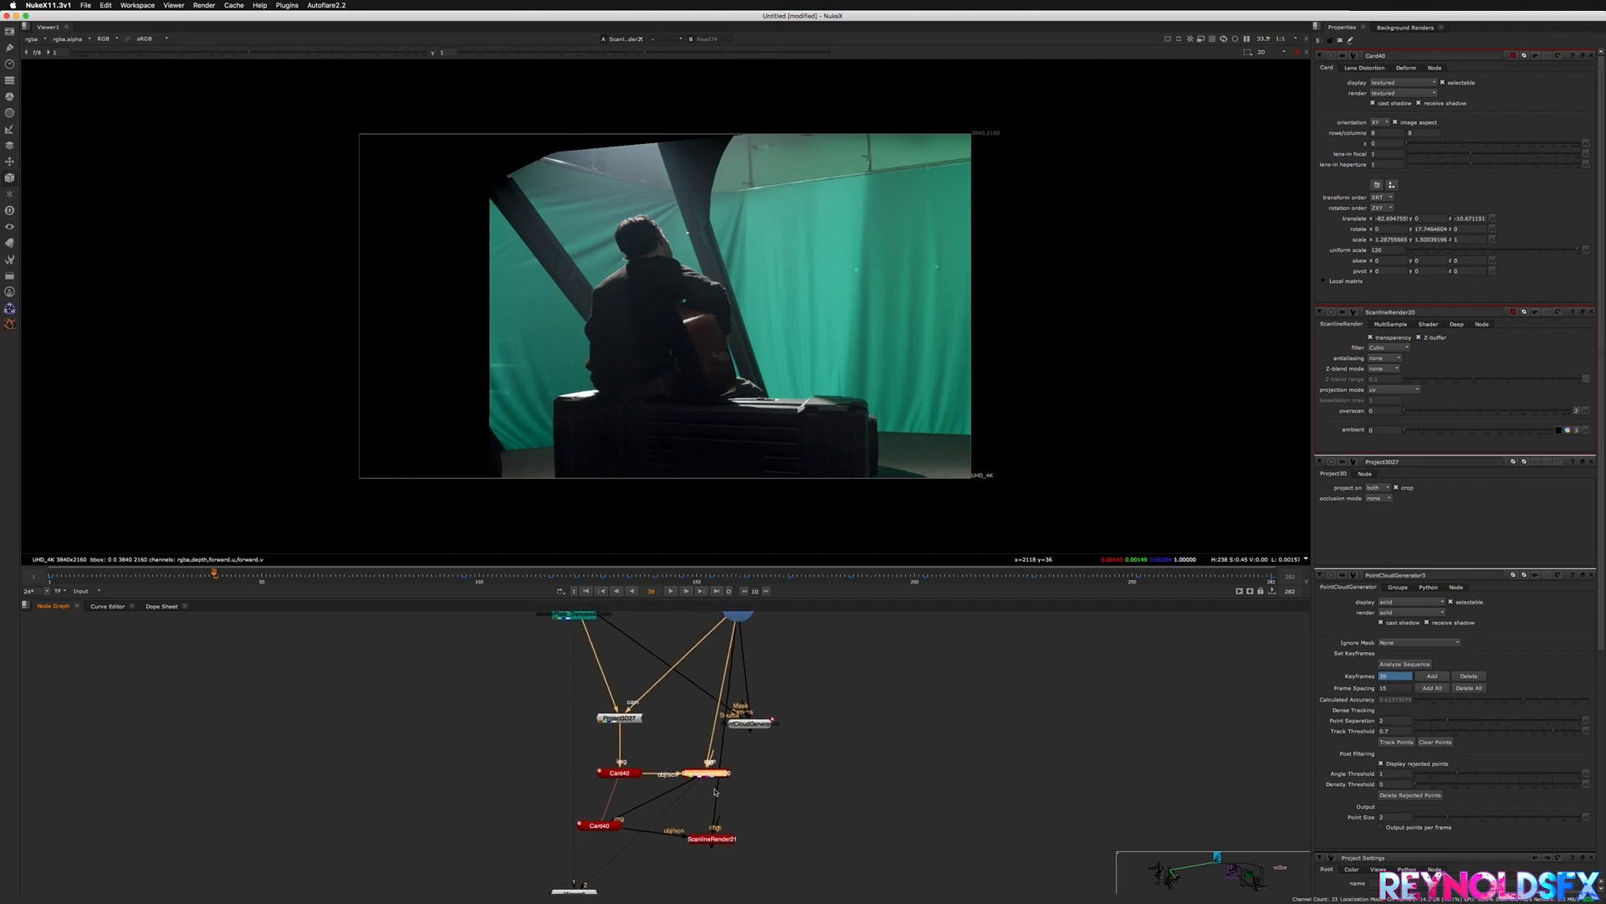
pyautogui.click(621, 774)
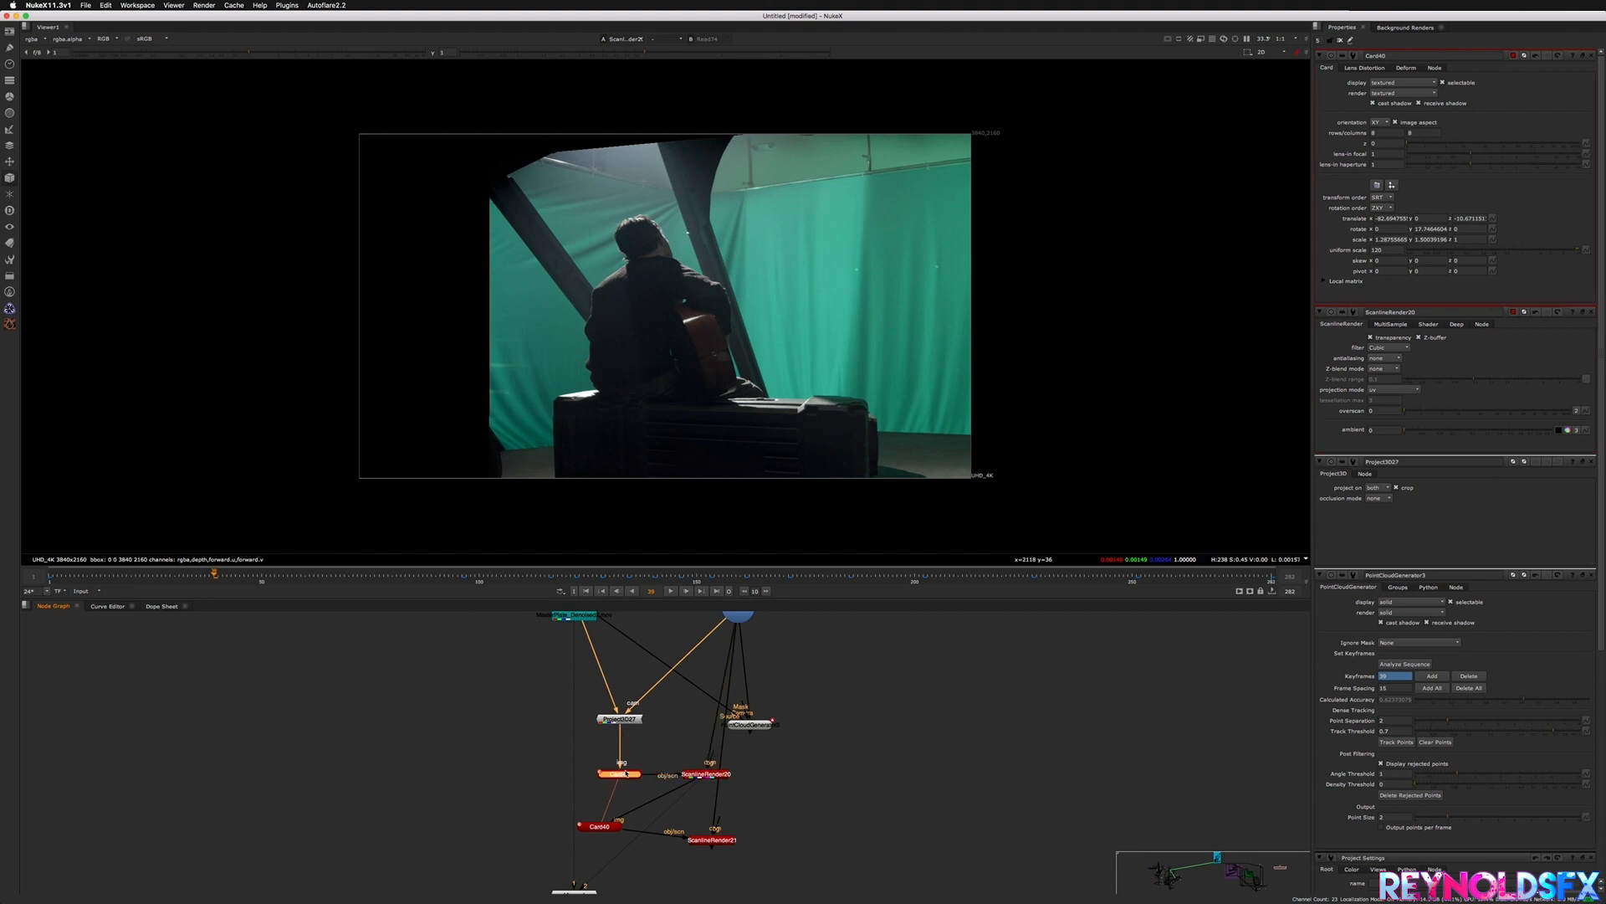
pyautogui.moveTo(639, 687); pyautogui.dragTo(630, 705, button='middle')
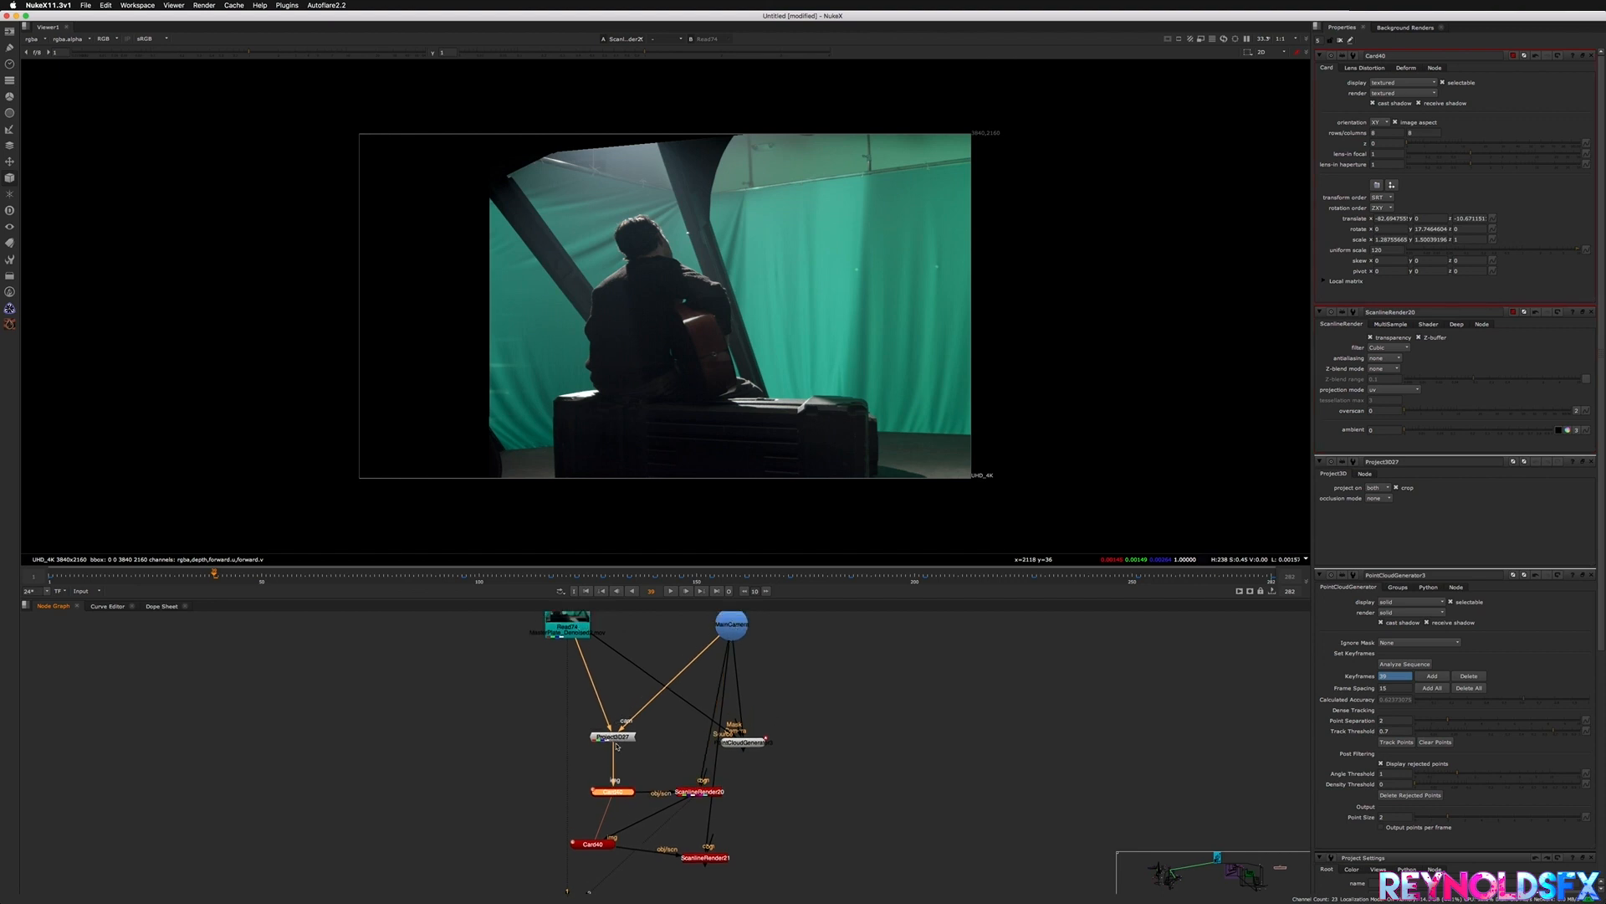
pyautogui.click(699, 799)
pyautogui.doubleClick(698, 793)
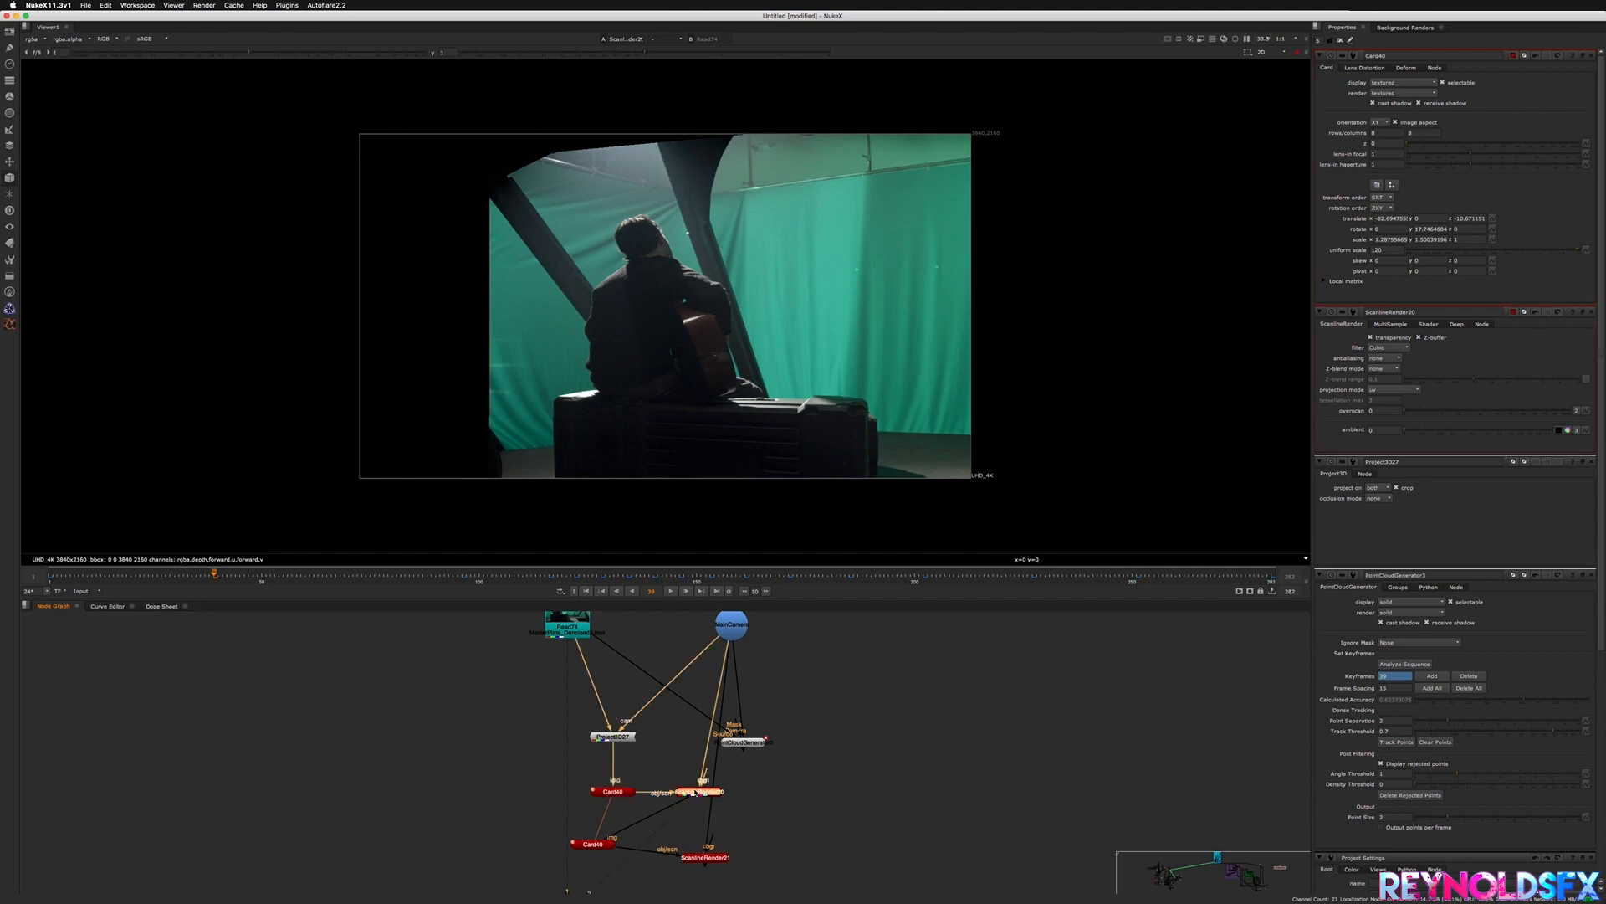
pyautogui.click(404, 578)
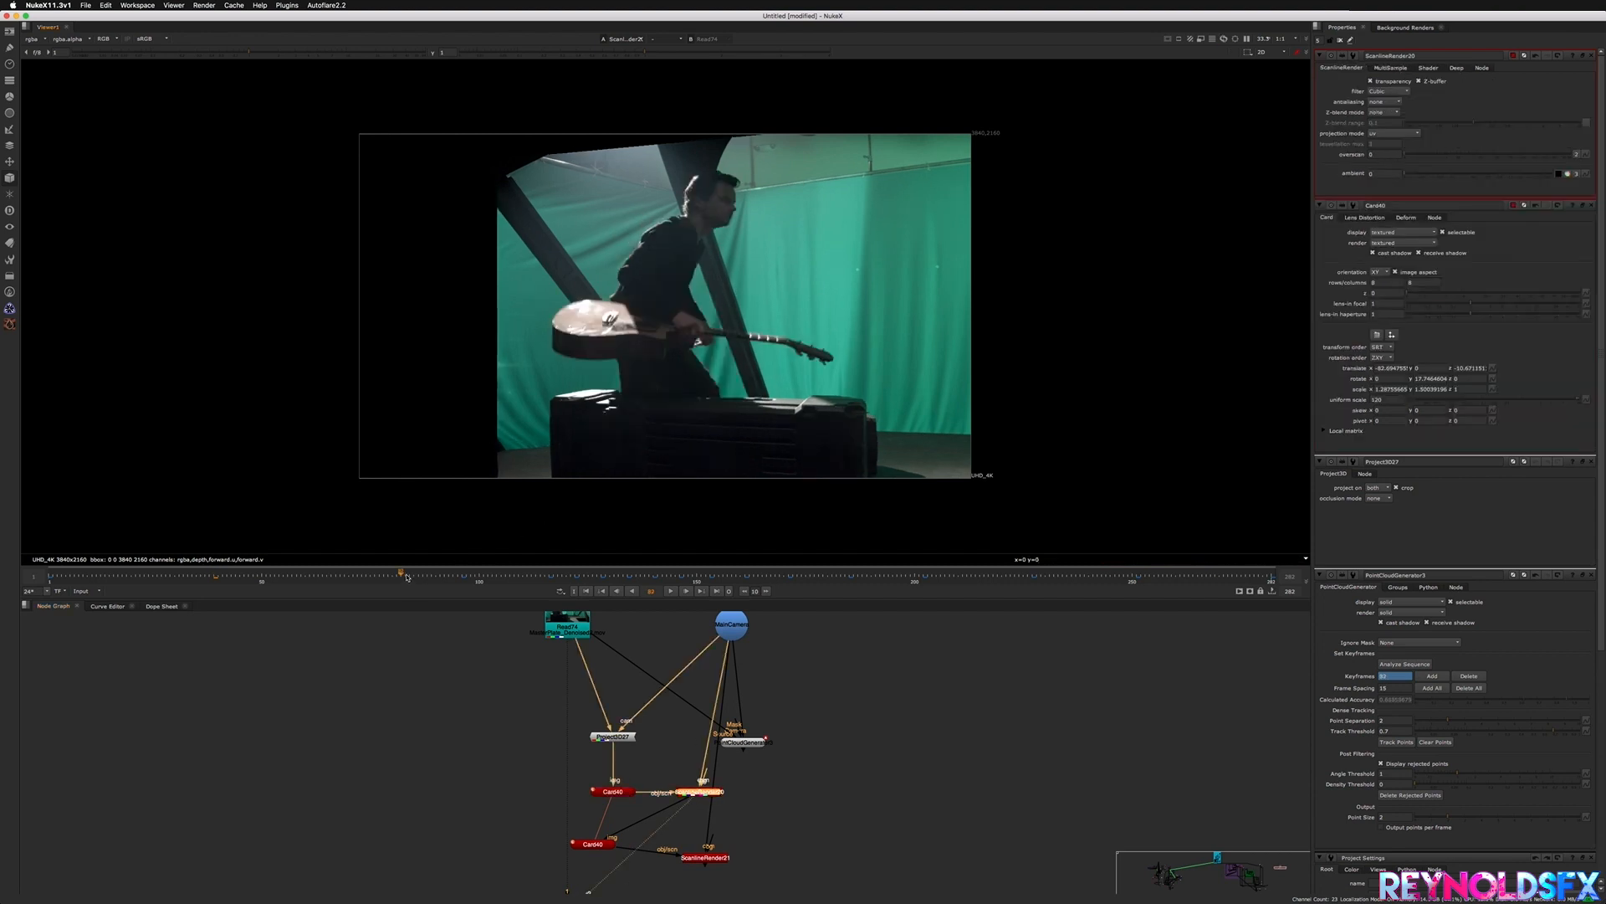
pyautogui.click(221, 577)
pyautogui.click(146, 574)
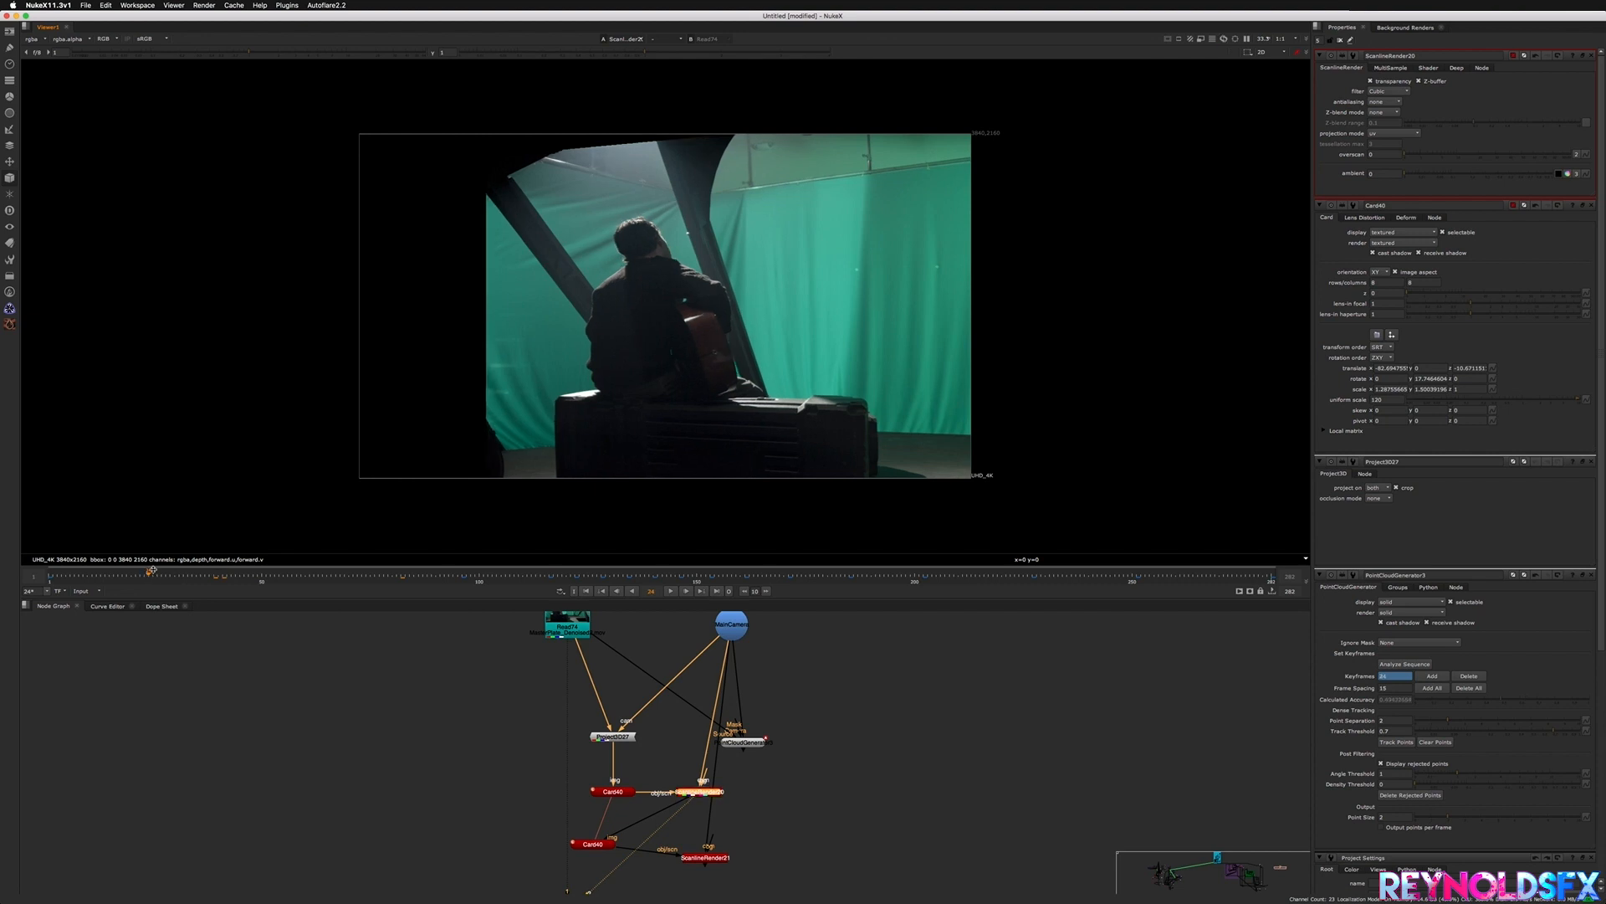
# - Align the cloned card with the second ScanlineRender and display that render in the viewer
pyautogui.scroll(-3, 640, 764)
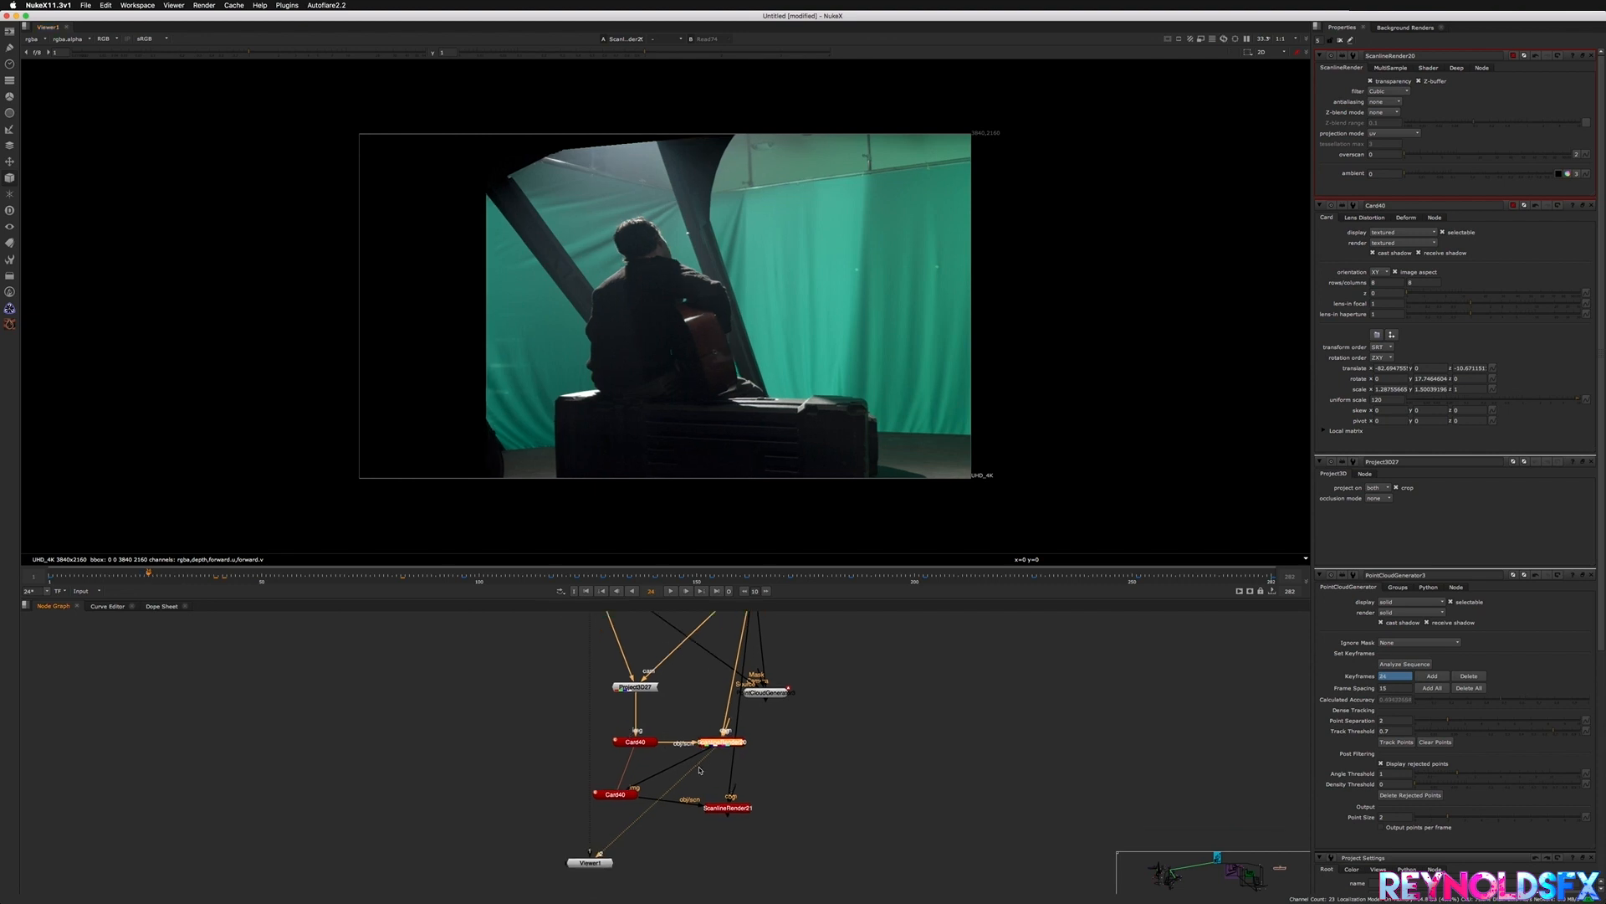
pyautogui.moveTo(626, 796); pyautogui.dragTo(625, 808)
pyautogui.click(620, 805)
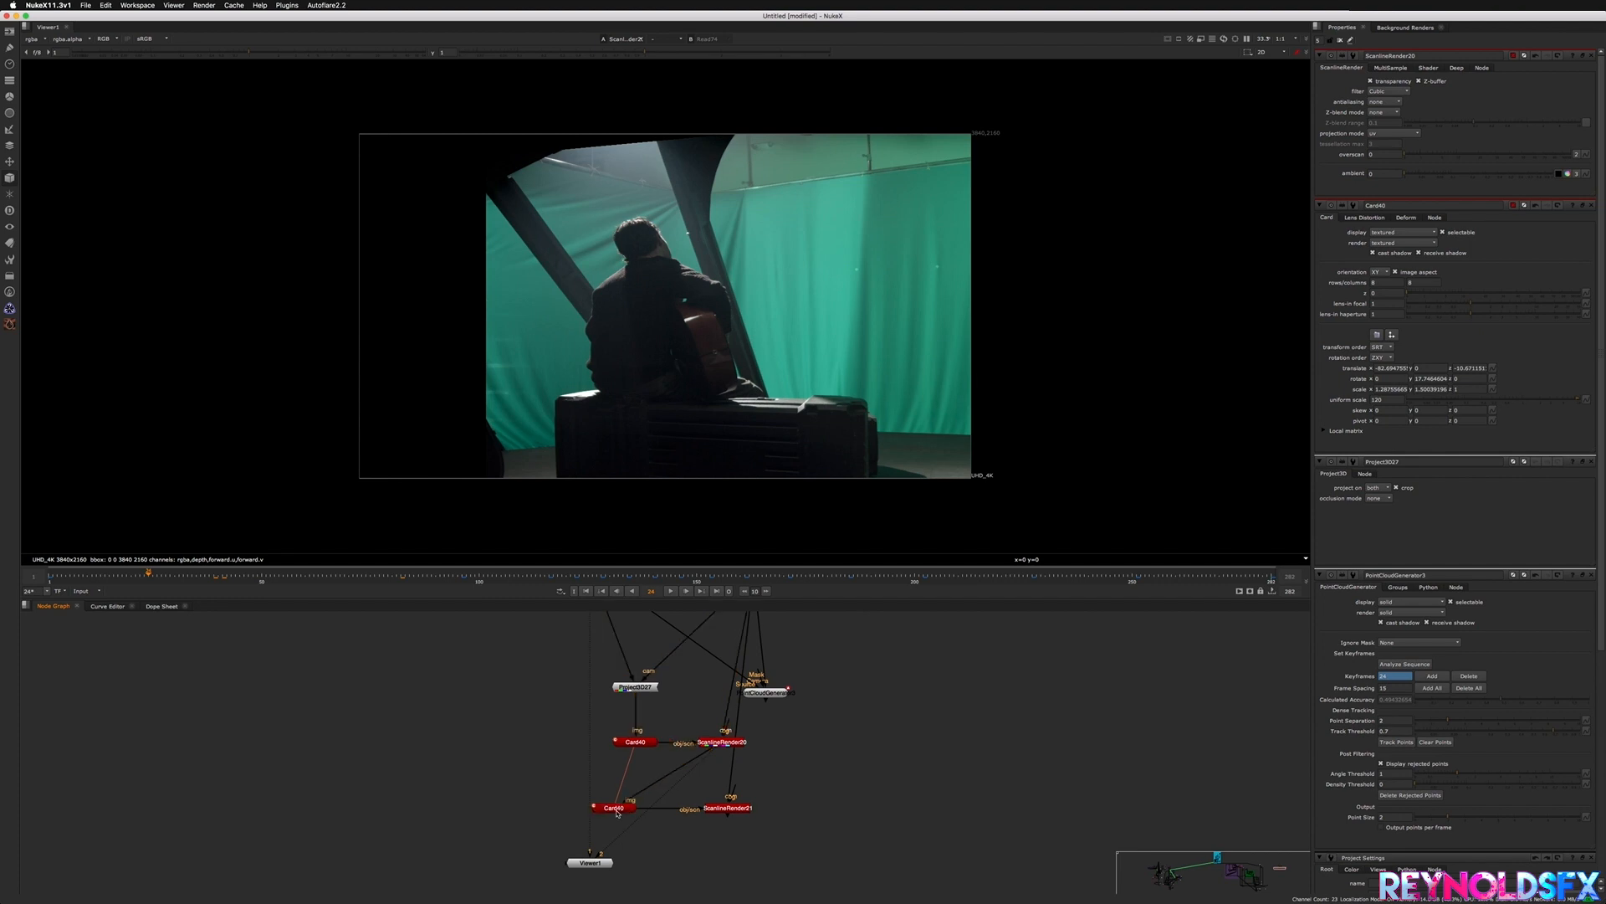
pyautogui.click(721, 741)
pyautogui.click(614, 808)
pyautogui.click(741, 808)
pyautogui.press('2')
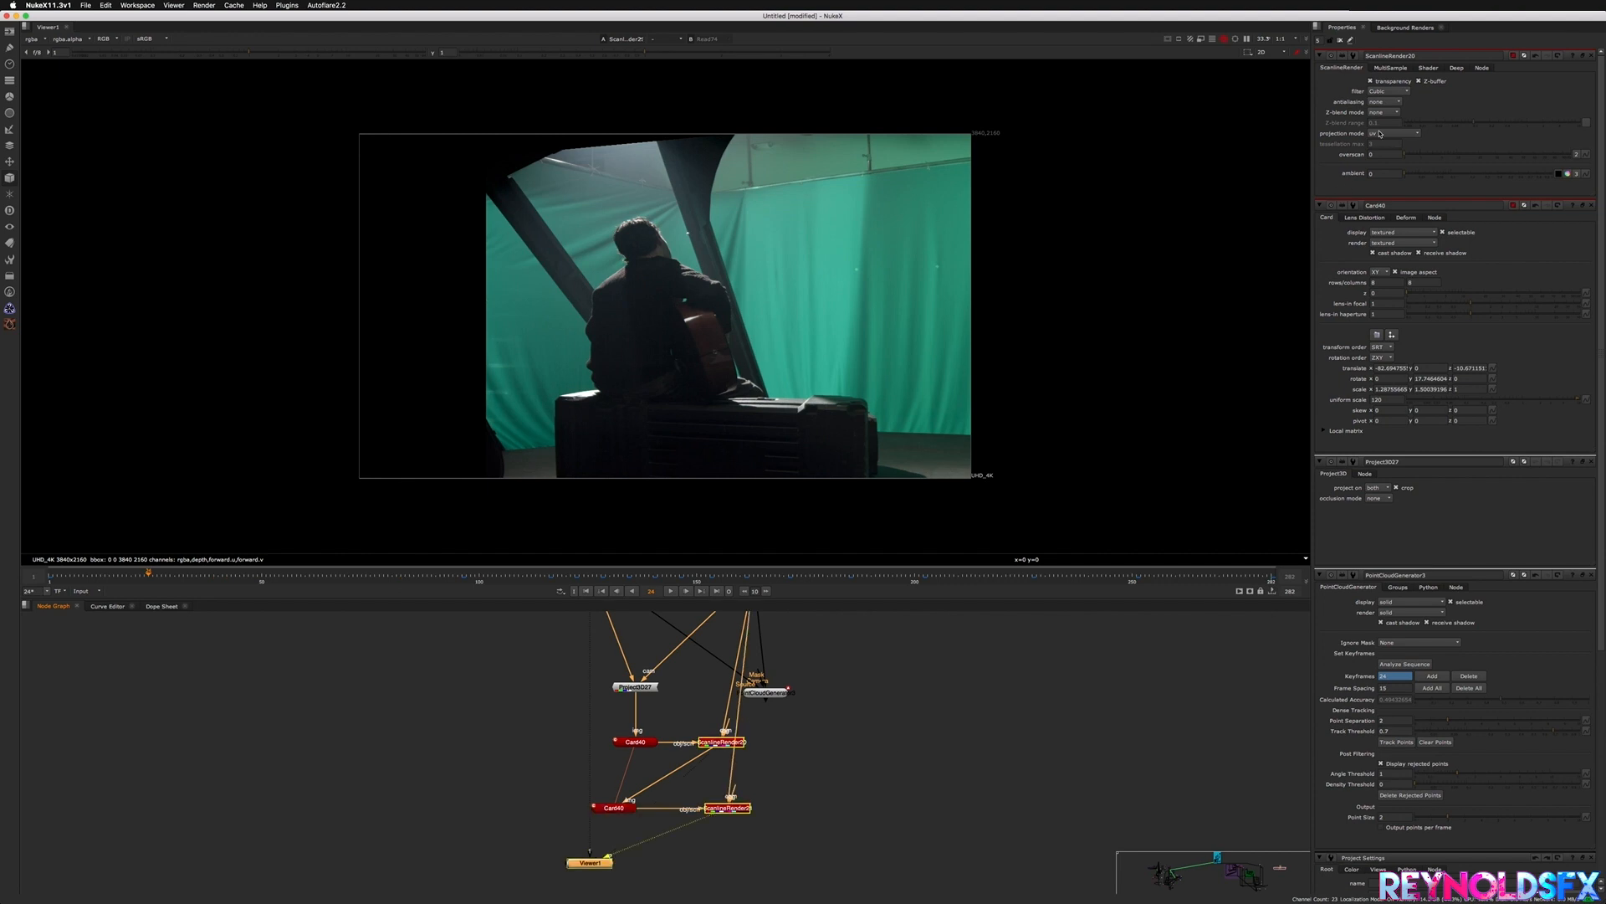
# - Set the second ScanlineRender's projection mode to render camera
pyautogui.click(1380, 134)
pyautogui.click(1021, 728)
pyautogui.click(1021, 727)
pyautogui.click(744, 810)
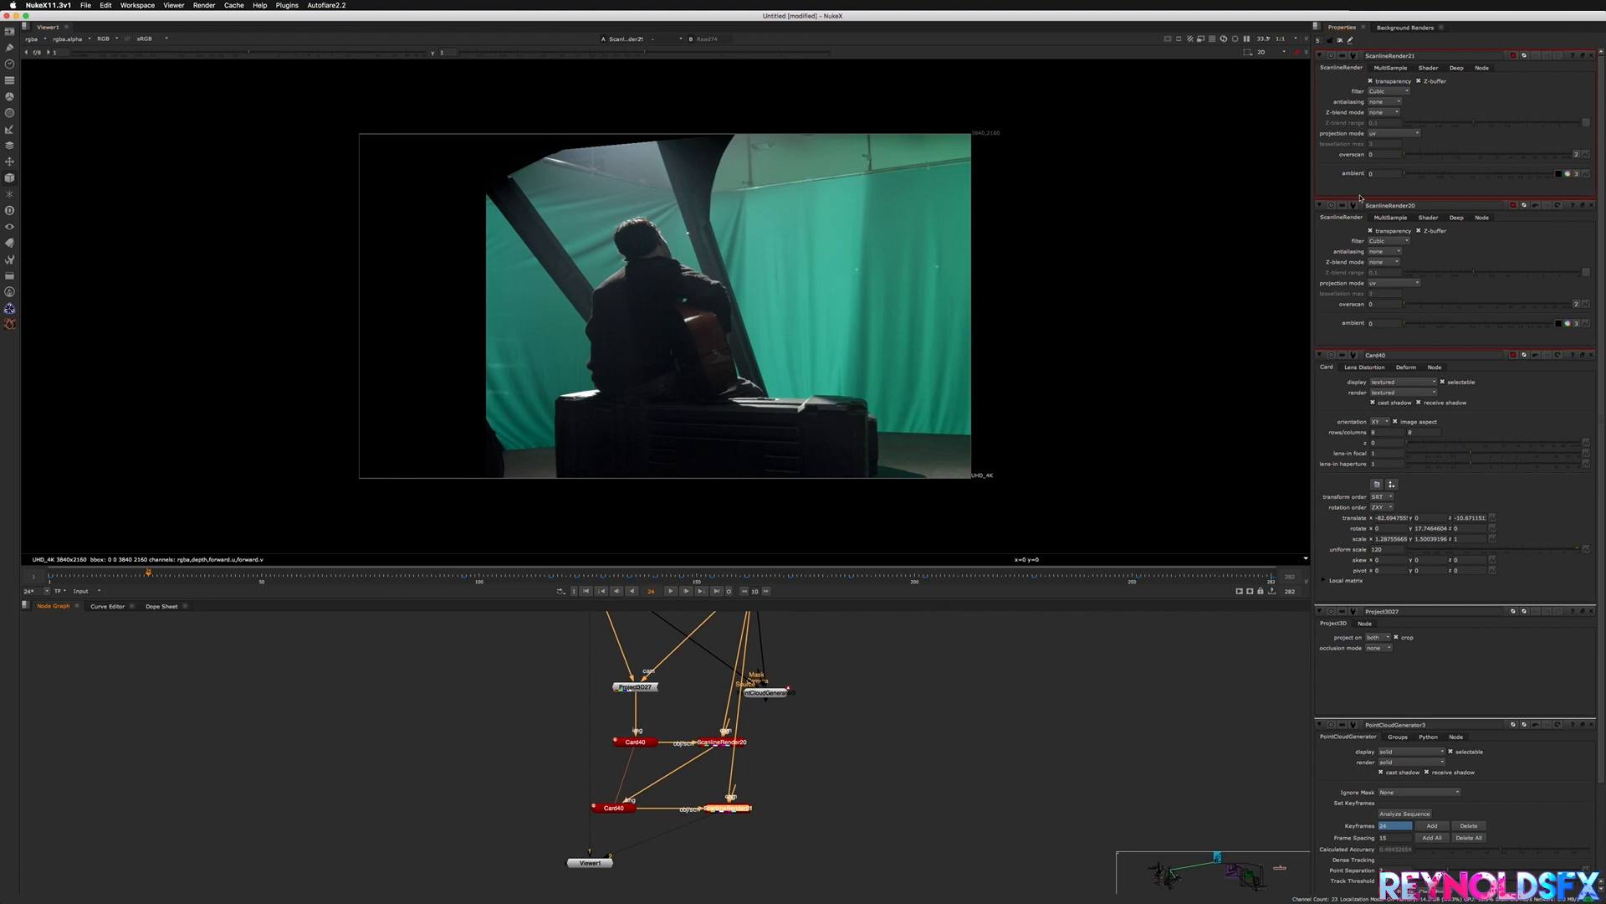
pyautogui.click(1389, 133)
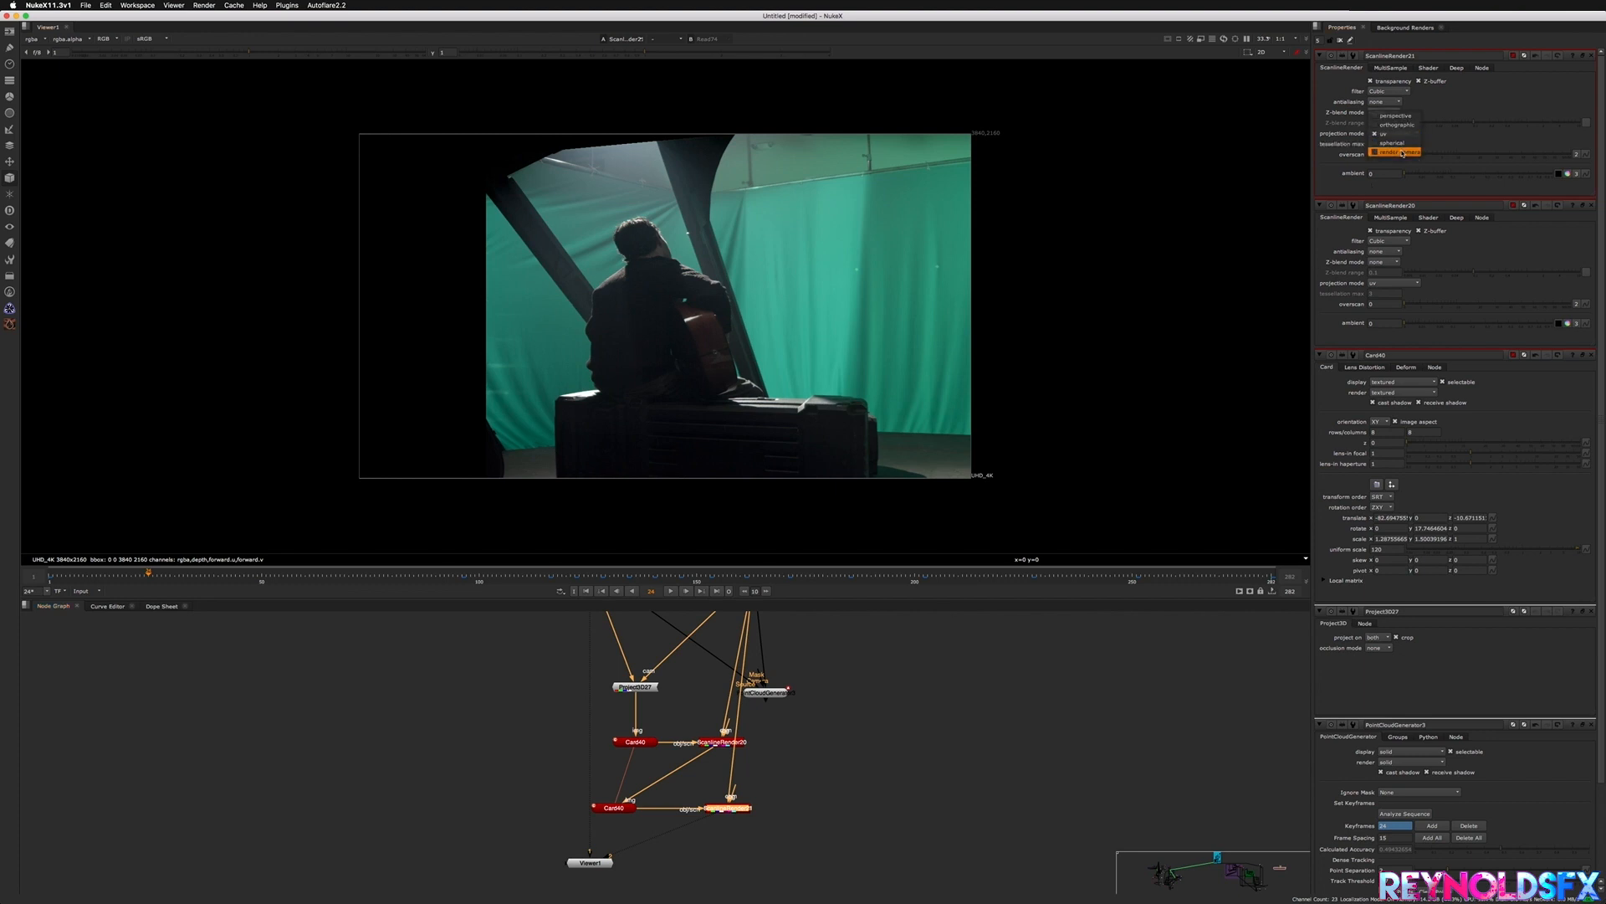
pyautogui.click(1403, 152)
pyautogui.moveTo(797, 764); pyautogui.dragTo(814, 787, button='middle')
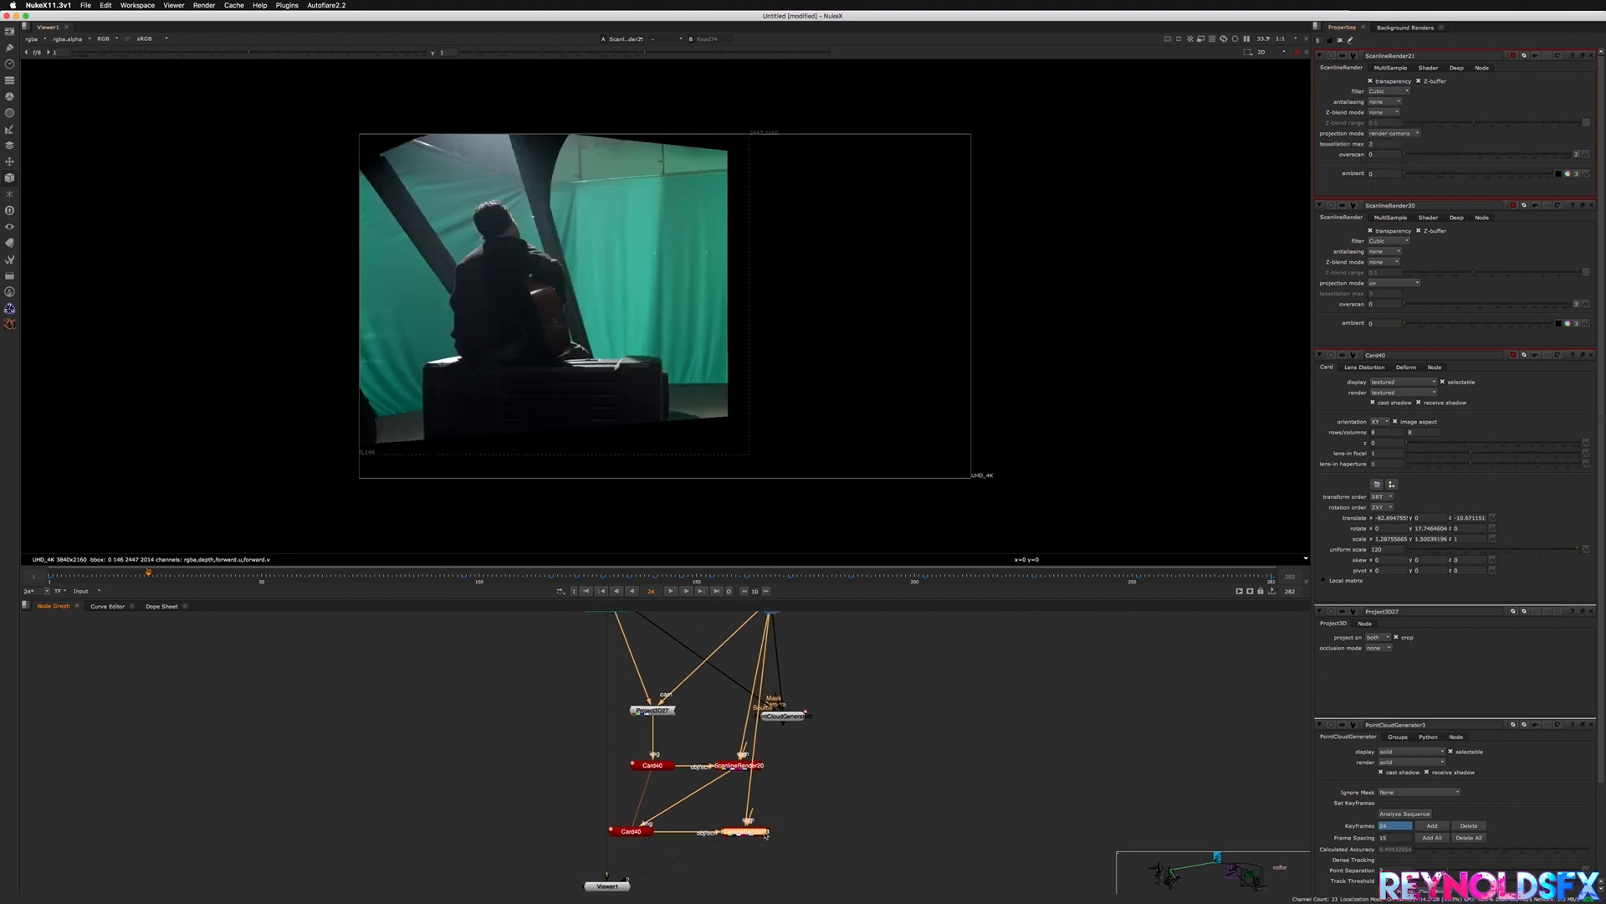
# - Compare the original plate with the second ScanlineRender's output in the viewer to check how they line up
pyautogui.moveTo(621, 635); pyautogui.dragTo(640, 662, button='middle')
pyautogui.click(639, 630)
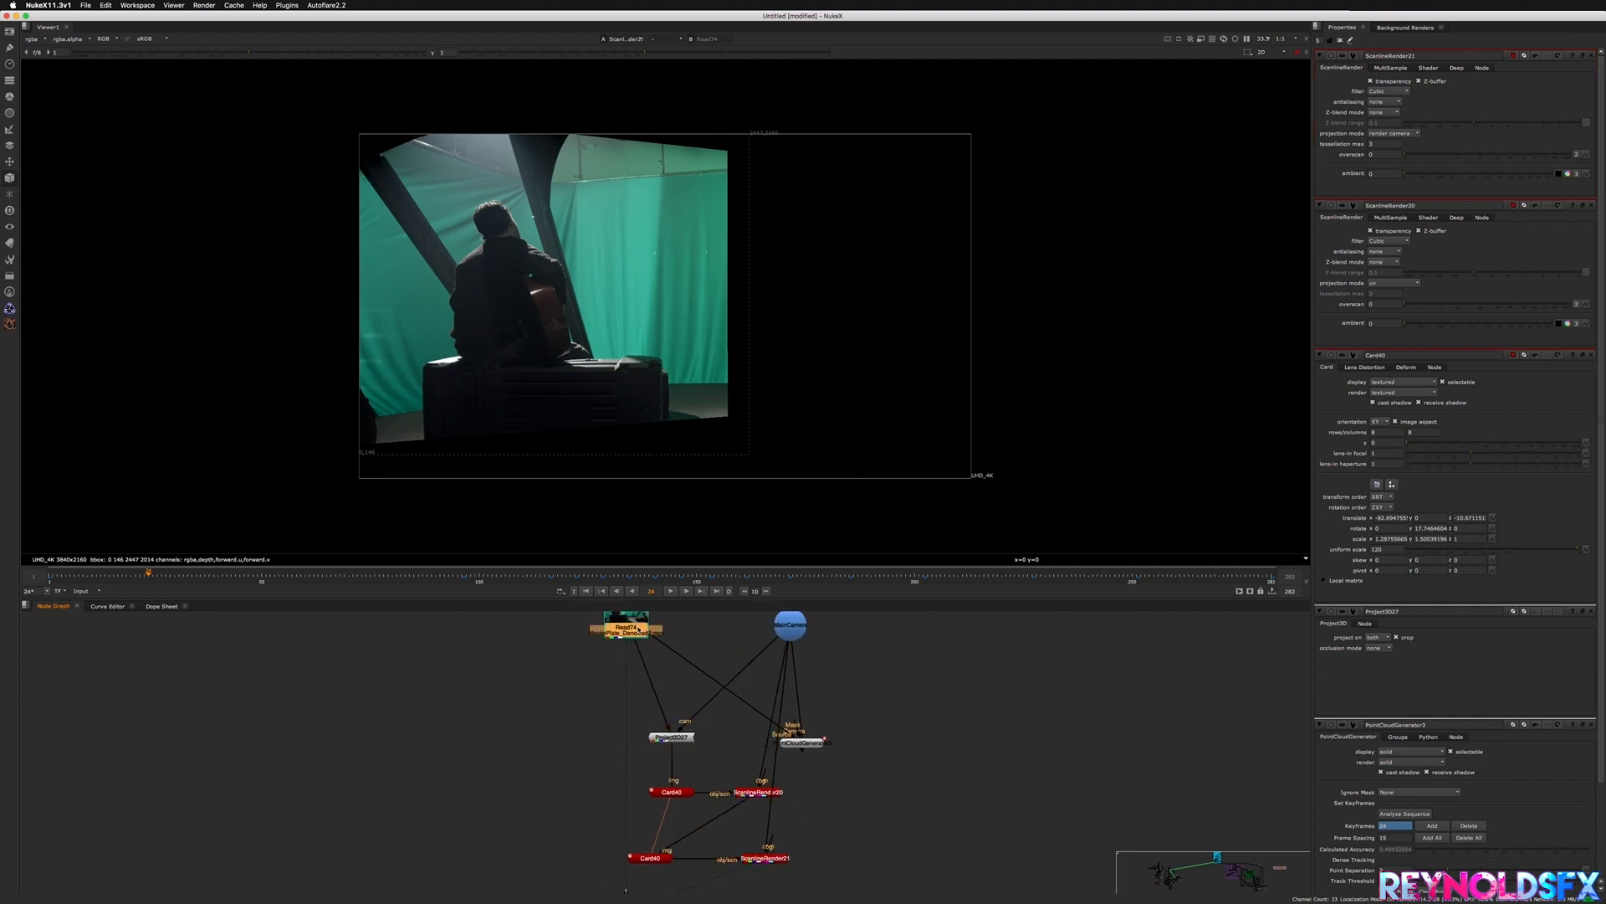
pyautogui.press('1')
pyautogui.click(770, 696)
pyautogui.click(768, 860)
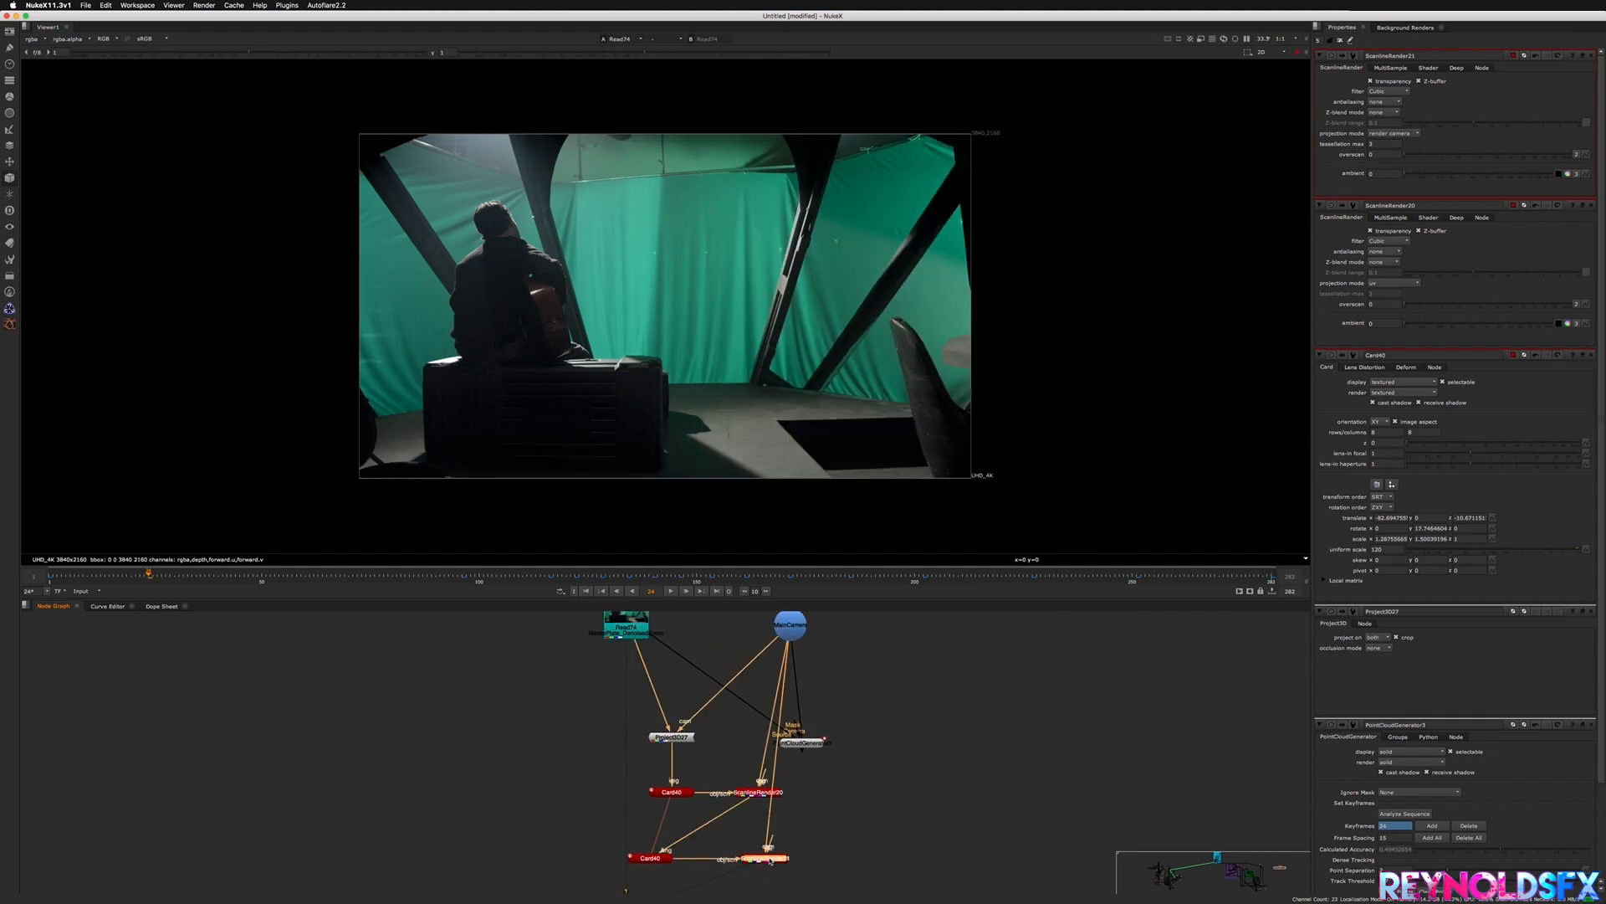
pyautogui.press('1')
pyautogui.press('1')
pyautogui.press('1')
pyautogui.press('1')
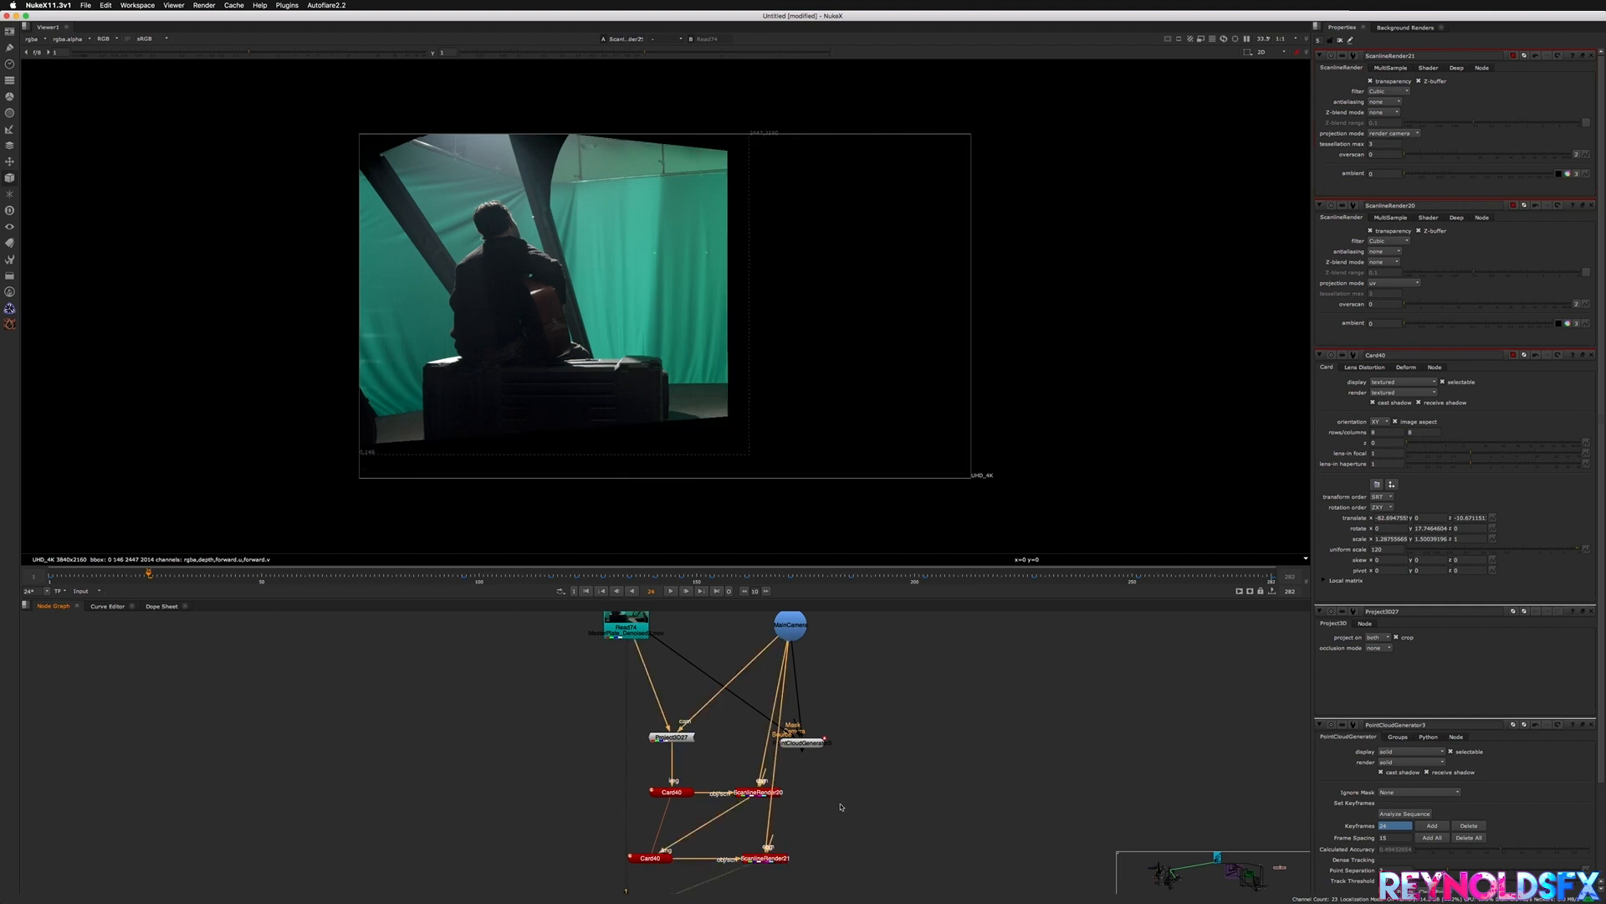
pyautogui.press('1')
# - Insert a Grade node between the first ScanlineRender and the cloned card and tint its gain orange-yellow
pyautogui.hscroll(-2, 808, 819)
pyautogui.click(764, 794)
pyautogui.press('g')
pyautogui.moveTo(763, 837); pyautogui.dragTo(741, 822)
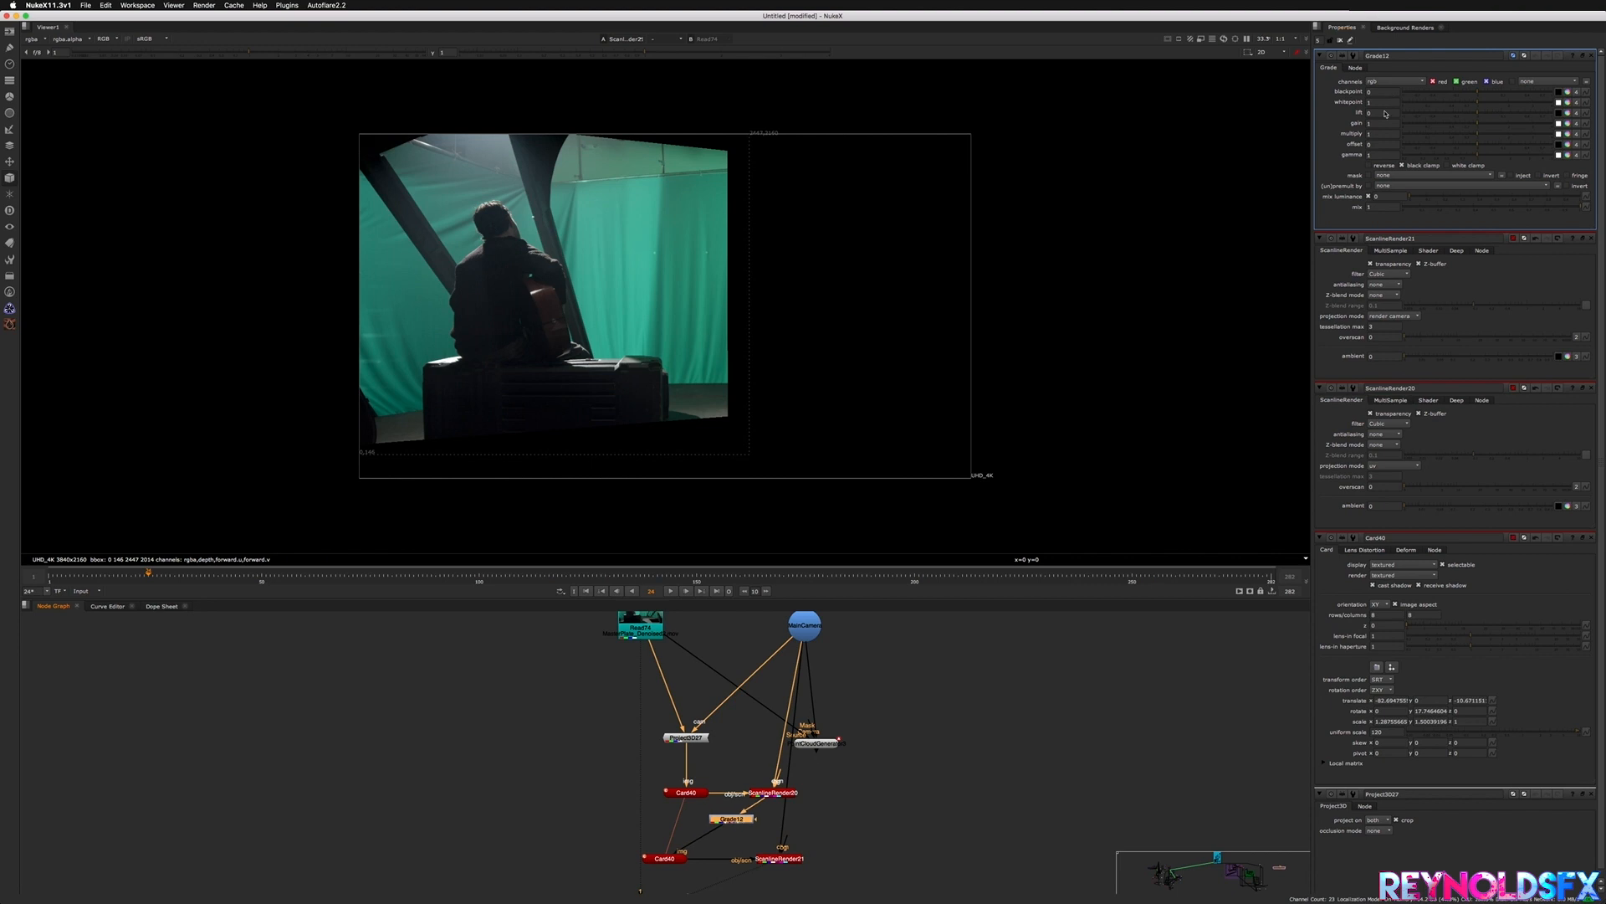
pyautogui.click(1567, 123)
pyautogui.moveTo(1569, 152); pyautogui.dragTo(1568, 179)
pyautogui.click(960, 776)
# - Connect the second ScanlineRender's background input to the original plate's Read node
pyautogui.click(776, 861)
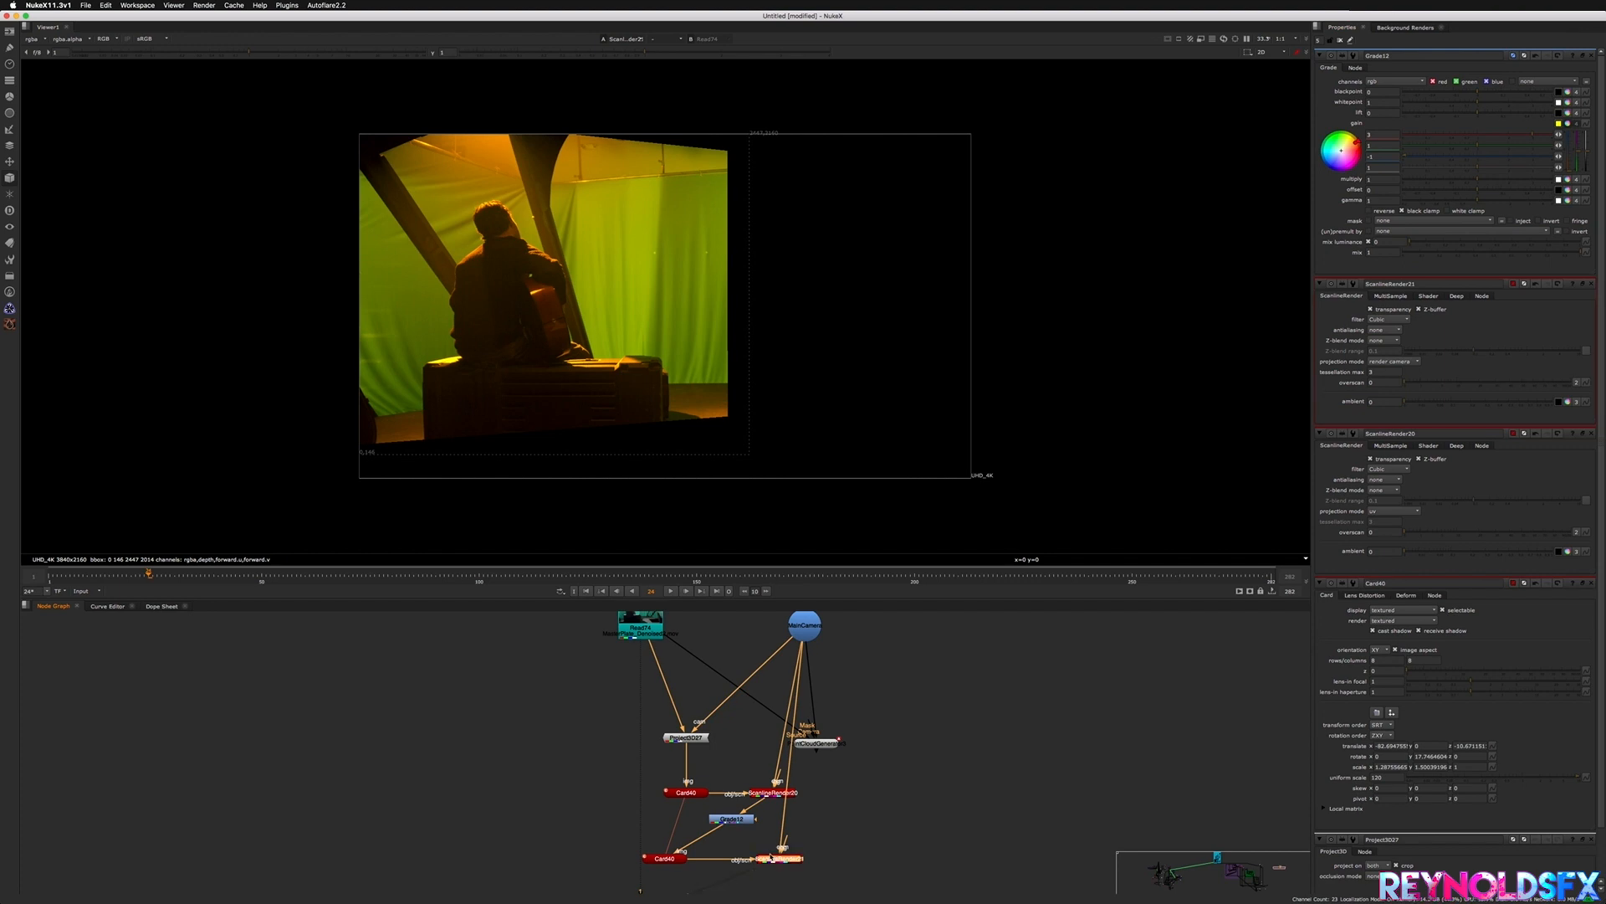
pyautogui.moveTo(818, 855); pyautogui.dragTo(792, 831, button='middle')
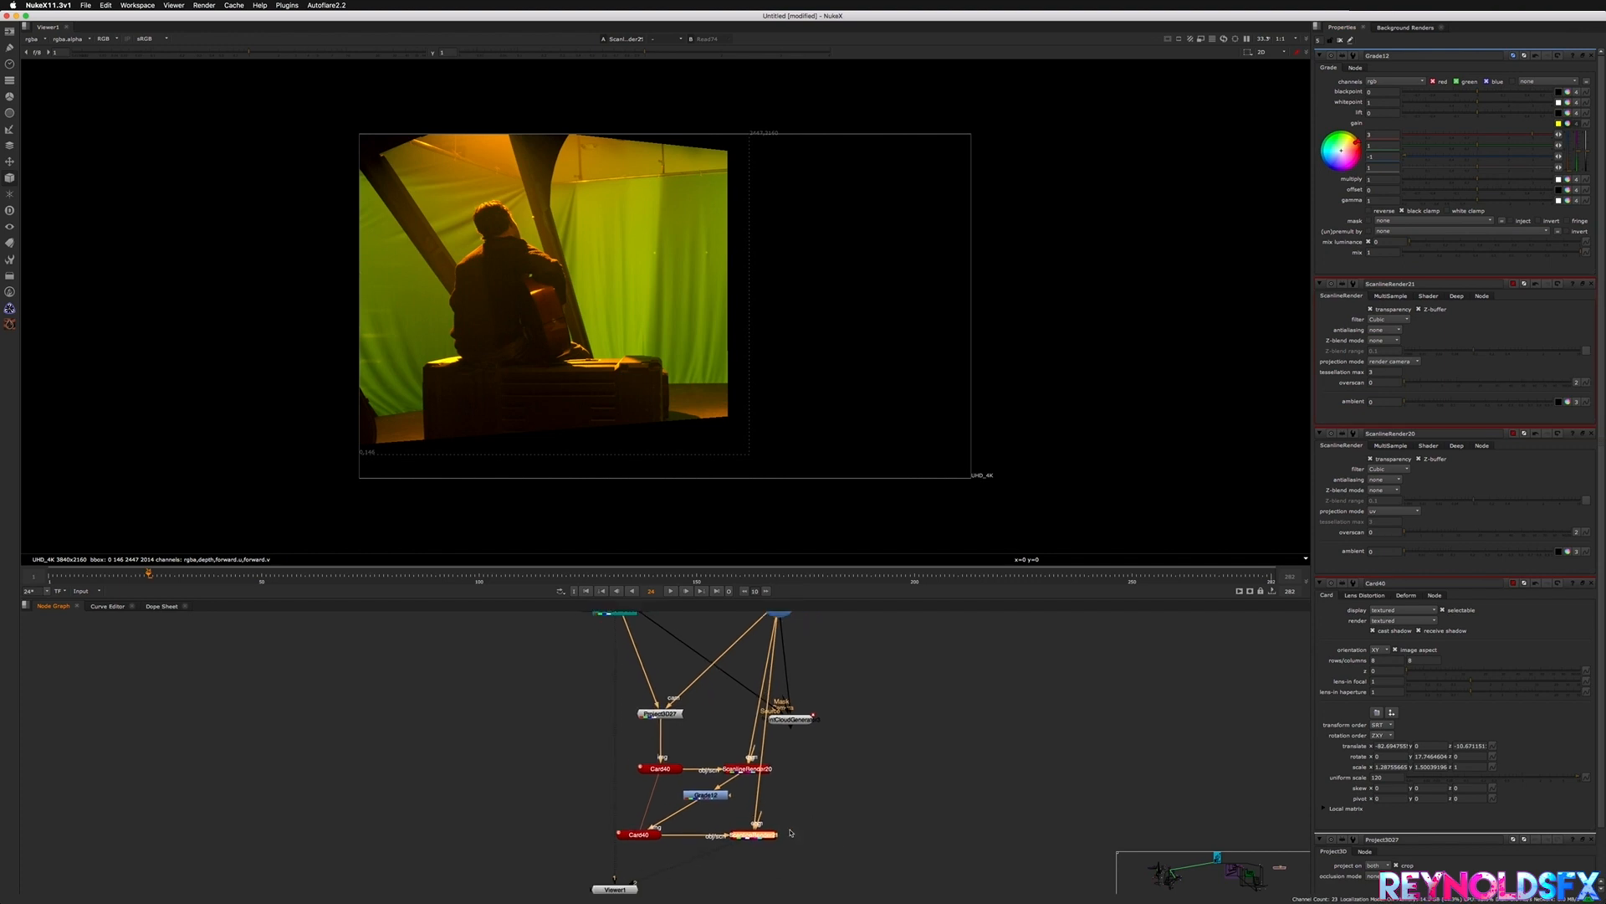
pyautogui.moveTo(763, 821); pyautogui.dragTo(640, 654)
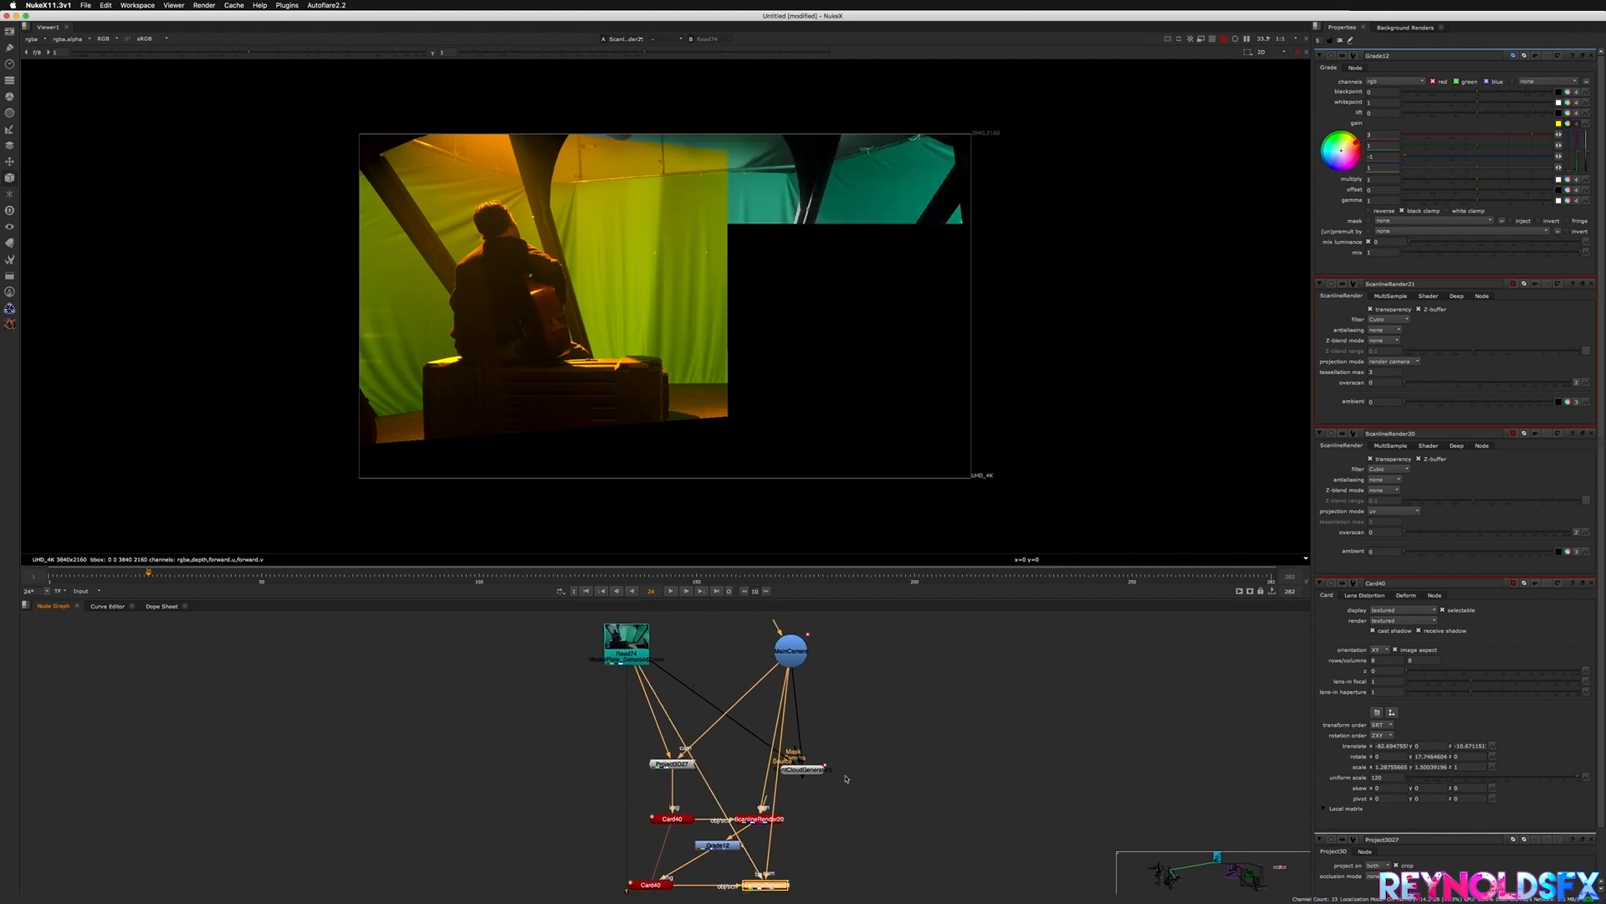
pyautogui.moveTo(827, 816); pyautogui.dragTo(819, 747, button='middle')
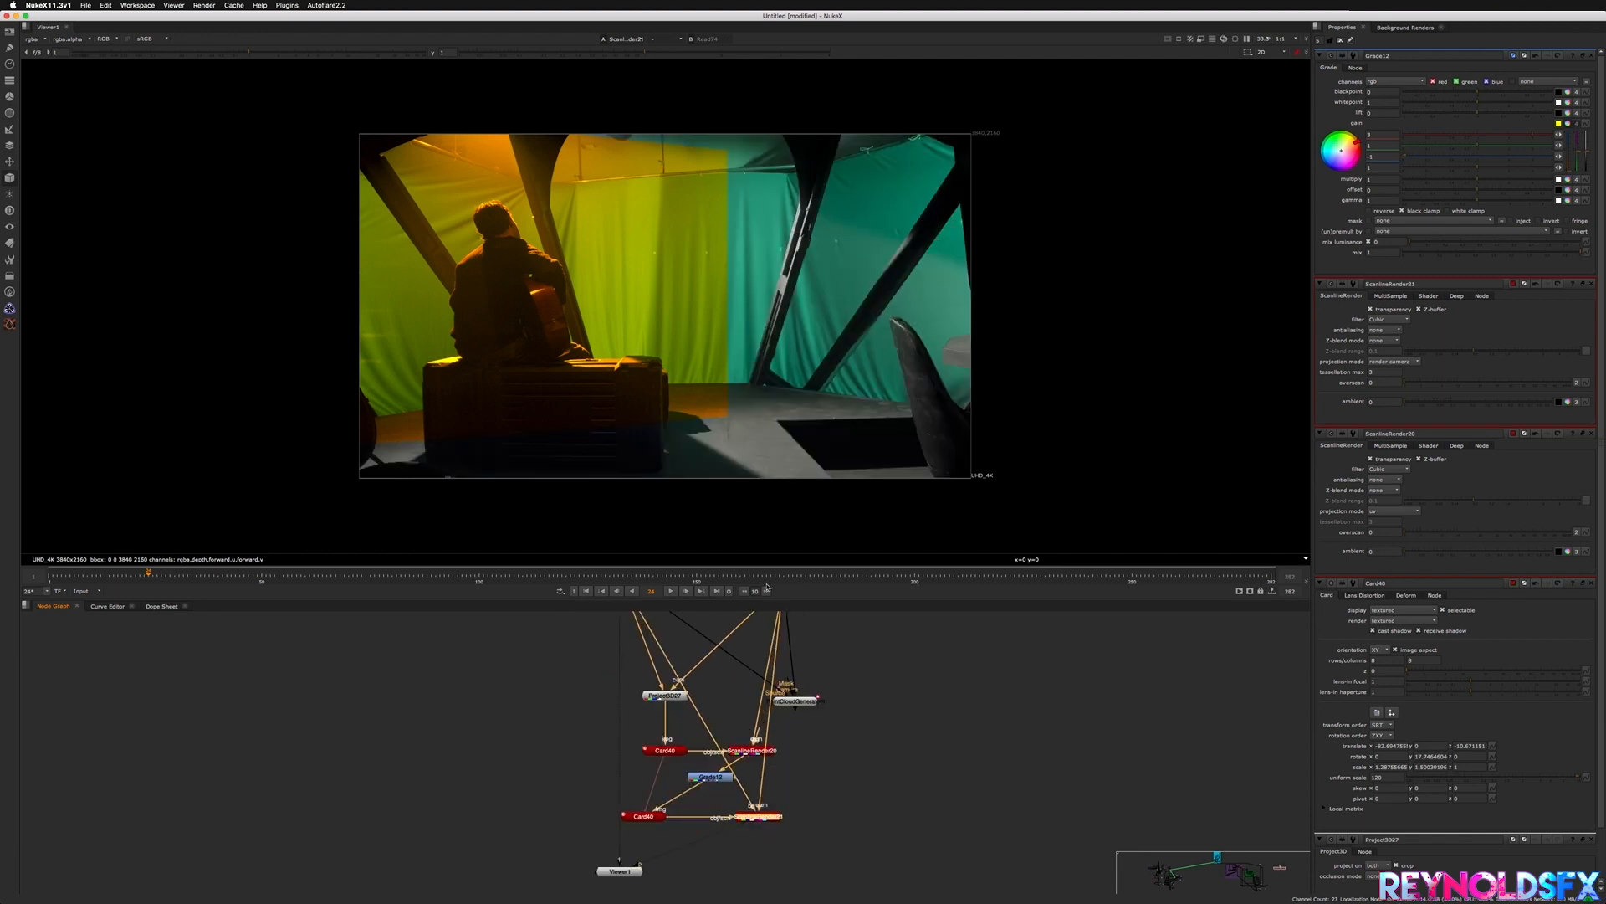
# - Compare the stabilized Grade output with the second ScanlineRender's result over the plate
pyautogui.click(711, 782)
pyautogui.press('2')
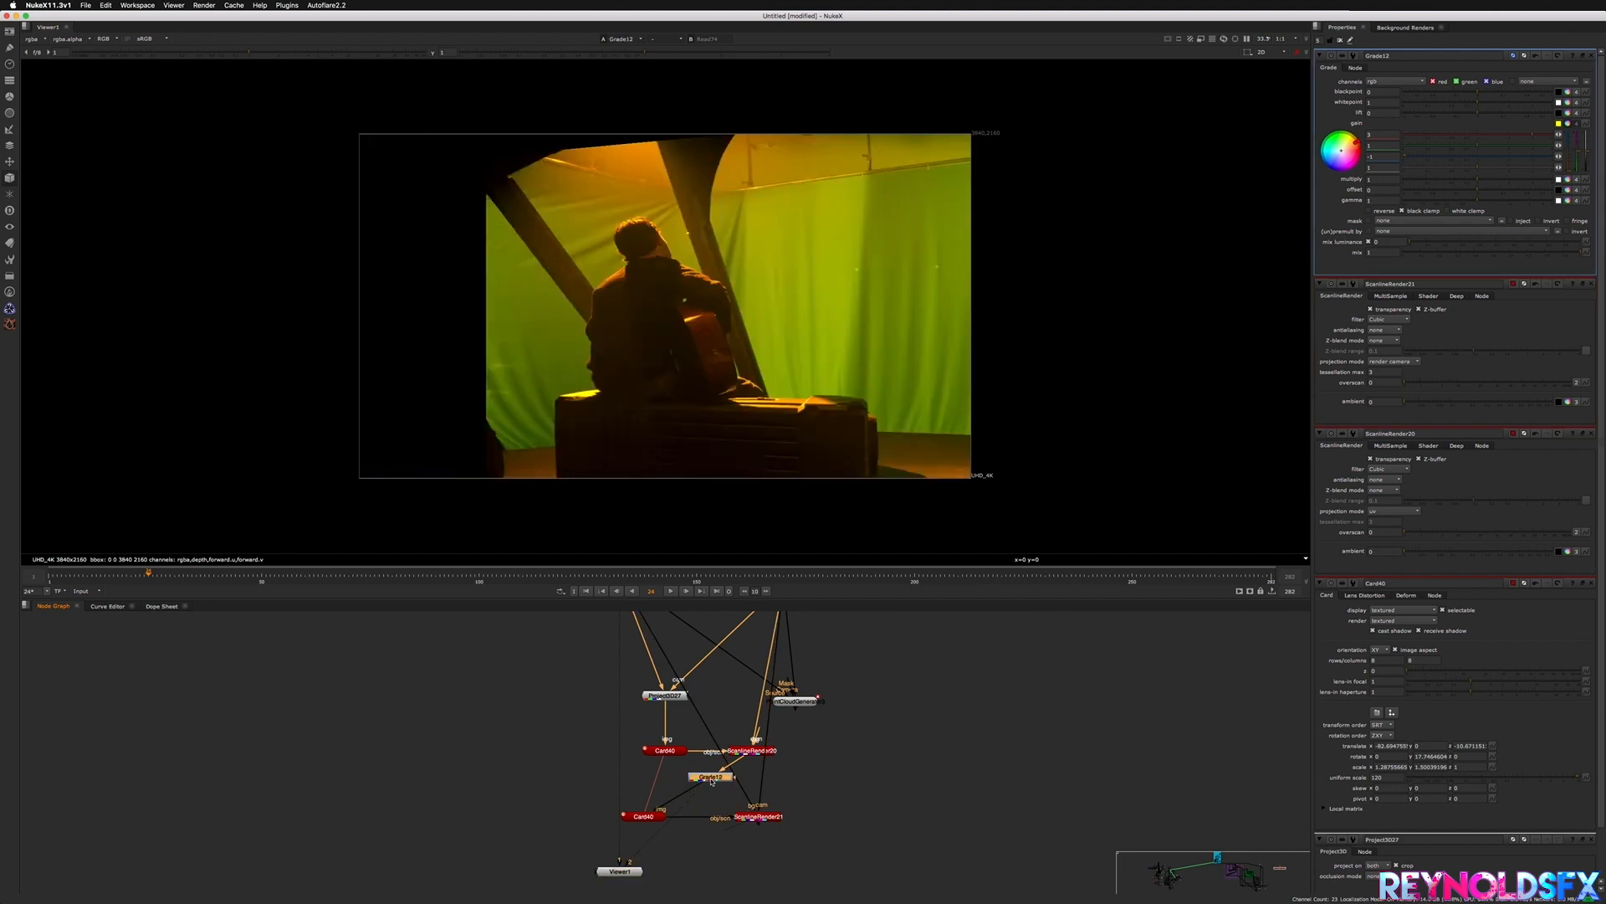
pyautogui.click(759, 821)
pyautogui.press('2')
pyautogui.moveTo(811, 776); pyautogui.dragTo(821, 809, button='middle')
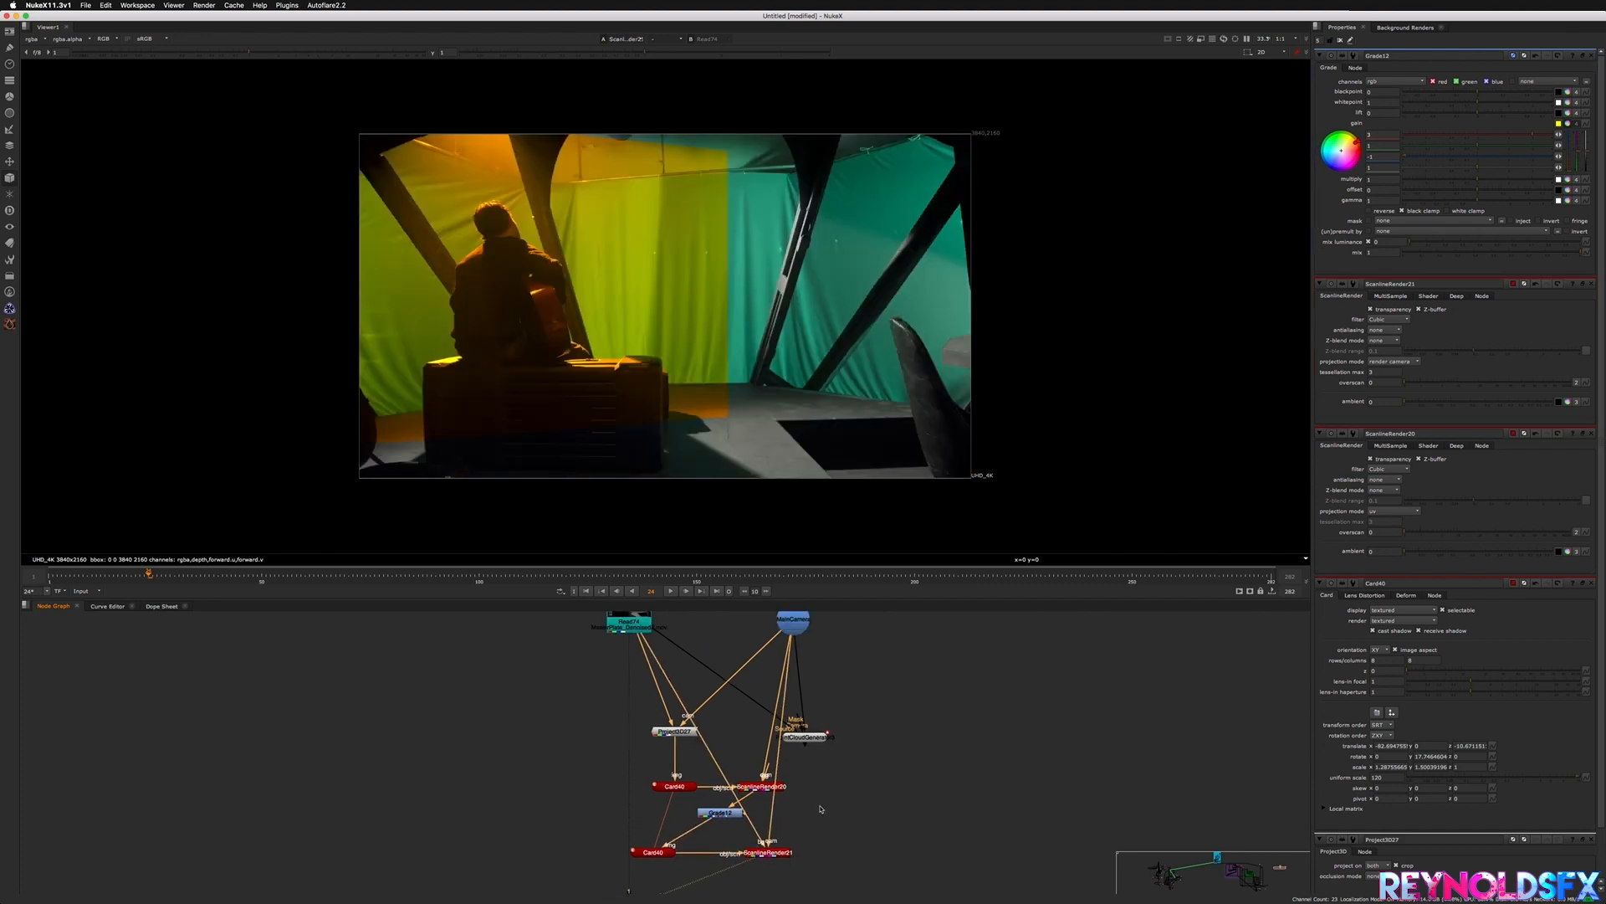
# - Delete the test Grade node and look over the node tree from the Read node to the renders
pyautogui.press('Delete')
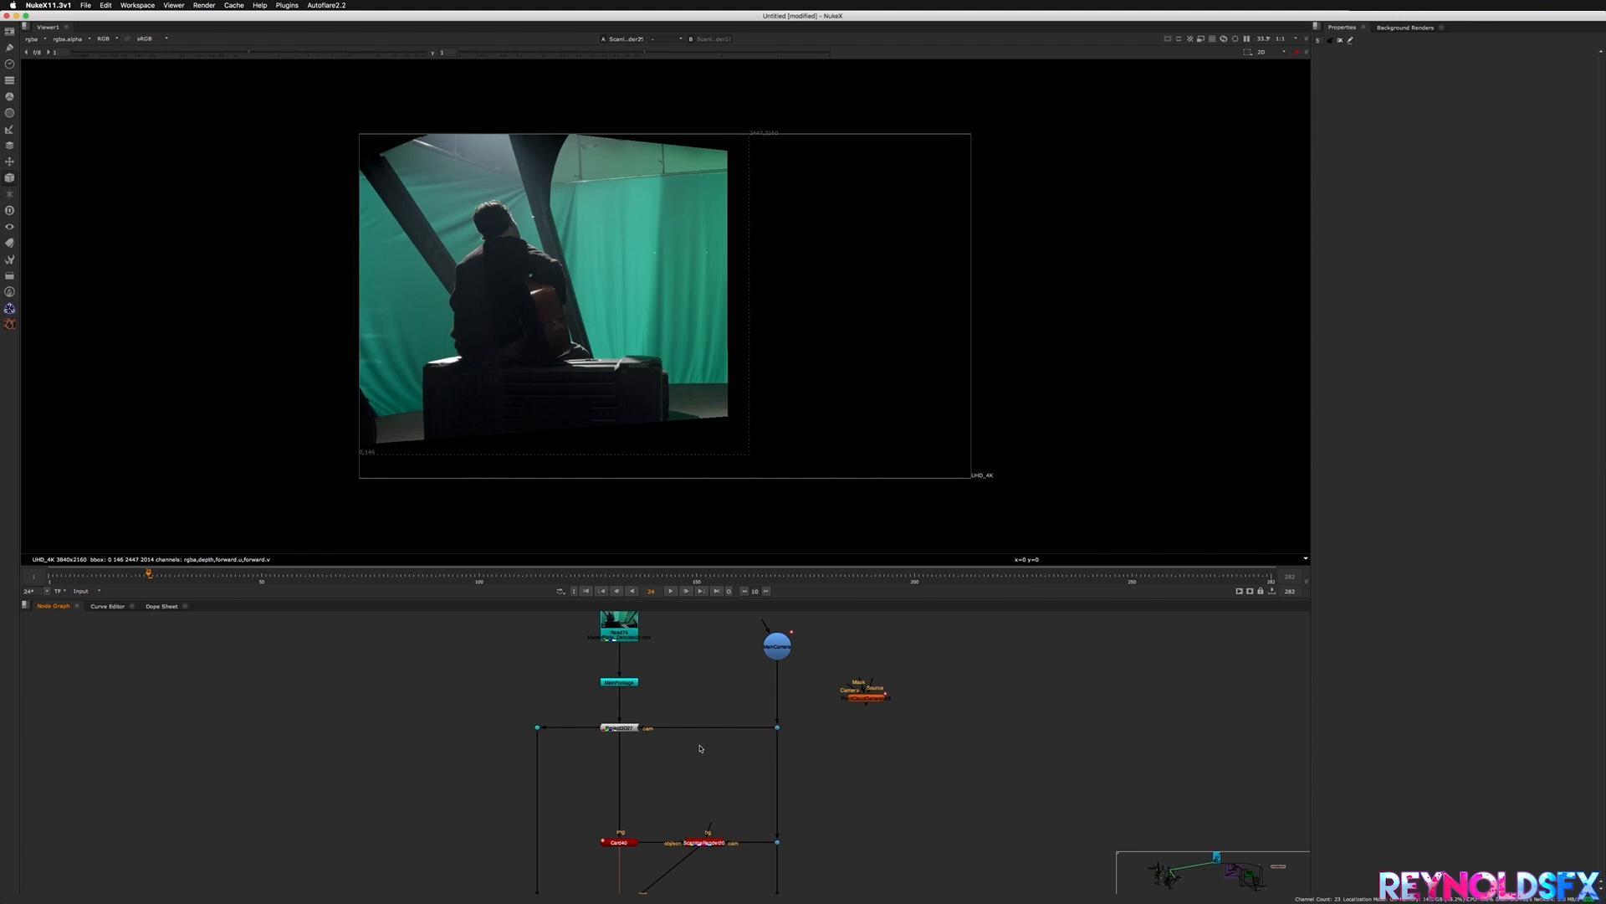
pyautogui.moveTo(700, 747)
pyautogui.mouseDown(button='middle')
pyautogui.moveTo(731, 681)
pyautogui.moveTo(730, 731)
pyautogui.moveTo(683, 734)
pyautogui.mouseUp(button='middle')
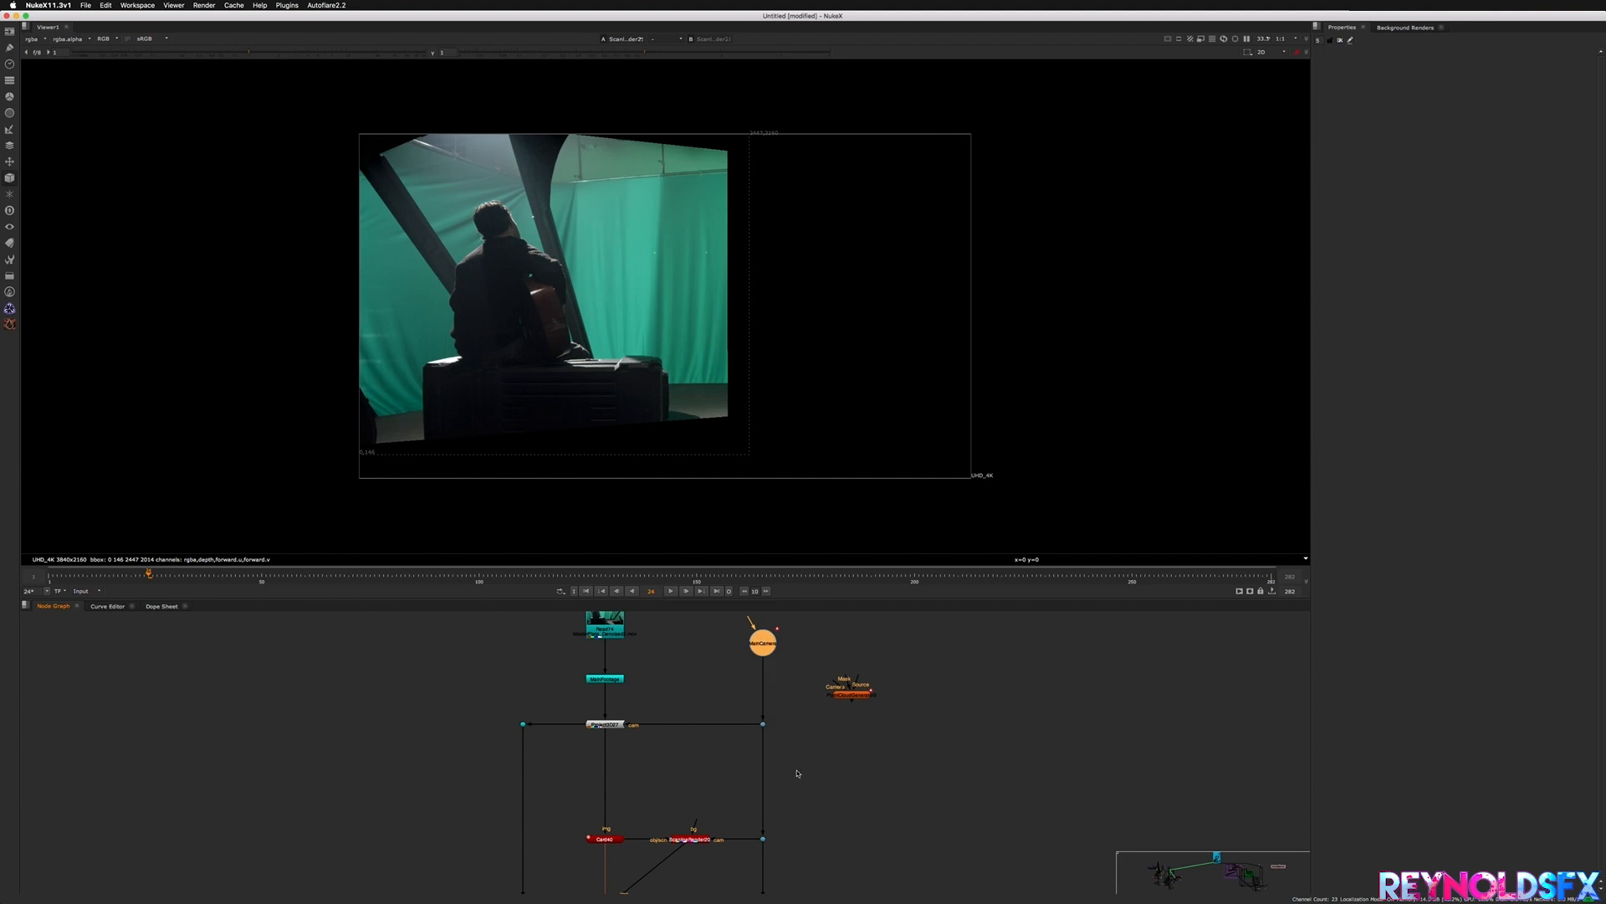
pyautogui.moveTo(778, 736); pyautogui.dragTo(768, 652, button='middle')
pyautogui.moveTo(691, 615); pyautogui.dragTo(760, 728, button='middle')
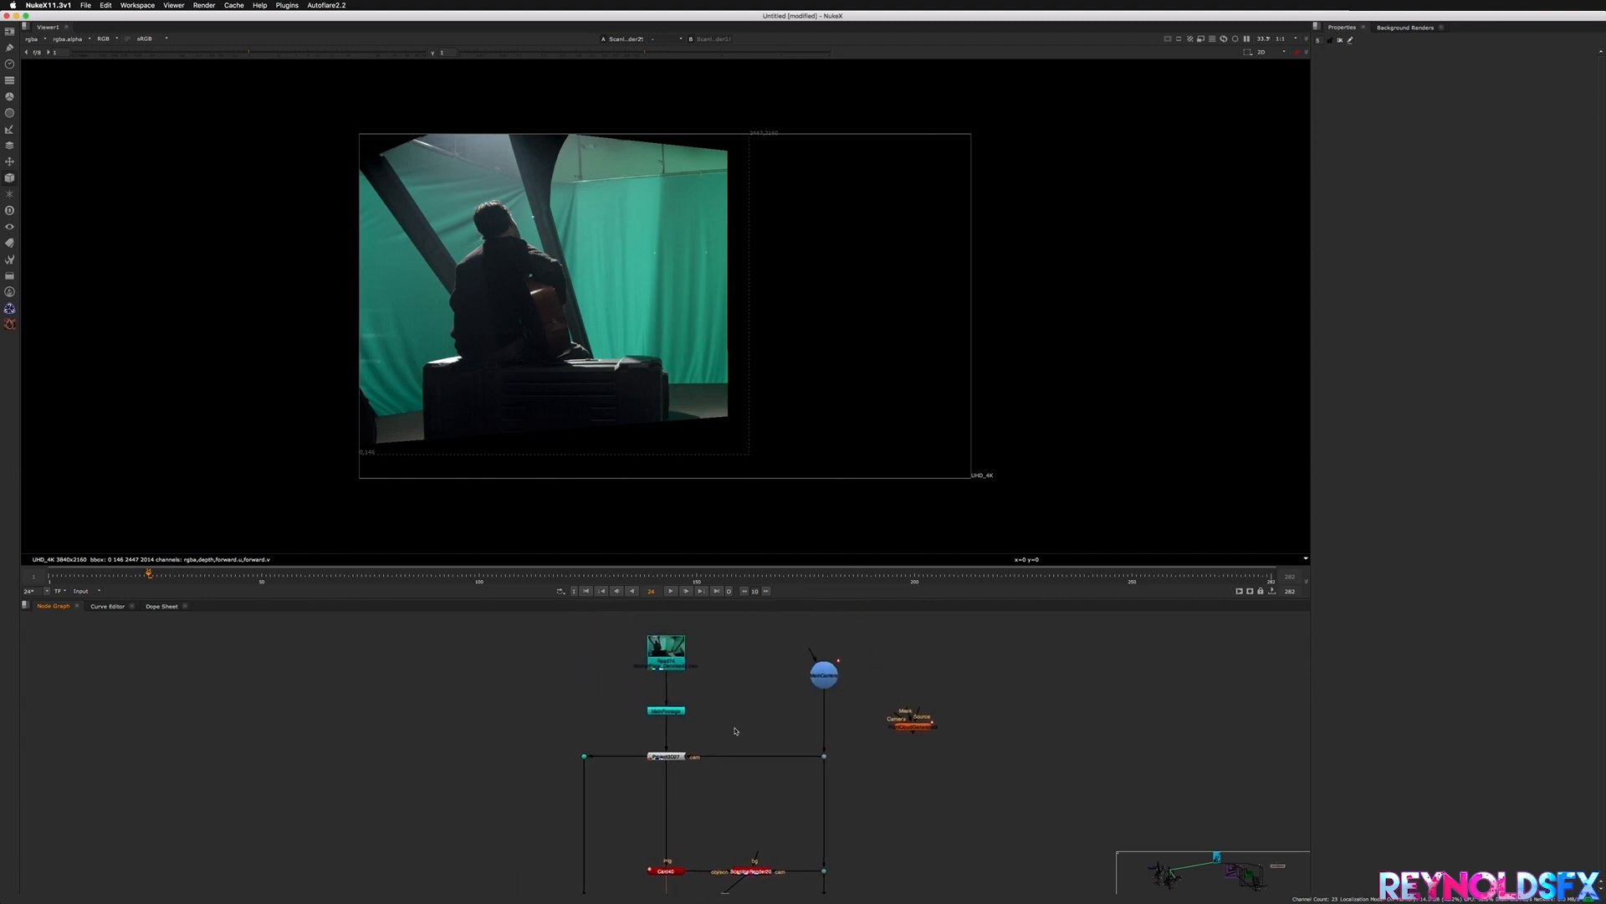
# - Examine the projection node tree from the plate's Read node through the Project3D node to both cards and ScanlineRenders
pyautogui.moveTo(537, 802); pyautogui.dragTo(582, 774, button='middle')
pyautogui.moveTo(583, 773); pyautogui.dragTo(660, 717)
pyautogui.click(667, 753)
pyautogui.moveTo(672, 783); pyautogui.dragTo(657, 632, button='middle')
pyautogui.scroll(1, 687, 719)
pyautogui.moveTo(688, 718); pyautogui.dragTo(681, 810, button='middle')
pyautogui.scroll(-4, 677, 805)
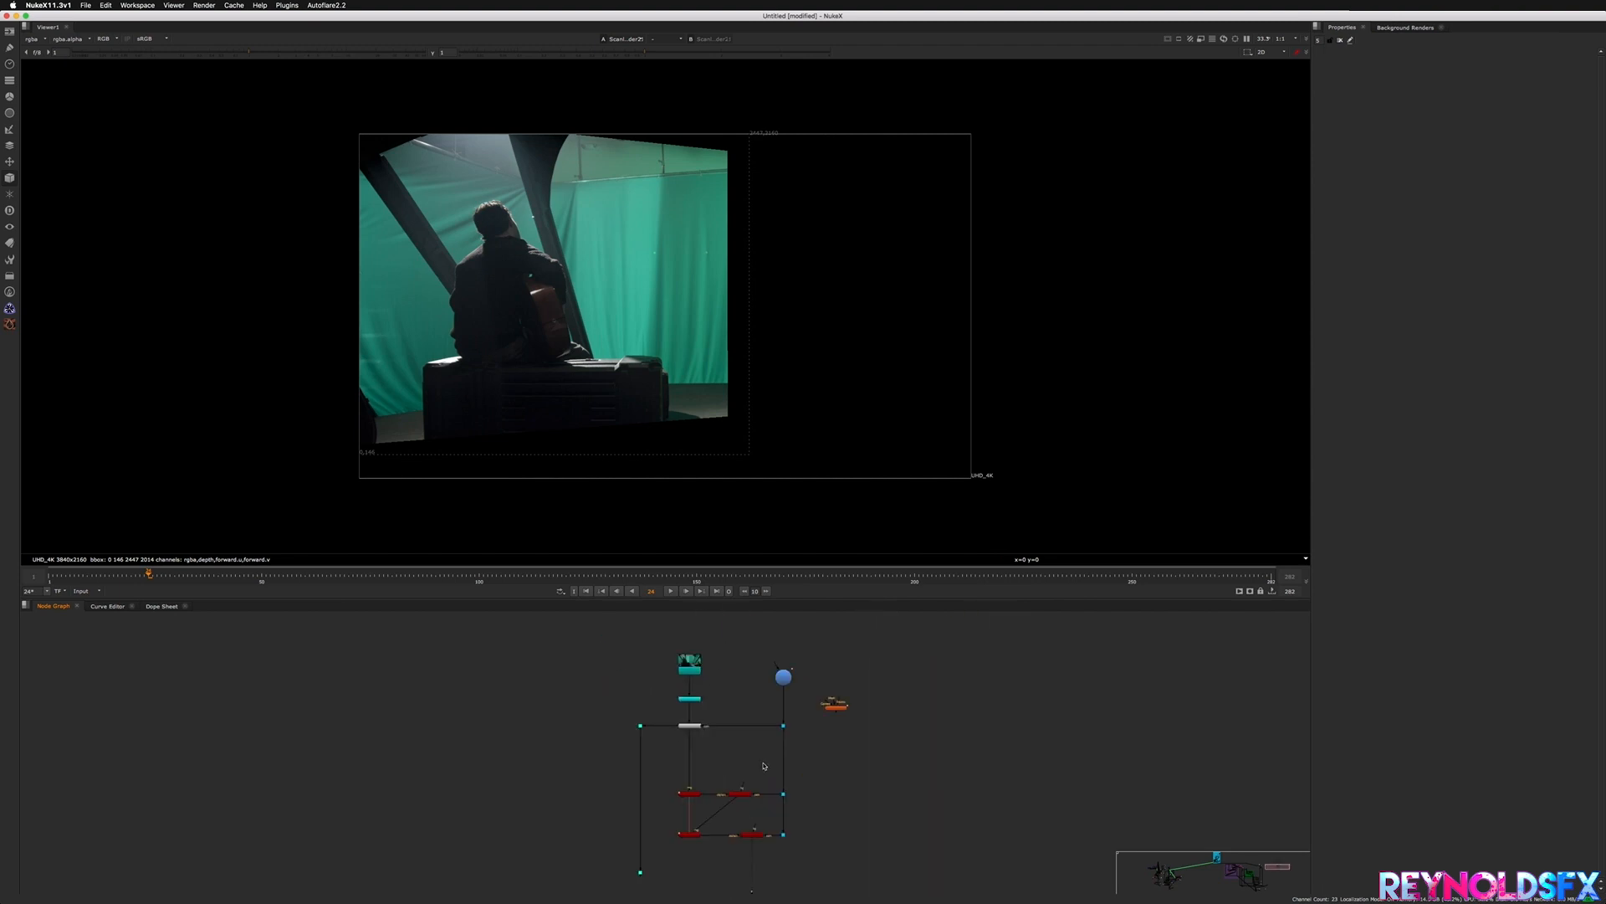
pyautogui.scroll(1, 757, 774)
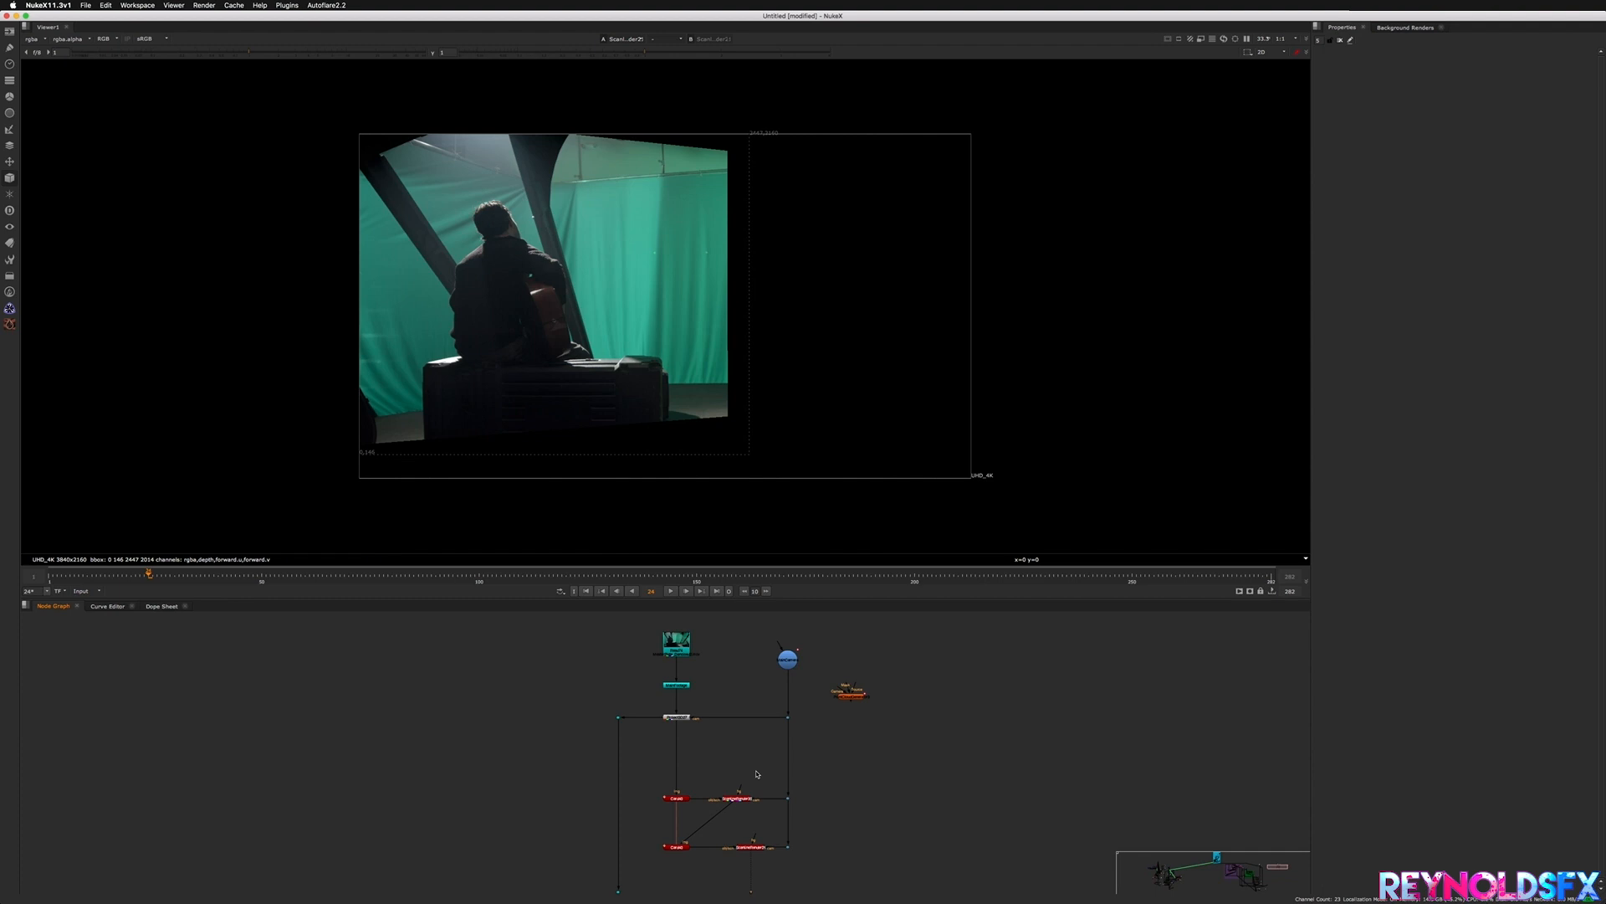
pyautogui.scroll(3, 808, 723)
# - Inspect the PointCloudGenerator's point cloud against the card in the 3D view, close its properties and return to the 2D view
pyautogui.click(804, 711)
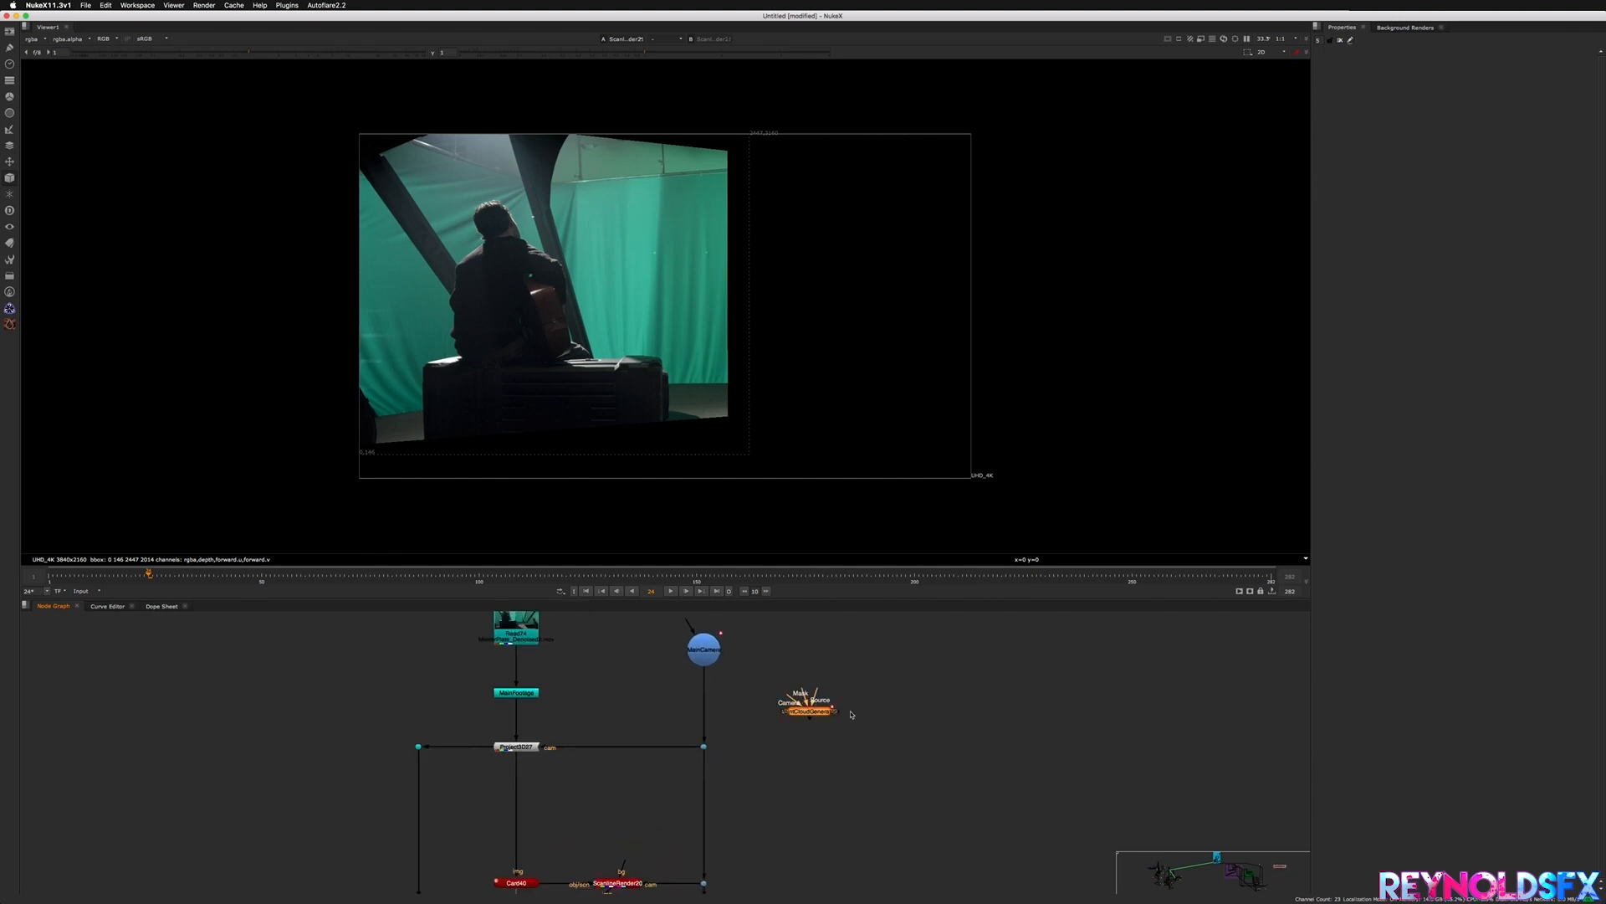
pyautogui.doubleClick(815, 717)
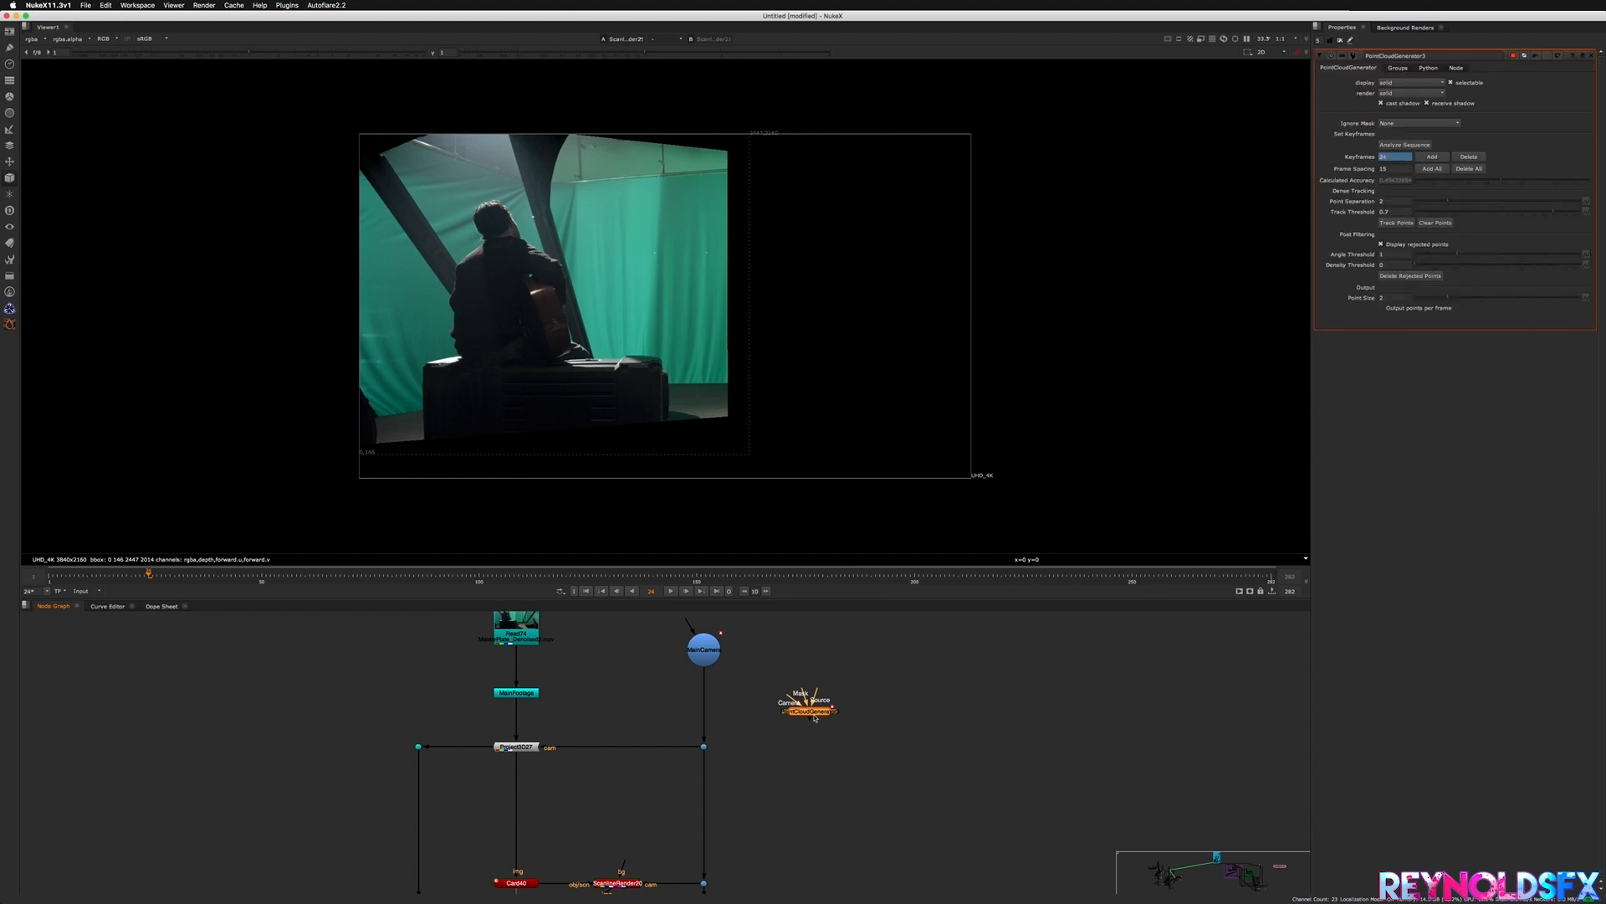
pyautogui.press('Tab')
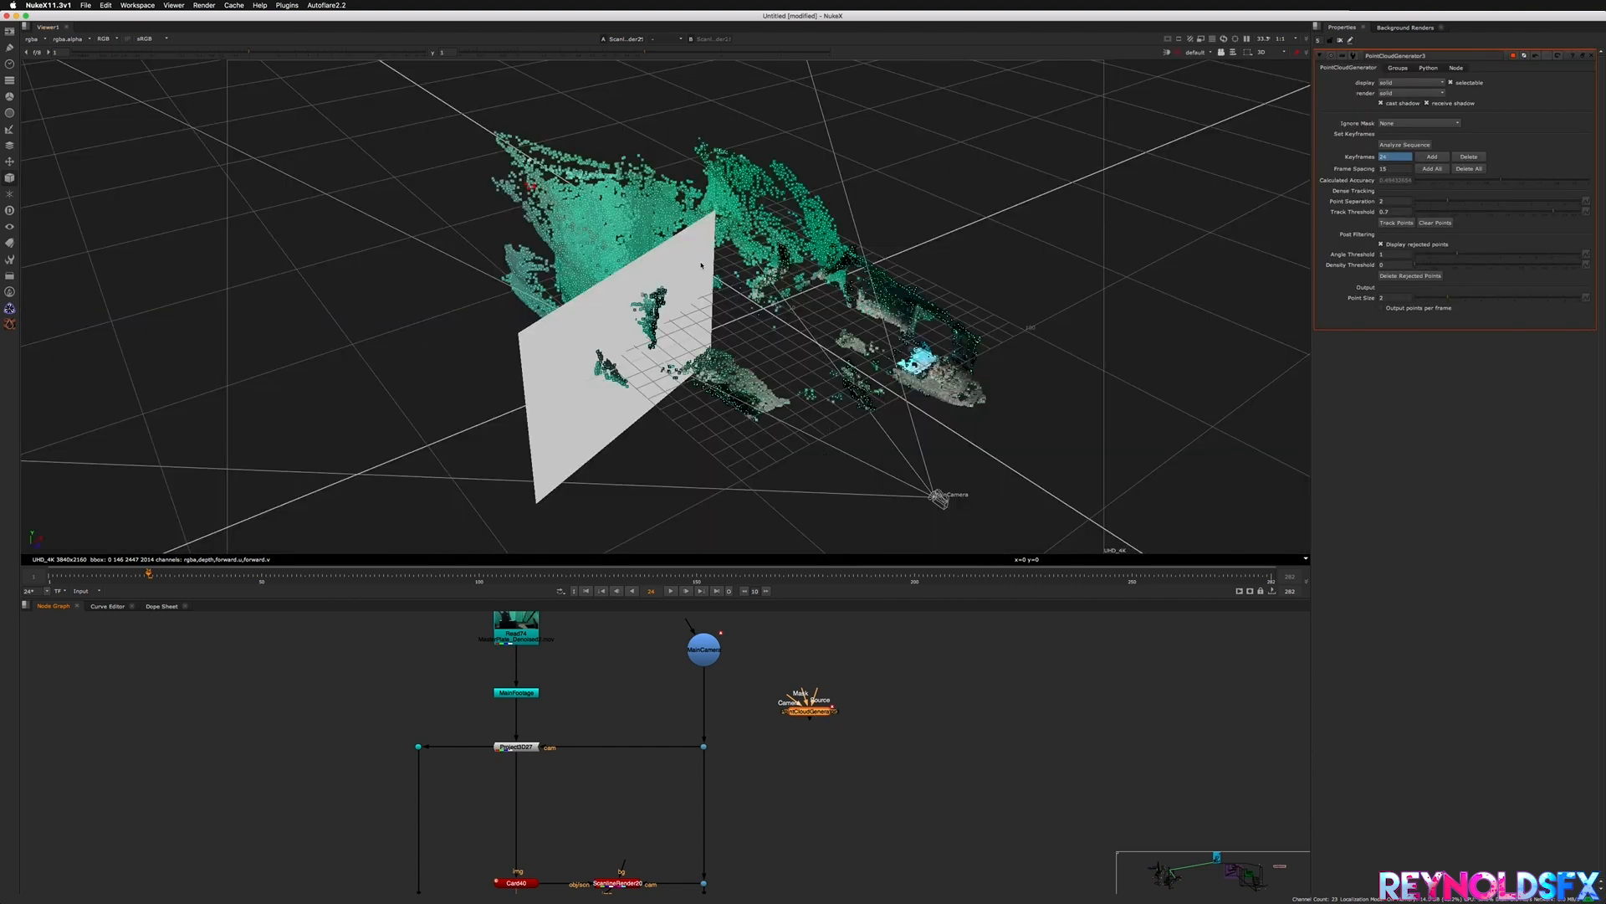
pyautogui.click(1339, 41)
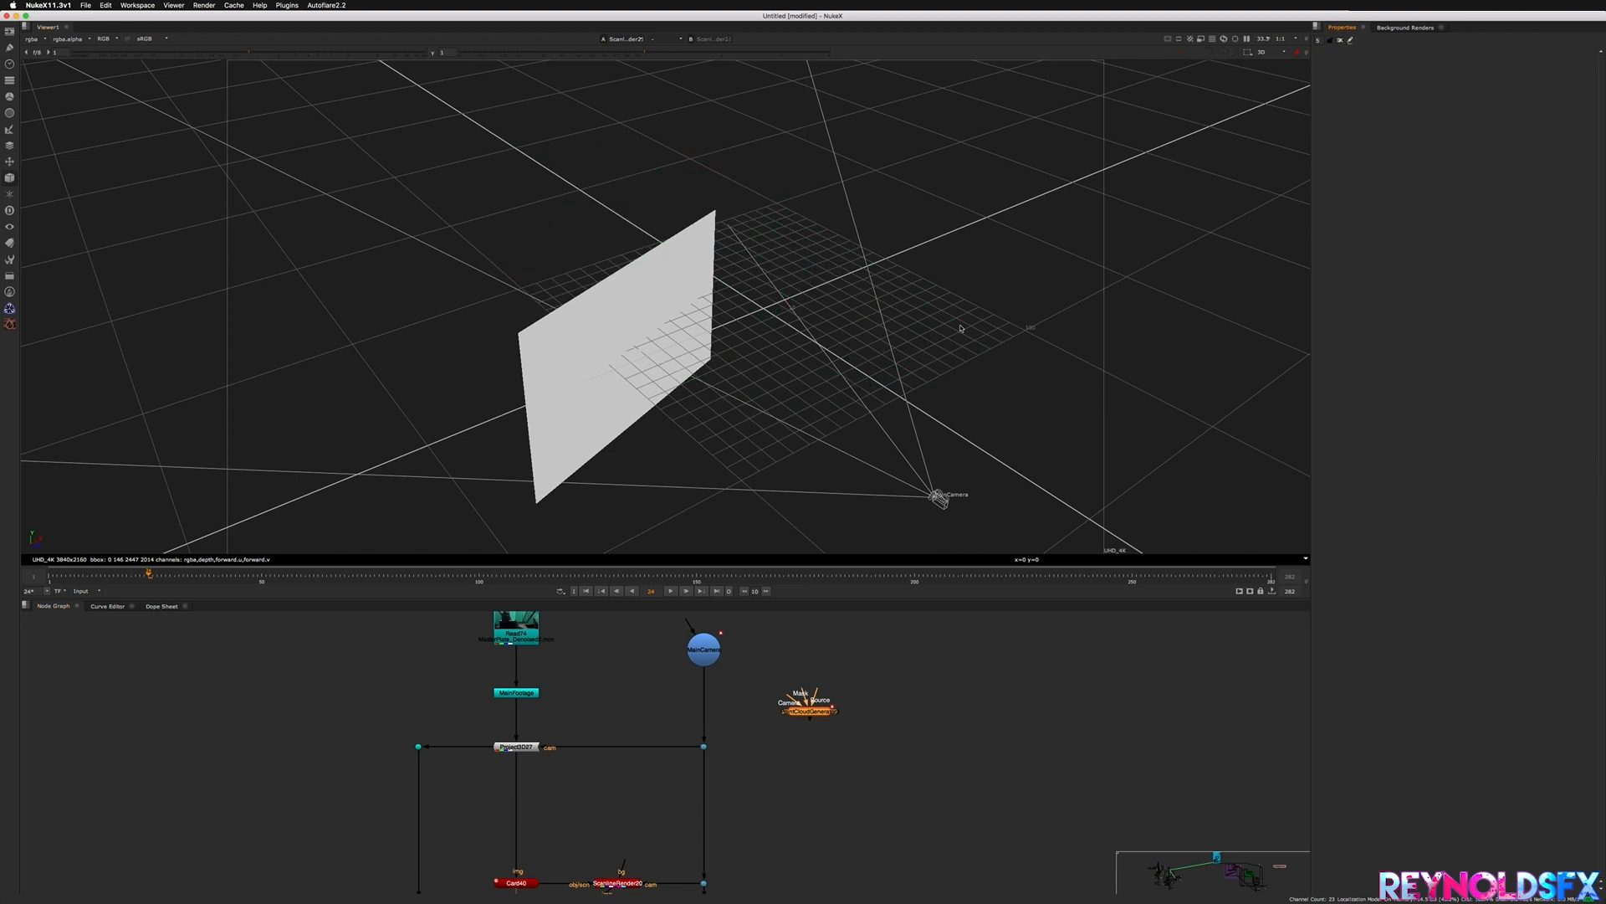
pyautogui.press('Tab')
# - Examine the original Card40 and its clone, along with their connections to the two ScanlineRender nodes
pyautogui.scroll(-5, 718, 778)
pyautogui.hscroll(-4, 718, 778)
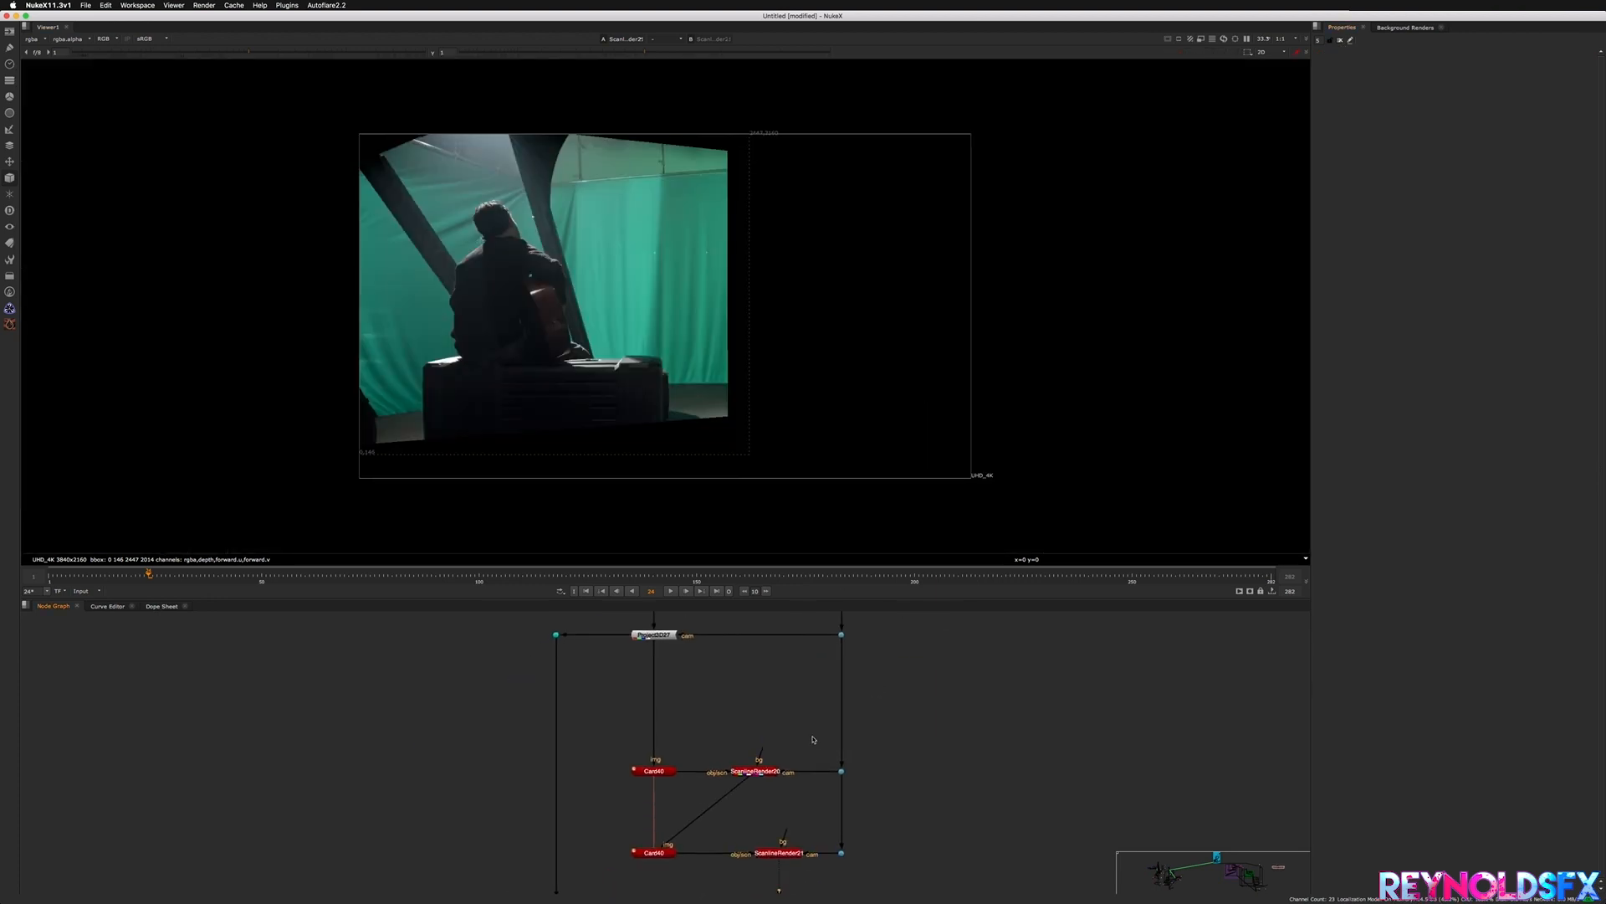
pyautogui.scroll(-3, 763, 793)
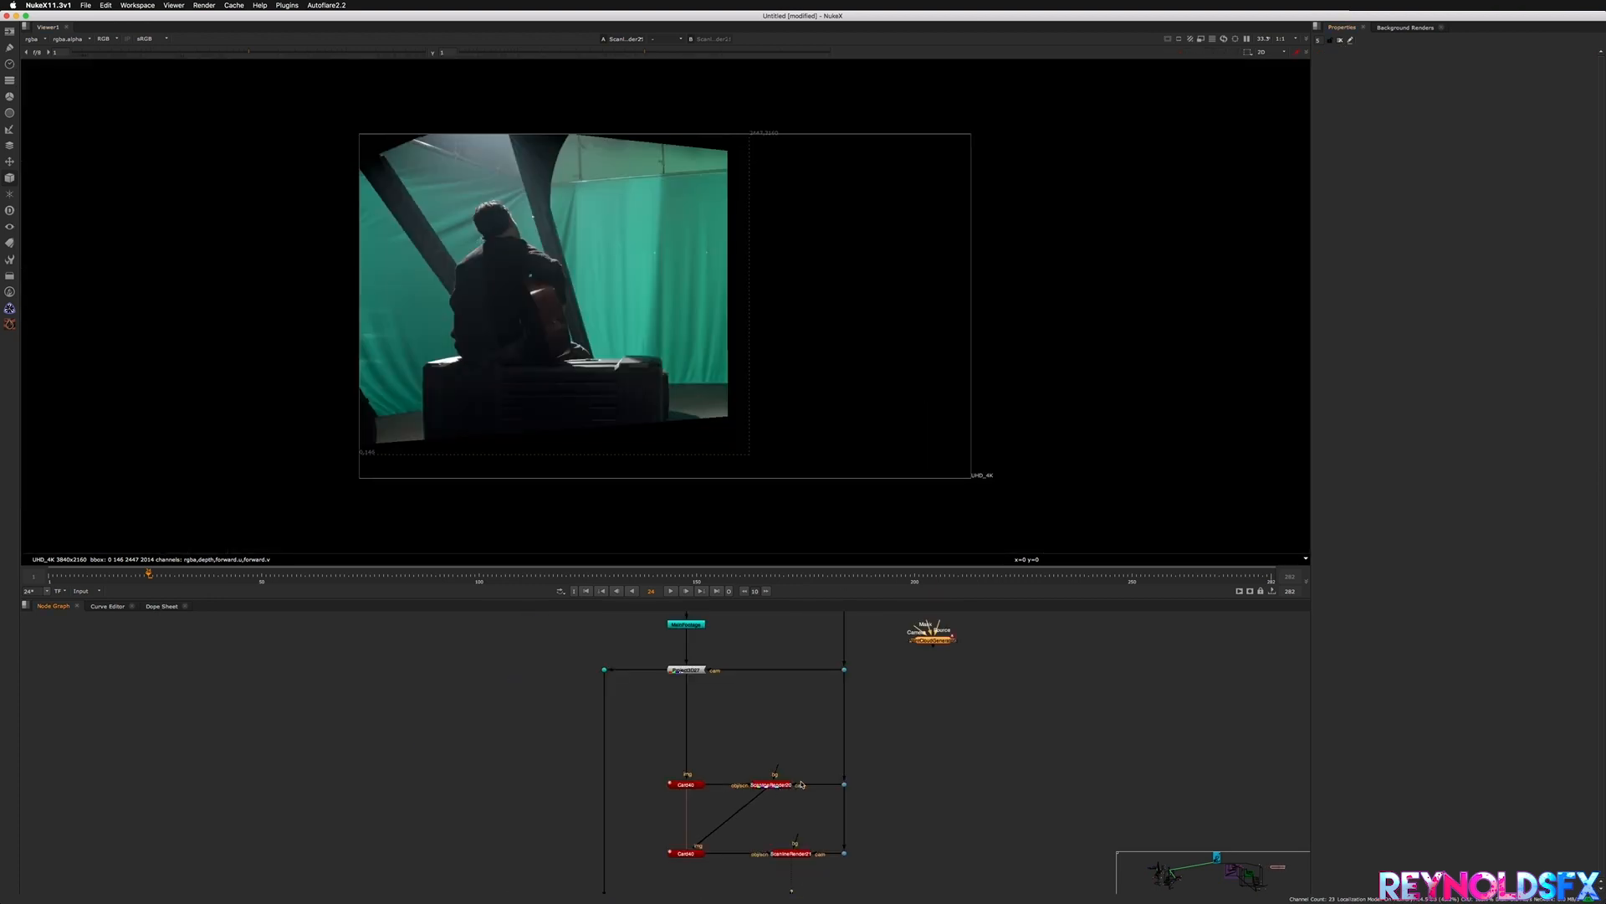
pyautogui.scroll(4, 801, 784)
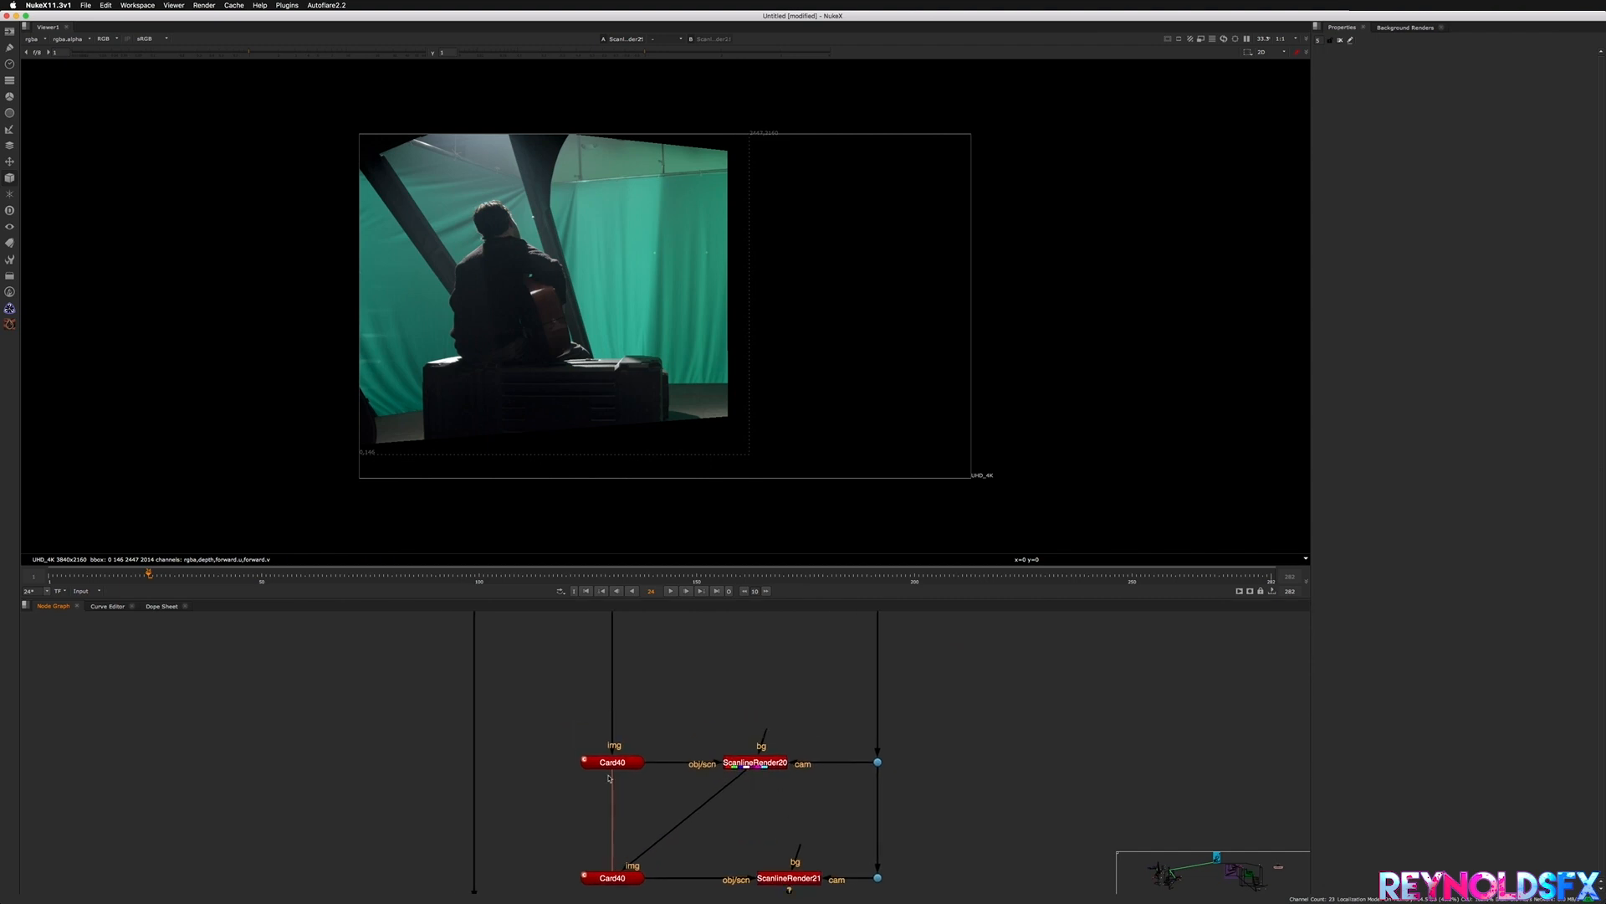
pyautogui.scroll(-2, 707, 763)
pyautogui.click(613, 718)
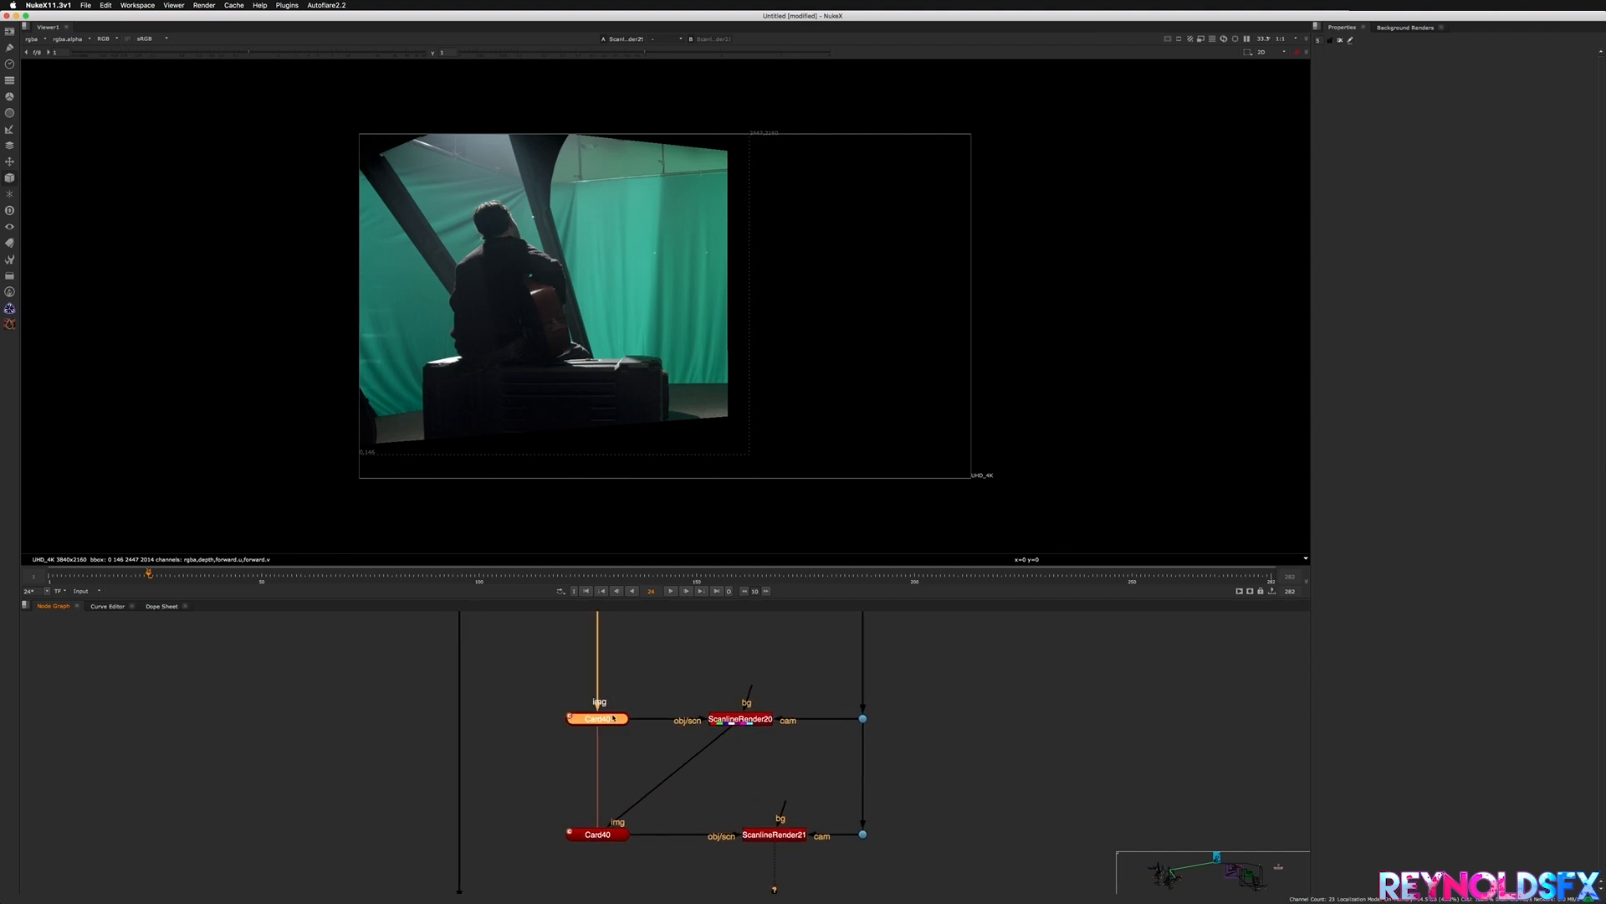
pyautogui.click(590, 835)
# - Compare the outputs of ScanlineRender20 and ScanlineRender21 in the viewer, opening ScanlineRender20's properties to check its projection mode
pyautogui.click(740, 718)
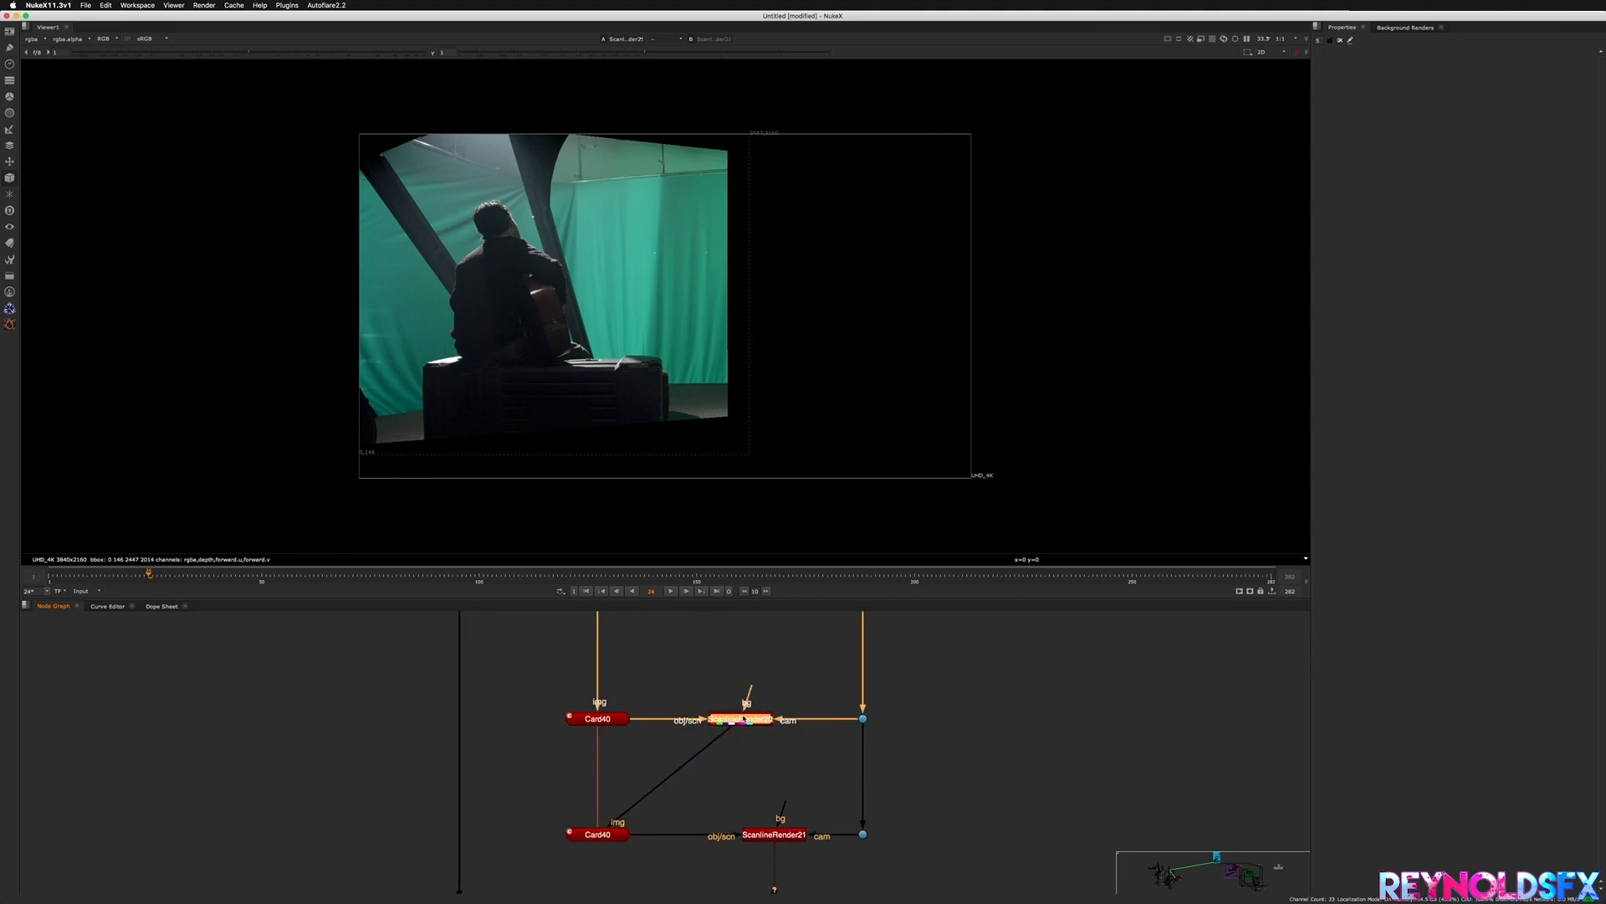
pyautogui.press('1')
pyautogui.doubleClick(749, 721)
pyautogui.click(752, 836)
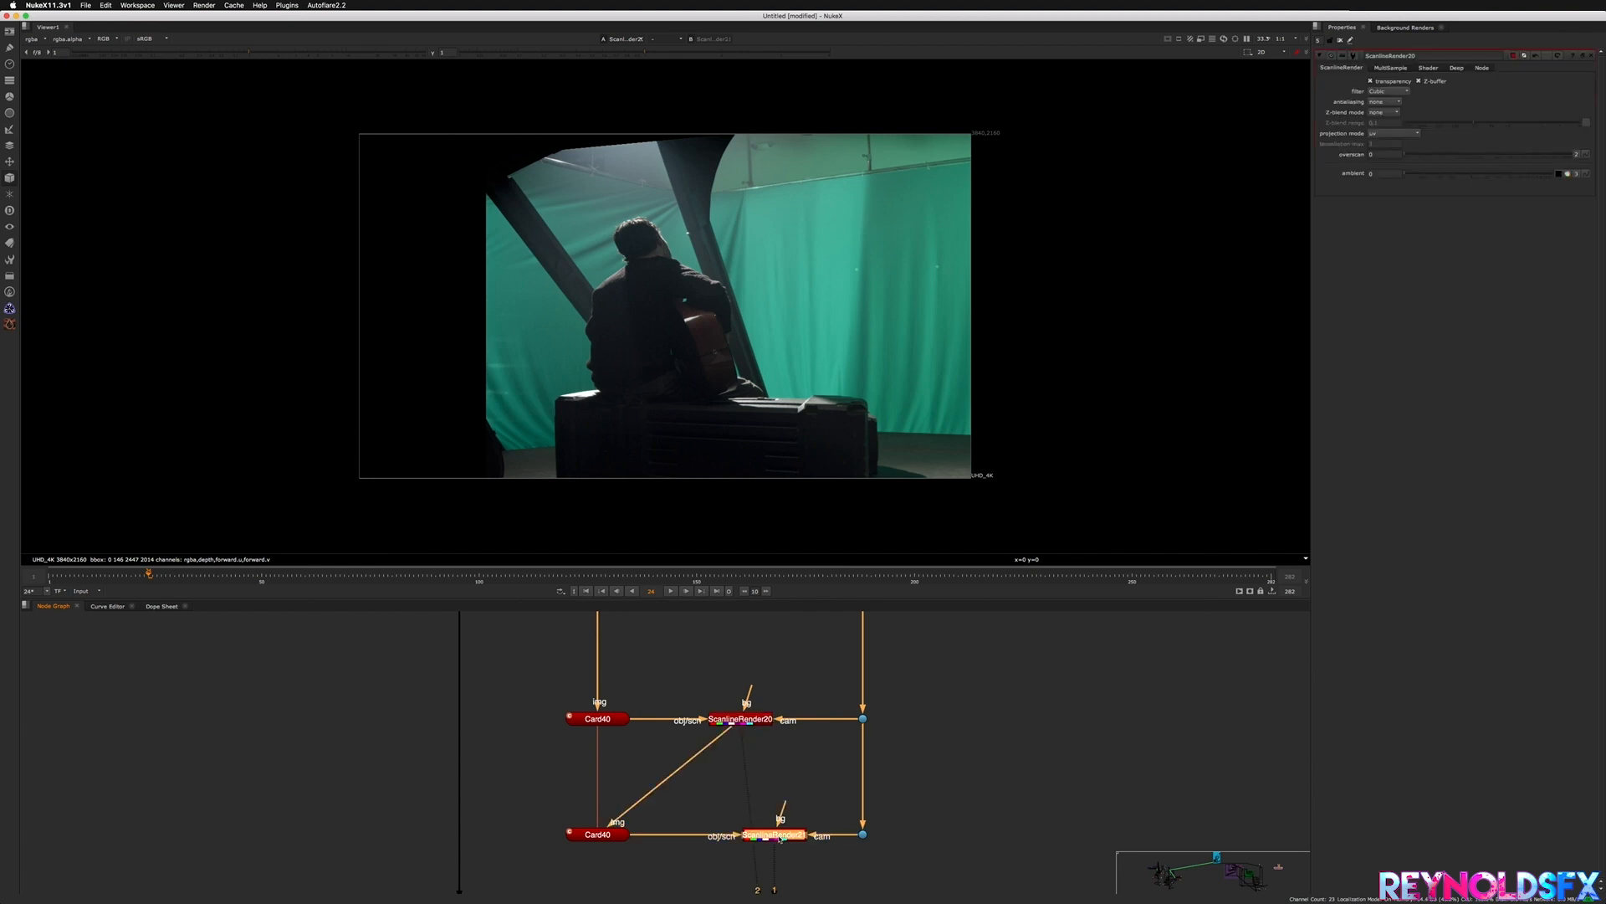
pyautogui.press('1')
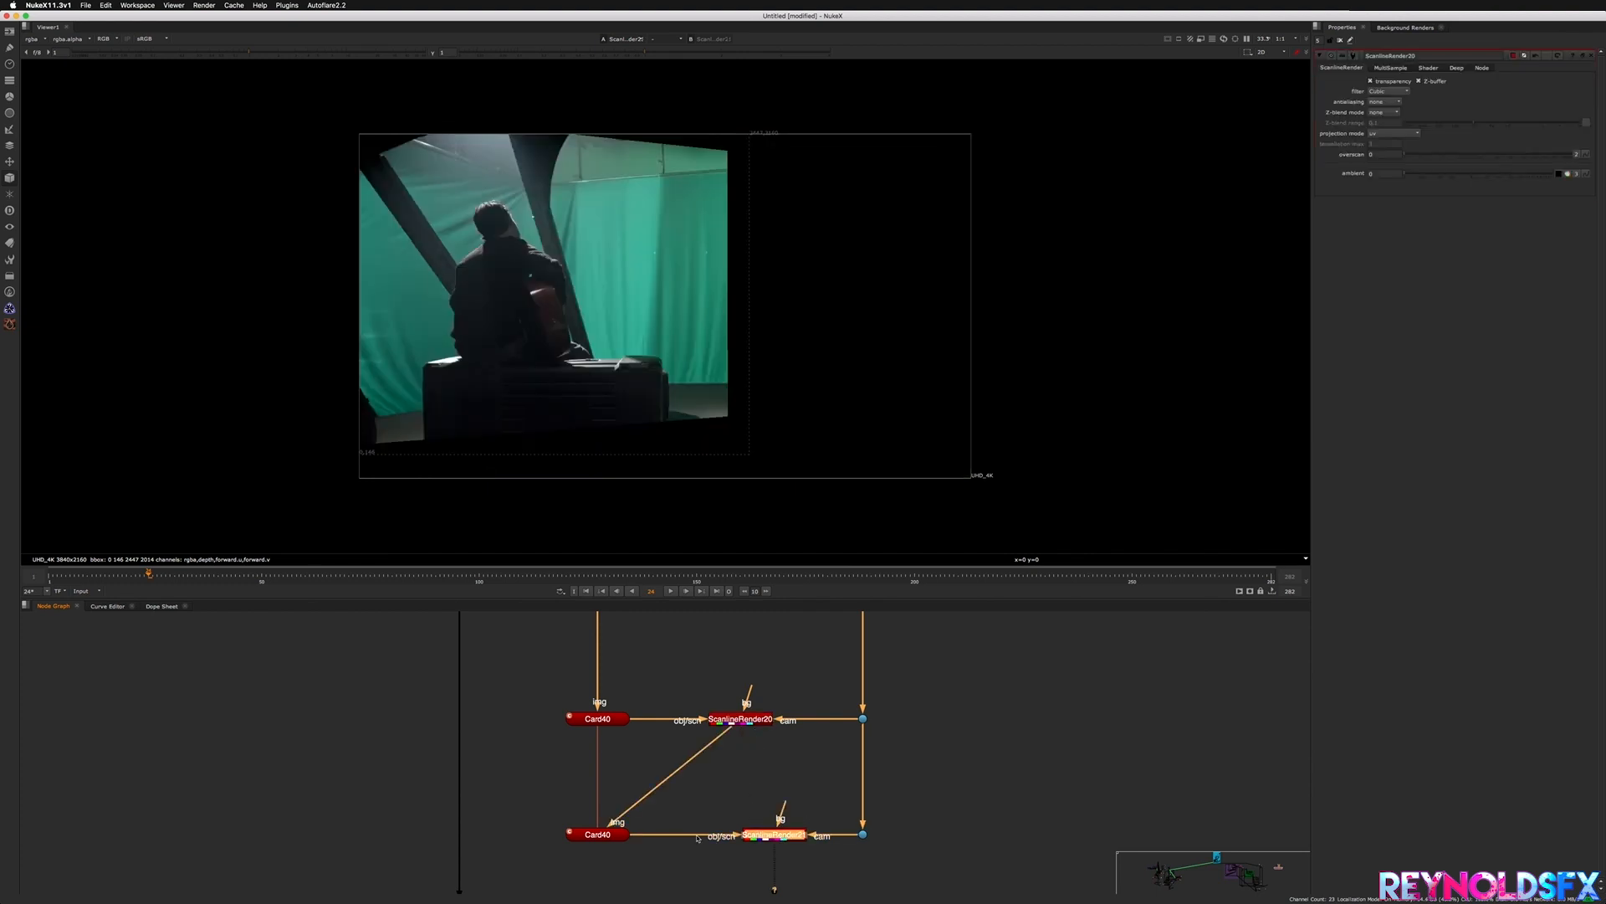
pyautogui.click(751, 720)
pyautogui.press('1')
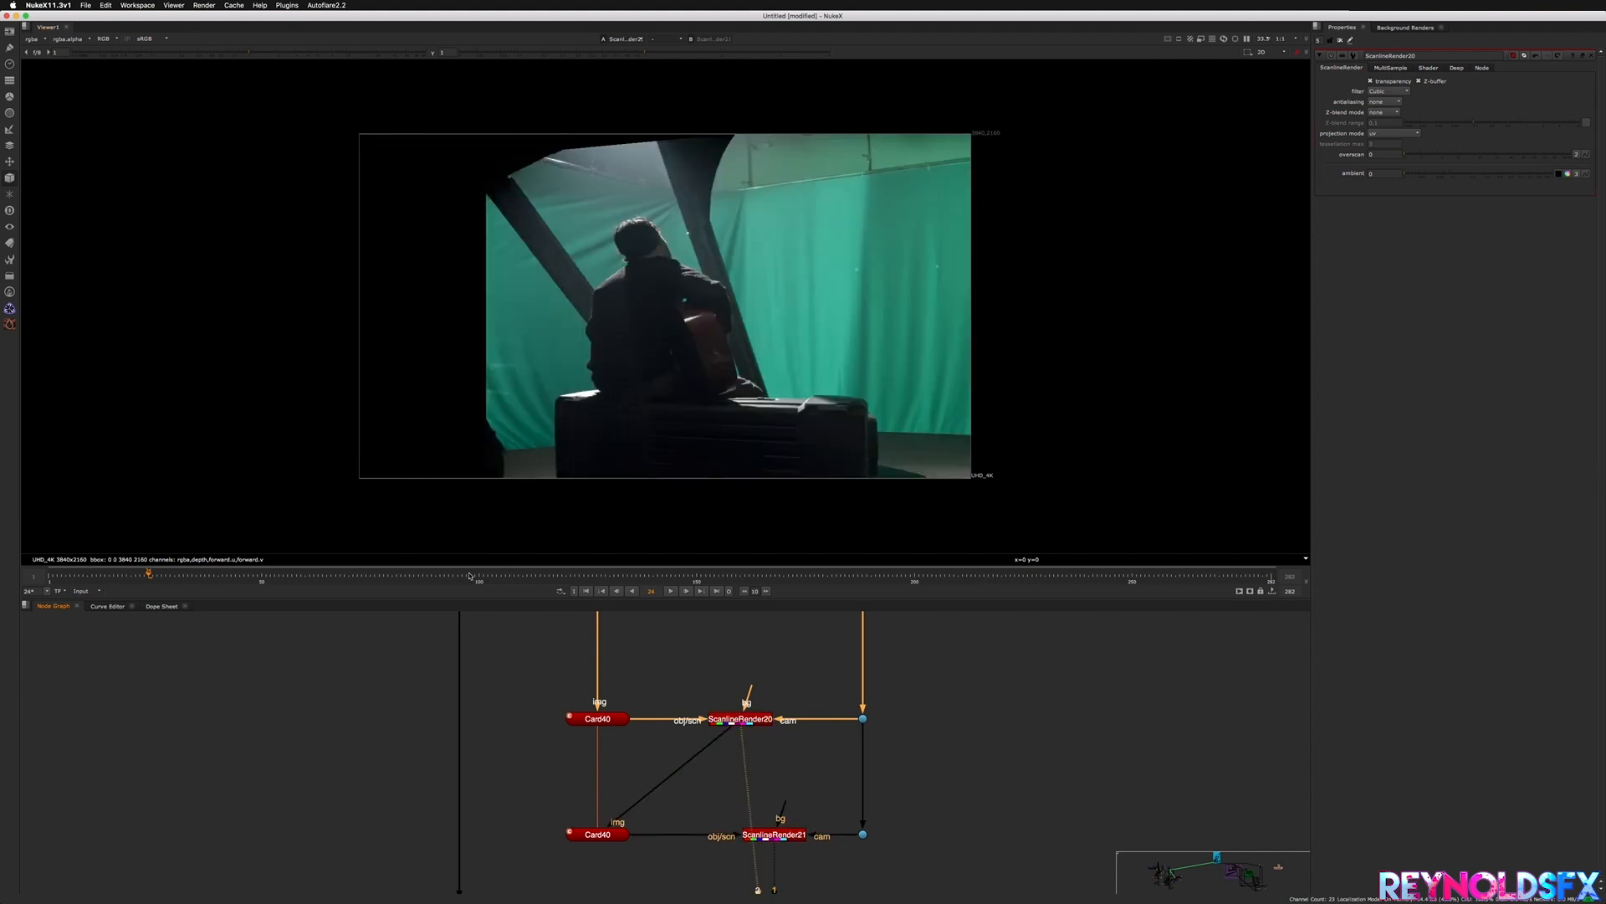
# - Compare the outputs of both ScanlineRenders at frame 52, ending on ScanlineRender20 at about frame 20
pyautogui.click(270, 575)
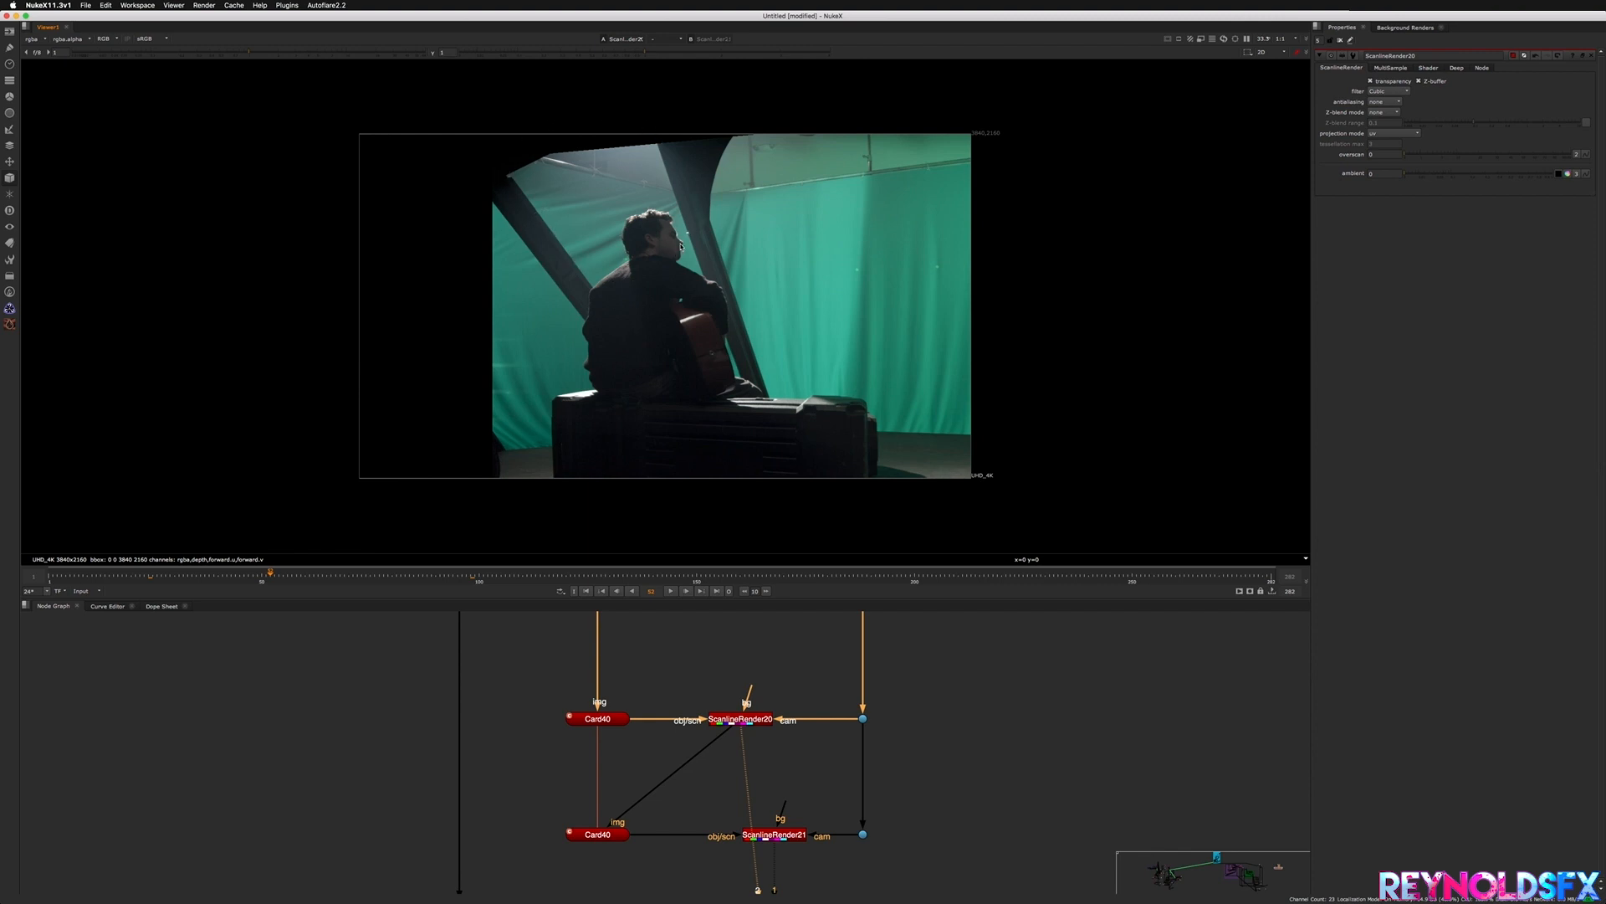
pyautogui.click(784, 833)
pyautogui.press('1')
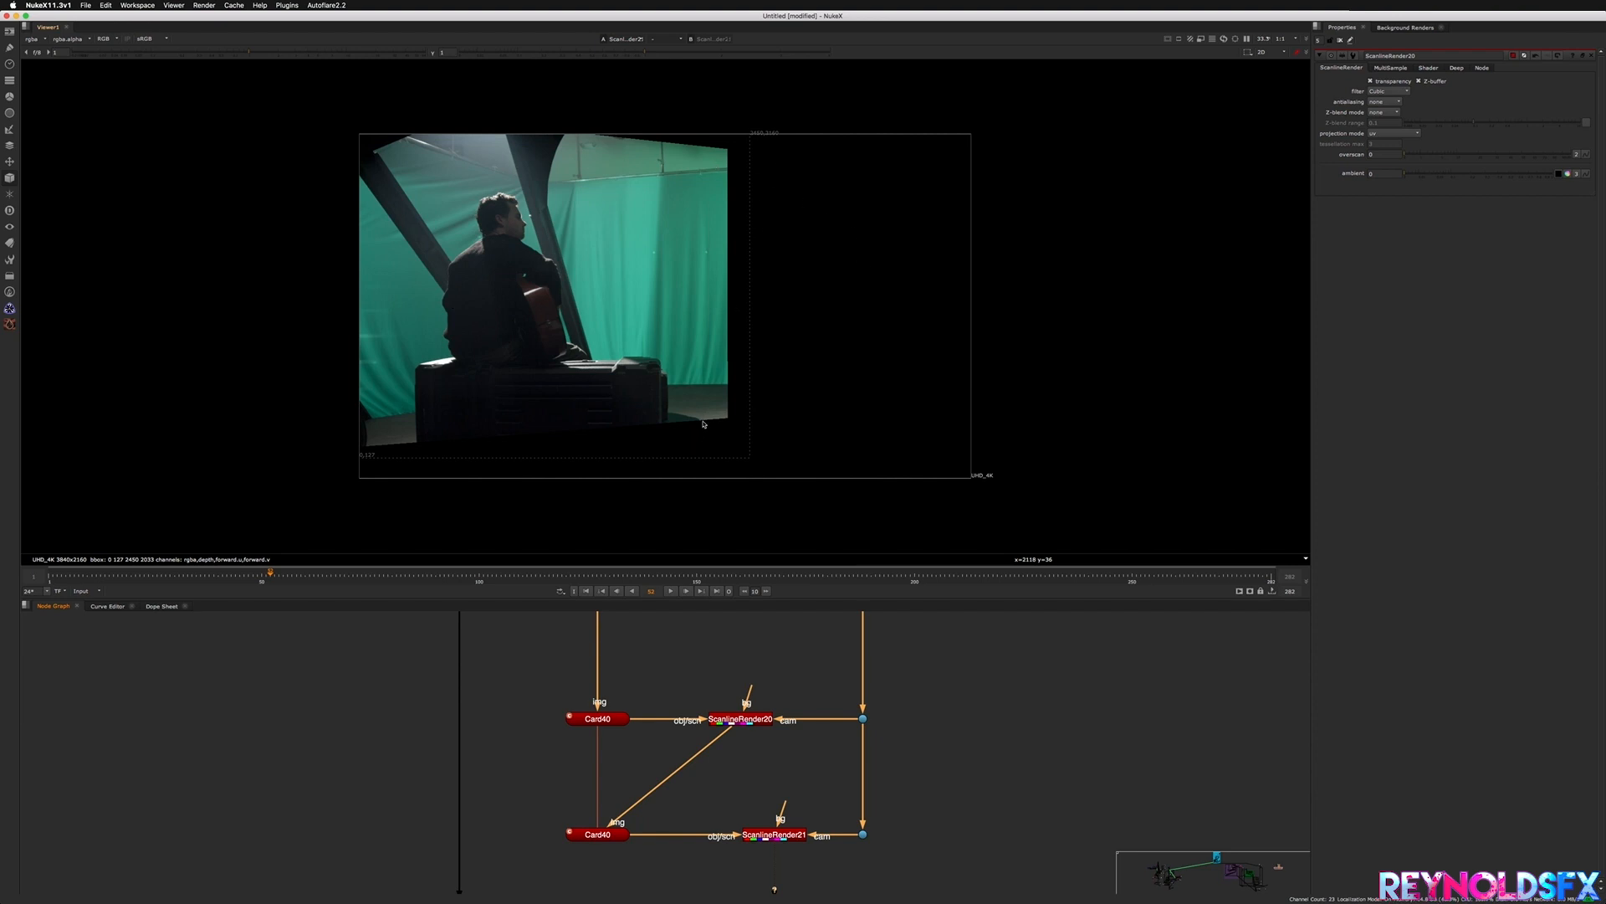
pyautogui.click(754, 726)
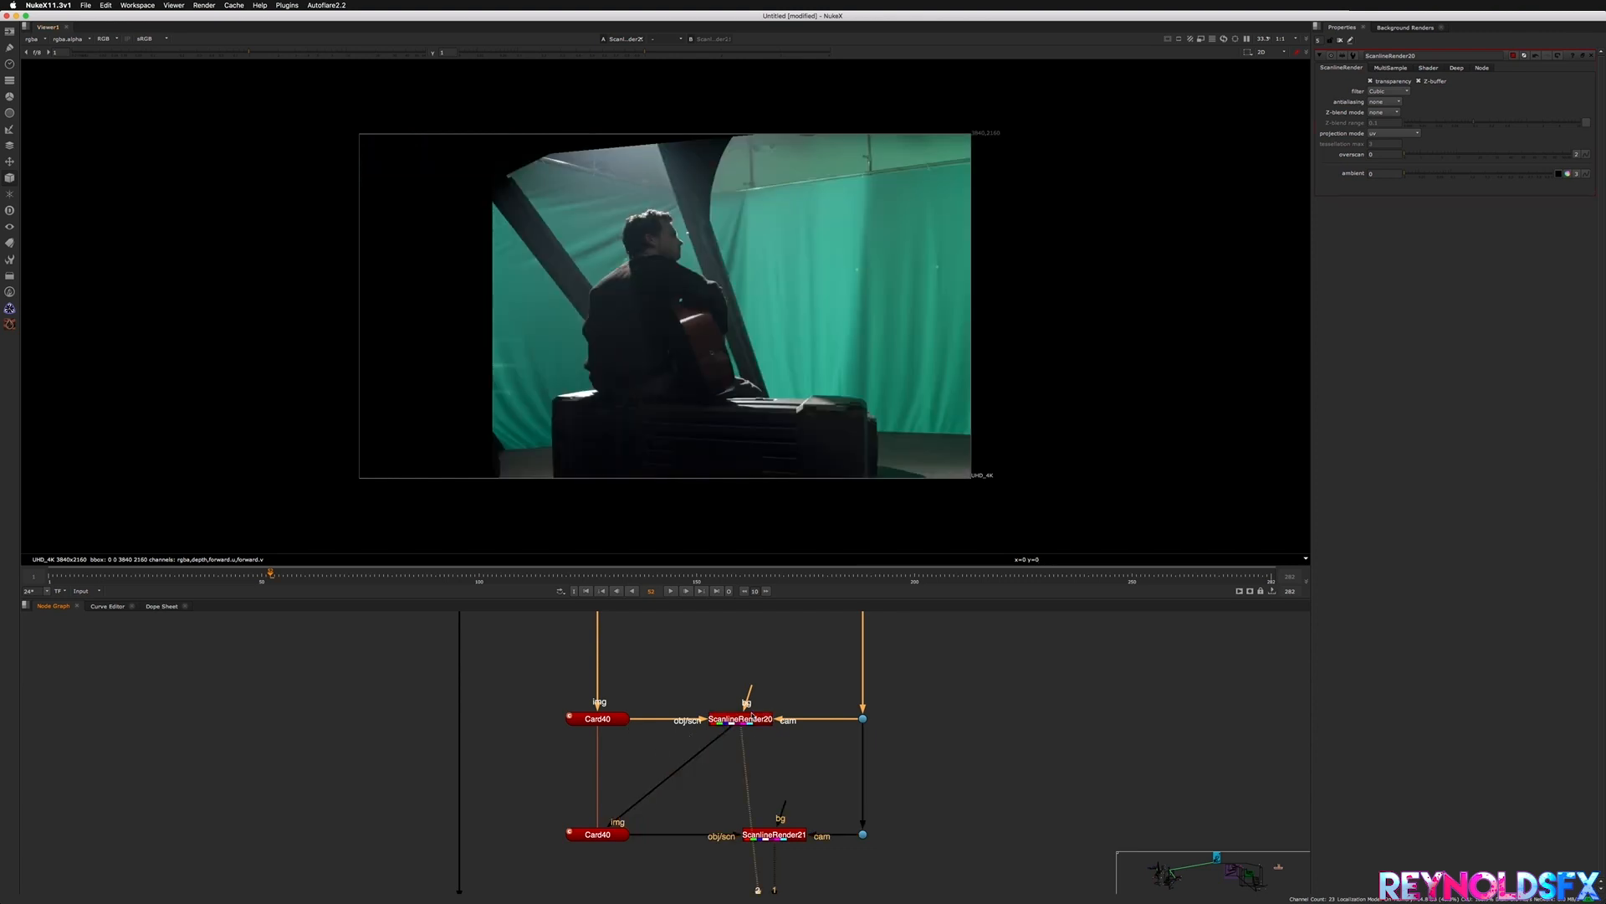
pyautogui.scroll(-3, 768, 744)
pyautogui.scroll(5, 770, 791)
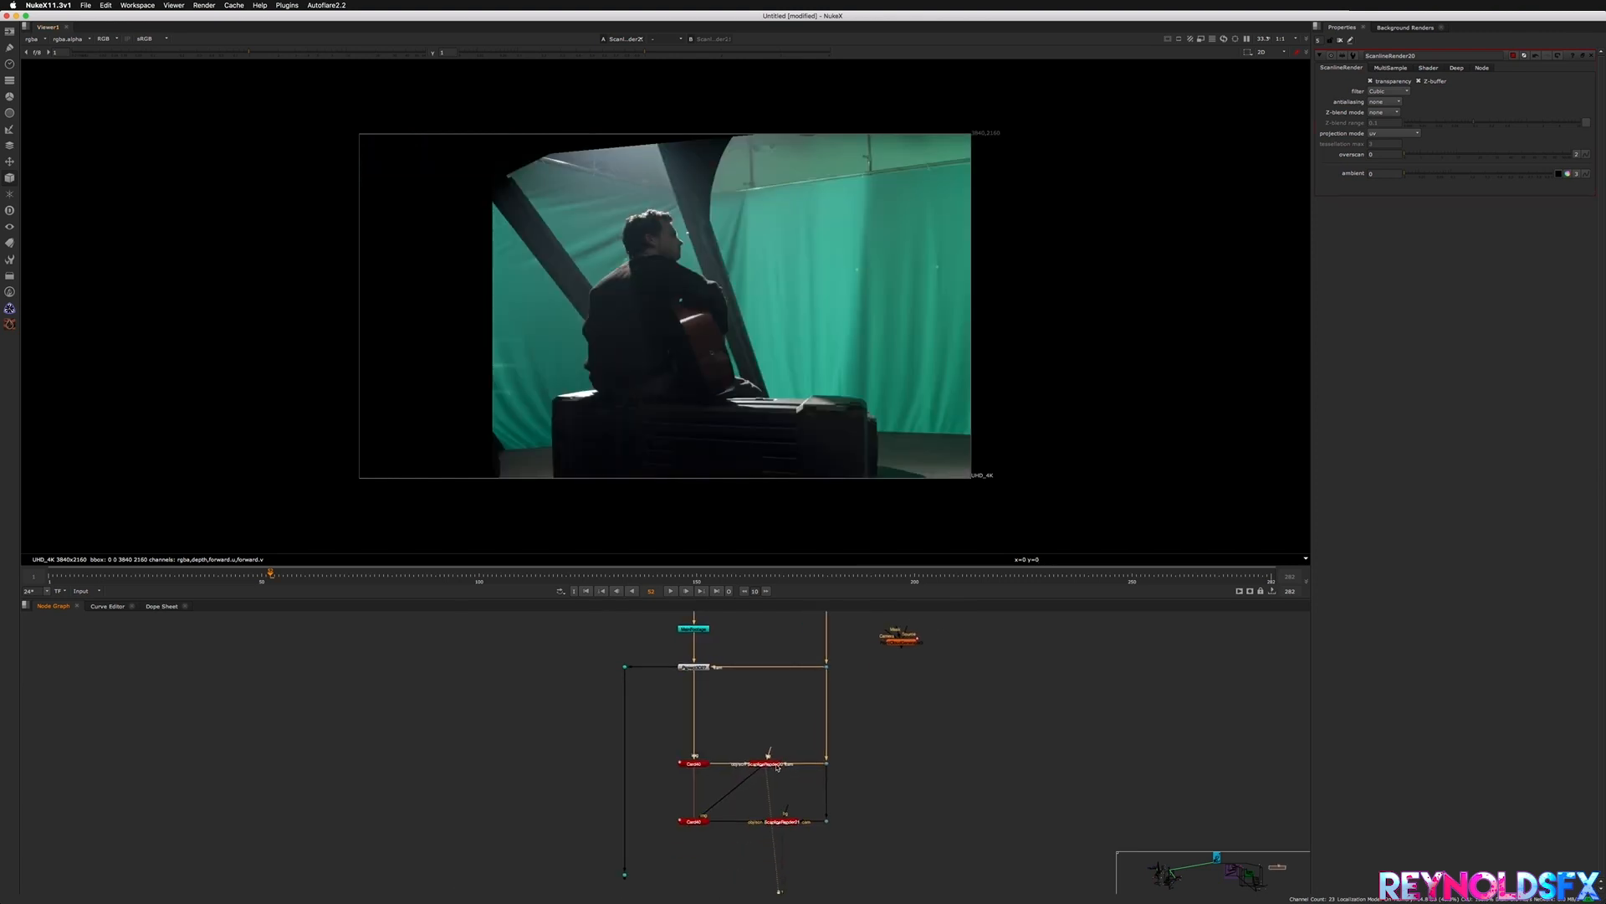
pyautogui.moveTo(216, 576); pyautogui.dragTo(132, 573)
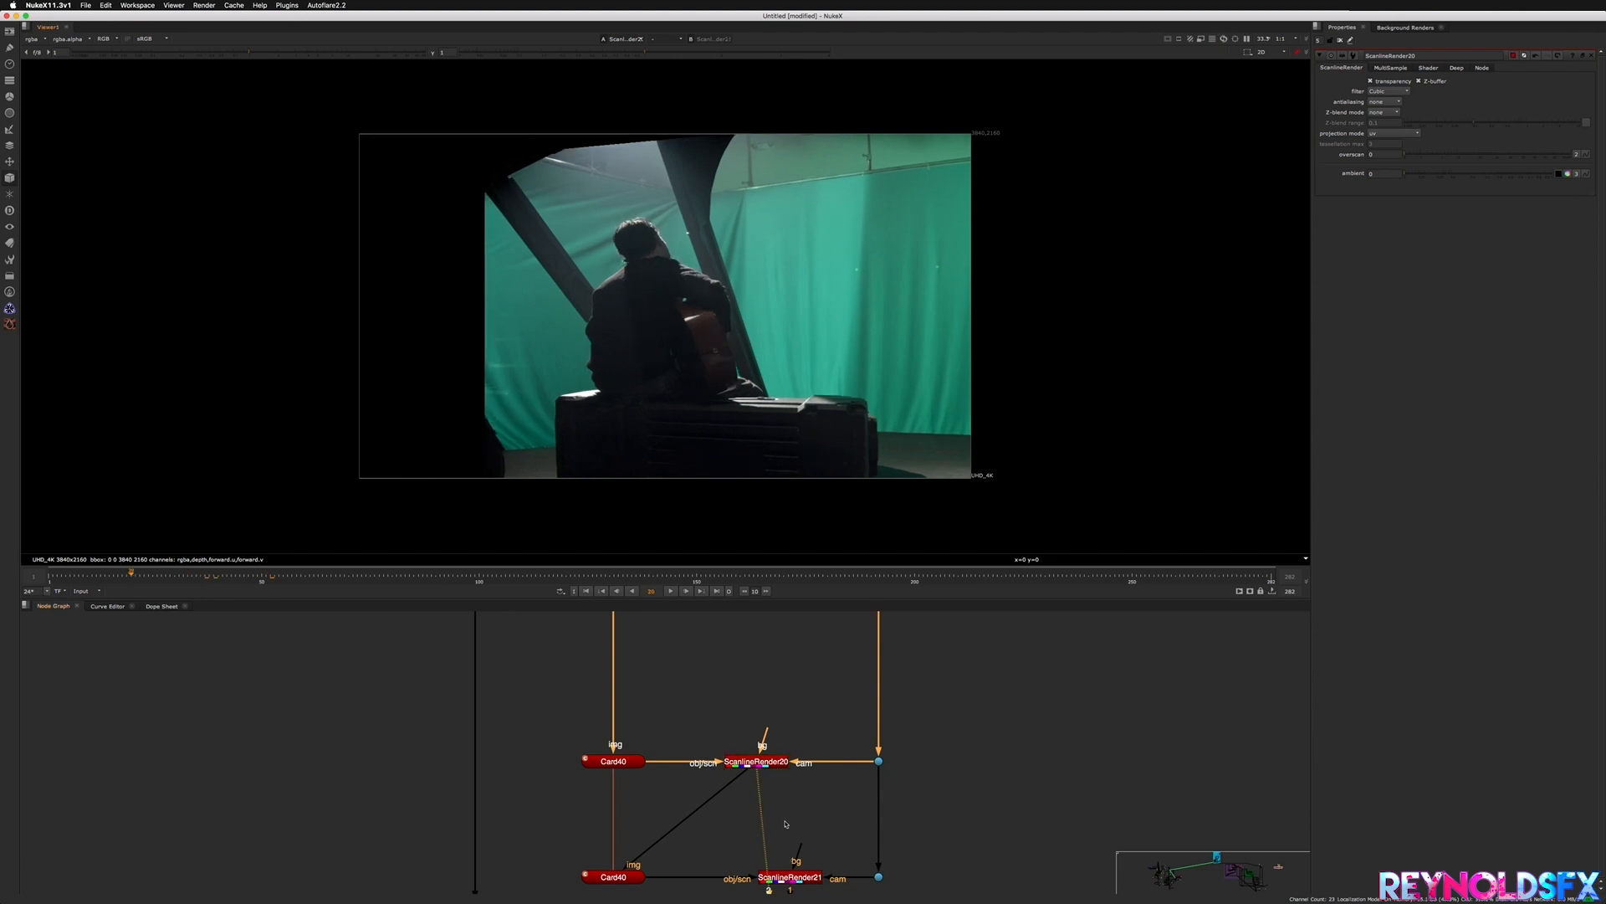
# - Add a Write node to the output of ScanlineRender20 and view it
pyautogui.moveTo(767, 777); pyautogui.dragTo(754, 808, button='middle')
pyautogui.scroll(-2, 759, 794)
pyautogui.scroll(-2, 761, 795)
pyautogui.click(755, 775)
pyautogui.scroll(-2, 765, 786)
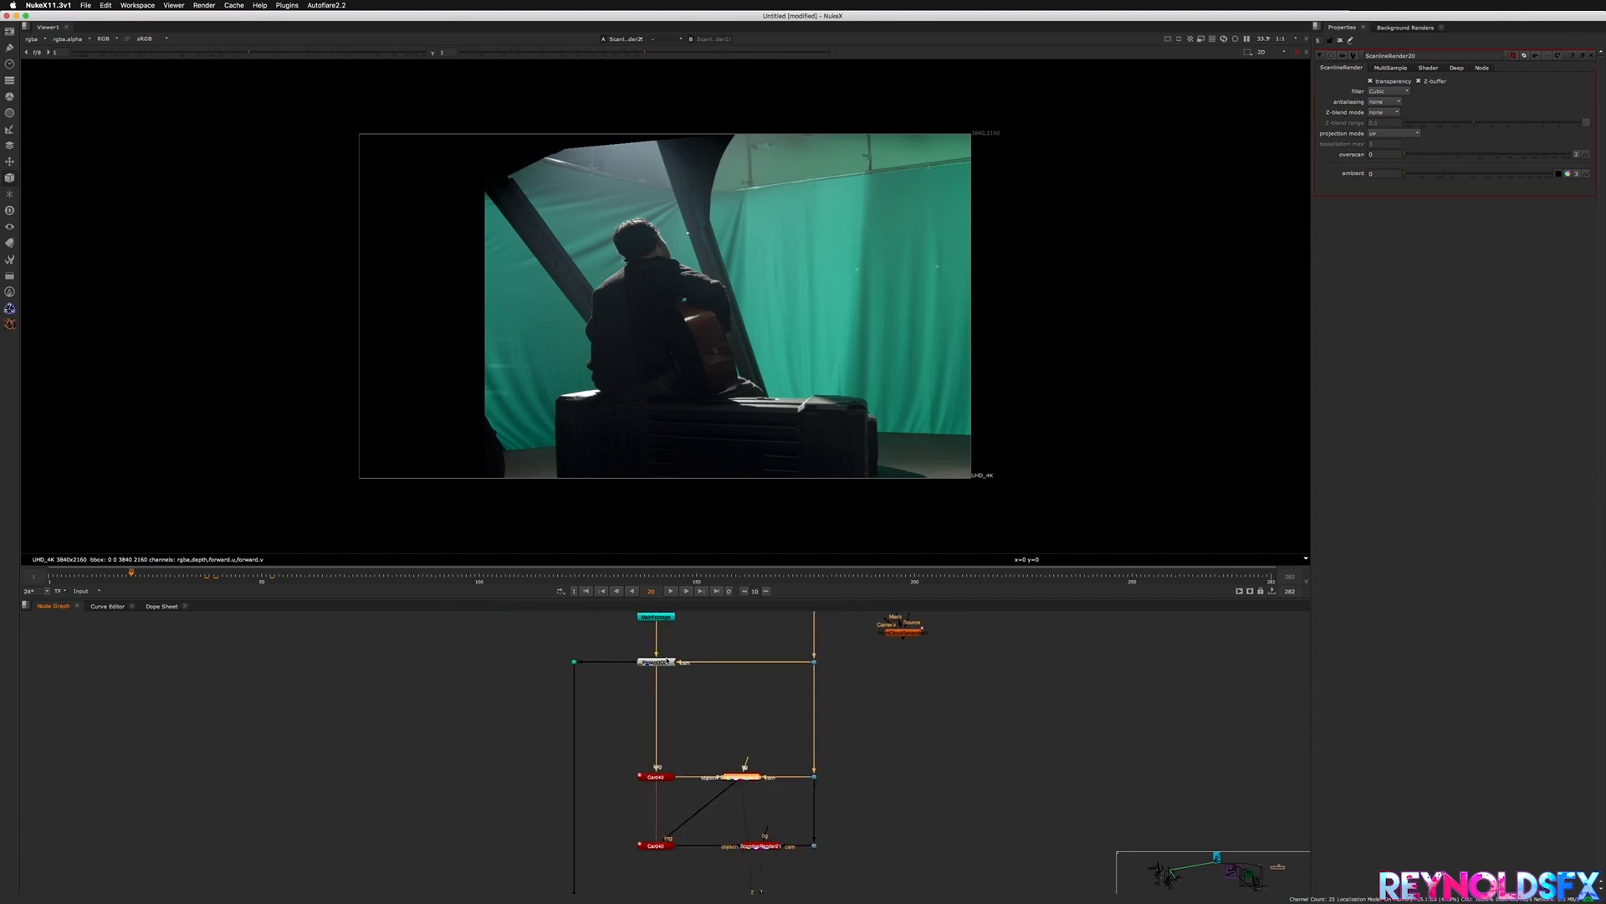
pyautogui.moveTo(799, 780)
pyautogui.mouseDown(button='middle')
pyautogui.moveTo(806, 818)
pyautogui.moveTo(763, 755)
pyautogui.moveTo(799, 808)
pyautogui.mouseUp(button='middle')
pyautogui.click(664, 655)
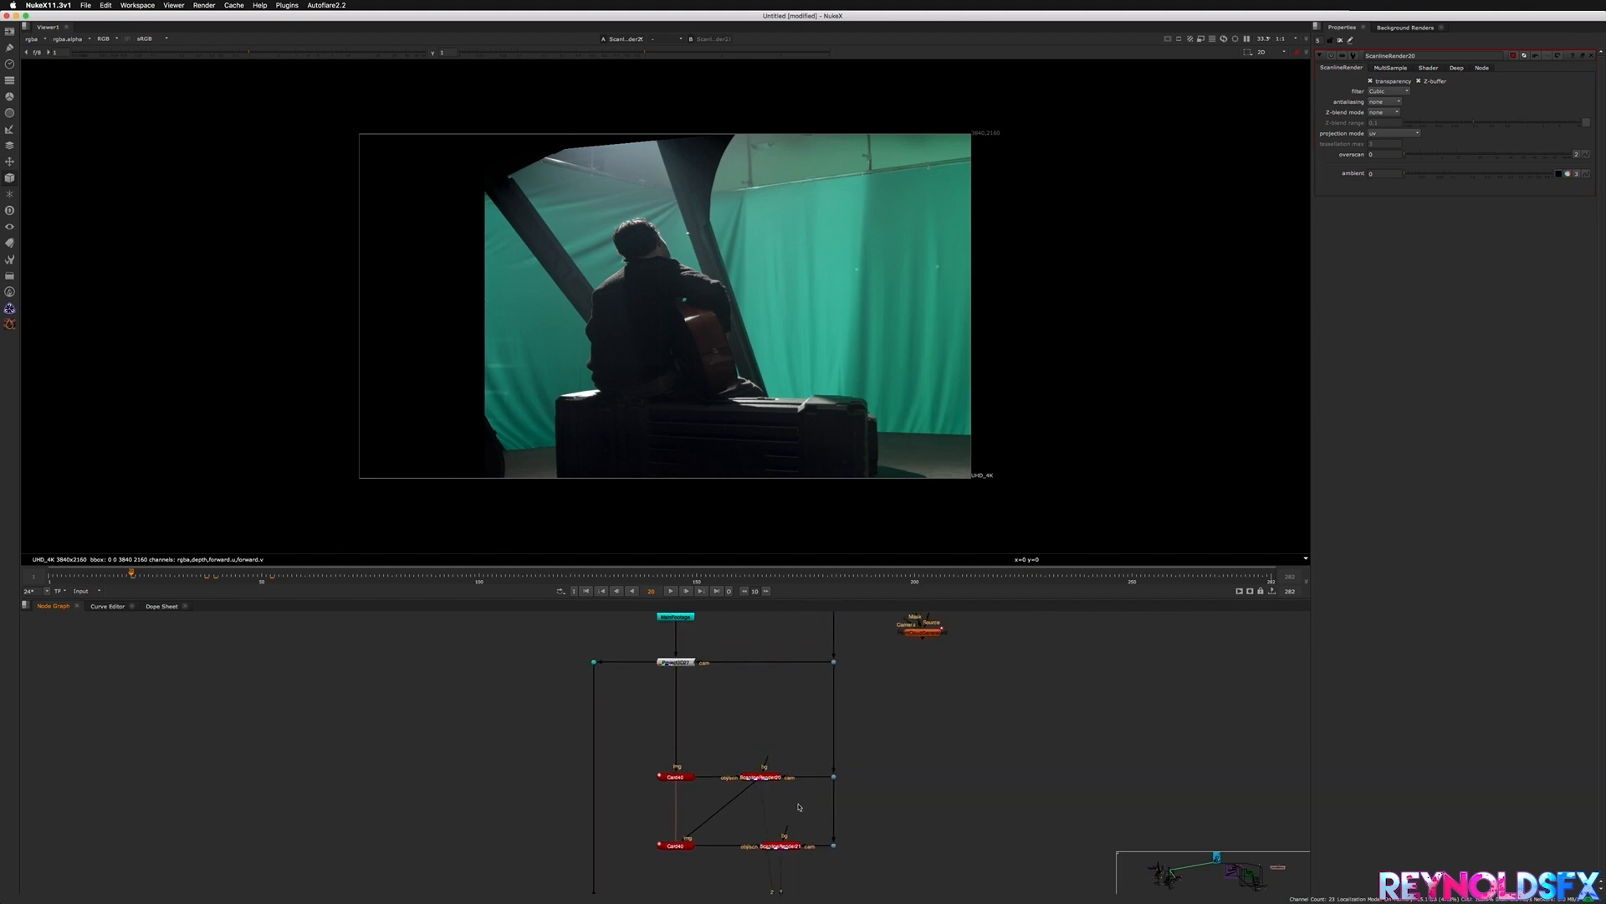
pyautogui.press('w')
pyautogui.click(795, 801)
pyautogui.press('1')
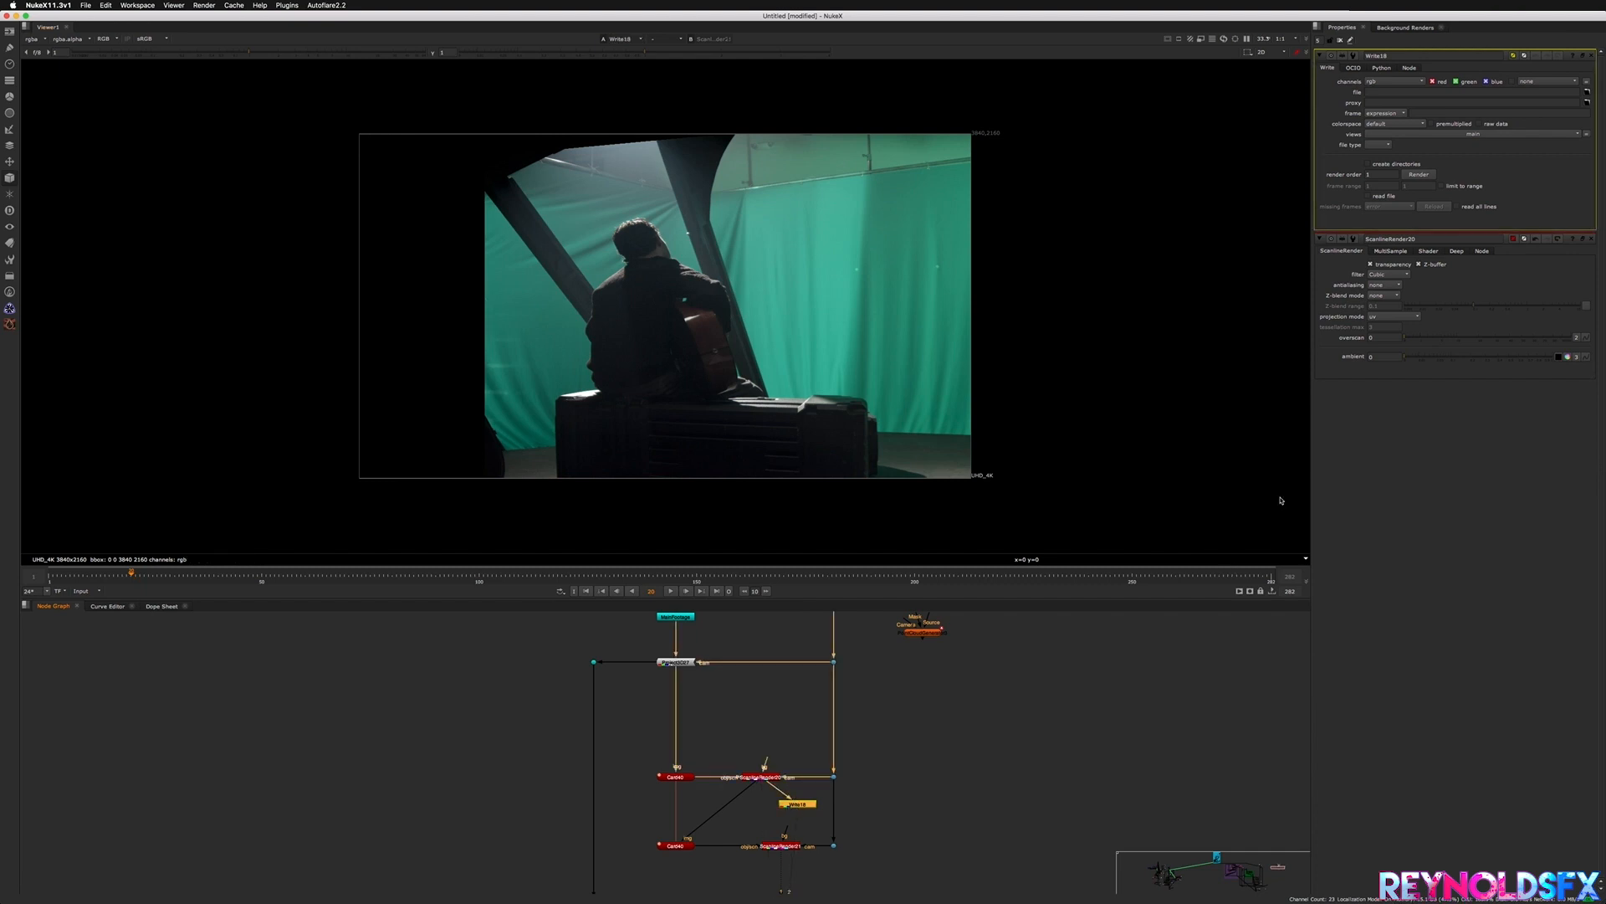
# - Copy the MasterPlate_Denoised2.mov file path from the plate's Read node into the Write node's file path
pyautogui.moveTo(703, 708); pyautogui.dragTo(697, 825, button='middle')
pyautogui.doubleClick(673, 681)
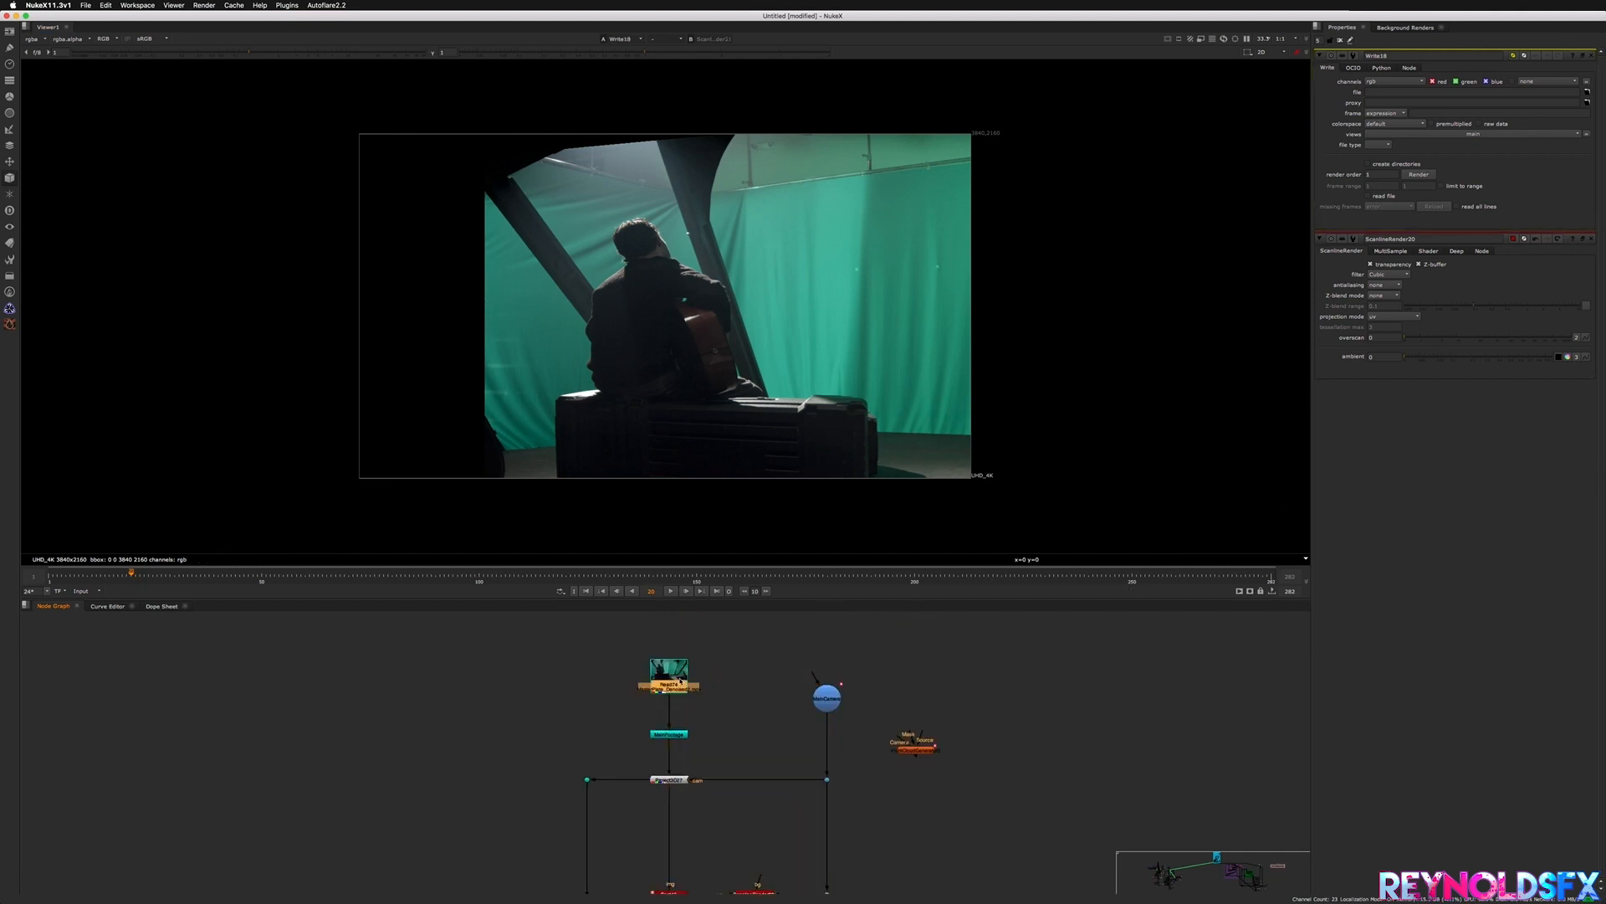
pyautogui.tripleClick(1511, 83)
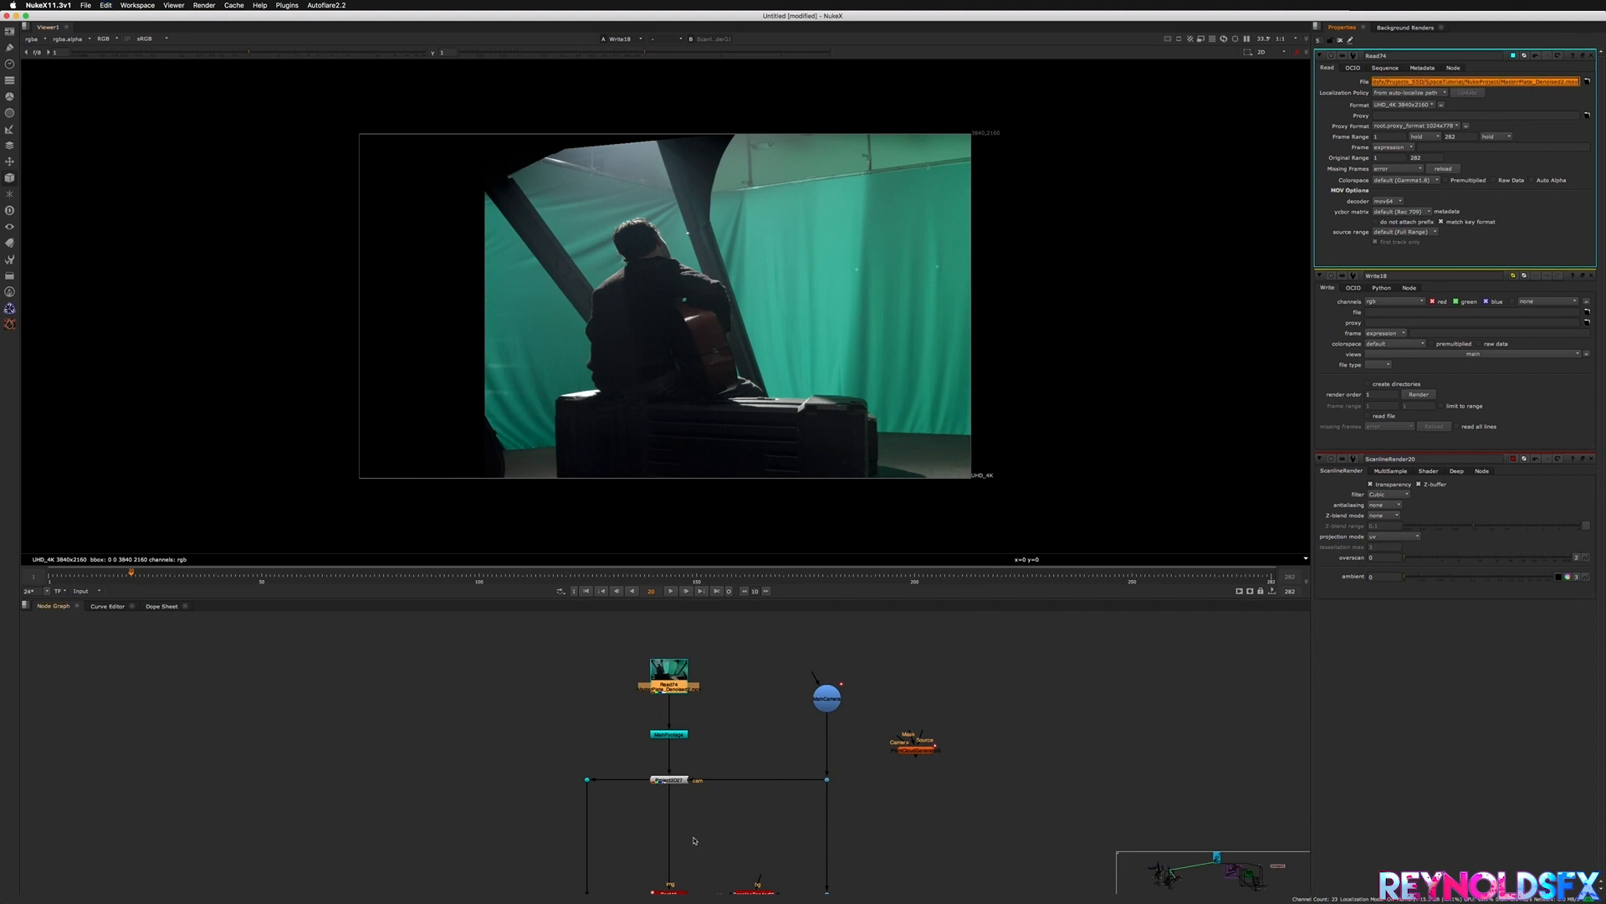
pyautogui.moveTo(687, 841); pyautogui.dragTo(712, 634, button='middle')
pyautogui.doubleClick(801, 739)
pyautogui.click(1506, 92)
pyautogui.write('noldsfx/Projects_SSD/SpaceTutorial/NukeProject/MasterPlate_Denoised2.mov')
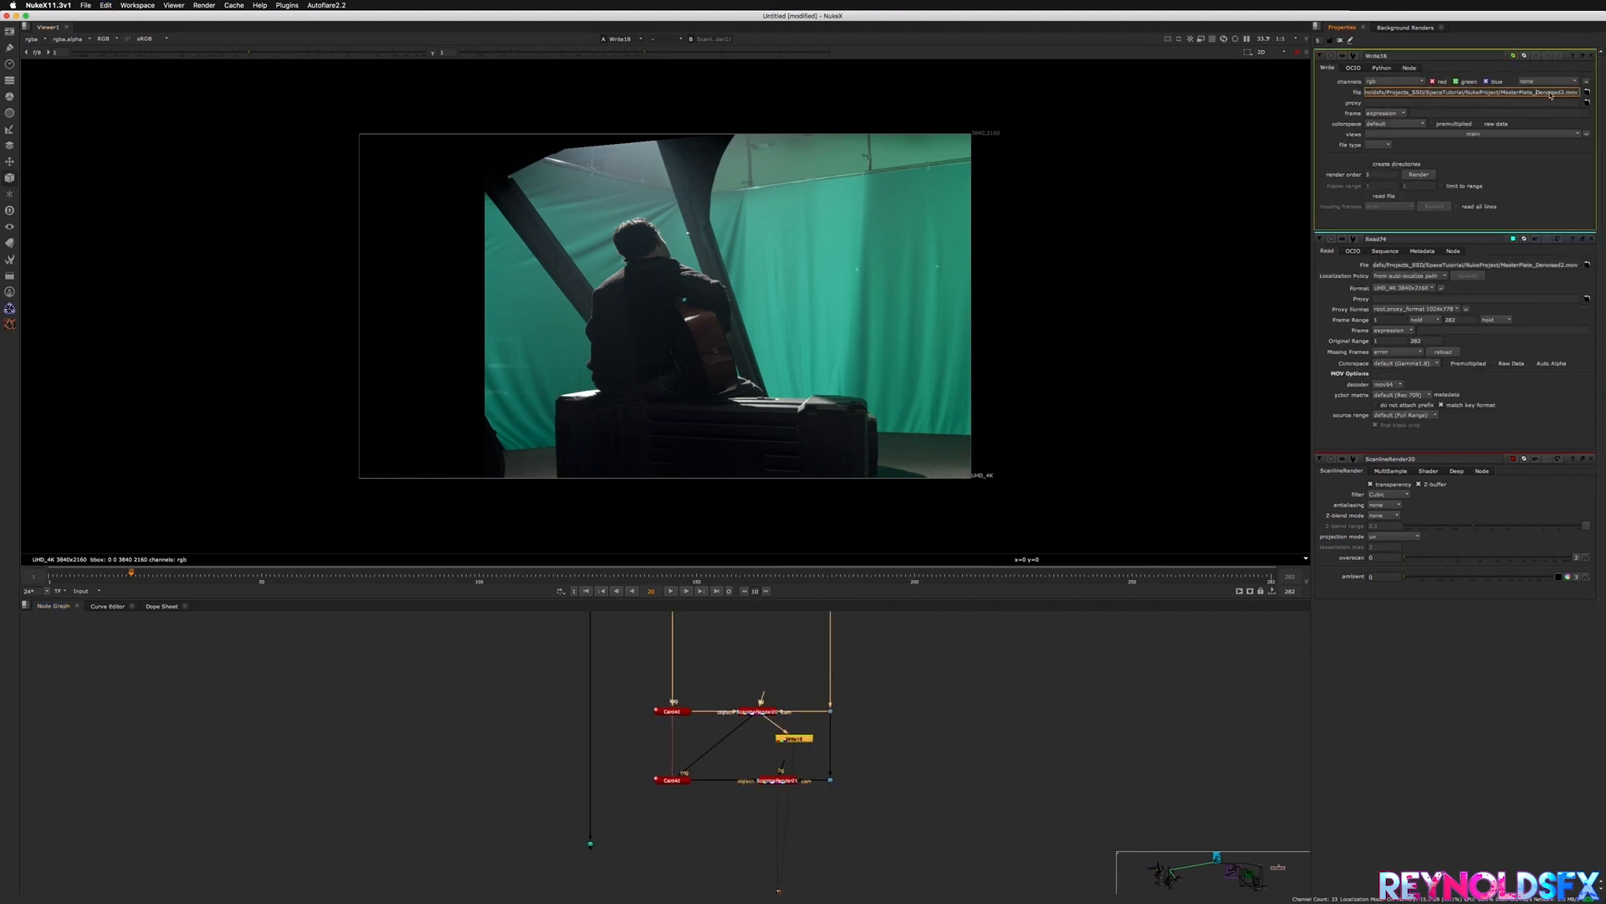
# - Change the file name in the Write node's output path to Projection1.mov
pyautogui.doubleClick(1551, 93)
pyautogui.write('Projection1')
pyautogui.press('Return')
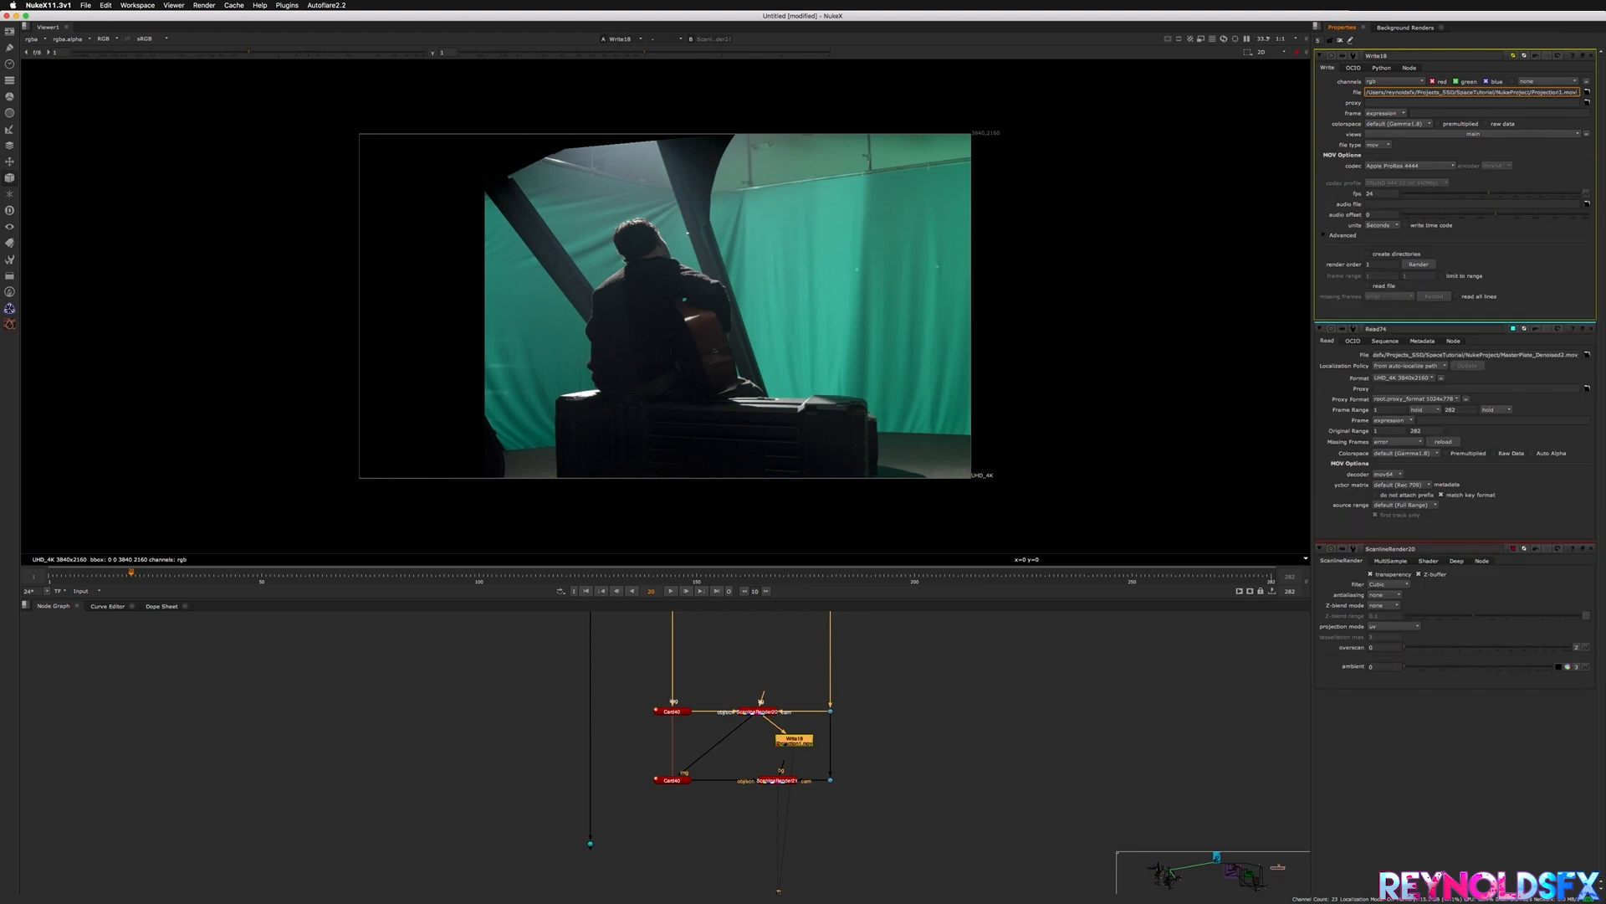
pyautogui.moveTo(1535, 92); pyautogui.dragTo(1596, 92)
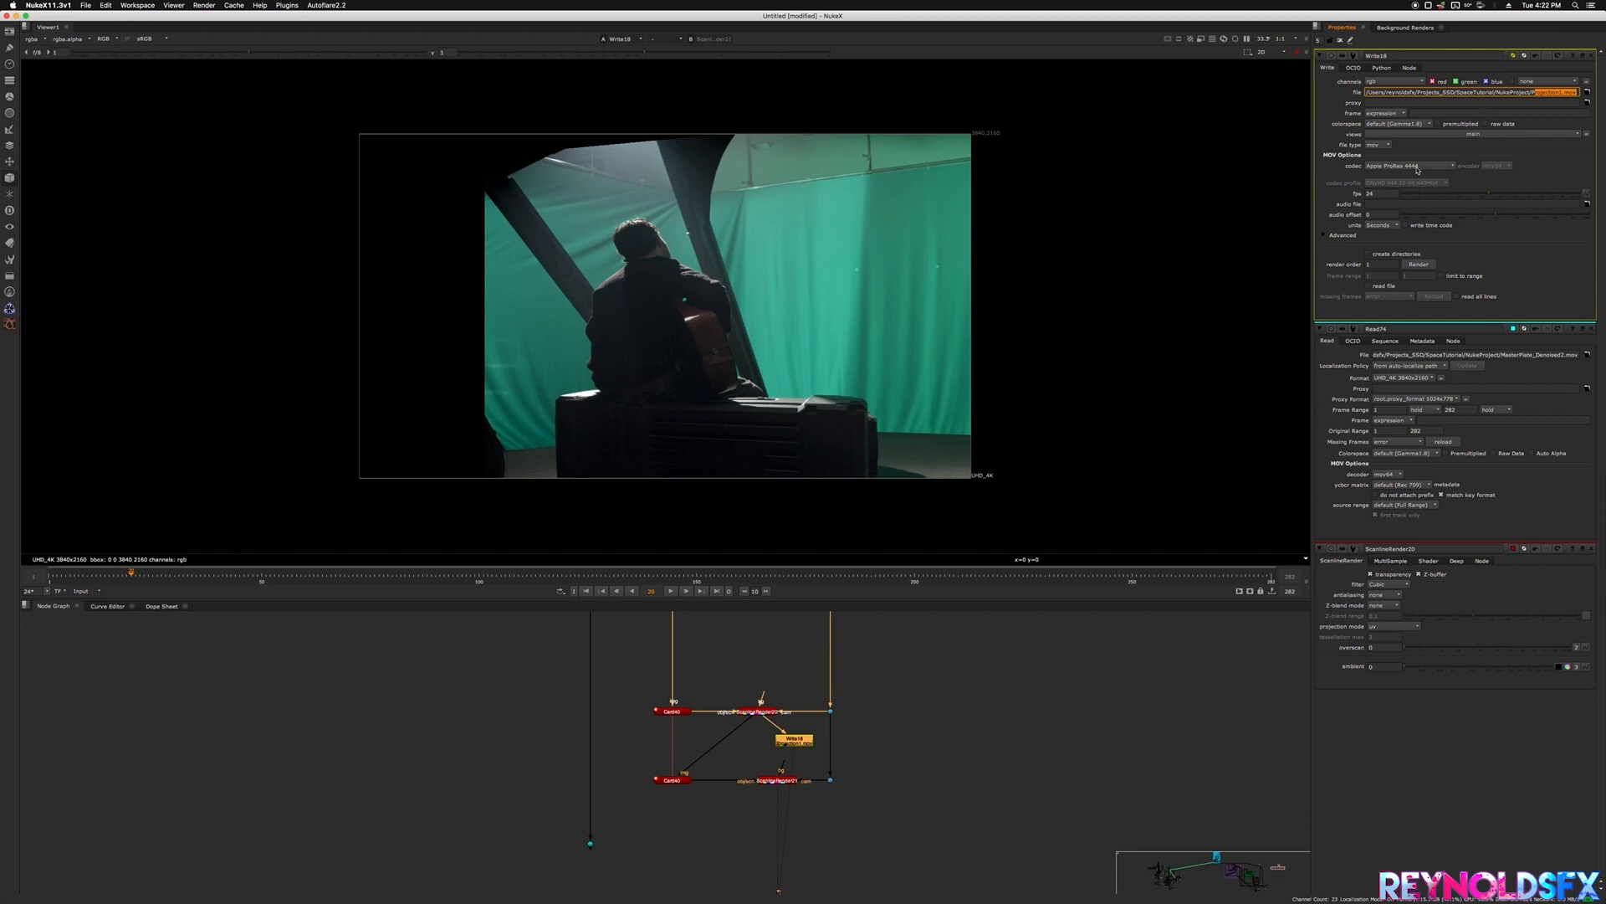
# - Keep Apple ProRes 4444 as the codec and render the Write node over the input frame range 1-282
pyautogui.click(1443, 164)
pyautogui.click(1547, 153)
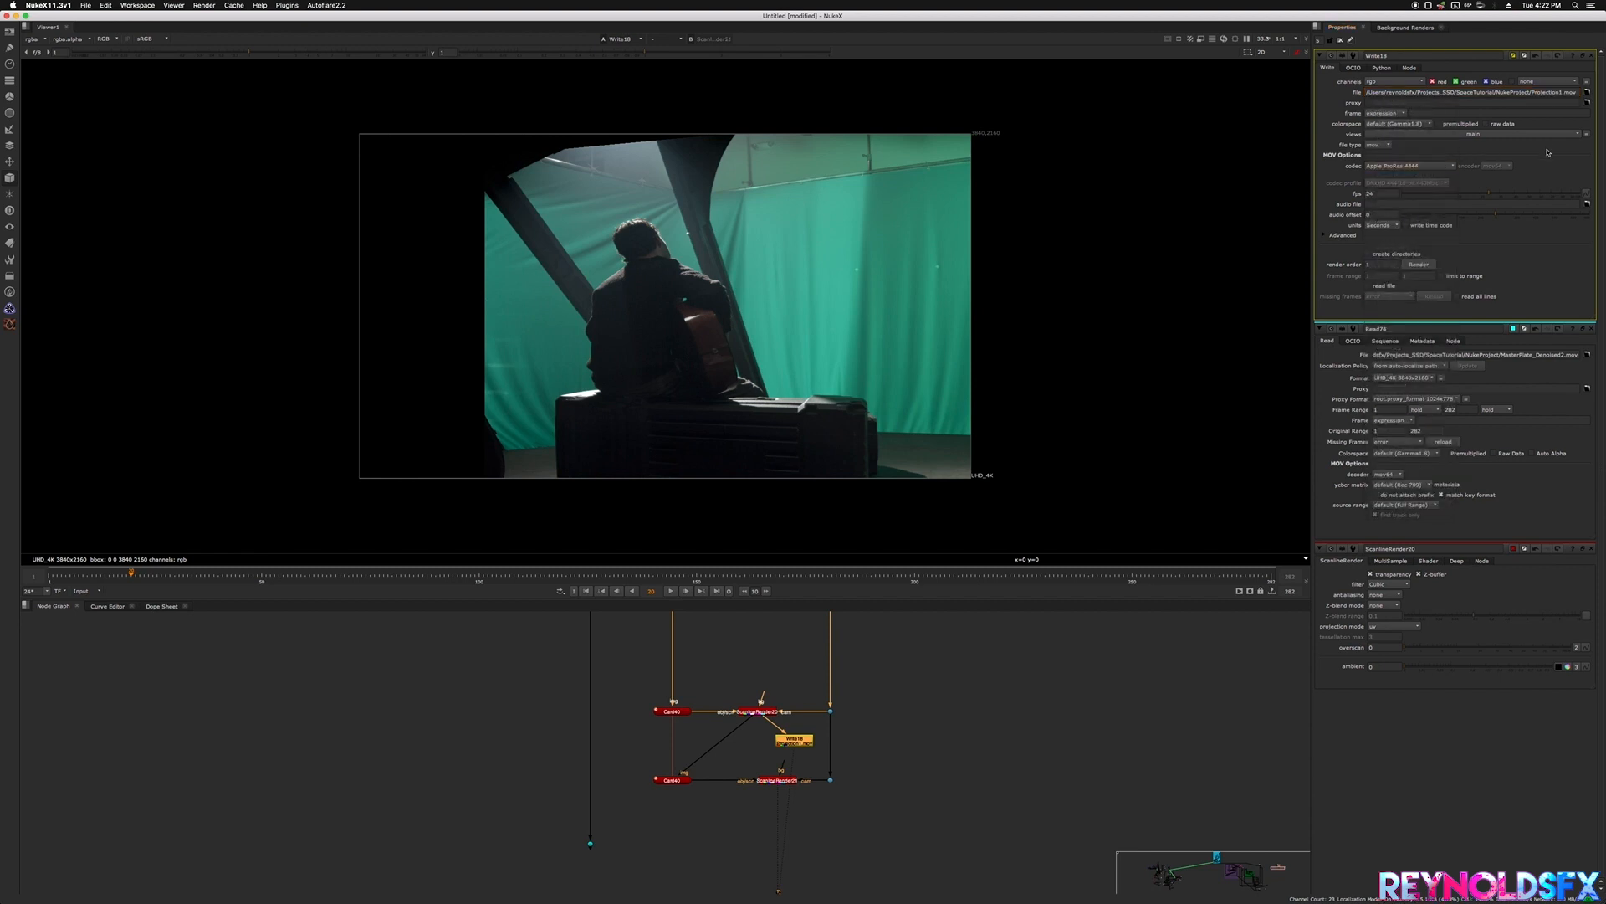
pyautogui.click(1417, 264)
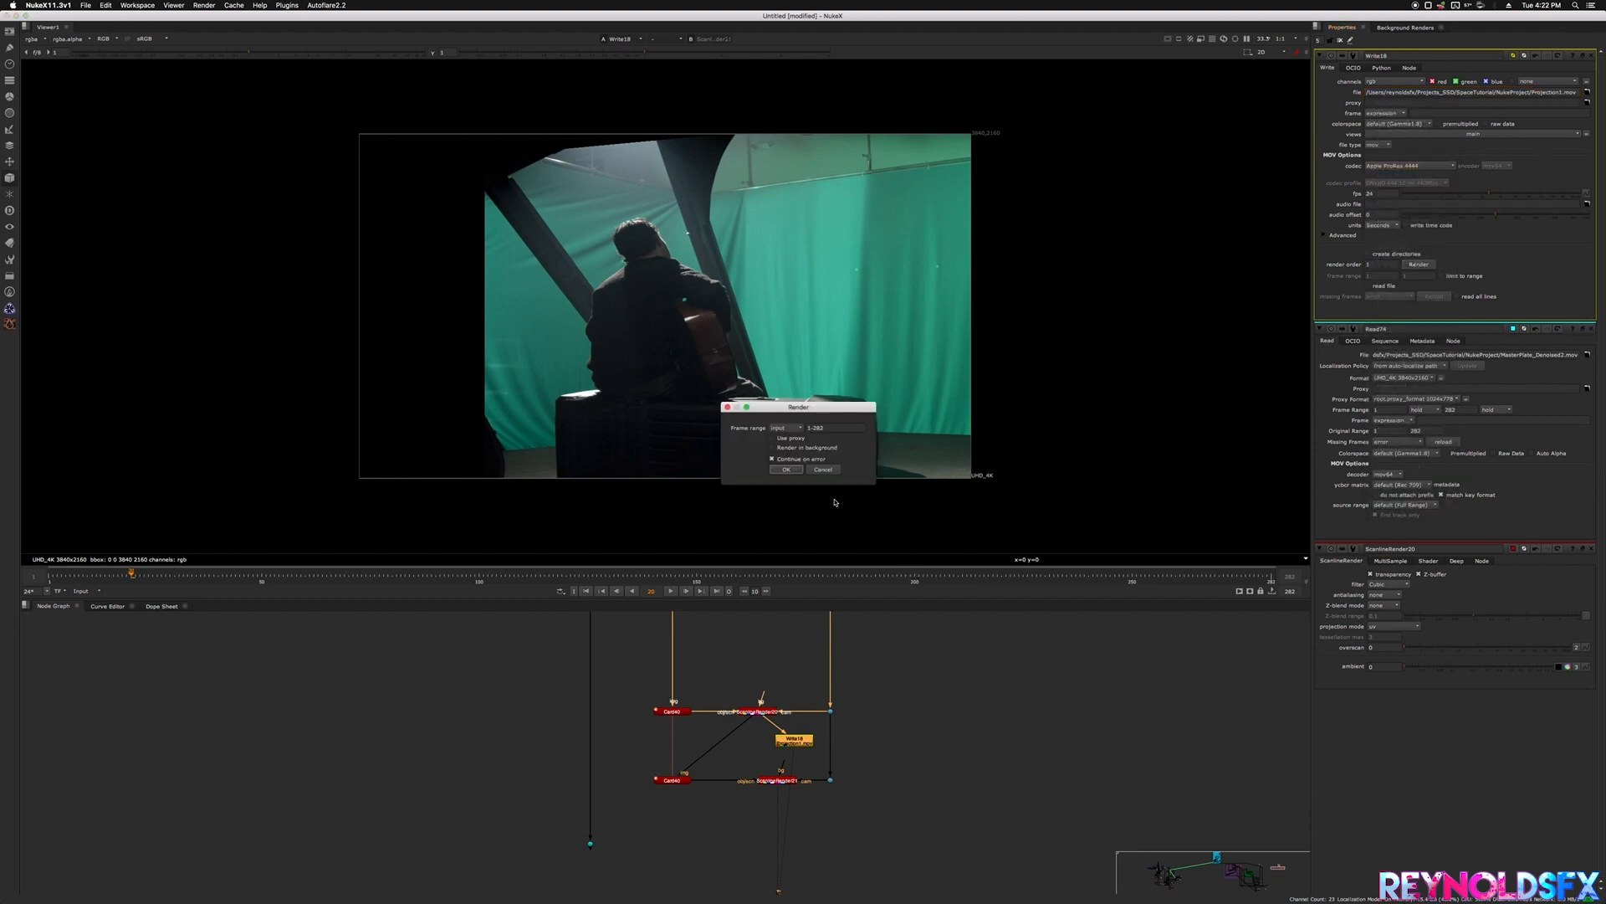
pyautogui.click(788, 469)
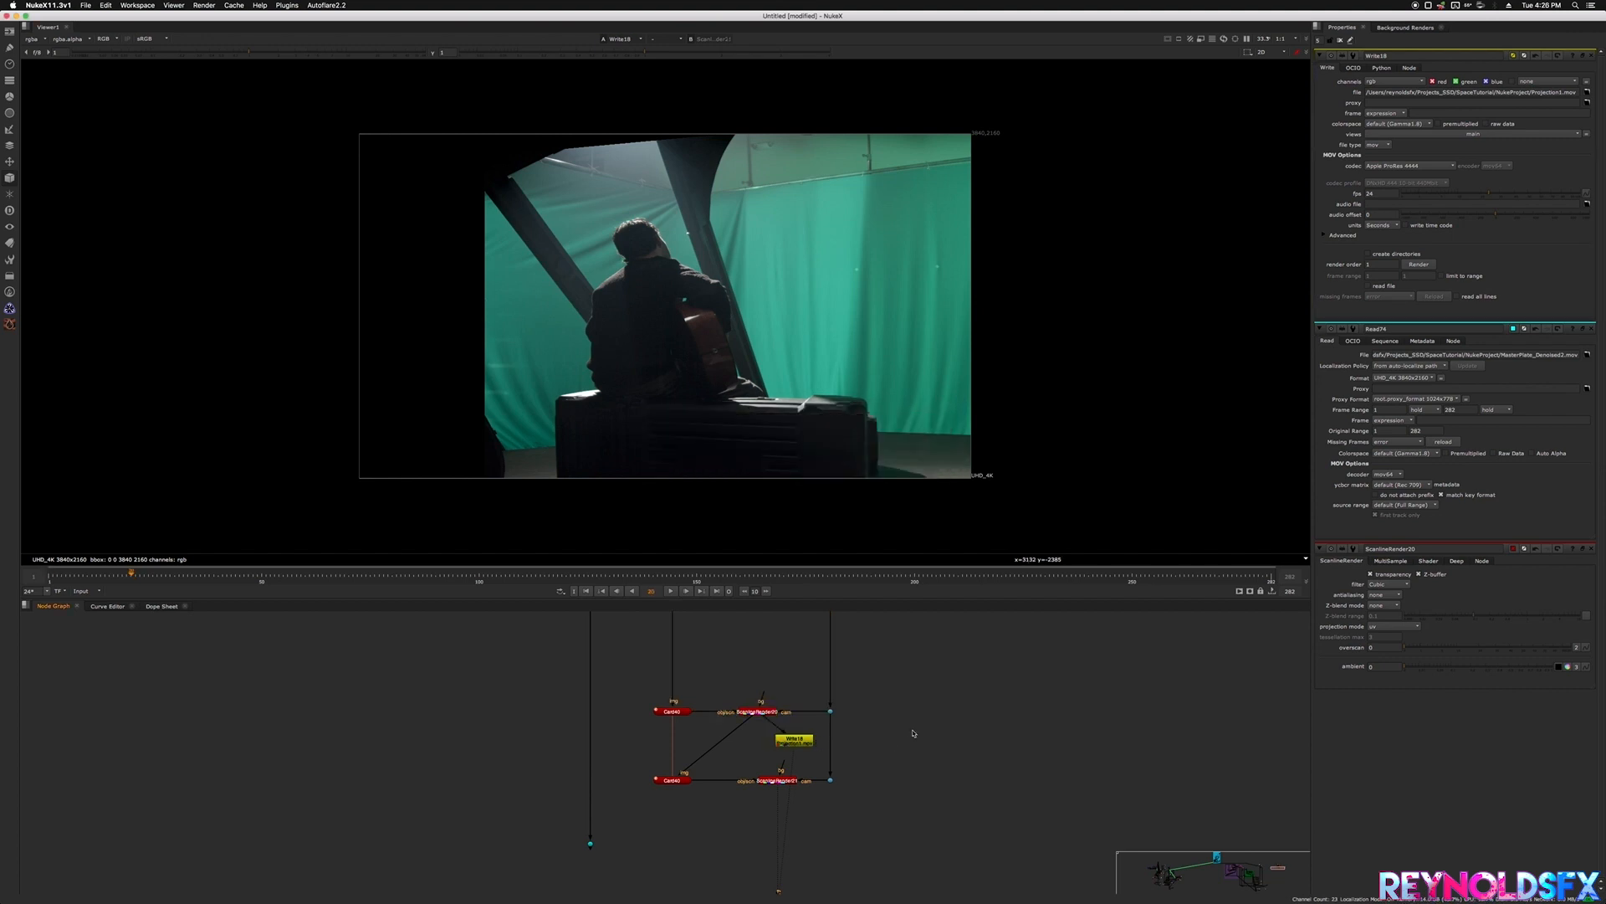
# - Copy the Write node's output path and load the rendered Projection1.mov through a new Read node
pyautogui.moveTo(915, 735); pyautogui.dragTo(859, 751, button='middle')
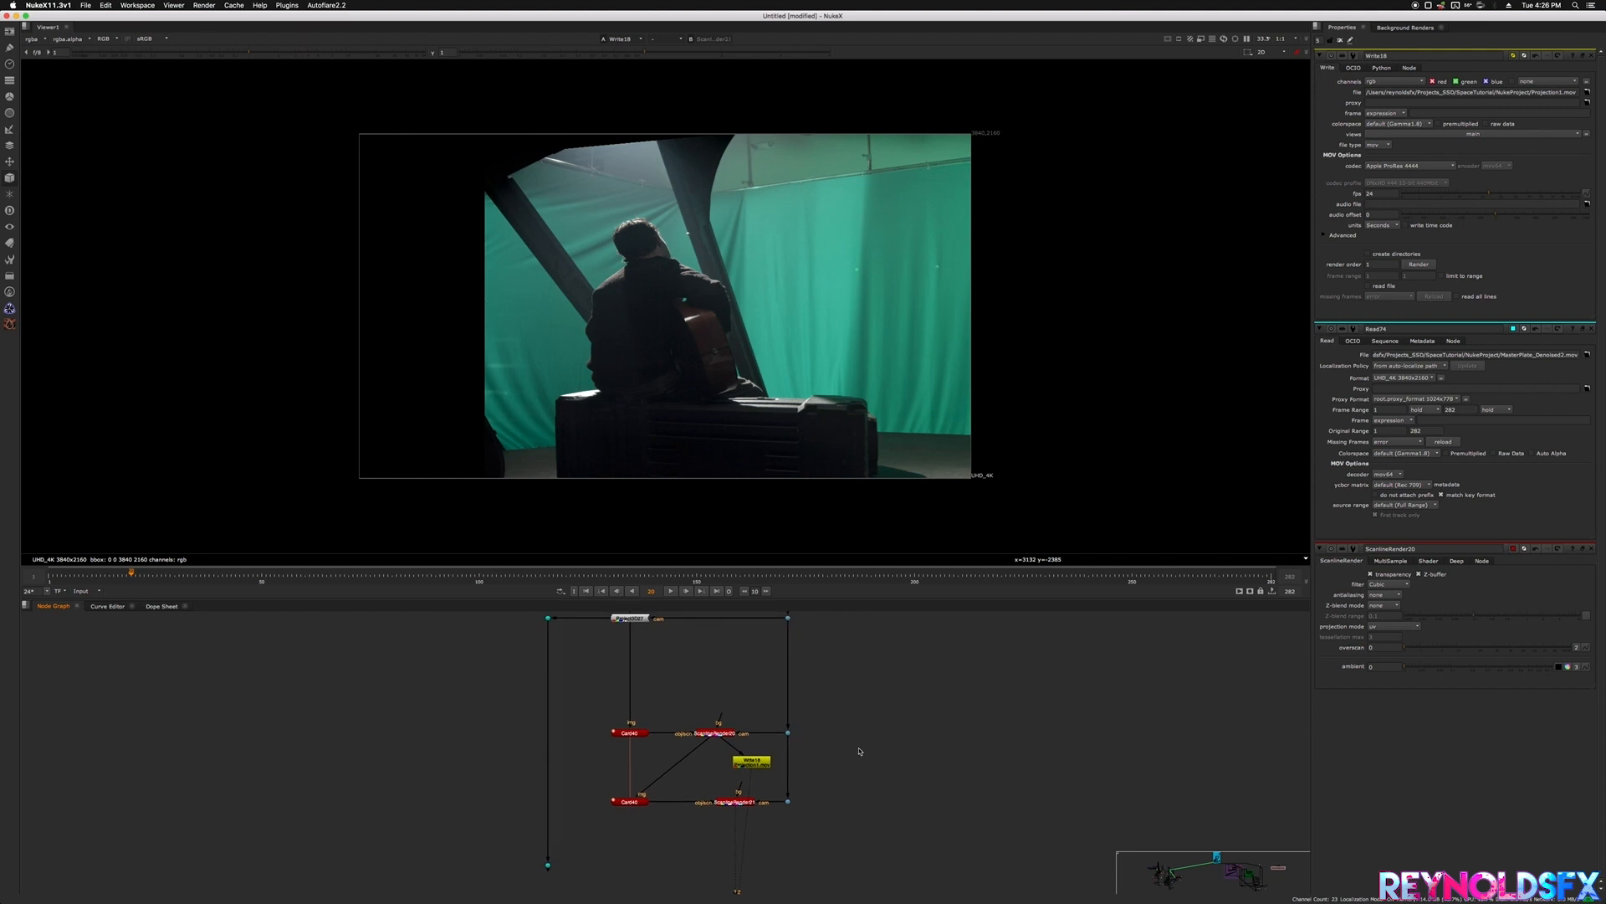
pyautogui.click(750, 764)
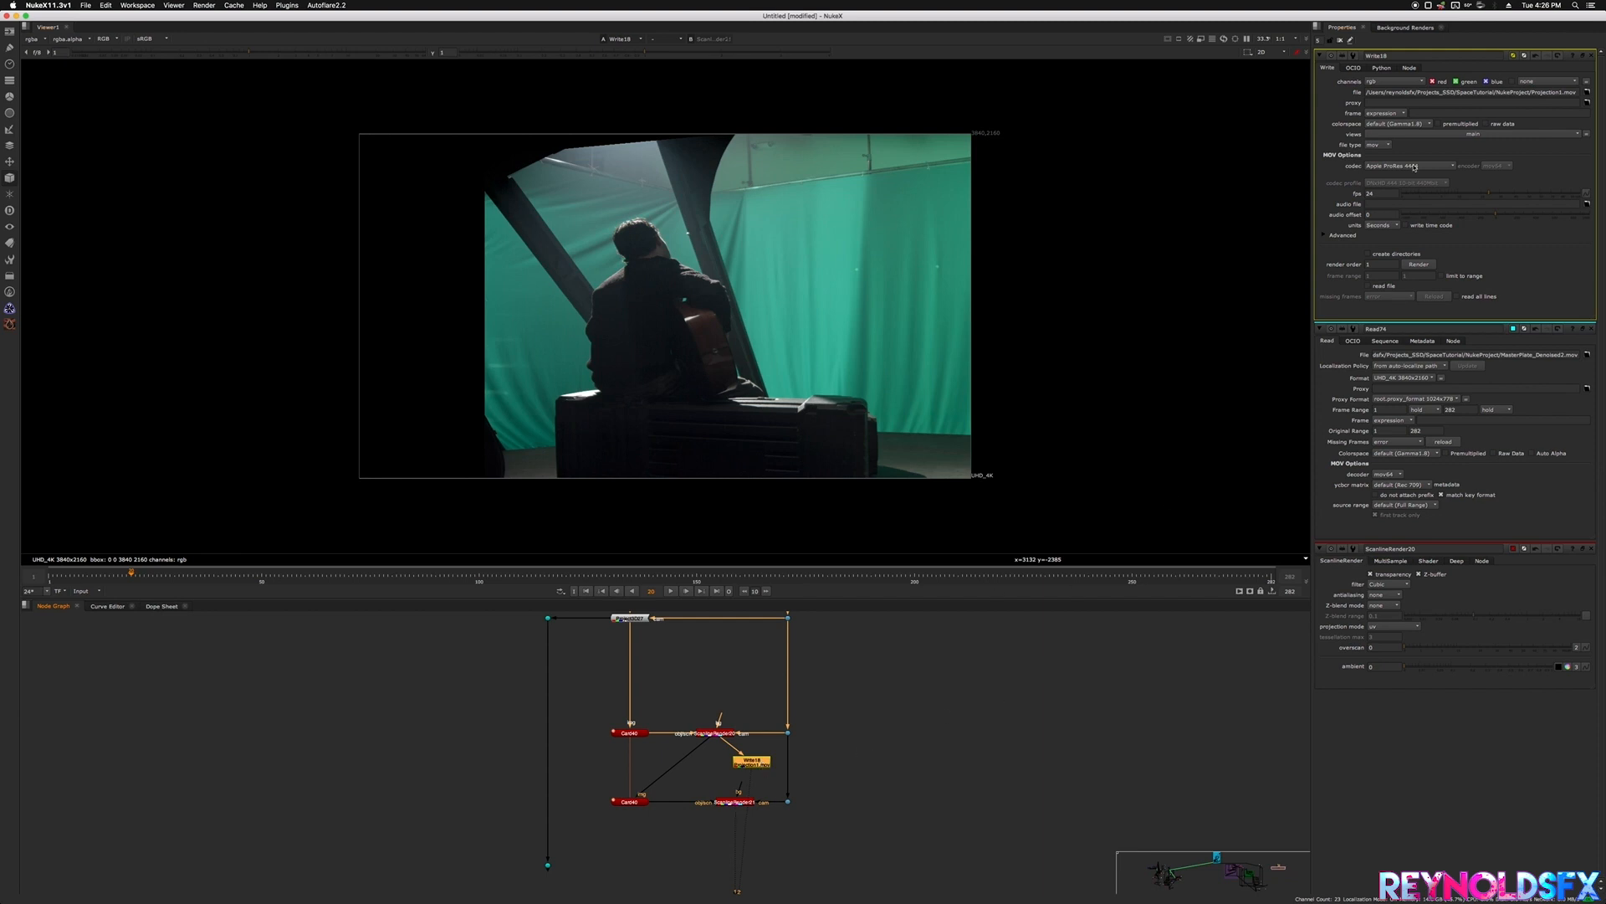
pyautogui.tripleClick(1400, 90)
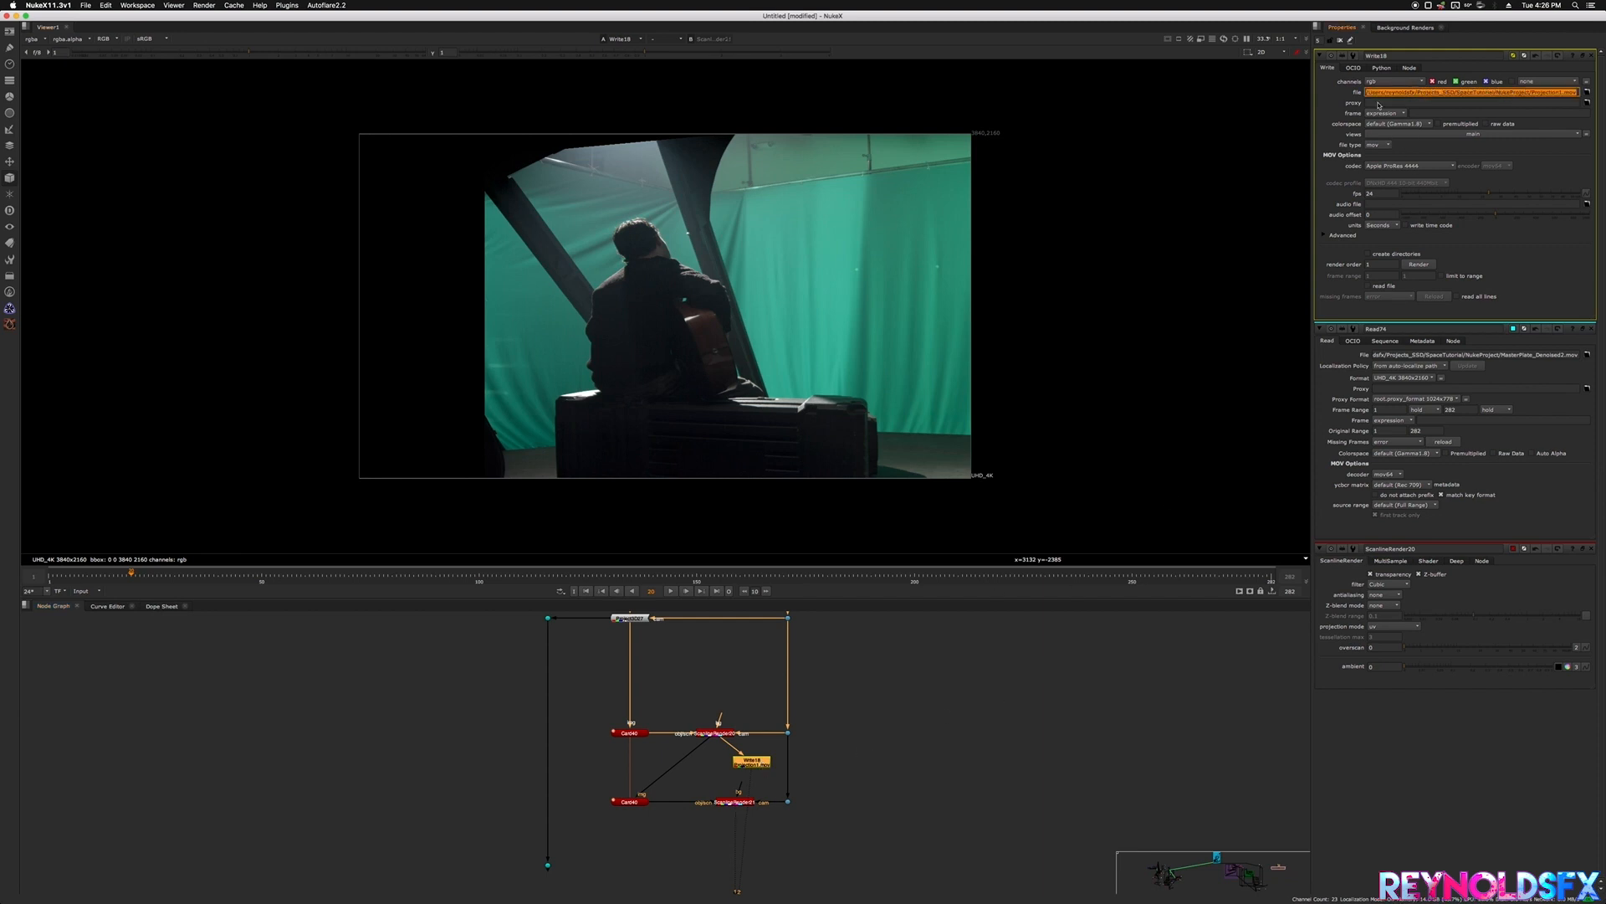
pyautogui.press('super+c')
pyautogui.press('r')
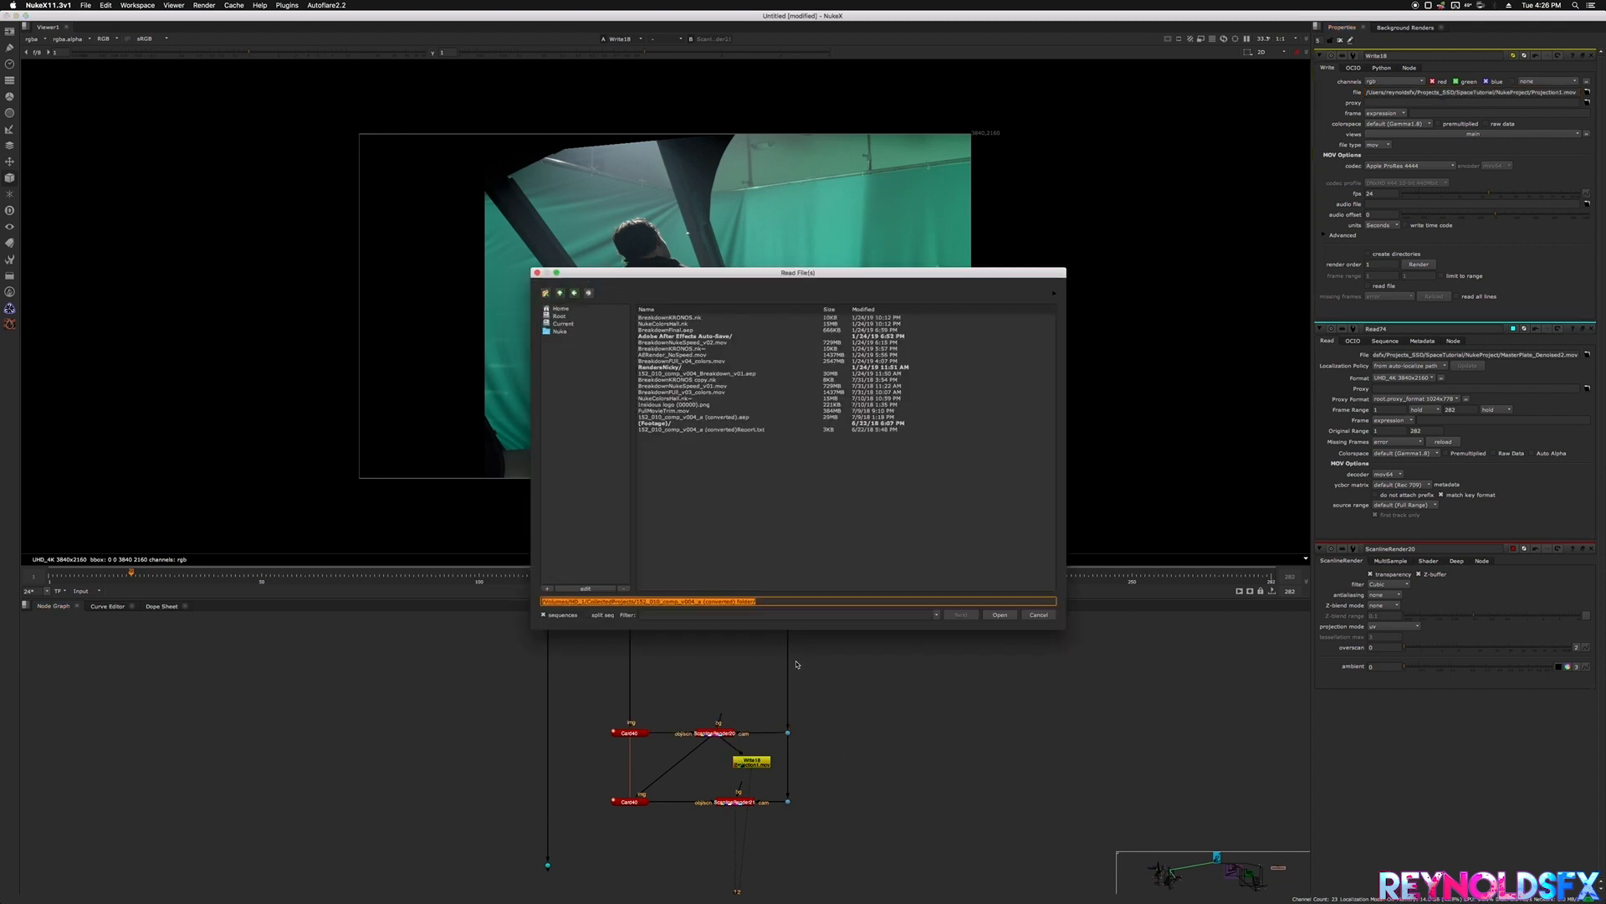
pyautogui.press('super+v')
pyautogui.click(1001, 614)
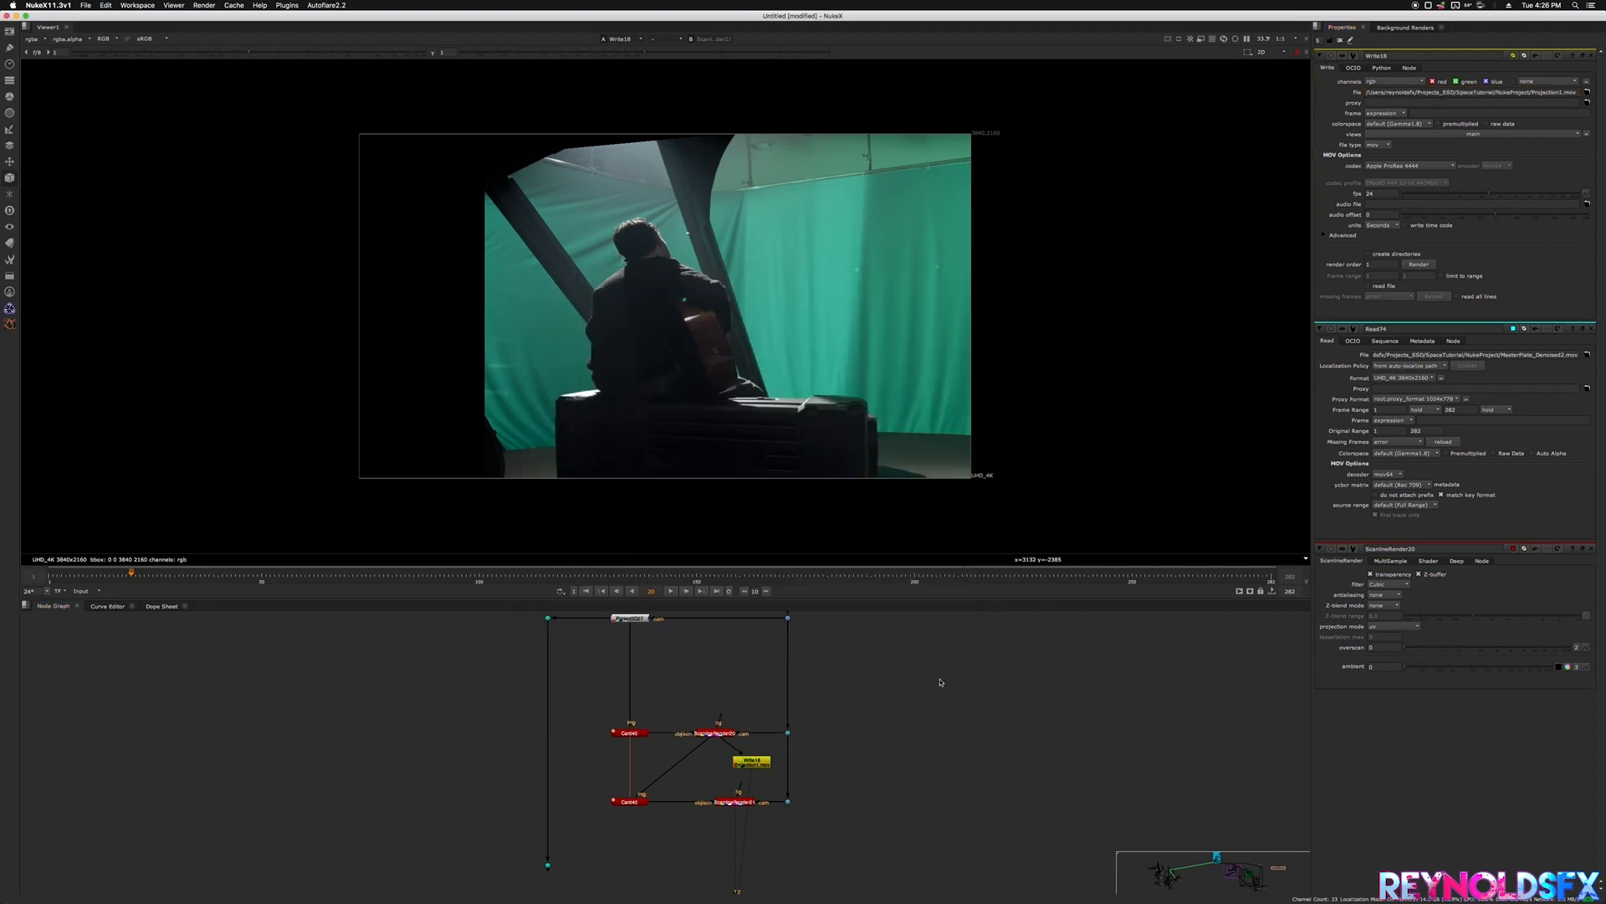
# - Place the Projection1.mov Read node beside the Write node and show it in the viewer
pyautogui.moveTo(849, 750); pyautogui.dragTo(719, 764)
pyautogui.moveTo(815, 753); pyautogui.dragTo(870, 760)
pyautogui.moveTo(725, 763); pyautogui.dragTo(878, 764)
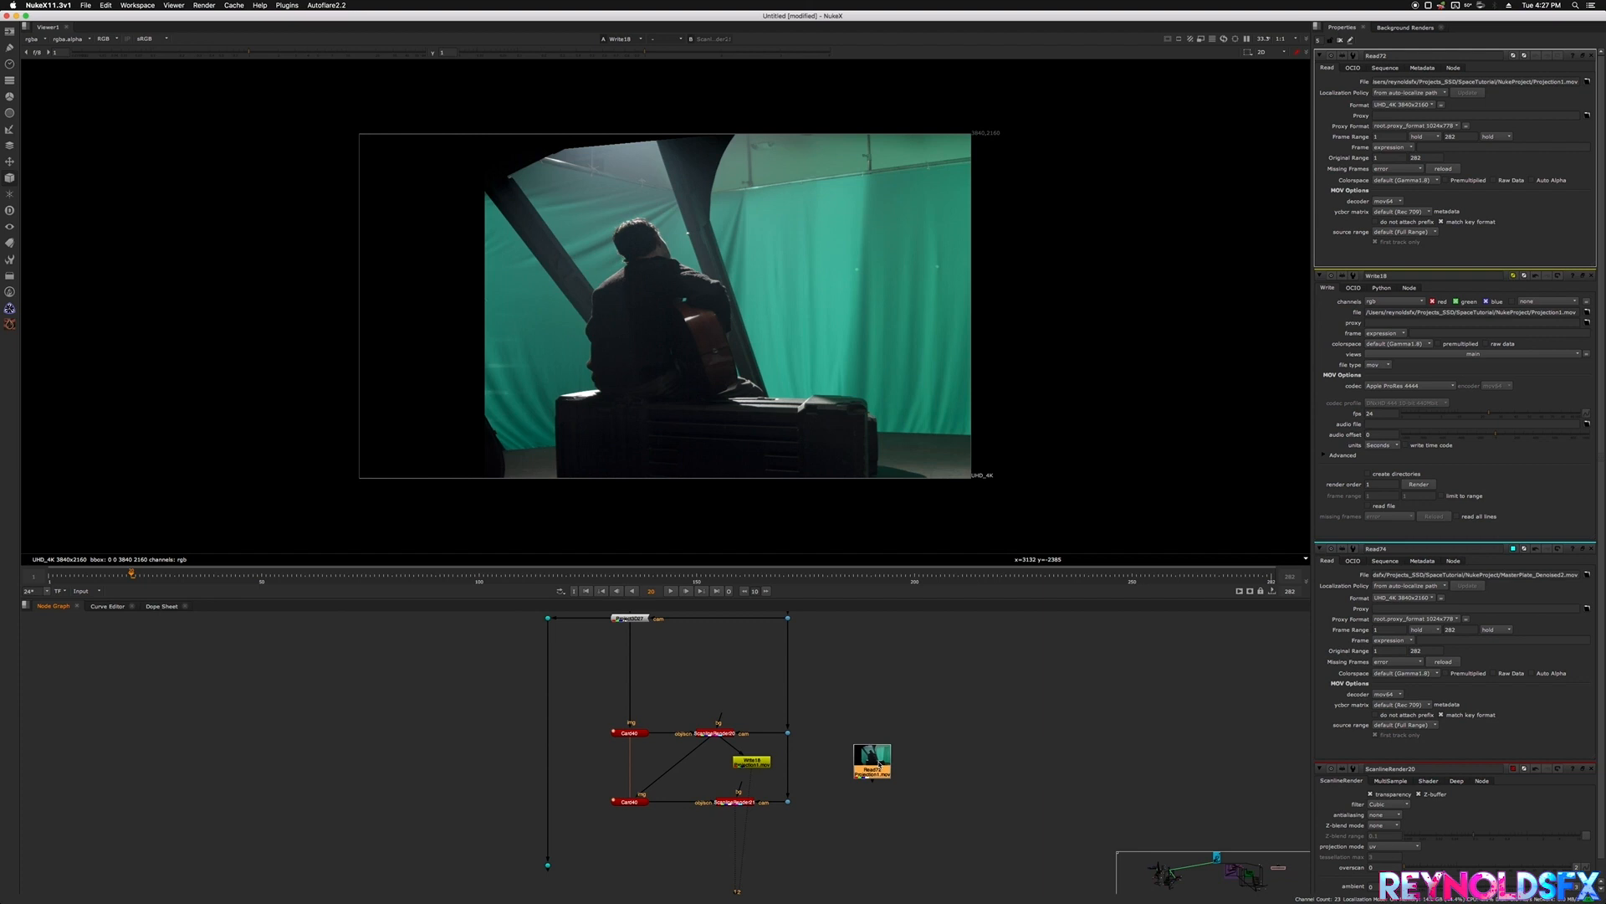
pyautogui.press('1')
pyautogui.moveTo(879, 764); pyautogui.dragTo(710, 773)
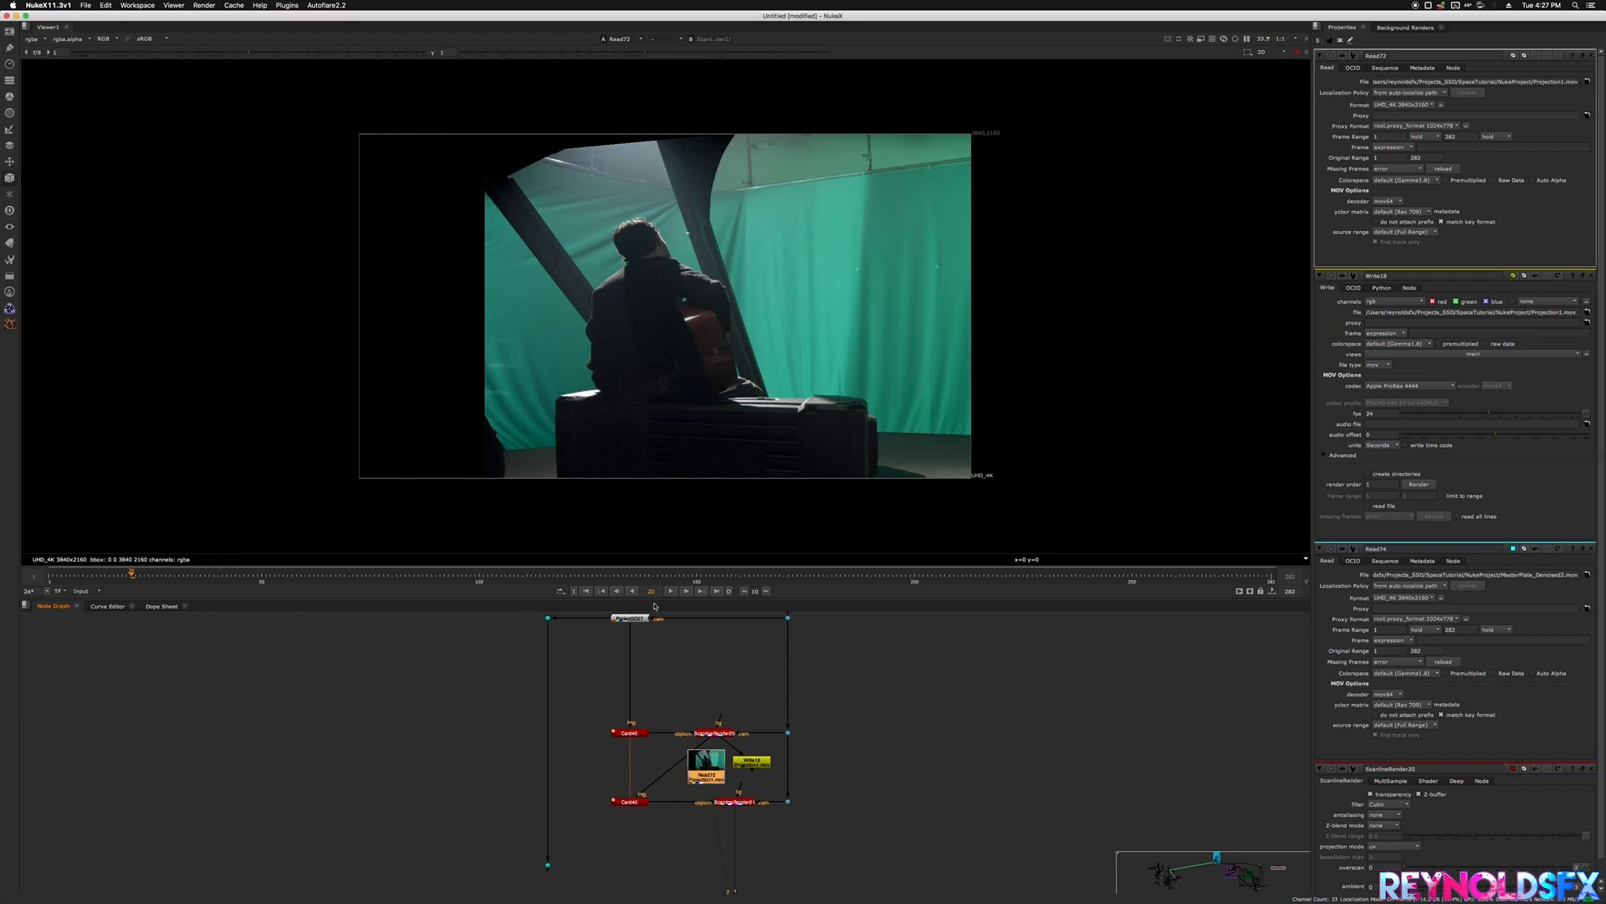
# - Play back and scrub through the pre-rendered Projection1.mov to check its stabilization
pyautogui.click(590, 592)
pyautogui.click(671, 592)
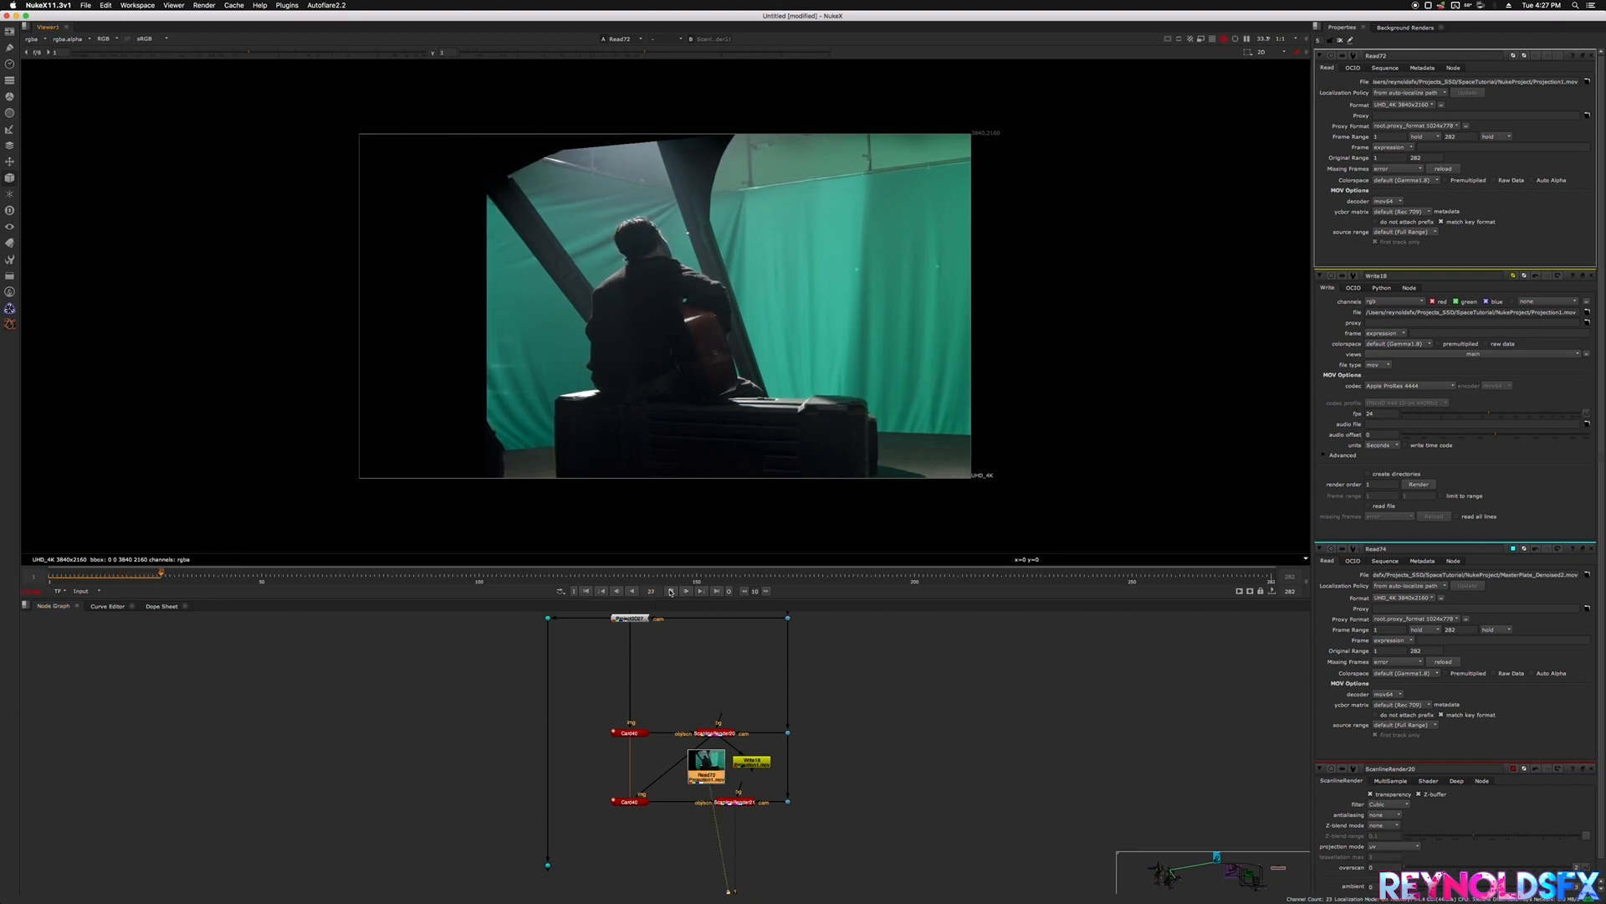
pyautogui.click(216, 575)
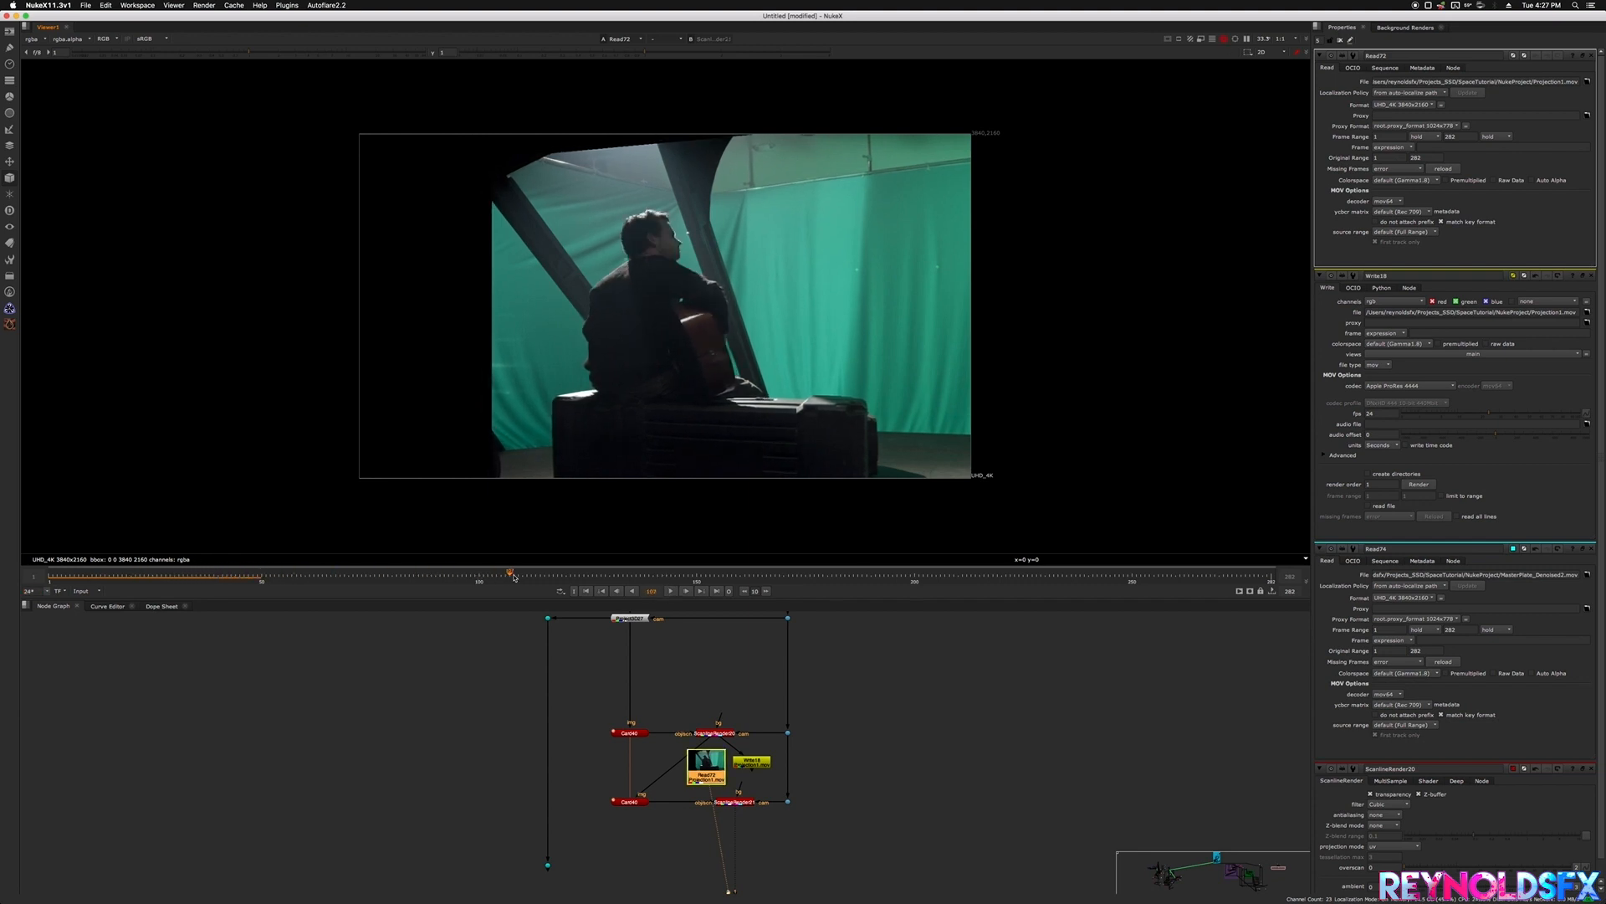
pyautogui.click(642, 575)
pyautogui.moveTo(642, 574); pyautogui.dragTo(518, 578)
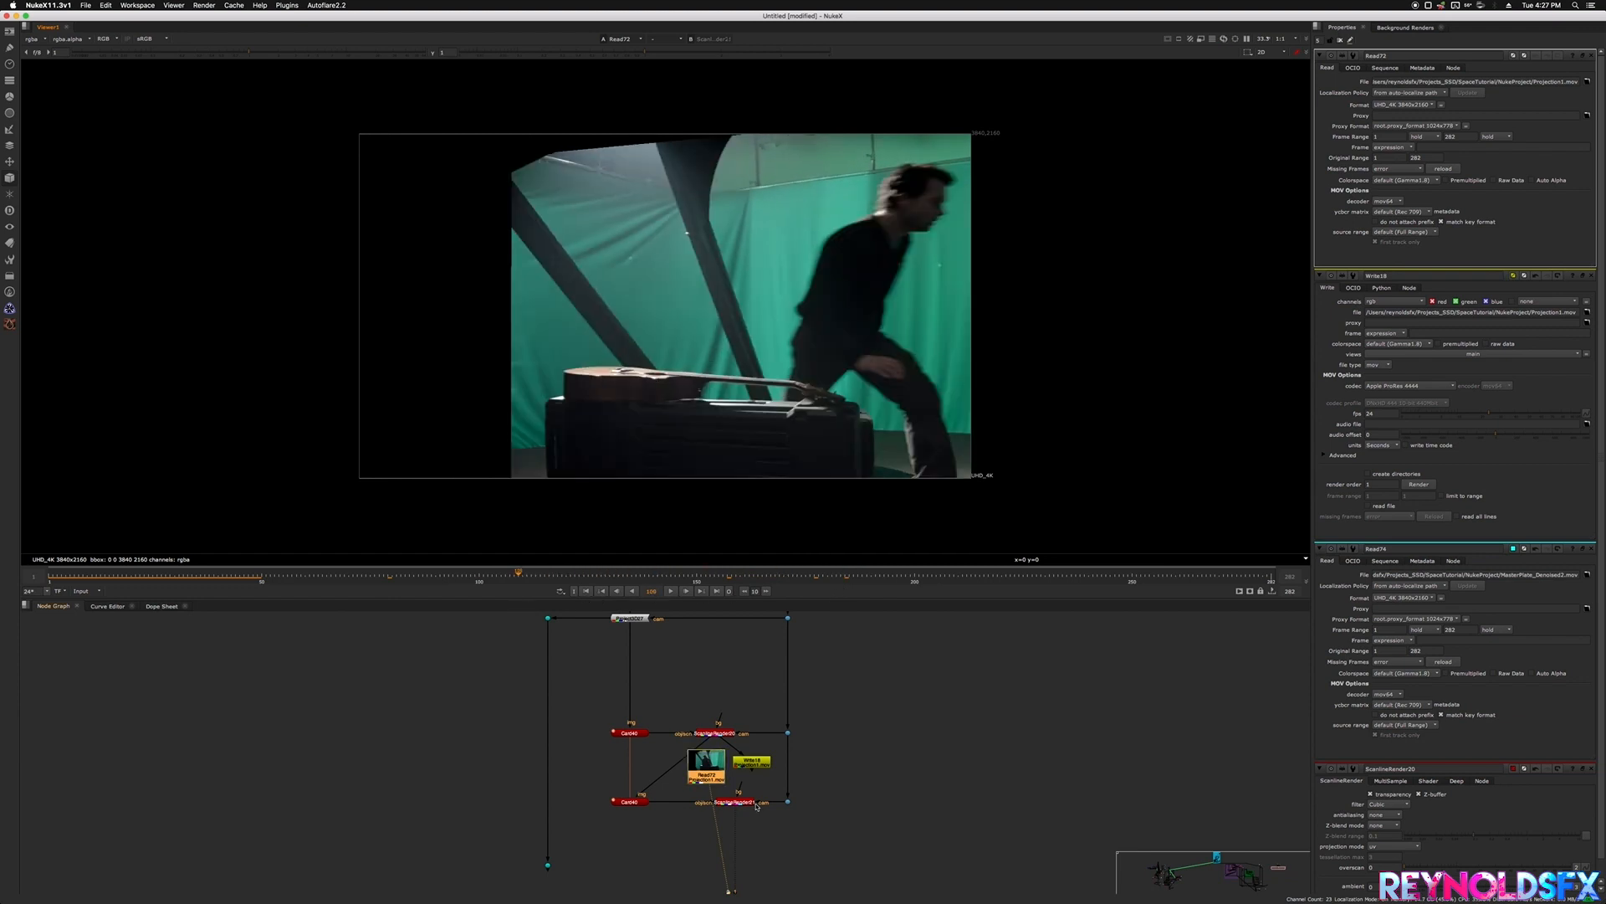
# - Move the Projection1.mov Read node beside the cards and connect a new Roto node to the lower card's img input
pyautogui.moveTo(705, 744); pyautogui.dragTo(701, 742)
pyautogui.scroll(5, 698, 768)
pyautogui.moveTo(703, 772); pyautogui.dragTo(474, 761)
pyautogui.click(756, 826)
pyautogui.click(622, 775)
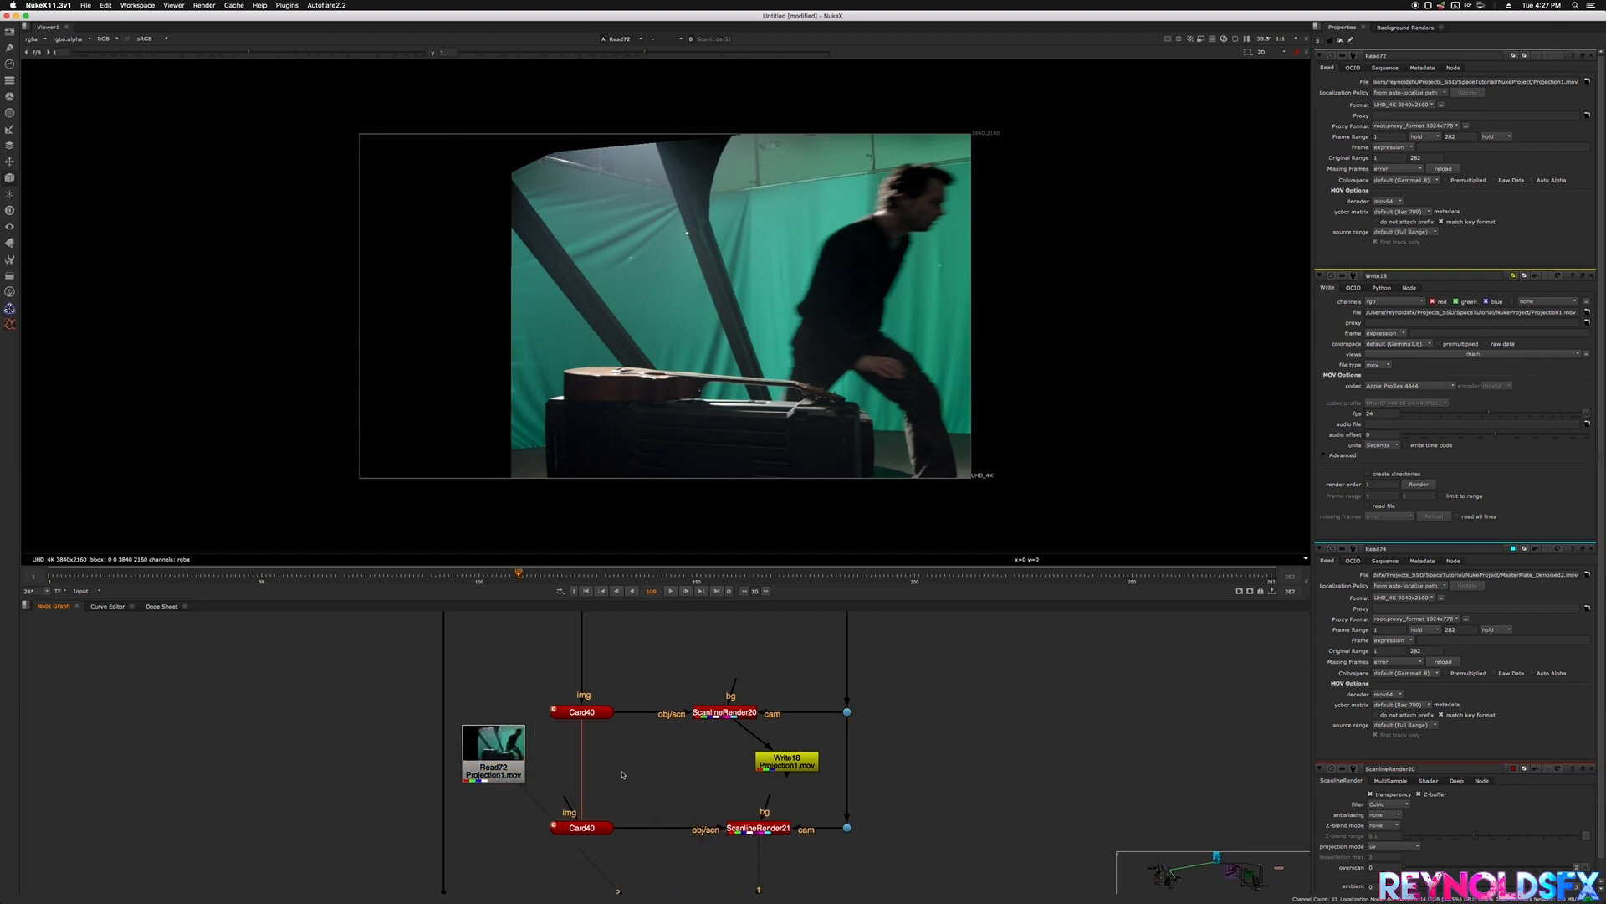
pyautogui.press('o')
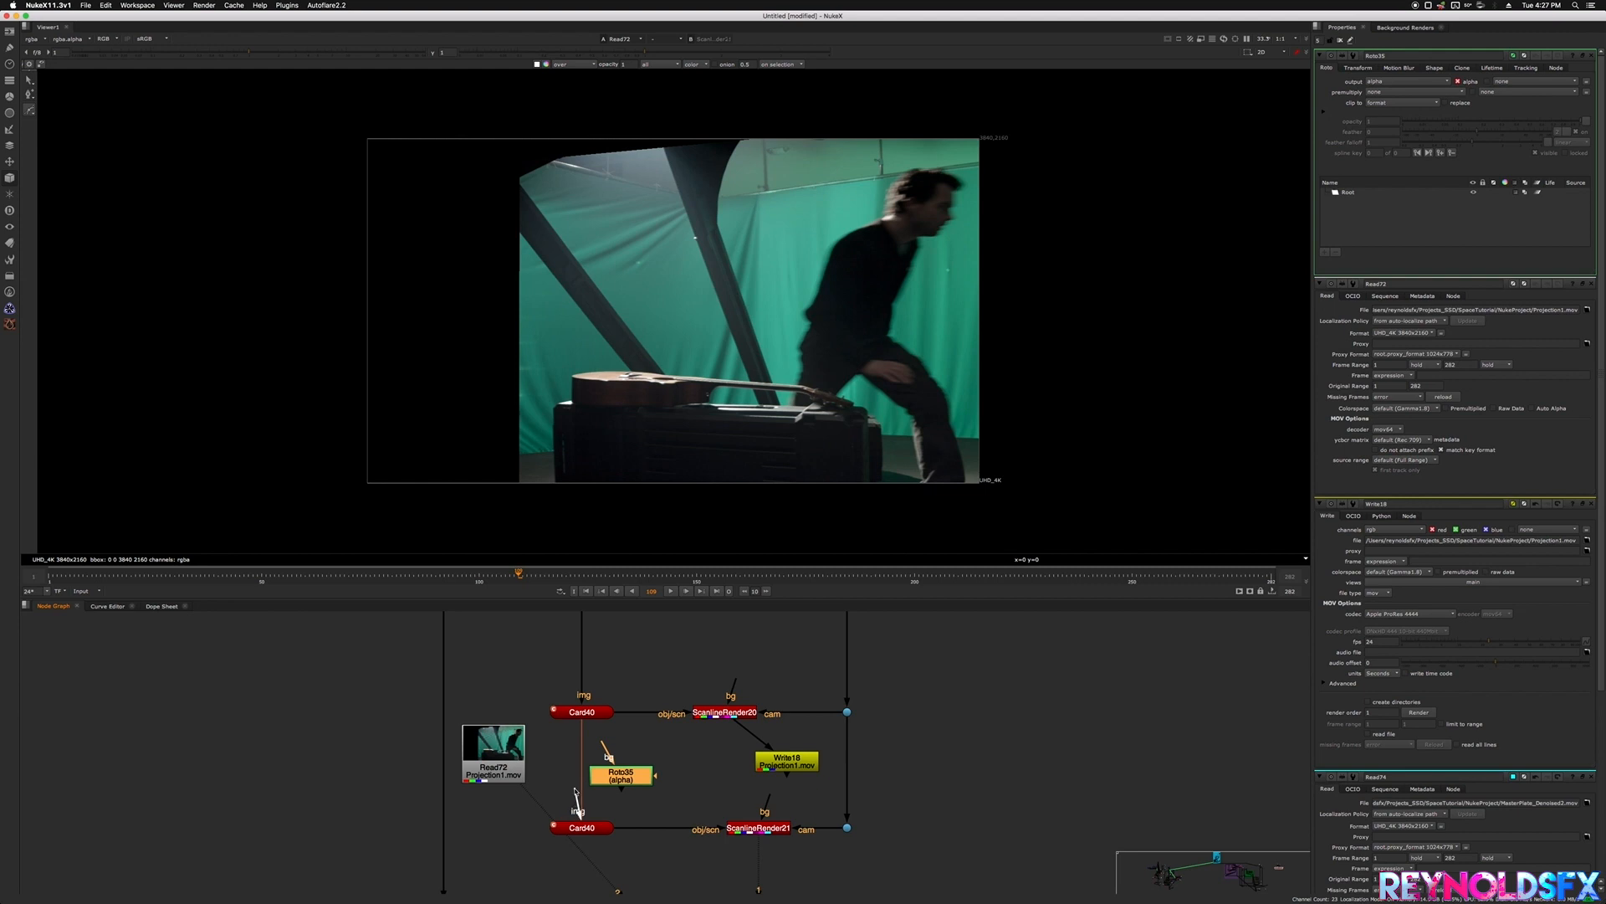
pyautogui.moveTo(575, 793); pyautogui.dragTo(636, 780)
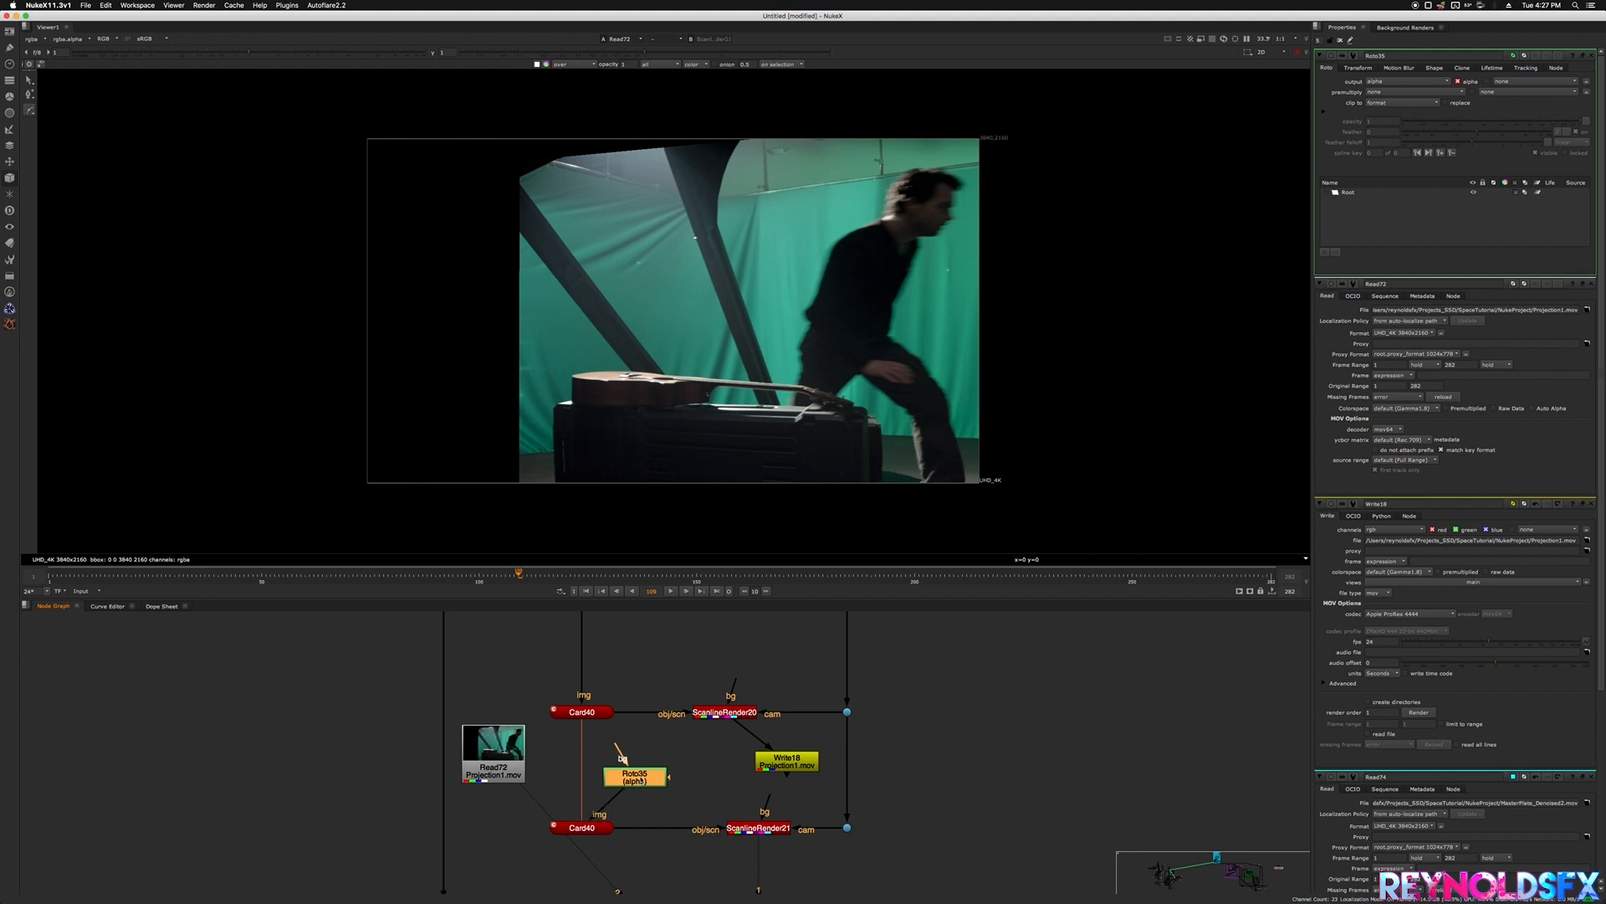
pyautogui.click(591, 829)
pyautogui.click(630, 781)
# - Draw a closed four-point Bezier roto shape over the upper-left window area of the stabilized footage, between the two dark struts
pyautogui.scroll(3, 544, 333)
pyautogui.click(548, 265)
pyautogui.scroll(-1, 559, 266)
pyautogui.moveTo(558, 265); pyautogui.dragTo(659, 521, button='middle')
pyautogui.moveTo(461, 147); pyautogui.dragTo(495, 300, button='middle')
pyautogui.scroll(2, 495, 300)
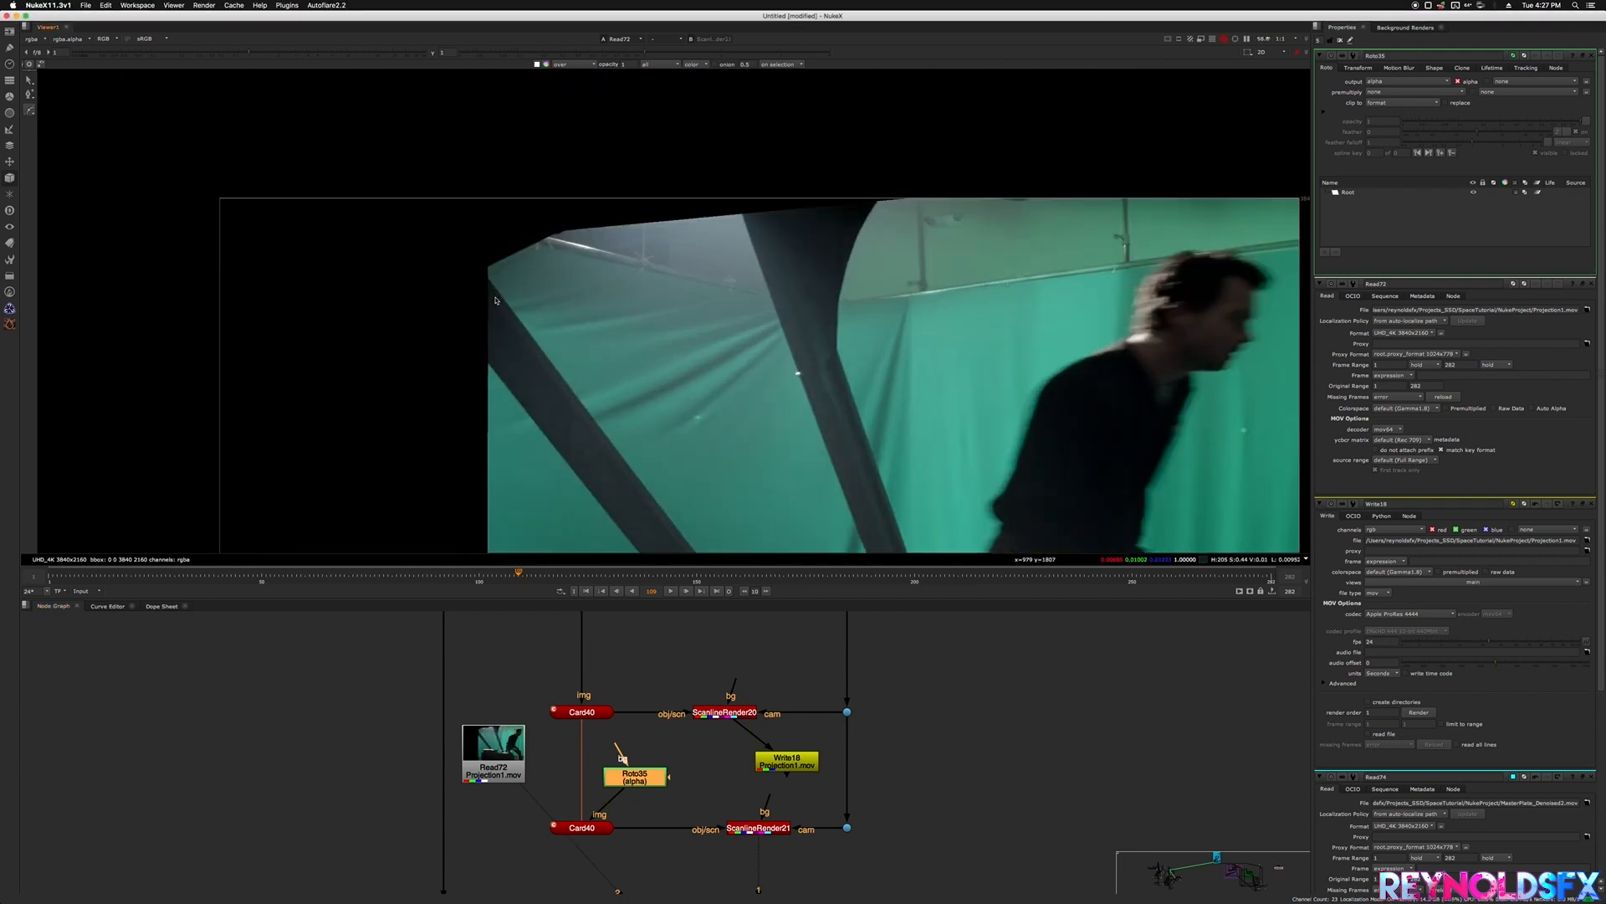
pyautogui.moveTo(477, 260); pyautogui.dragTo(491, 284)
pyautogui.moveTo(566, 384); pyautogui.dragTo(583, 406)
pyautogui.moveTo(775, 353); pyautogui.dragTo(767, 329)
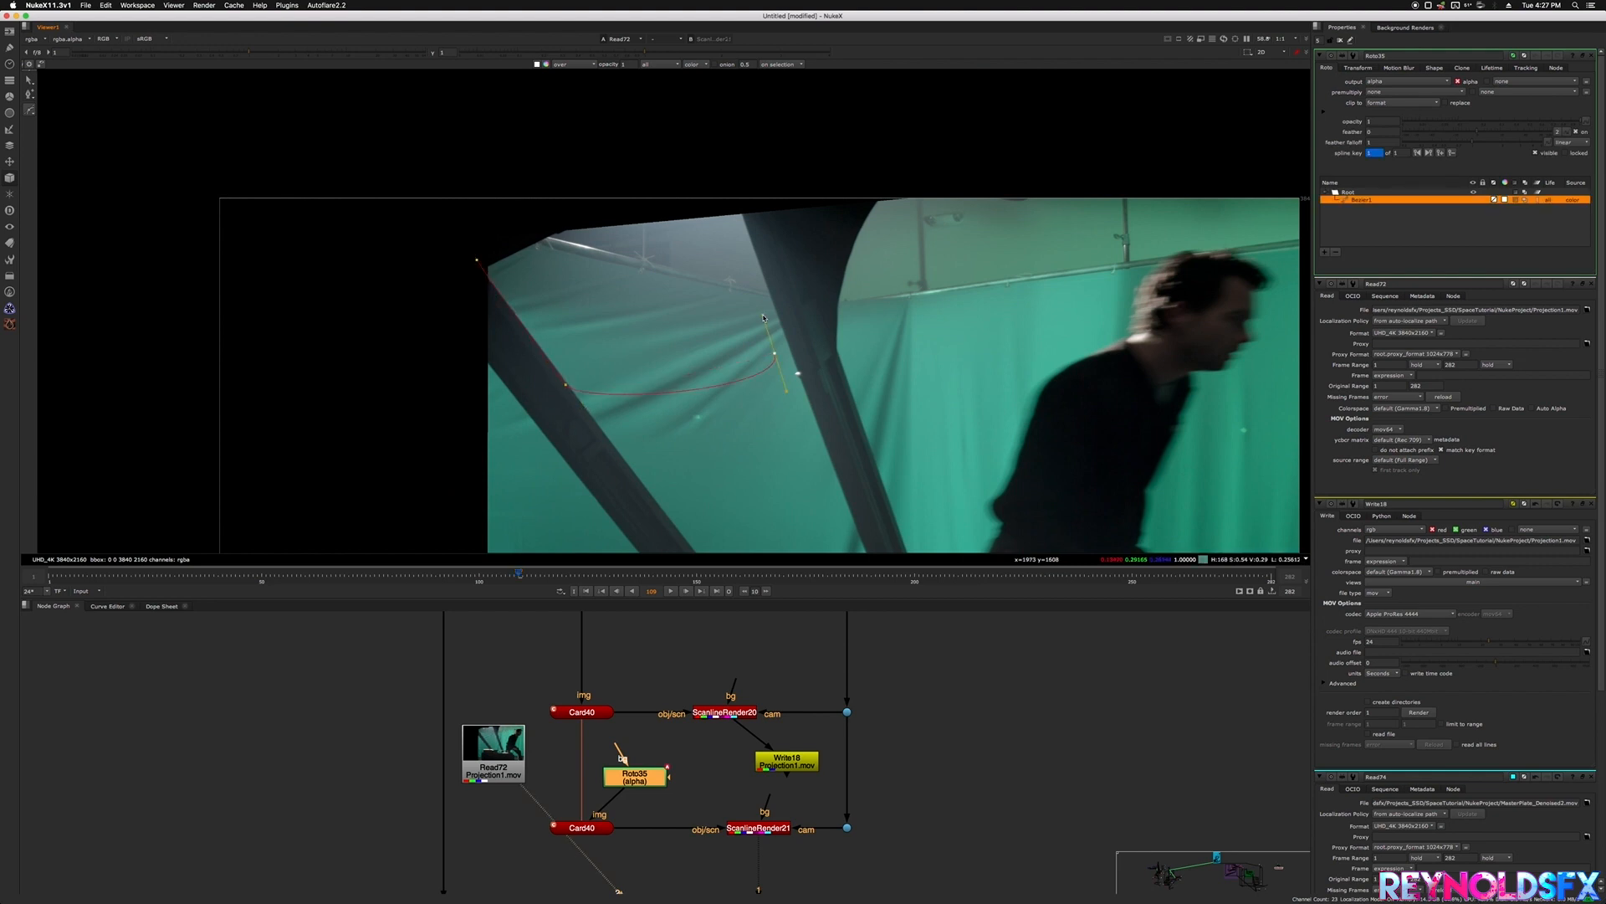
pyautogui.moveTo(684, 186); pyautogui.dragTo(663, 184)
pyautogui.click(479, 262)
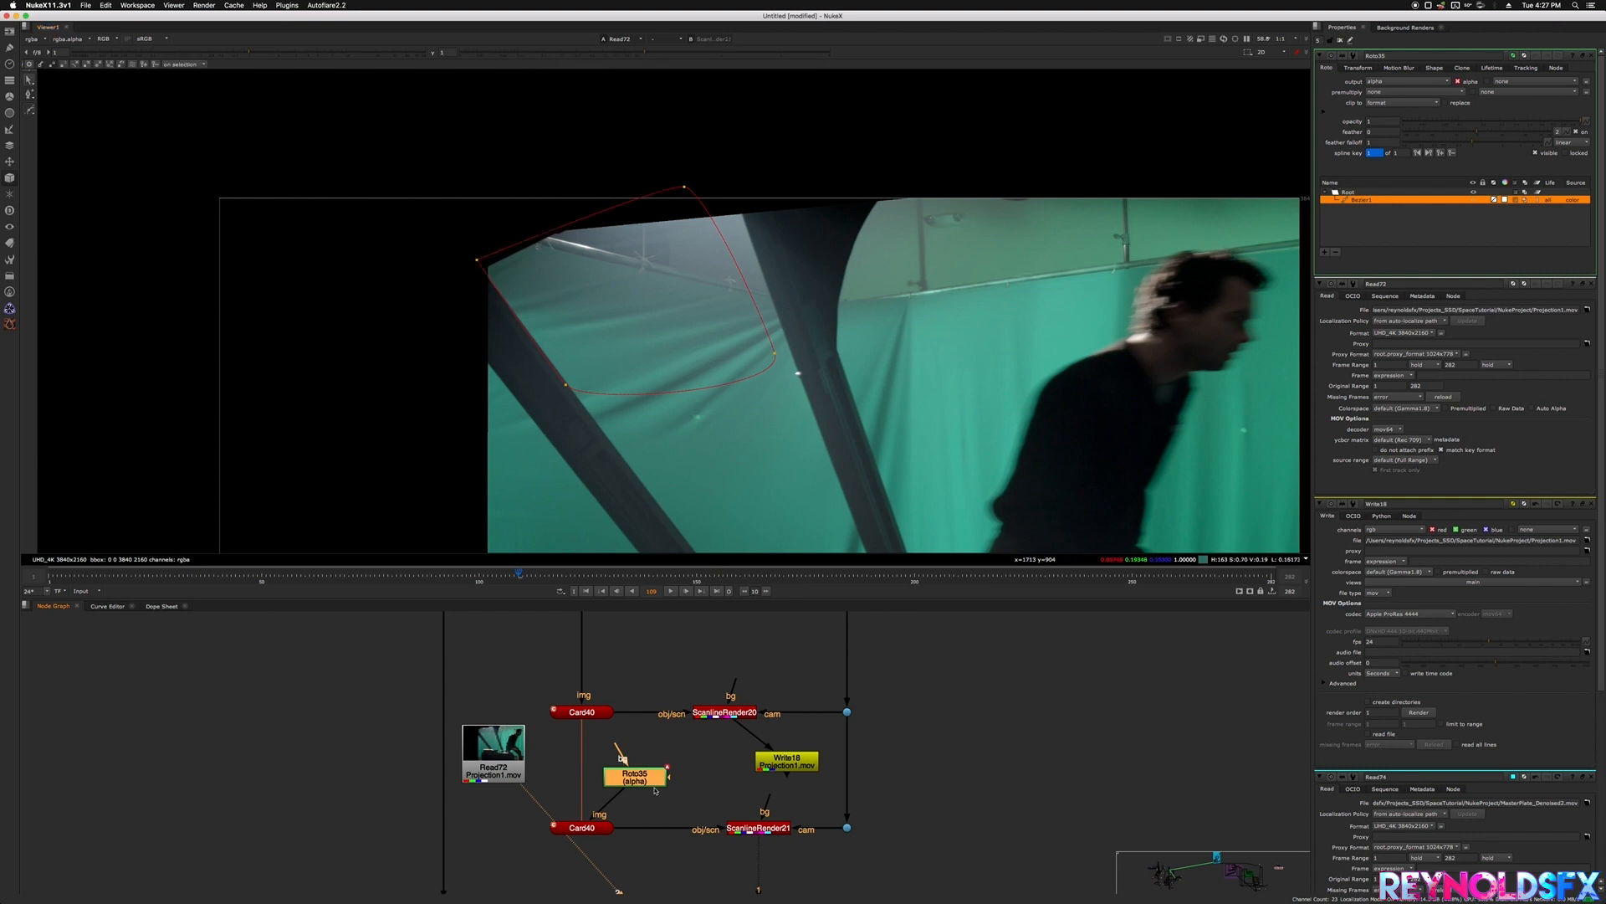
# - View the Roto node's output and set its premultiply option to alpha
pyautogui.click(750, 834)
pyautogui.click(635, 779)
pyautogui.press('2')
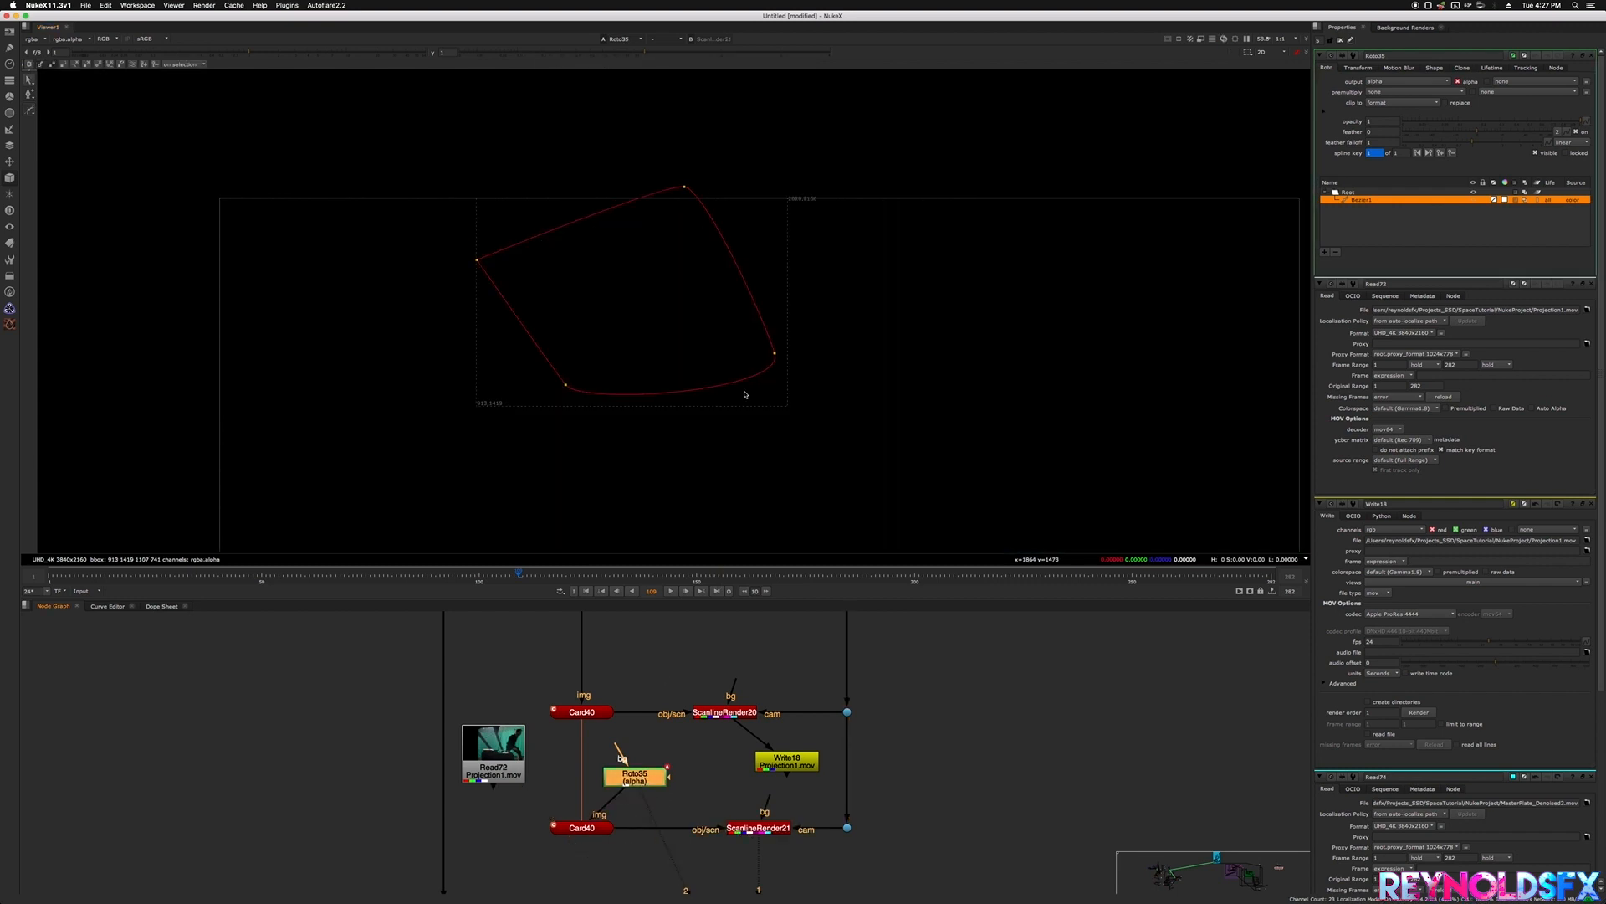
pyautogui.click(1414, 92)
pyautogui.click(1401, 128)
pyautogui.click(650, 758)
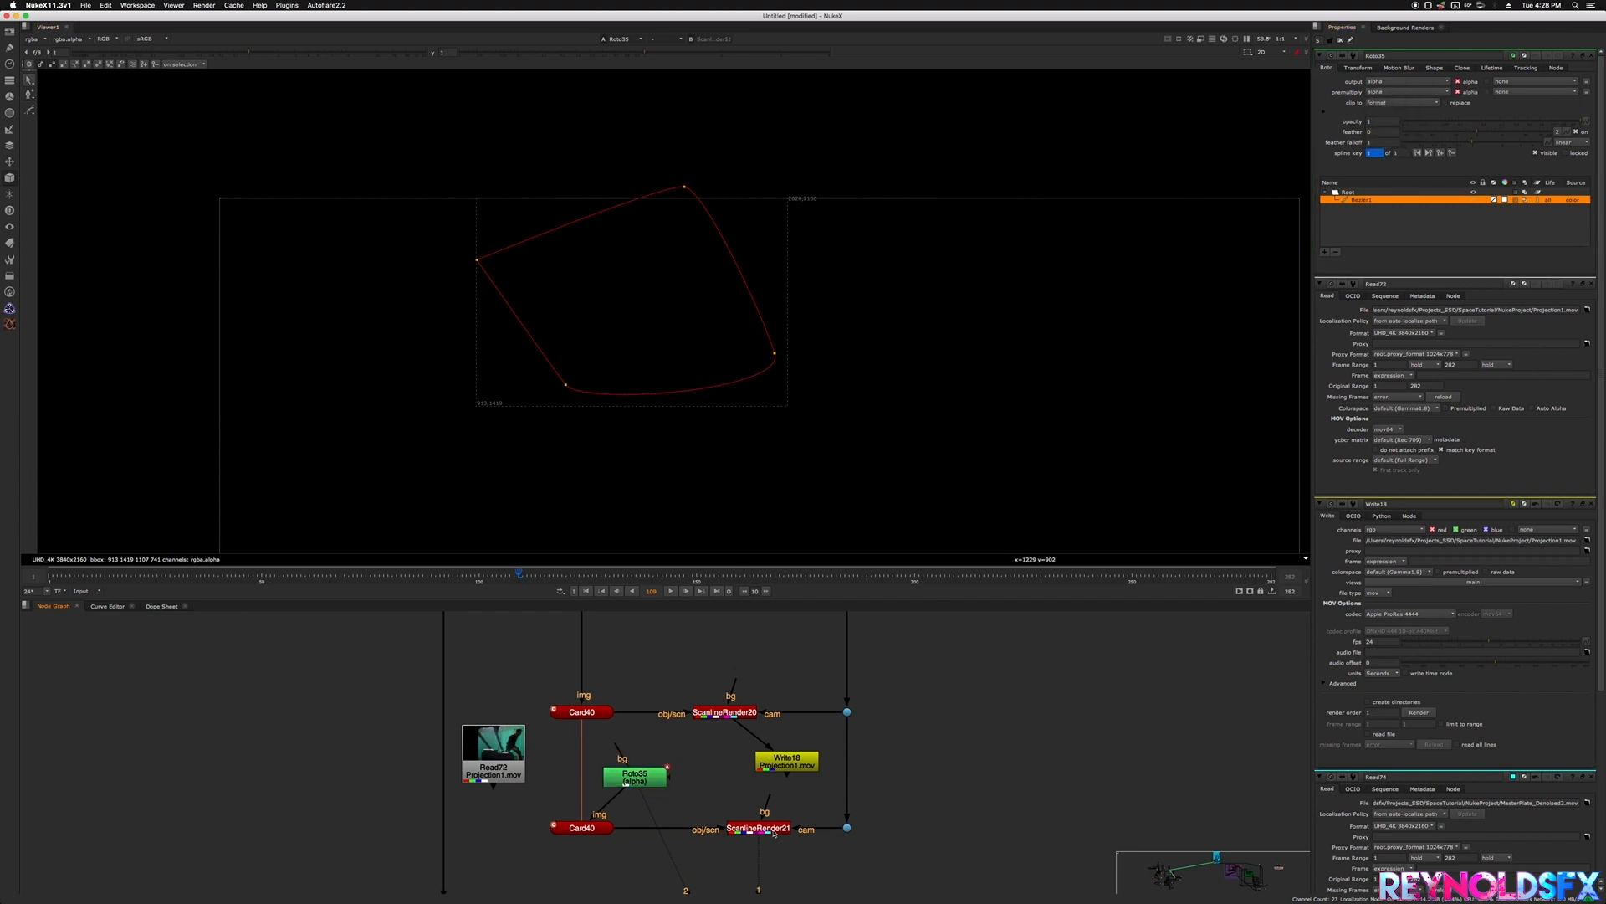
# - View the lower ScanlineRender and display its alpha channel with the whole frame fitted
pyautogui.click(768, 828)
pyautogui.press('1')
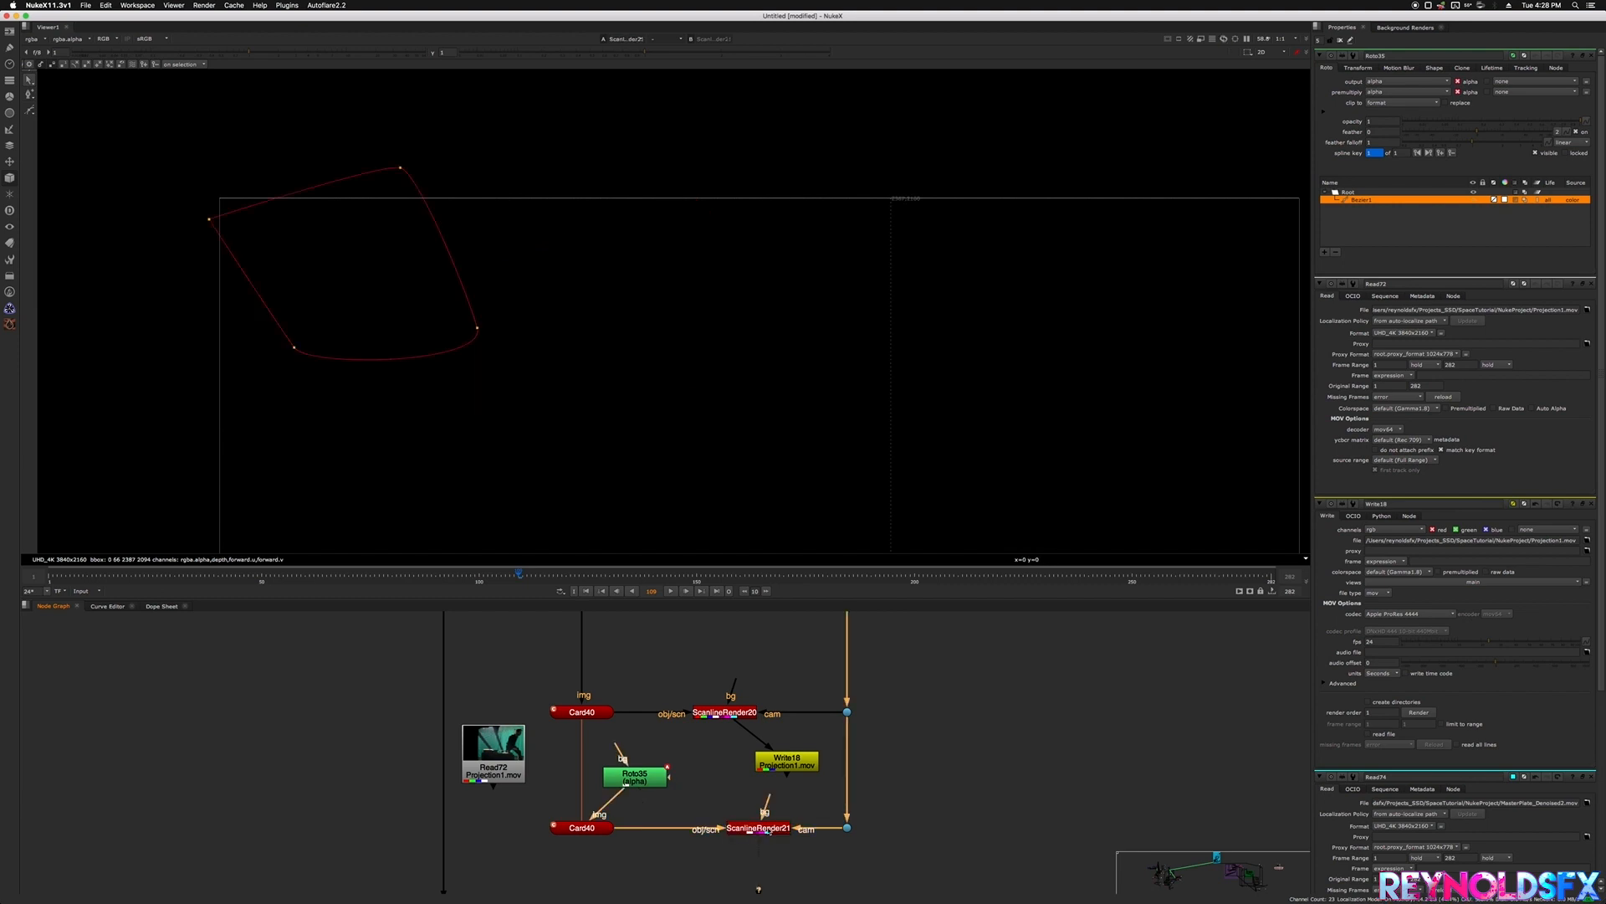
pyautogui.press('f')
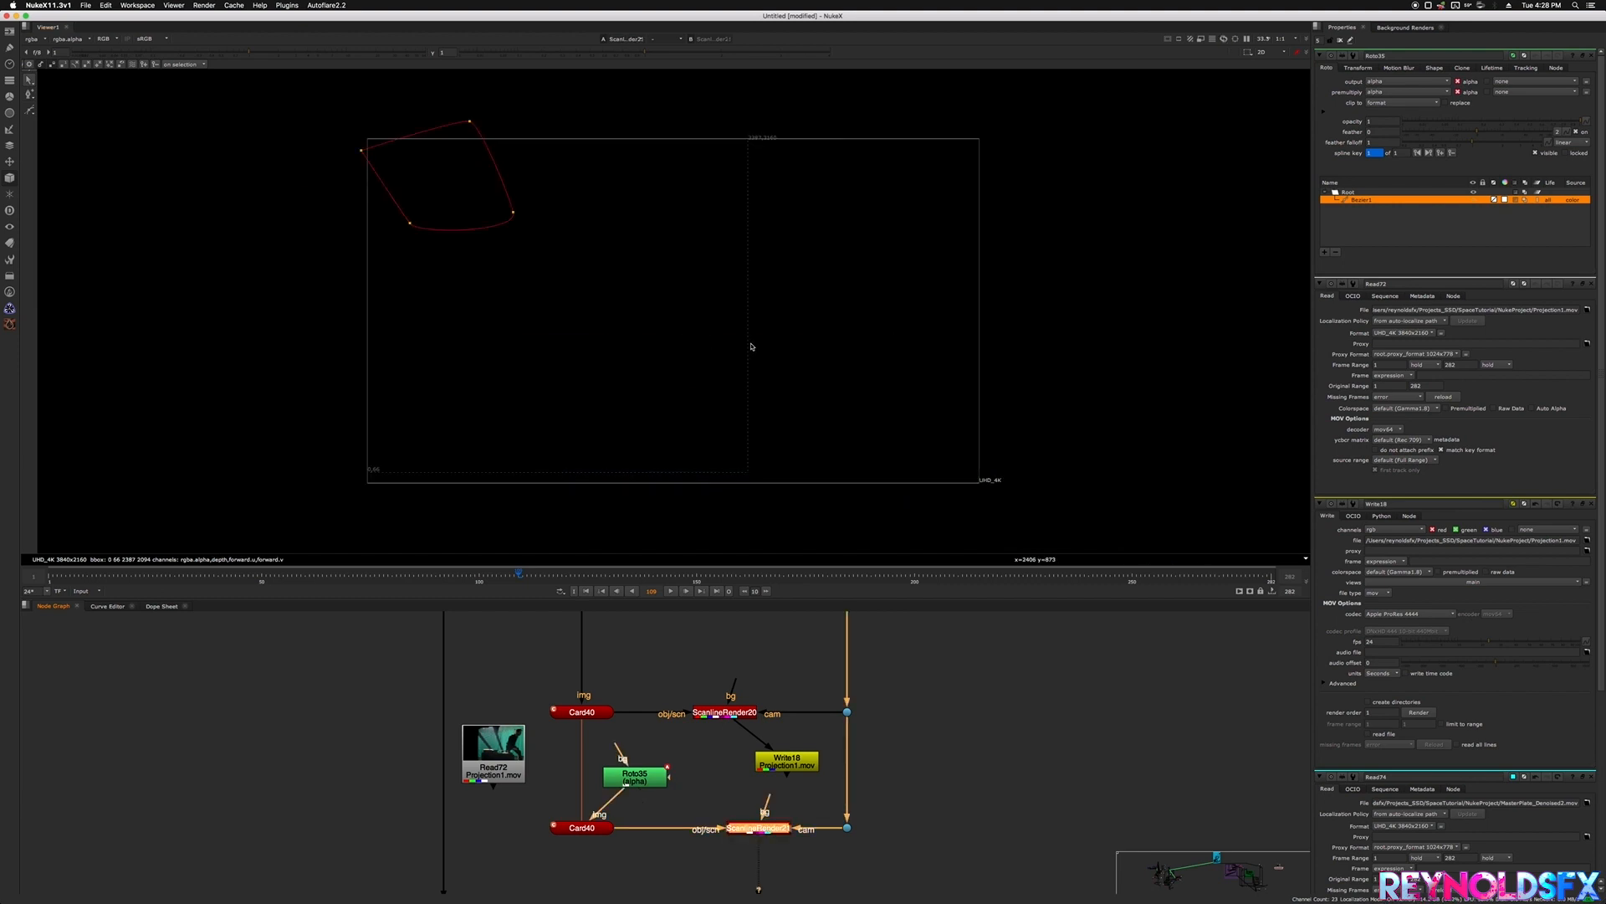
pyautogui.press('a')
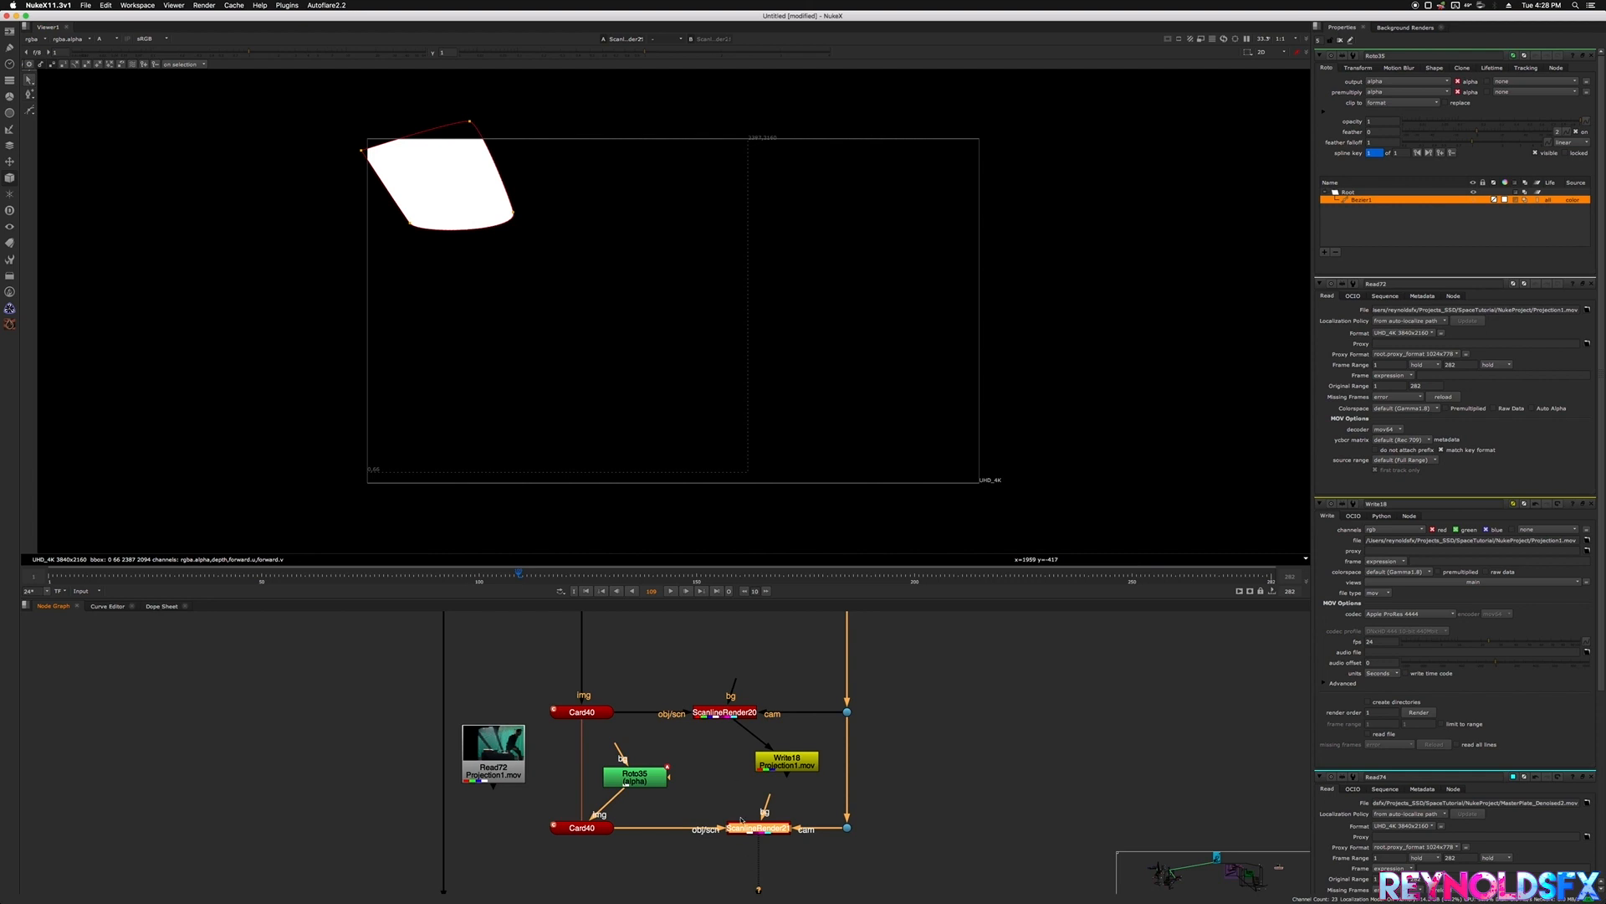
pyautogui.moveTo(743, 831); pyautogui.dragTo(745, 785, button='middle')
pyautogui.click(709, 746)
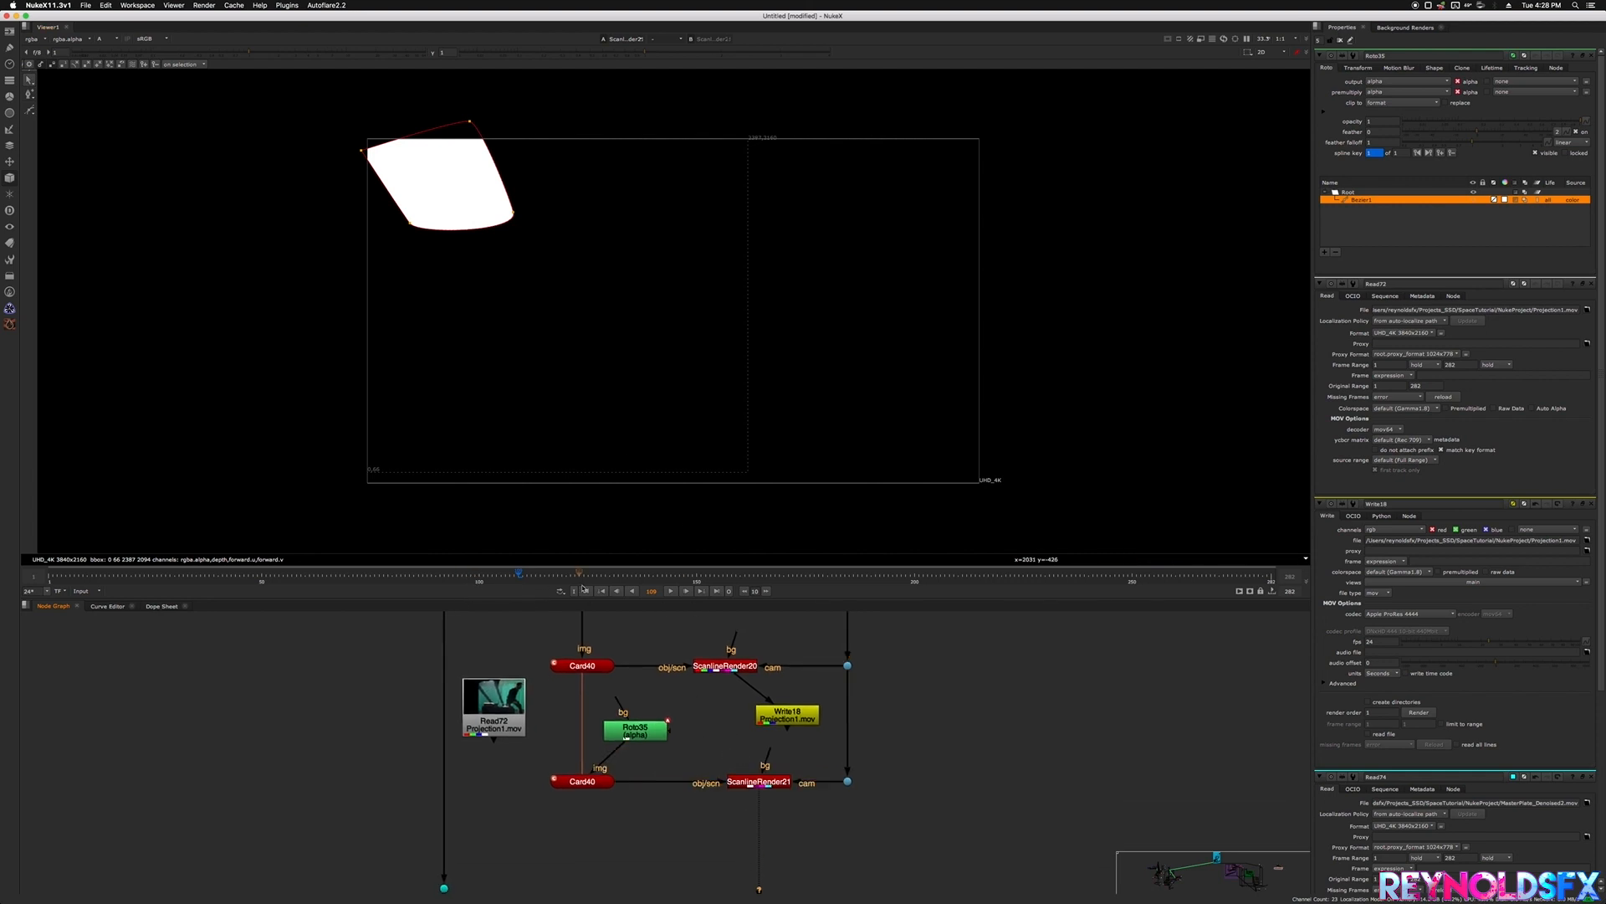
# - View Projection1.mov with the Roto shape overlaid and scrub to compare the shape against the stabilized footage
pyautogui.click(642, 736)
pyautogui.click(661, 708)
pyautogui.click(495, 711)
pyautogui.press('1')
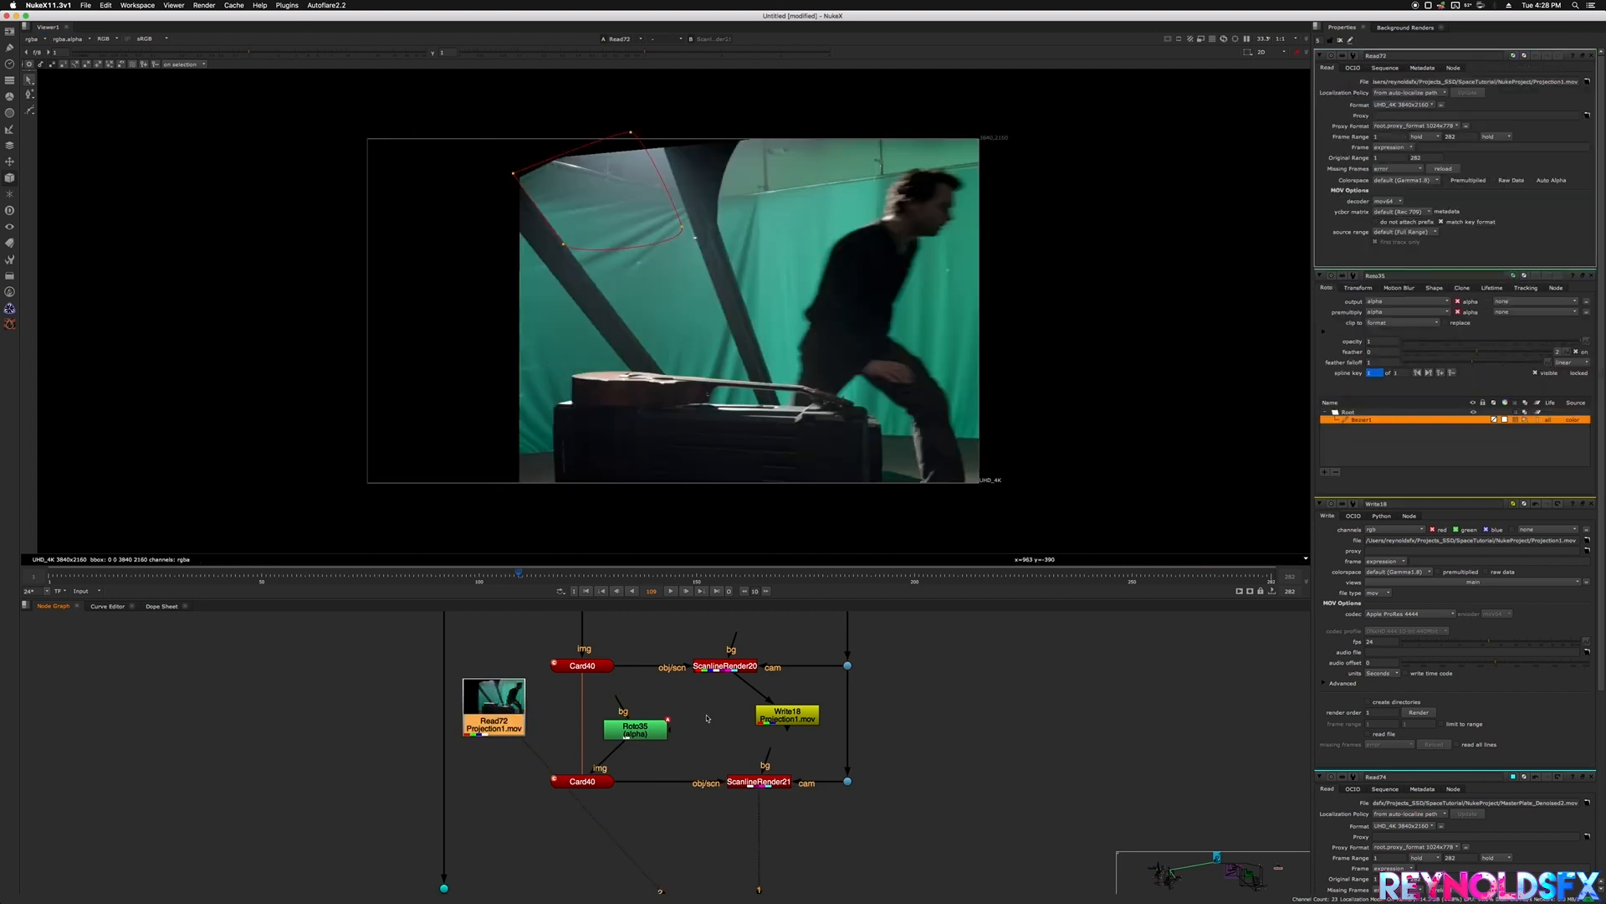
pyautogui.click(635, 729)
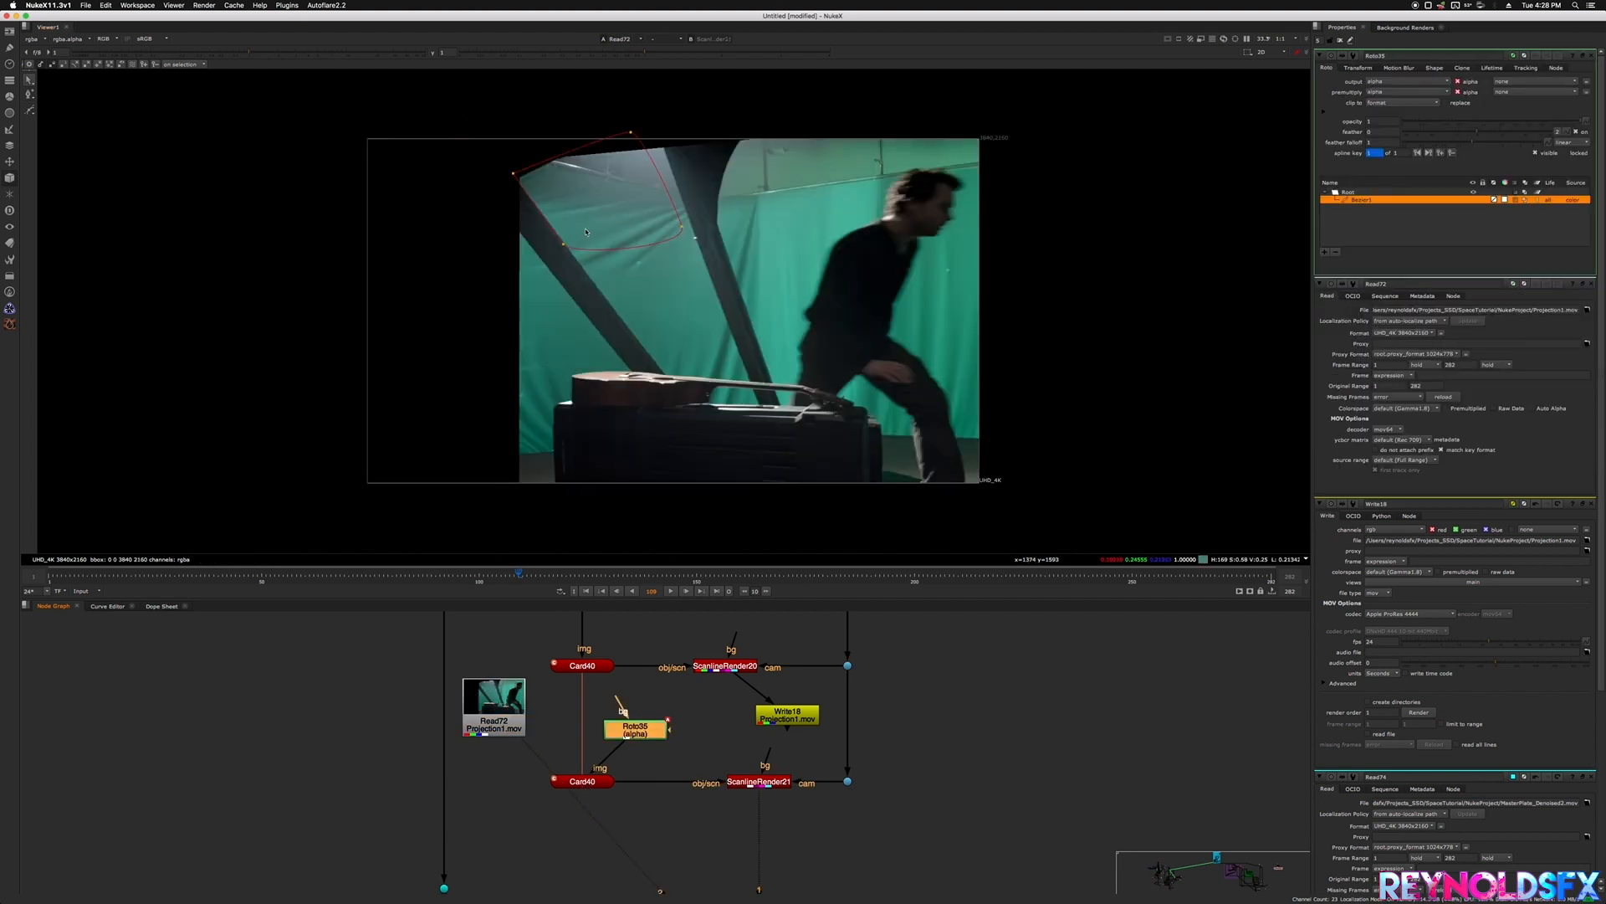
pyautogui.moveTo(336, 575); pyautogui.dragTo(580, 584)
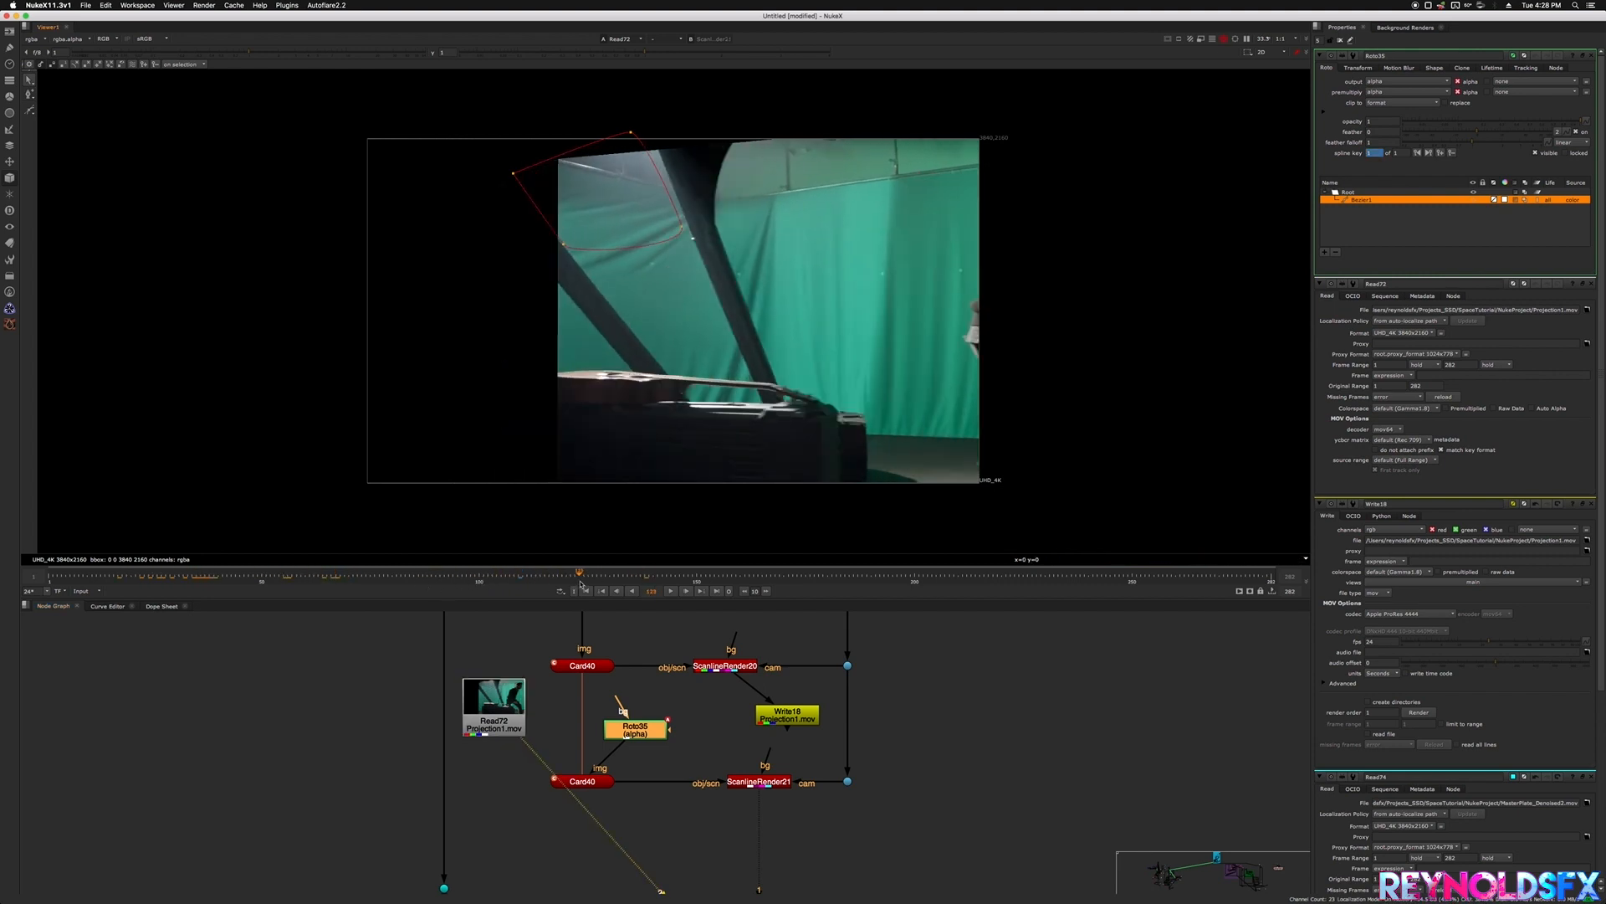
# - View the lower ScanlineRender's alpha and scrub to check the reprojected roto's movement, keeping the timeline on the Input range
pyautogui.click(762, 782)
pyautogui.press('1')
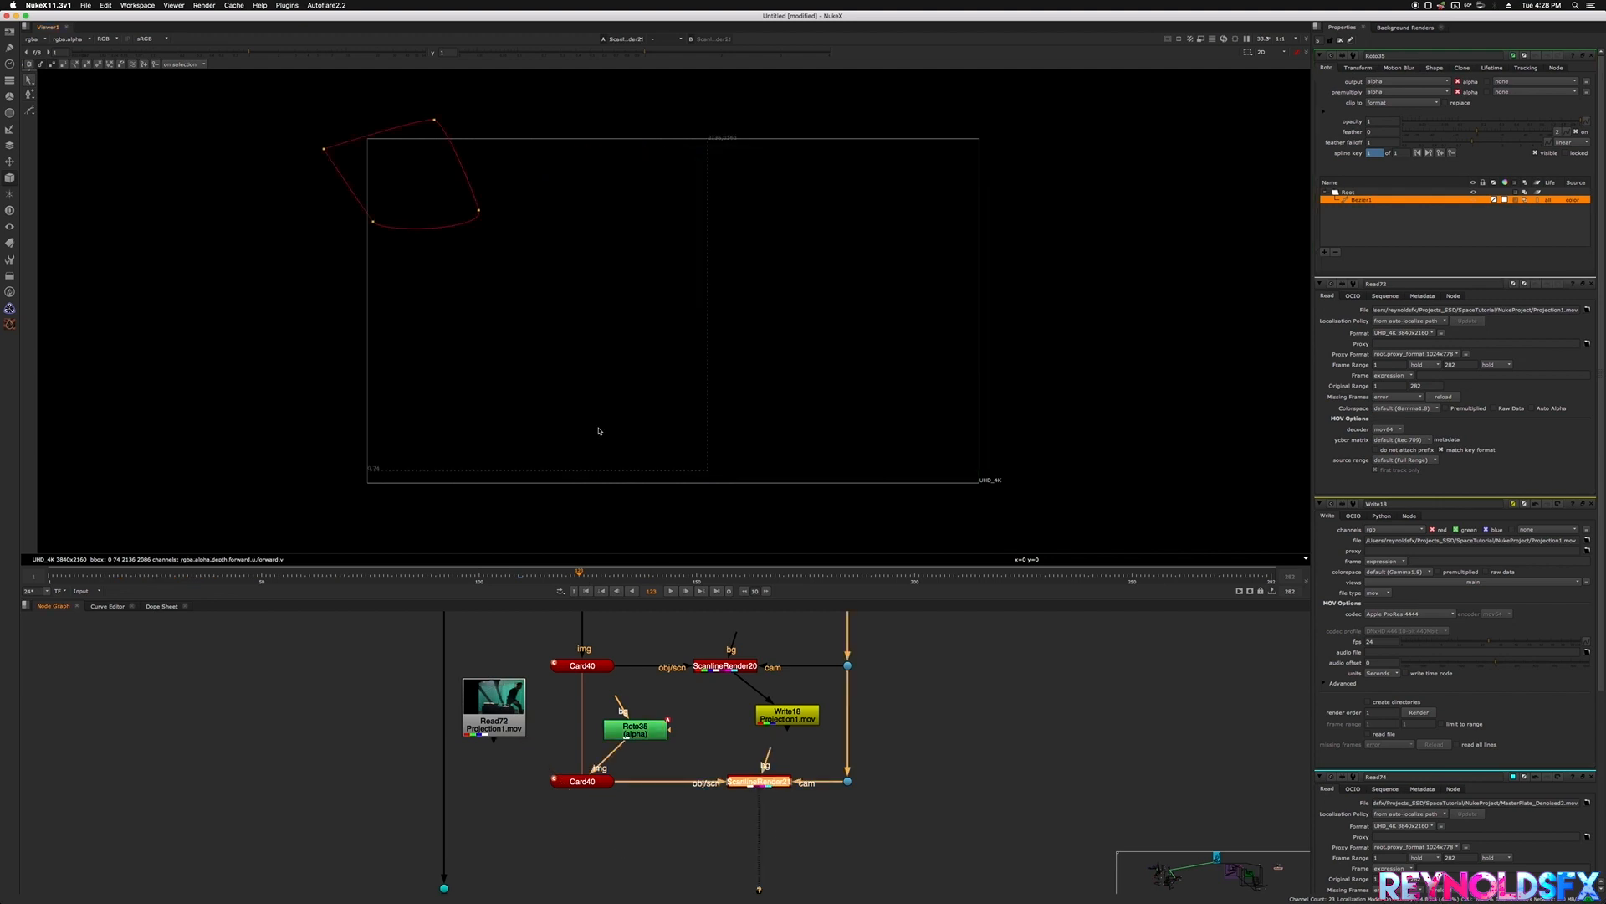
pyautogui.moveTo(422, 577); pyautogui.dragTo(249, 579)
pyautogui.moveTo(85, 583); pyautogui.dragTo(163, 583, button='middle')
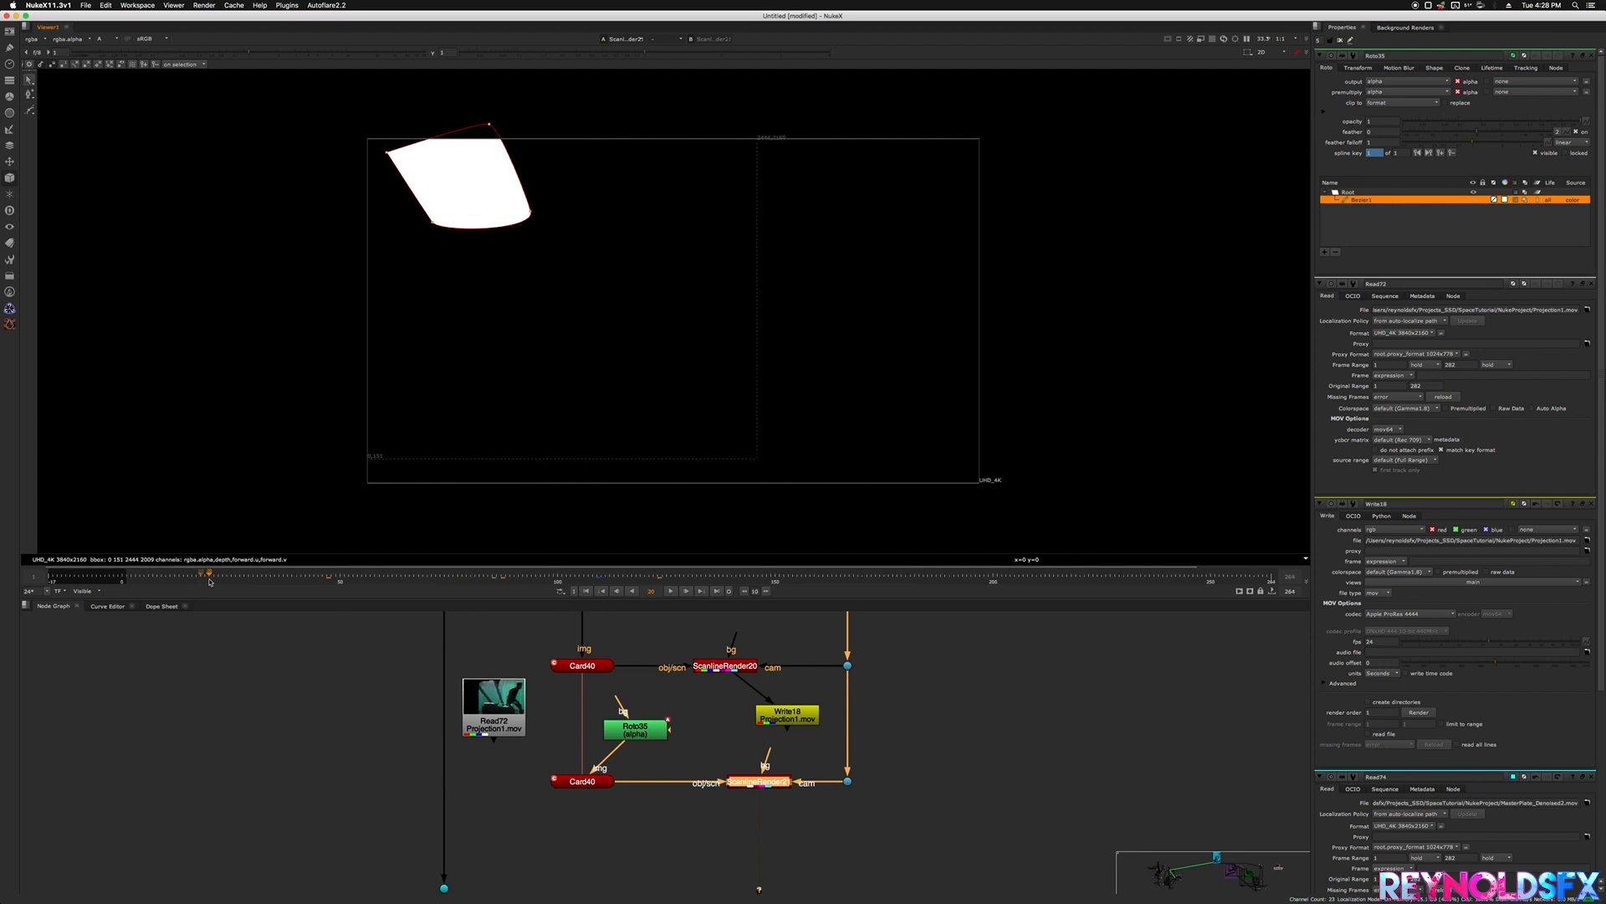
pyautogui.click(82, 590)
pyautogui.click(87, 608)
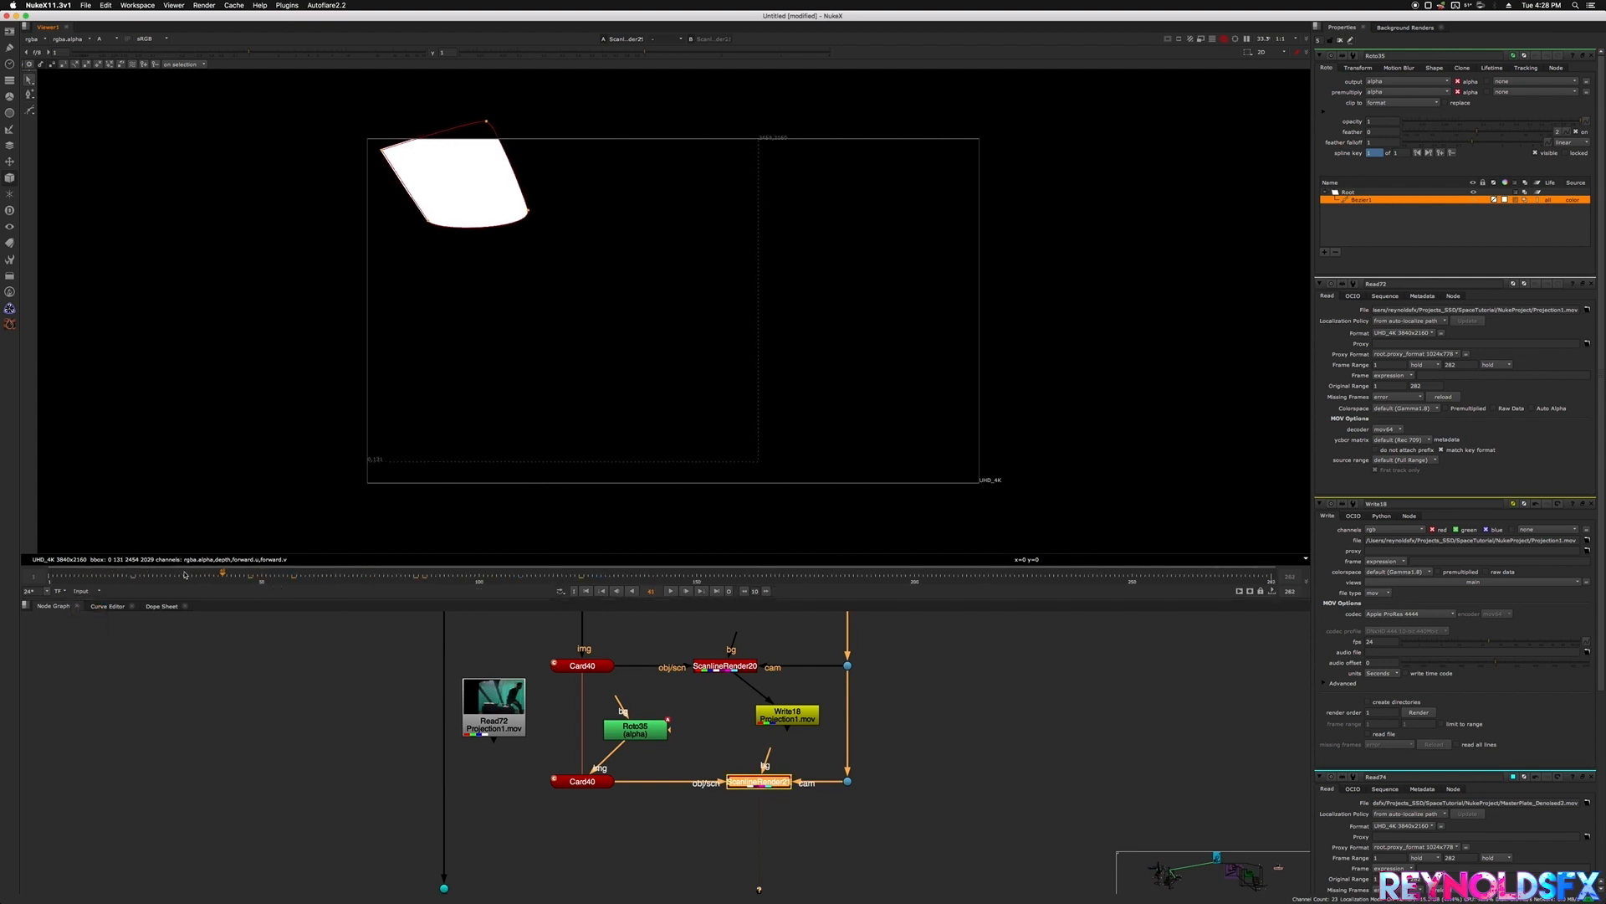
# - Merge the lower ScanlineRender's reprojected roto over the original plate with a Merge node and view the result in color
pyautogui.moveTo(872, 830); pyautogui.dragTo(726, 819, button='middle')
pyautogui.press('f')
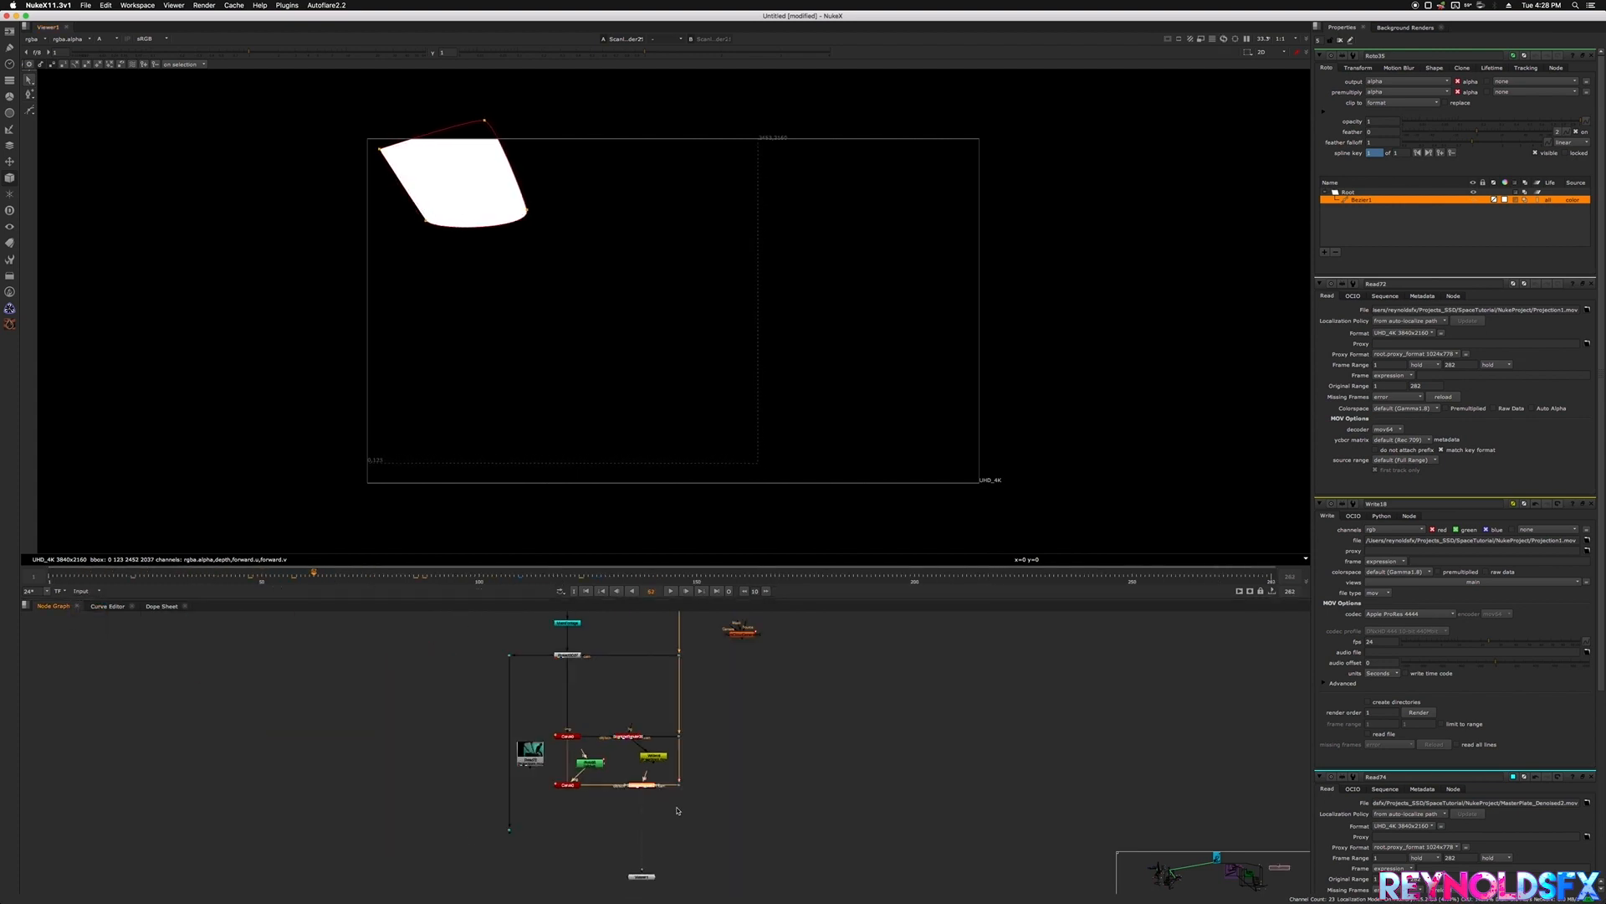
pyautogui.press('Return')
pyautogui.hotkey('ctrl', 'v')
pyautogui.scroll(2, 737, 831)
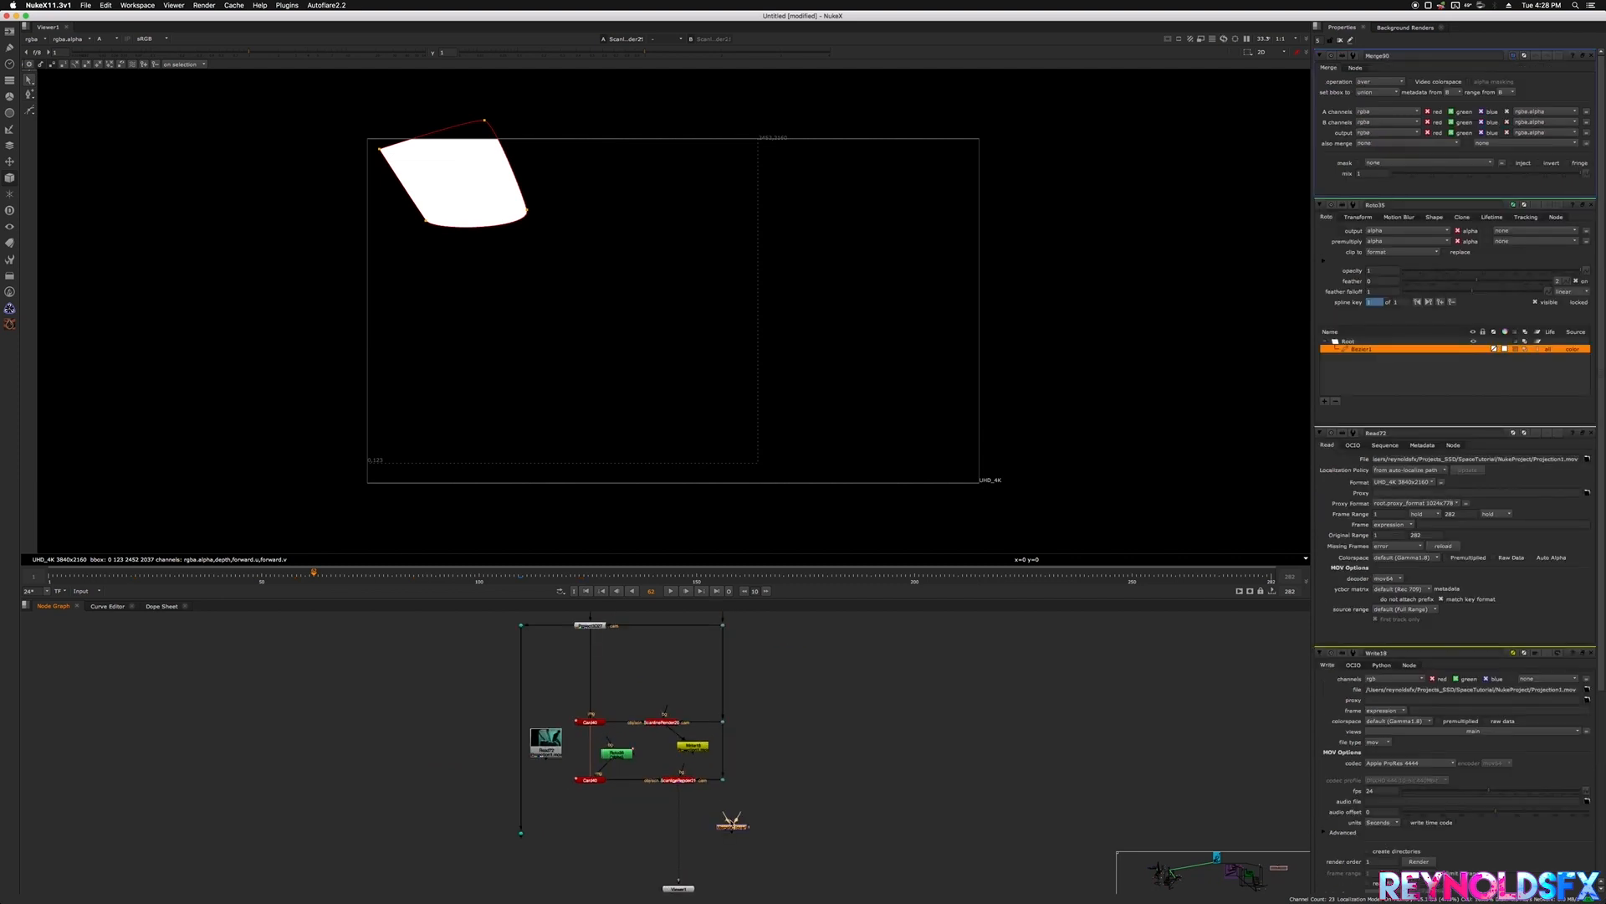
pyautogui.moveTo(679, 784); pyautogui.dragTo(642, 666)
pyautogui.moveTo(741, 775); pyautogui.dragTo(729, 659, button='middle')
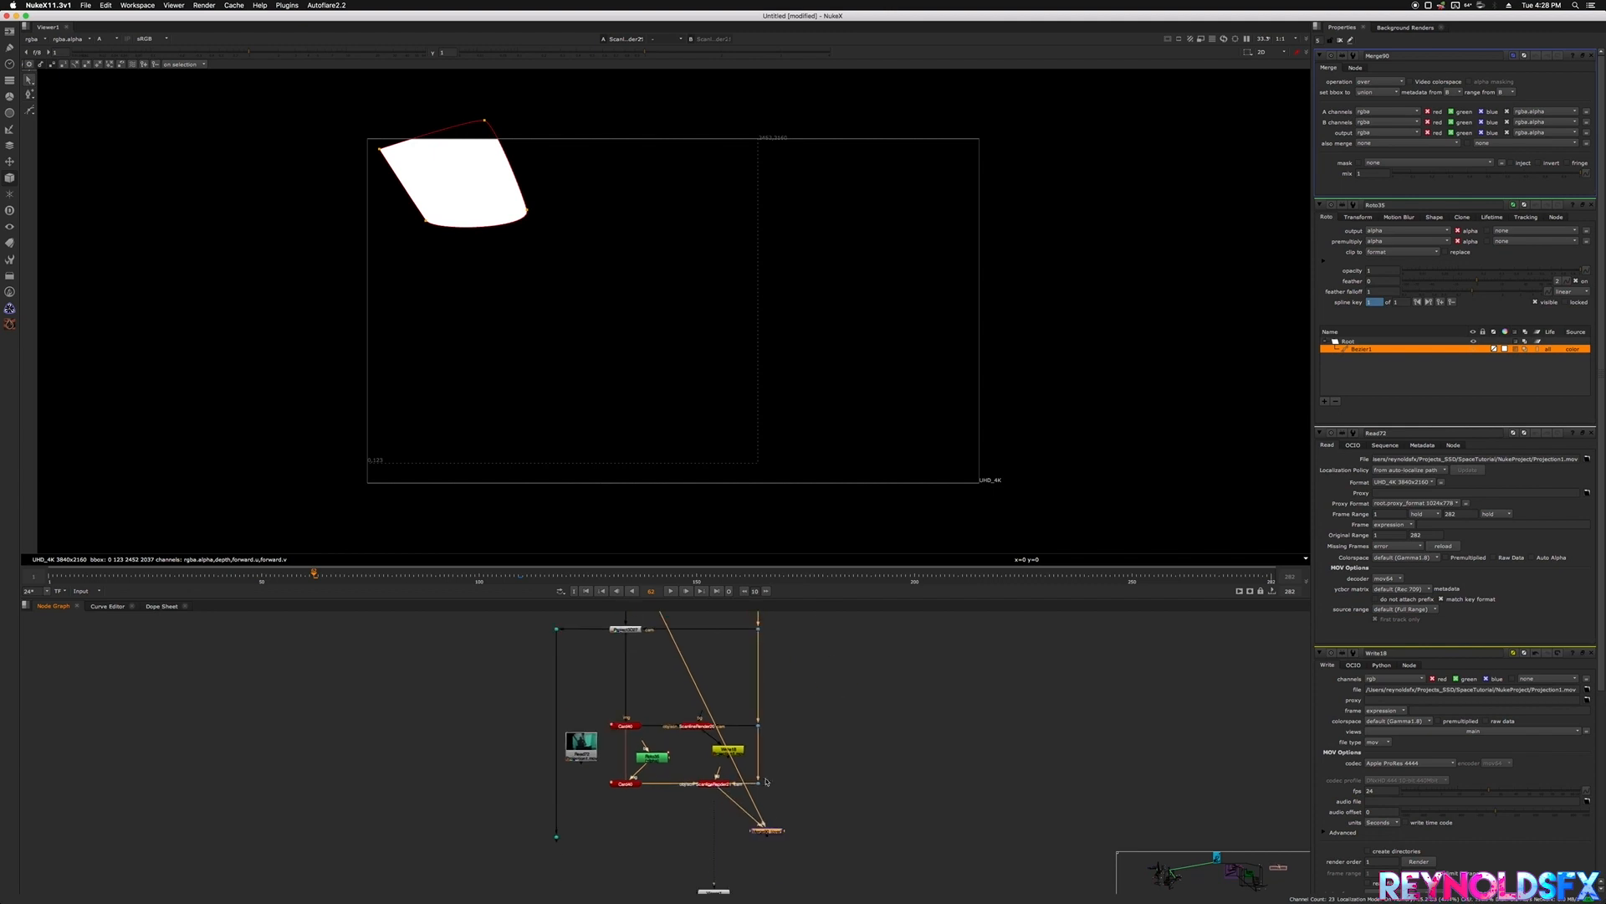
pyautogui.press('1')
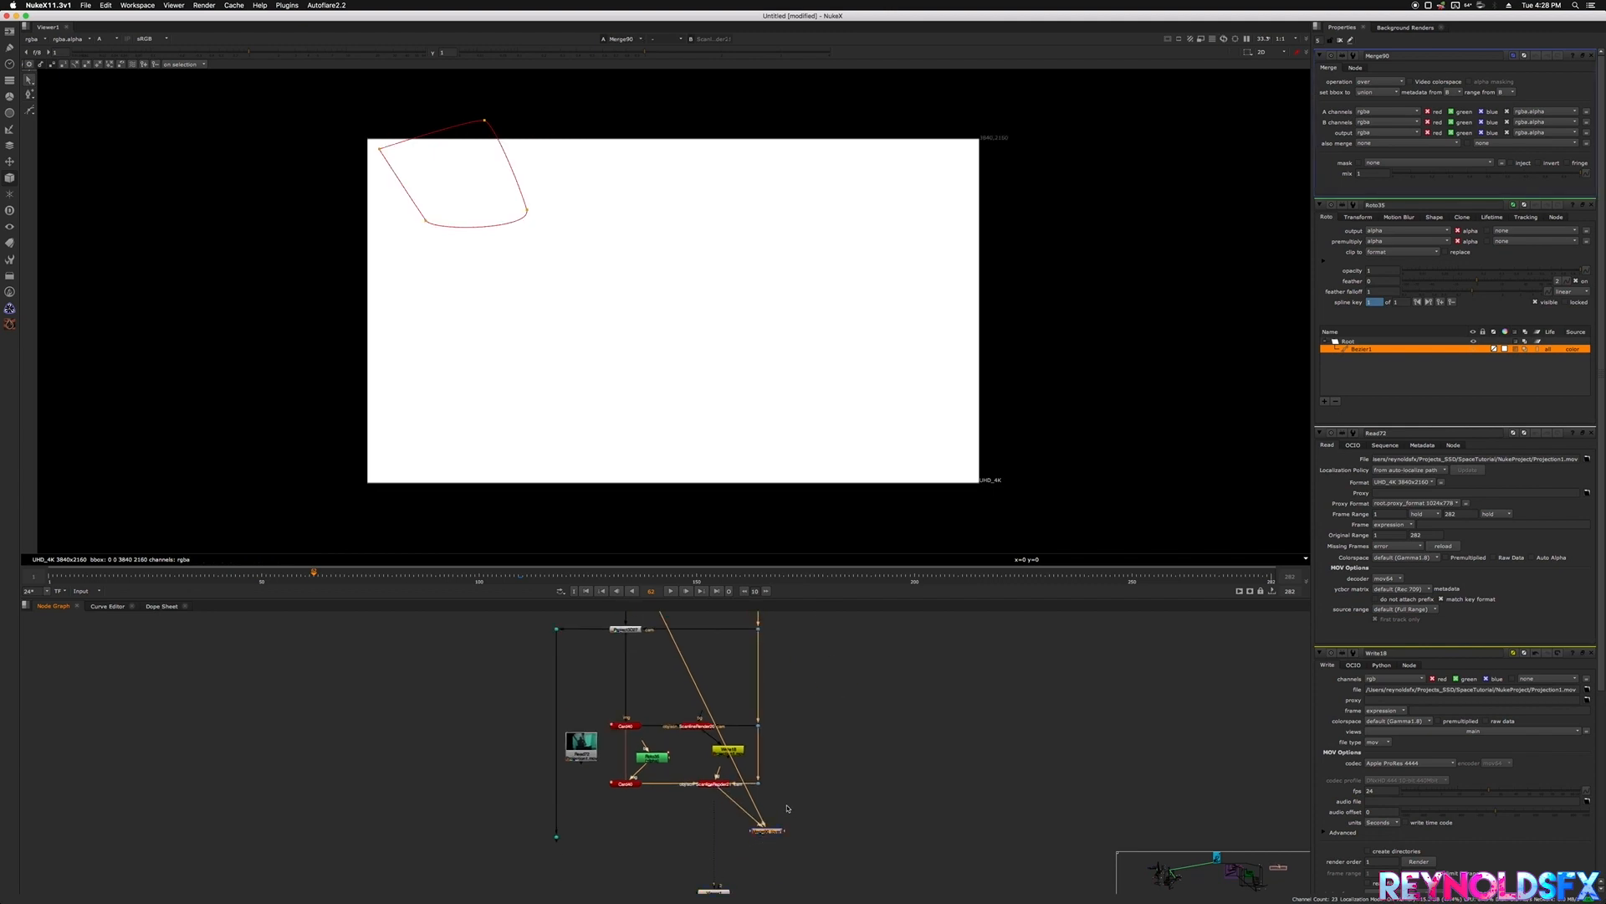
pyautogui.press('a')
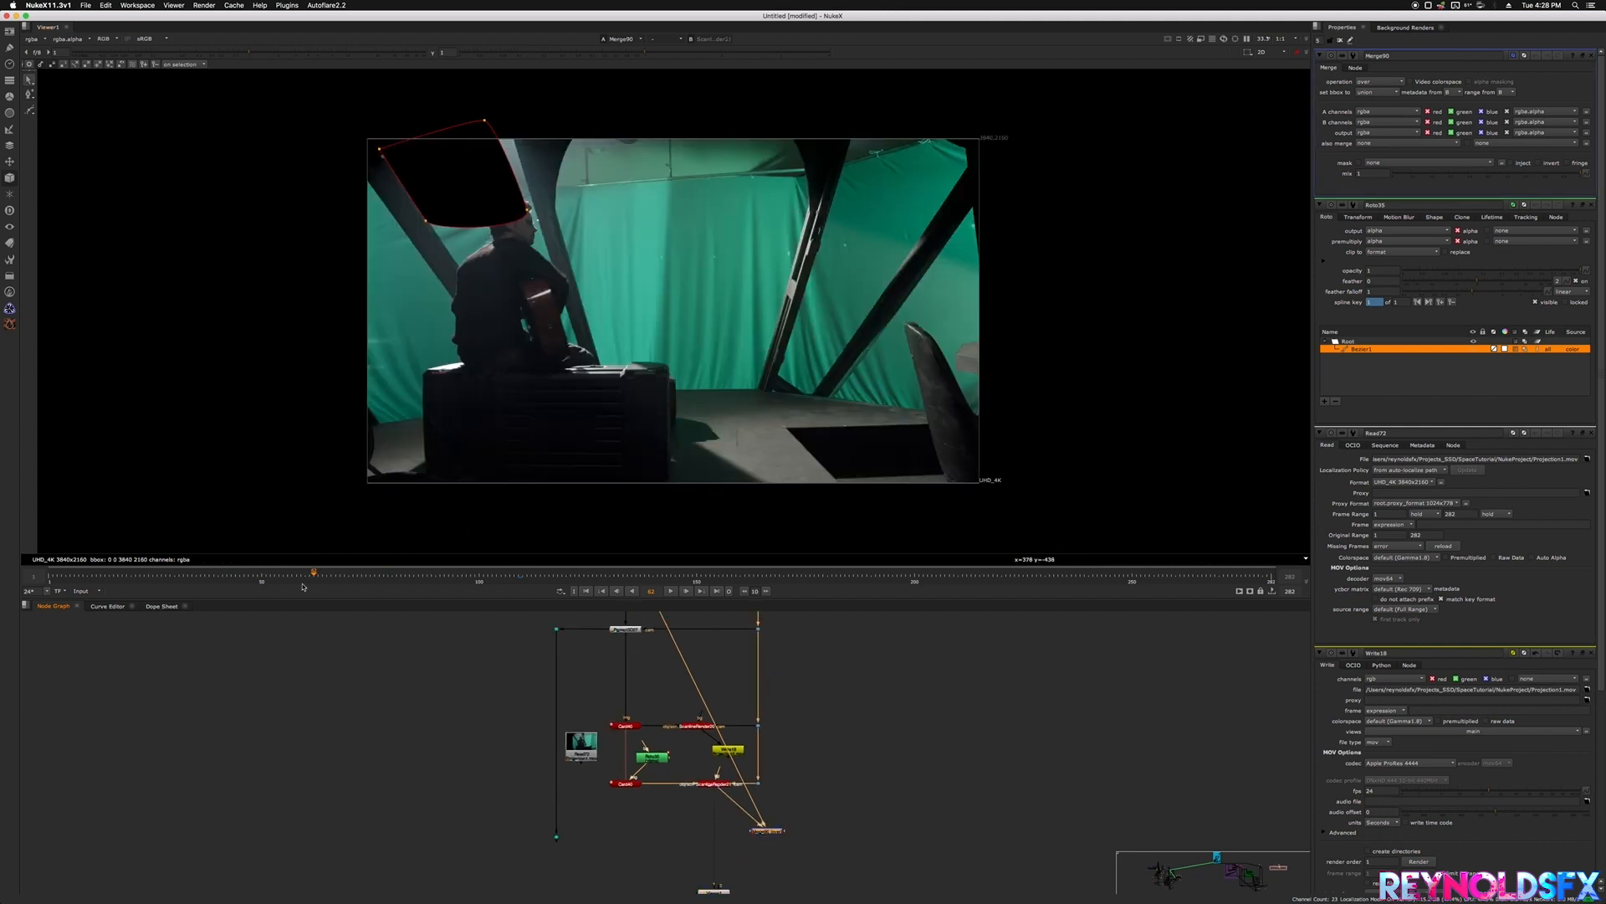
# - Play back and scrub the merged result over the Input range to check that the roto sticks to the plate
pyautogui.click(257, 572)
pyautogui.keyDown('alt'); pyautogui.moveTo(42, 579); pyautogui.dragTo(88, 580); pyautogui.keyUp('alt')
pyautogui.click(82, 591)
pyautogui.click(83, 600)
pyautogui.click(179, 574)
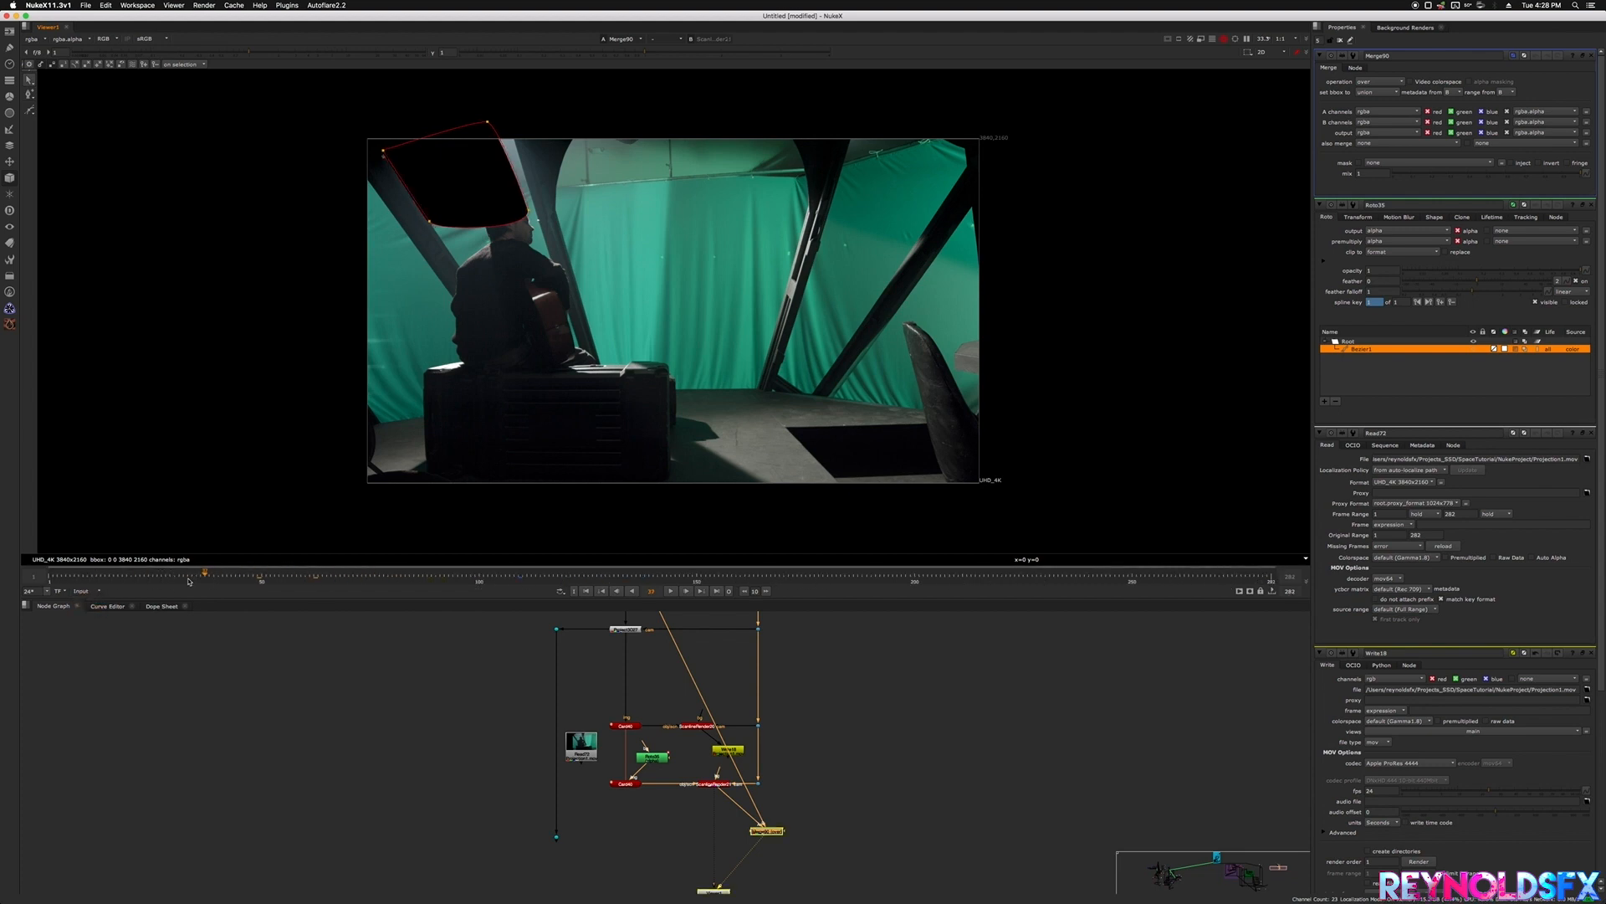
pyautogui.click(671, 591)
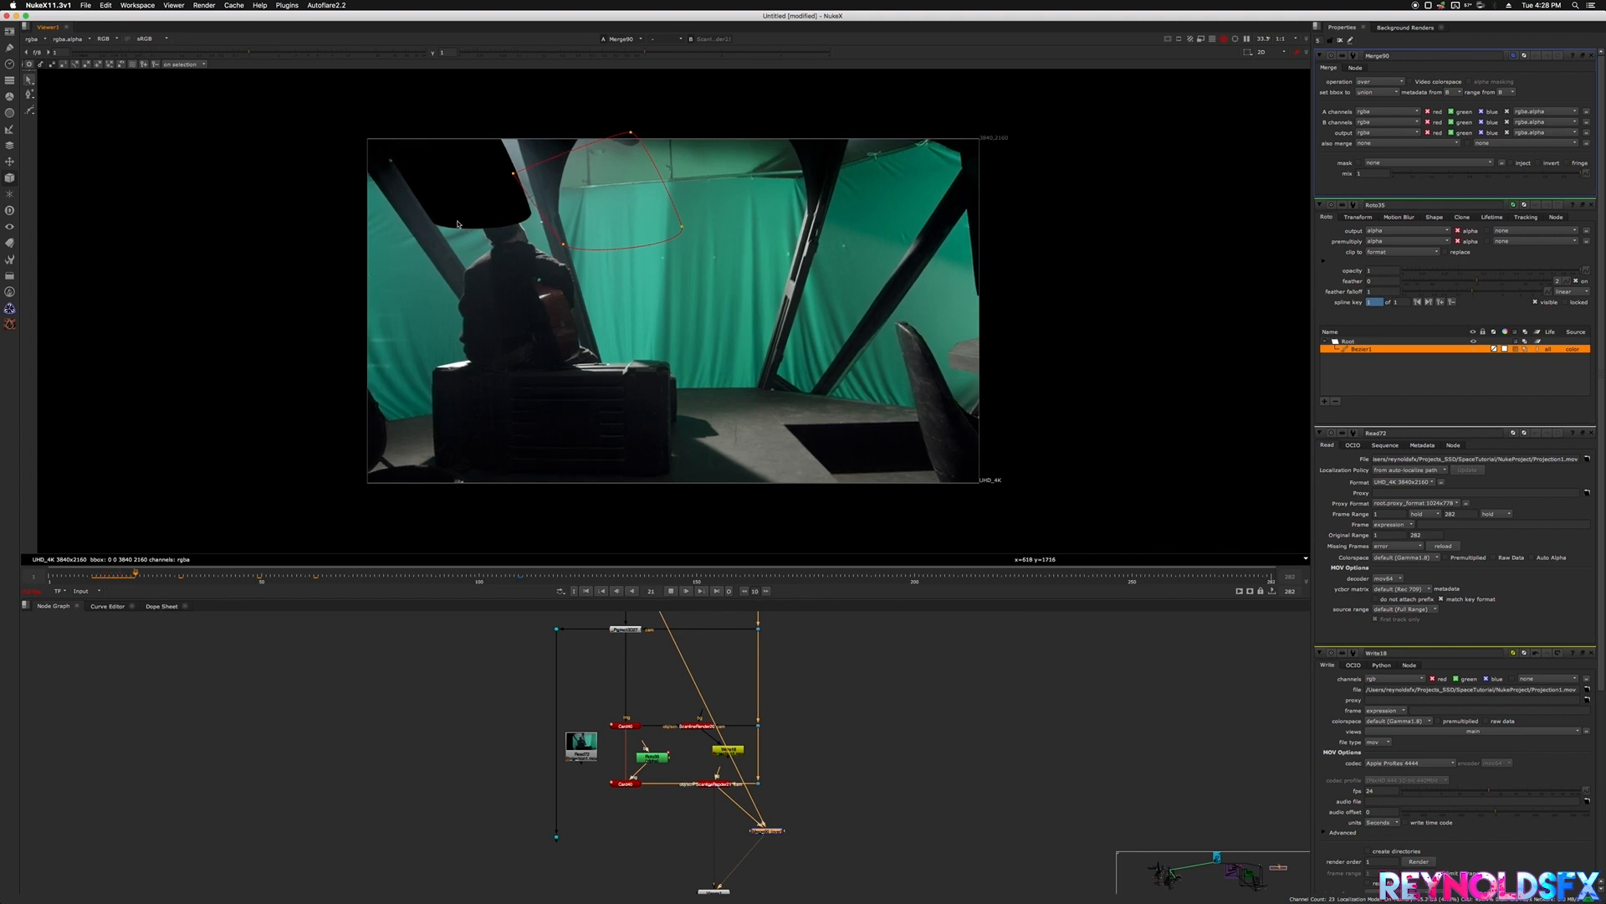
pyautogui.click(177, 576)
pyautogui.moveTo(177, 575); pyautogui.dragTo(501, 586)
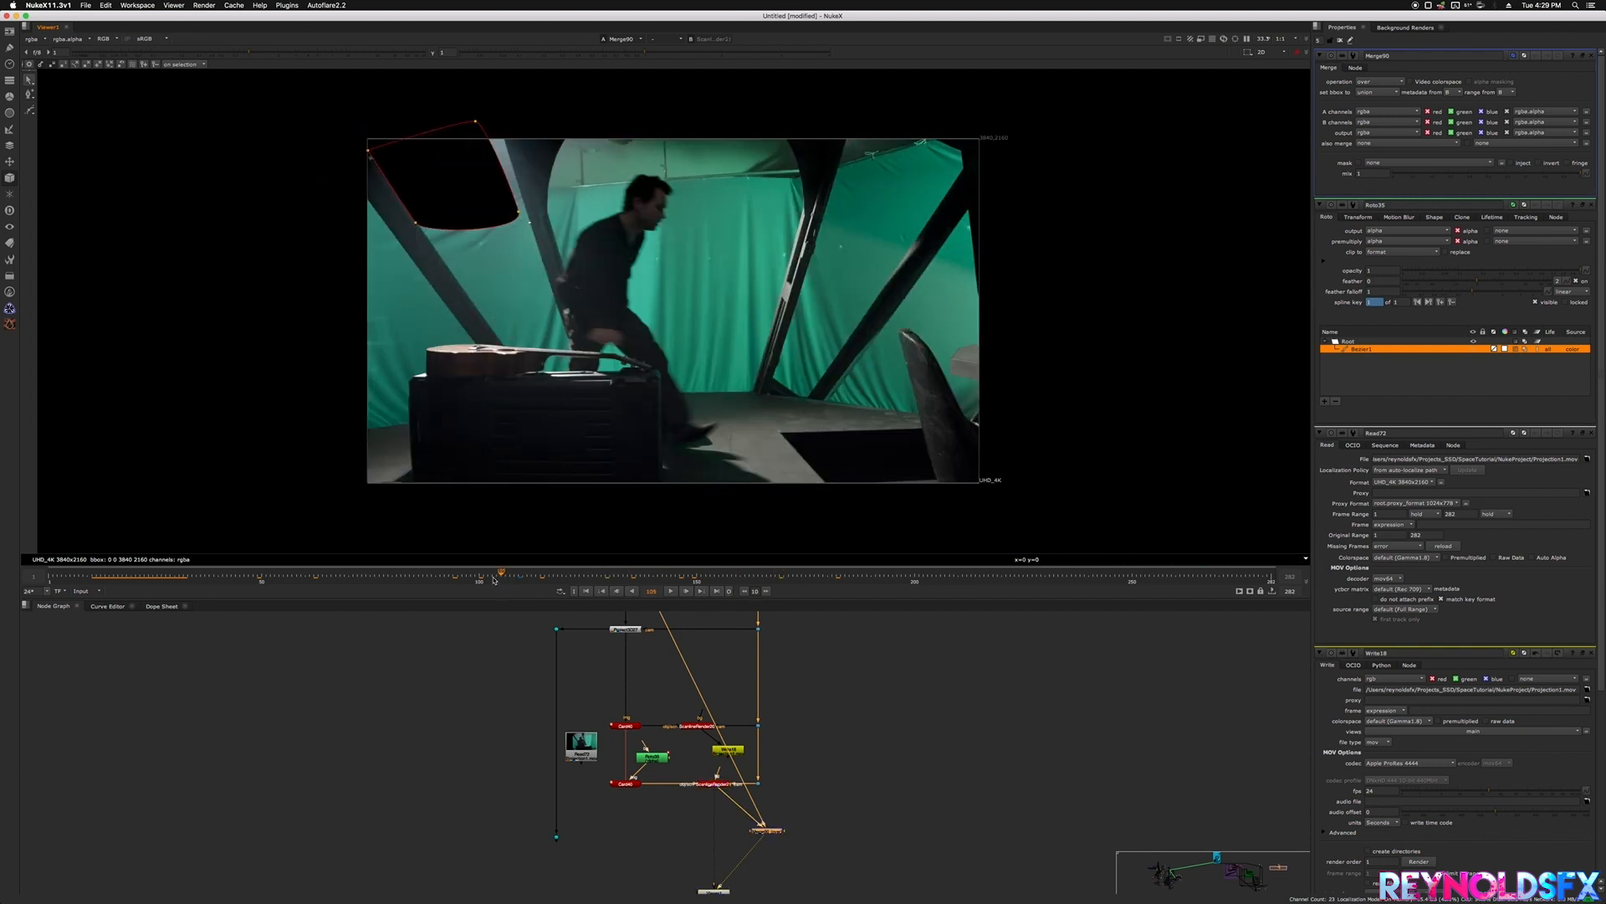
pyautogui.moveTo(417, 578); pyautogui.dragTo(361, 575)
# - View Projection1.mov again and examine the roto shapes against the stabilized window struts and crate across several frames
pyautogui.click(586, 743)
pyautogui.press('1')
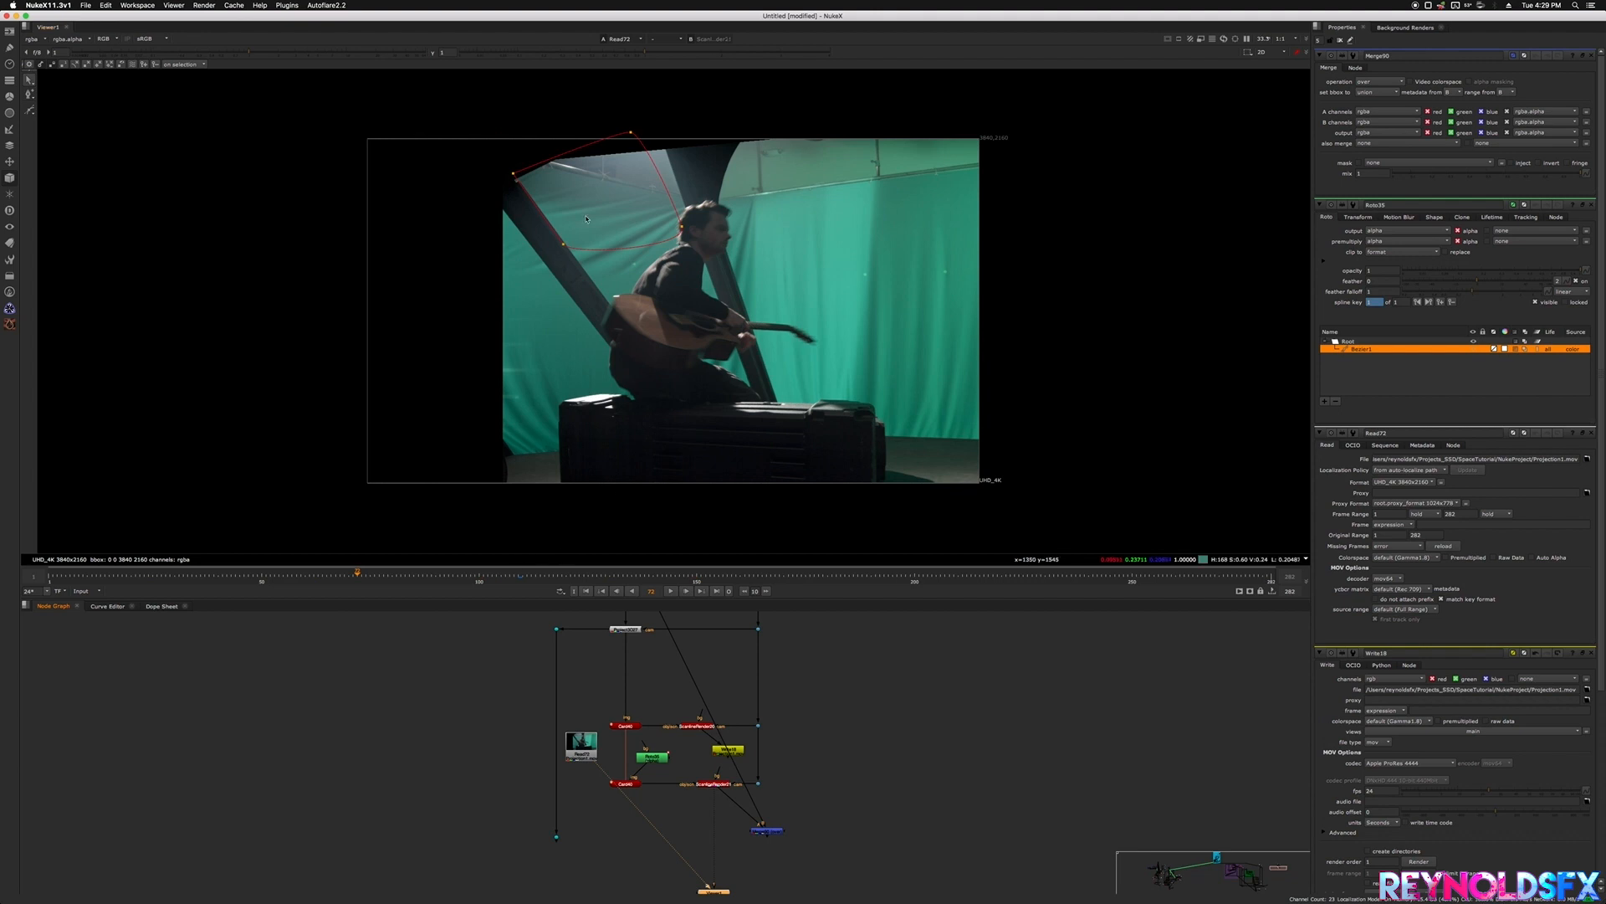
pyautogui.scroll(2, 581, 256)
pyautogui.moveTo(357, 575); pyautogui.dragTo(524, 613)
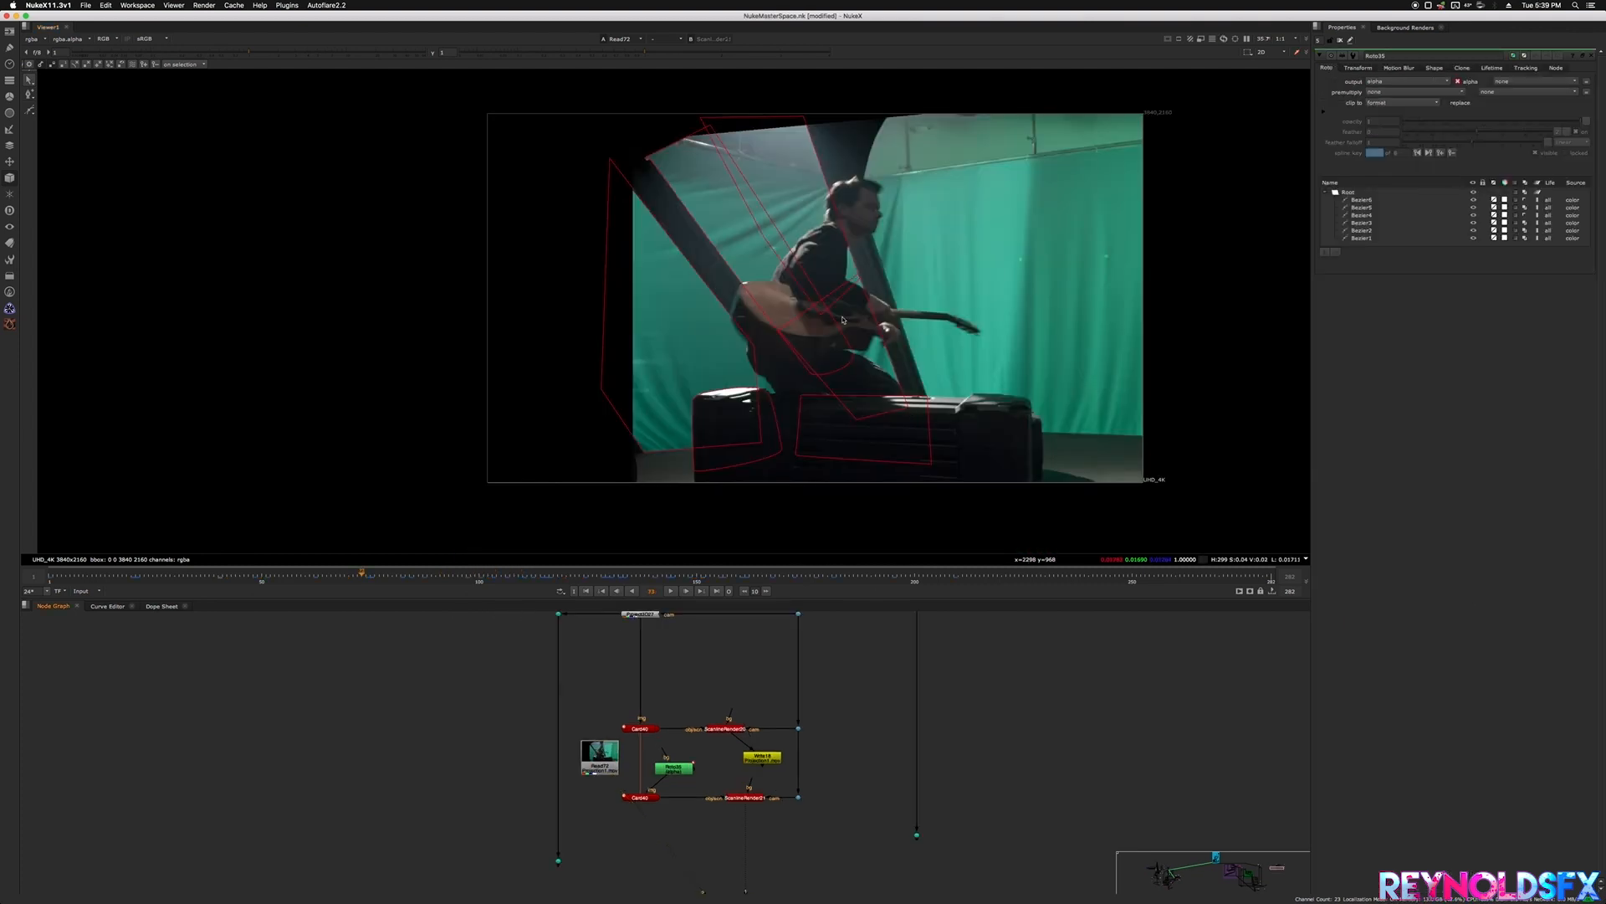
pyautogui.moveTo(433, 577)
pyautogui.mouseDown()
pyautogui.moveTo(643, 576)
pyautogui.moveTo(419, 574)
pyautogui.mouseUp()
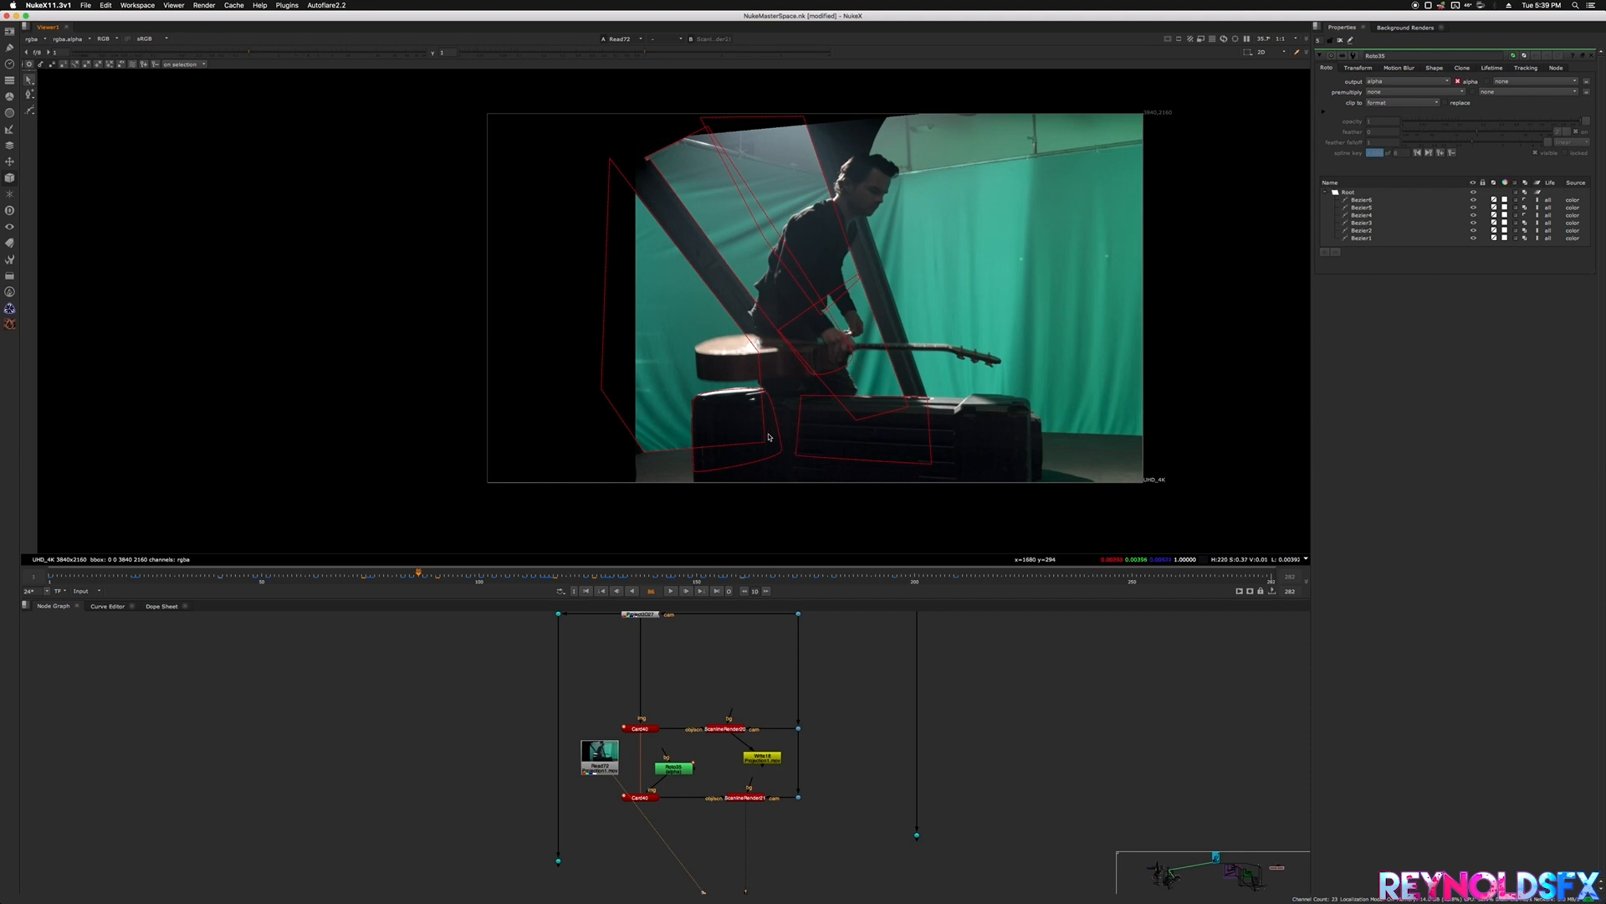
pyautogui.scroll(5, 772, 435)
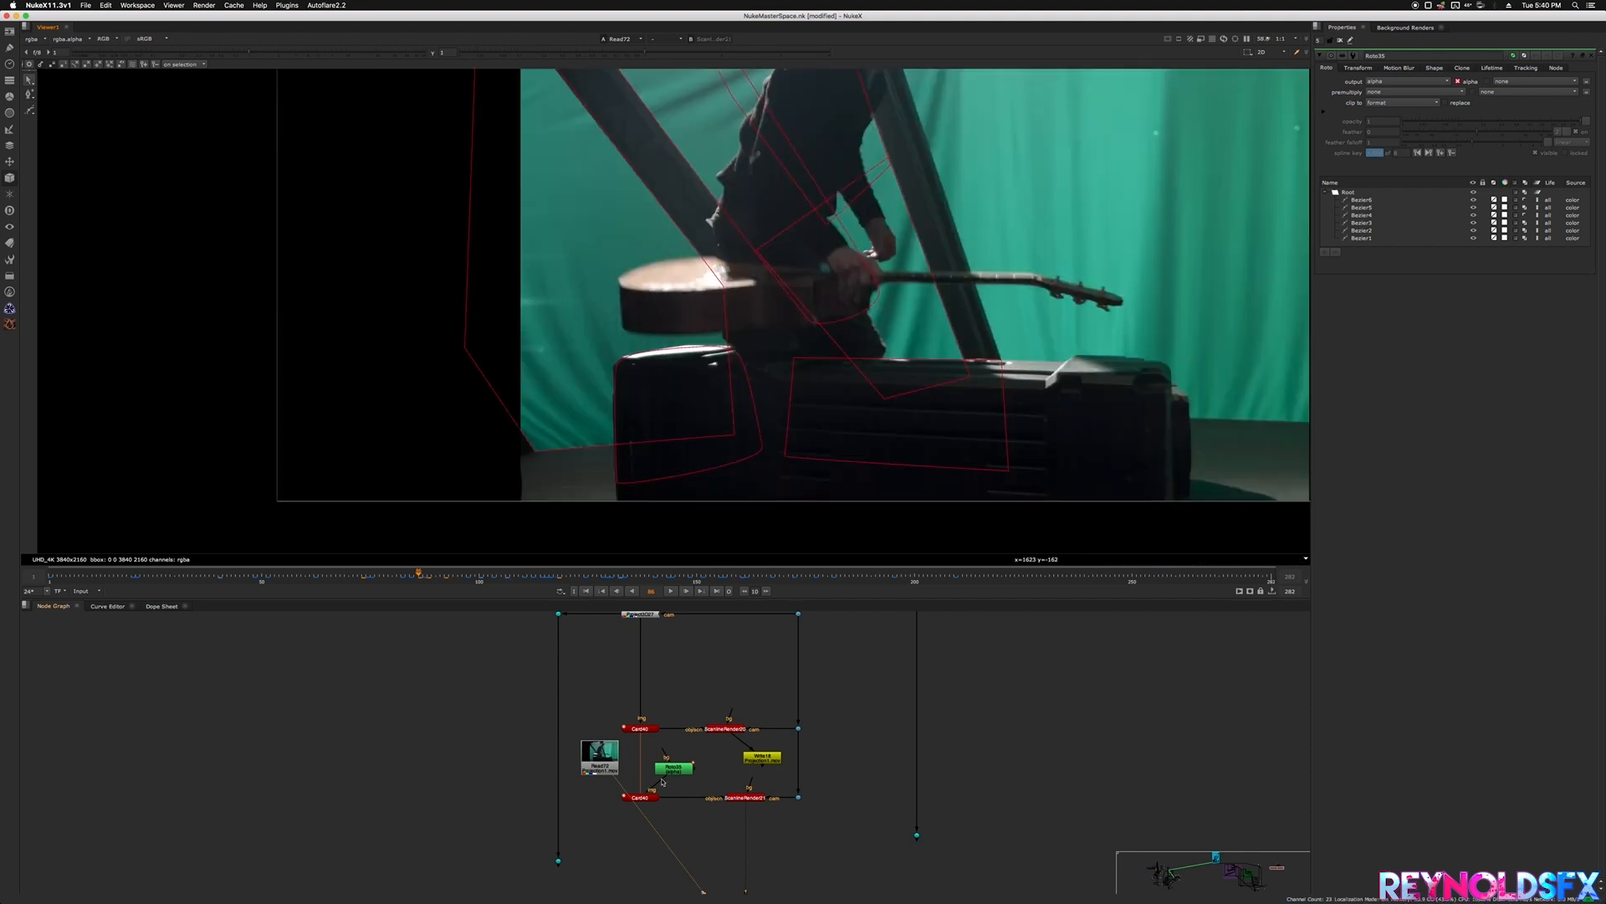
# - View the Roto node's output and toggle between color and alpha to compare its matte with the shapes
pyautogui.click(670, 768)
pyautogui.press('1')
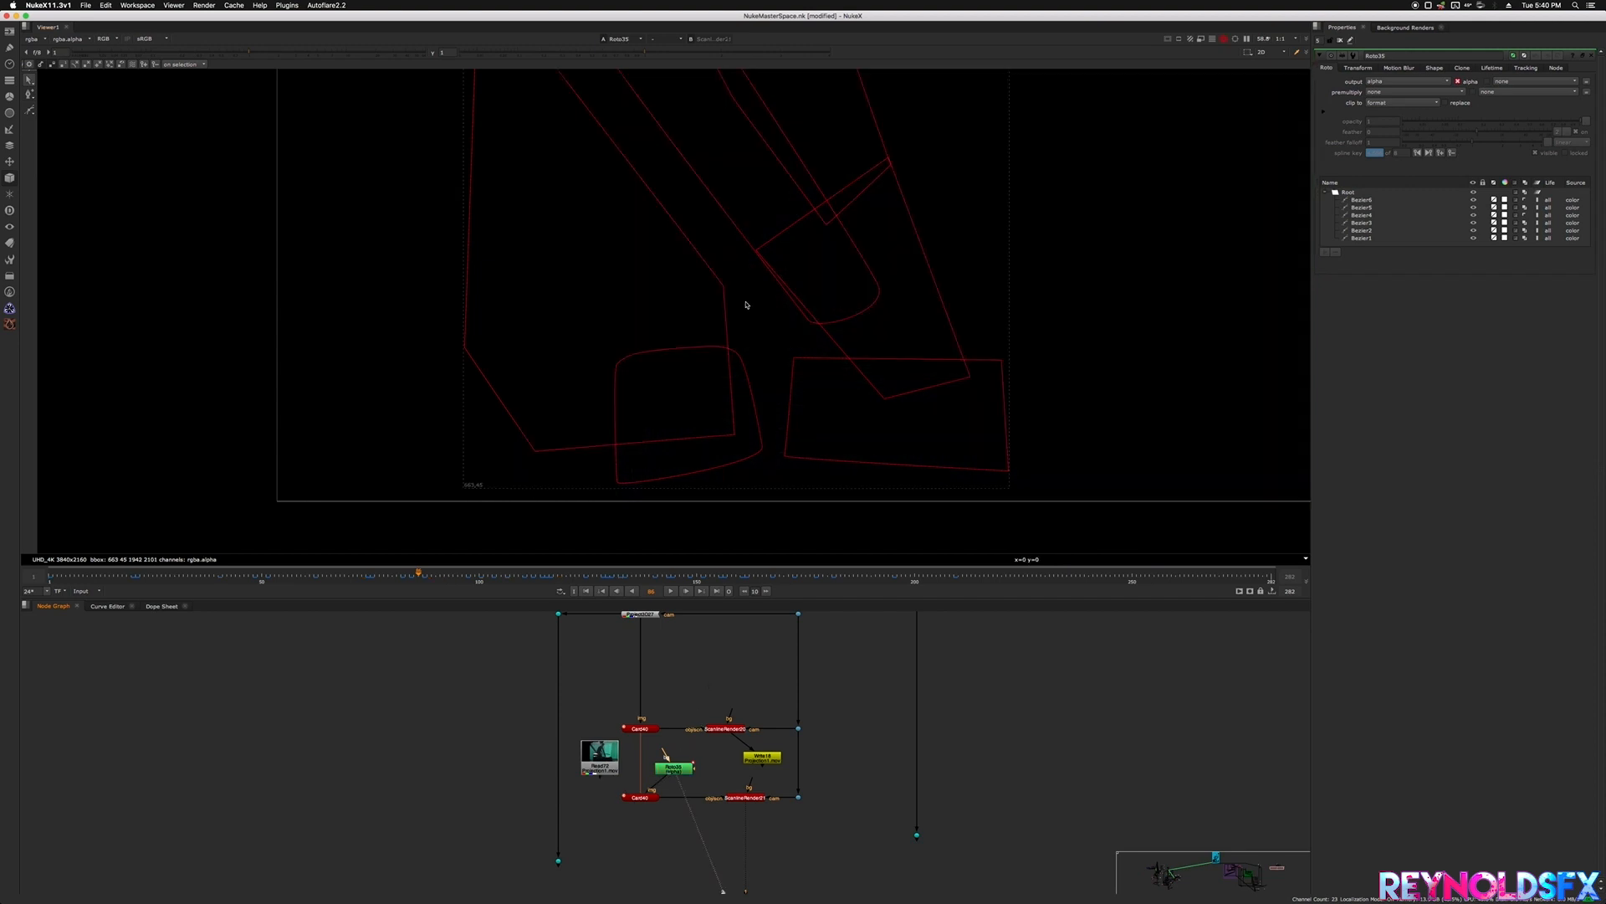
pyautogui.press('a')
pyautogui.press('a')
pyautogui.press('a')
pyautogui.press('a')
pyautogui.press('a')
# - View Projection1.mov in color with the roto shapes overlaid, and scrub forward to examine them against the stabilized struts and crate
pyautogui.click(599, 755)
pyautogui.press('1')
pyautogui.press('a')
pyautogui.doubleClick(599, 756)
pyautogui.moveTo(604, 758); pyautogui.dragTo(596, 752)
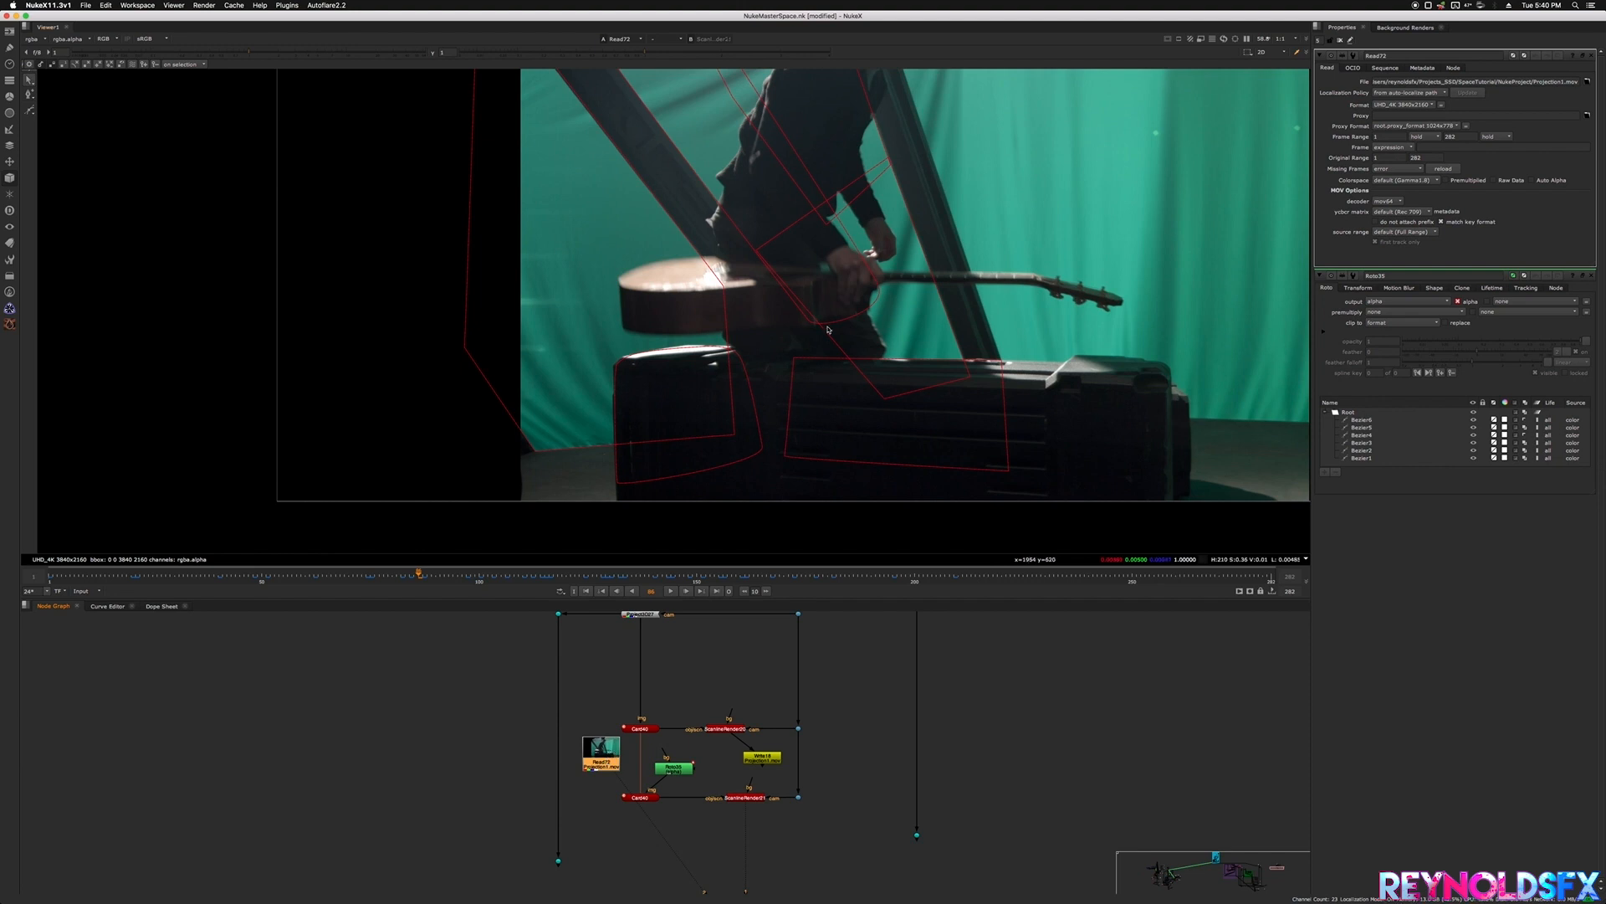
pyautogui.doubleClick(678, 770)
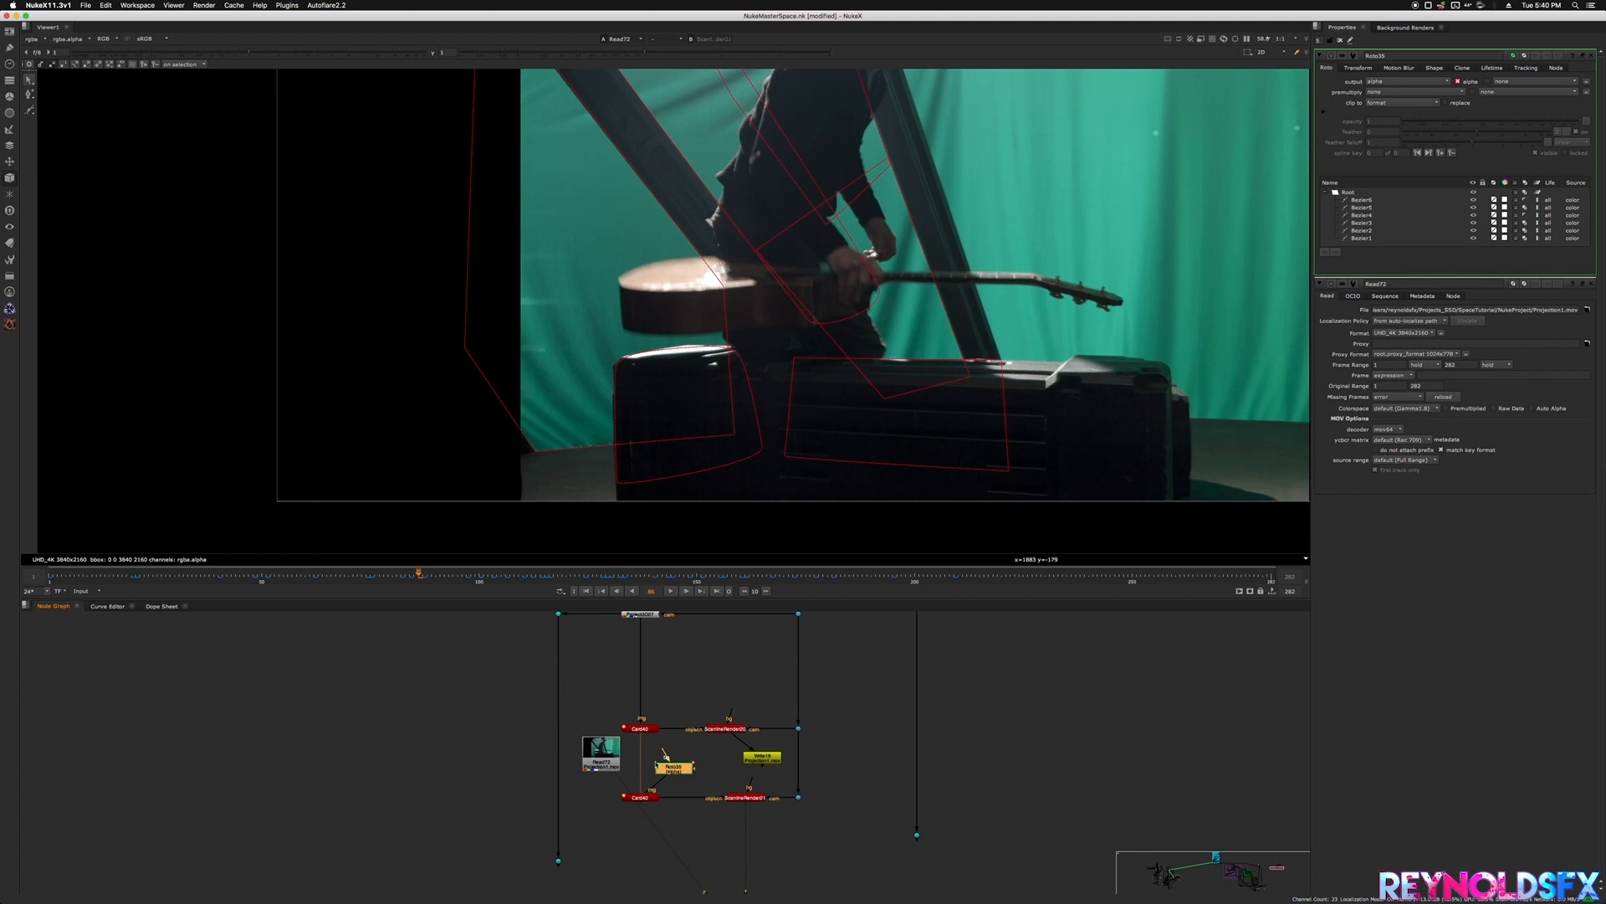
pyautogui.moveTo(613, 757); pyautogui.dragTo(609, 762)
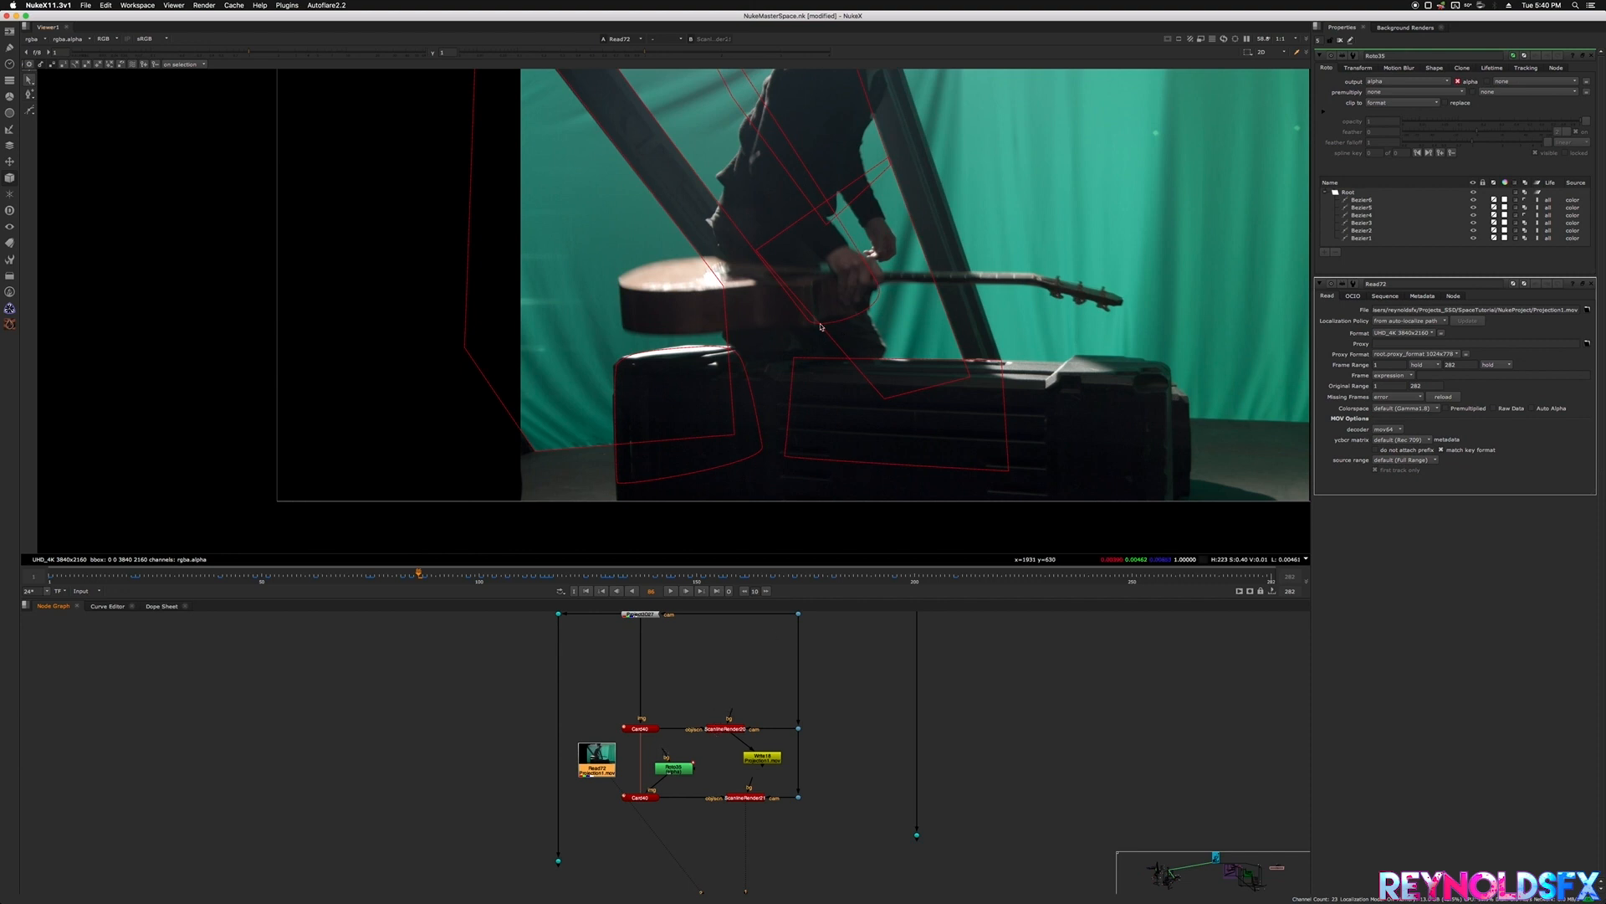
pyautogui.scroll(2, 741, 241)
pyautogui.scroll(-5, 740, 241)
pyautogui.moveTo(464, 578); pyautogui.dragTo(505, 572)
# - View the lower ScanlineRender, trace the MainFootage branch, and view the original plate from that branch's lower dot
pyautogui.click(703, 749)
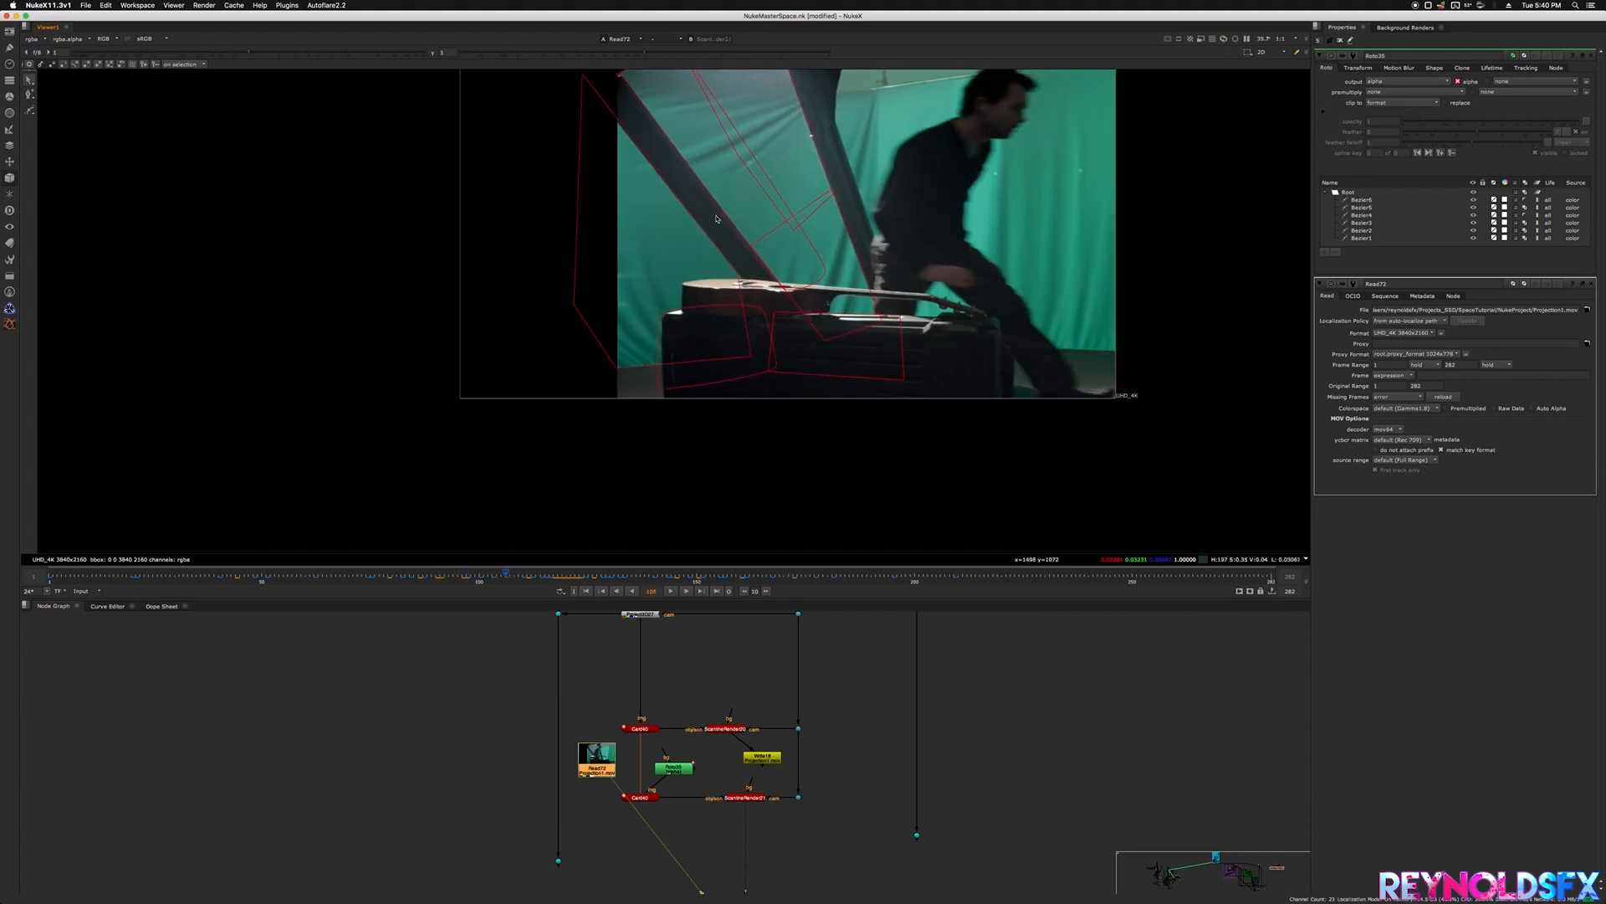
pyautogui.press('2')
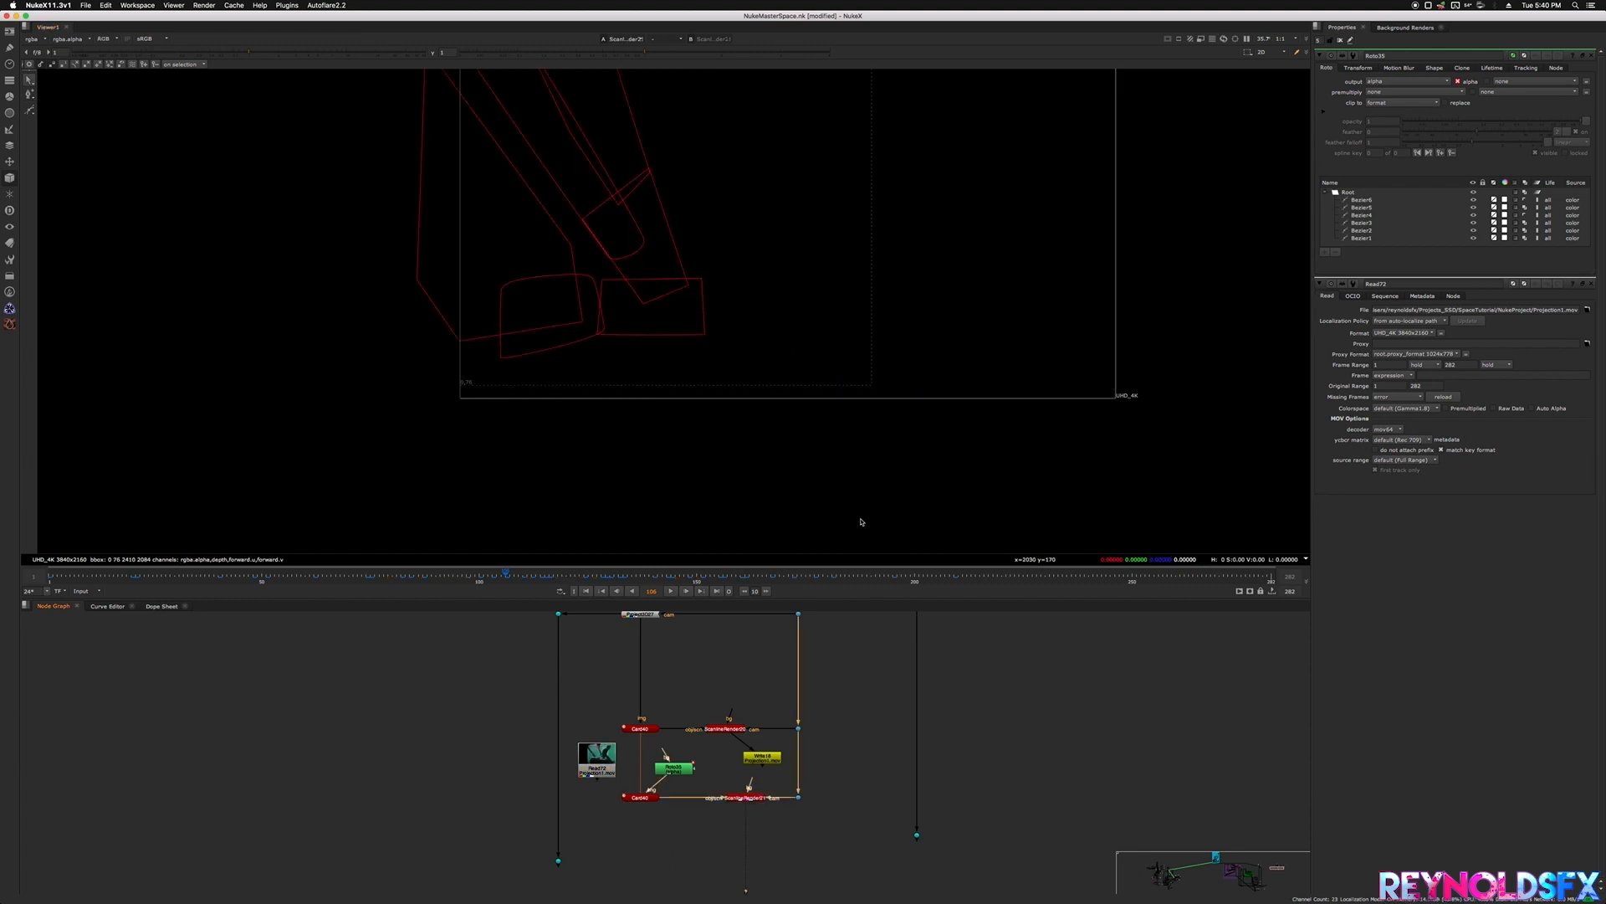
pyautogui.moveTo(845, 680); pyautogui.dragTo(823, 789, button='middle')
pyautogui.scroll(1, 719, 686)
pyautogui.moveTo(719, 686)
pyautogui.mouseDown(button='middle')
pyautogui.moveTo(758, 753)
pyautogui.moveTo(735, 698)
pyautogui.moveTo(701, 694)
pyautogui.mouseUp(button='middle')
pyautogui.scroll(-3, 701, 694)
pyautogui.scroll(4, 841, 701)
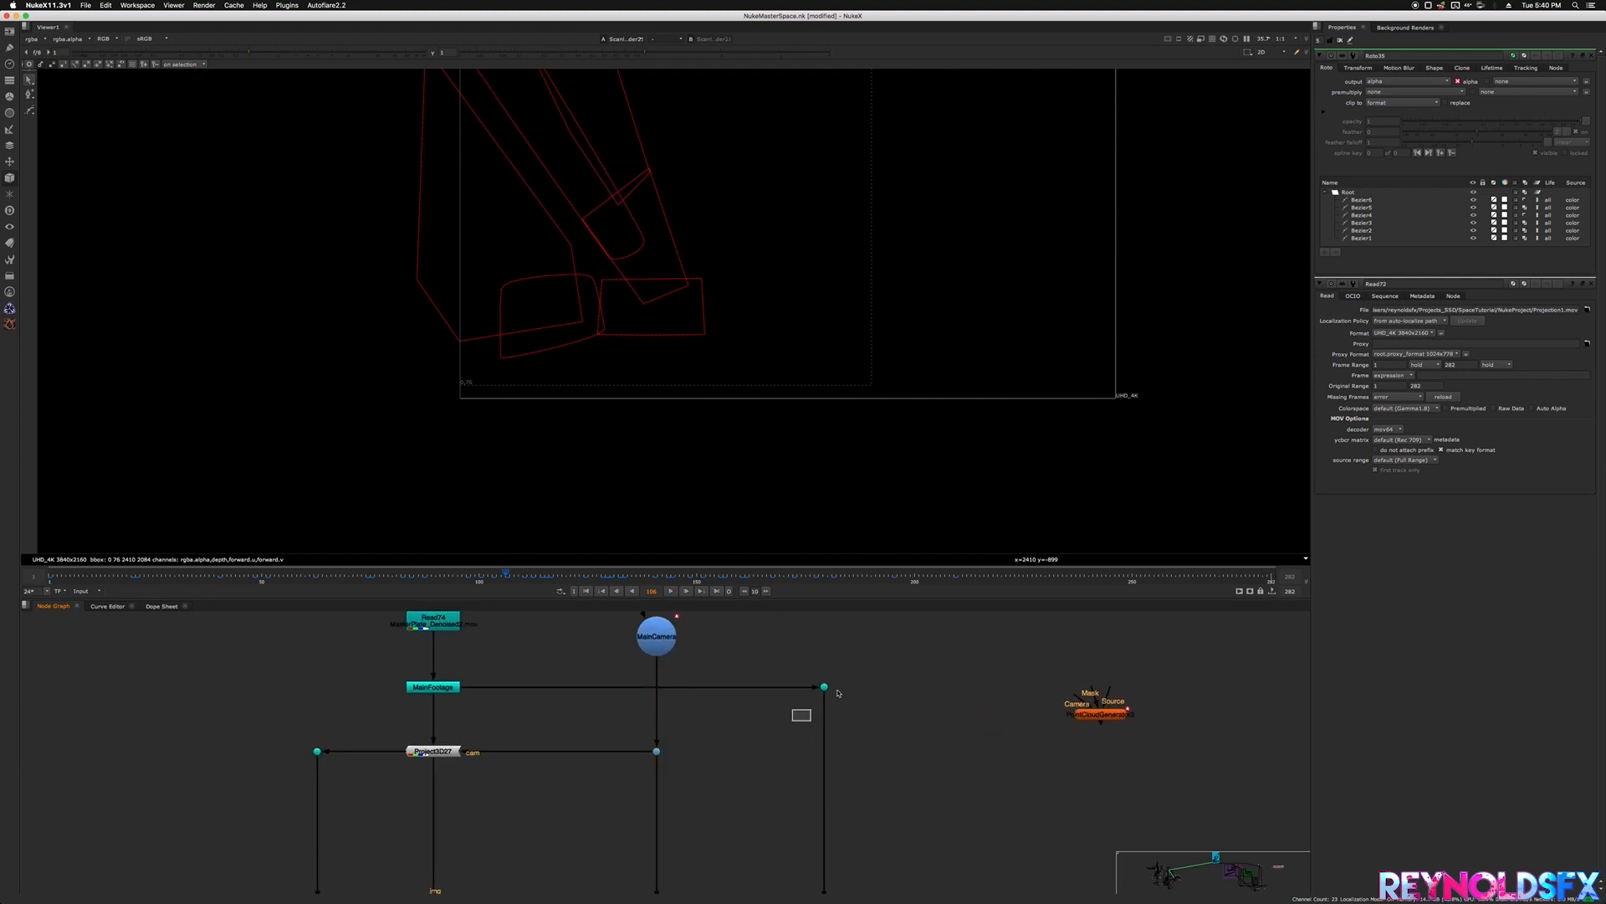
pyautogui.moveTo(732, 686); pyautogui.dragTo(740, 704, button='middle')
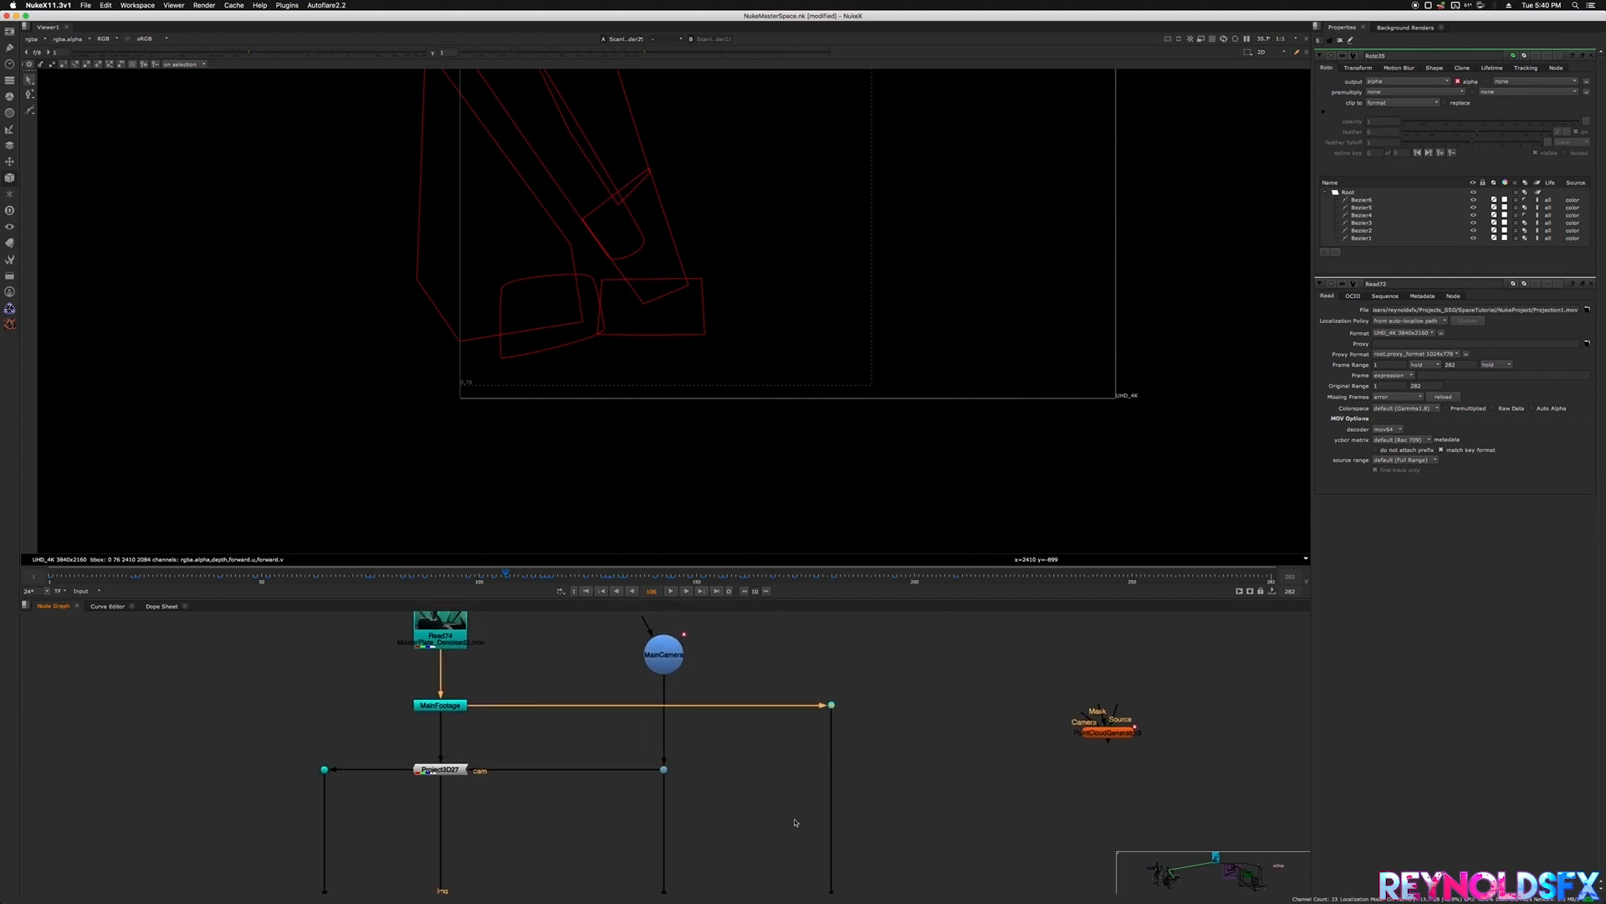
pyautogui.moveTo(797, 825); pyautogui.dragTo(835, 700, button='middle')
pyautogui.scroll(-5, 834, 700)
pyautogui.moveTo(853, 827); pyautogui.dragTo(853, 782, button='middle')
pyautogui.scroll(4, 854, 781)
pyautogui.moveTo(892, 795); pyautogui.dragTo(830, 724)
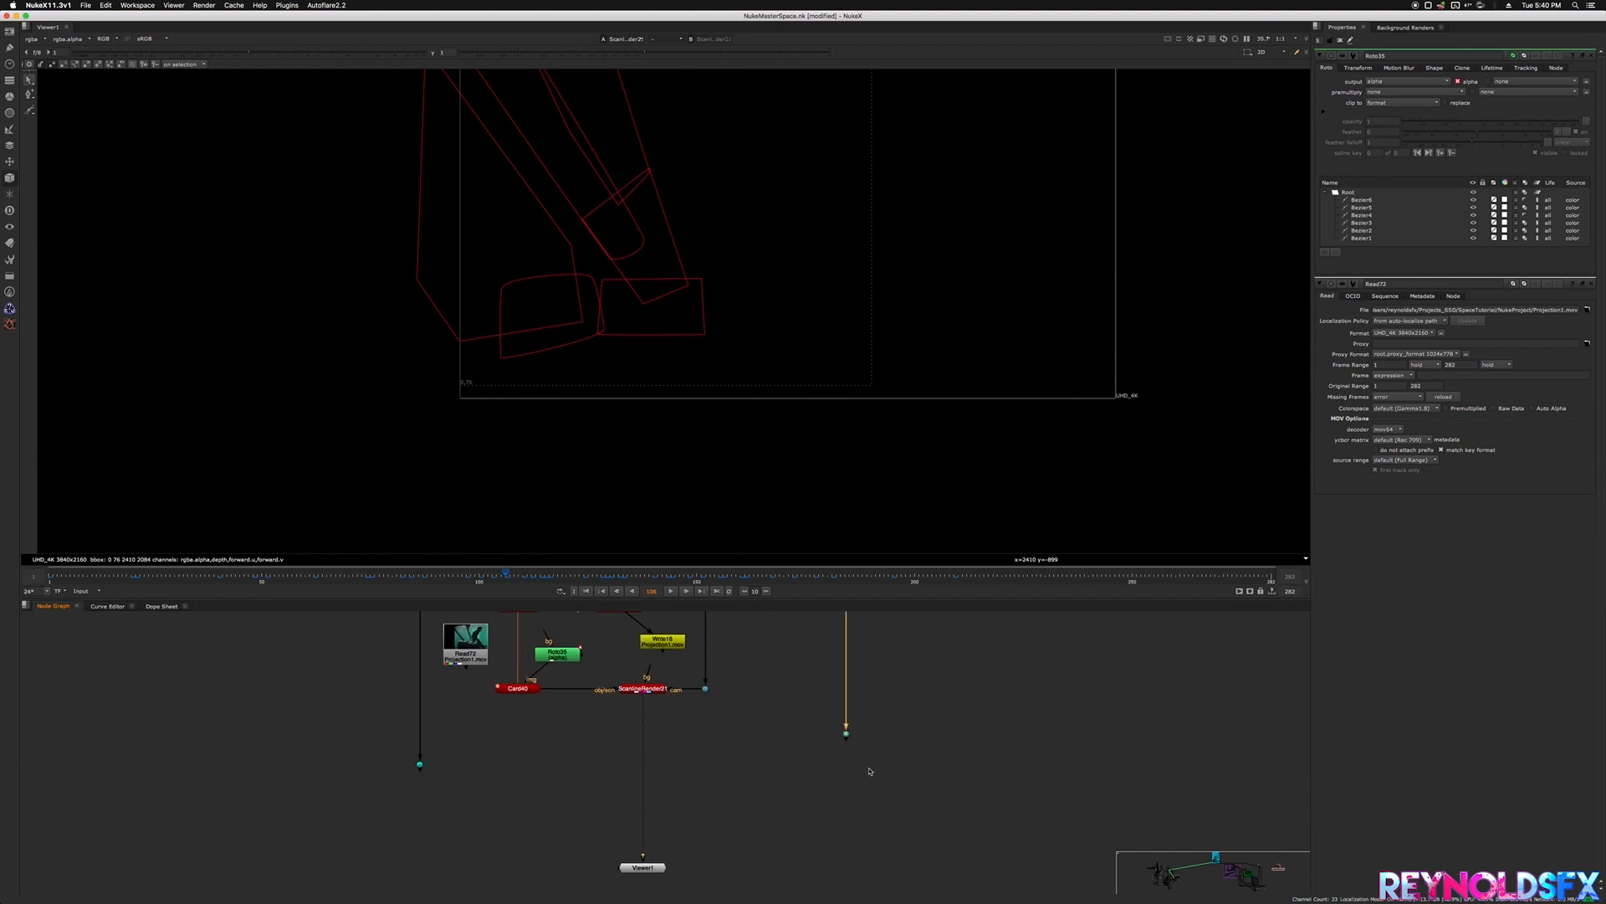
pyautogui.press('1')
pyautogui.moveTo(856, 769); pyautogui.dragTo(875, 818, button='middle')
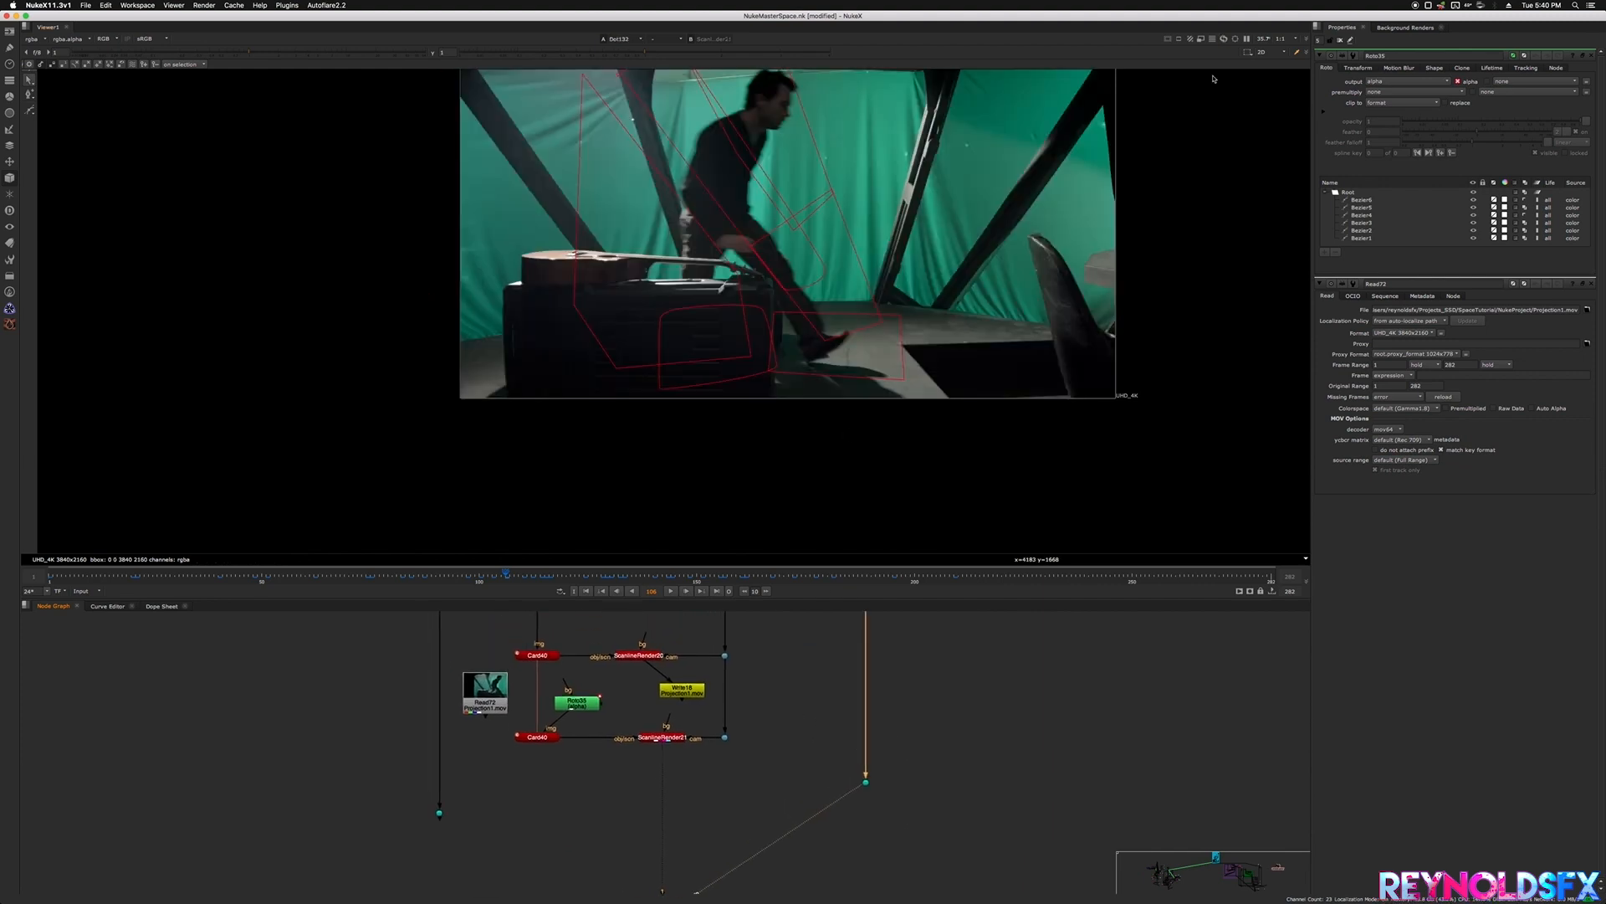
# - Close all open node properties and fit the original plate in the viewer
pyautogui.click(1341, 41)
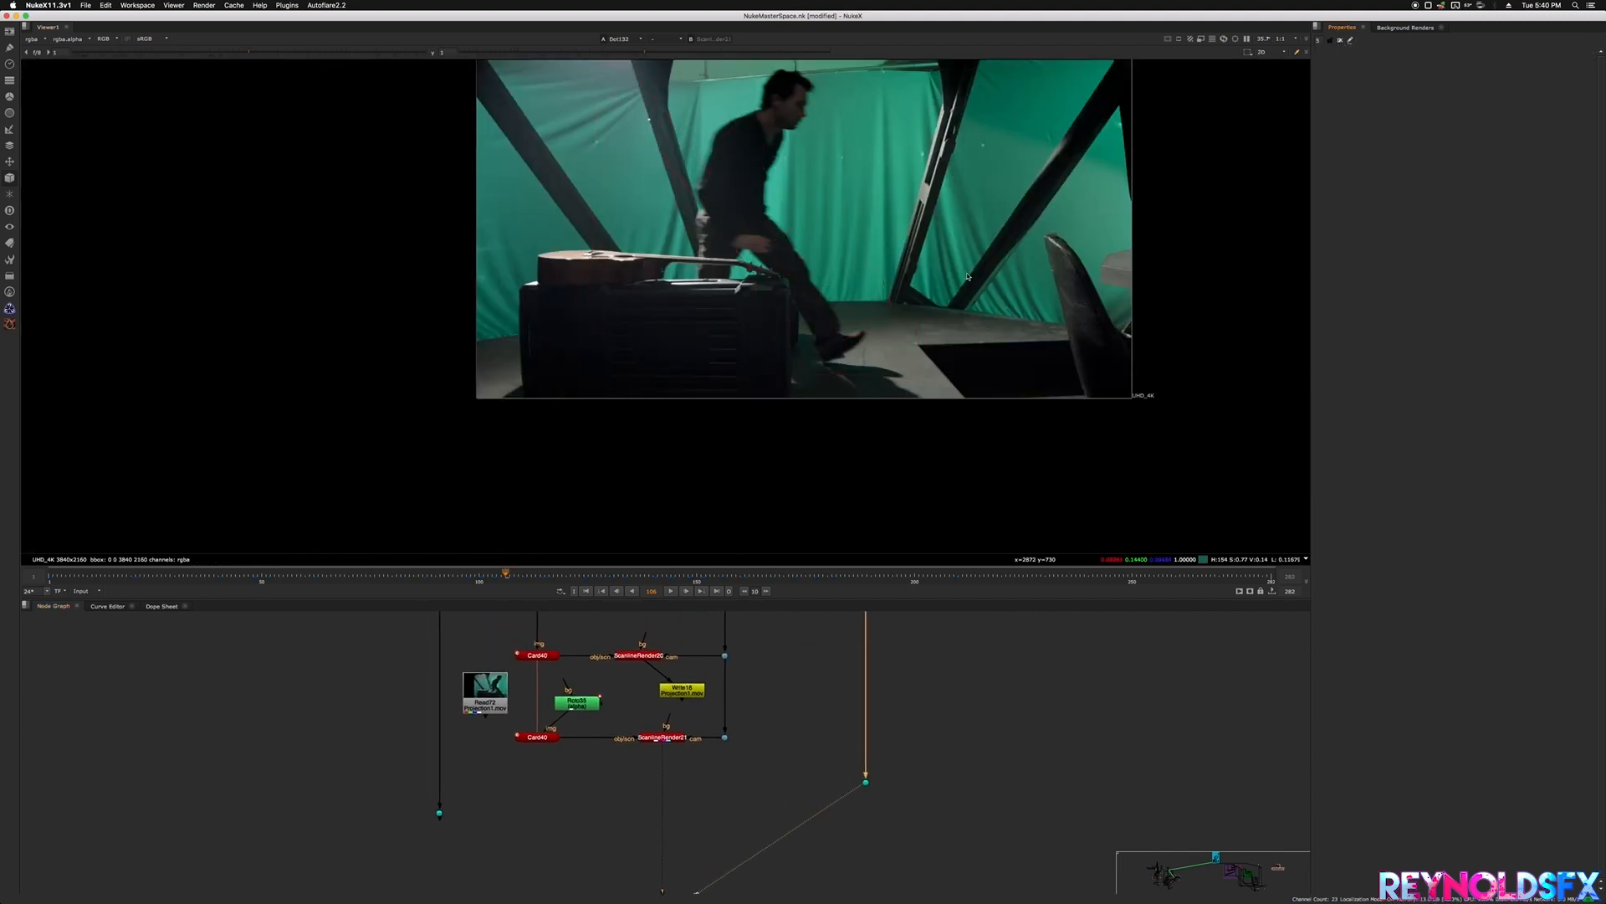
pyautogui.press('f')
pyautogui.scroll(-4, 855, 748)
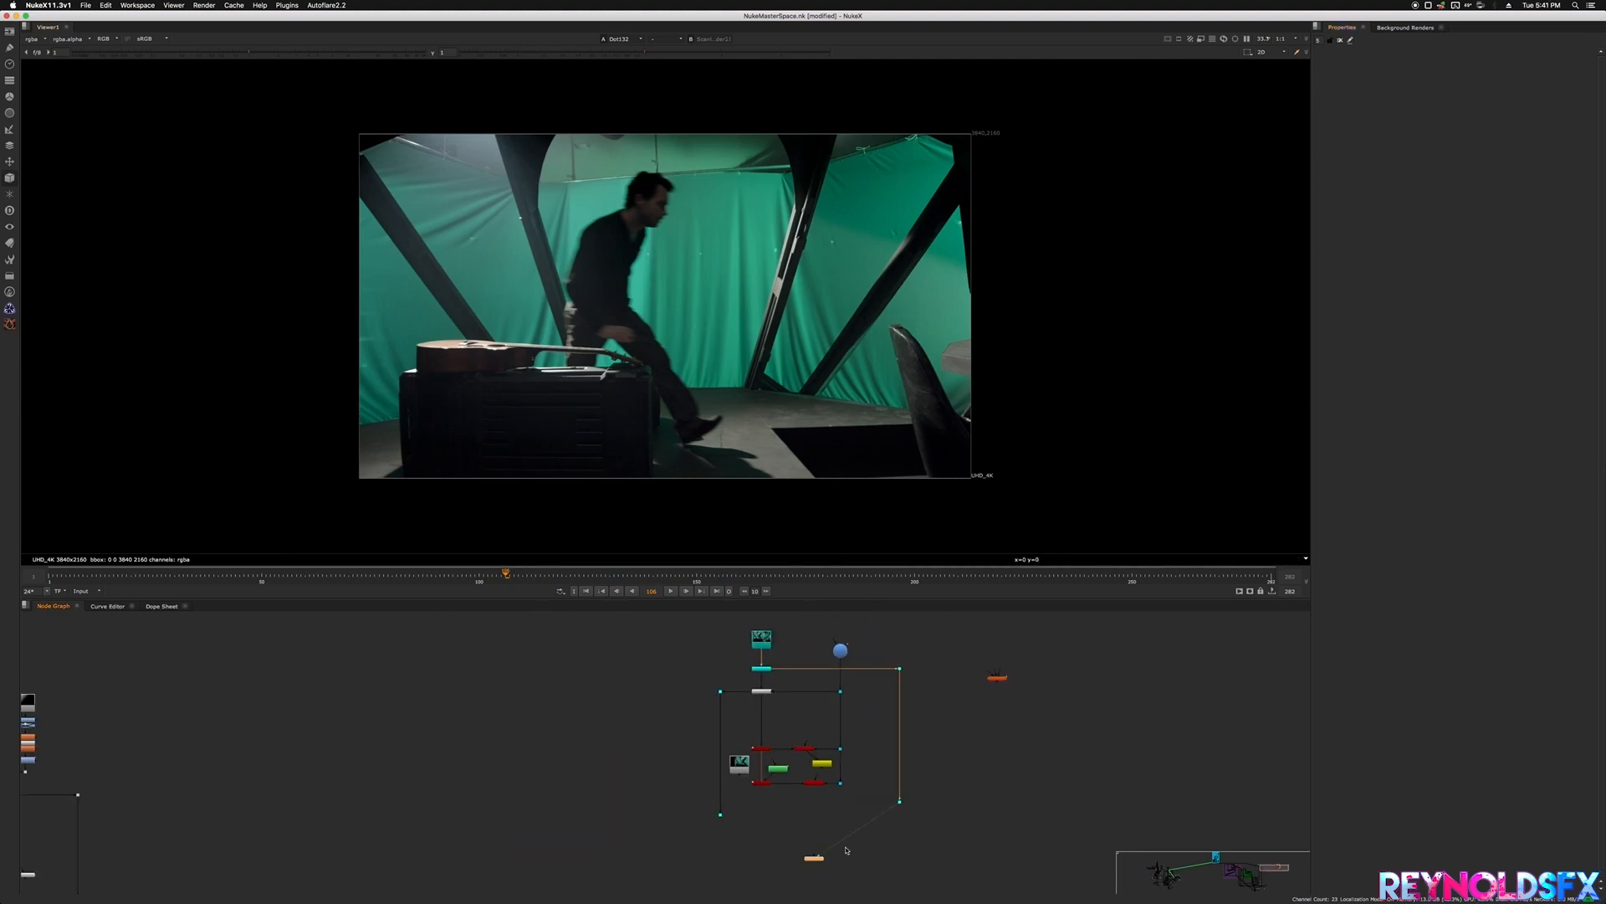
# - View the lower ScanlineRender's alpha and open the Roto node's properties to overlay its shapes
pyautogui.scroll(5, 833, 824)
pyautogui.click(789, 717)
pyautogui.press('1')
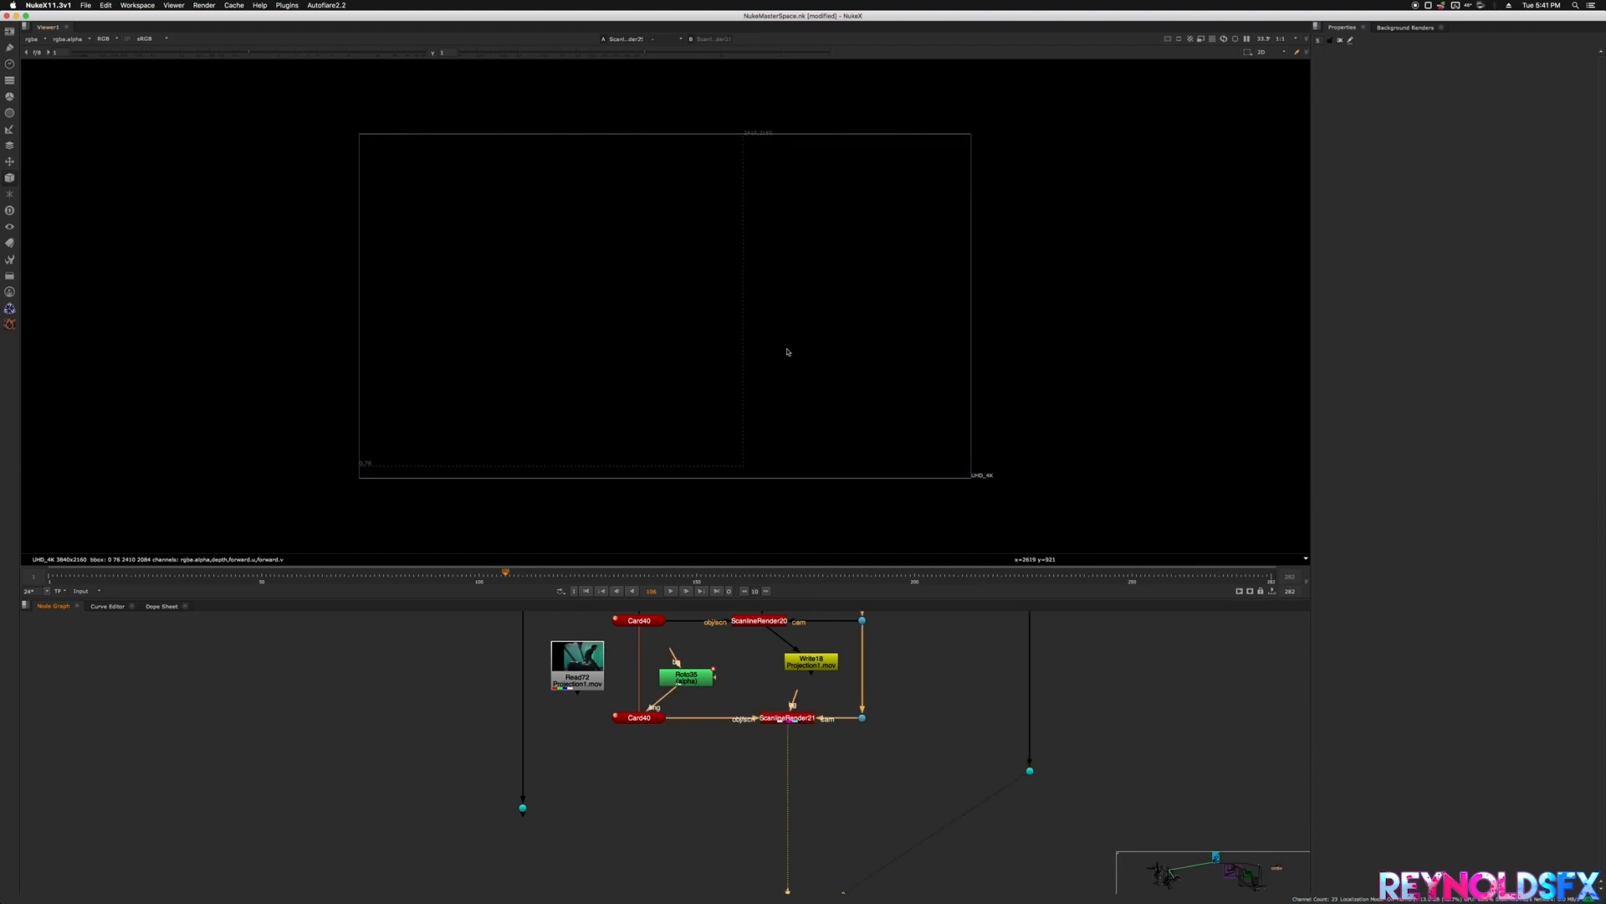
pyautogui.press('a')
pyautogui.doubleClick(685, 676)
pyautogui.moveTo(746, 648); pyautogui.dragTo(730, 687, button='middle')
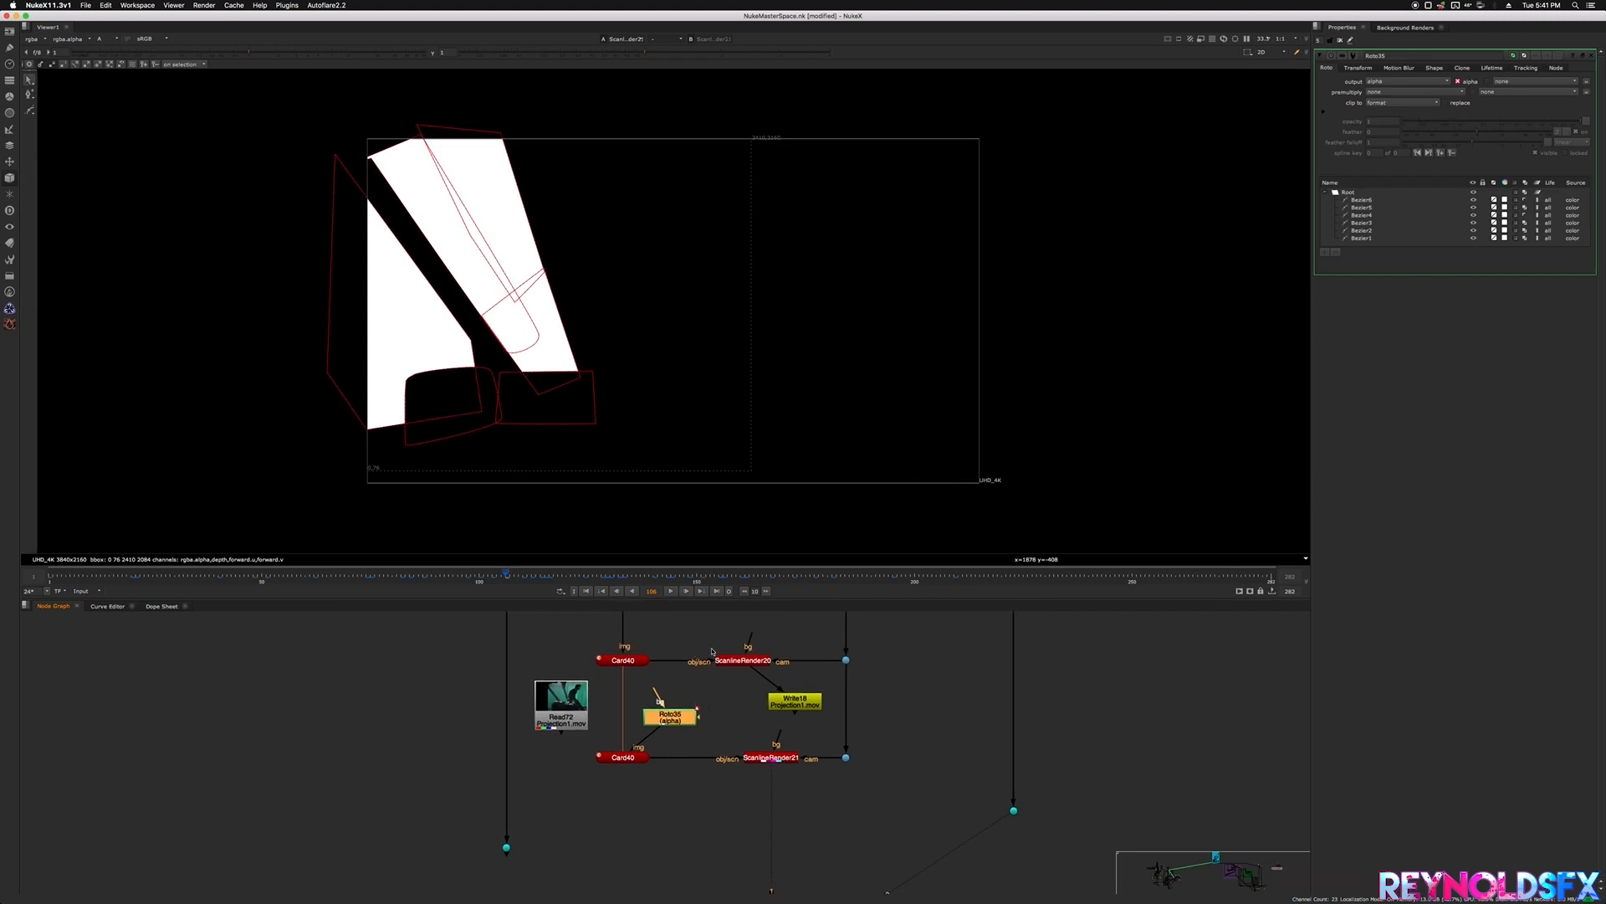
# - Toggle the lower ScanlineRender between alpha and color, then view Projection1.mov under the roto shapes
pyautogui.click(771, 757)
pyautogui.click(837, 803)
pyautogui.press('a')
pyautogui.press('a')
pyautogui.press('a')
pyautogui.press('a')
pyautogui.press('a')
pyautogui.press('a')
pyautogui.press('a')
pyautogui.press('a')
pyautogui.press('a')
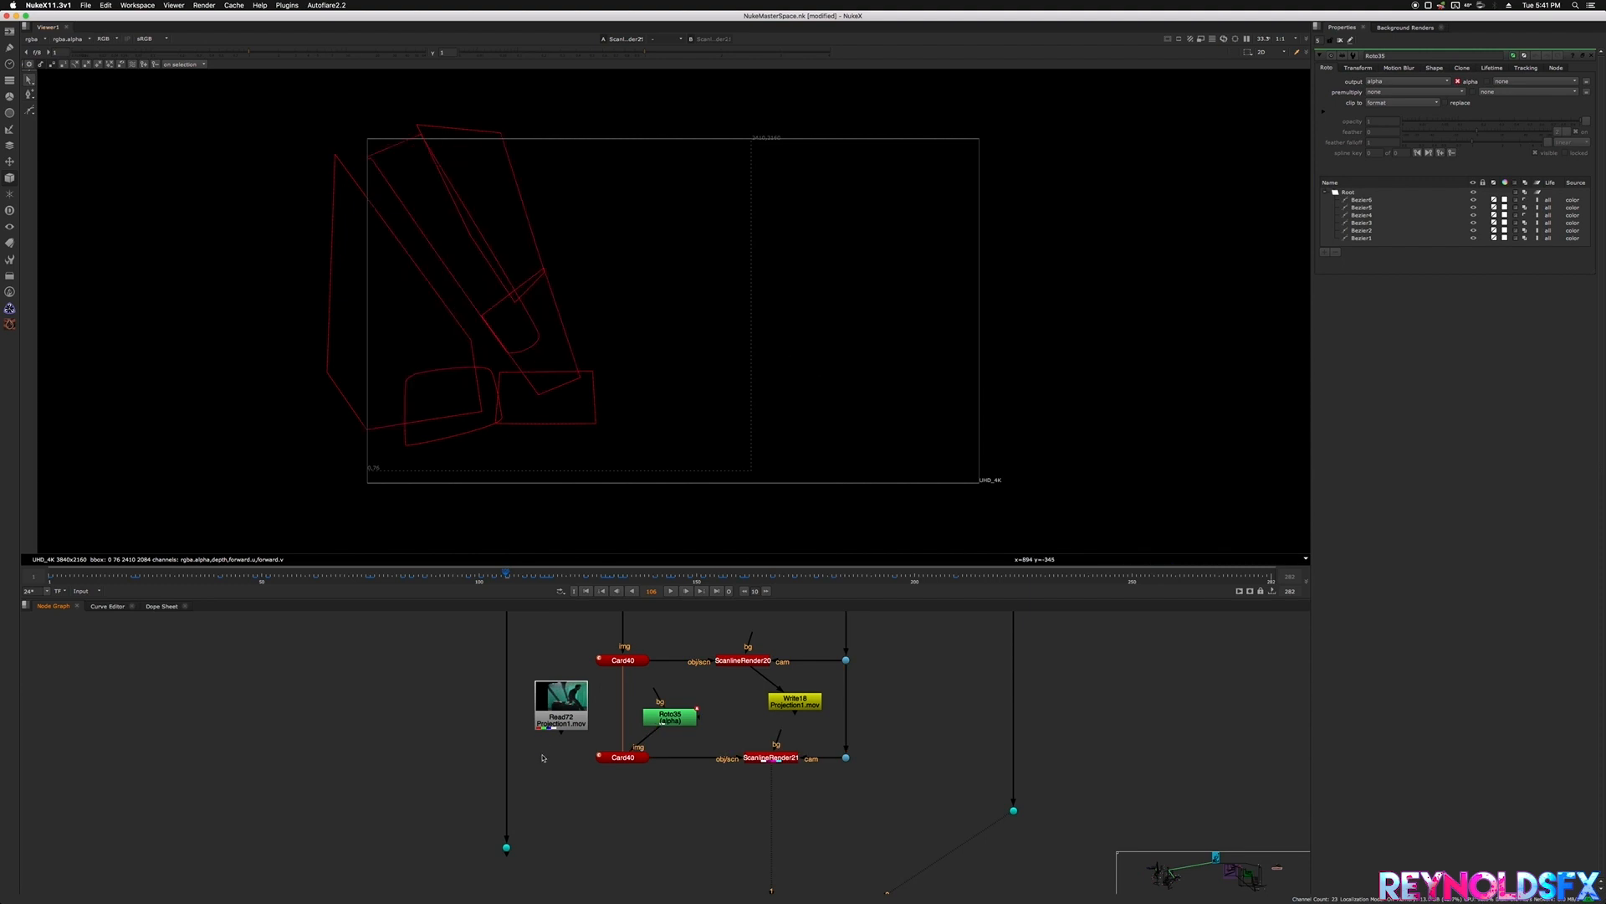
pyautogui.click(563, 717)
pyautogui.press('1')
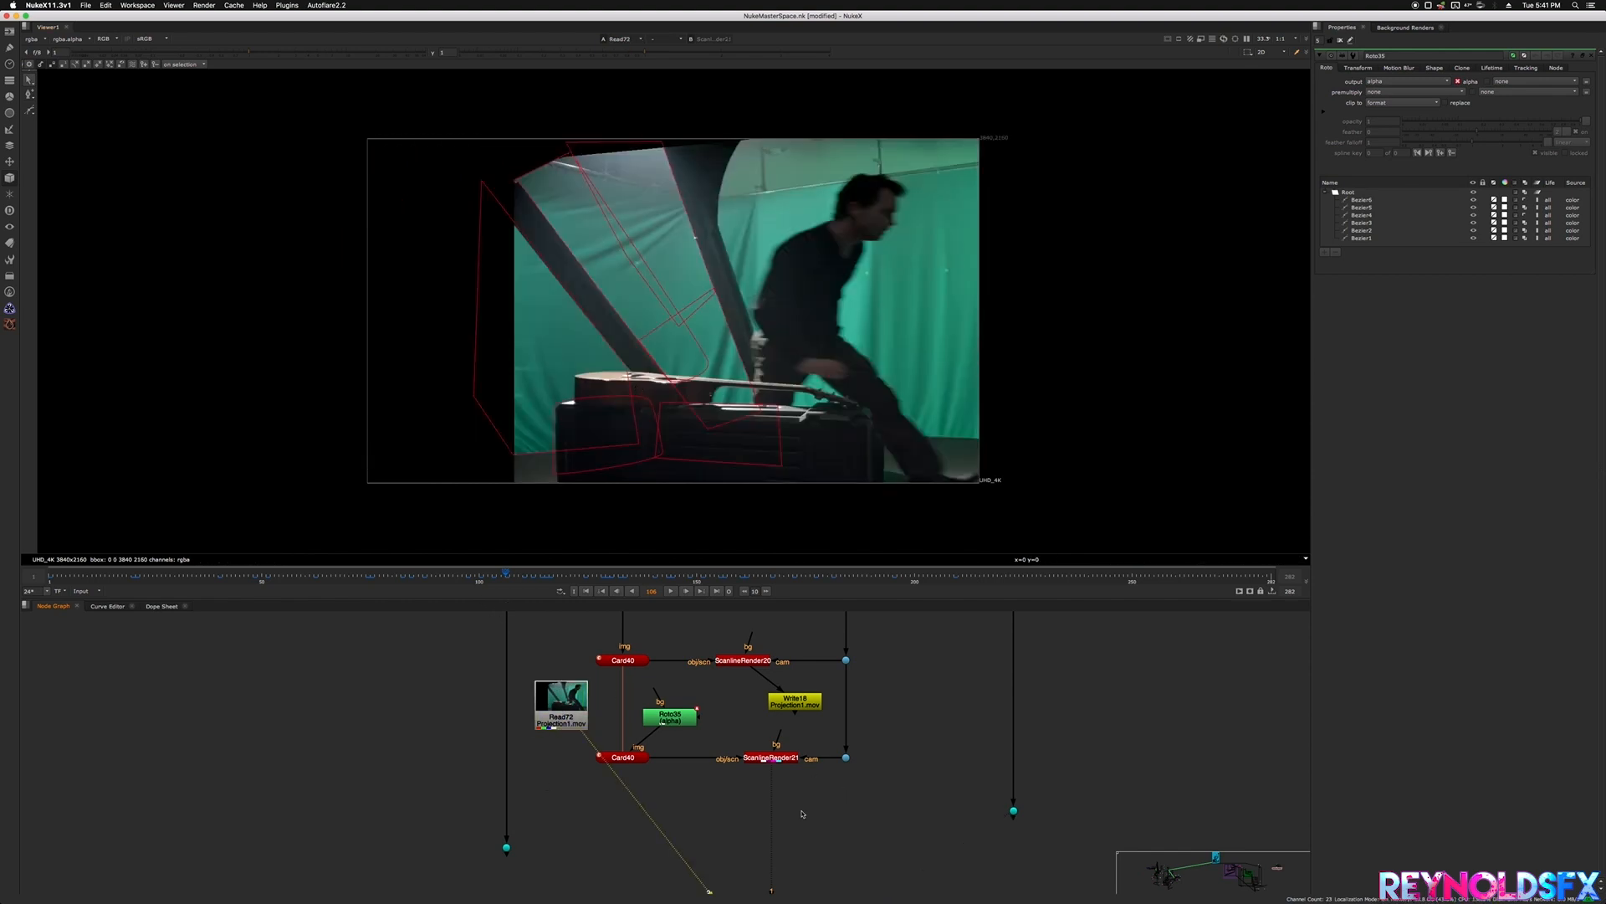
# - Add a Copy node with input A from the lower ScanlineRender and input B from the MainFootage branch's lower dot
pyautogui.scroll(-3, 753, 761)
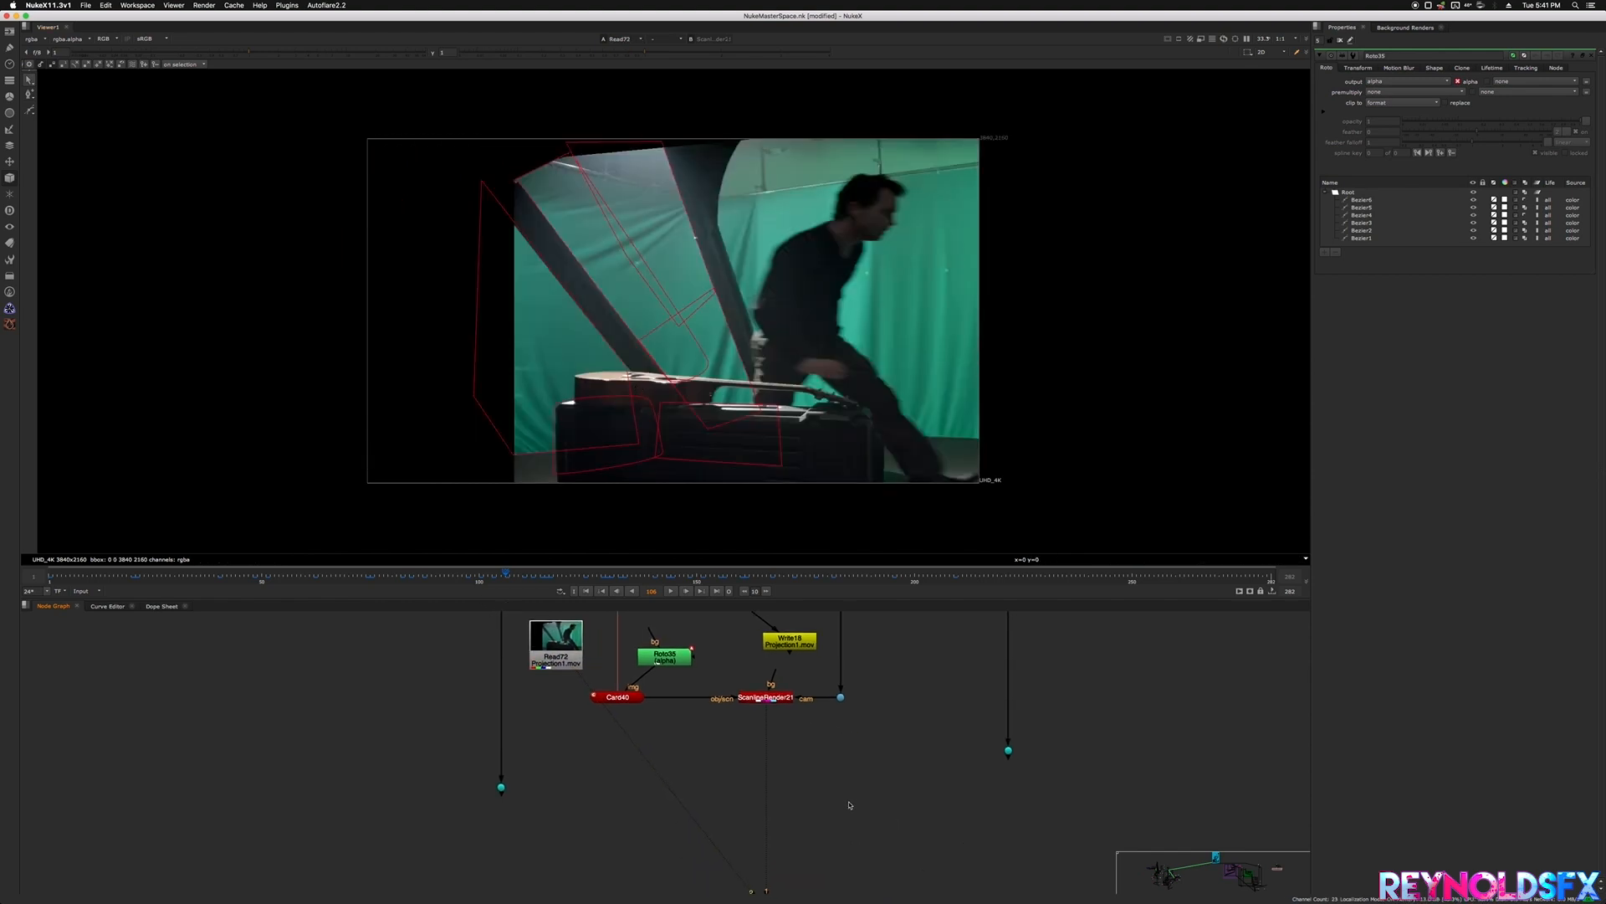
pyautogui.press('Tab')
pyautogui.write('copy')
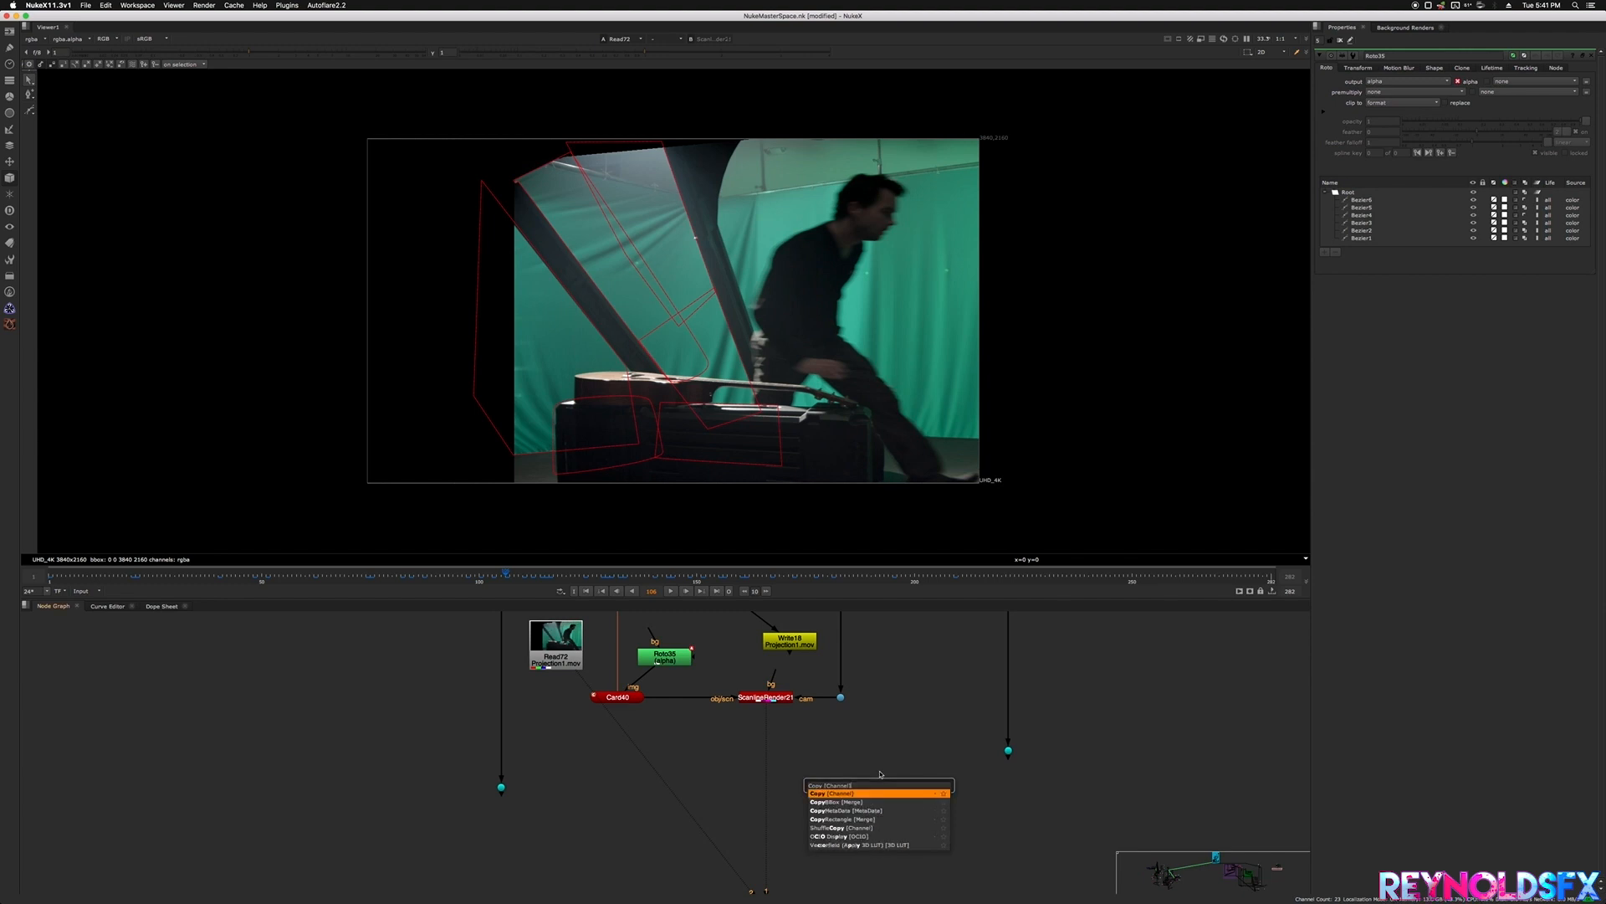
pyautogui.press('Return')
pyautogui.moveTo(904, 806); pyautogui.dragTo(780, 703)
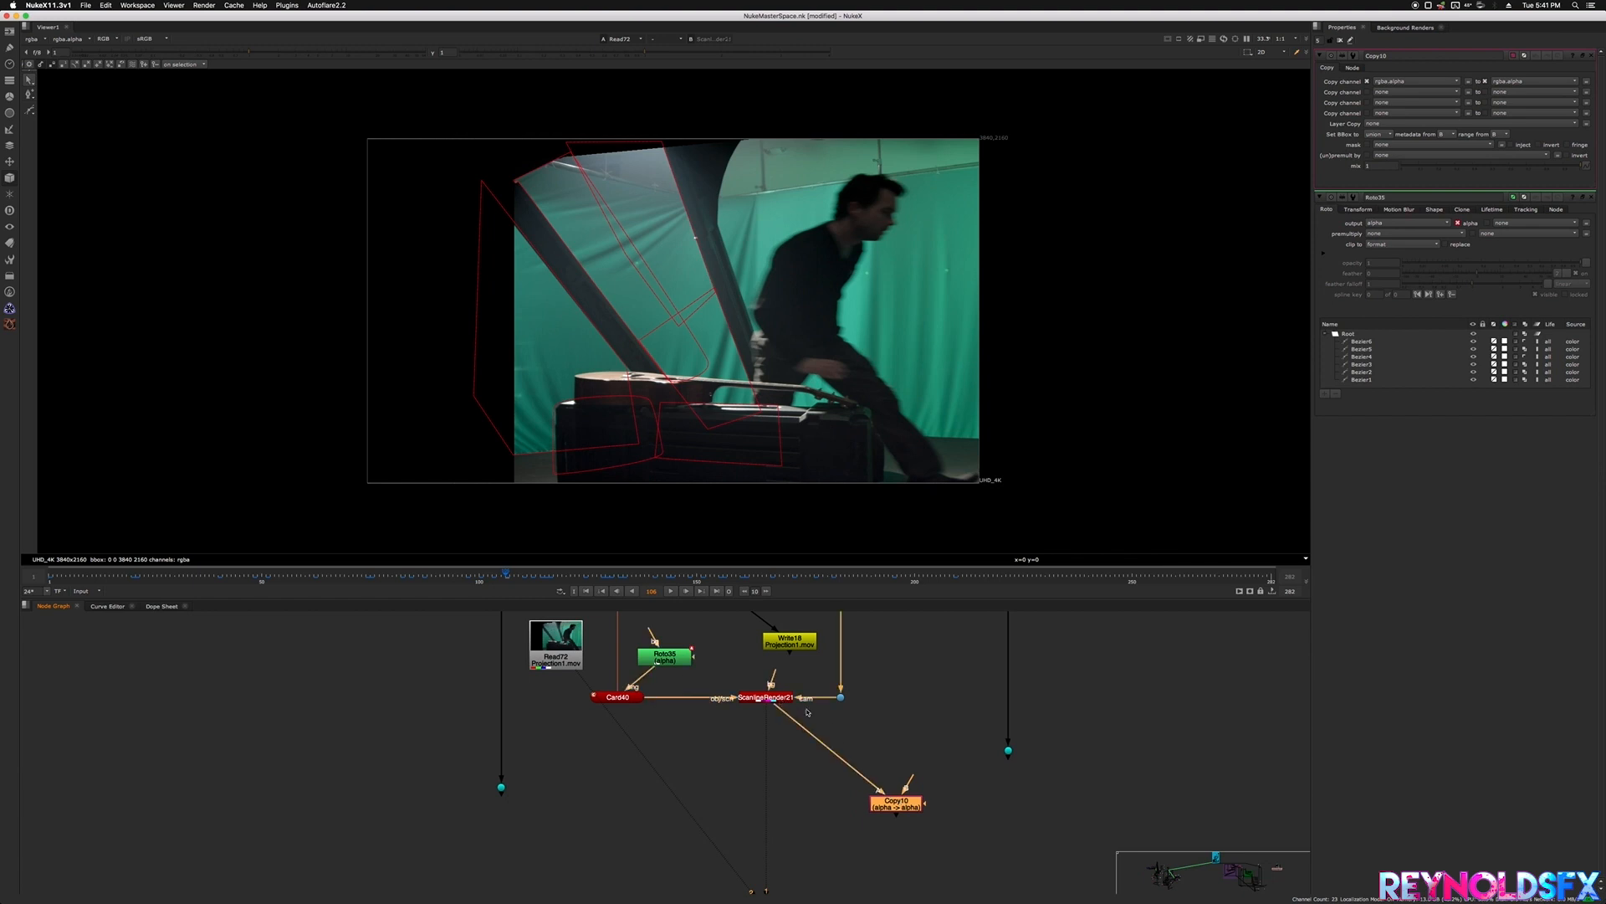
pyautogui.moveTo(908, 788); pyautogui.dragTo(1008, 751)
# - Add an unconnected Invert node and place it between the lower ScanlineRender and the Copy node
pyautogui.click(924, 748)
pyautogui.press('Tab')
pyautogui.write('invert')
pyautogui.press('Return')
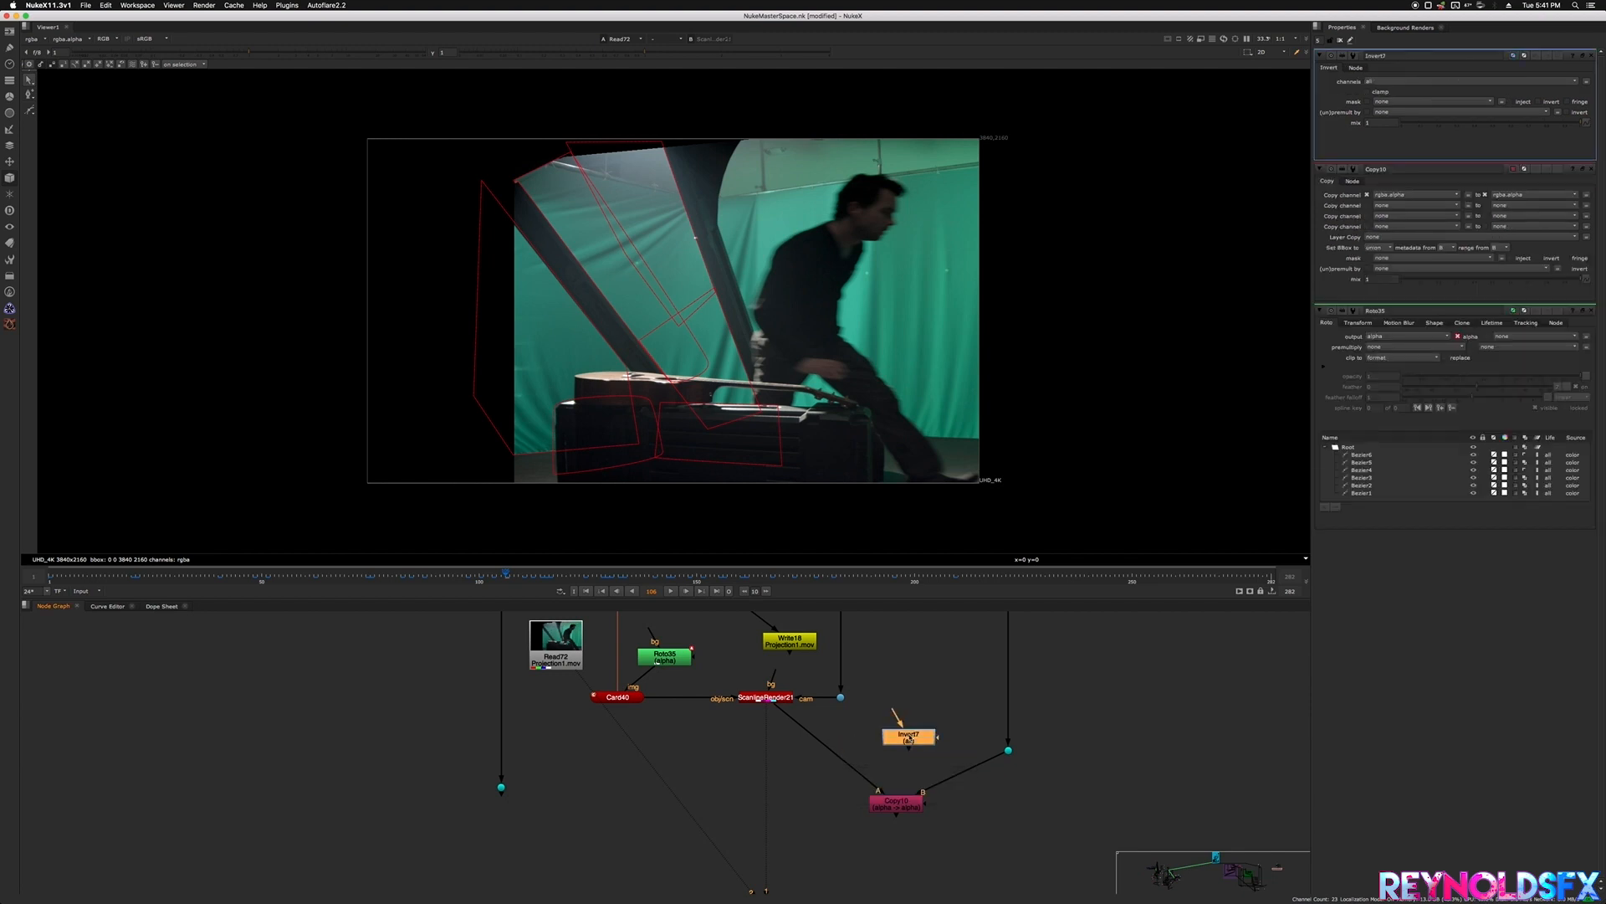
pyautogui.moveTo(901, 741); pyautogui.dragTo(877, 737)
# - View the lower ScanlineRender's alpha and scrub back to an earlier frame to examine the reprojected matte
pyautogui.click(763, 700)
pyautogui.press('1')
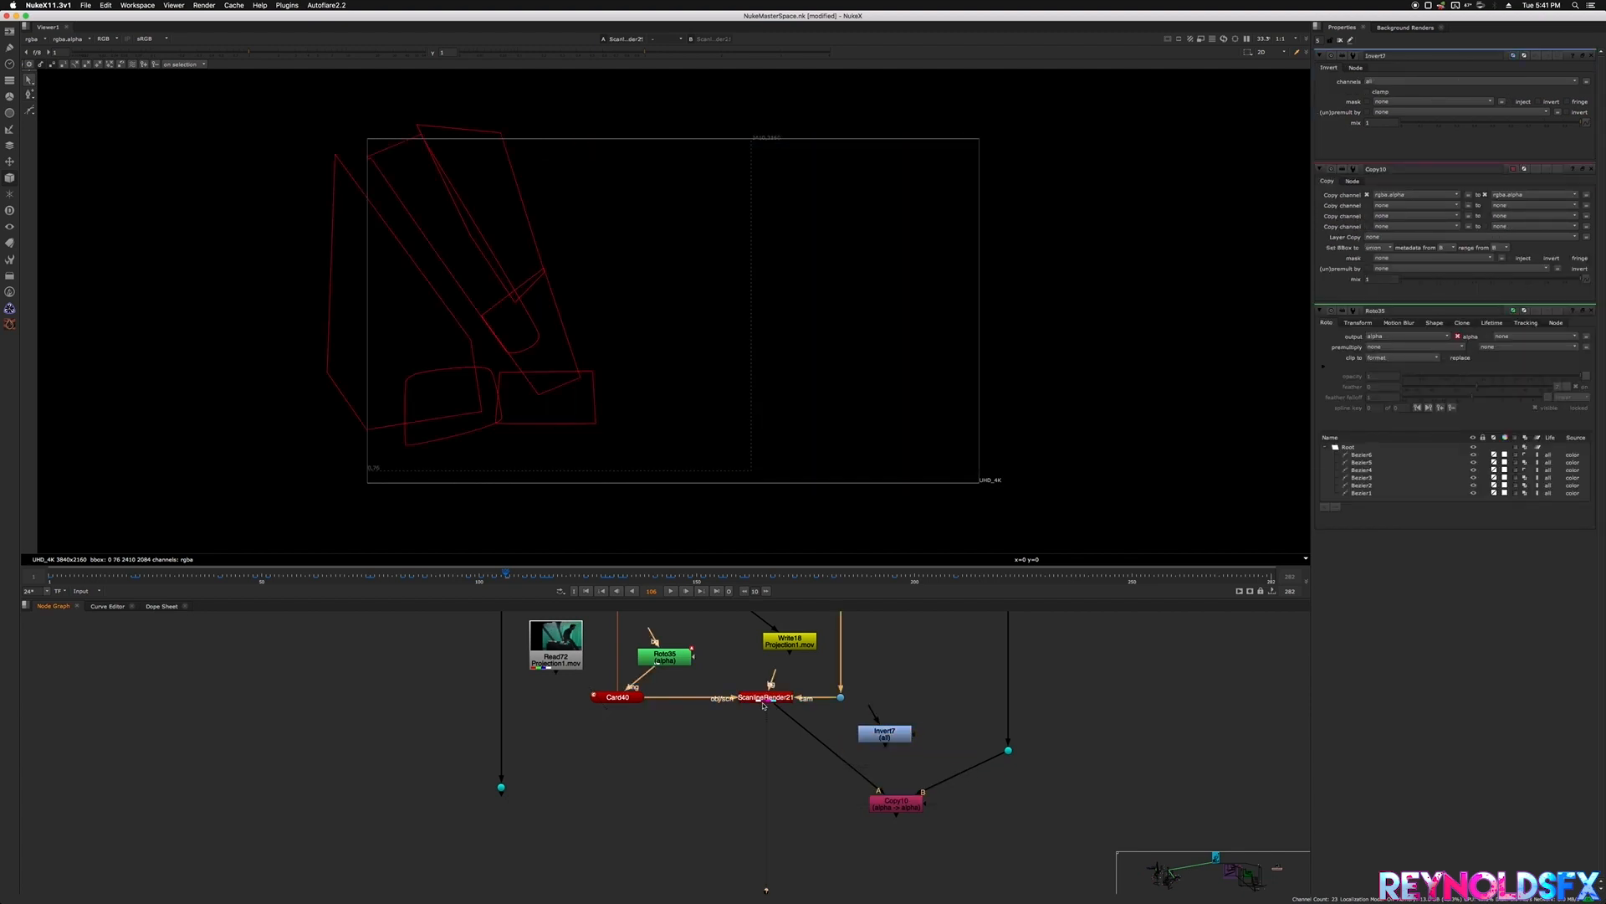
pyautogui.press('a')
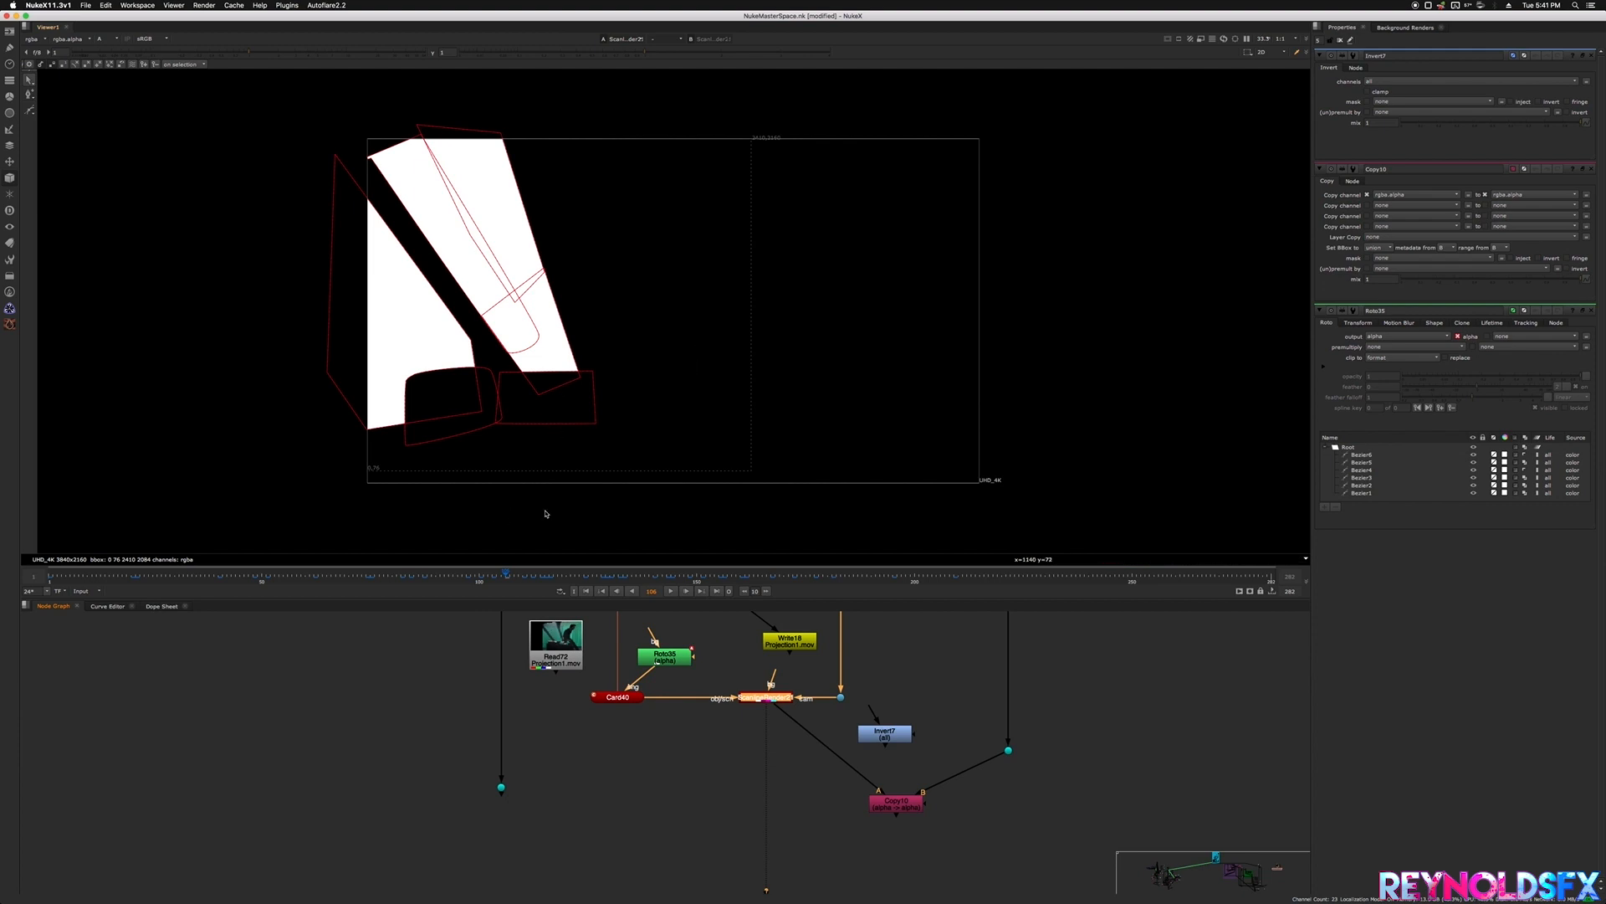
pyautogui.moveTo(494, 575); pyautogui.dragTo(357, 575)
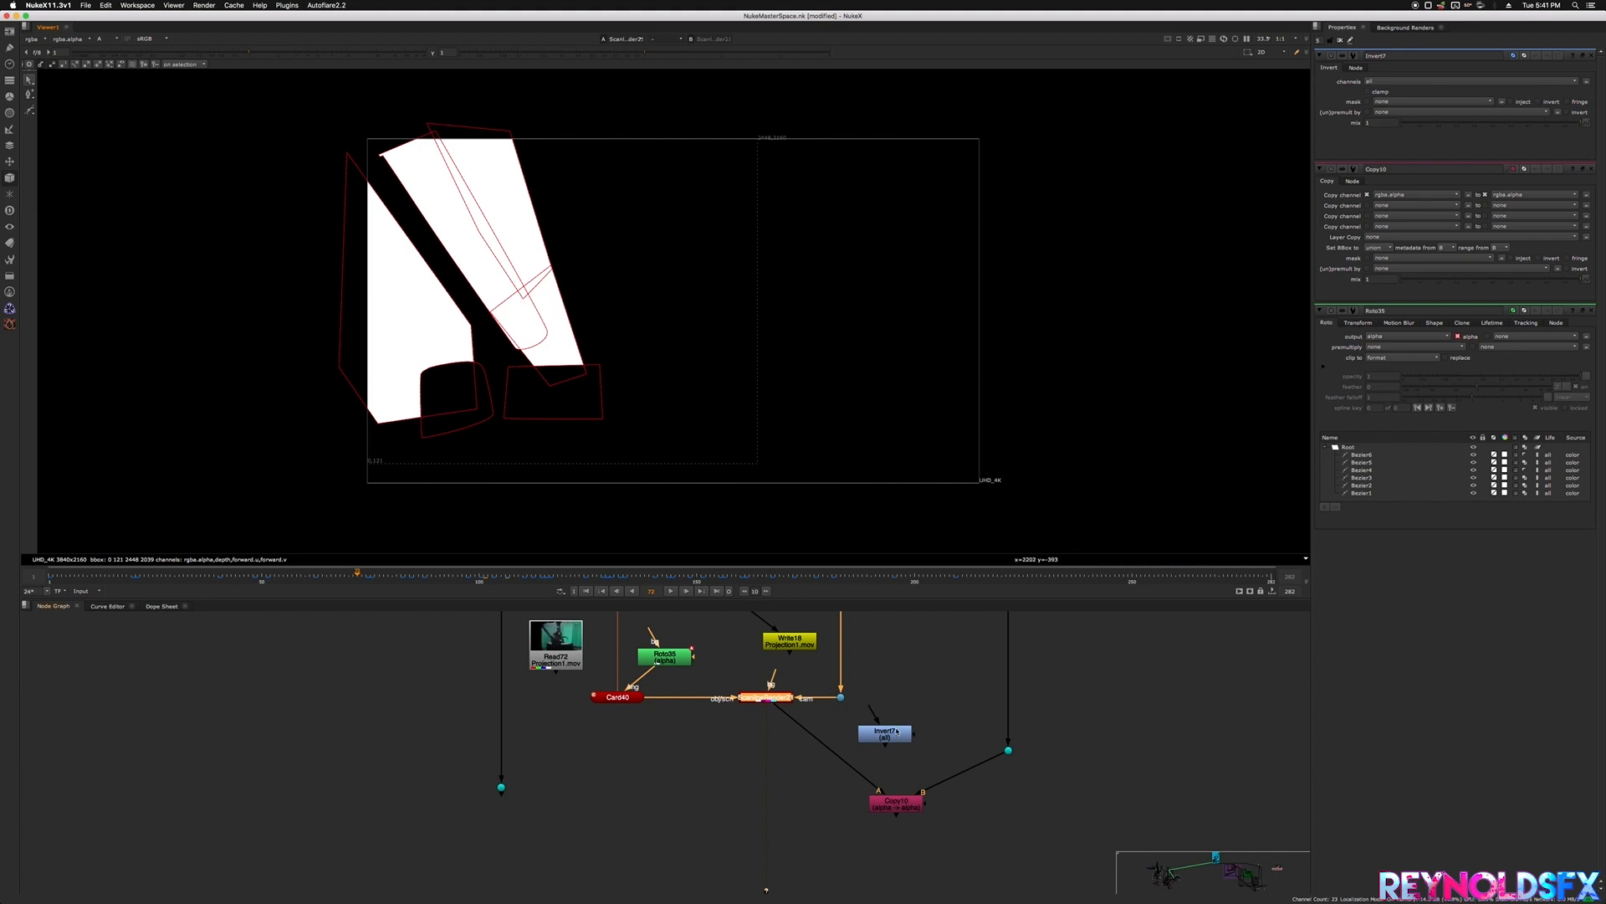
# - Reposition the Copy node and insert the Invert node into the connection from the lower ScanlineRender to its A input
pyautogui.moveTo(943, 810)
pyautogui.mouseDown()
pyautogui.moveTo(1011, 805)
pyautogui.moveTo(951, 786)
pyautogui.moveTo(932, 800)
pyautogui.mouseUp()
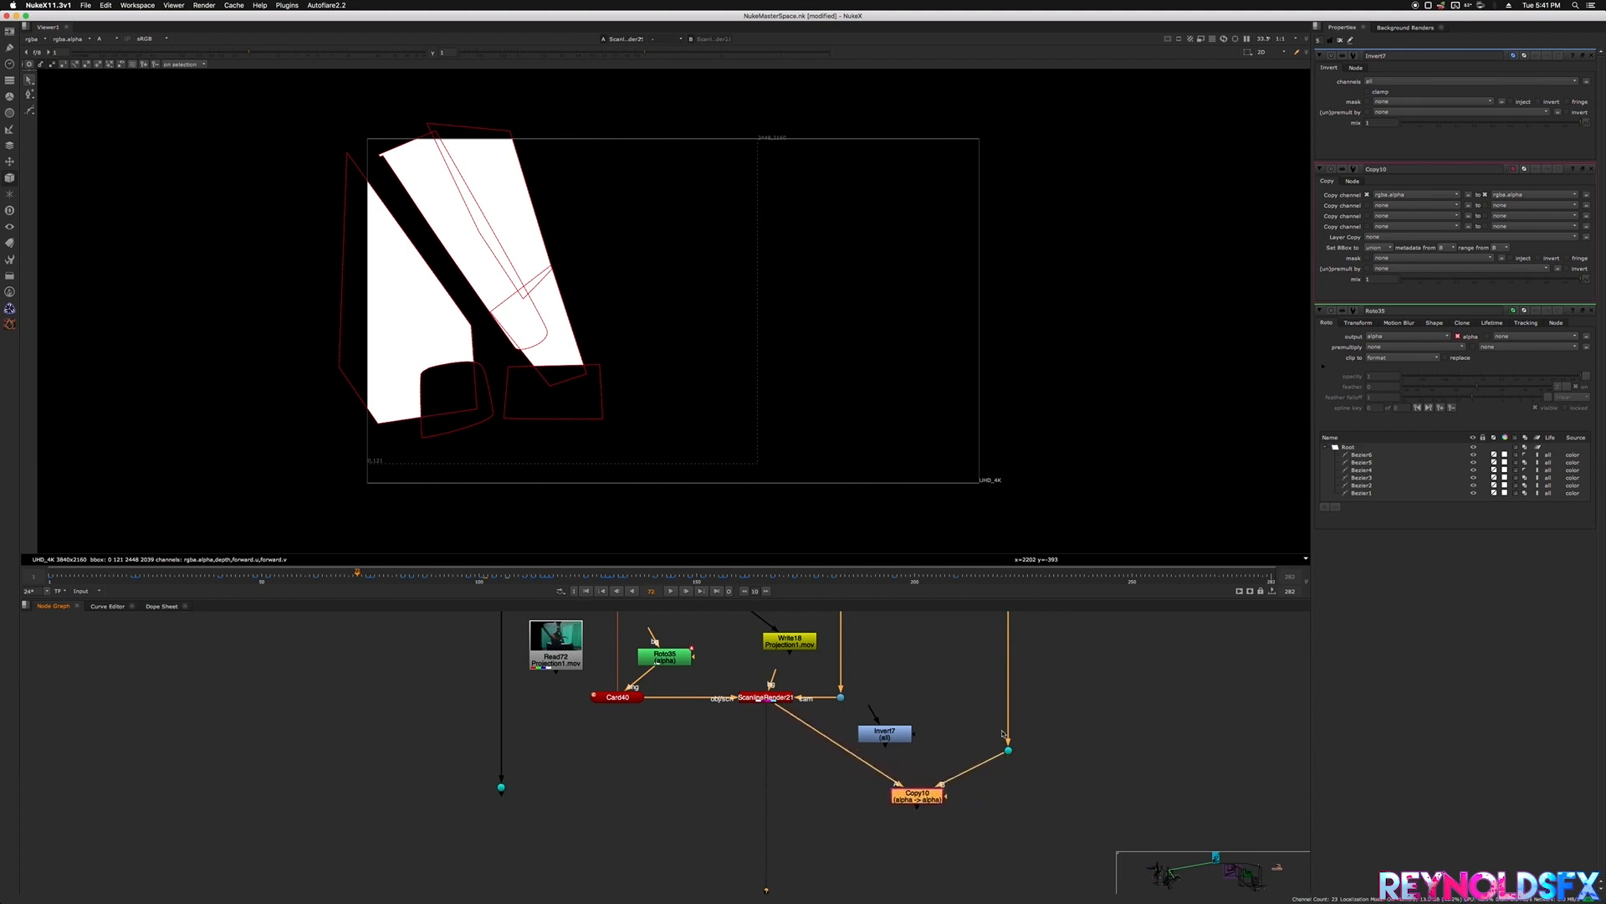
pyautogui.moveTo(1030, 755); pyautogui.dragTo(1038, 791, button='middle')
pyautogui.moveTo(901, 773); pyautogui.dragTo(862, 804)
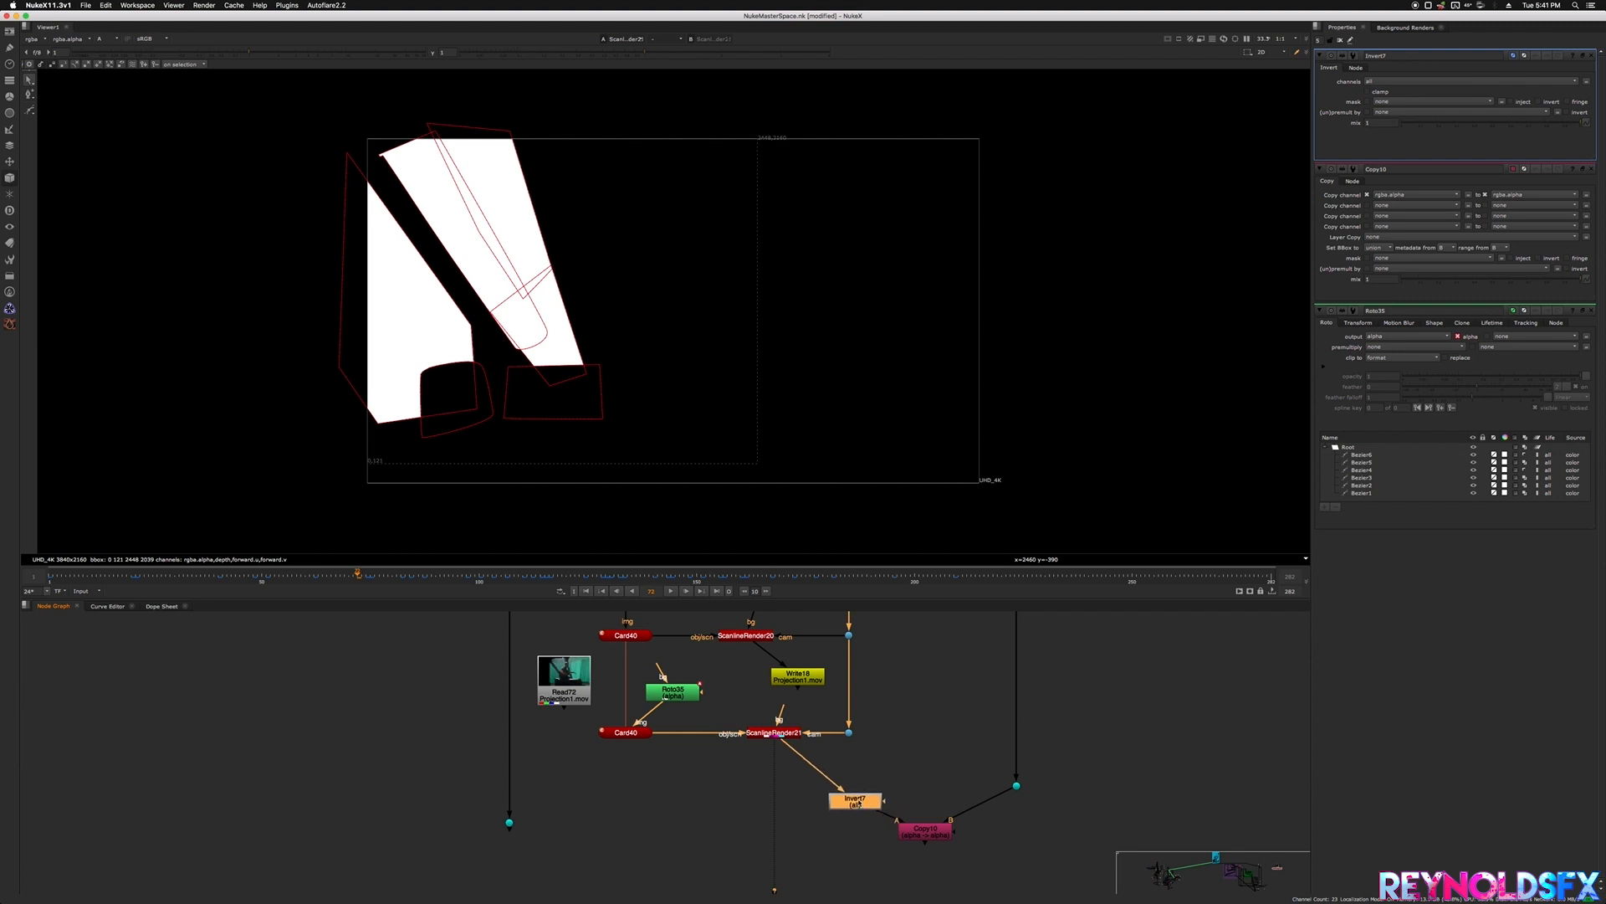
# - View the Invert node's alpha to check the inverted matte, then view the Copy node in color
pyautogui.press('1')
pyautogui.click(837, 751)
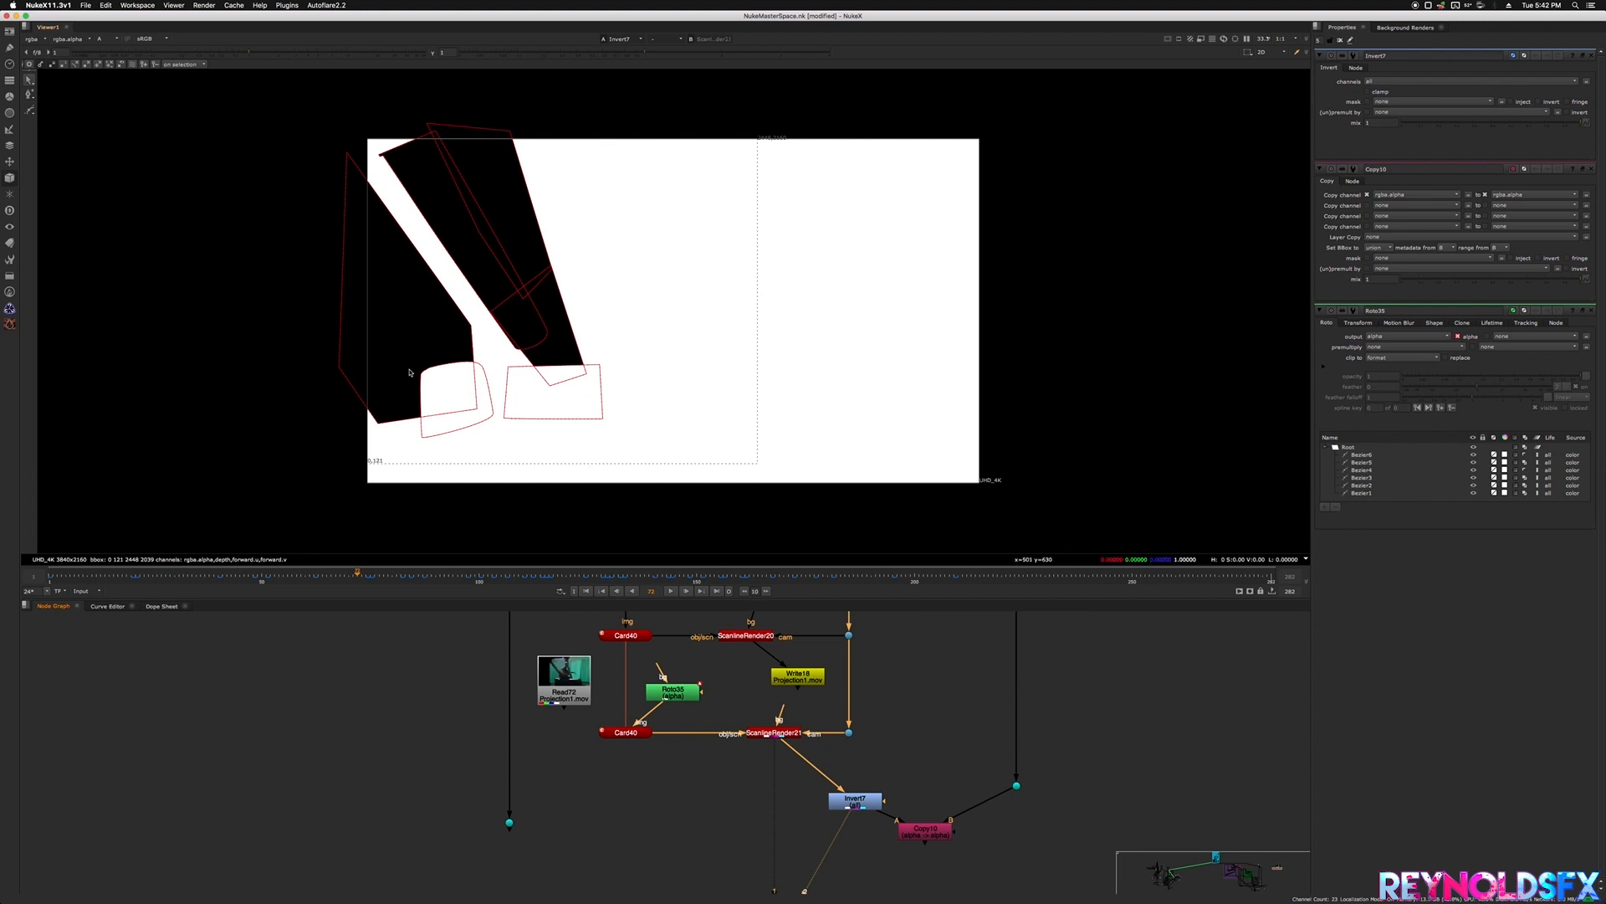
pyautogui.click(925, 831)
pyautogui.press('1')
pyautogui.press('a')
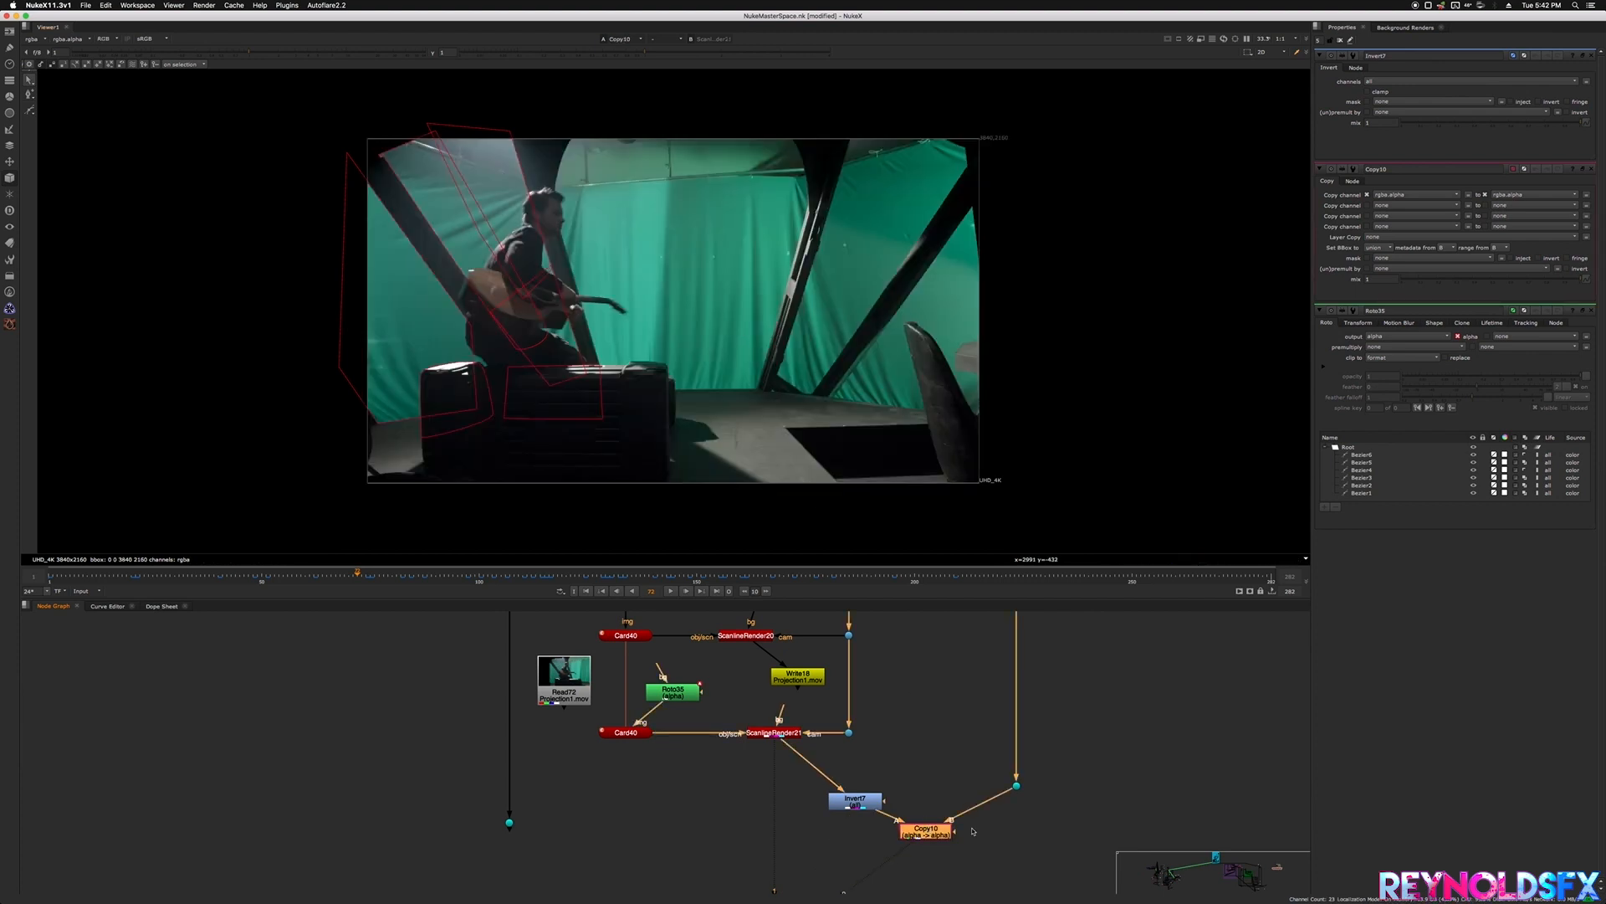
# - Add a Premult node after the Copy node to cut the roto areas out of the plate
pyautogui.scroll(-3, 891, 795)
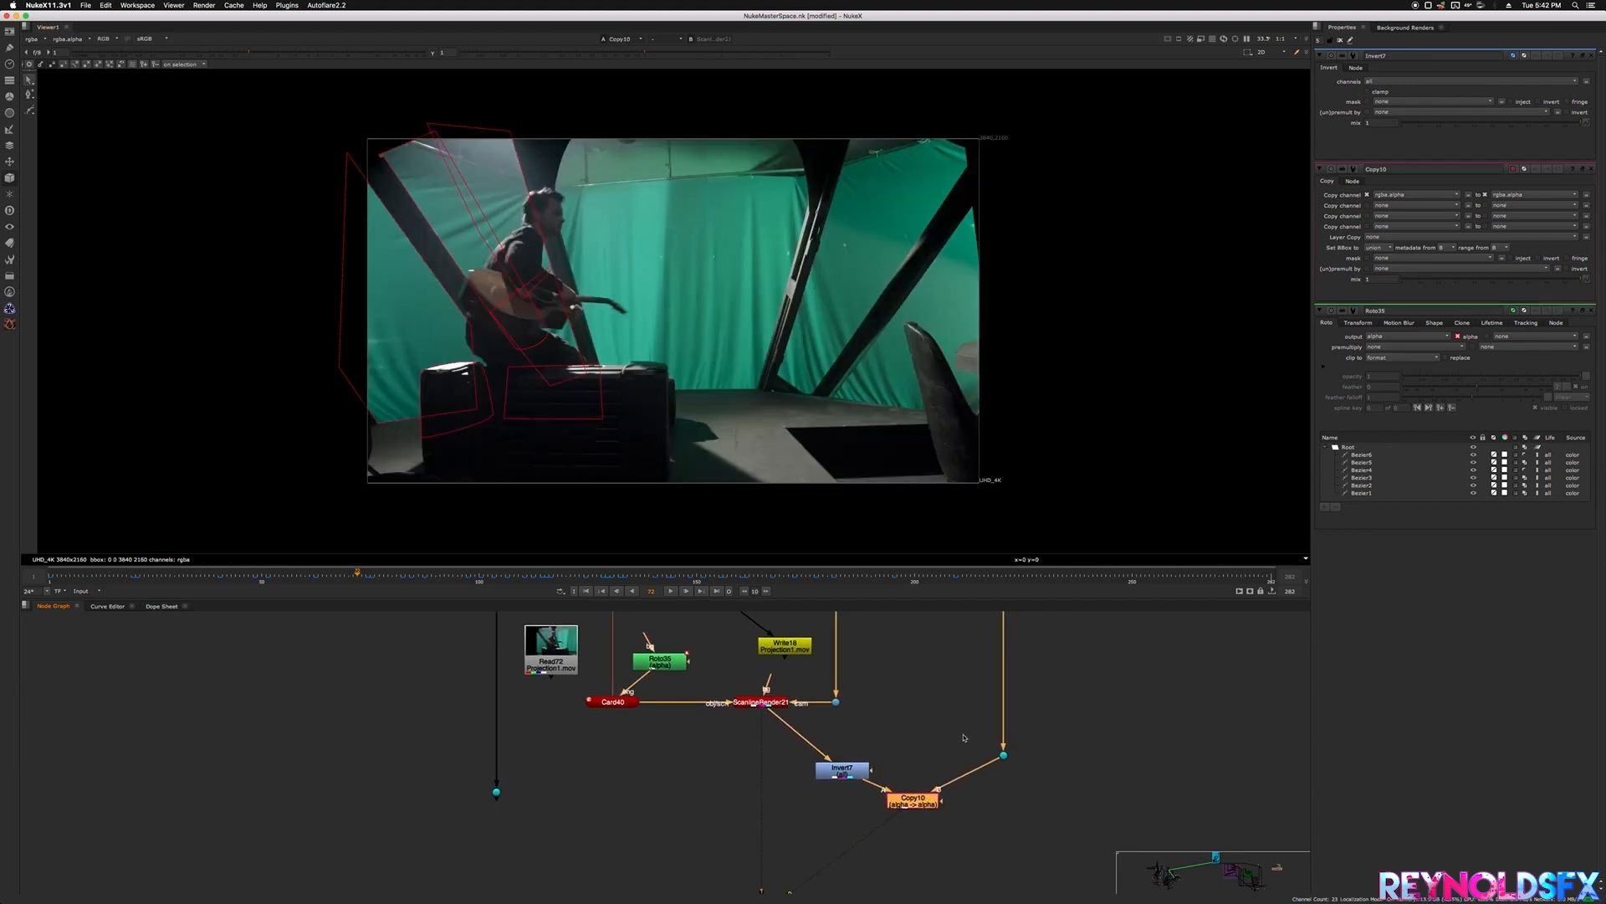
pyautogui.press('Tab')
pyautogui.write('prem')
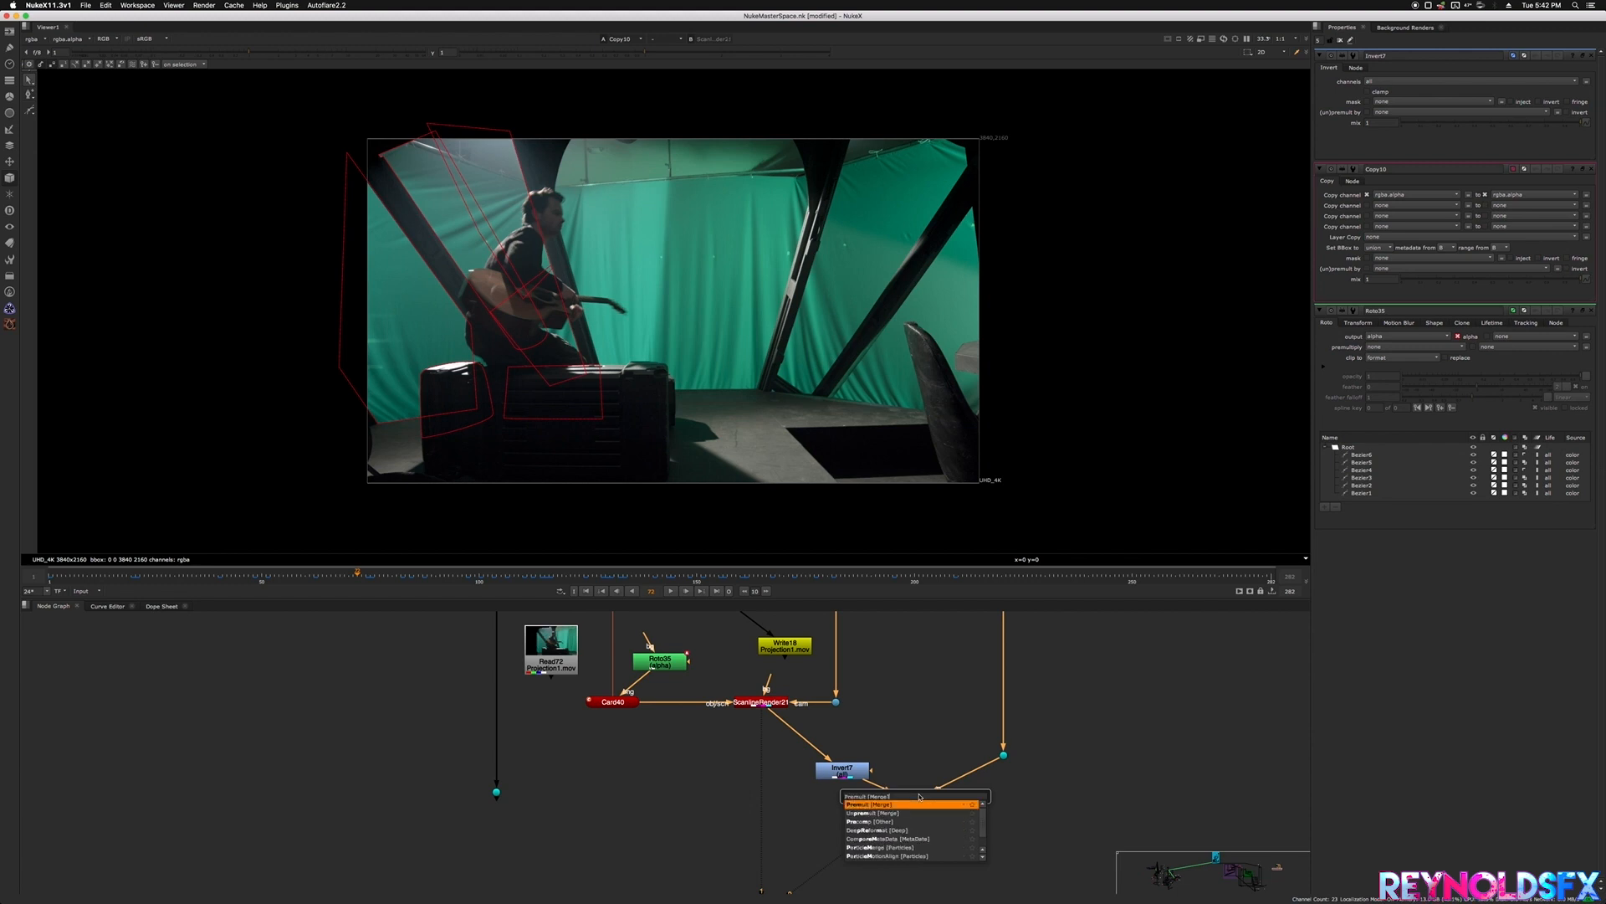
pyautogui.press('Return')
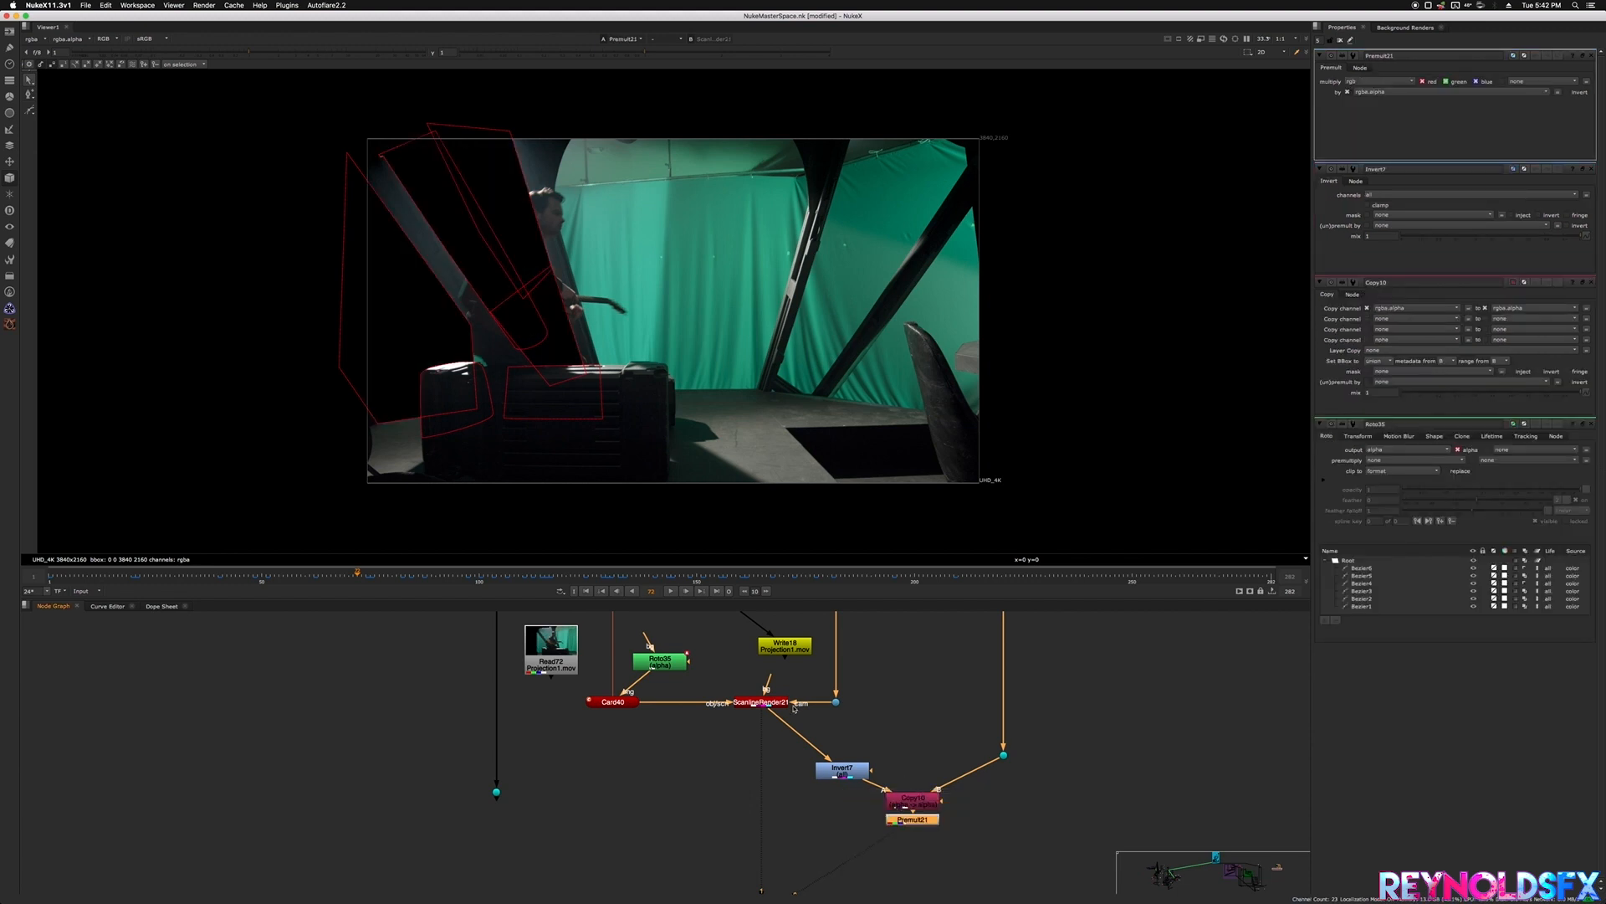
# - Scrub forward and back through the premultiplied result to check that the cutouts follow the window struts and crate
pyautogui.click(599, 576)
pyautogui.moveTo(600, 579)
pyautogui.mouseDown()
pyautogui.moveTo(669, 577)
pyautogui.moveTo(415, 577)
pyautogui.moveTo(703, 575)
pyautogui.moveTo(511, 576)
pyautogui.moveTo(627, 576)
pyautogui.mouseUp()
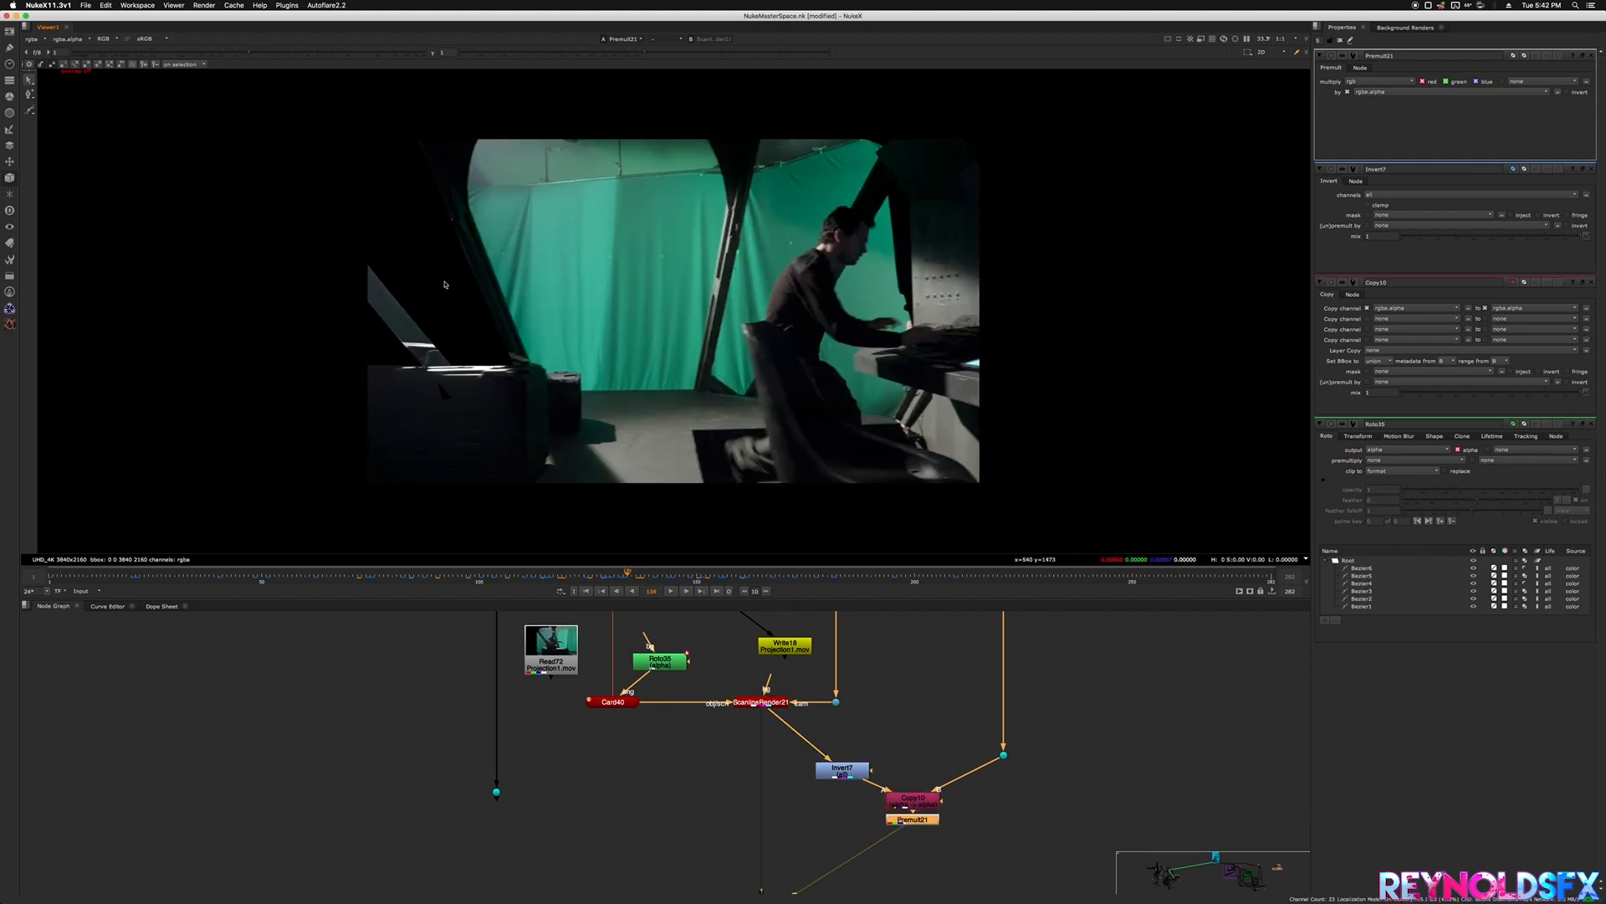
pyautogui.moveTo(627, 576); pyautogui.dragTo(353, 575)
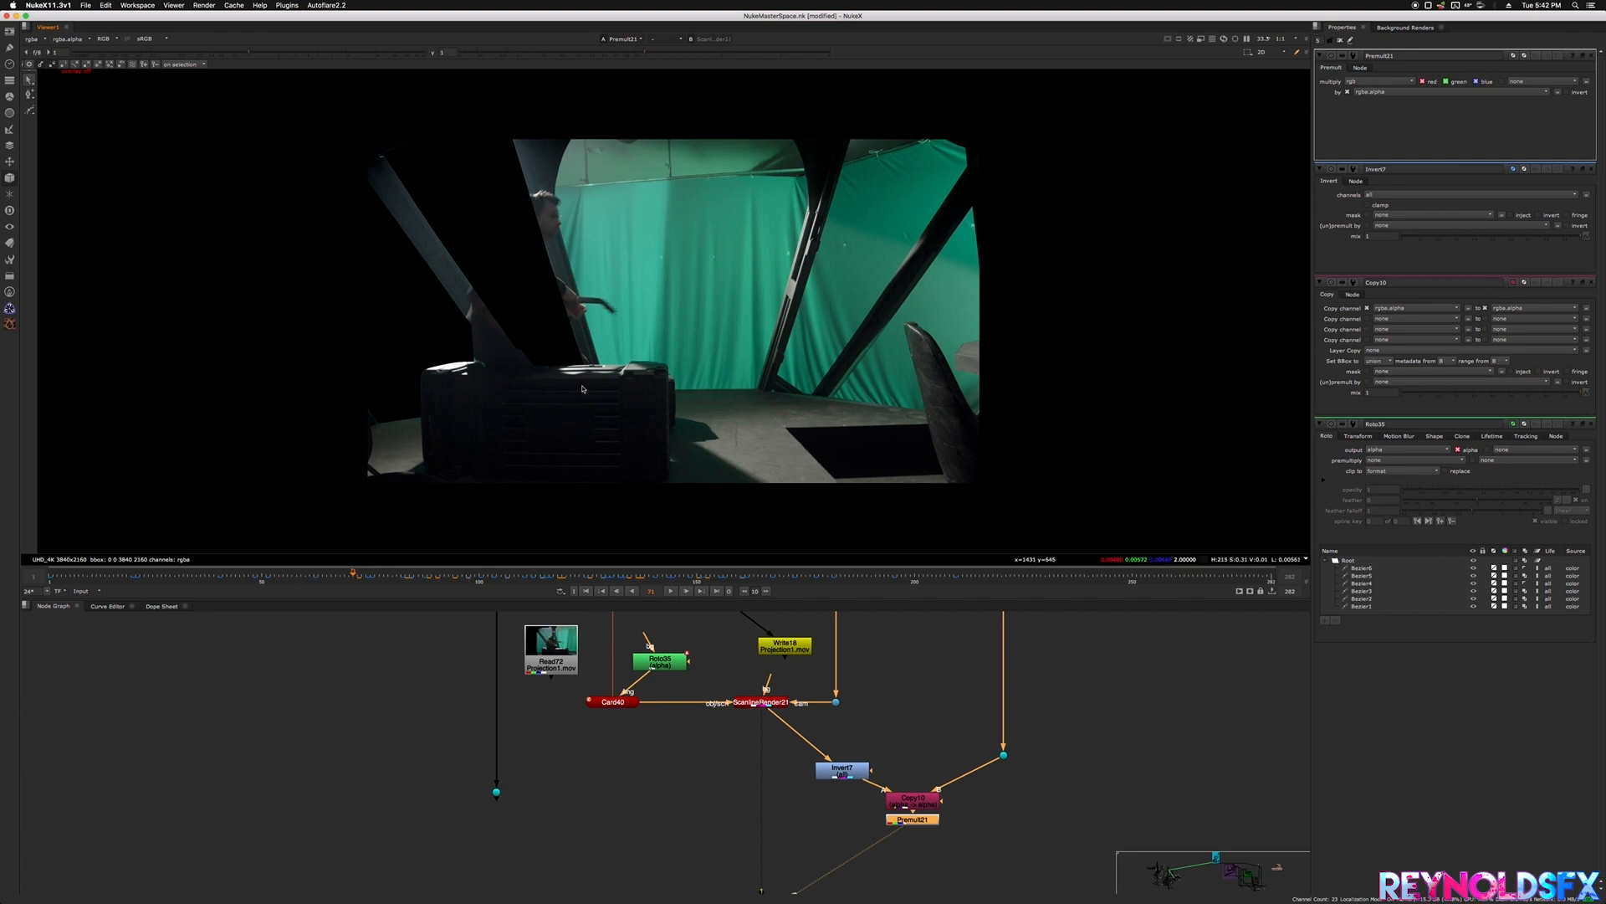
pyautogui.scroll(1, 711, 288)
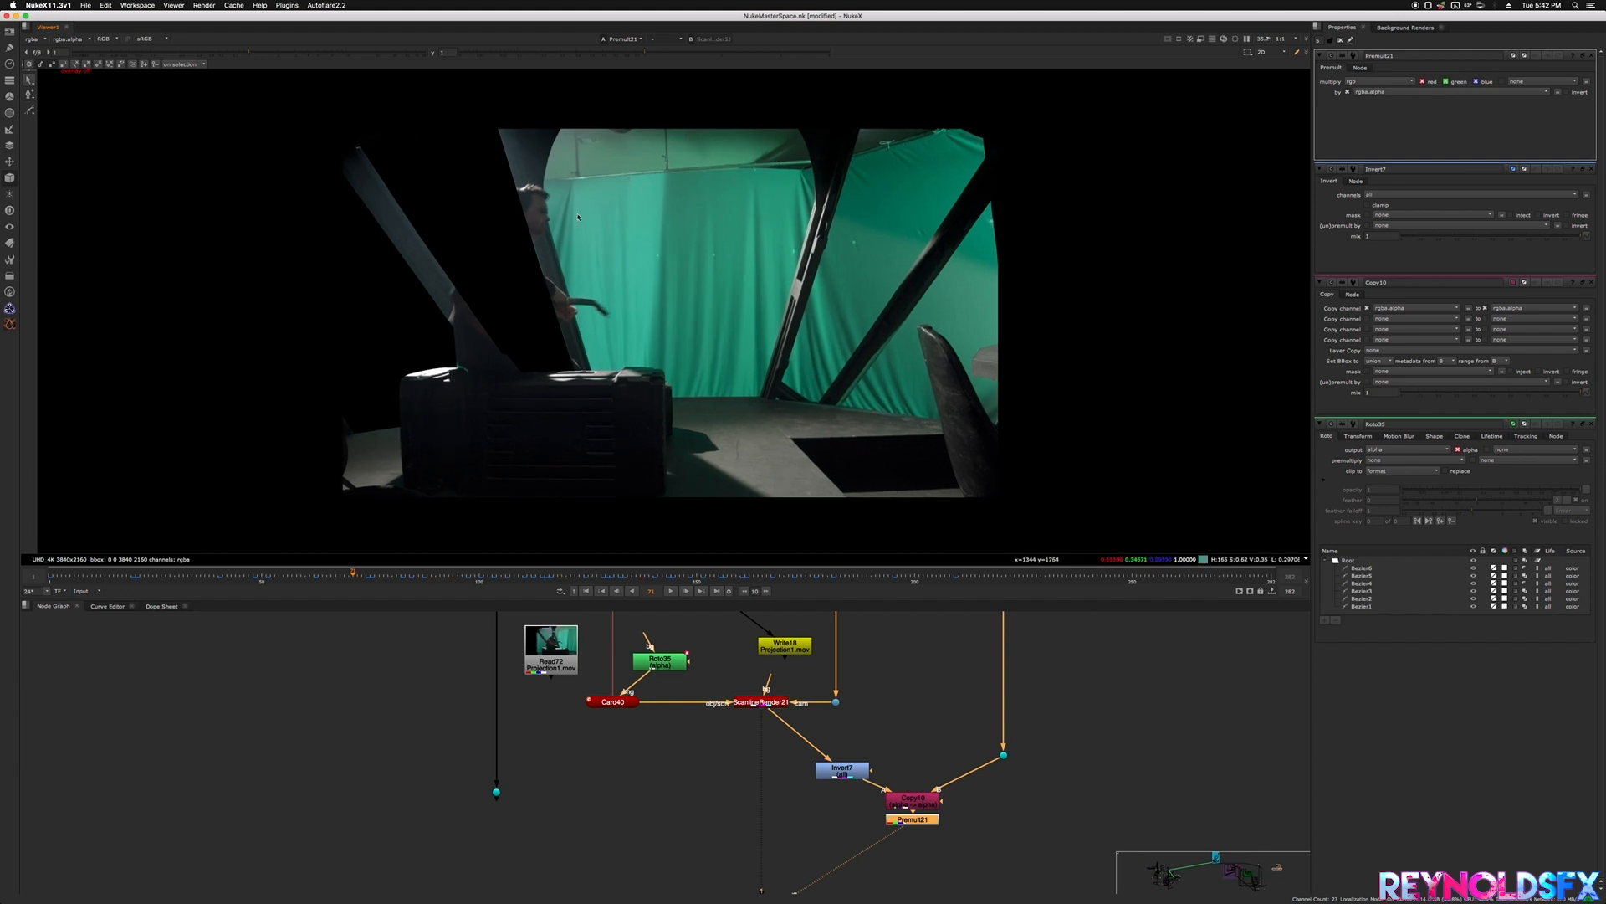
# - View the original plate from the Read node above MainFootage to compare it with the premultiplied cutout
pyautogui.moveTo(532, 671); pyautogui.dragTo(590, 895, button='middle')
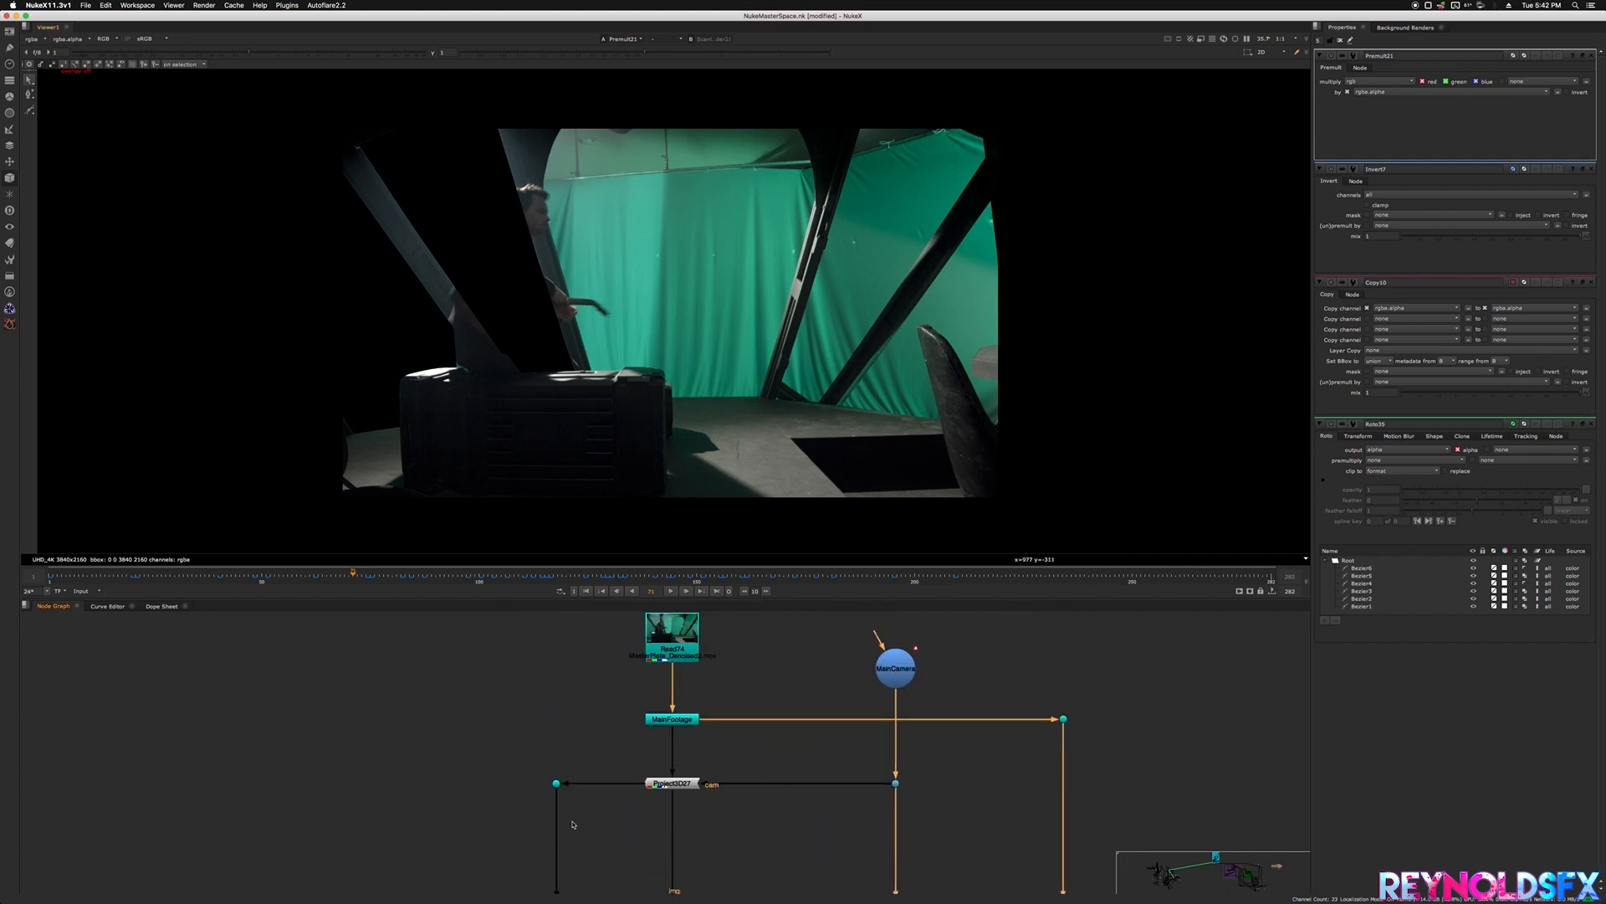
pyautogui.moveTo(586, 717); pyautogui.dragTo(589, 722, button='middle')
pyautogui.click(672, 632)
pyautogui.press('1')
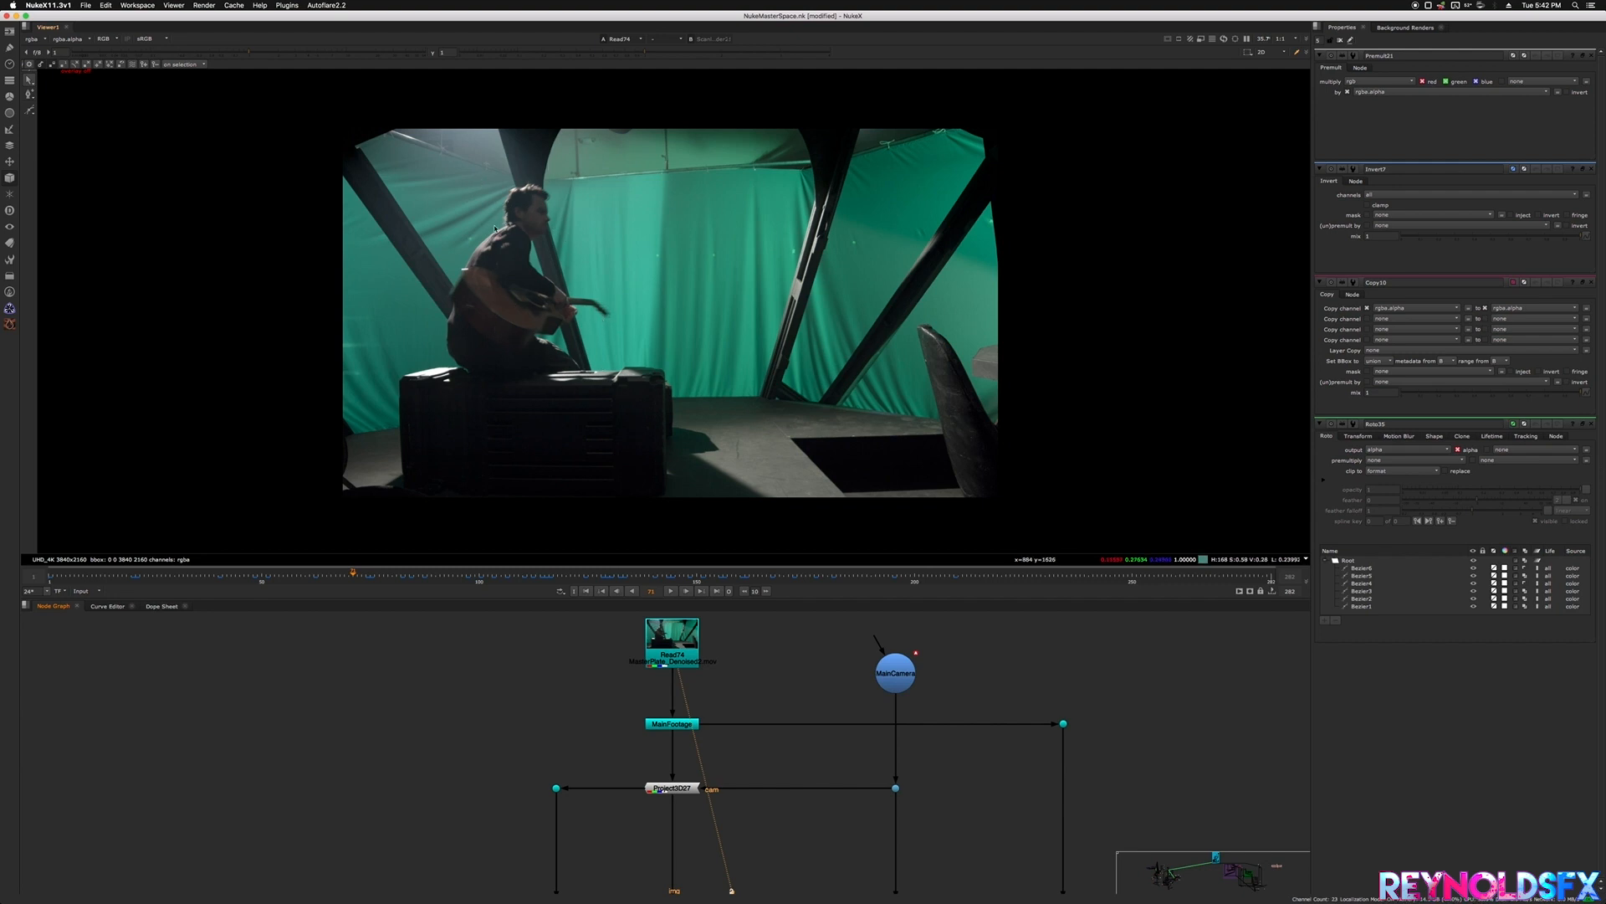
# - View the Premult node below the Copy node to show the cutout result again
pyautogui.moveTo(773, 789); pyautogui.dragTo(755, 759, button='middle')
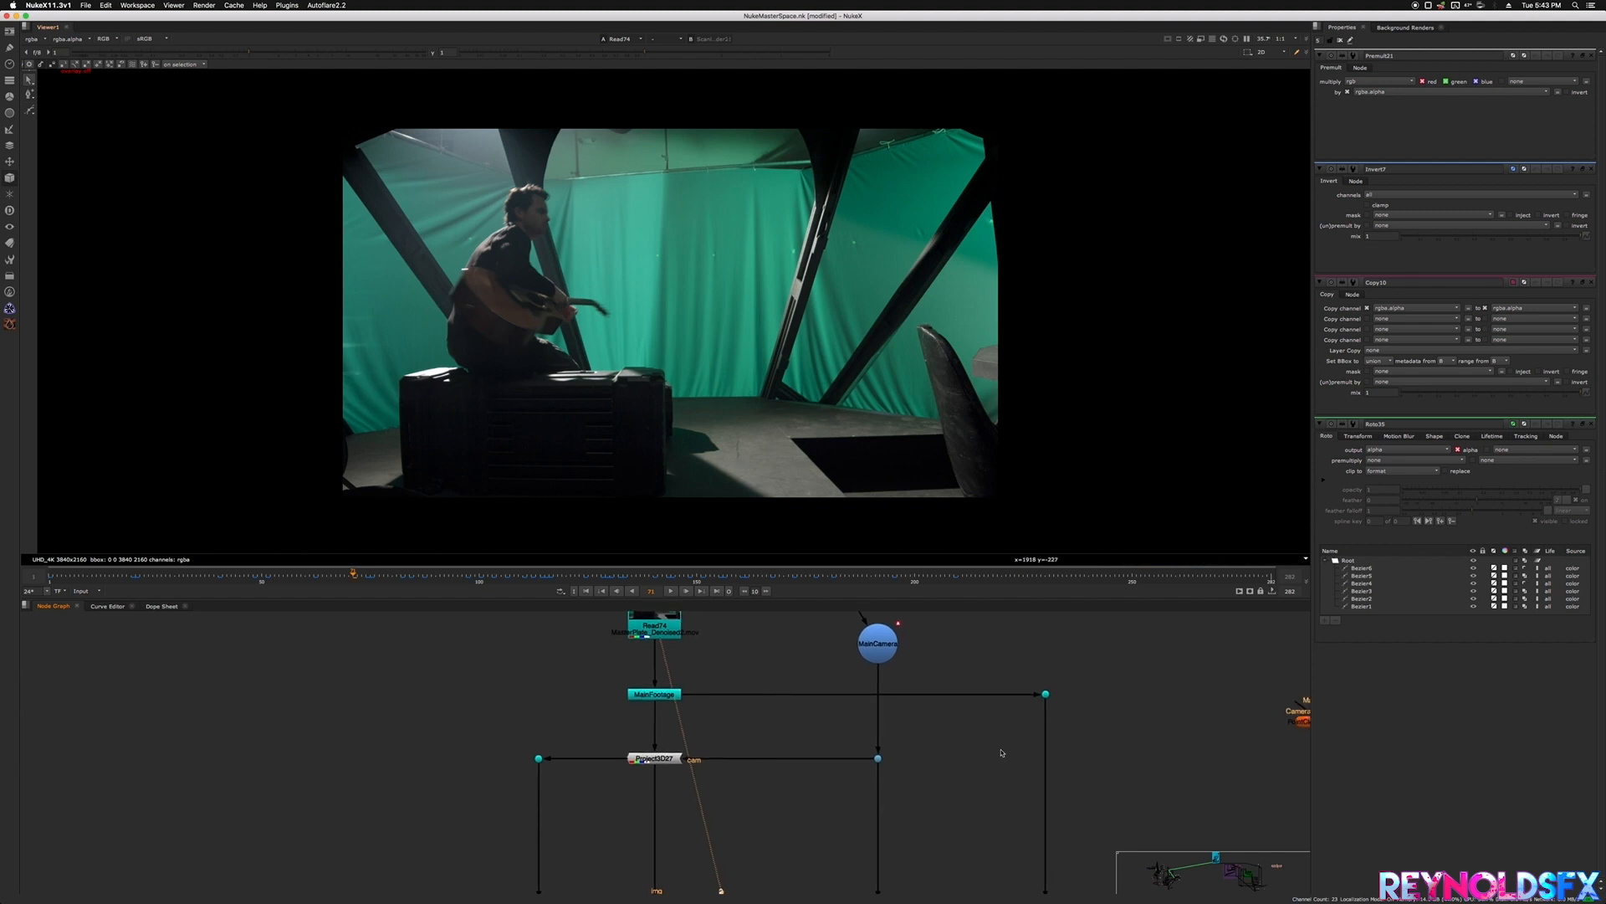
pyautogui.scroll(-5, 730, 756)
pyautogui.moveTo(719, 755); pyautogui.dragTo(714, 647, button='middle')
pyautogui.scroll(3, 786, 813)
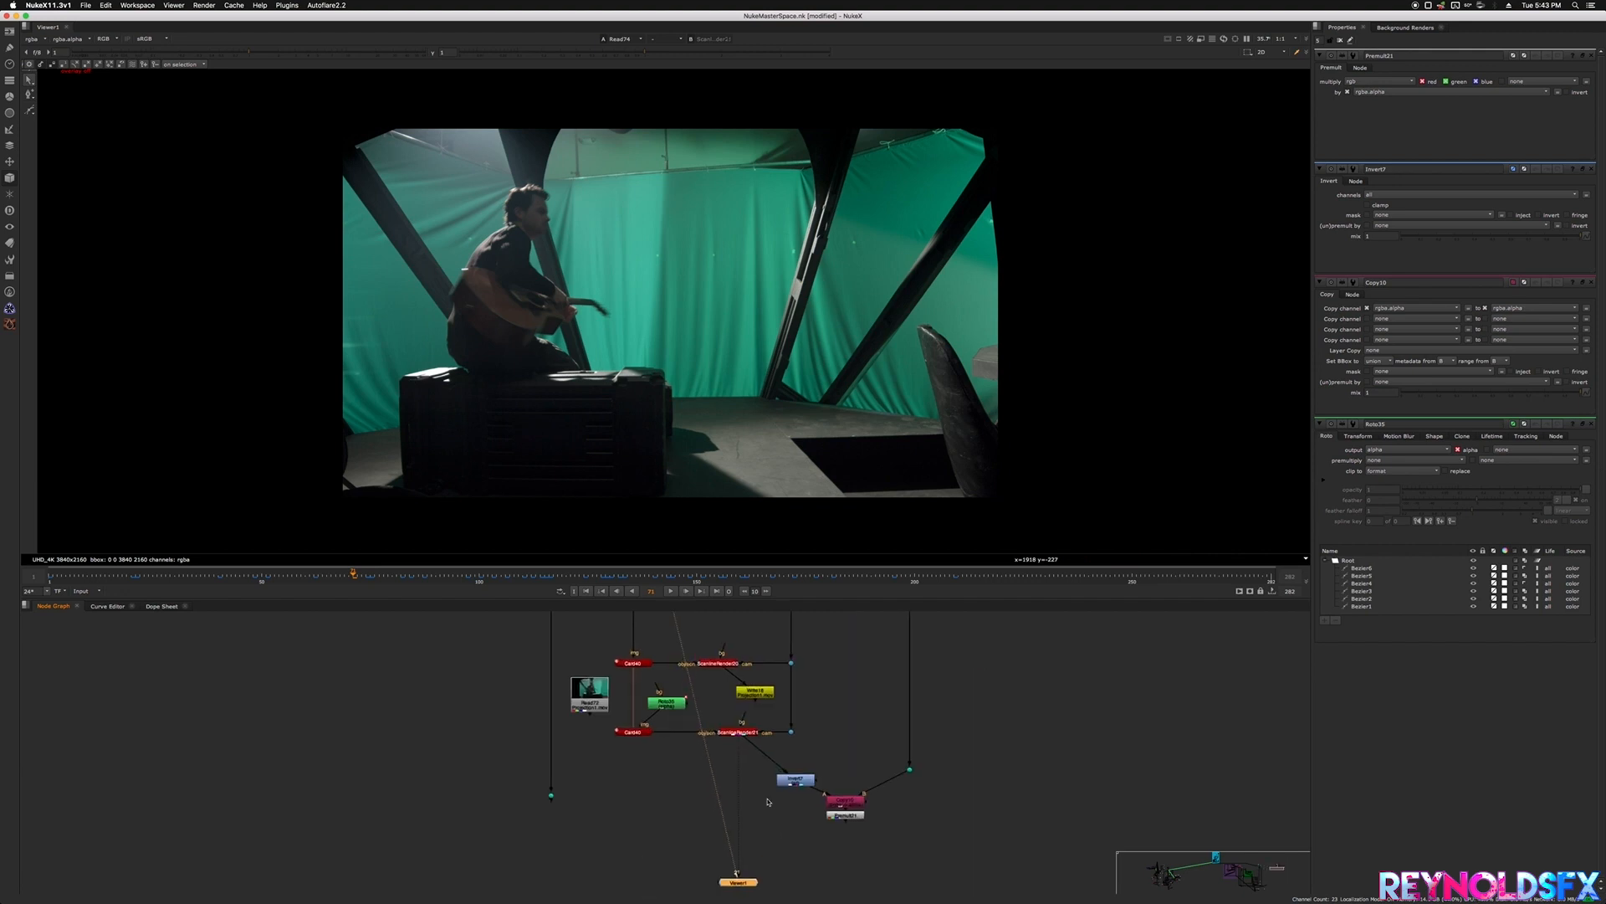
pyautogui.moveTo(788, 811); pyautogui.dragTo(738, 790, button='middle')
pyautogui.click(796, 794)
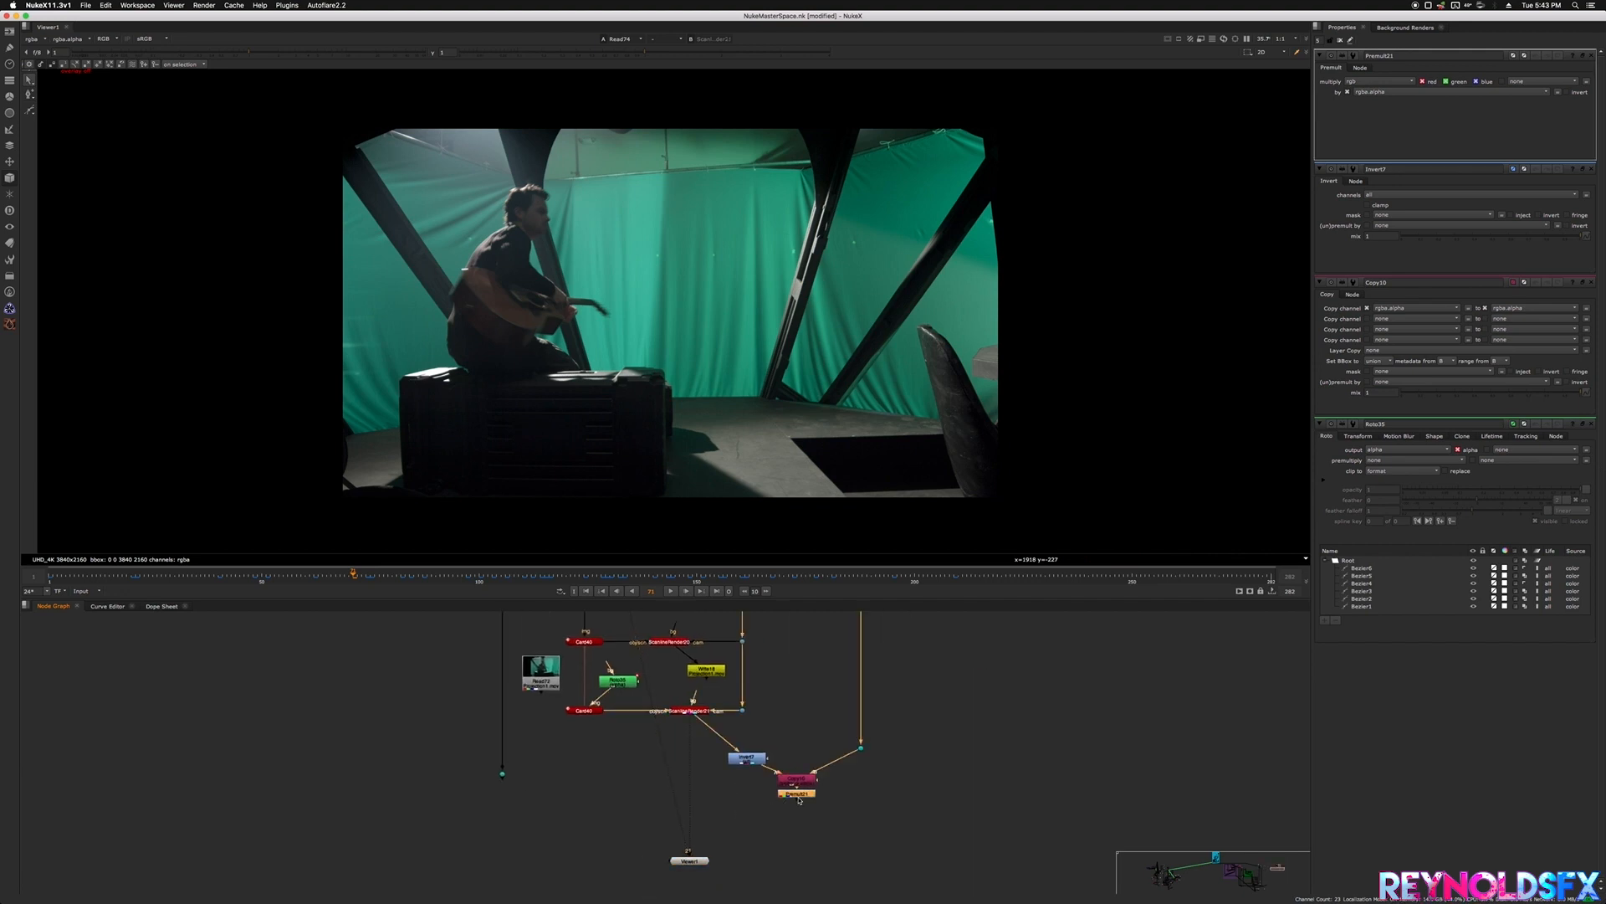
pyautogui.press('1')
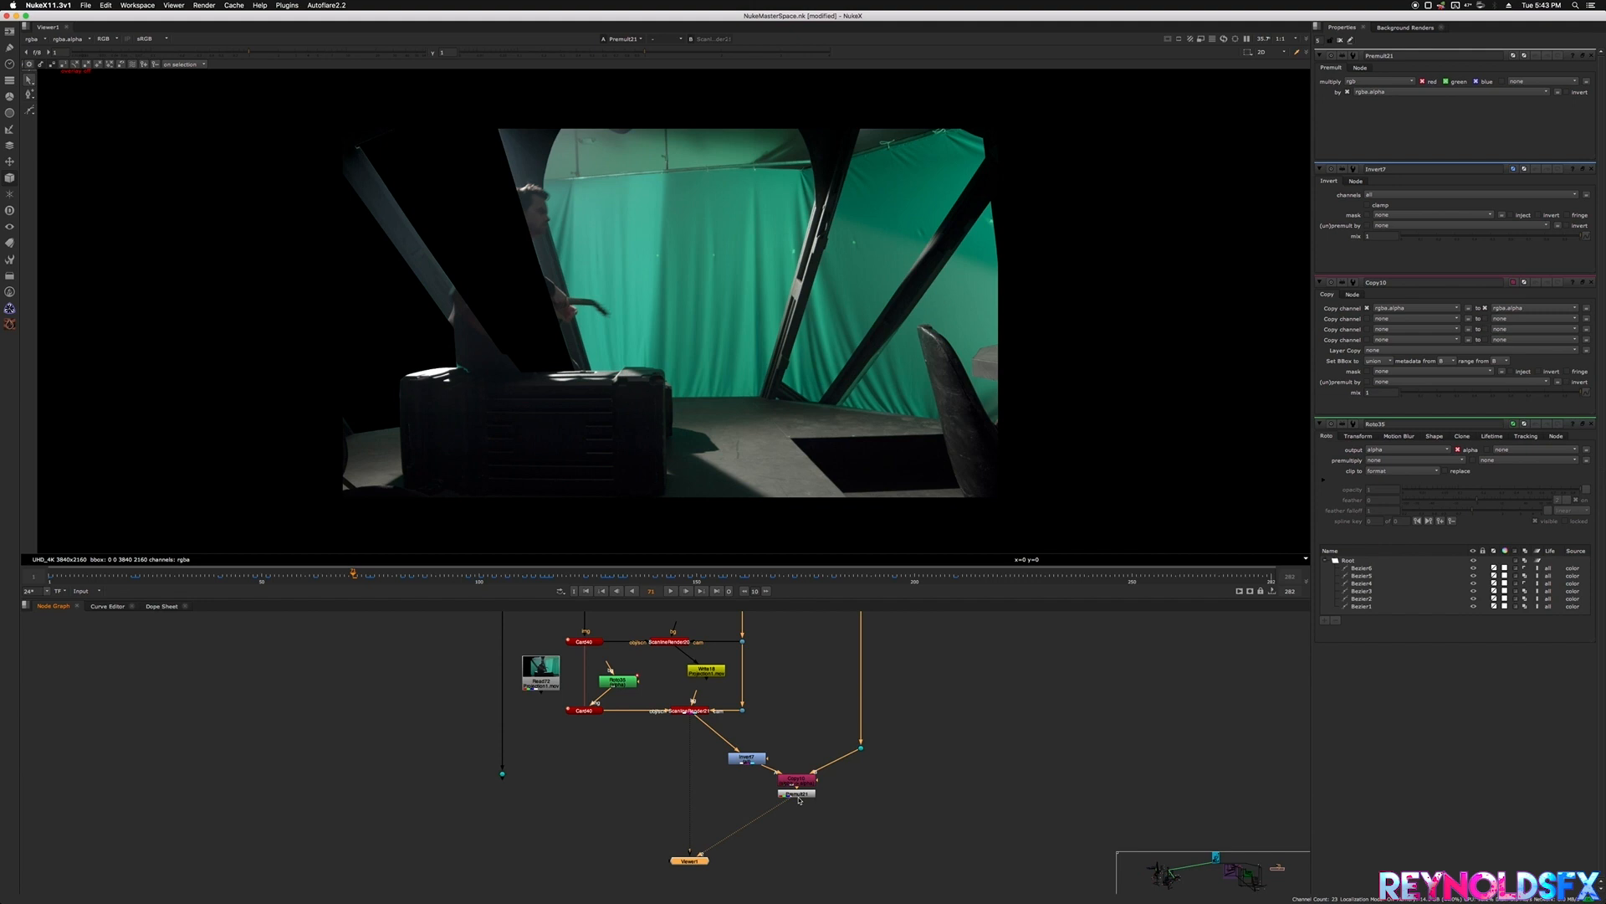
pyautogui.scroll(-5, 693, 751)
pyautogui.moveTo(384, 713); pyautogui.dragTo(814, 753, button='middle')
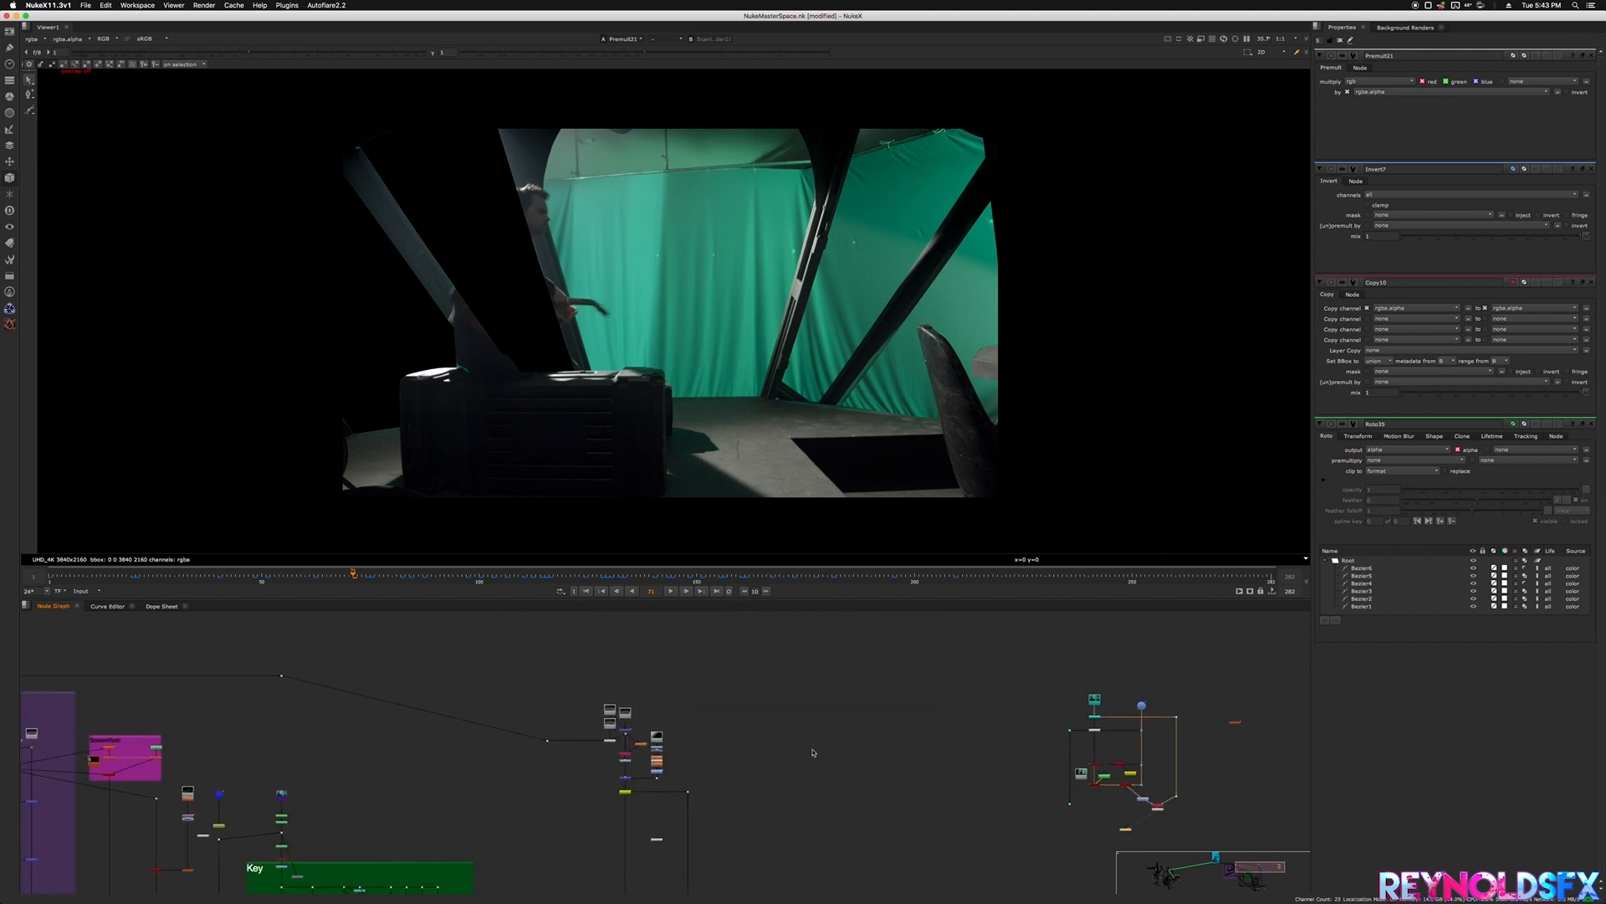
pyautogui.scroll(-4, 683, 770)
pyautogui.moveTo(520, 802); pyautogui.dragTo(639, 776, button='middle')
pyautogui.scroll(4, 641, 753)
pyautogui.scroll(-4, 543, 776)
pyautogui.moveTo(841, 765); pyautogui.dragTo(163, 714, button='middle')
pyautogui.scroll(4, 561, 688)
pyautogui.scroll(3, 646, 696)
pyautogui.scroll(2, 647, 696)
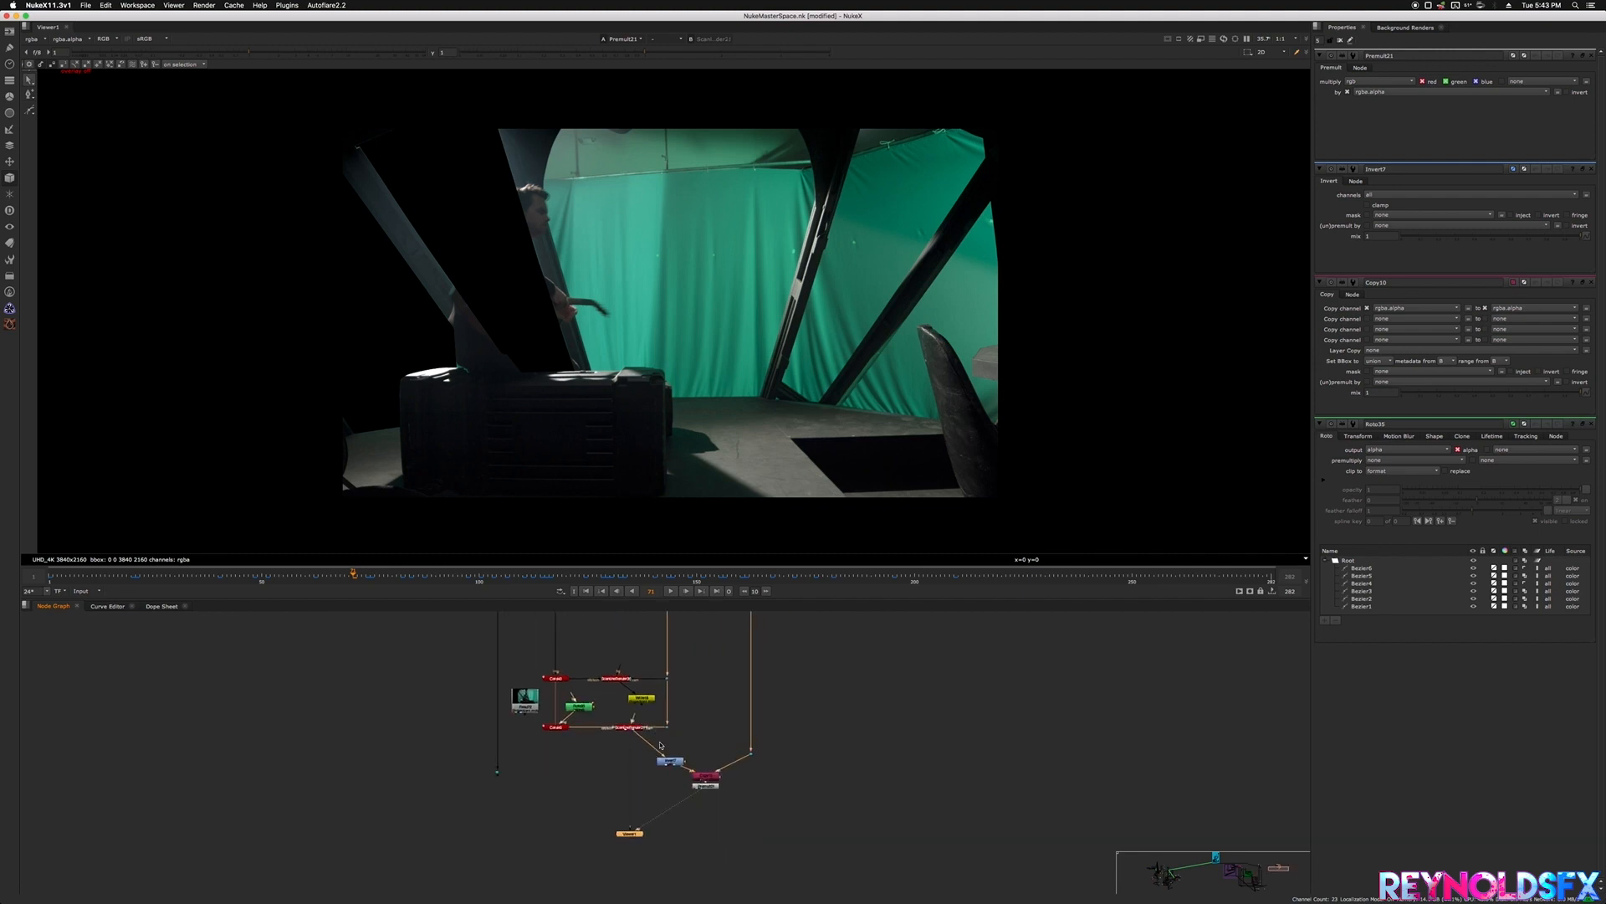
pyautogui.scroll(3, 733, 792)
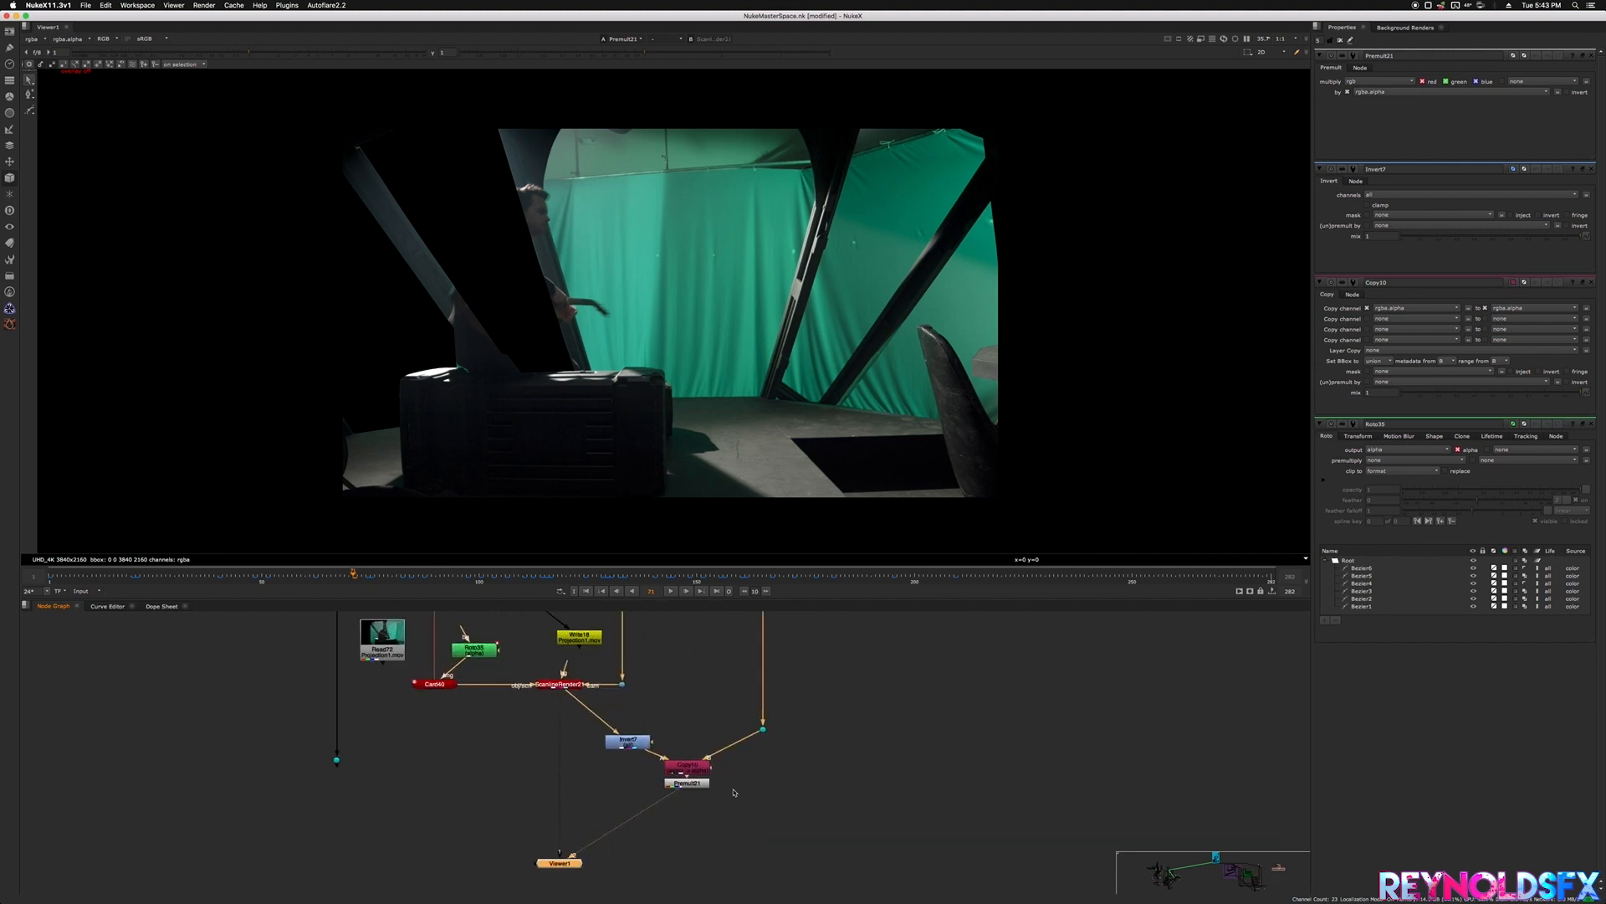
pyautogui.scroll(-4, 600, 752)
pyautogui.scroll(3, 532, 745)
# - Scrub the premultiplied cutout through other parts of the shot to check how the windows are removed
pyautogui.click(602, 576)
pyautogui.moveTo(602, 578); pyautogui.dragTo(510, 573)
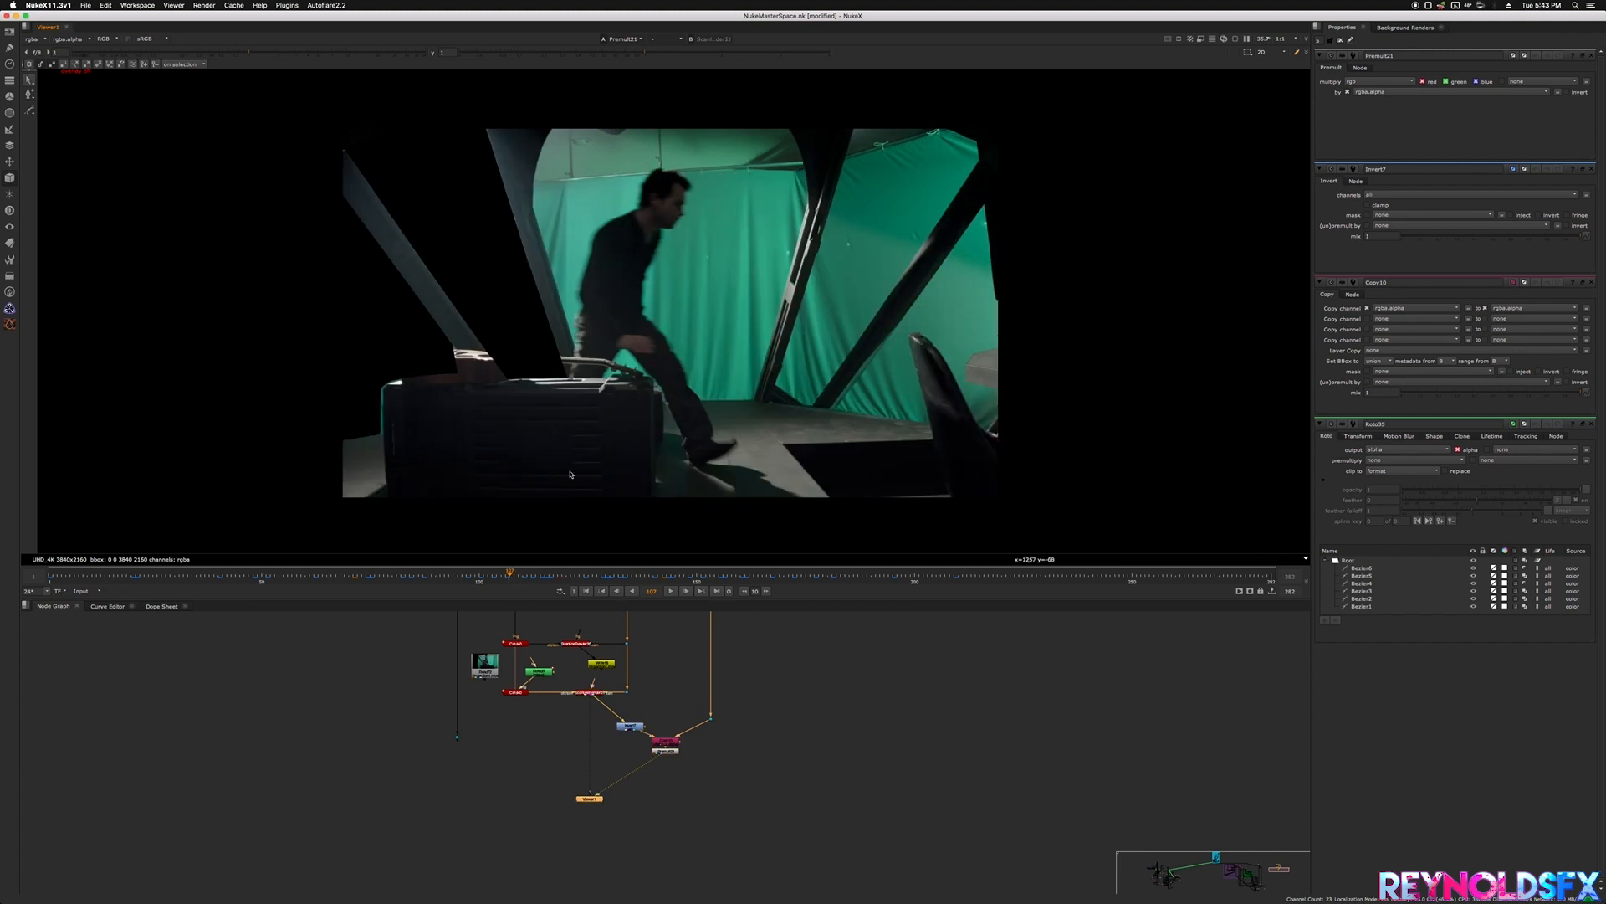
pyautogui.click(699, 575)
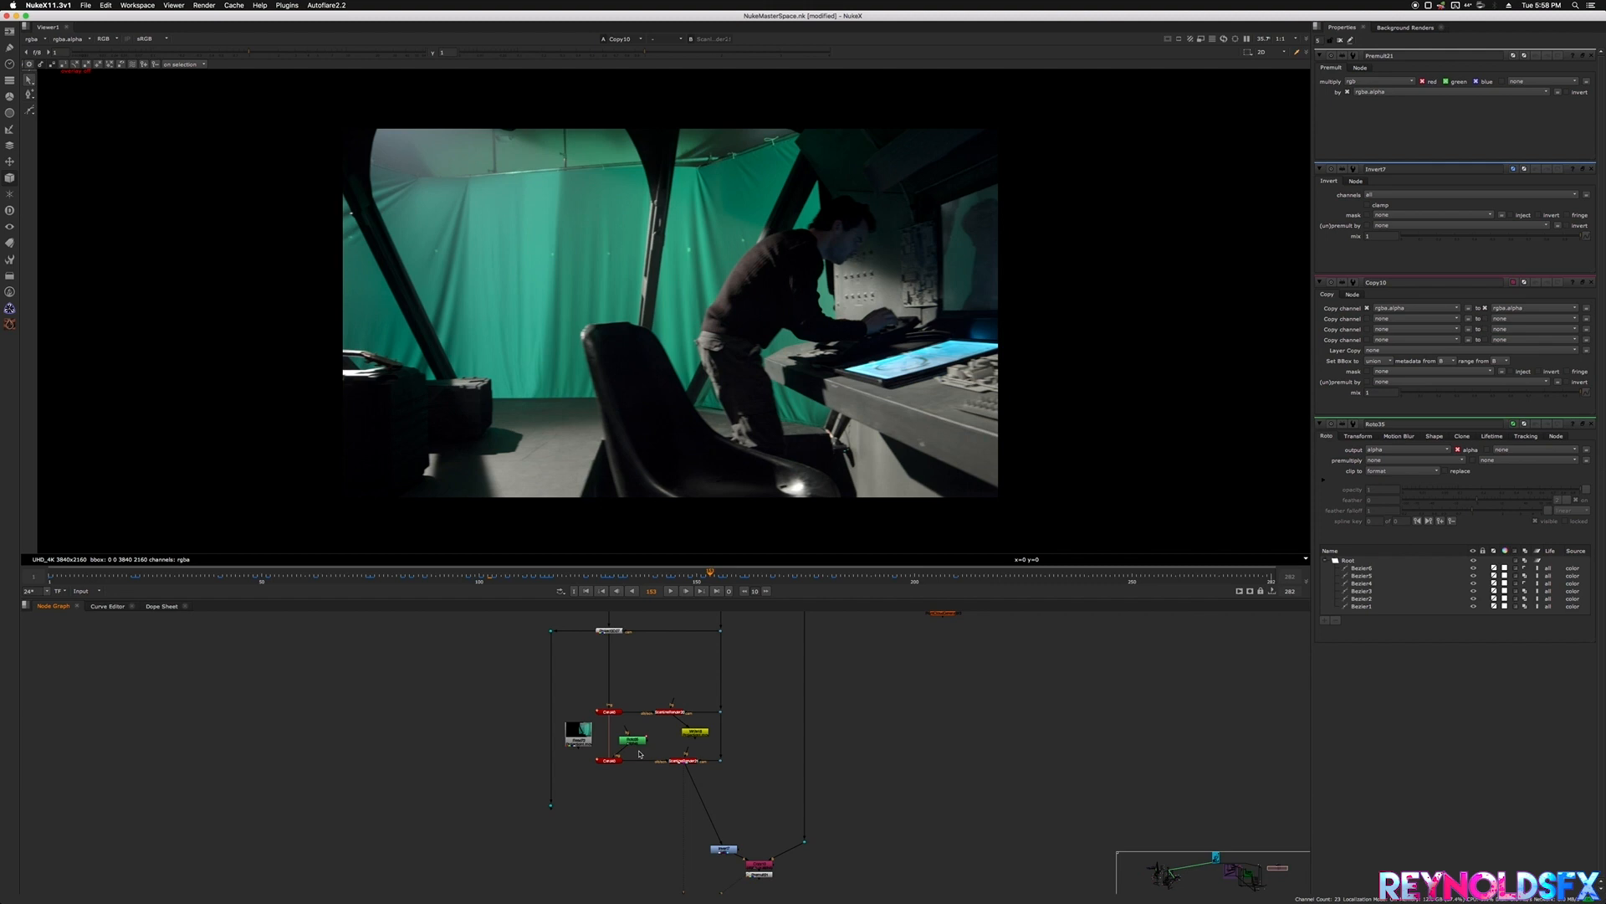
# - Examine the reprojection branch by selecting its Card, Roto, Write and ScanlineRender nodes in groups, then clear the selection
pyautogui.moveTo(761, 797); pyautogui.dragTo(595, 693)
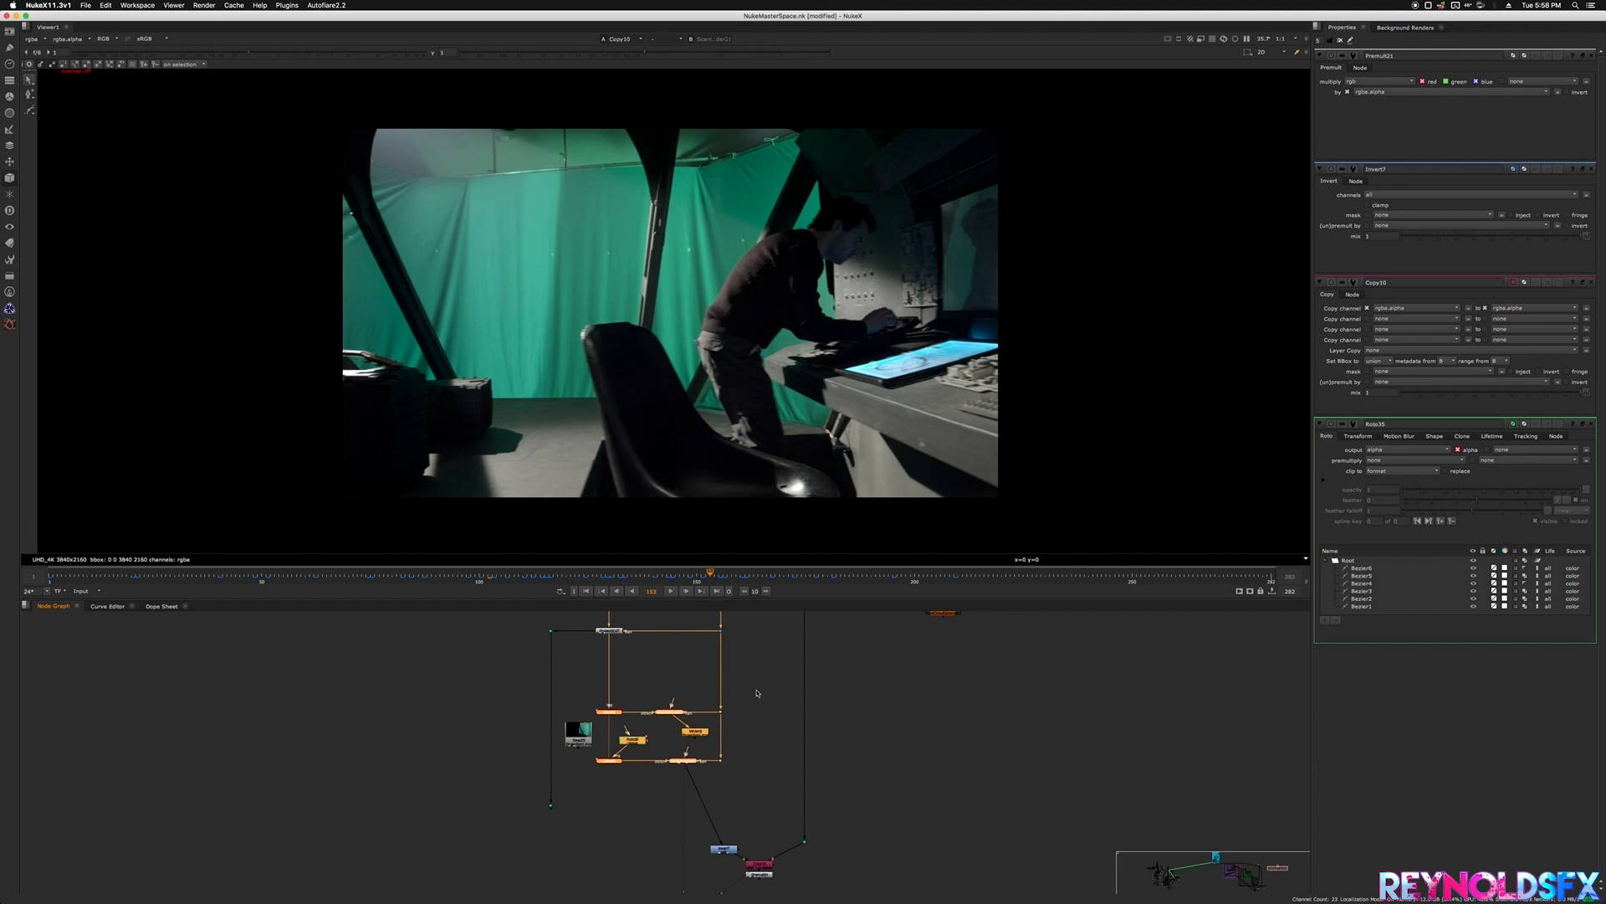
pyautogui.moveTo(753, 795); pyautogui.dragTo(666, 763)
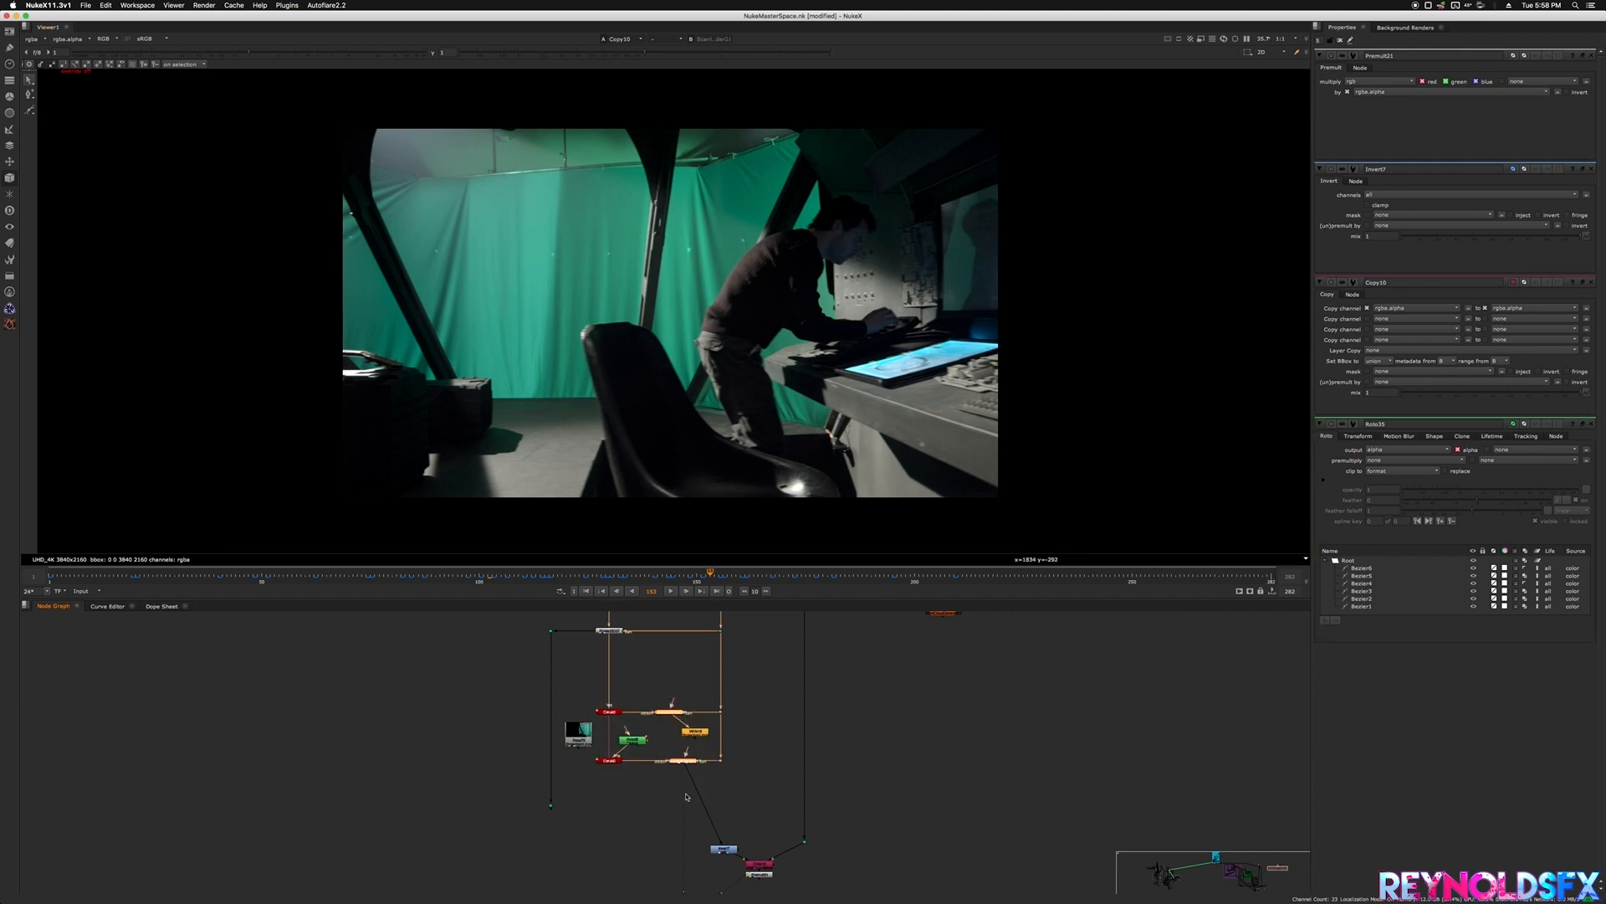
pyautogui.click(762, 866)
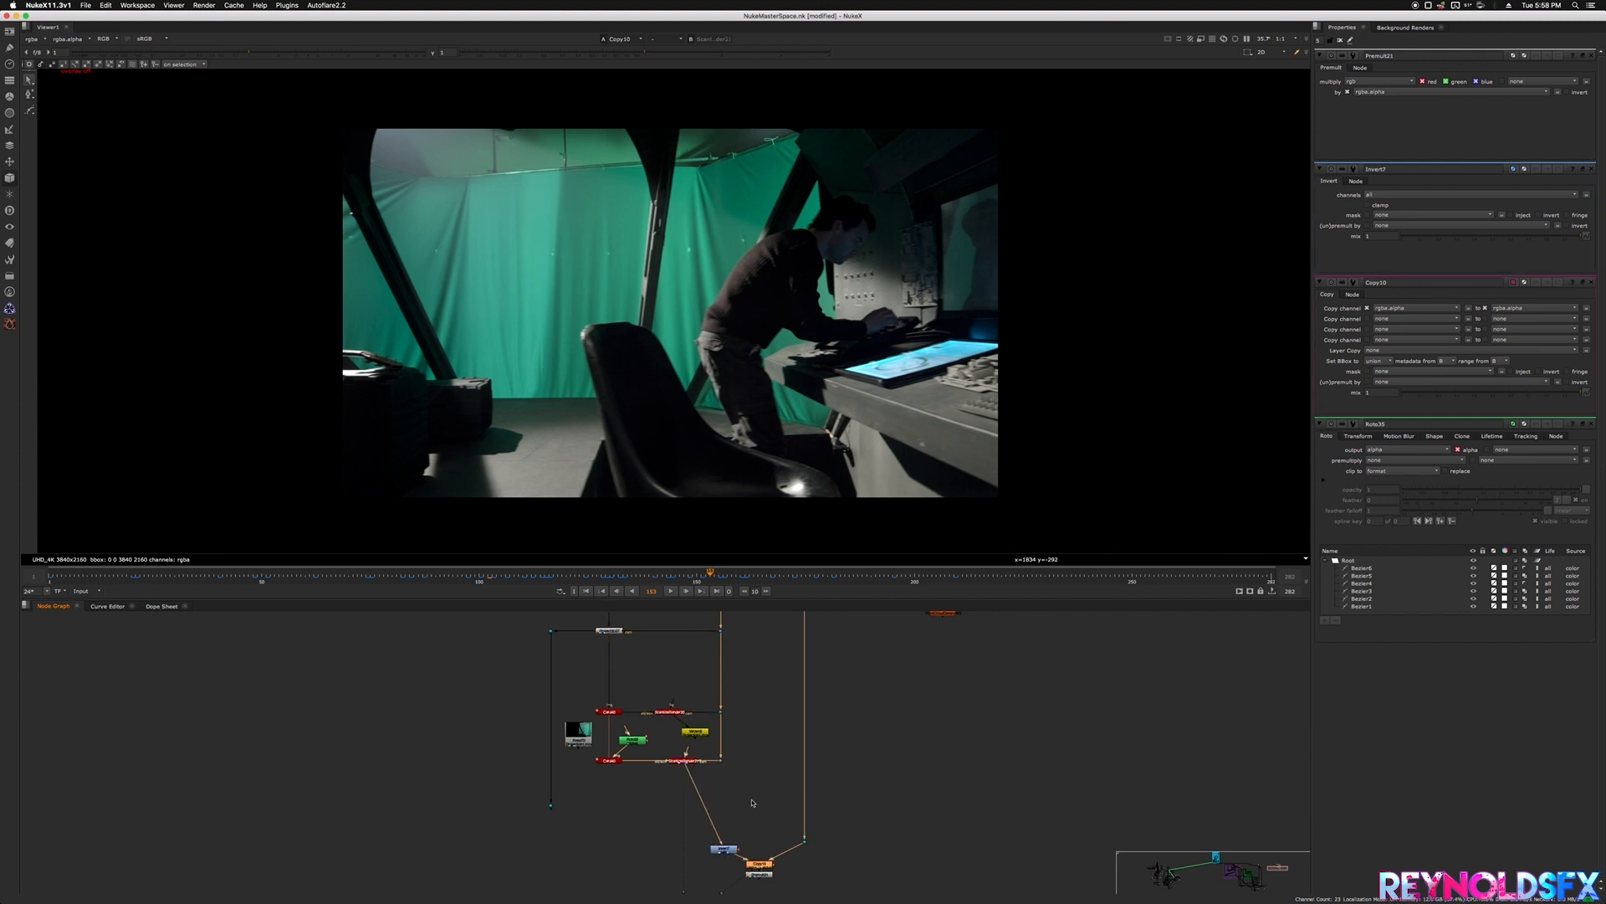
pyautogui.moveTo(759, 803); pyautogui.dragTo(575, 670)
pyautogui.moveTo(756, 793); pyautogui.dragTo(617, 697)
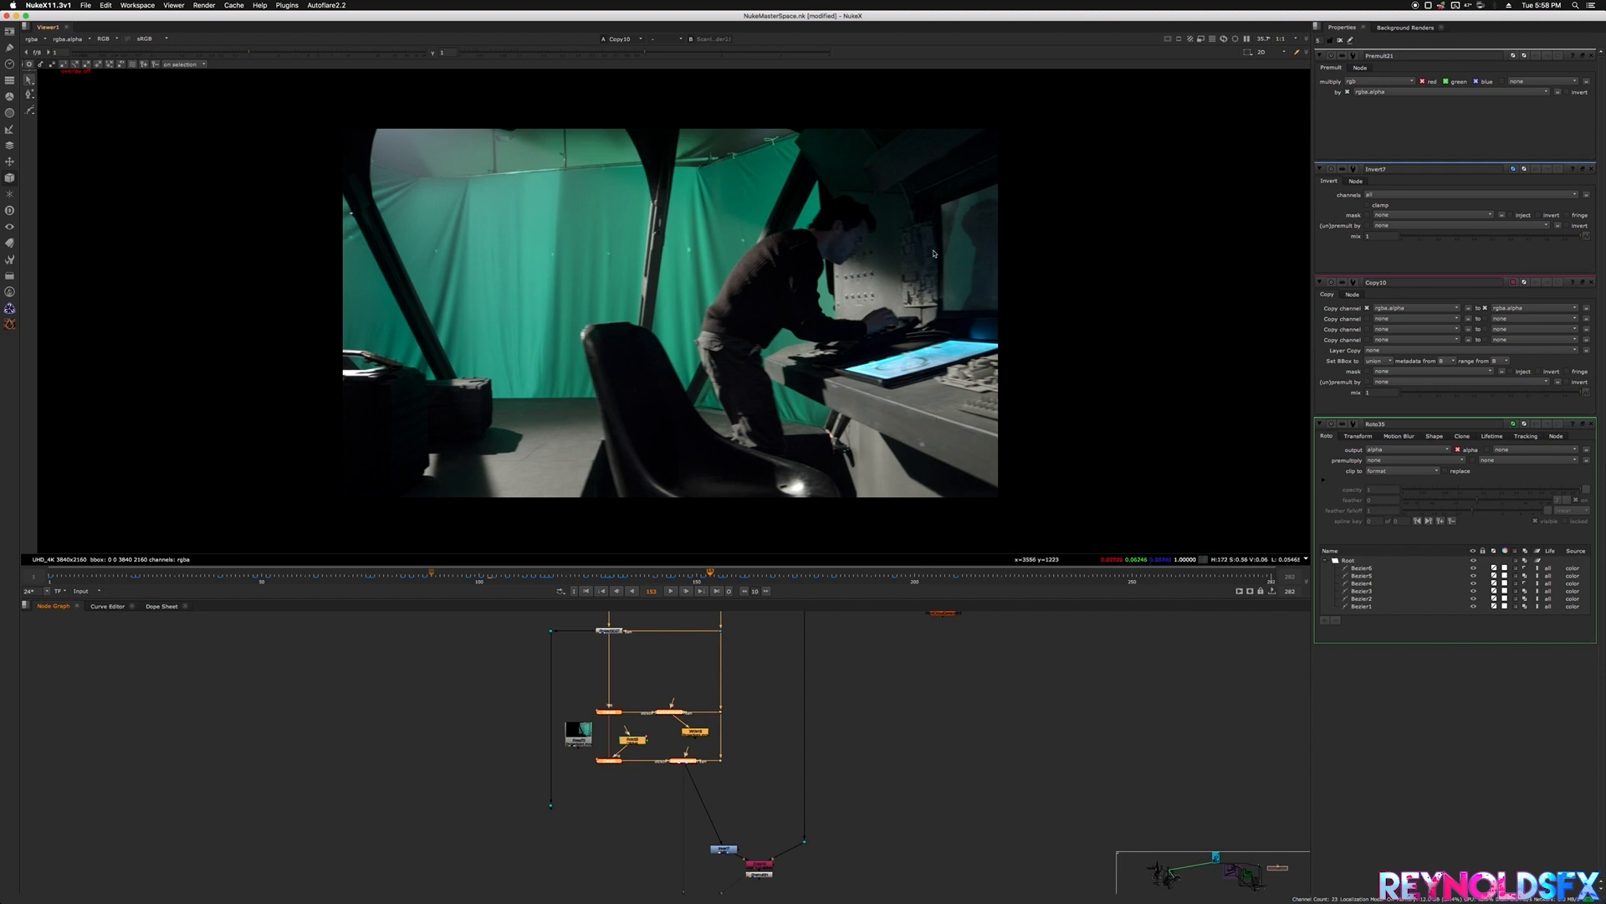
pyautogui.click(768, 764)
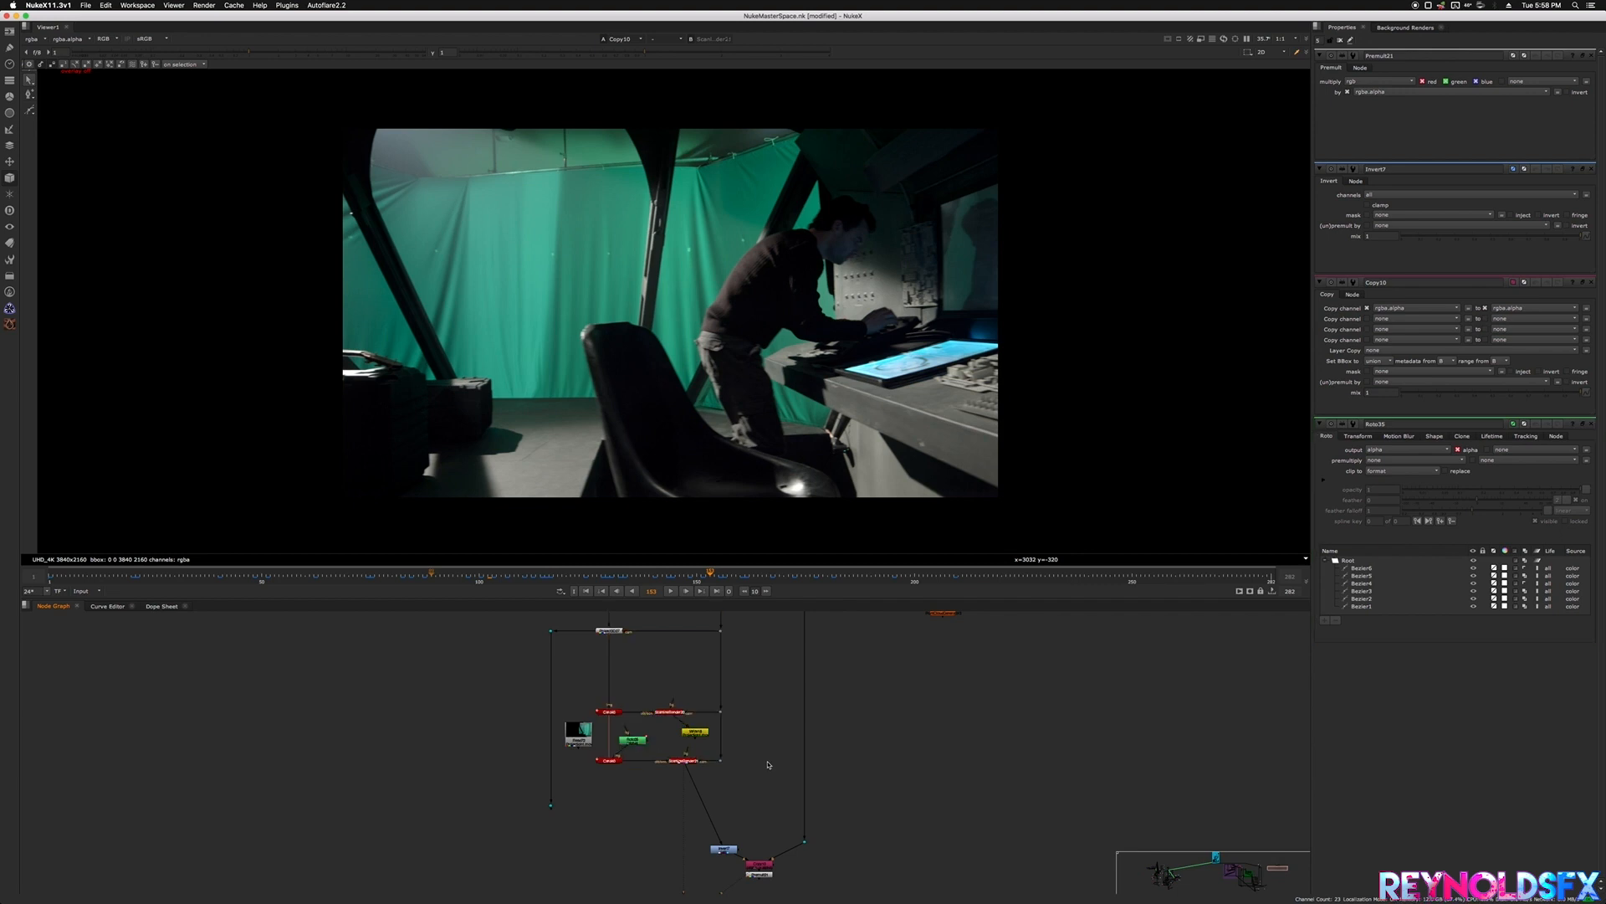
pyautogui.moveTo(782, 805); pyautogui.dragTo(588, 693)
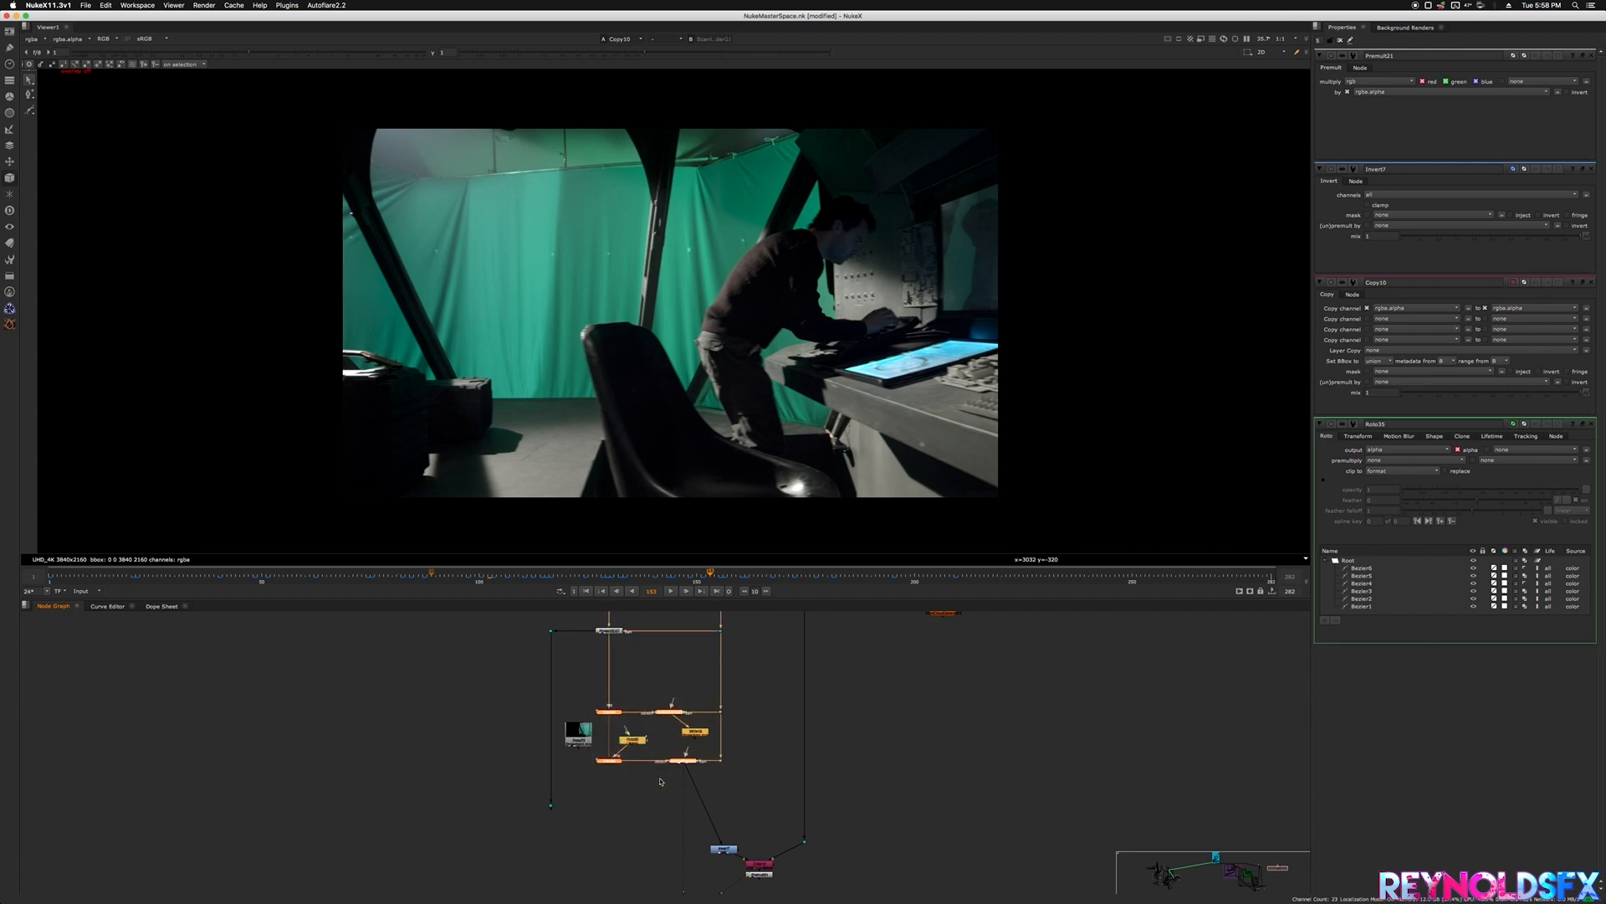
pyautogui.click(678, 834)
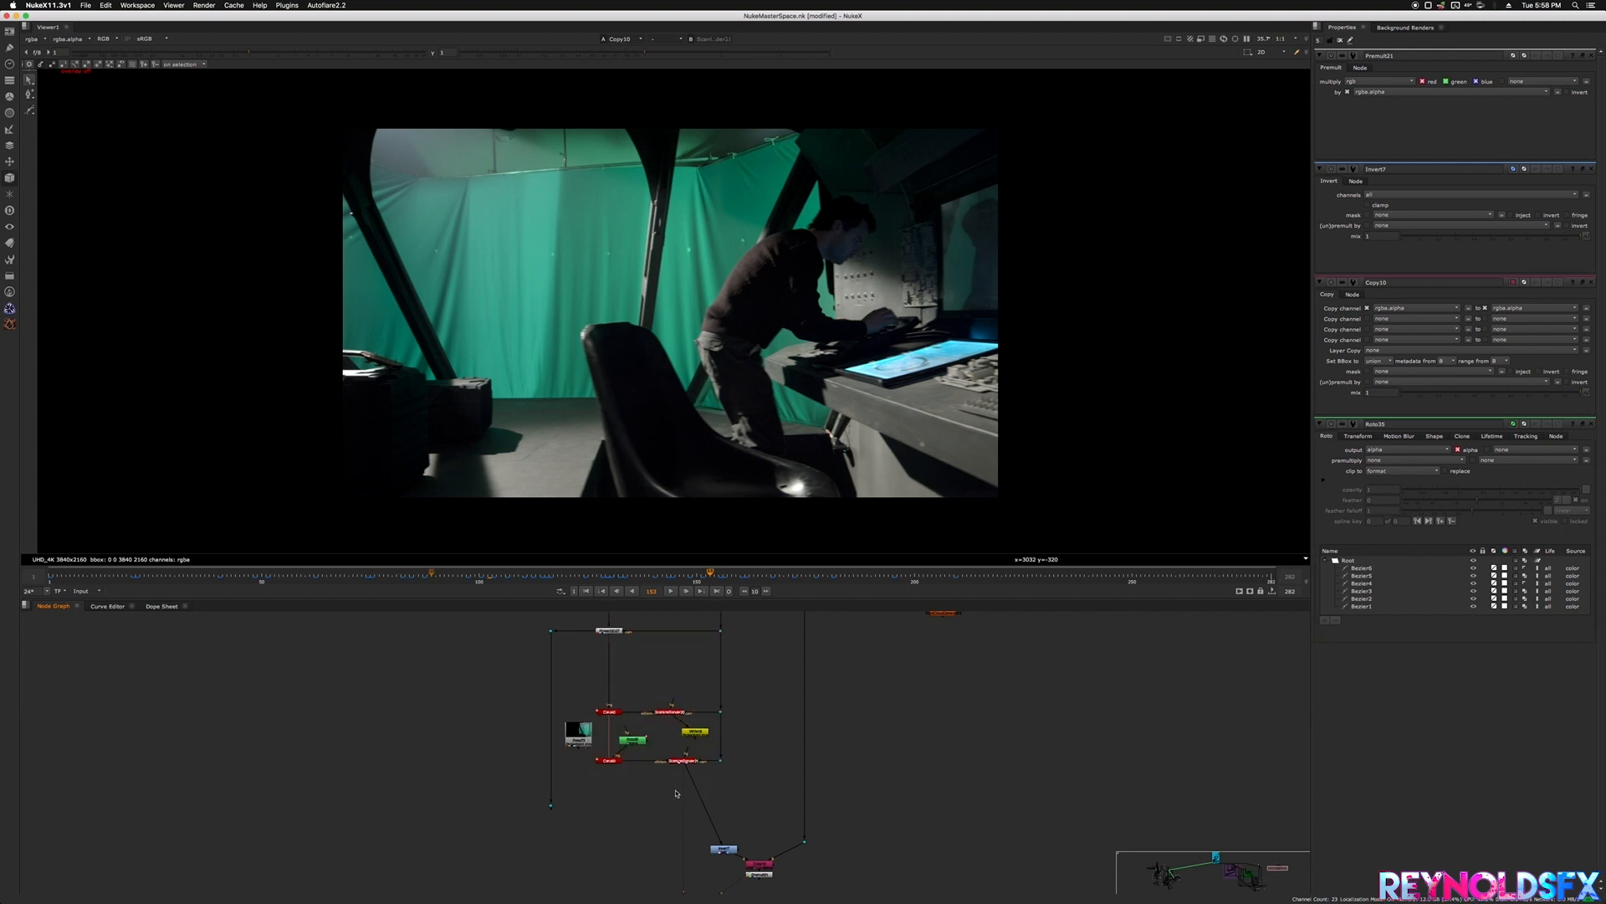
pyautogui.moveTo(758, 791); pyautogui.dragTo(593, 731)
pyautogui.scroll(-5, 592, 732)
pyautogui.moveTo(242, 730); pyautogui.dragTo(201, 729, button='middle')
pyautogui.scroll(5, 540, 730)
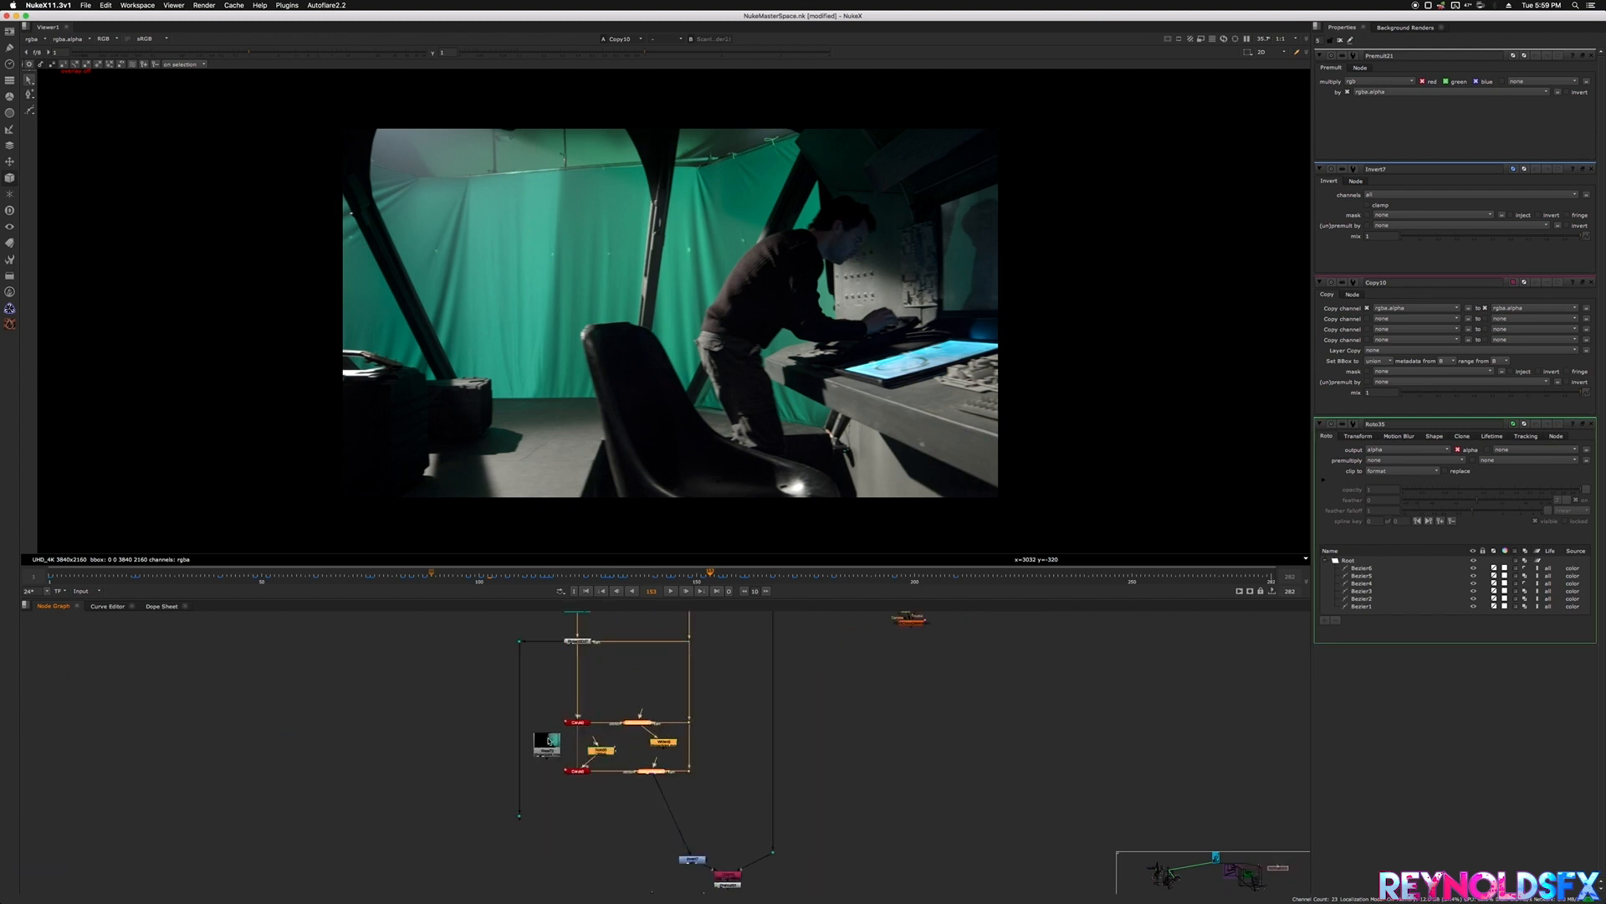
pyautogui.moveTo(753, 765); pyautogui.dragTo(746, 742, button='middle')
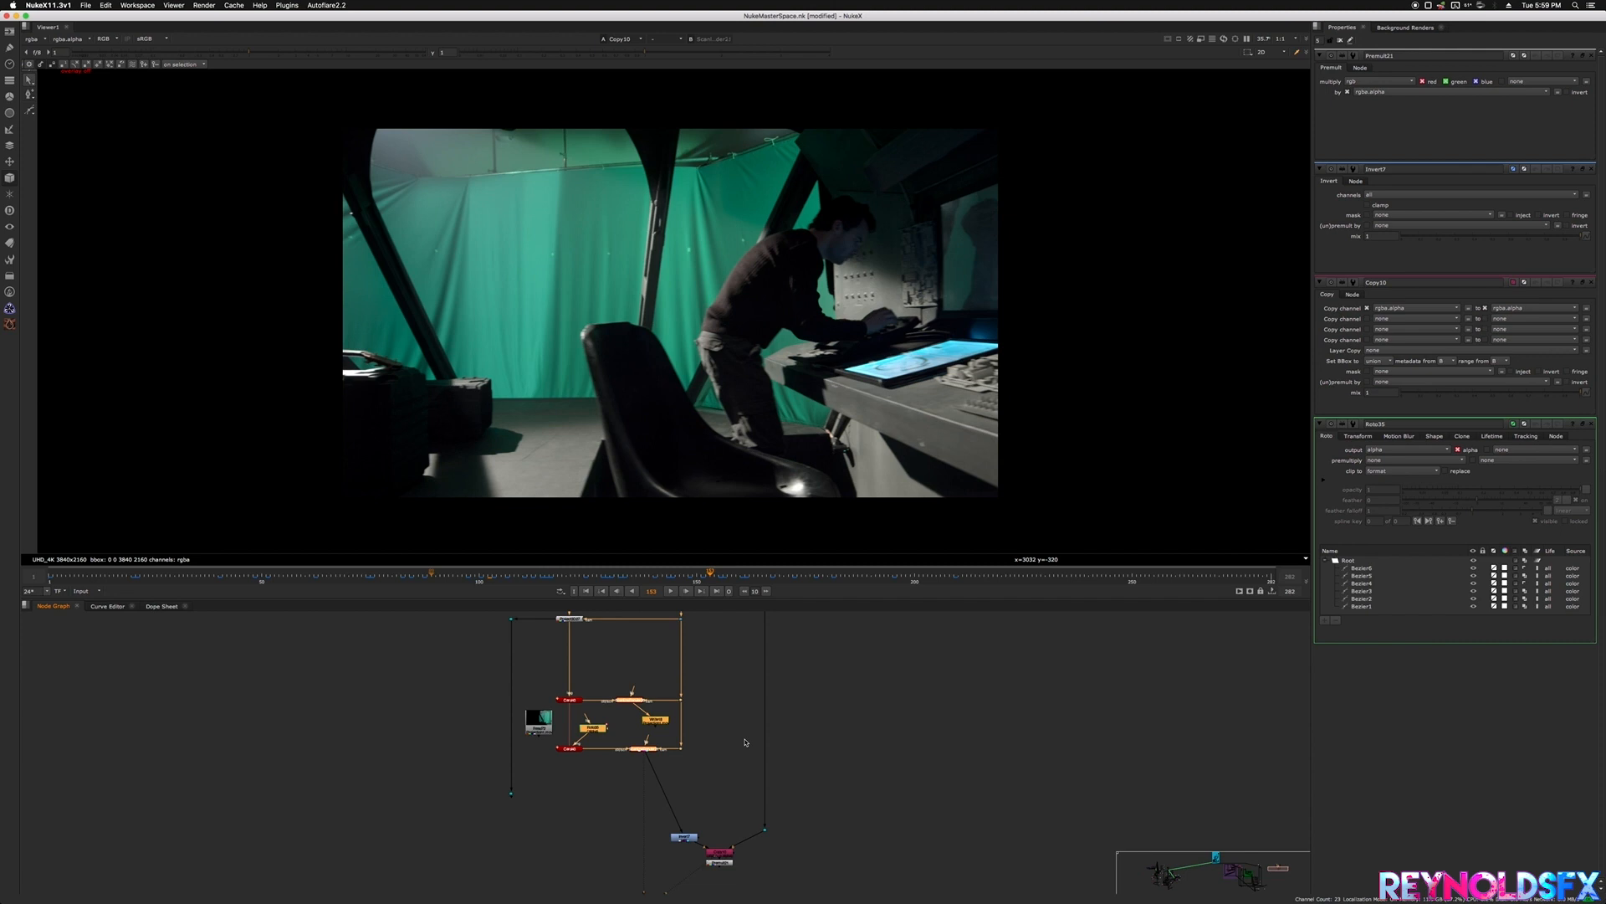
pyautogui.click(745, 742)
# - Display the PointCloudGenerator's point cloud in the 3D view and close the Premult, Invert, Copy and Roto properties
pyautogui.moveTo(741, 728); pyautogui.dragTo(724, 766, button='middle')
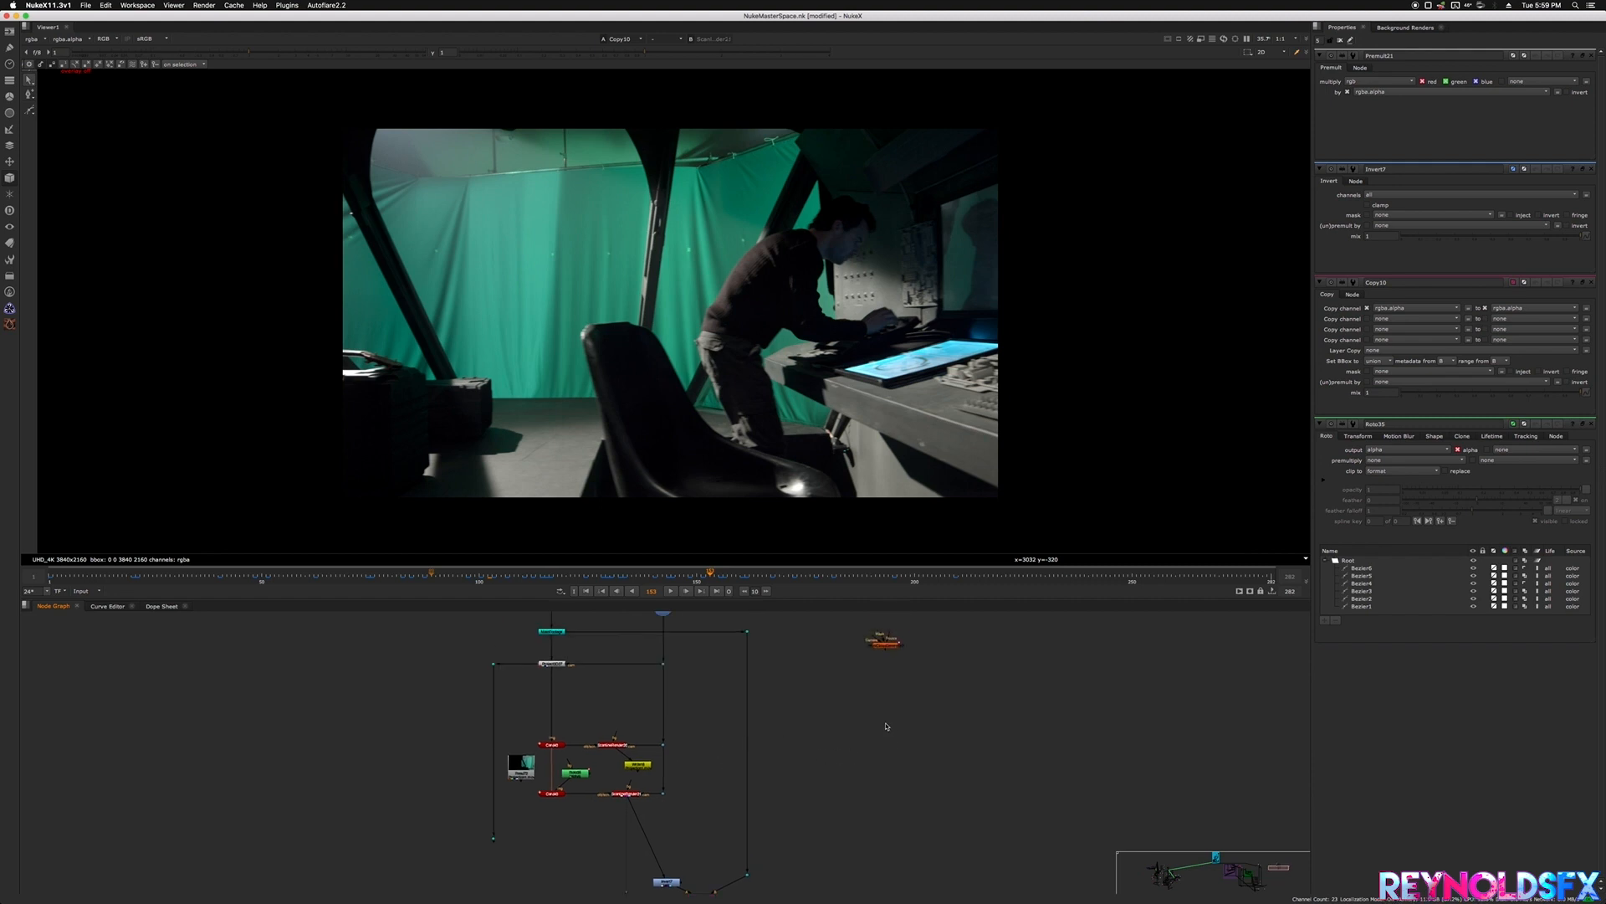
pyautogui.doubleClick(879, 649)
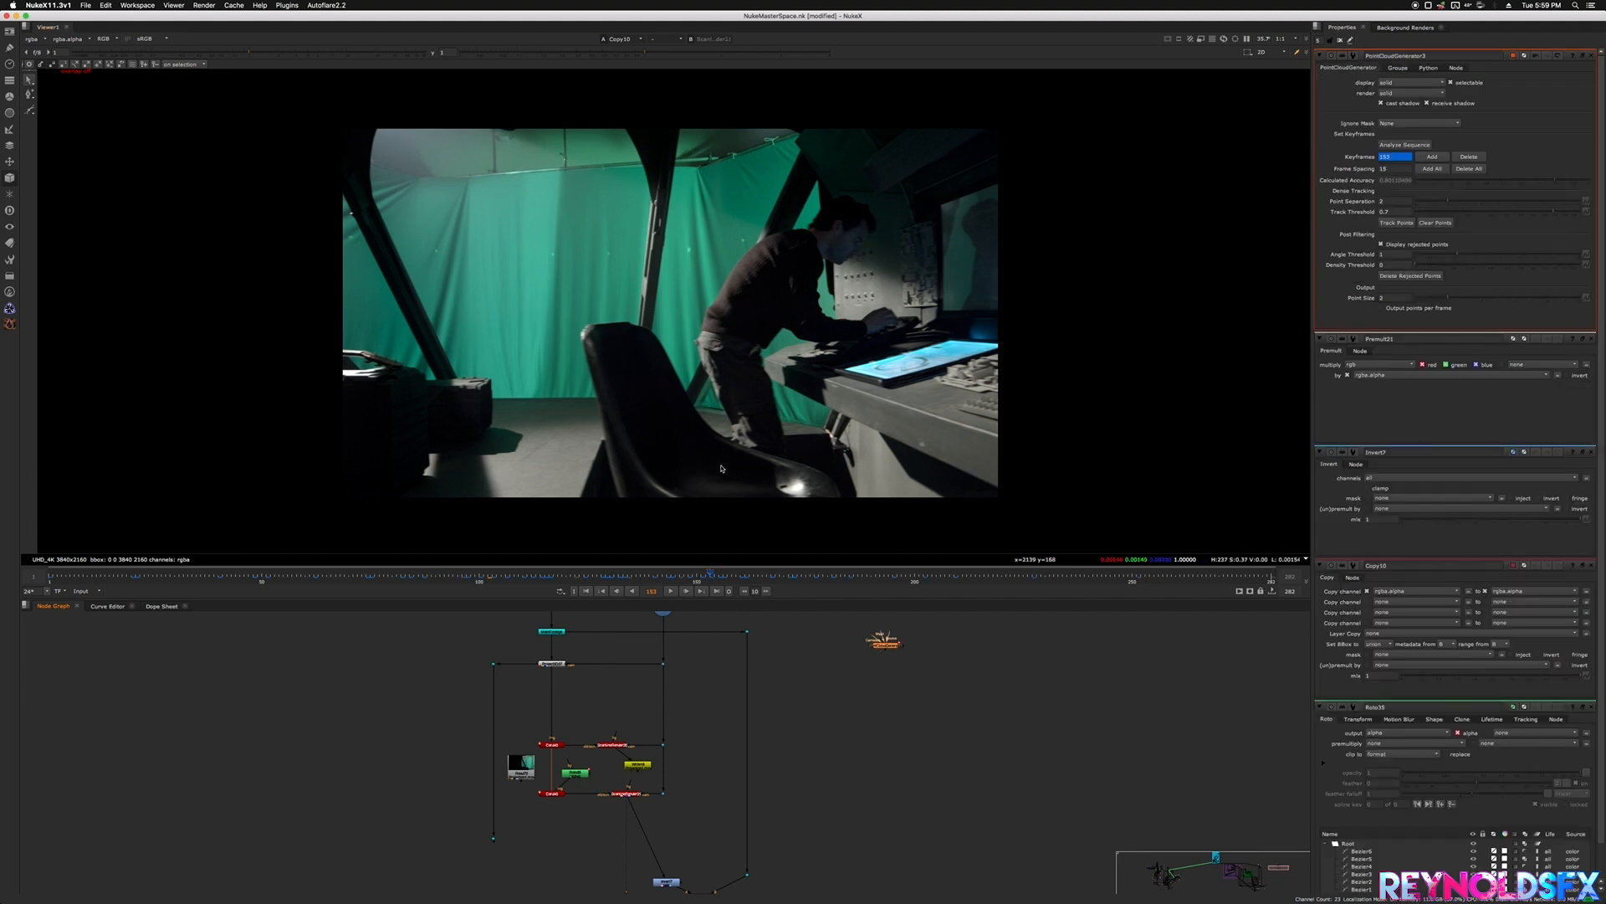
pyautogui.press('Tab')
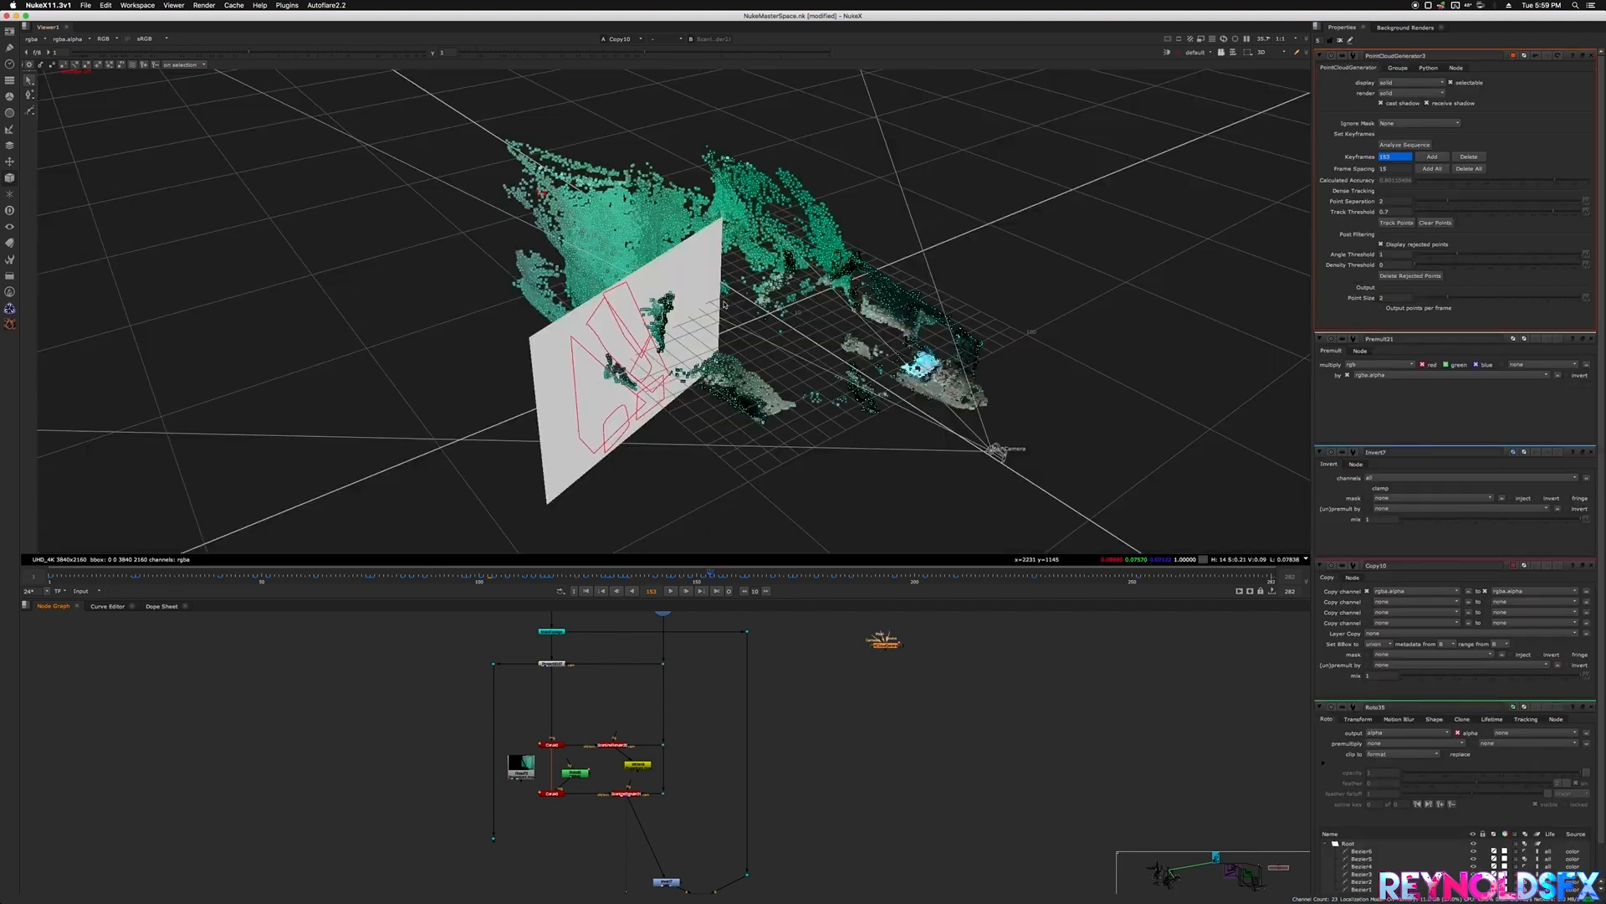
pyautogui.click(1592, 339)
pyautogui.click(1592, 339)
pyautogui.click(1592, 339)
pyautogui.click(1592, 339)
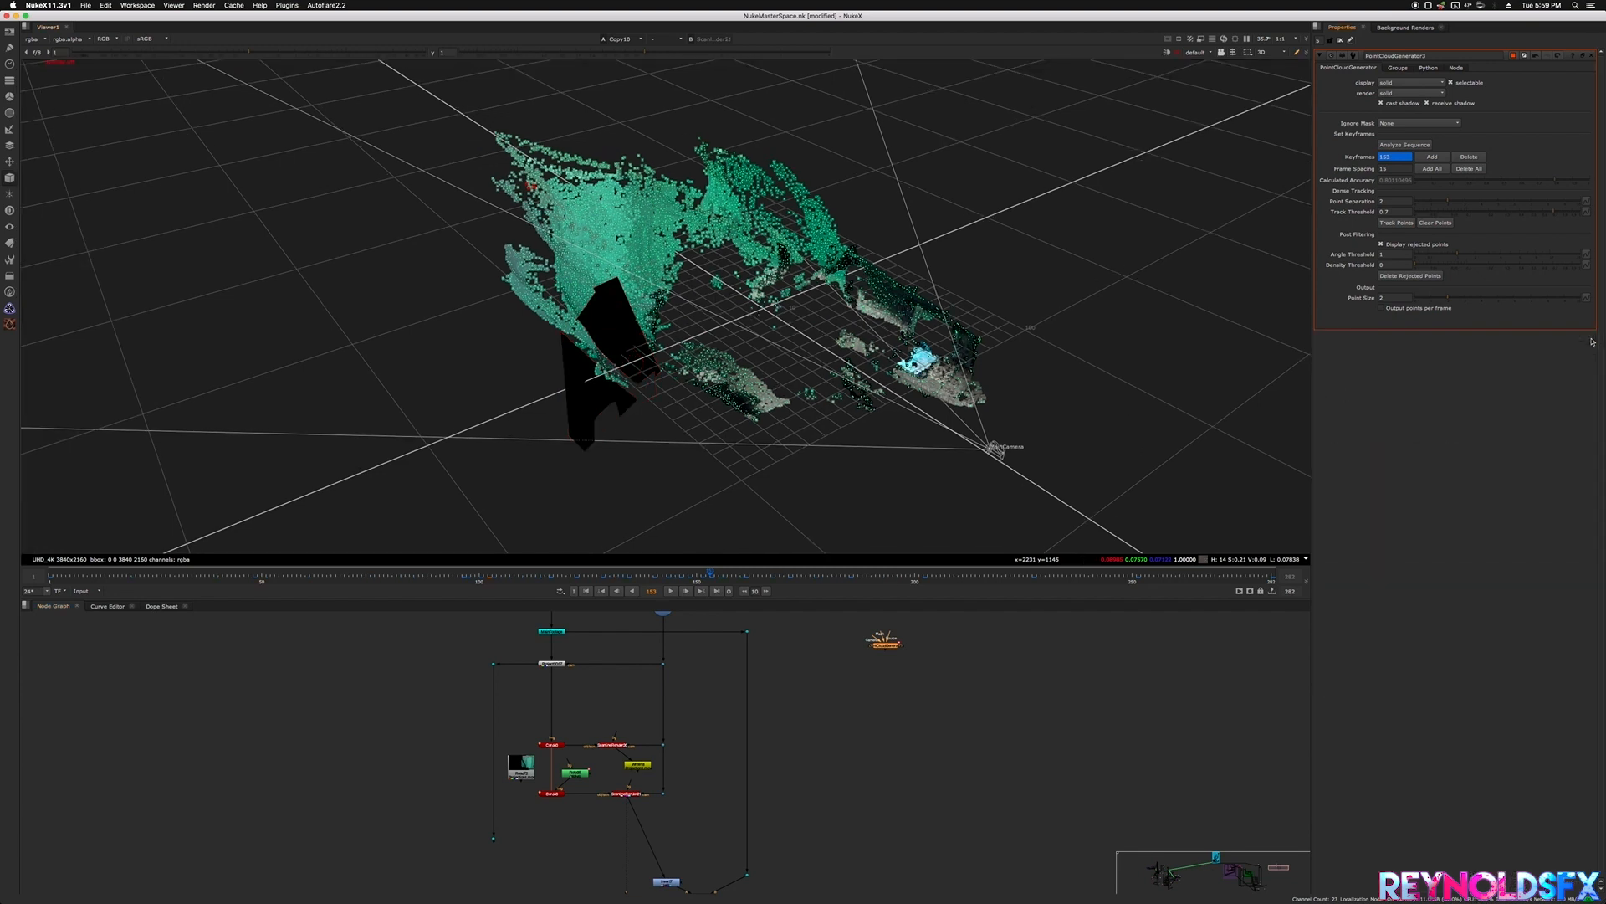
pyautogui.scroll(2, 863, 756)
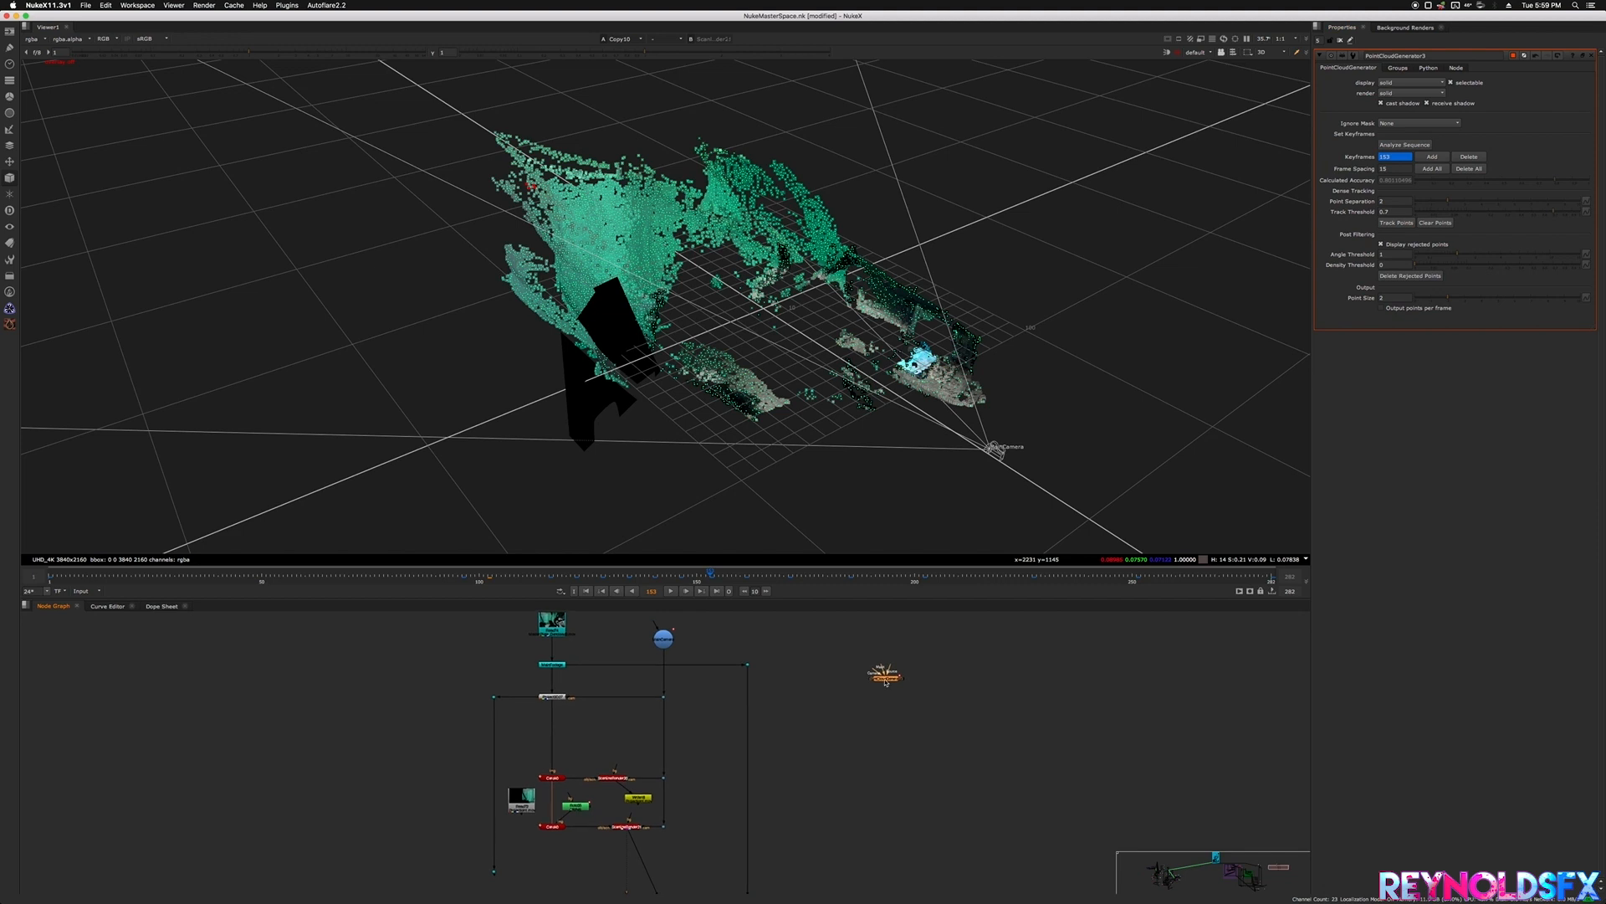
pyautogui.press('1')
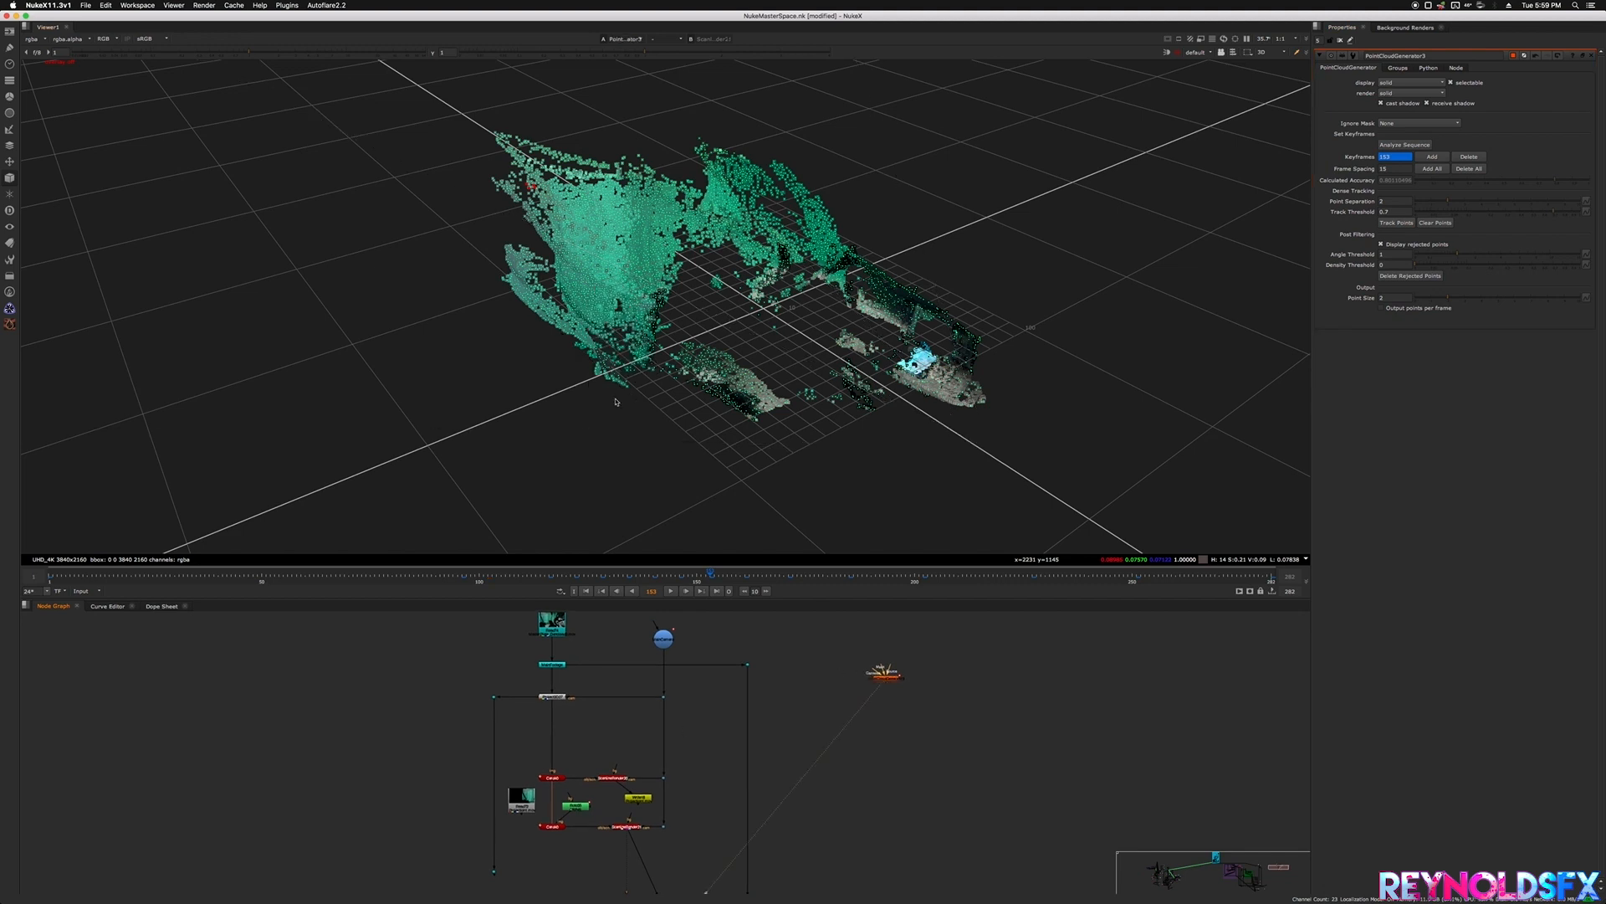
pyautogui.scroll(2, 787, 770)
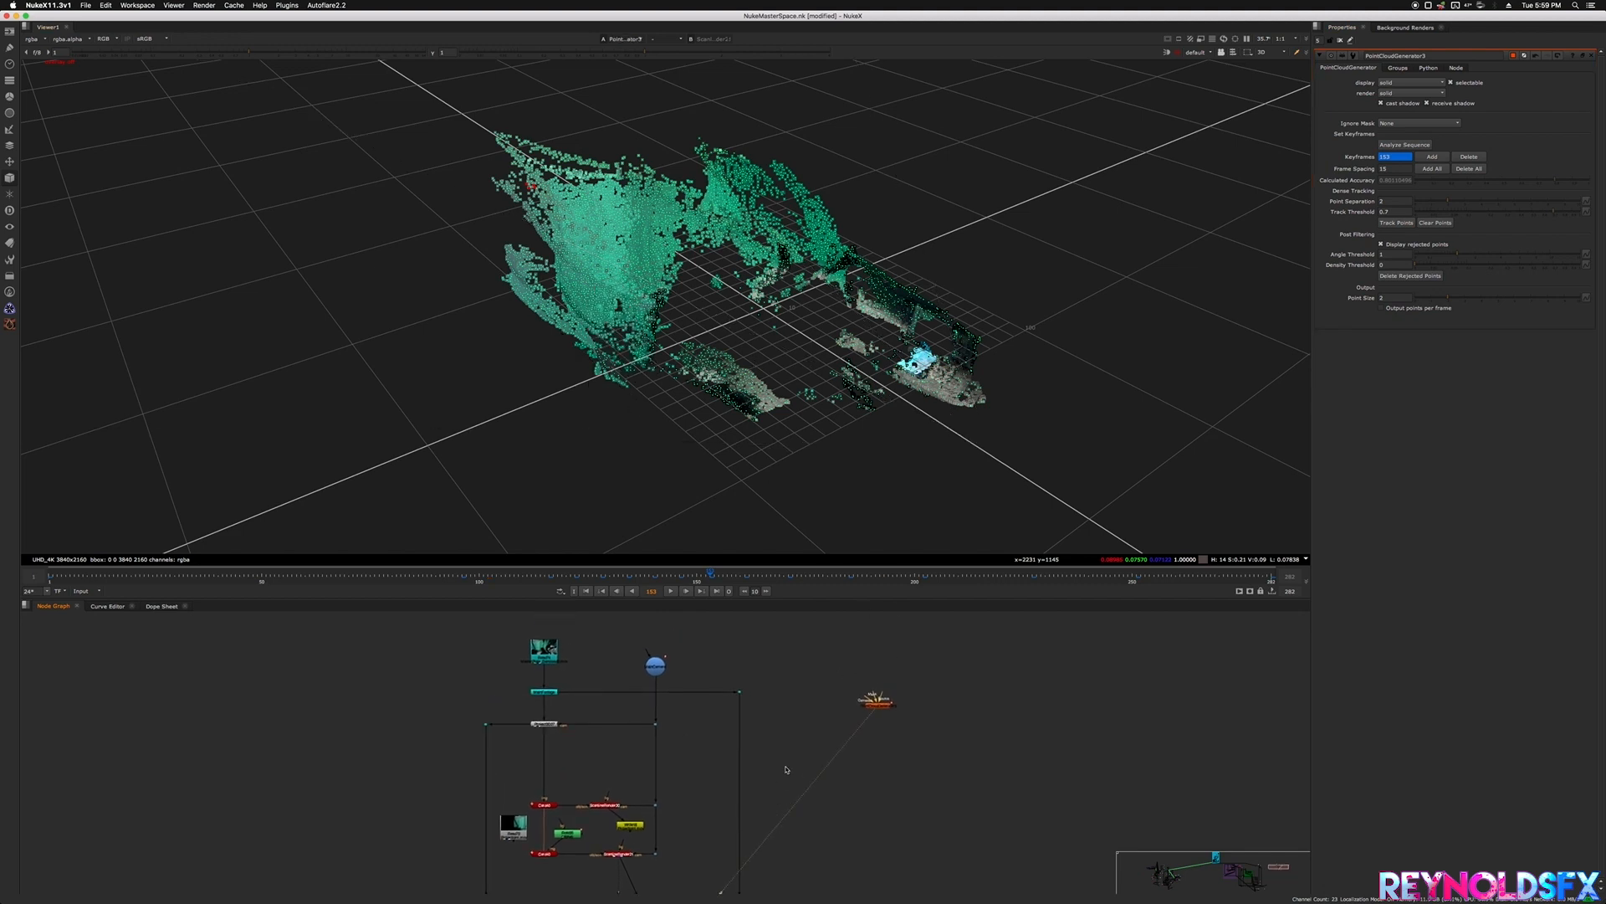
# - Paste a copy of the projection Card node beside the tree, open its properties, declone it and place it near the PointCloudGenerator
pyautogui.click(549, 806)
pyautogui.hotkey('ctrl', 'v')
pyautogui.doubleClick(800, 753)
pyautogui.click(105, 5)
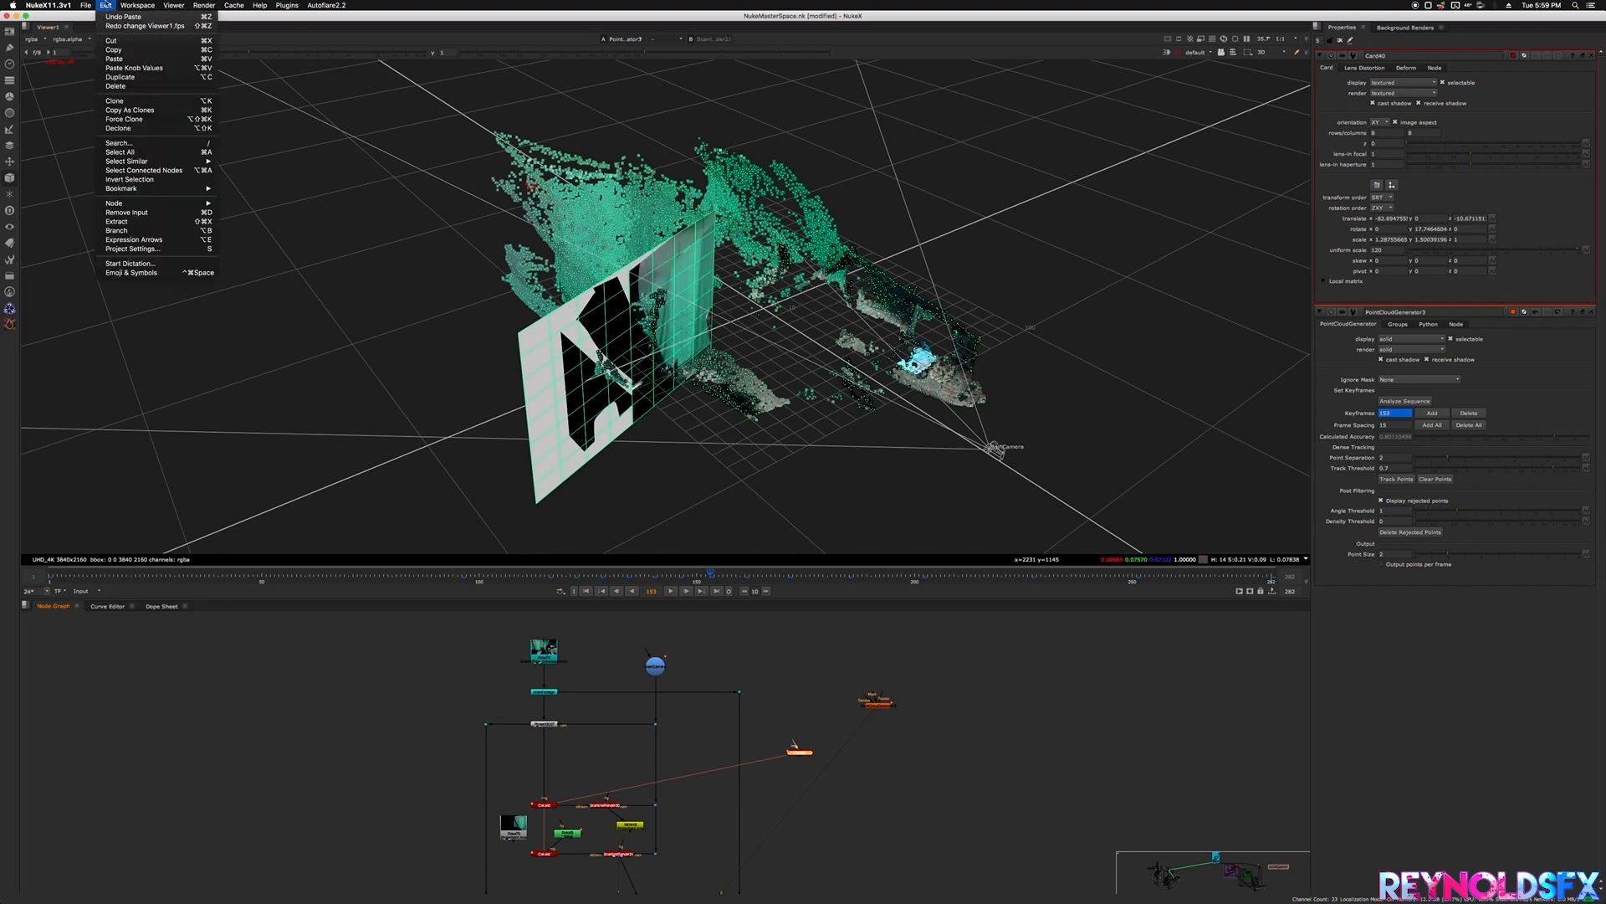
pyautogui.click(119, 128)
pyautogui.moveTo(801, 754); pyautogui.dragTo(819, 746)
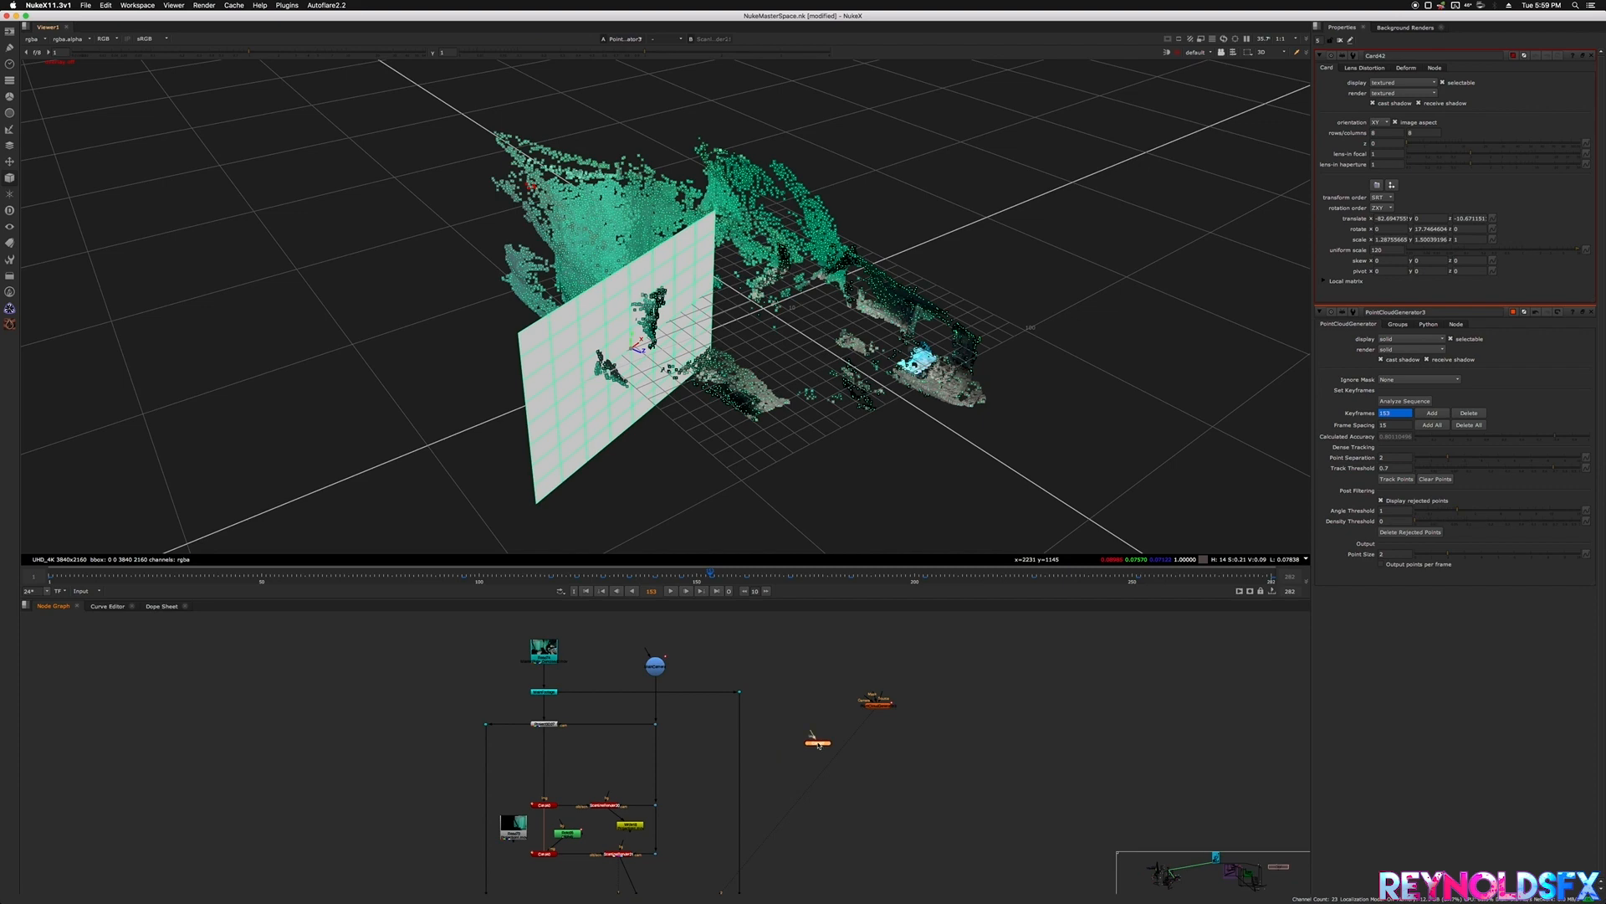
pyautogui.moveTo(797, 725); pyautogui.dragTo(781, 702, button='middle')
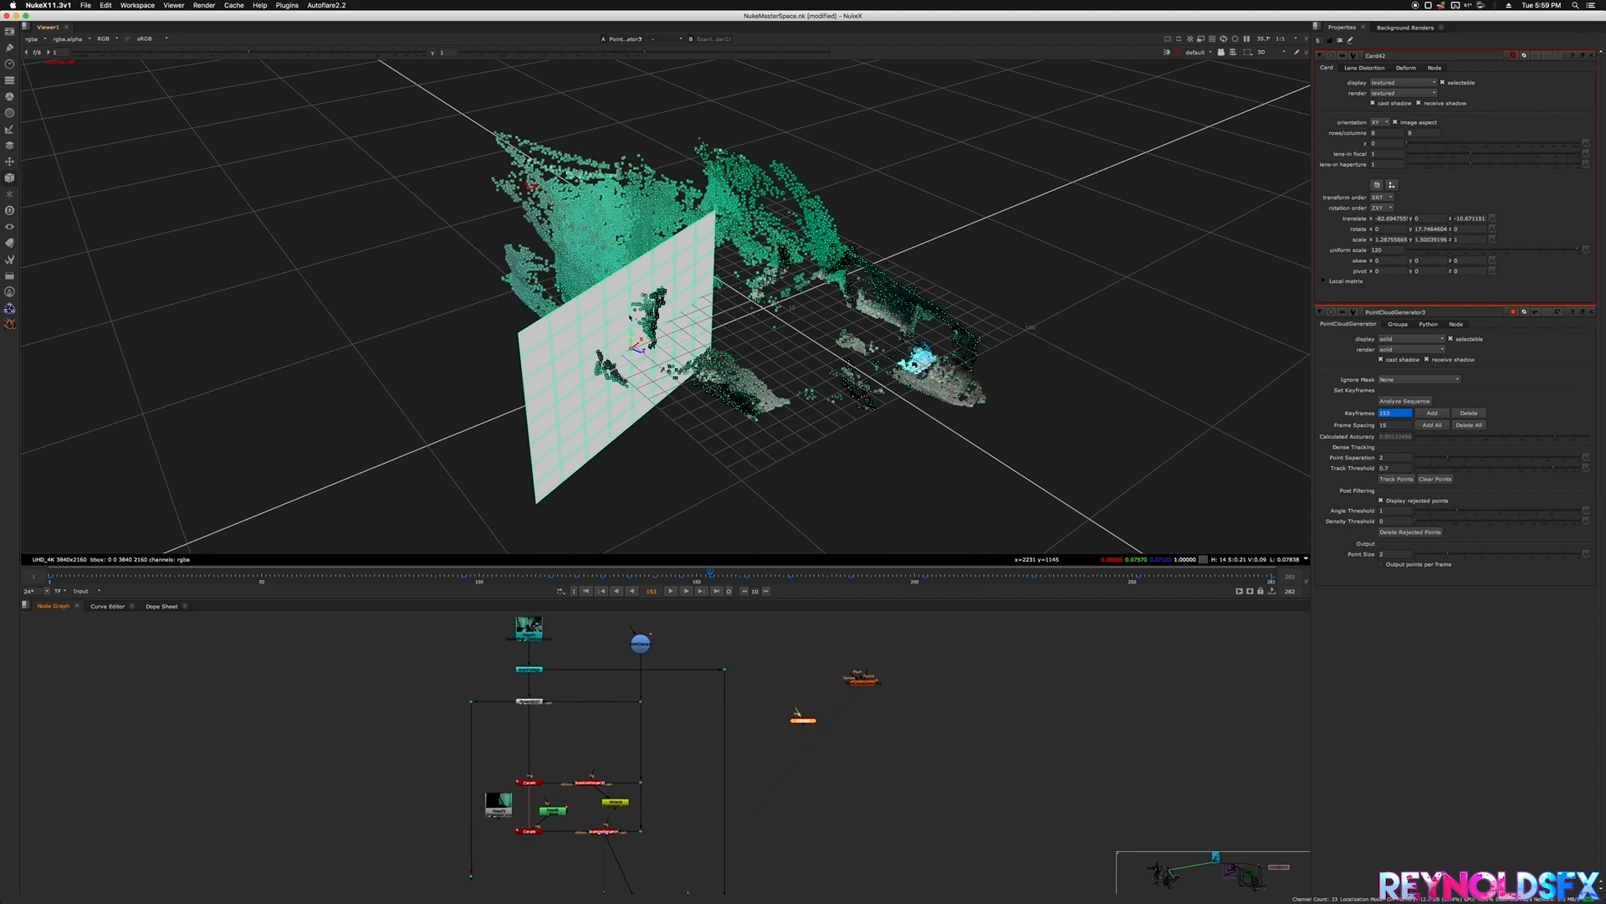
# - Move the new card in the 3D view to about -24.2, 22, -6.8 and rotate it about -1.8 degrees in Y
pyautogui.scroll(-3, 644, 324)
pyautogui.keyDown('super'); pyautogui.moveTo(643, 340); pyautogui.dragTo(715, 345); pyautogui.keyUp('super')
pyautogui.scroll(5, 715, 345)
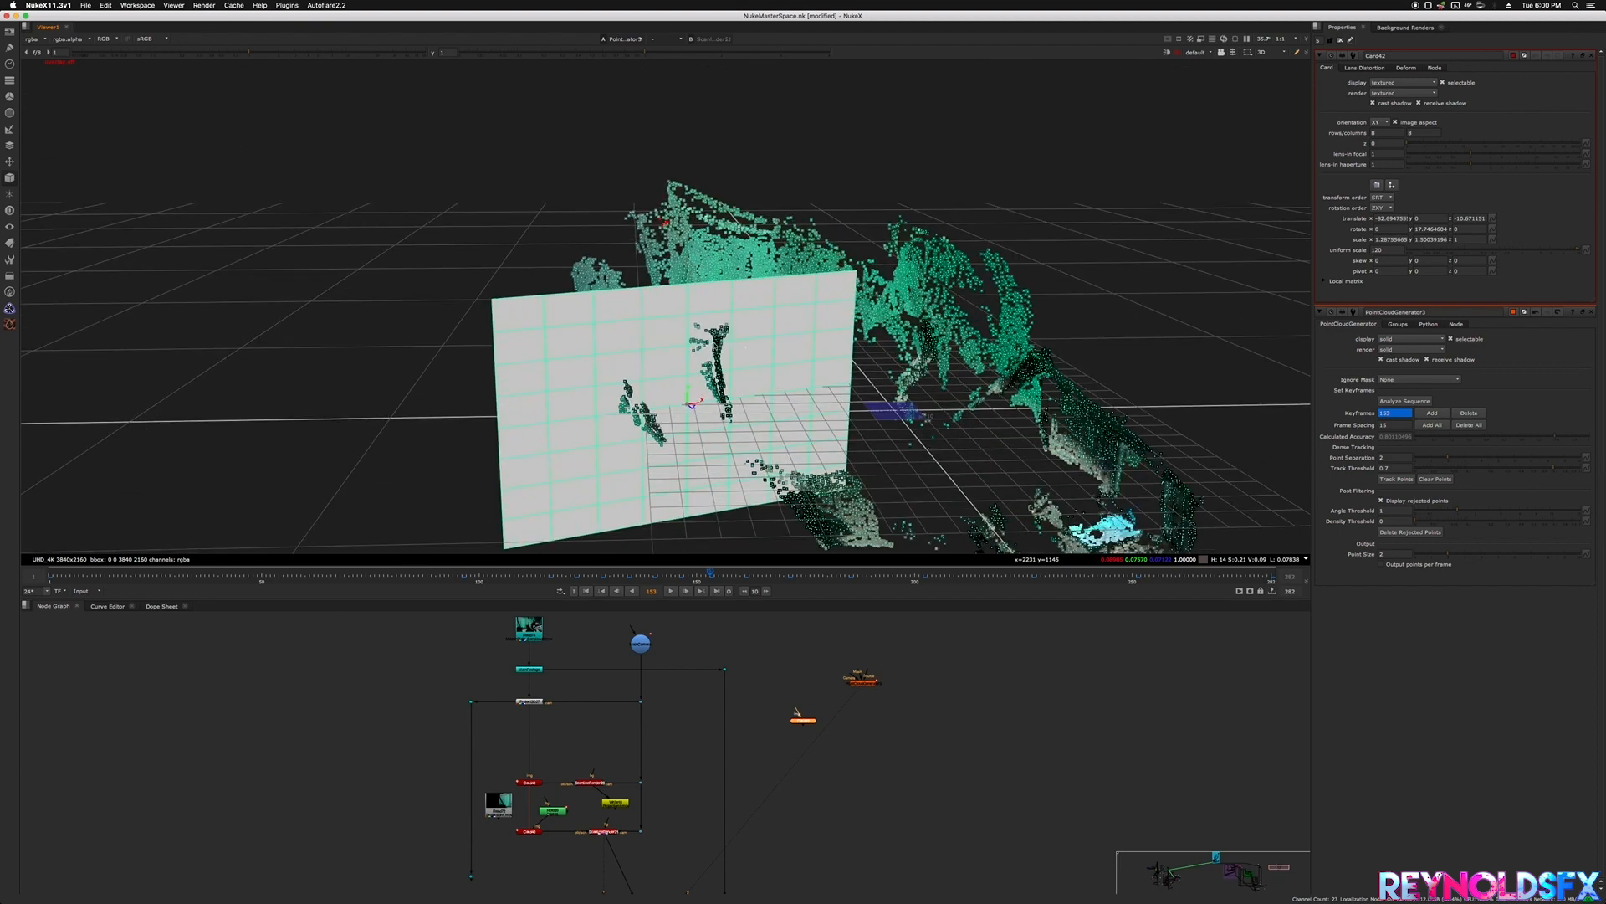
pyautogui.press('super')
pyautogui.keyDown('super'); pyautogui.moveTo(780, 445); pyautogui.dragTo(661, 417); pyautogui.keyUp('super')
pyautogui.moveTo(755, 441); pyautogui.dragTo(773, 337)
pyautogui.scroll(-3, 708, 770)
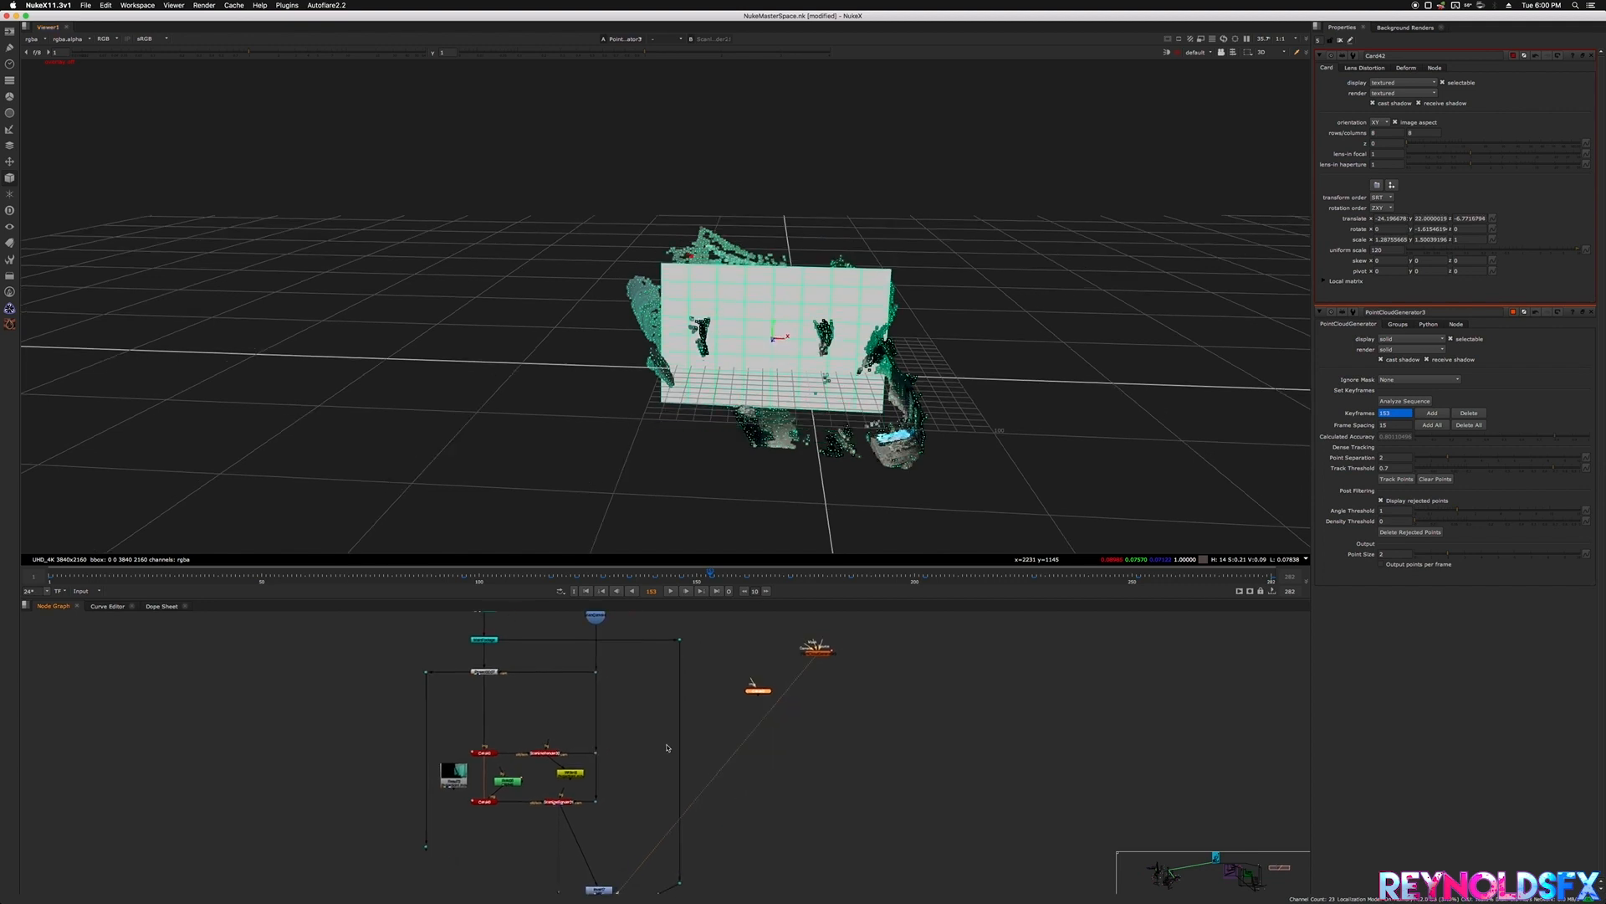
# - Change the new Card node's tile color to magenta to distinguish it from the original cards
pyautogui.moveTo(899, 710); pyautogui.dragTo(755, 622)
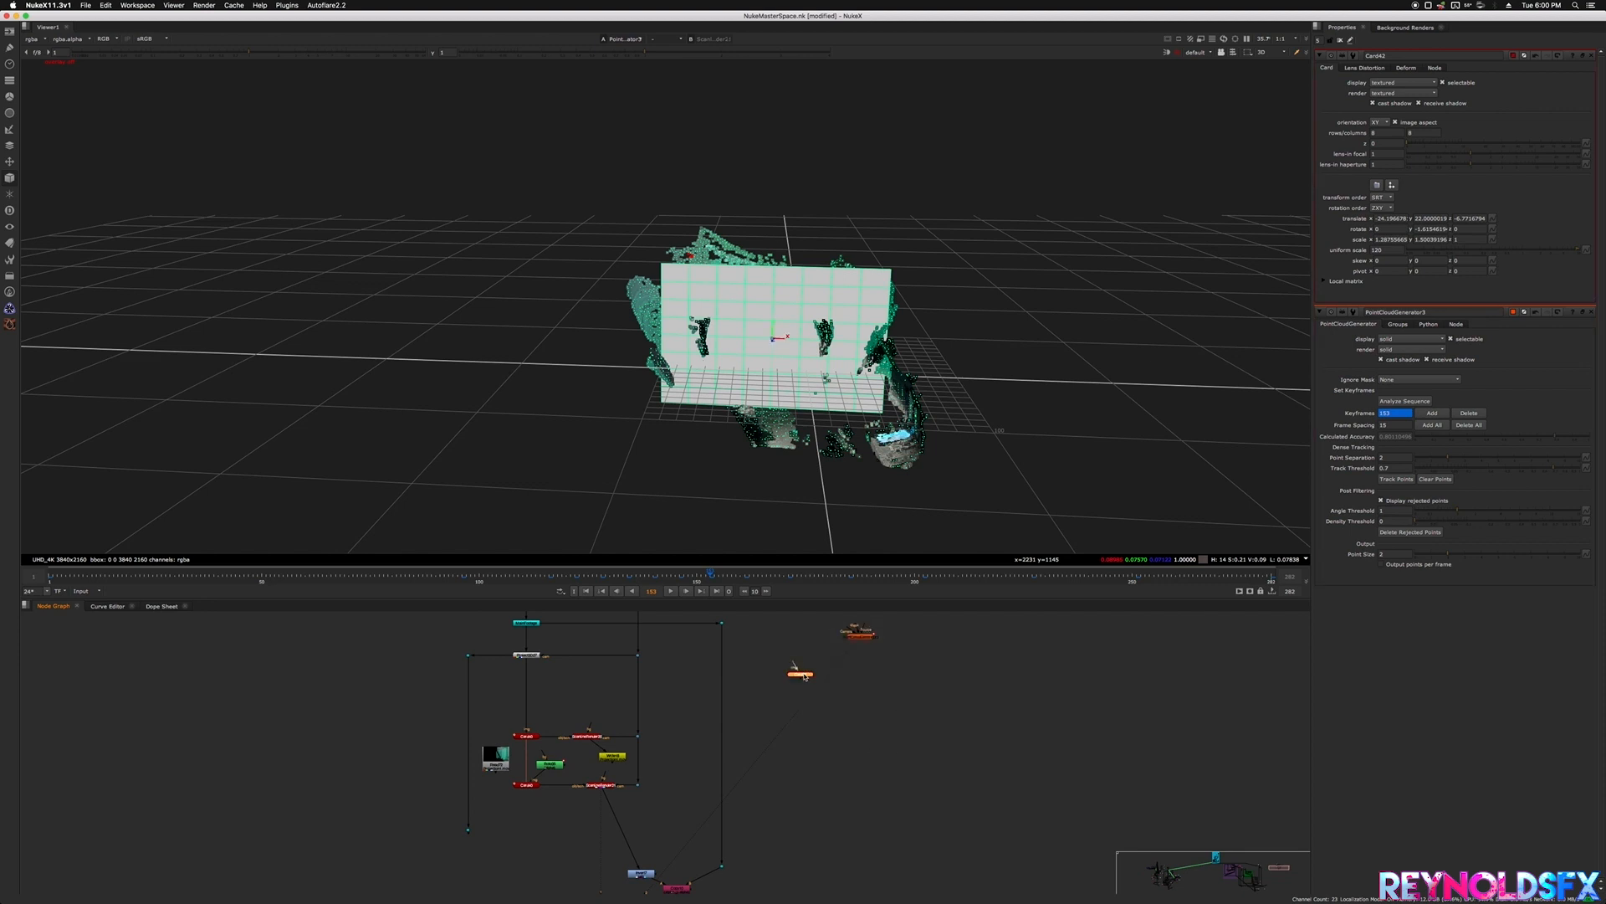
pyautogui.press('ctrl')
pyautogui.hotkey('ctrl', 'shift', 'c')
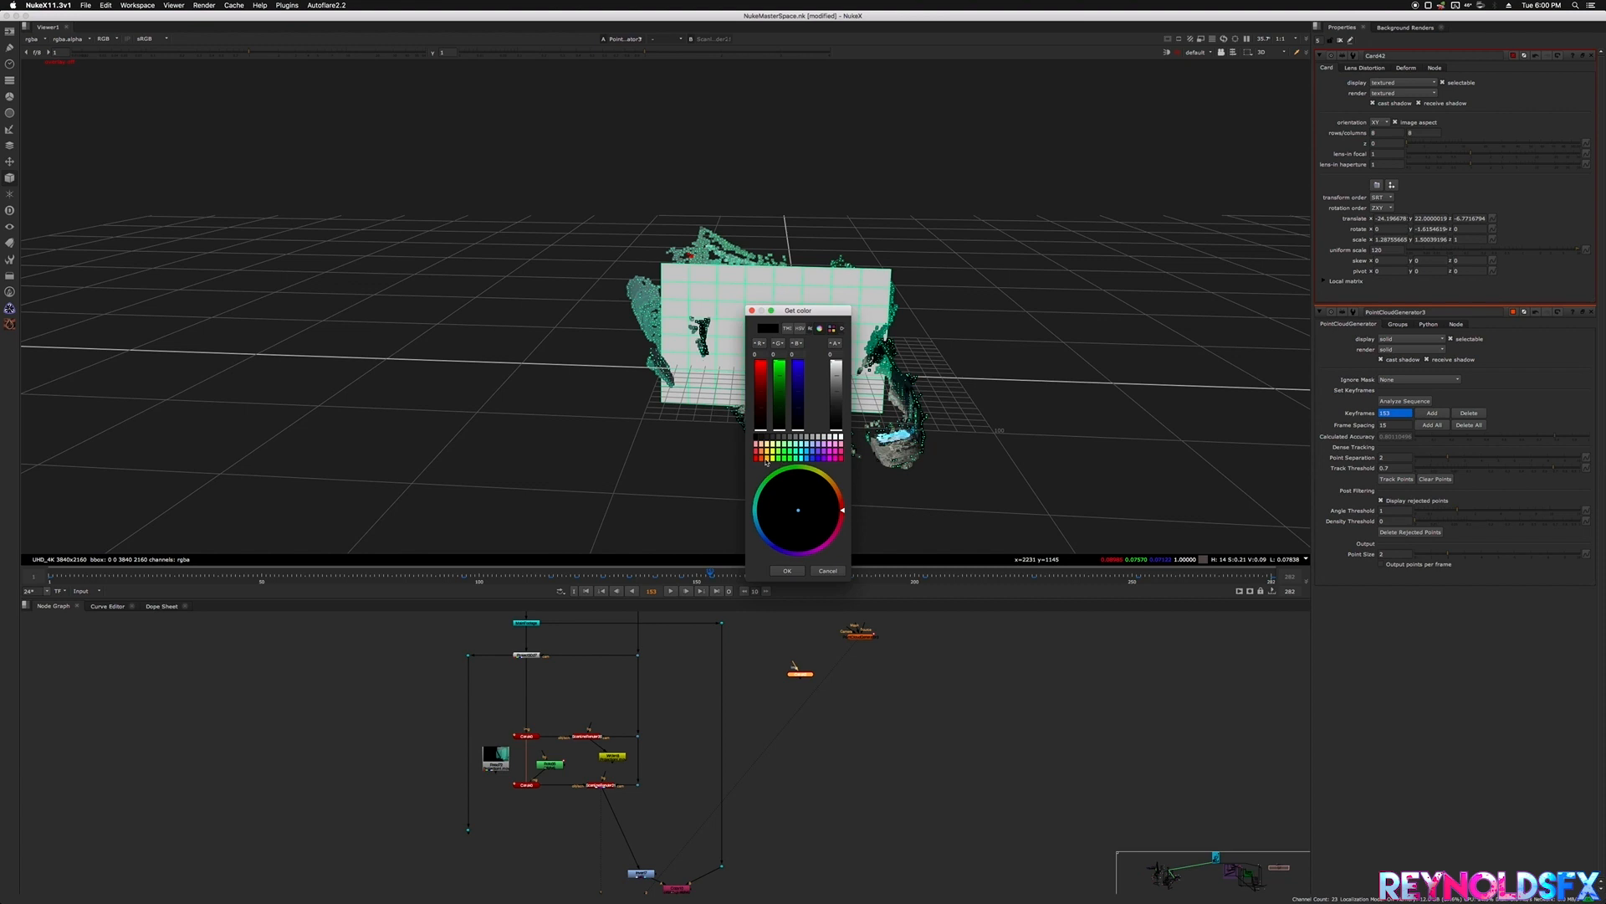
pyautogui.click(831, 459)
pyautogui.click(787, 570)
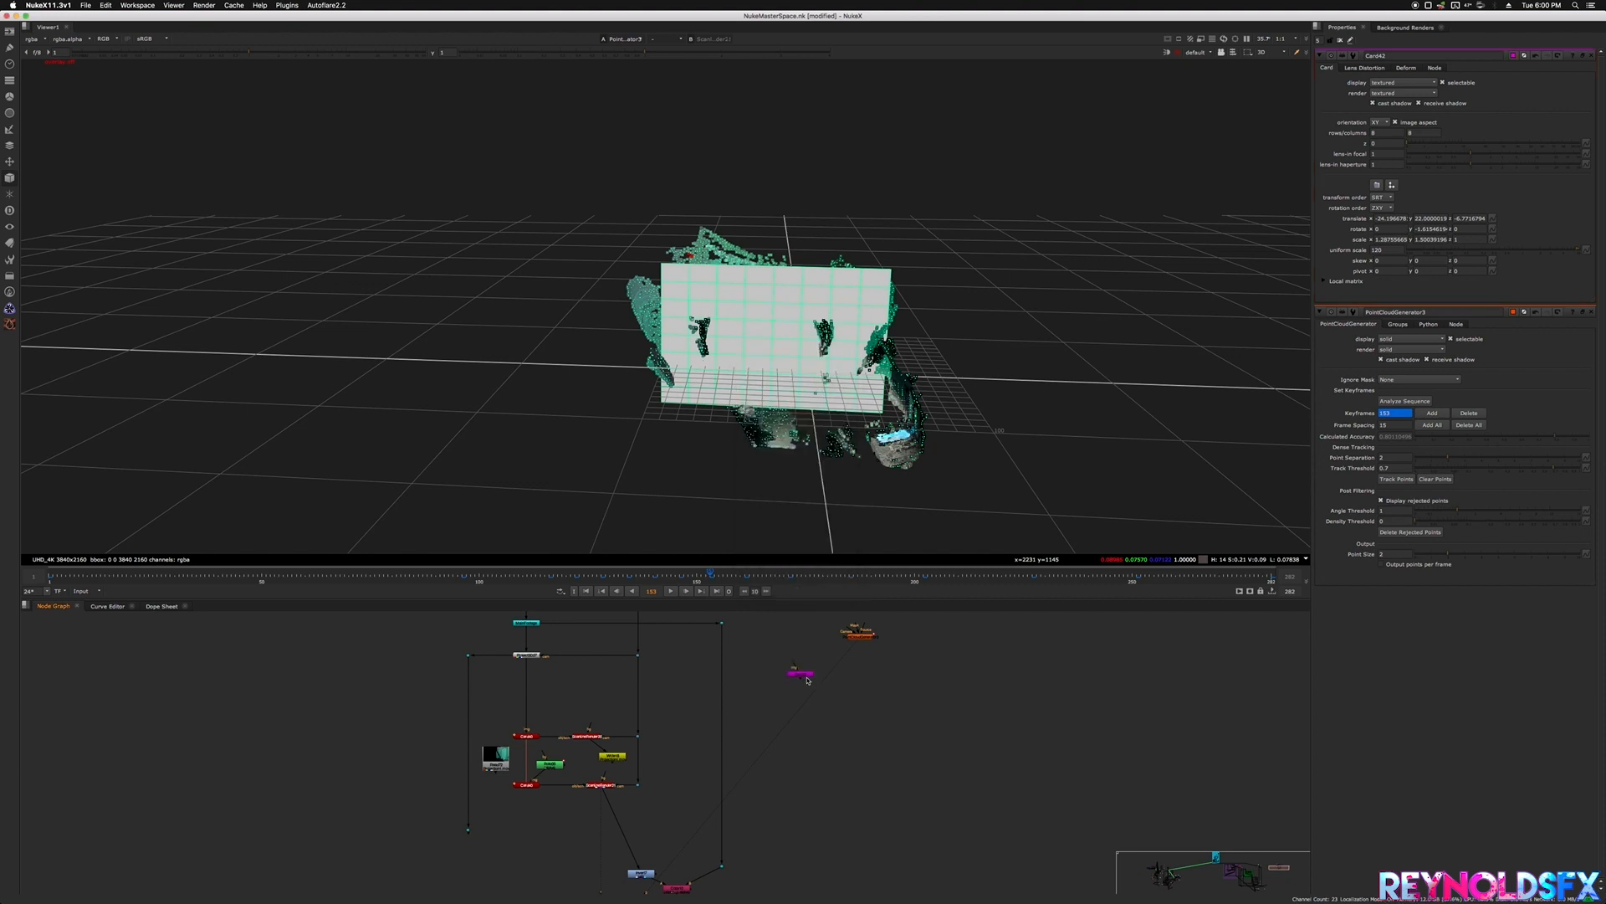
# - Close all open node properties and switch the viewer back to 2D
pyautogui.scroll(3, 811, 680)
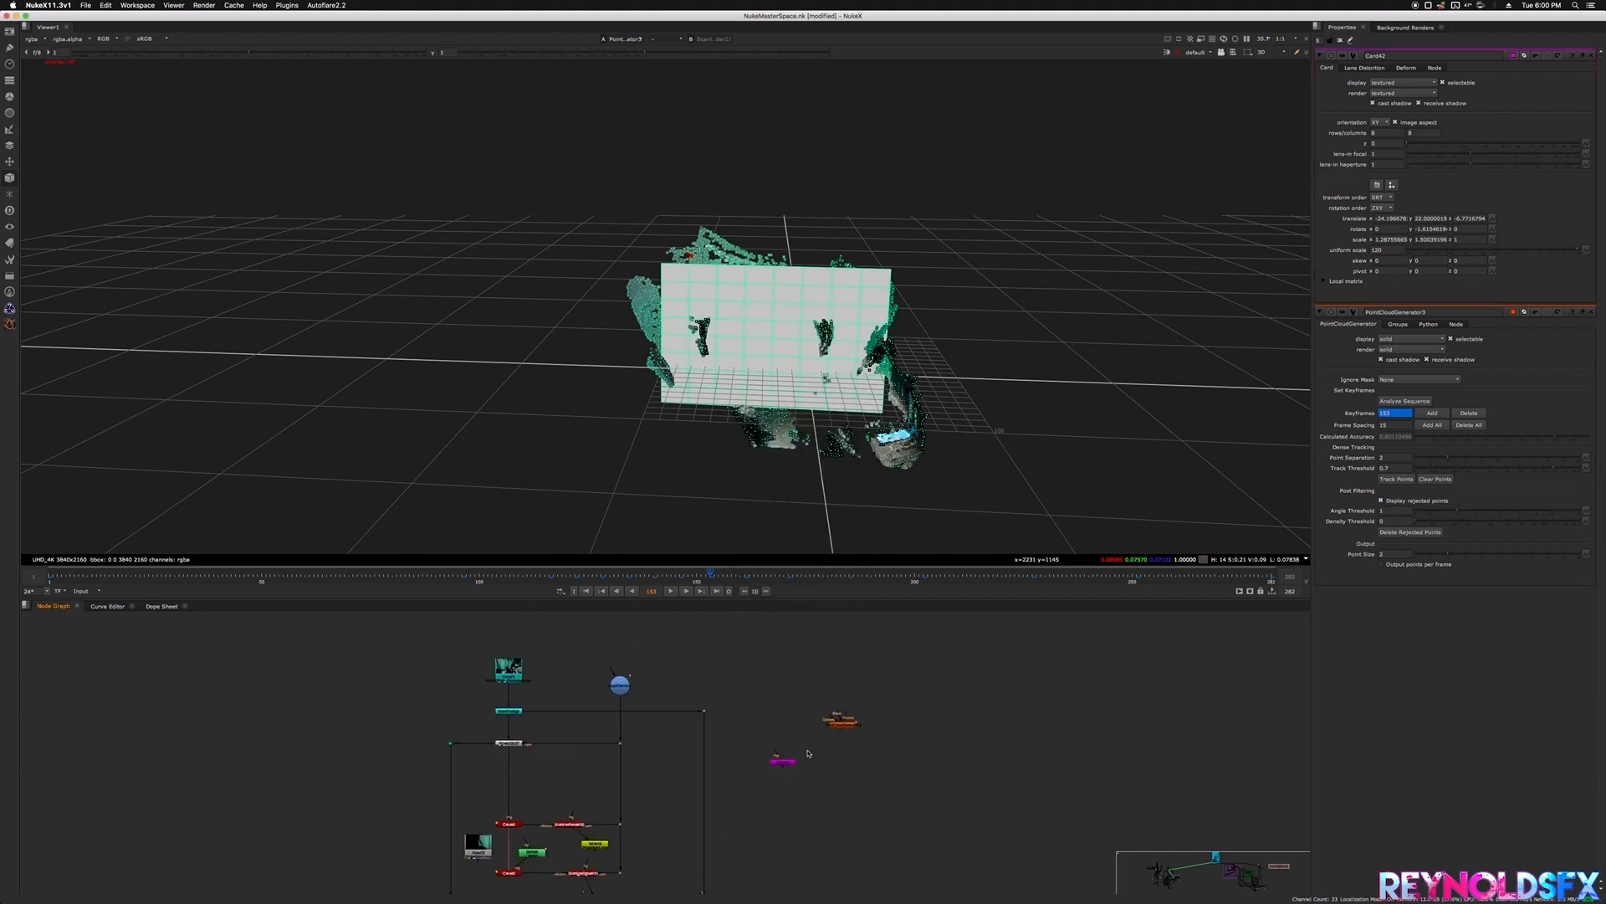
pyautogui.click(1341, 40)
pyautogui.press('Tab')
pyautogui.scroll(-4, 841, 693)
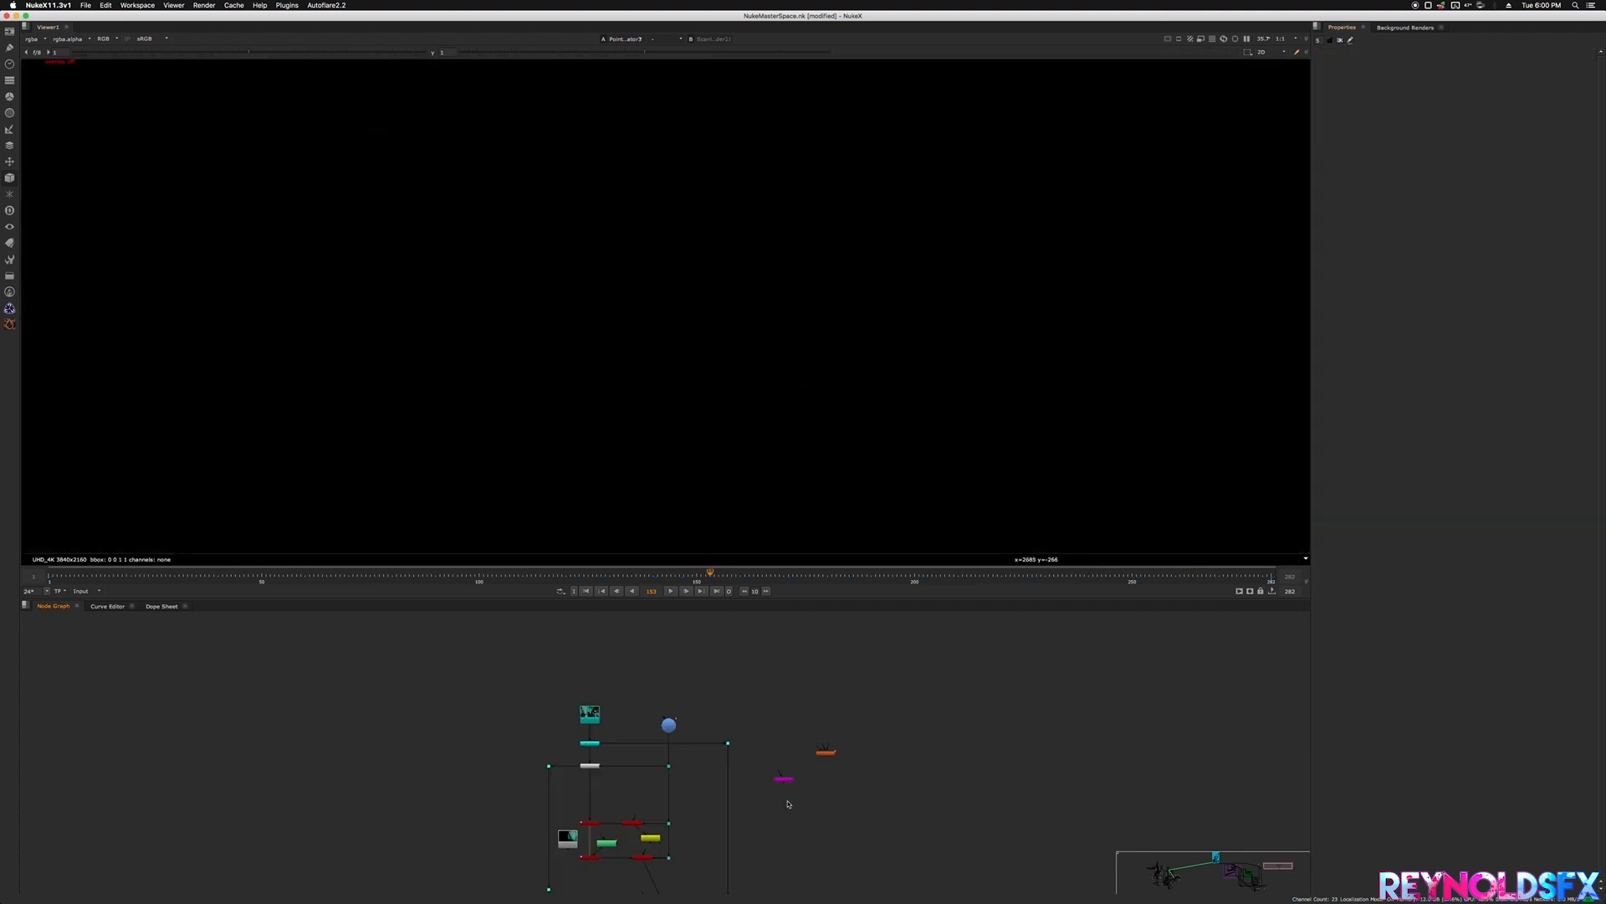
# - Place the magenta Card node beneath the red roto cards and move the Read node to the outer side of the tree
pyautogui.scroll(4, 841, 693)
pyautogui.moveTo(865, 680); pyautogui.dragTo(649, 814)
pyautogui.moveTo(650, 815); pyautogui.dragTo(696, 730, button='middle')
pyautogui.moveTo(696, 729); pyautogui.dragTo(667, 768)
pyautogui.scroll(1, 667, 767)
pyautogui.scroll(2, 667, 767)
pyautogui.moveTo(668, 699); pyautogui.dragTo(895, 697)
pyautogui.click(912, 747)
pyautogui.moveTo(886, 701); pyautogui.dragTo(880, 731, button='middle')
pyautogui.click(882, 730)
# - Move the nodes below the second ScanlineRender further down to clear space around the magenta Card
pyautogui.moveTo(804, 835); pyautogui.dragTo(817, 738, button='middle')
pyautogui.scroll(-3, 816, 738)
pyautogui.moveTo(973, 857); pyautogui.dragTo(774, 739)
pyautogui.moveTo(855, 771); pyautogui.dragTo(855, 854)
pyautogui.scroll(3, 808, 680)
pyautogui.moveTo(785, 768)
pyautogui.mouseDown(button='middle')
pyautogui.moveTo(778, 695)
pyautogui.moveTo(793, 764)
pyautogui.mouseUp(button='middle')
pyautogui.scroll(-2, 788, 761)
pyautogui.click(776, 699)
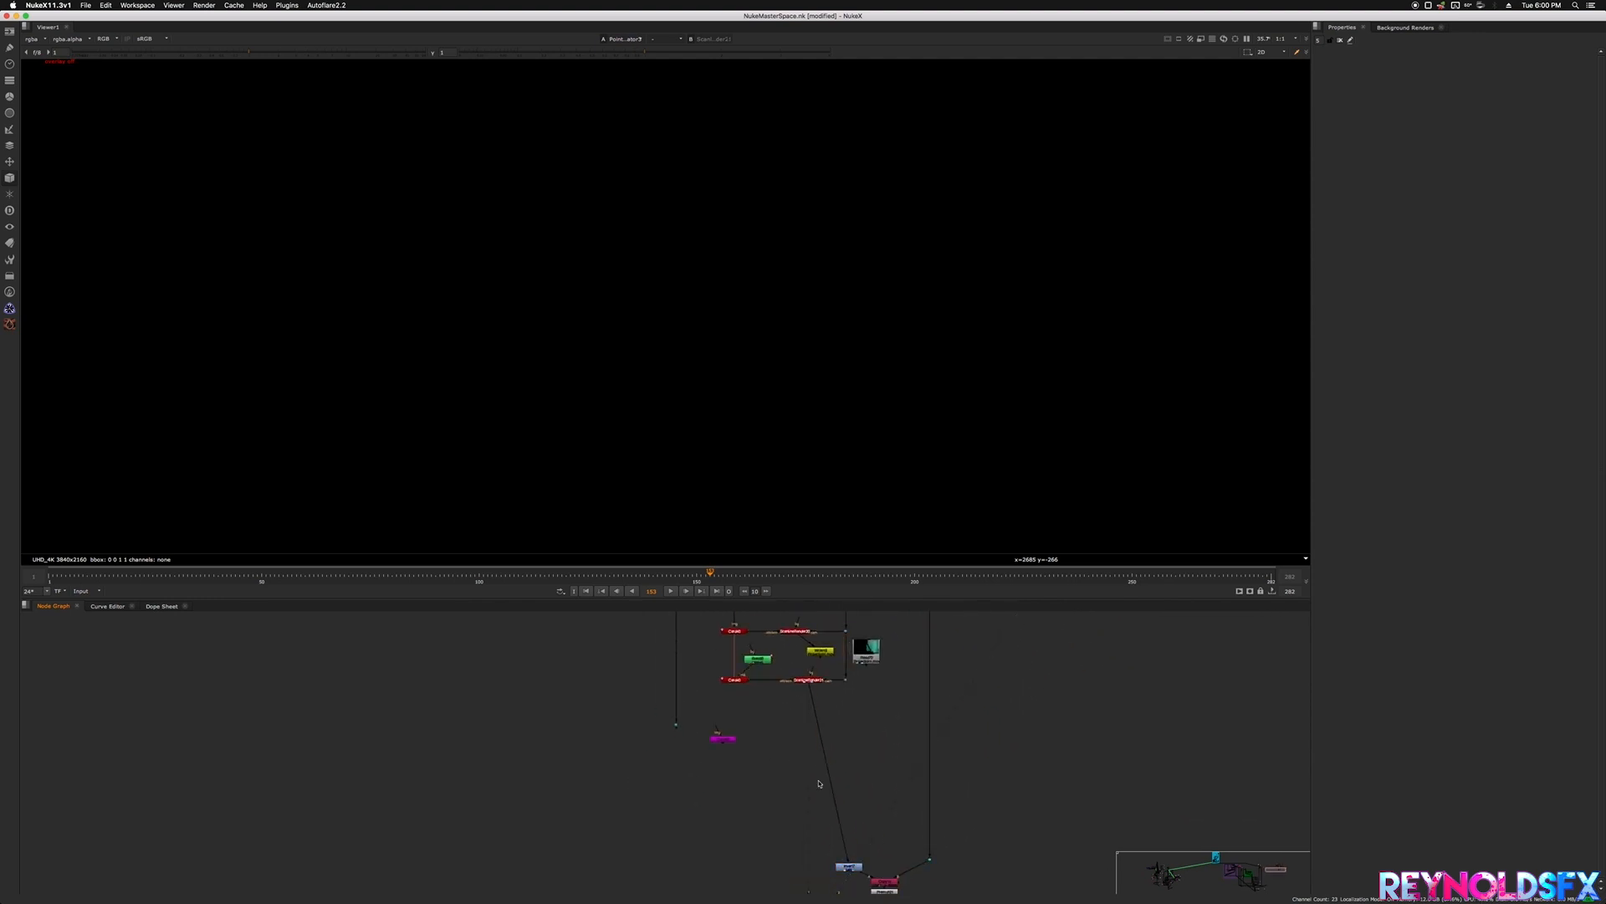
pyautogui.moveTo(847, 867)
pyautogui.mouseDown()
pyautogui.moveTo(829, 786)
pyautogui.moveTo(837, 869)
pyautogui.mouseUp()
pyautogui.scroll(2, 726, 742)
pyautogui.scroll(-3, 725, 742)
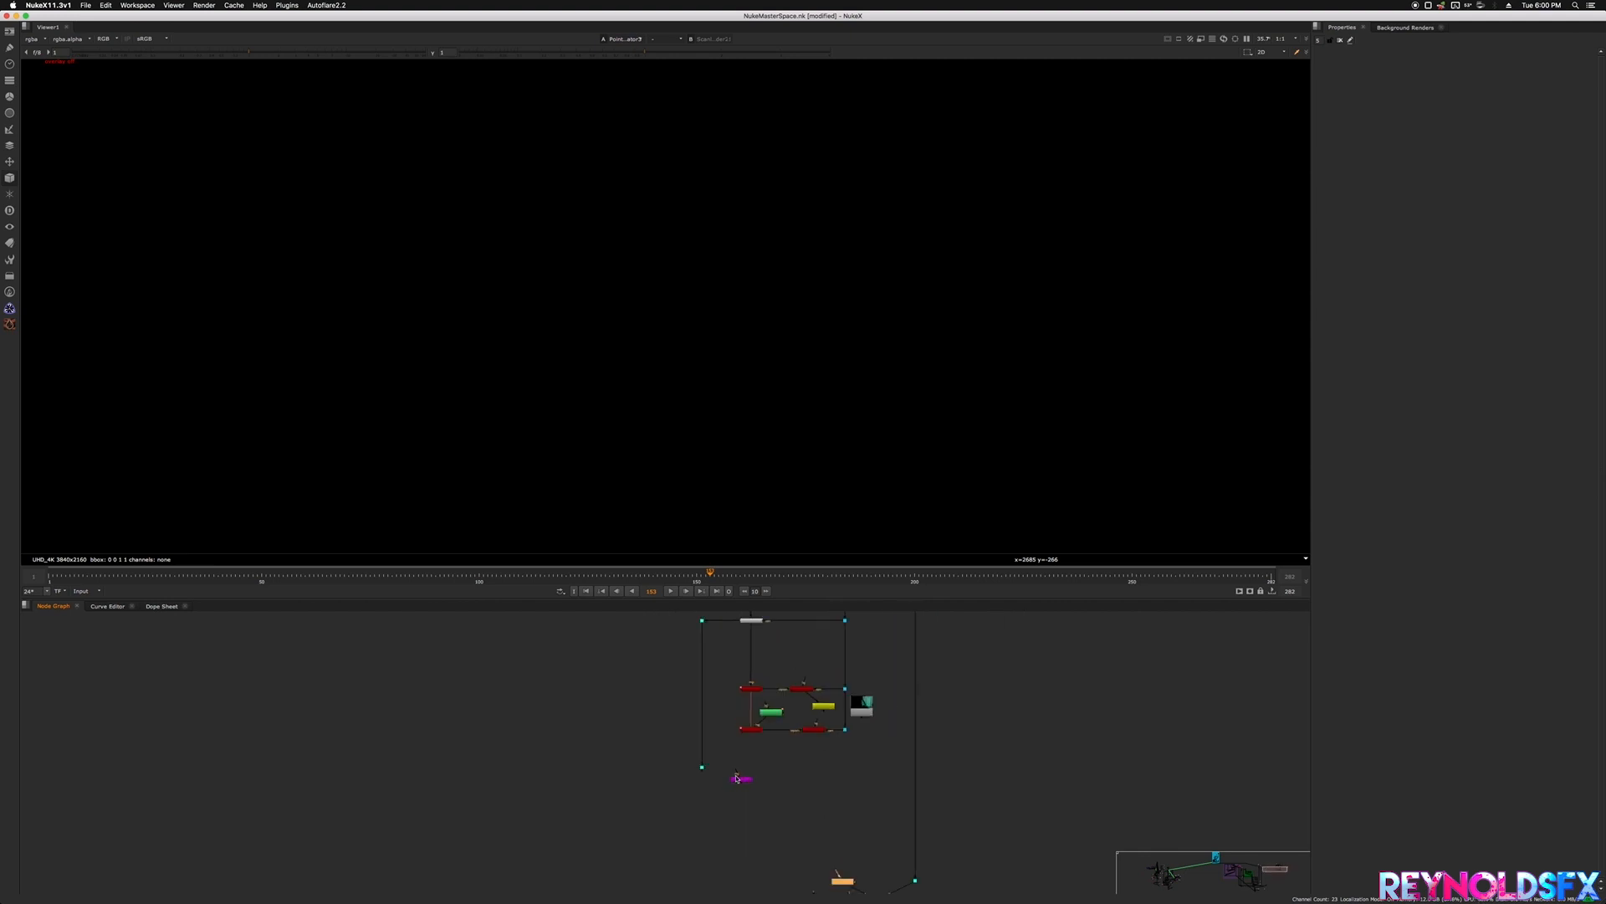
# - View the Dot on the branch beside the magenta Card and switch the viewer to 2D to check the plate
pyautogui.moveTo(743, 773); pyautogui.dragTo(755, 828, button='middle')
pyautogui.click(716, 825)
pyautogui.press('1')
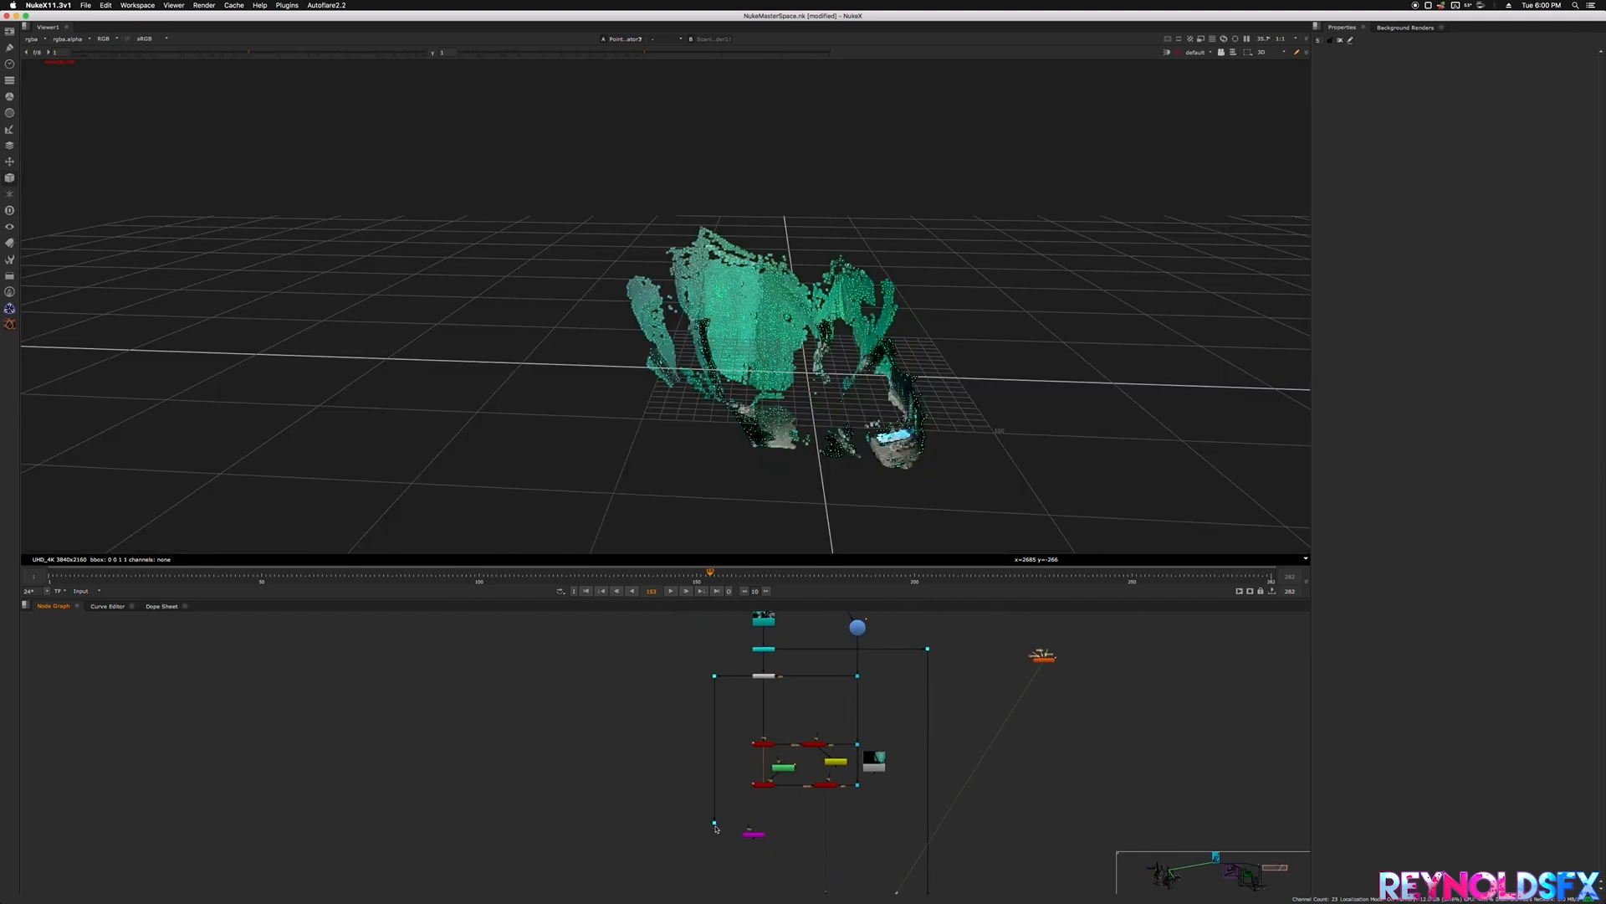
pyautogui.press('1')
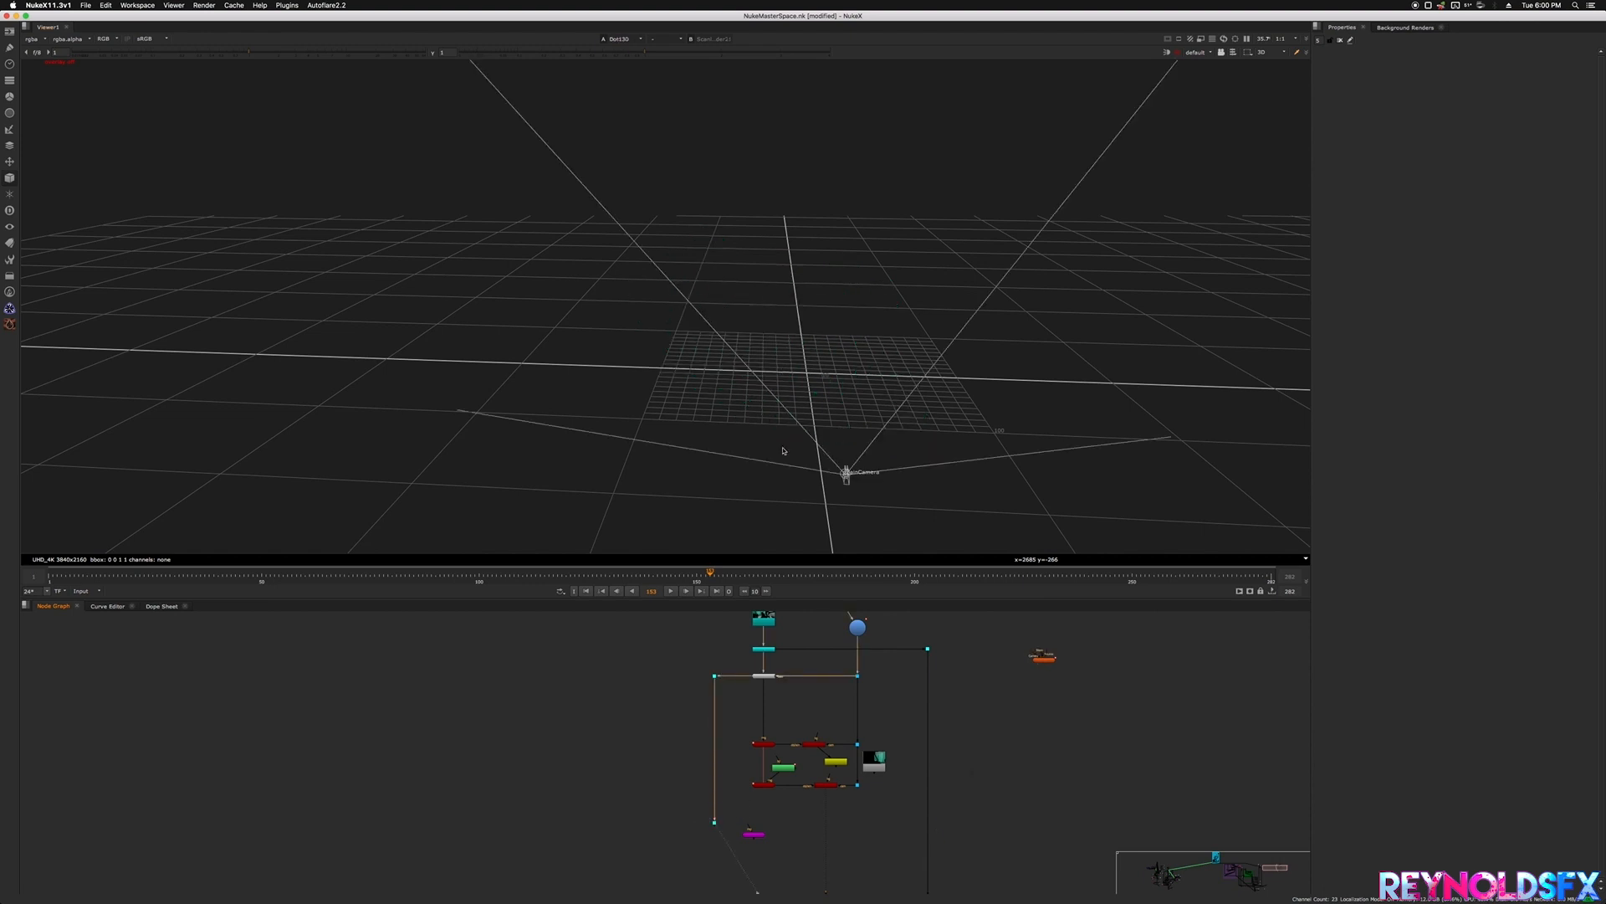
pyautogui.press('Tab')
pyautogui.scroll(5, 772, 835)
pyautogui.moveTo(772, 835); pyautogui.dragTo(755, 803, button='middle')
pyautogui.scroll(-4, 752, 796)
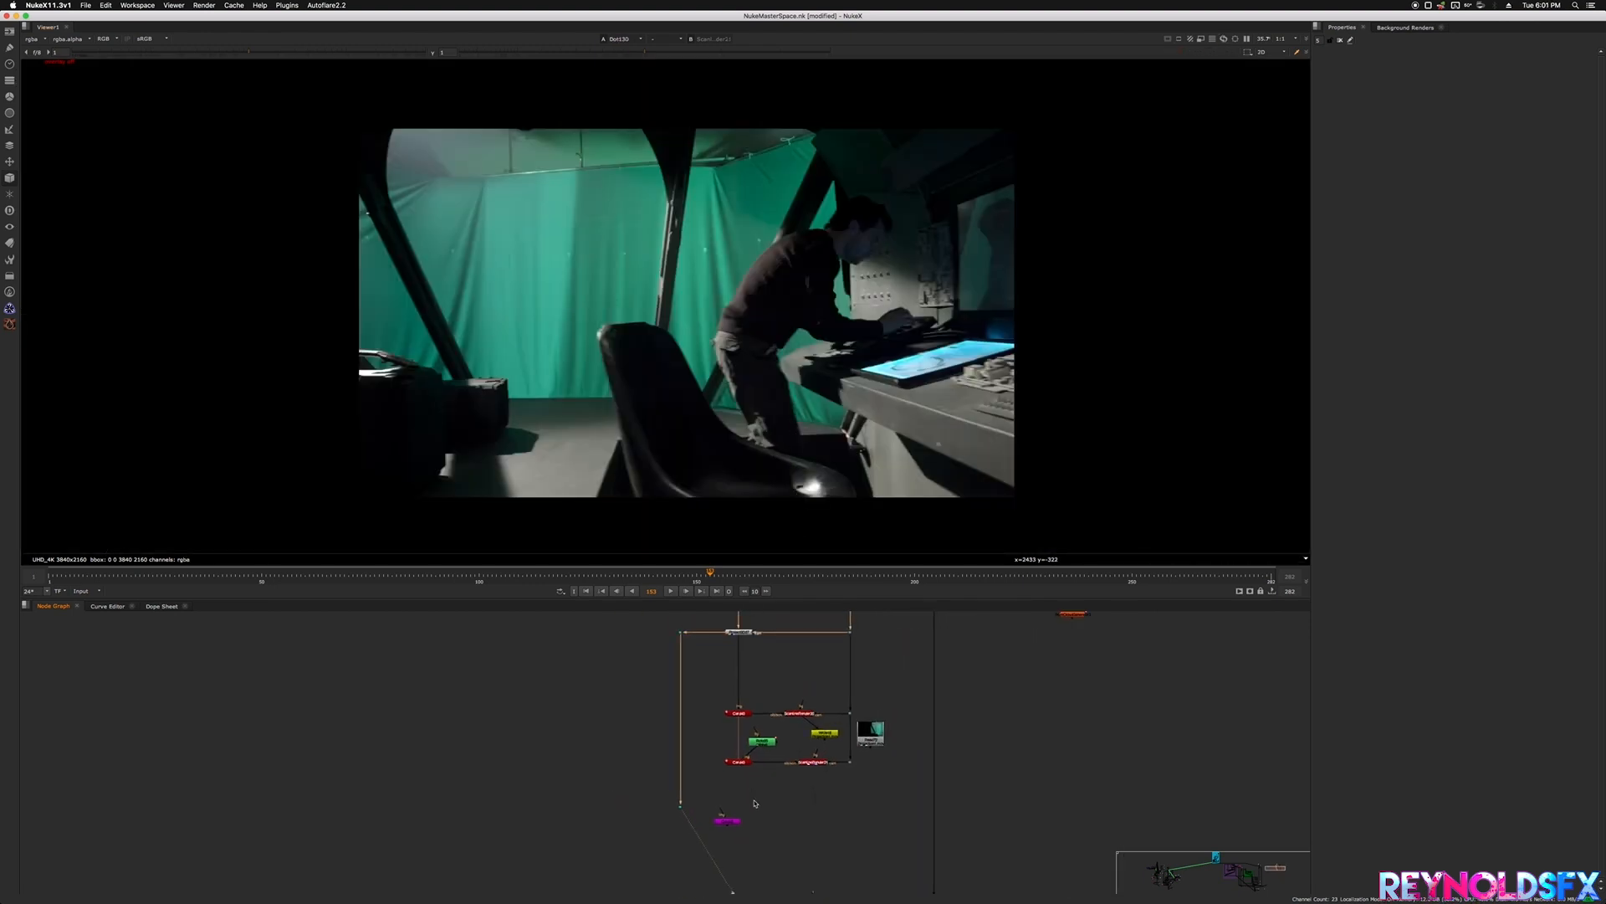
# - Paste a copy of the upper ScanlineRender beside the magenta Card, give it a magenta-pink tile color and open its properties
pyautogui.click(801, 713)
pyautogui.press('super+c')
pyautogui.press('super+v')
pyautogui.scroll(2, 772, 819)
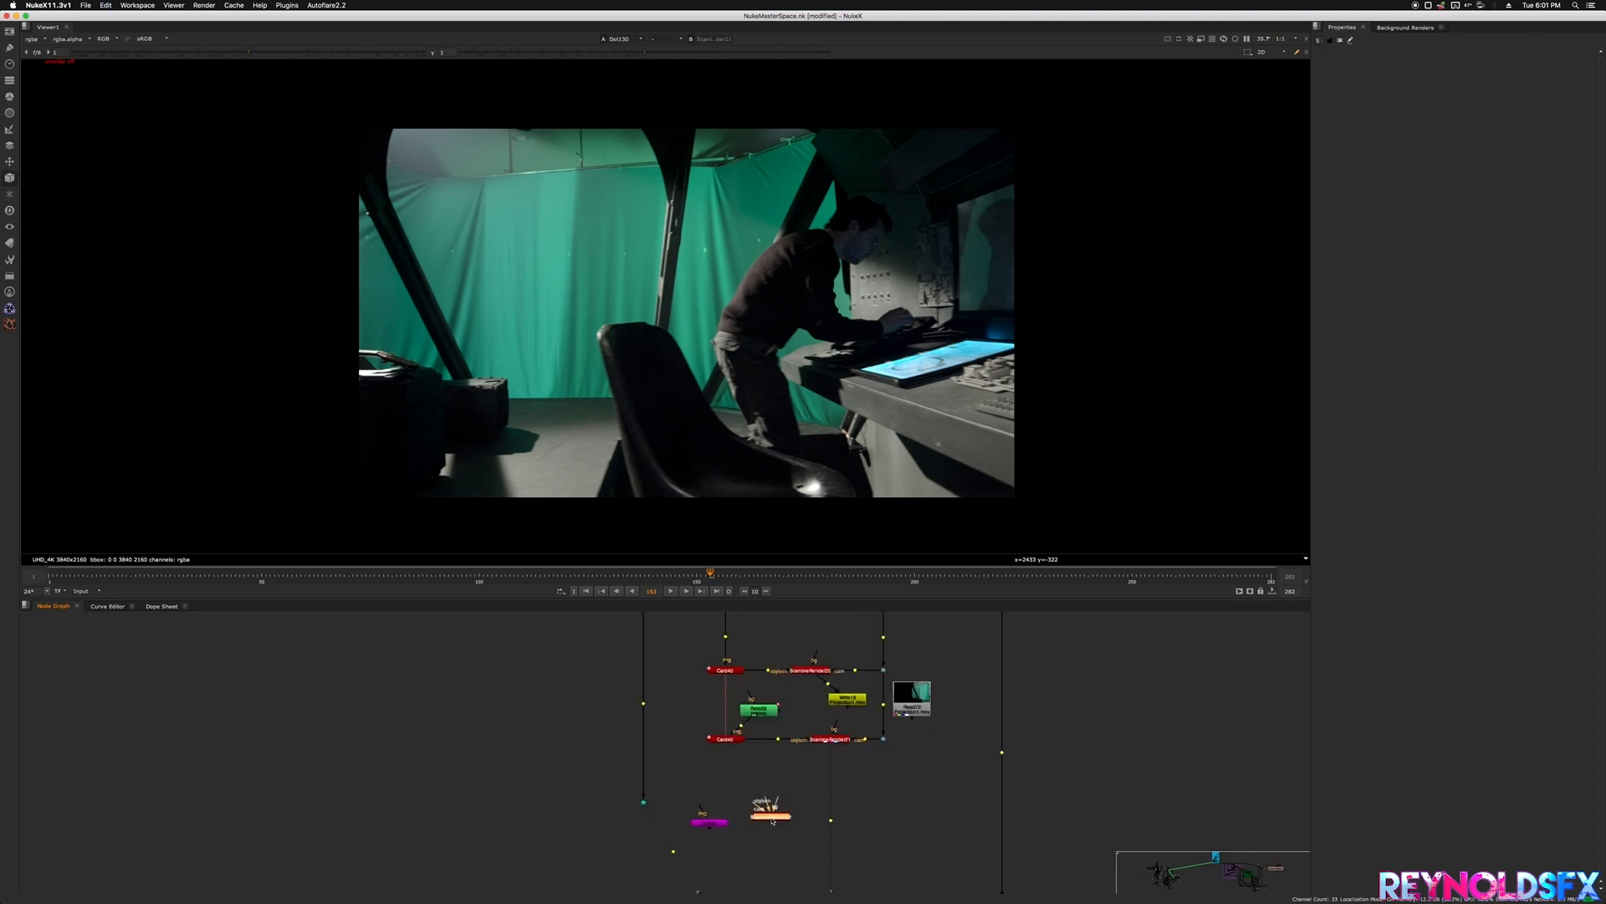
pyautogui.press('super+shift+c')
pyautogui.click(838, 460)
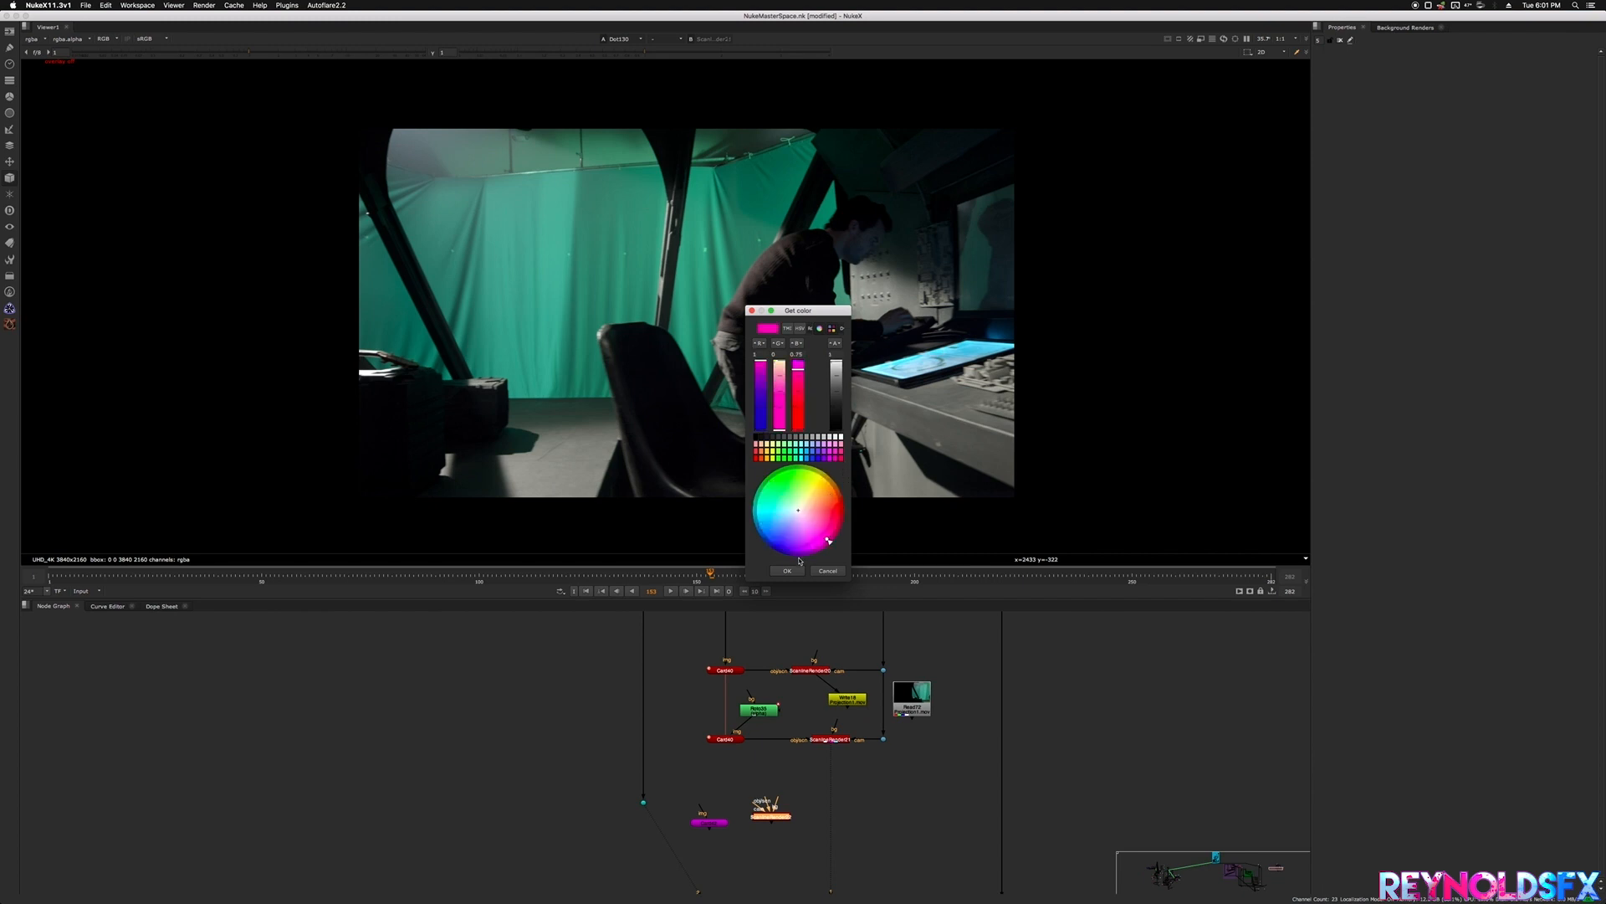
pyautogui.click(787, 570)
pyautogui.scroll(3, 769, 810)
pyautogui.doubleClick(770, 808)
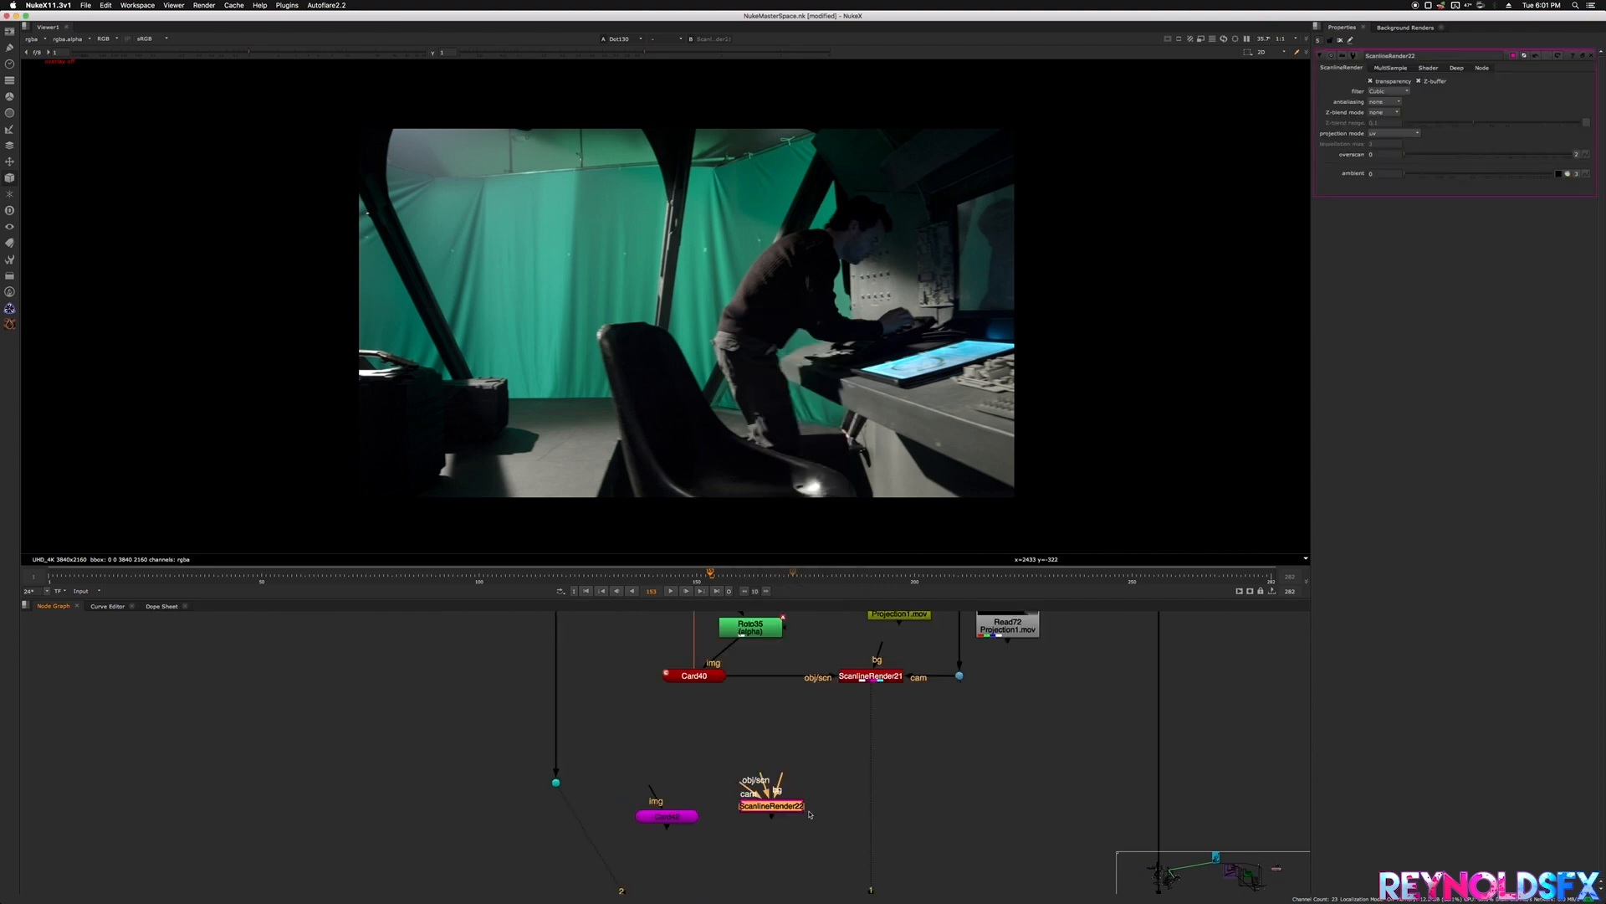
# - Connect the magenta Card to the plate Dot and to the new ScanlineRender, and link the renderer's camera input to the camera branch
pyautogui.scroll(-4, 802, 773)
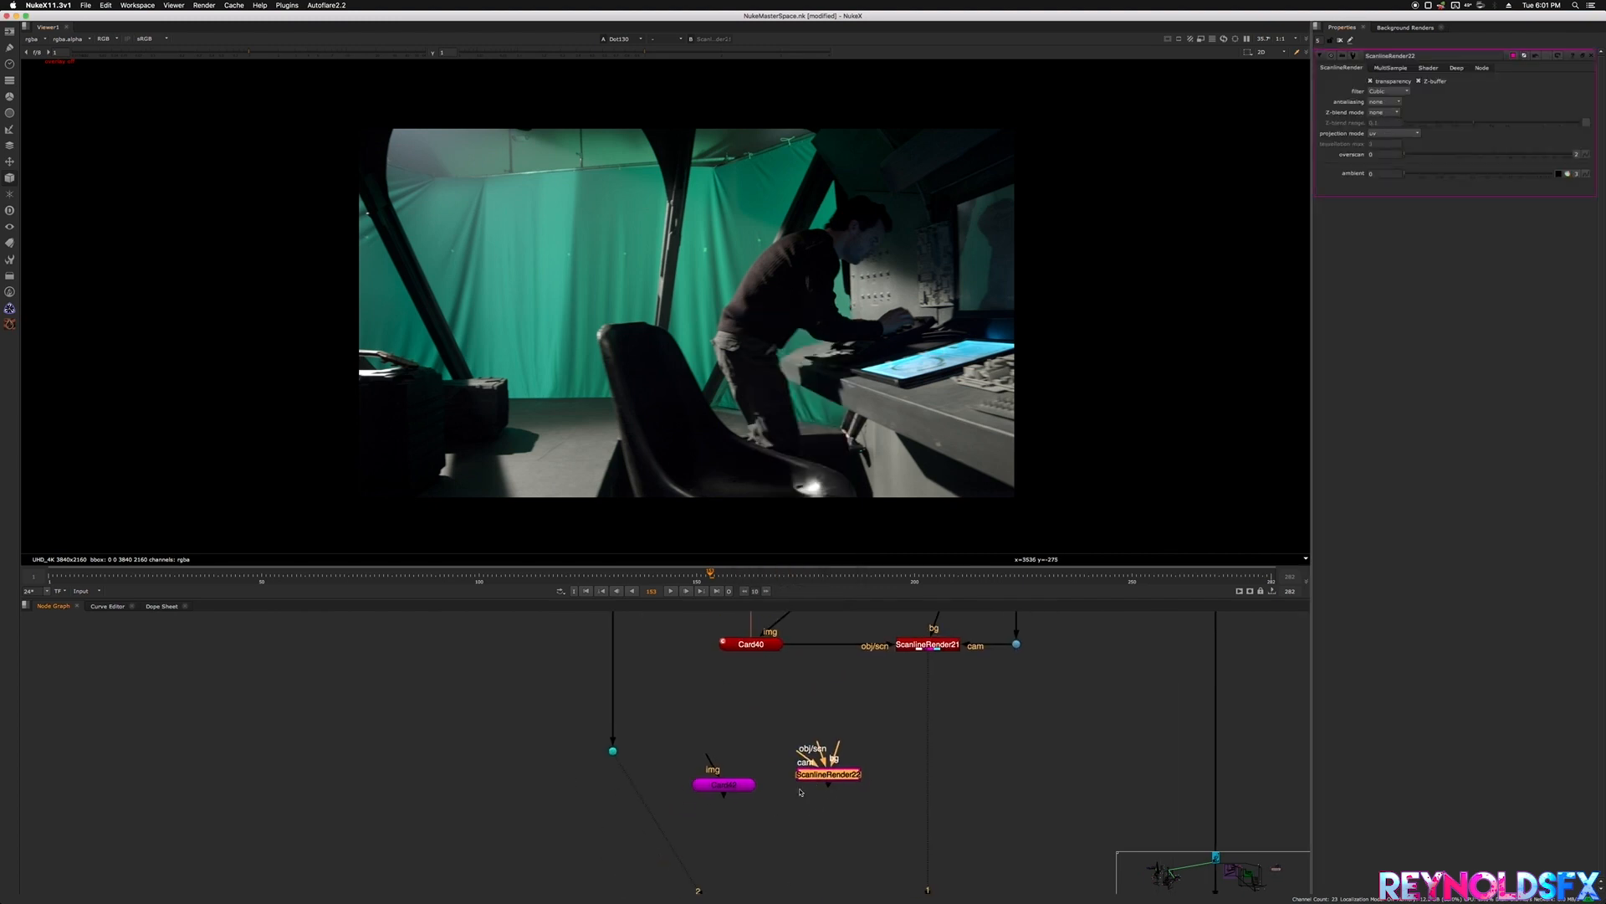
pyautogui.moveTo(776, 851); pyautogui.dragTo(729, 832)
pyautogui.moveTo(786, 691); pyautogui.dragTo(794, 650, button='middle')
pyautogui.scroll(3, 839, 800)
pyautogui.moveTo(833, 792); pyautogui.dragTo(838, 824, button='middle')
pyautogui.moveTo(838, 824); pyautogui.dragTo(988, 750)
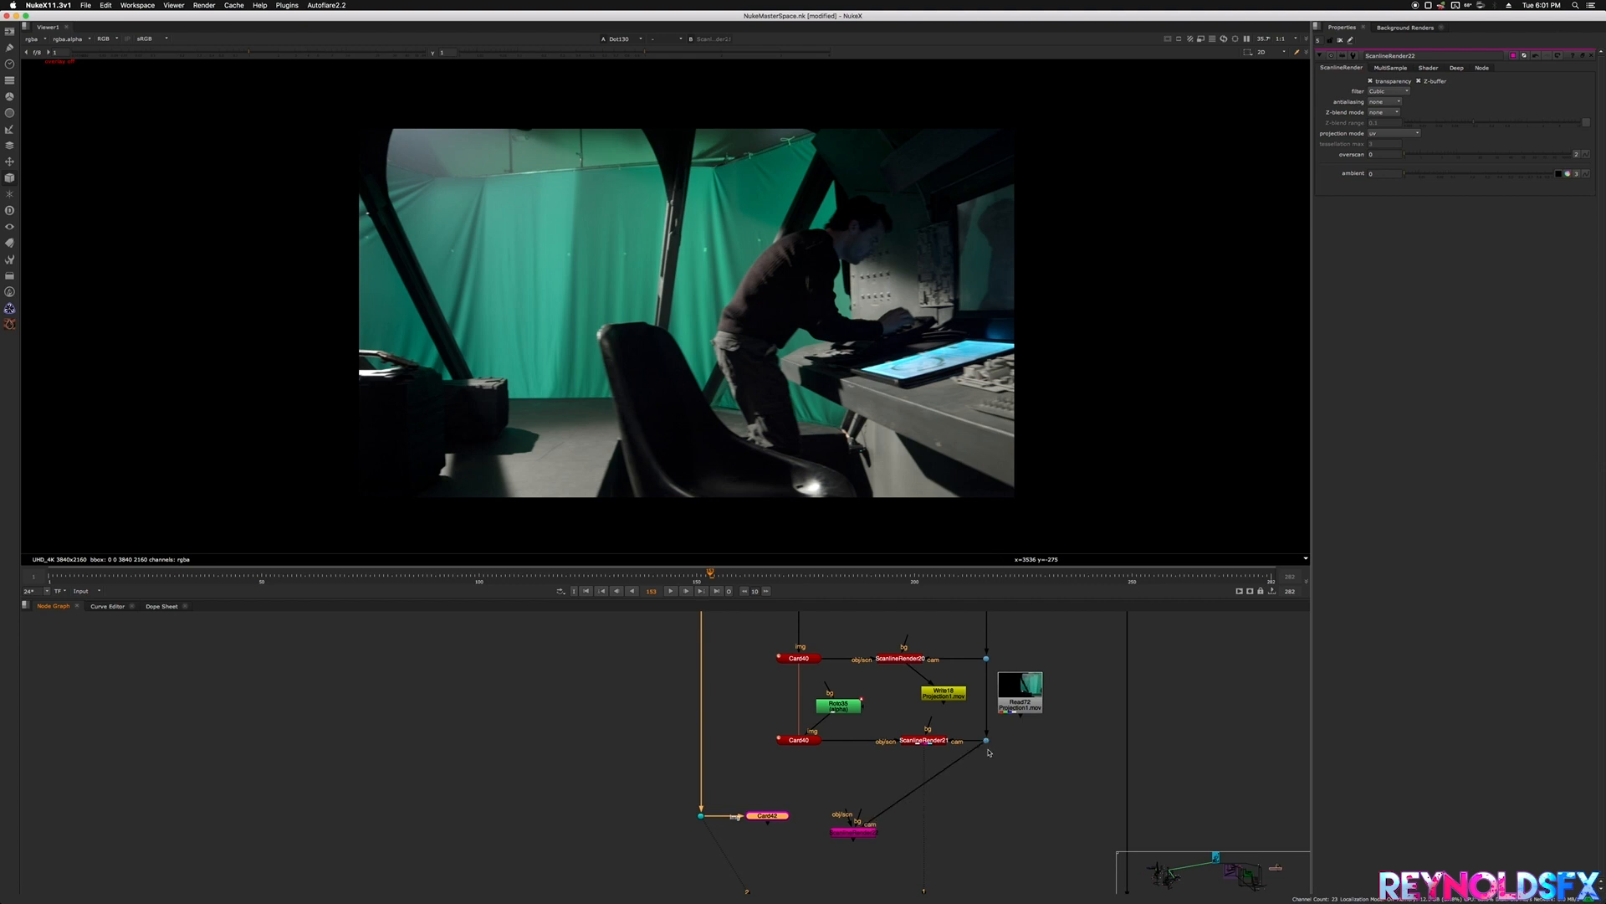
# - Add a copied Dot to the new ScanlineRender's camera connection and align the renderer and Dot with the magenta Card
pyautogui.click(985, 743)
pyautogui.press('super+c')
pyautogui.click(1001, 790)
pyautogui.press('super+v')
pyautogui.moveTo(1001, 775); pyautogui.dragTo(981, 833)
pyautogui.click(853, 832)
pyautogui.moveTo(846, 816)
pyautogui.mouseDown()
pyautogui.moveTo(768, 815)
pyautogui.moveTo(858, 819)
pyautogui.mouseUp()
pyautogui.click(986, 832)
pyautogui.moveTo(987, 833); pyautogui.dragTo(992, 818)
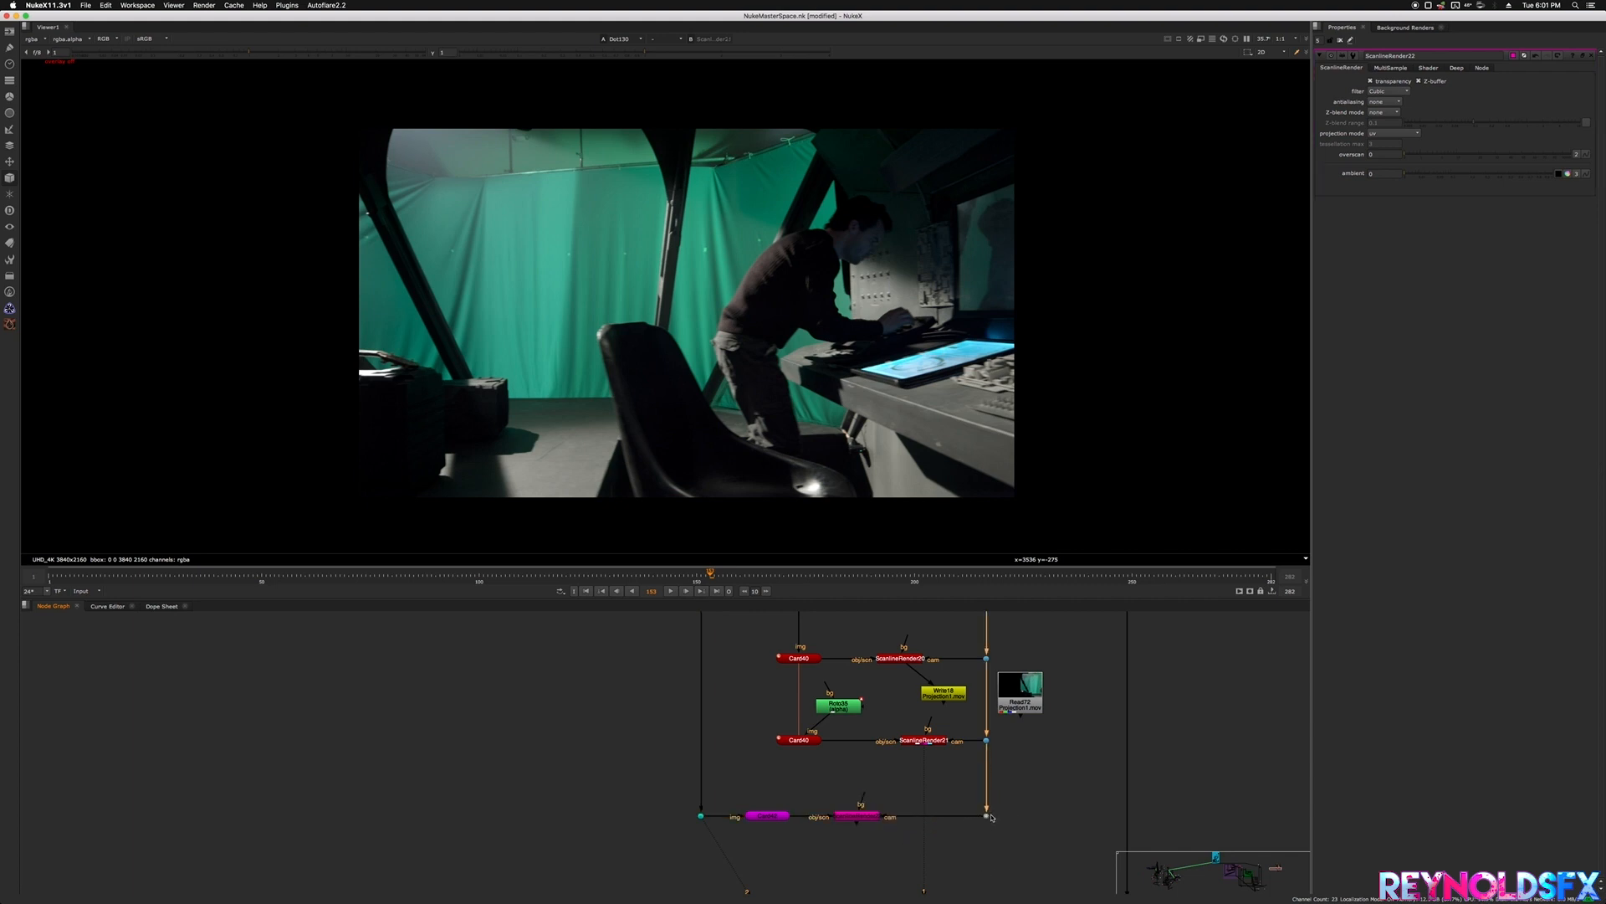
# - View the new ScanlineRender's output and scrub the timeline to check how the card covers the windows
pyautogui.click(856, 816)
pyautogui.press('1')
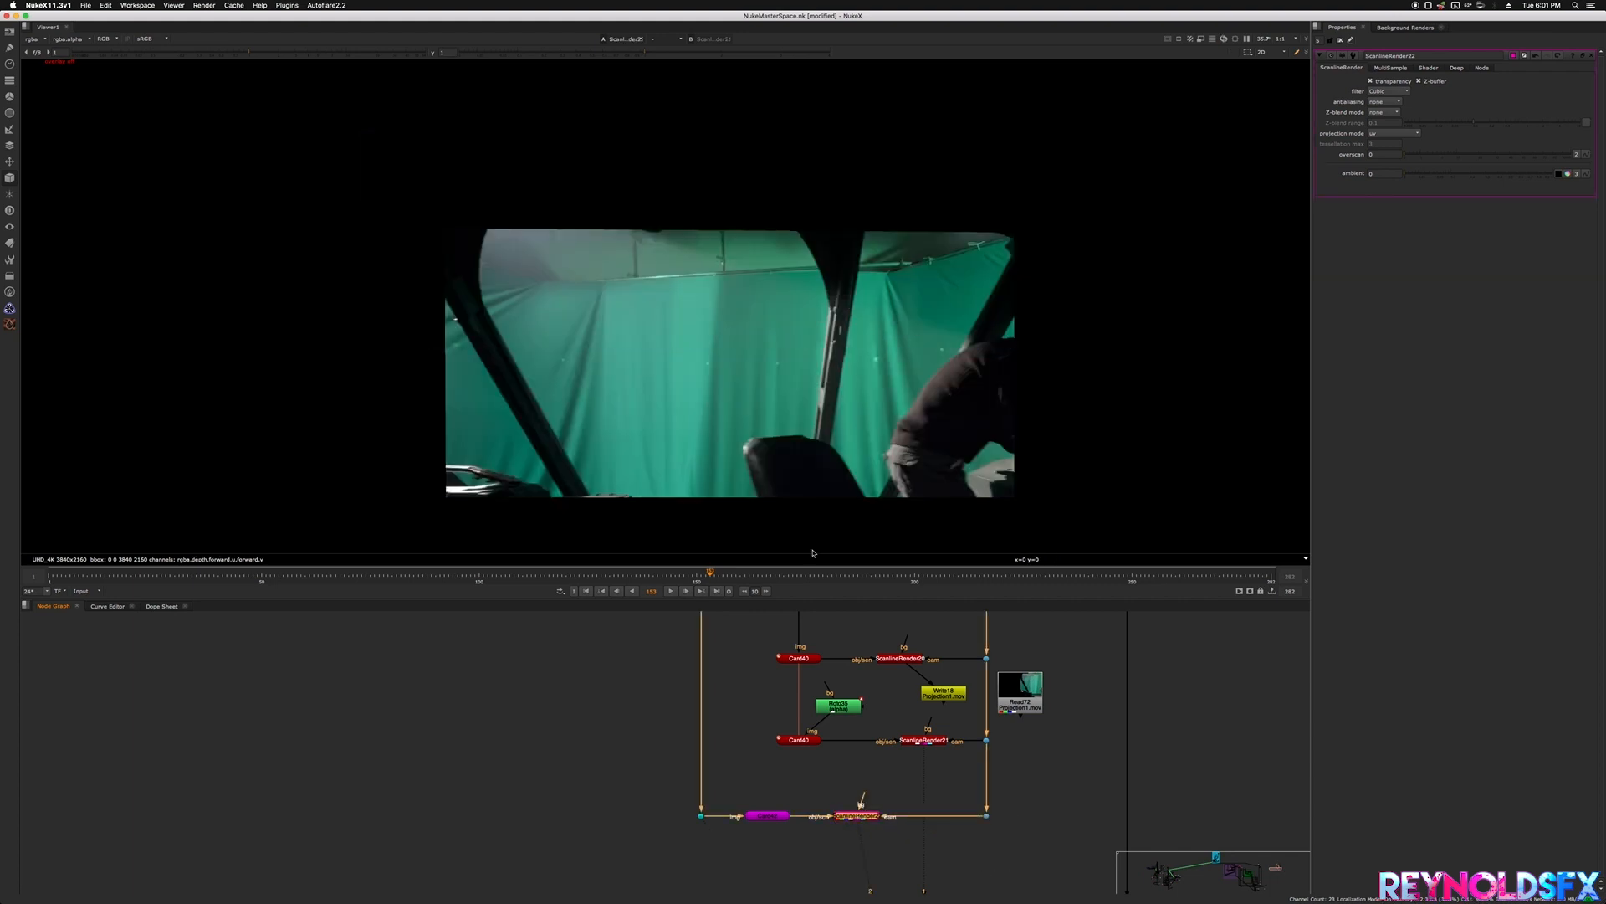
pyautogui.moveTo(697, 441); pyautogui.dragTo(731, 376, button='middle')
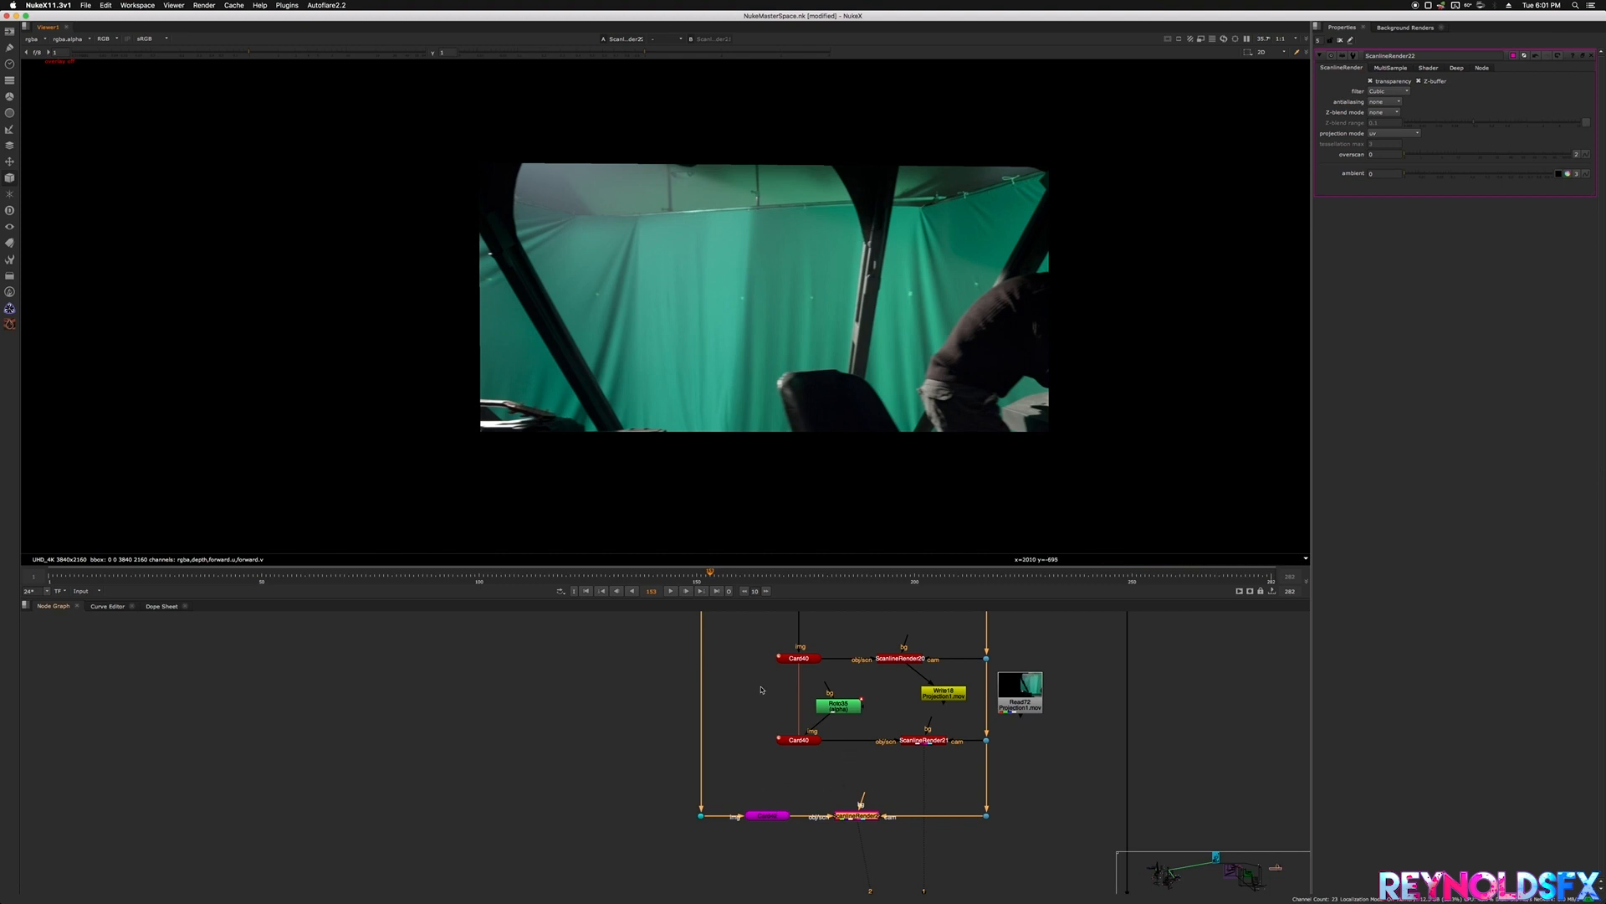
pyautogui.click(549, 576)
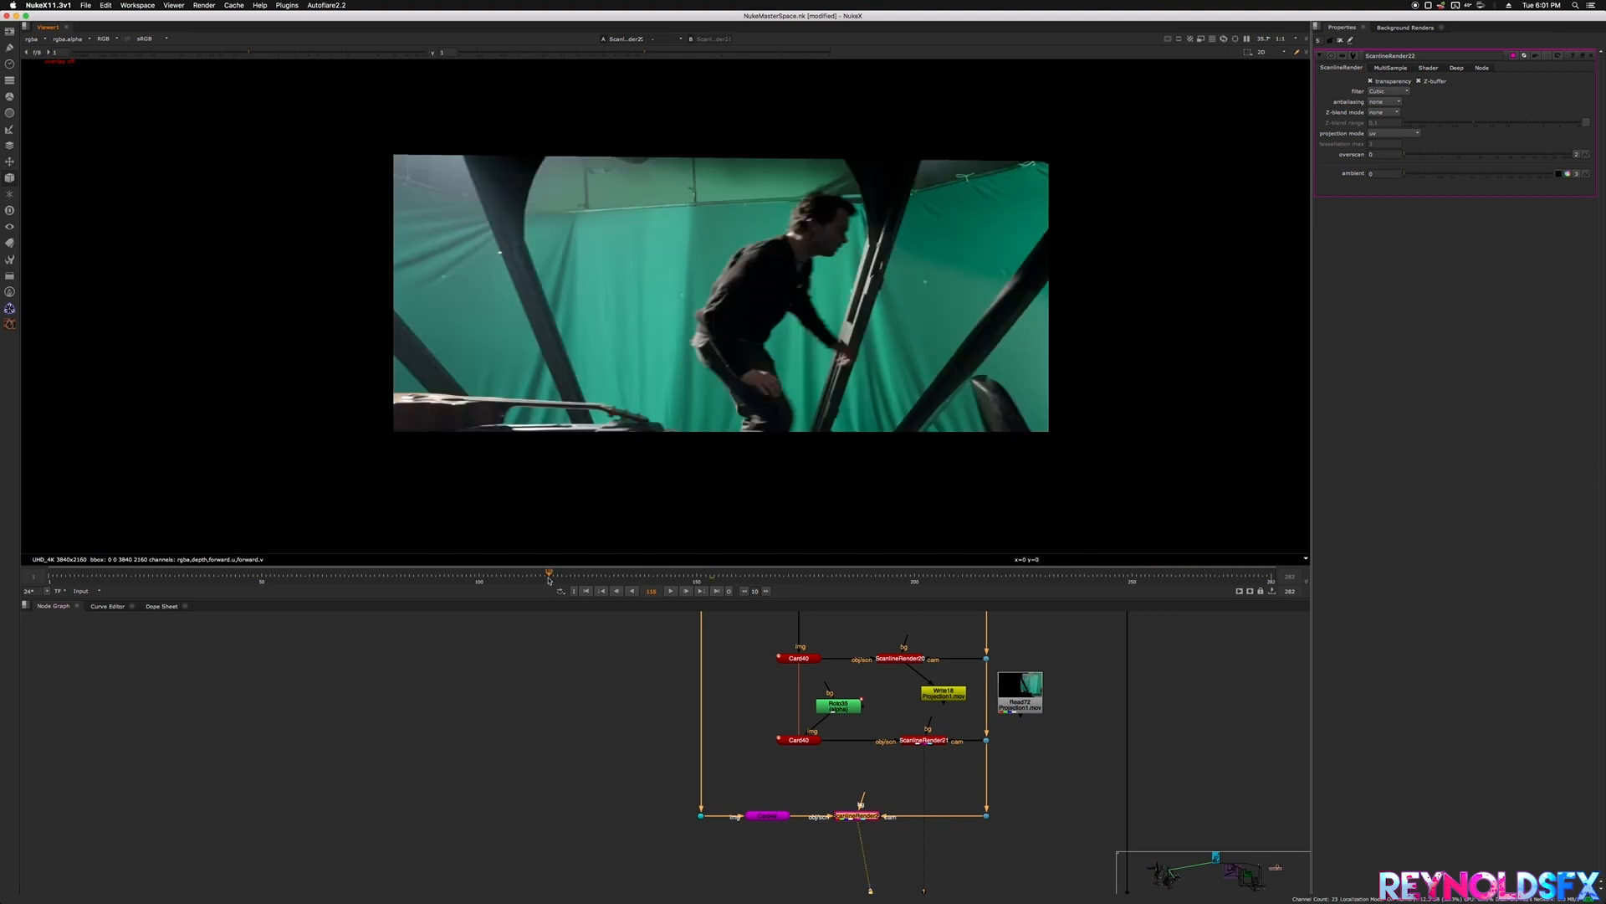
pyautogui.click(326, 577)
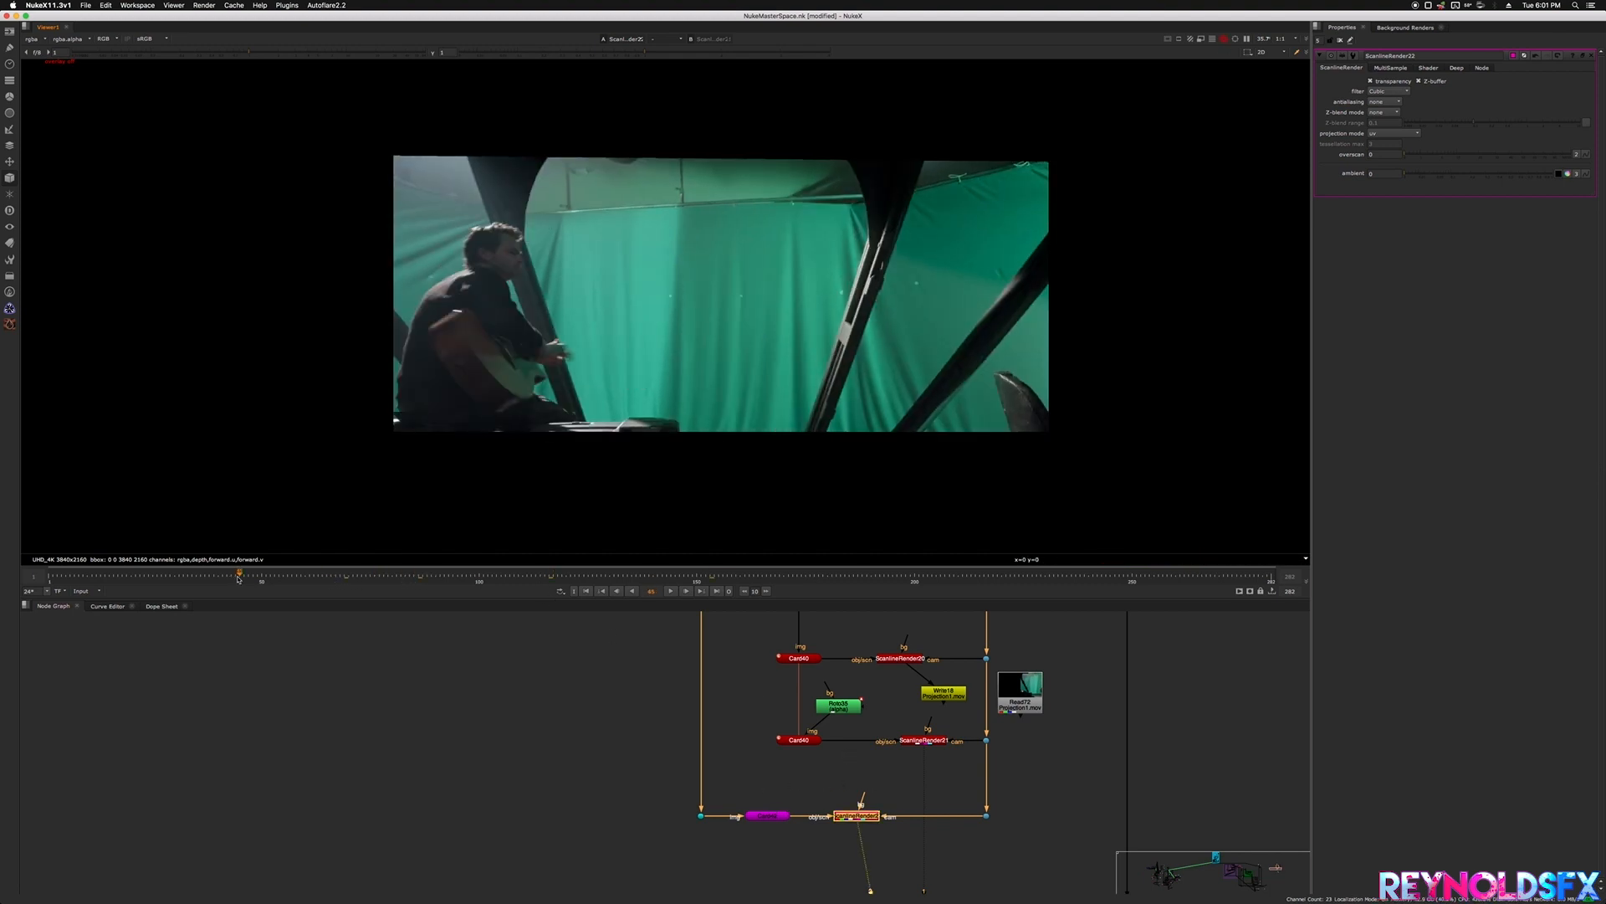
pyautogui.click(605, 577)
pyautogui.moveTo(606, 577); pyautogui.dragTo(950, 580)
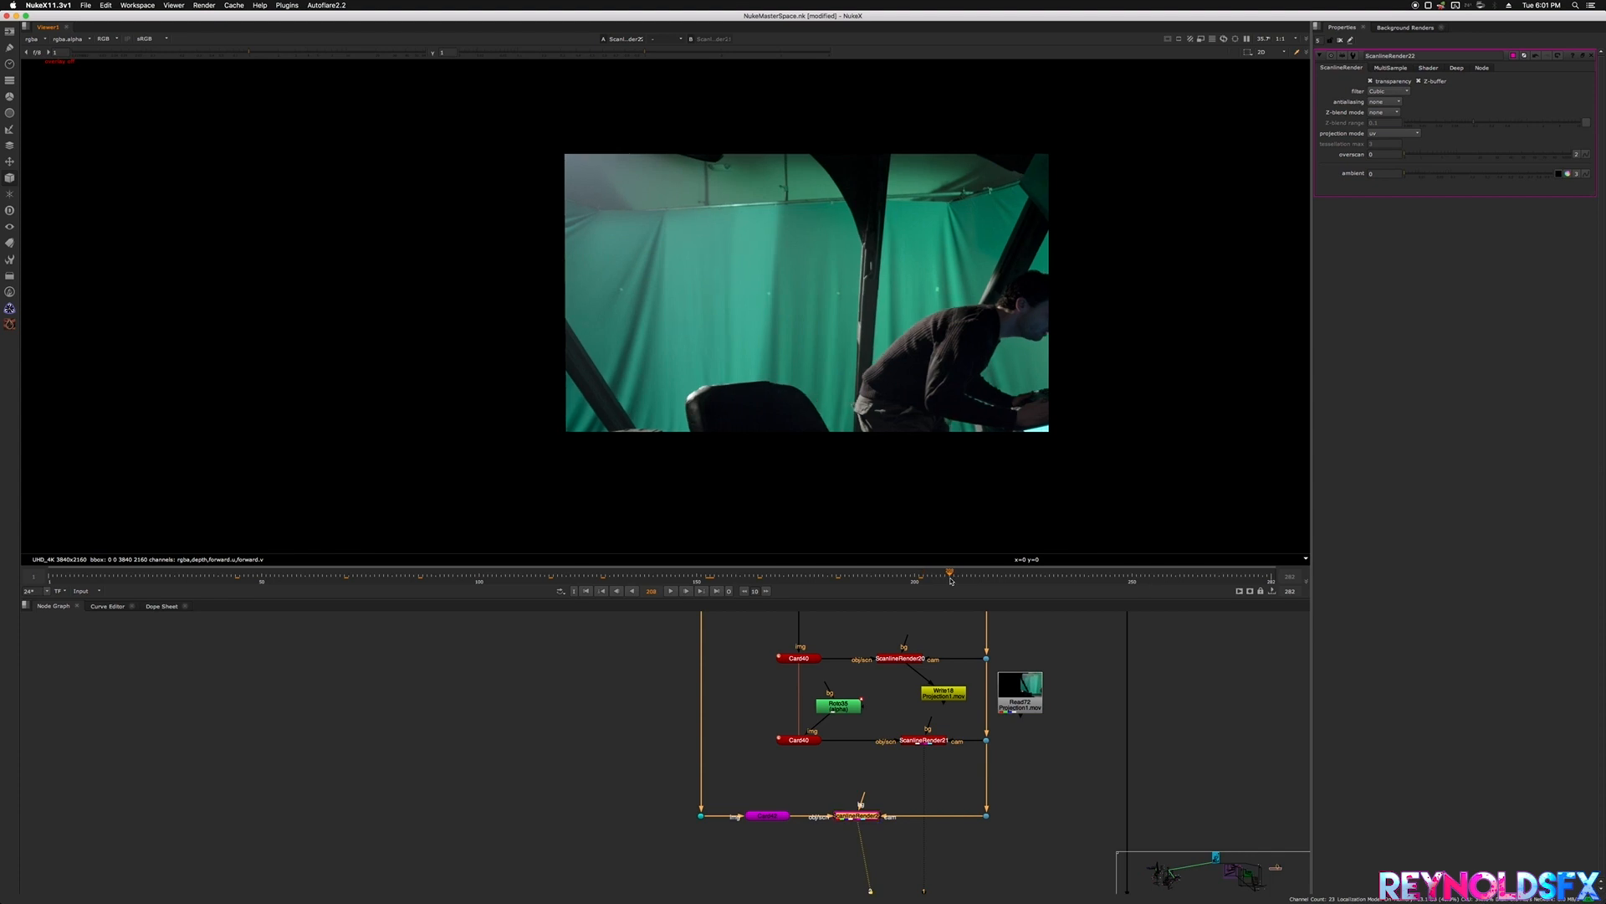
# - Lower the magenta Card to about 7.8 in Y in the 3D view, undo the extra offset, and return to 2D
pyautogui.click(766, 847)
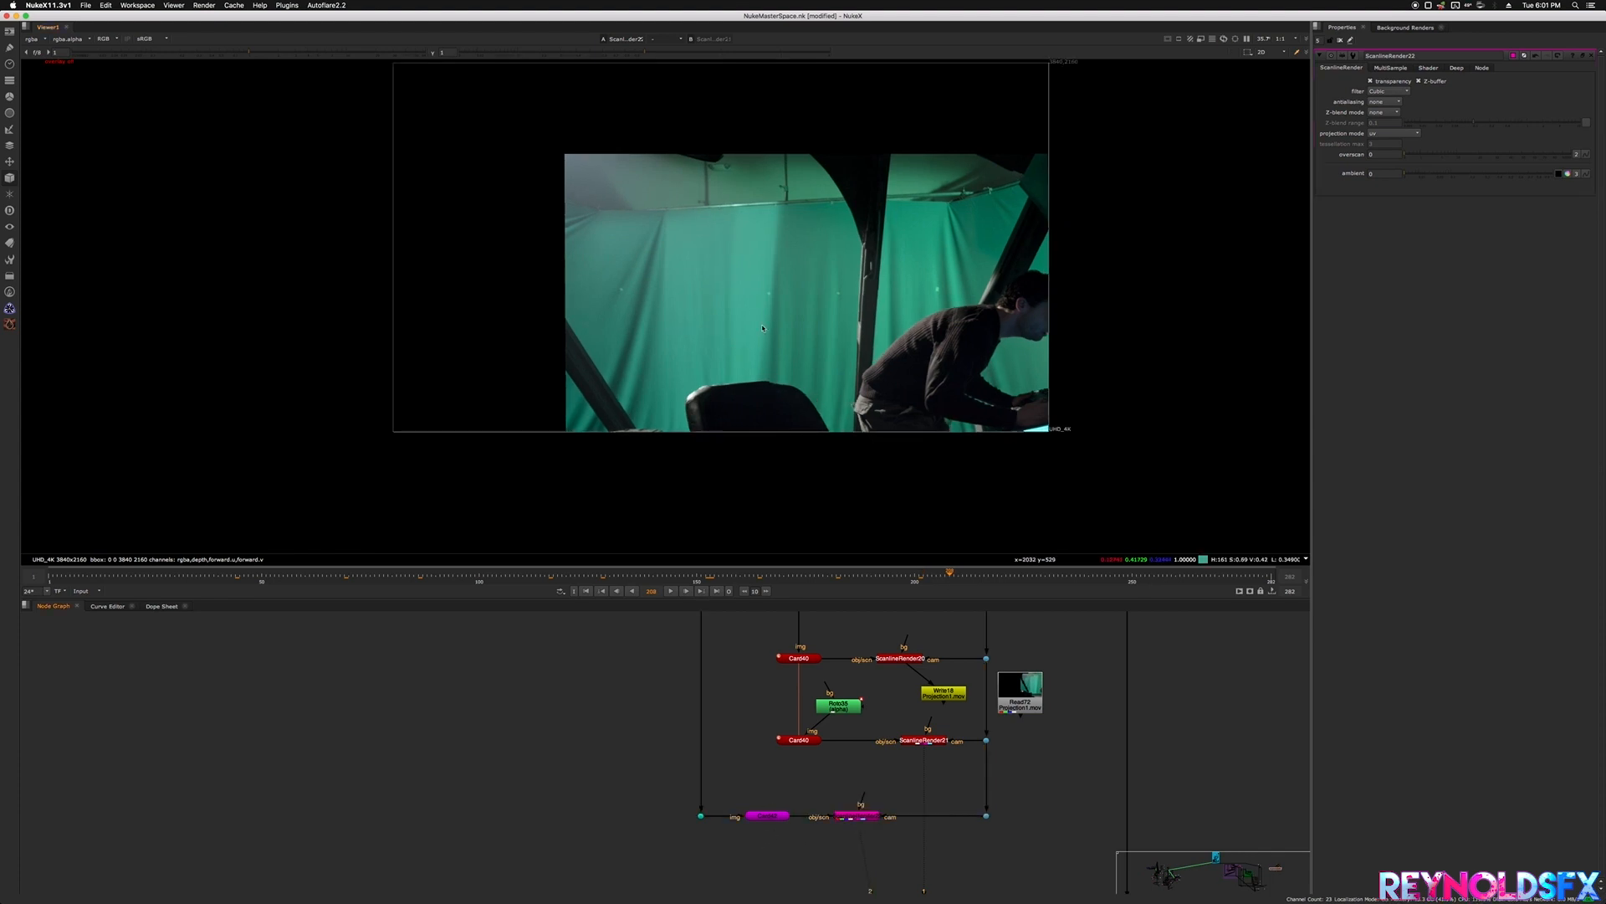
pyautogui.doubleClick(765, 818)
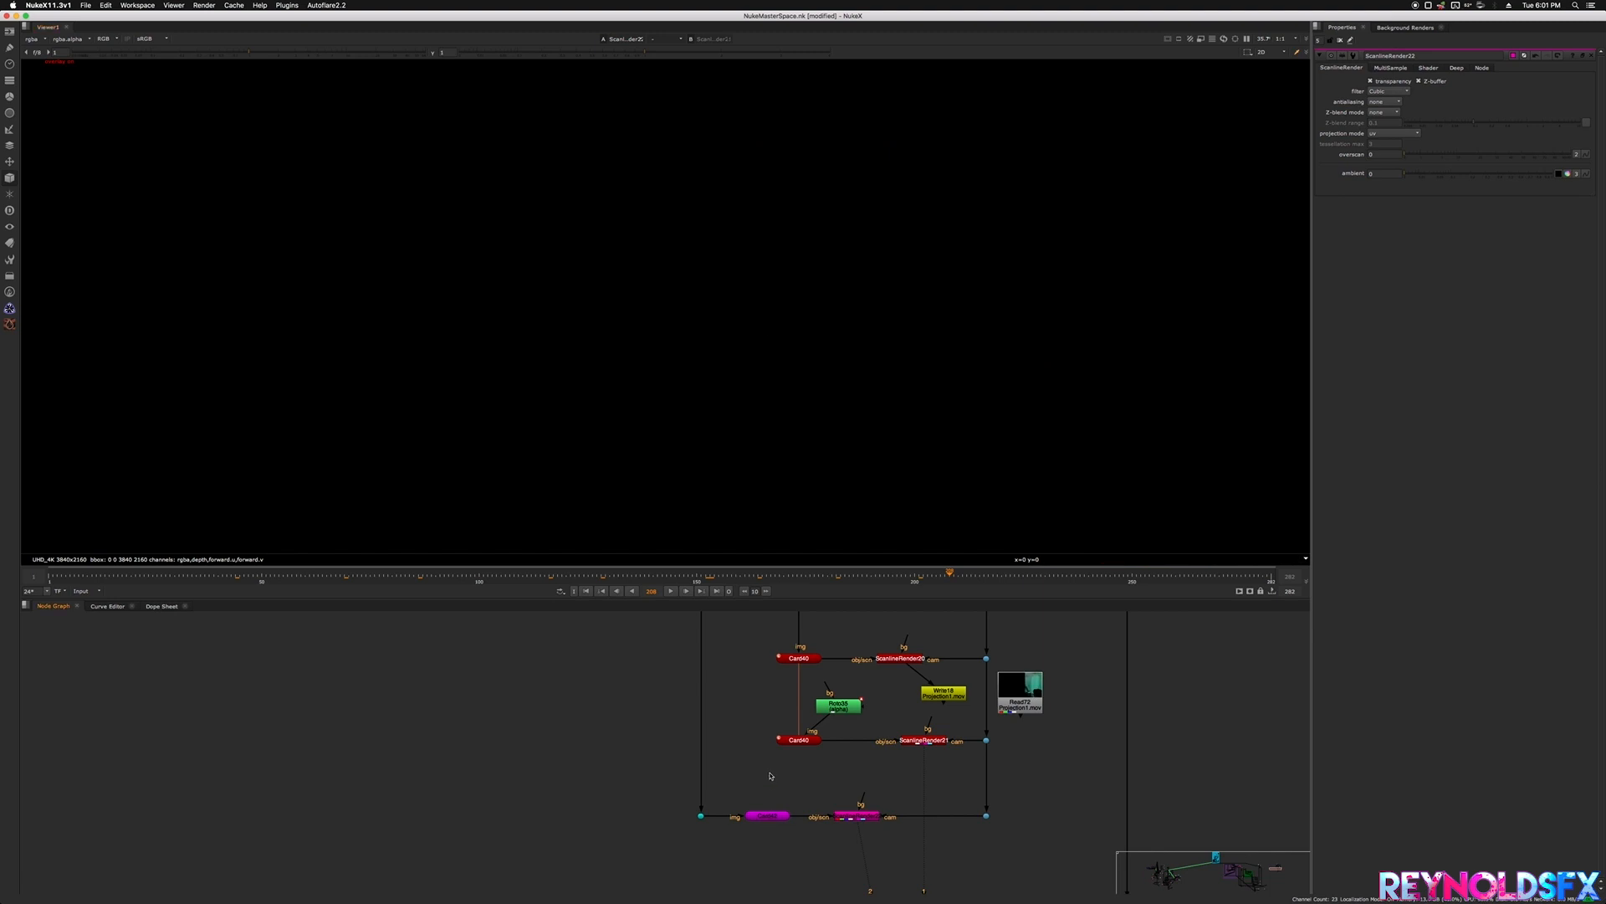
pyautogui.click(770, 816)
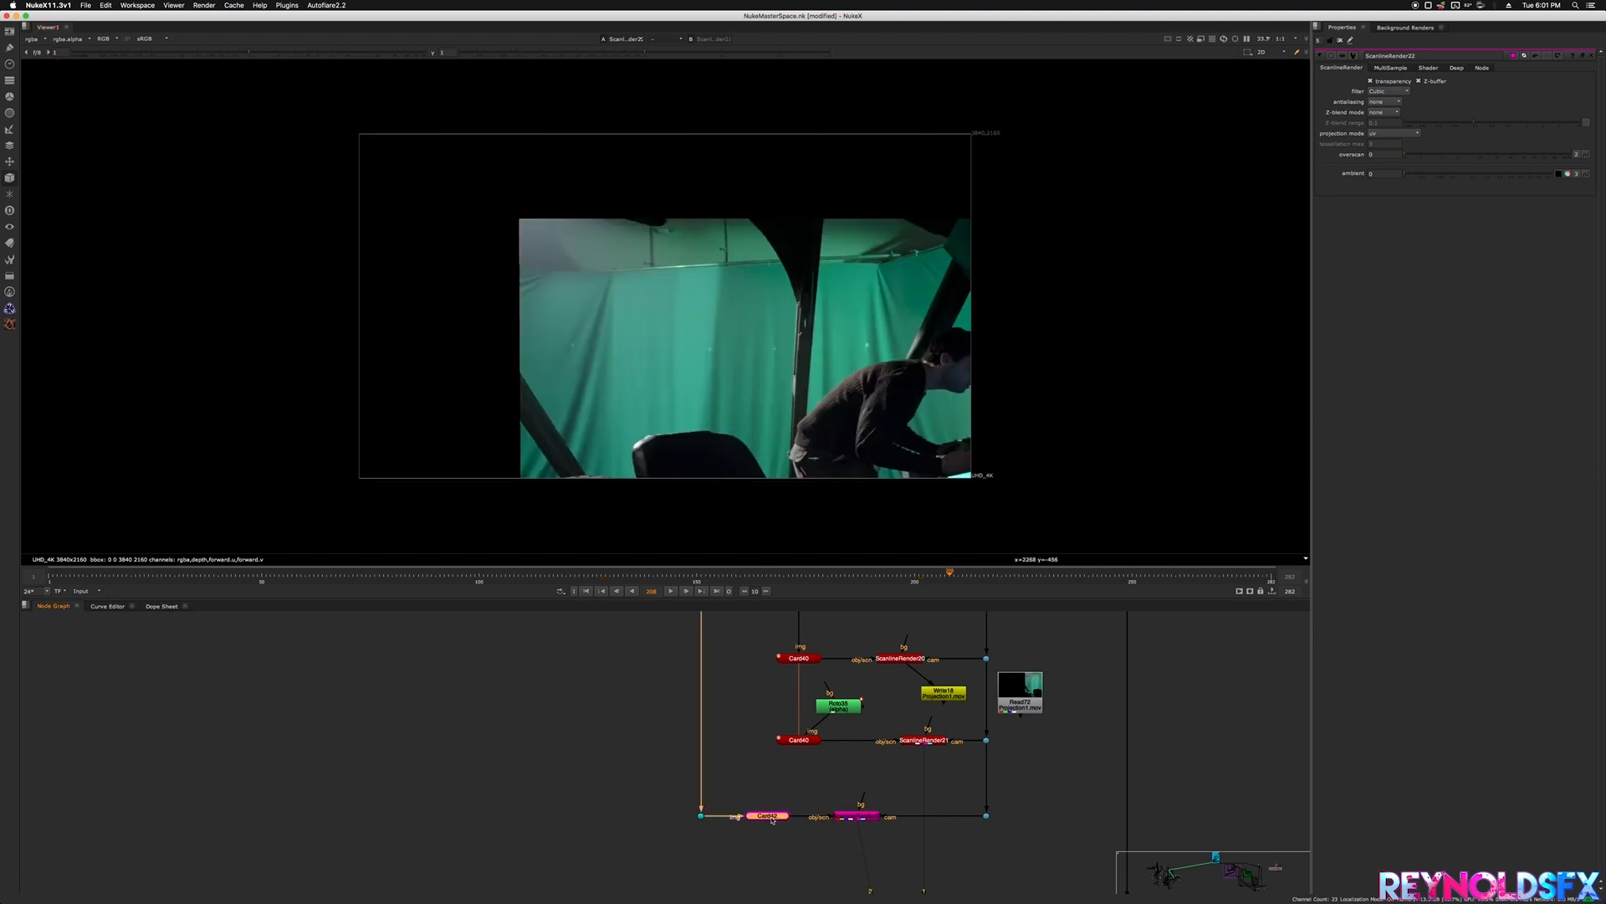
pyautogui.doubleClick(769, 817)
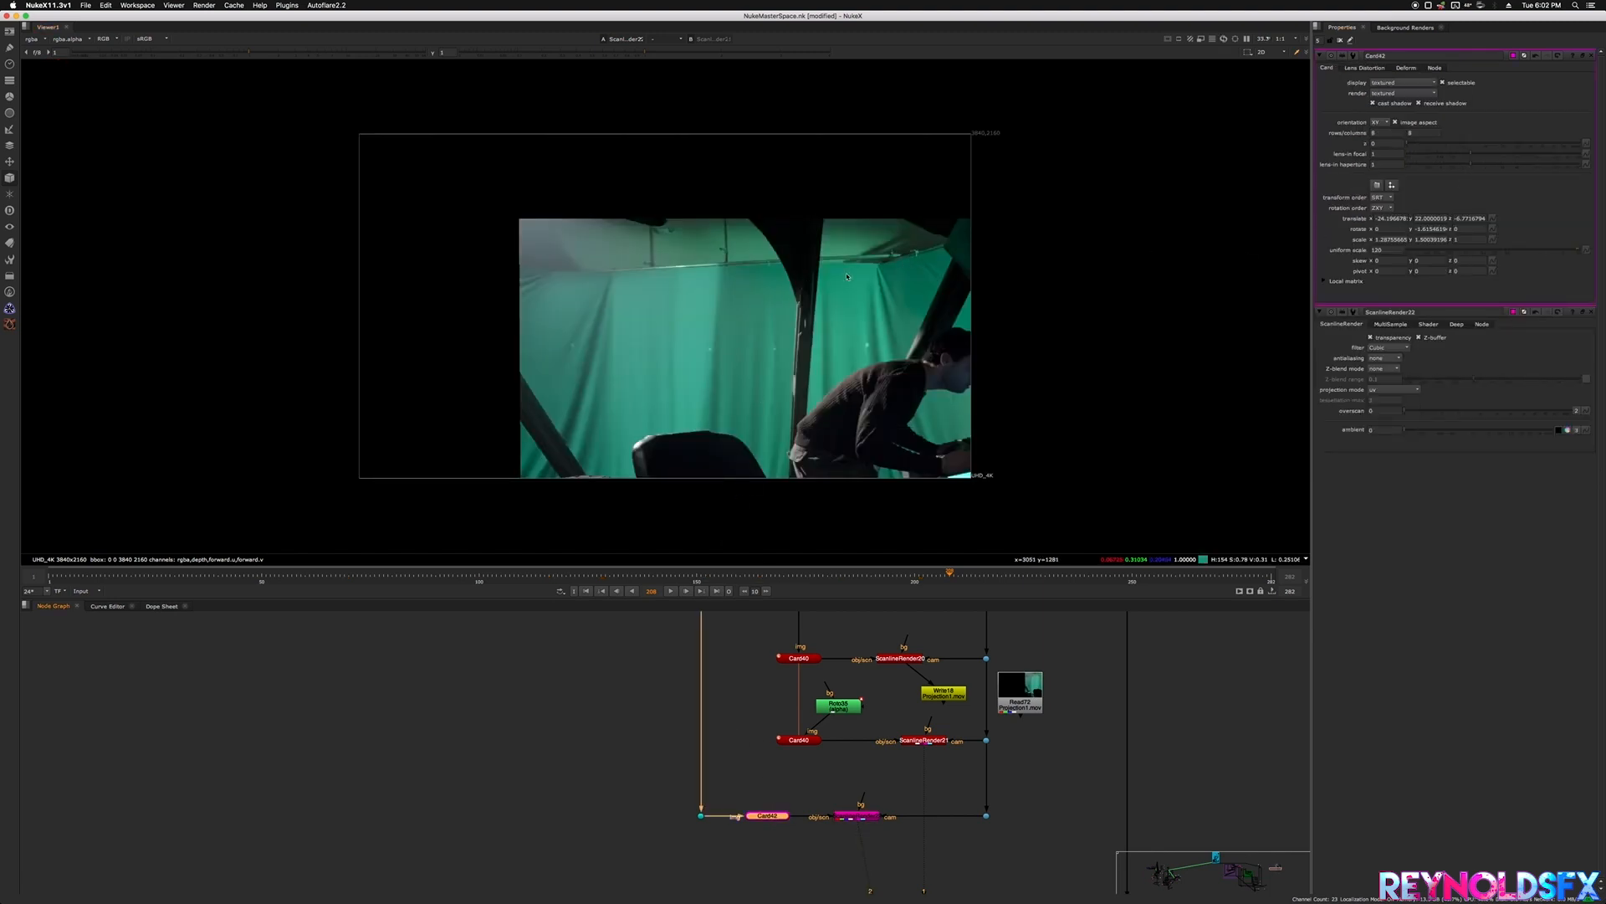
pyautogui.press('Tab')
pyautogui.moveTo(773, 331); pyautogui.dragTo(821, 361)
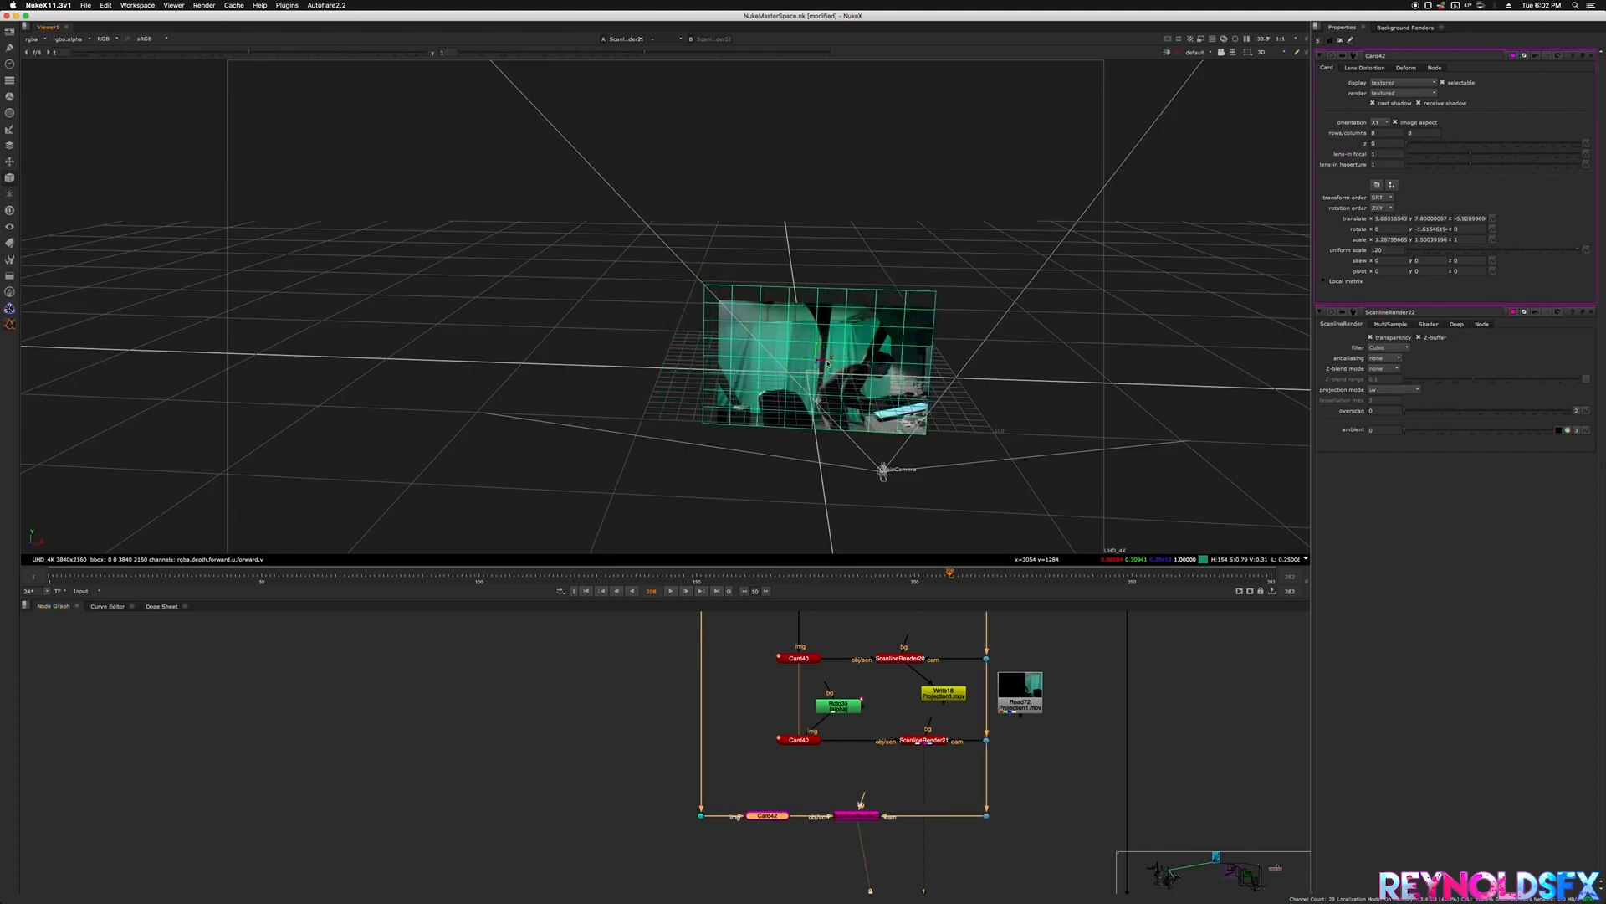
pyautogui.press('super+z')
pyautogui.press('Tab')
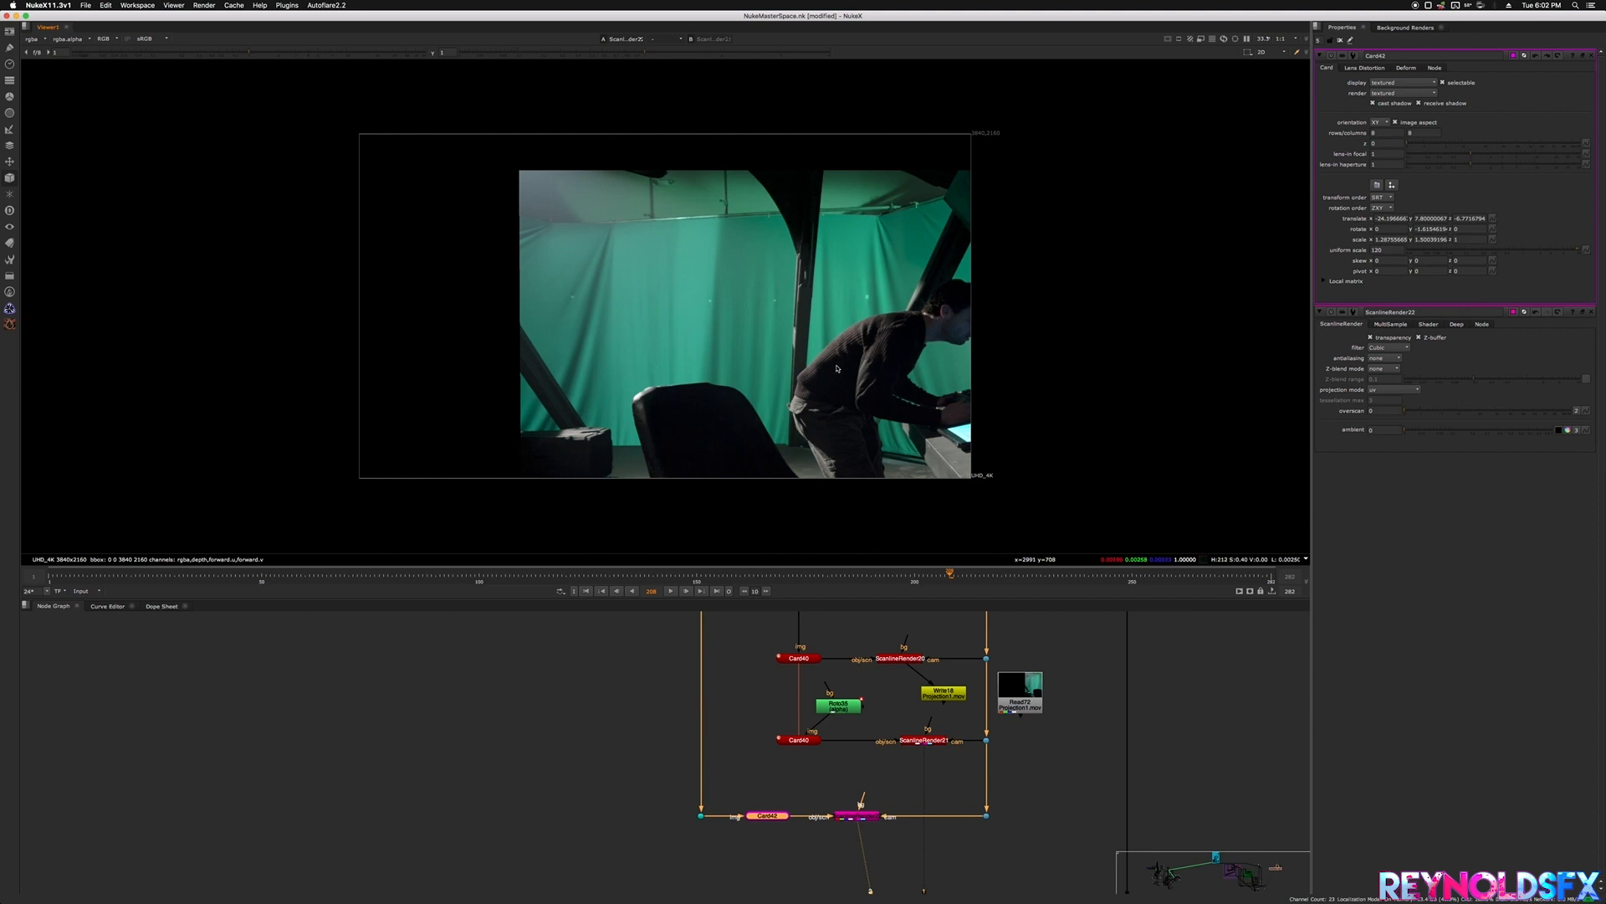
# - Go to frame 120, clone the magenta Card and place the clone beneath the original
pyautogui.moveTo(763, 821); pyautogui.dragTo(755, 744, button='middle')
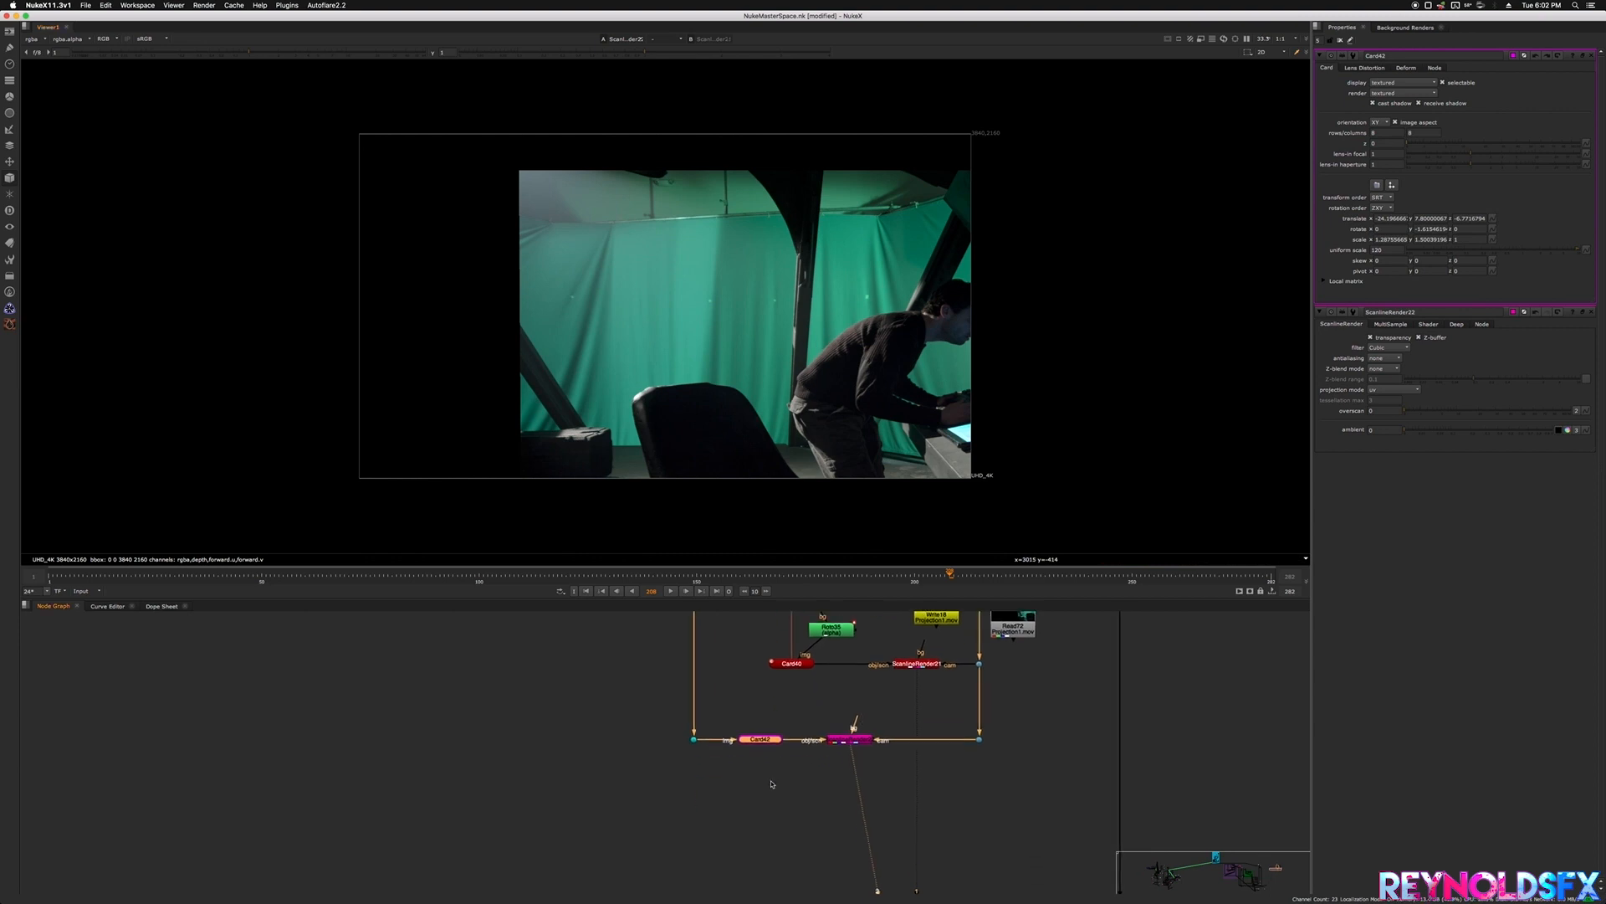
pyautogui.moveTo(591, 576); pyautogui.dragTo(566, 576)
pyautogui.click(758, 740)
pyautogui.hotkey('alt', 'k')
pyautogui.moveTo(837, 762); pyautogui.dragTo(767, 785)
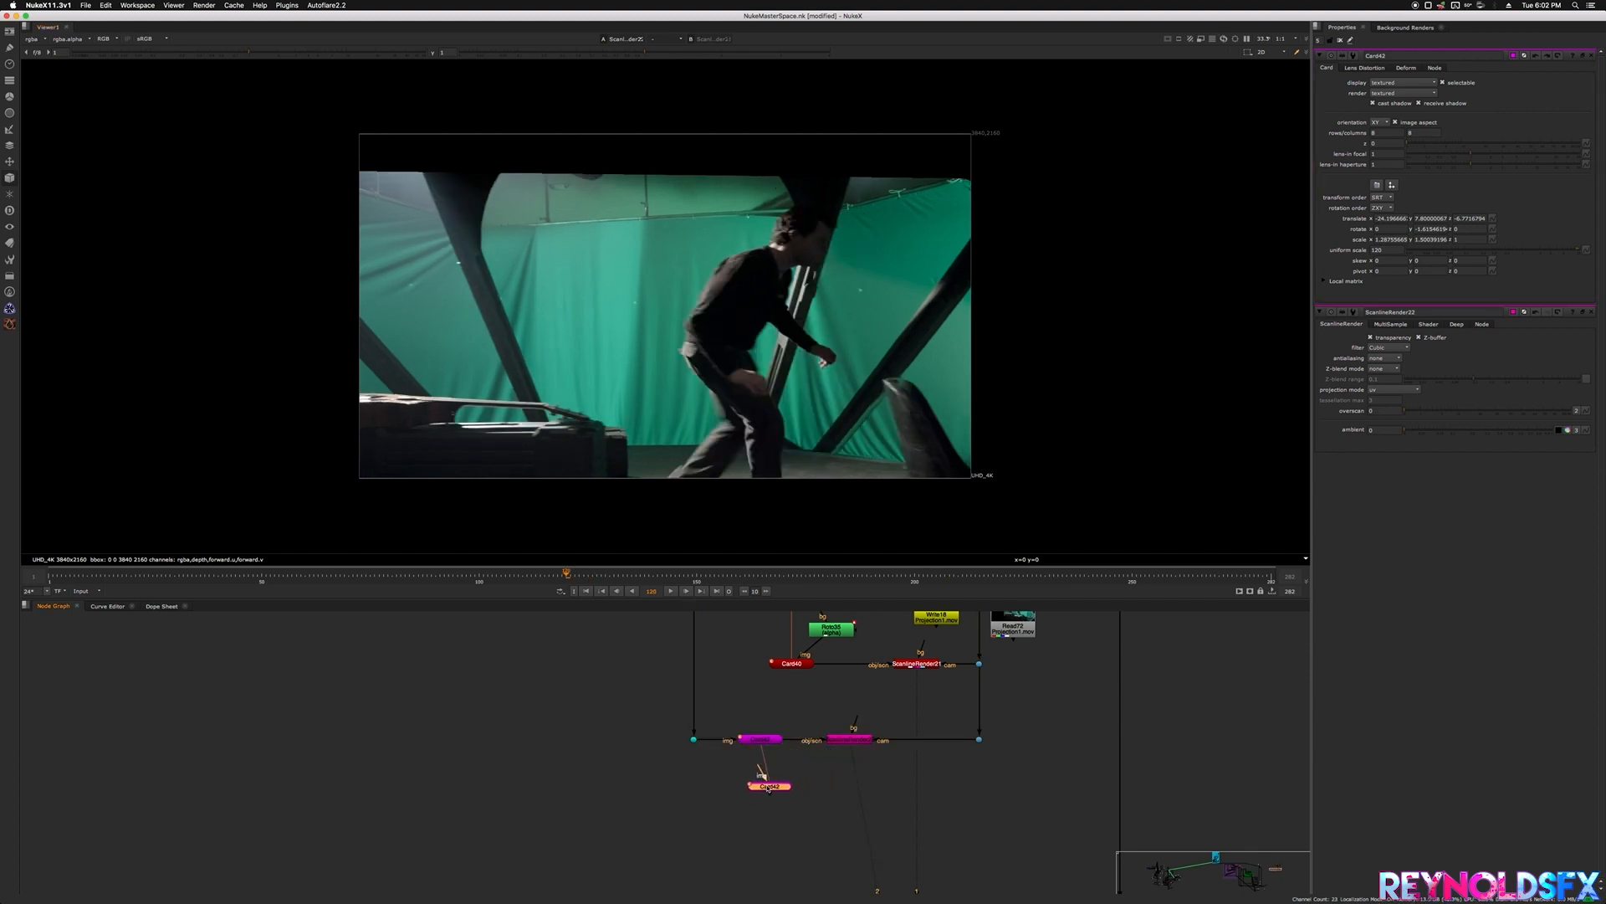
# - Paste a copy of the lower red ScanlineRender beside the cloned Card
pyautogui.scroll(-5, 770, 783)
pyautogui.scroll(2, 870, 735)
pyautogui.click(853, 705)
pyautogui.click(834, 781)
pyautogui.hotkey('ctrl', 'v')
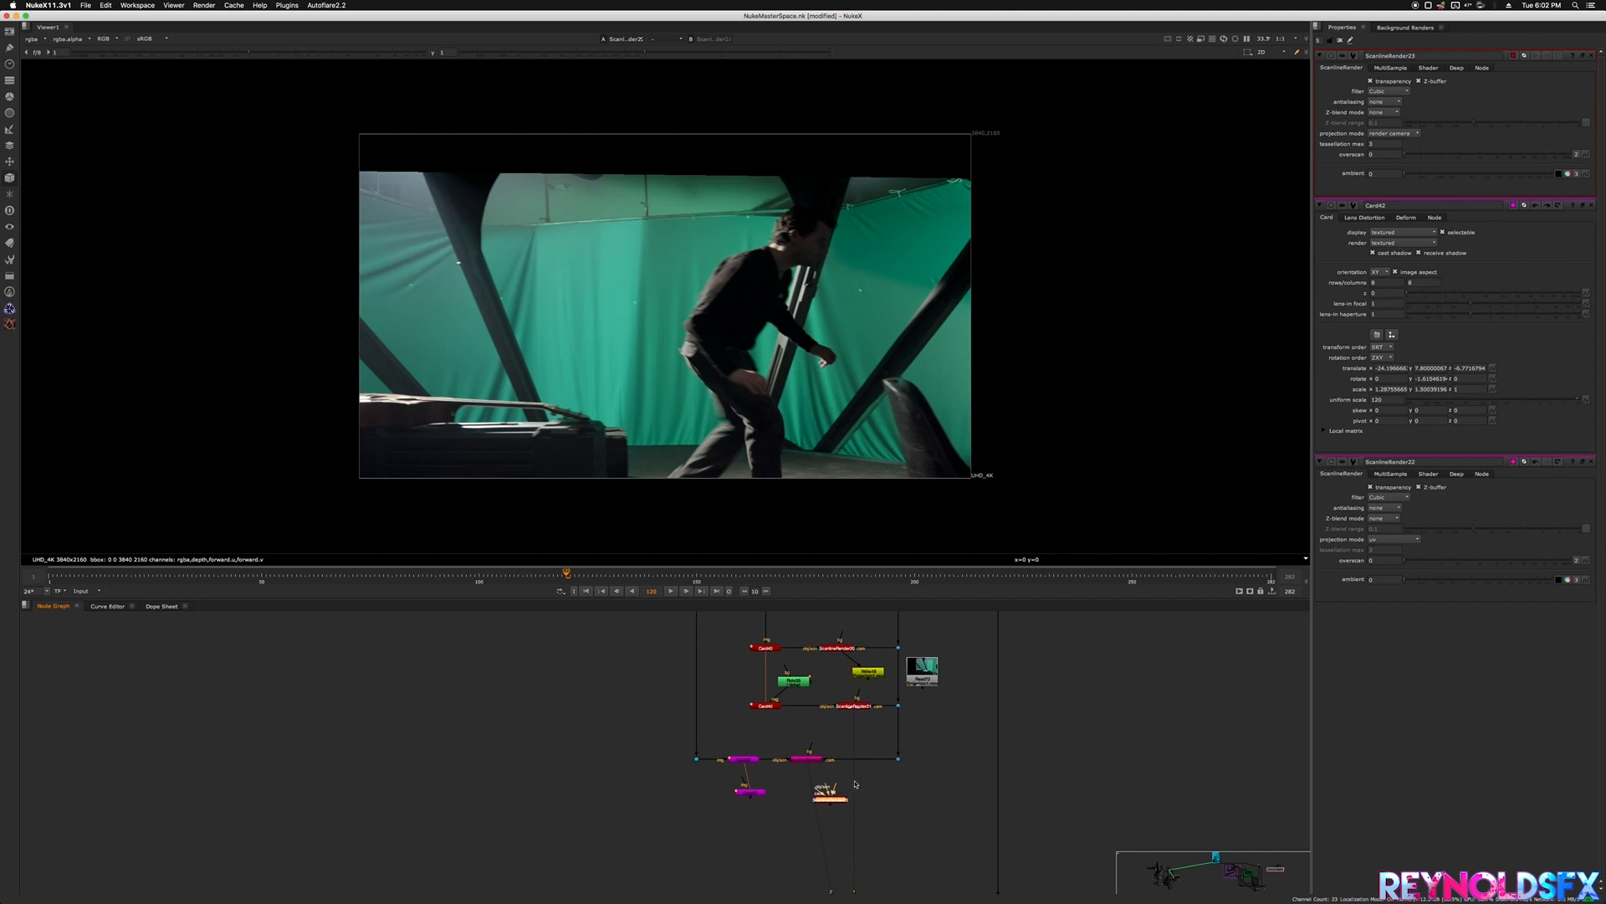
# - Copy the magenta tile color from the first magenta ScanlineRender to the pasted one and compare the two nodes' properties
pyautogui.scroll(3, 820, 761)
pyautogui.click(801, 760)
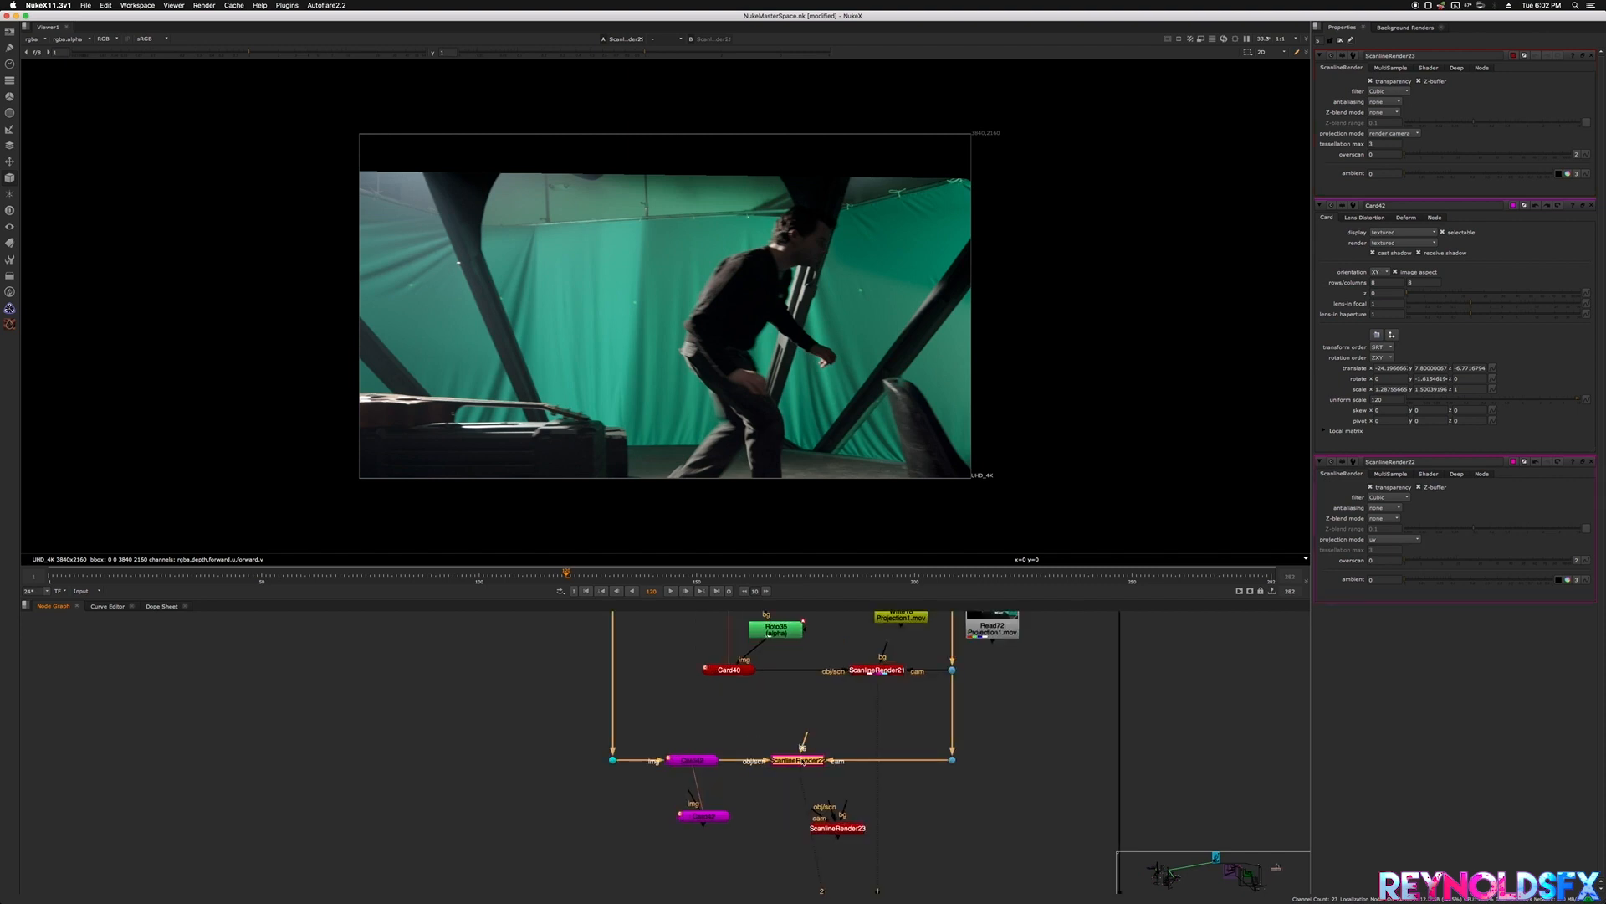
pyautogui.doubleClick(812, 761)
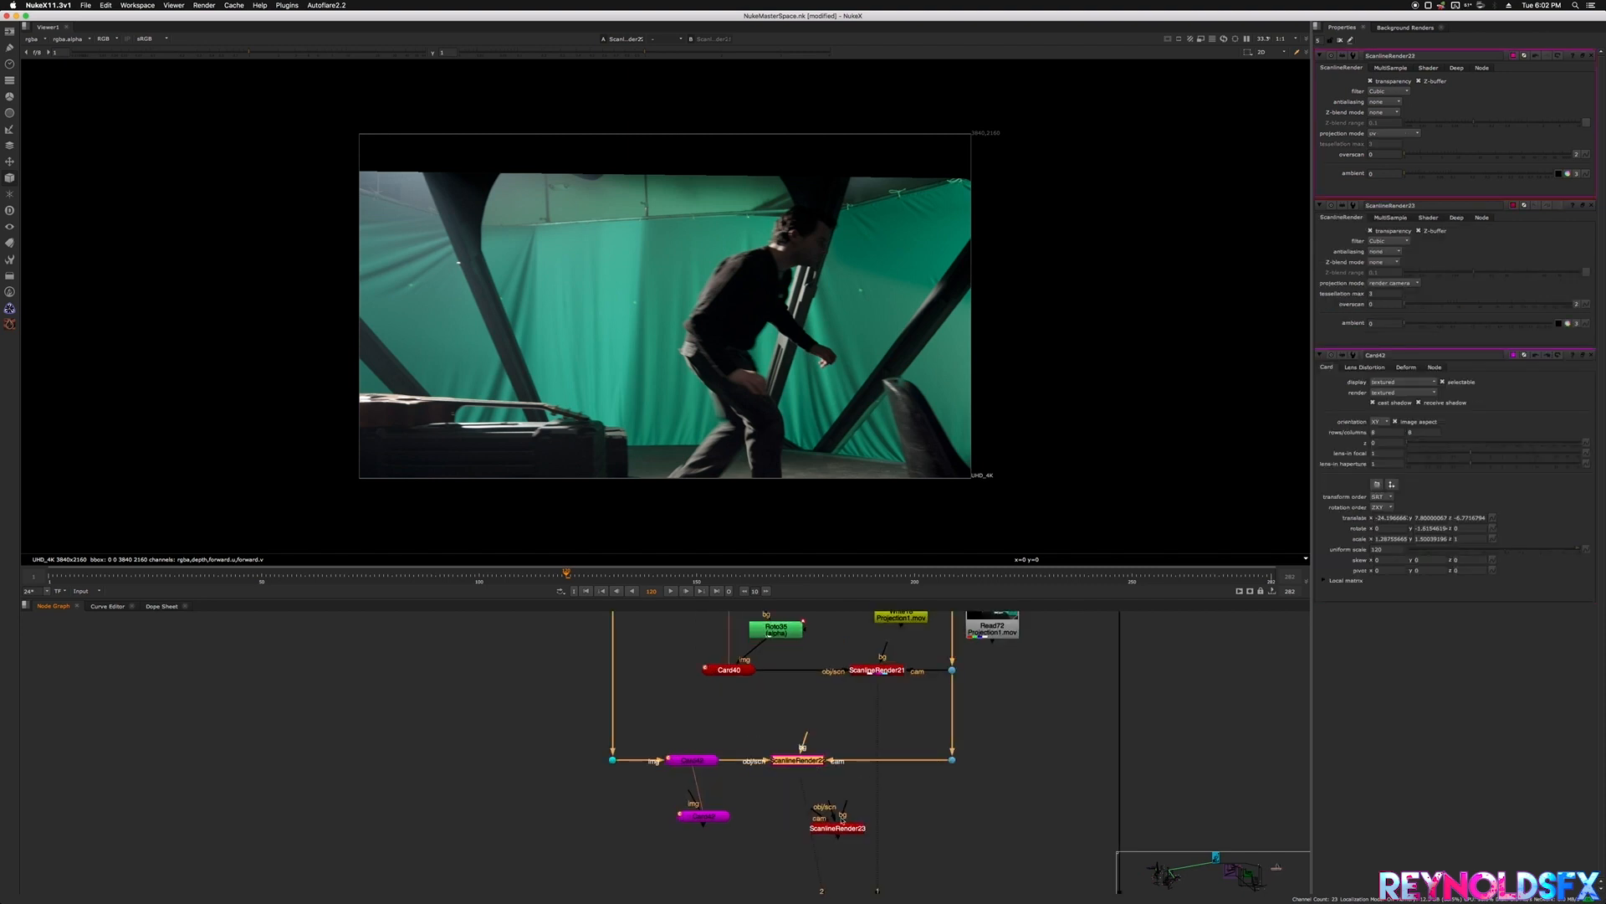
pyautogui.click(1490, 228)
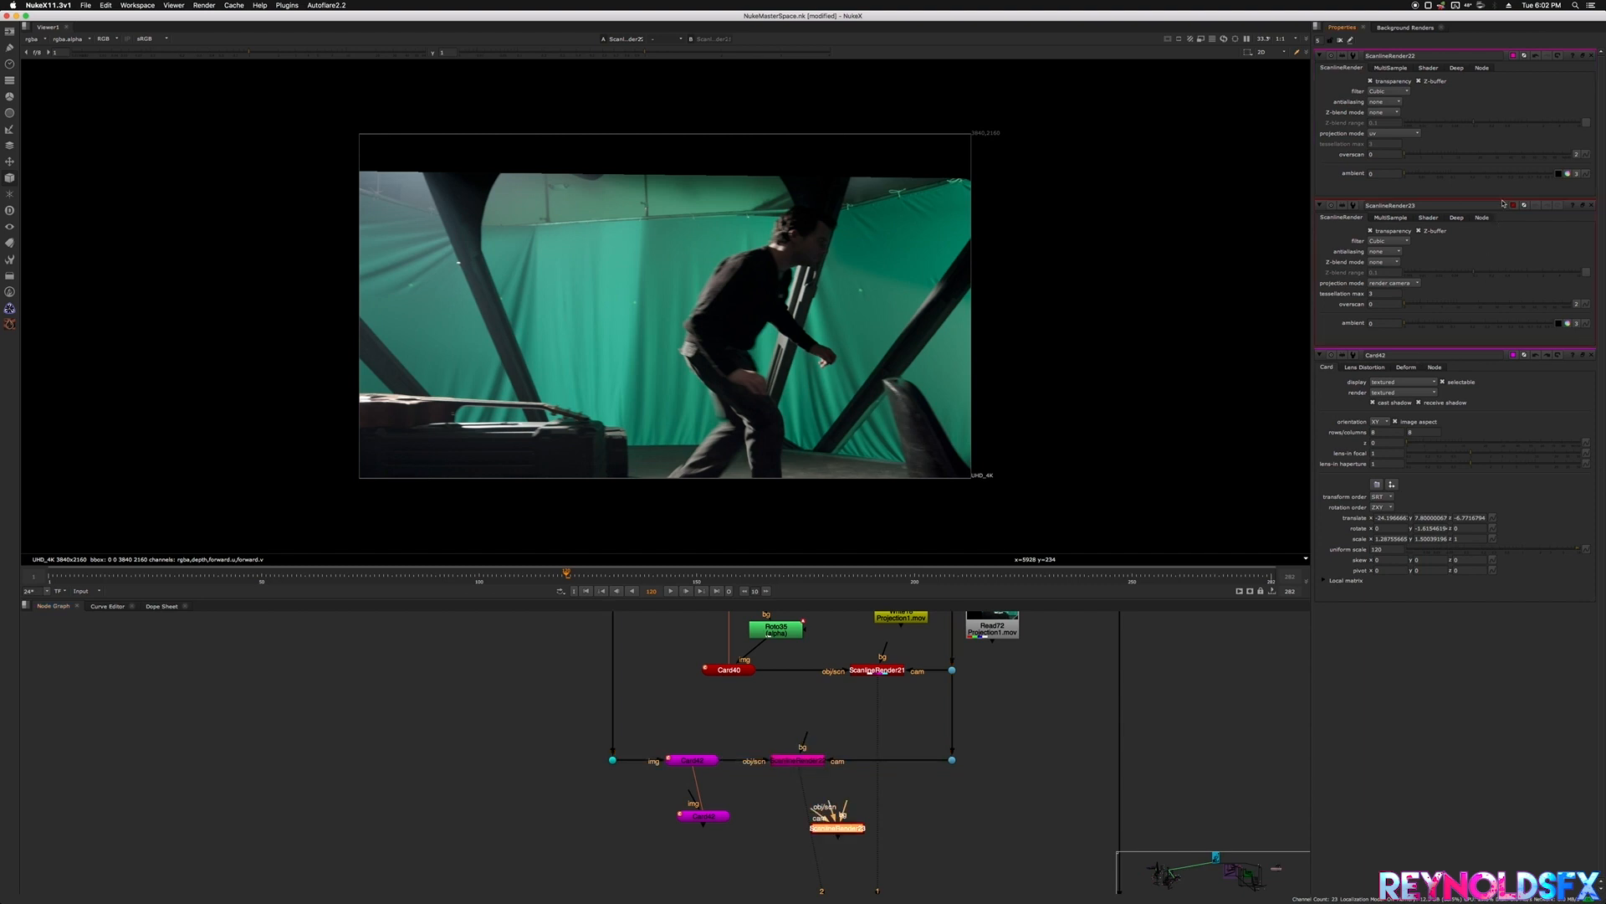
pyautogui.click(1503, 85)
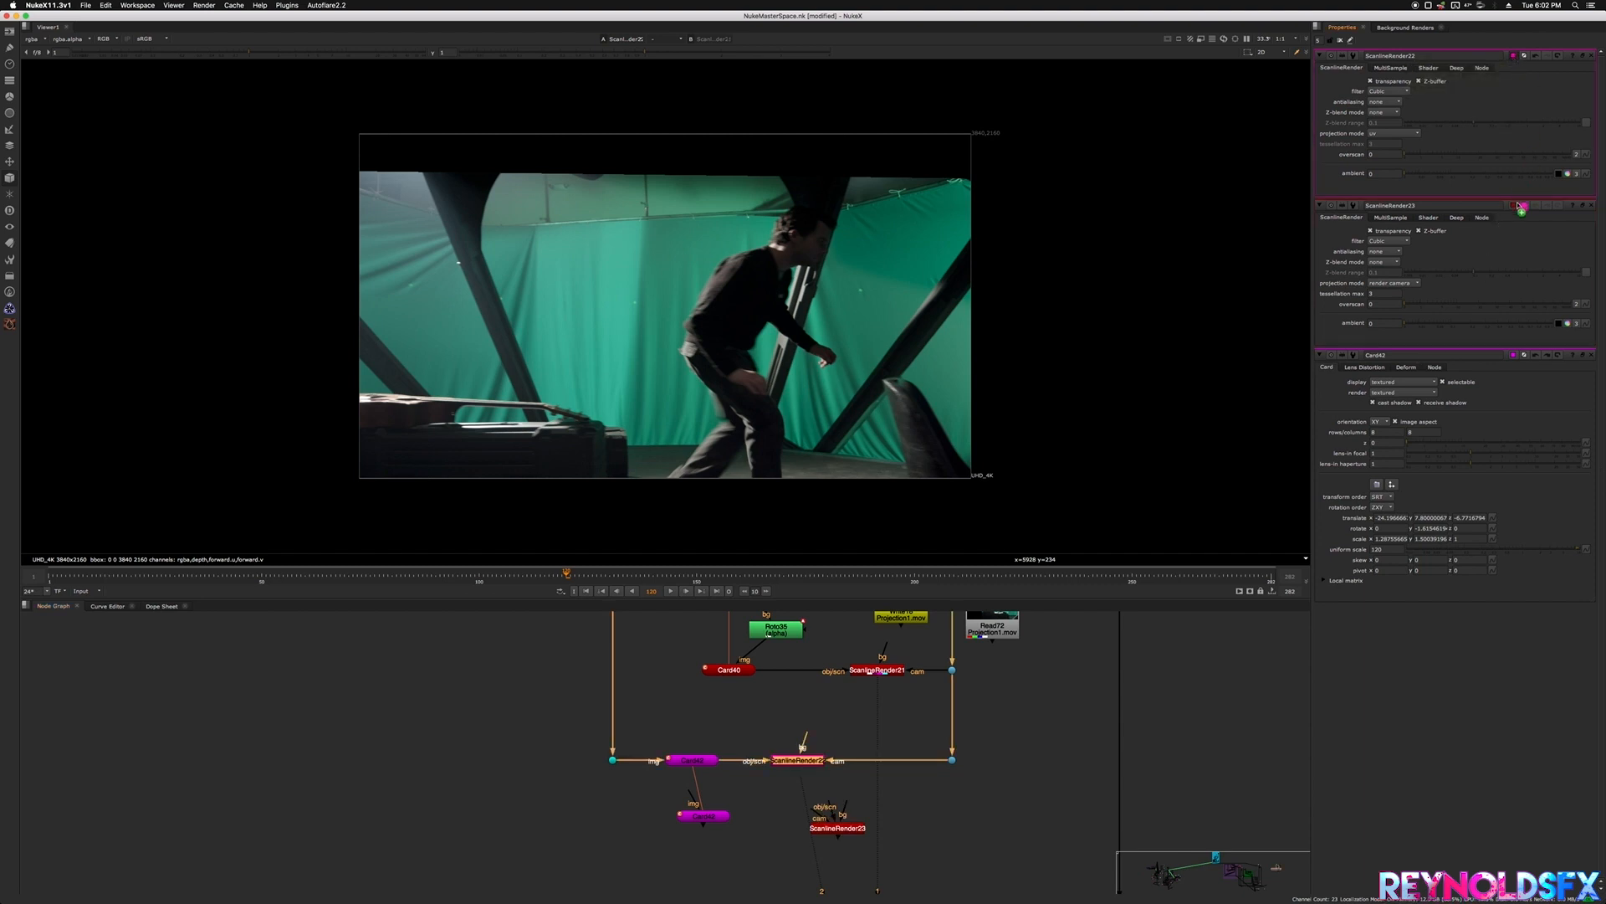
pyautogui.moveTo(1519, 205); pyautogui.dragTo(1518, 207)
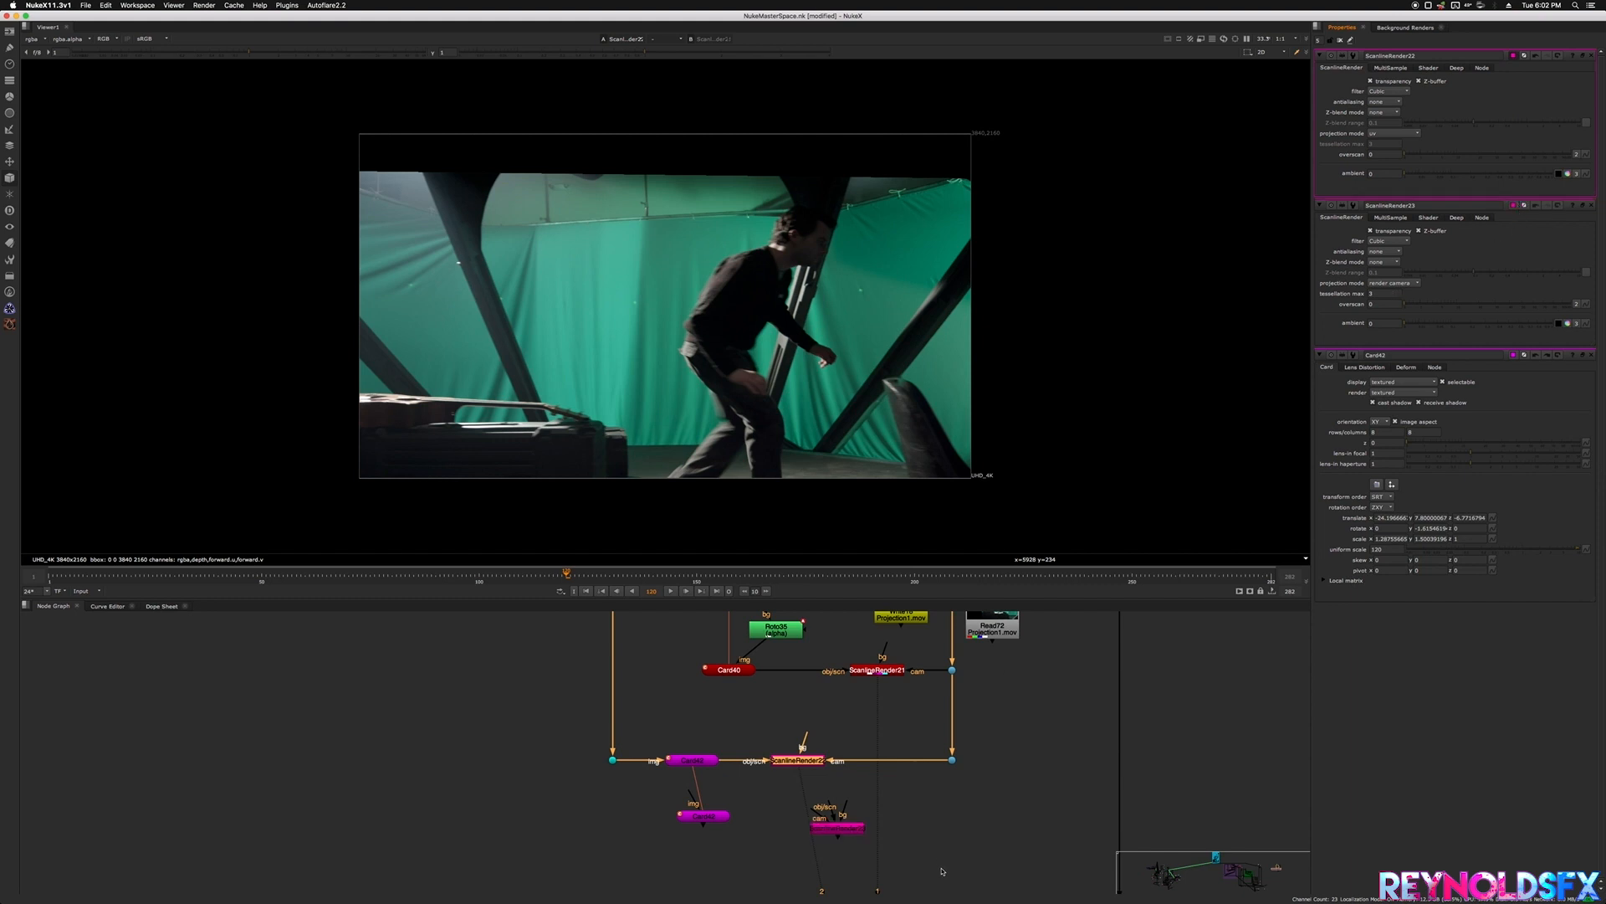
pyautogui.click(874, 802)
pyautogui.click(836, 827)
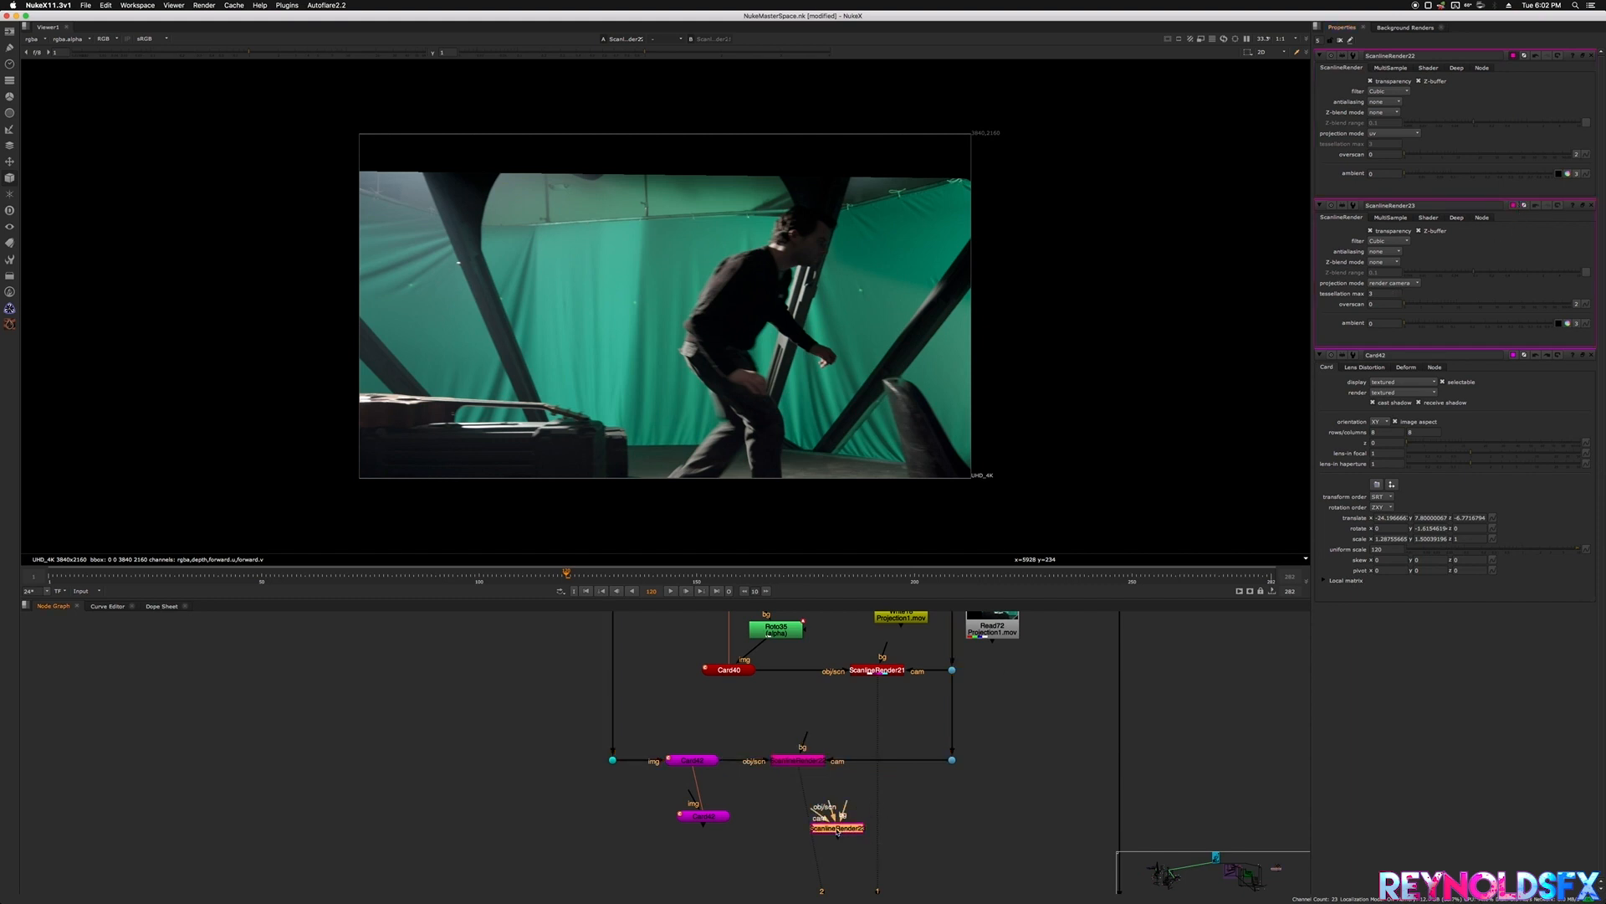
pyautogui.click(809, 761)
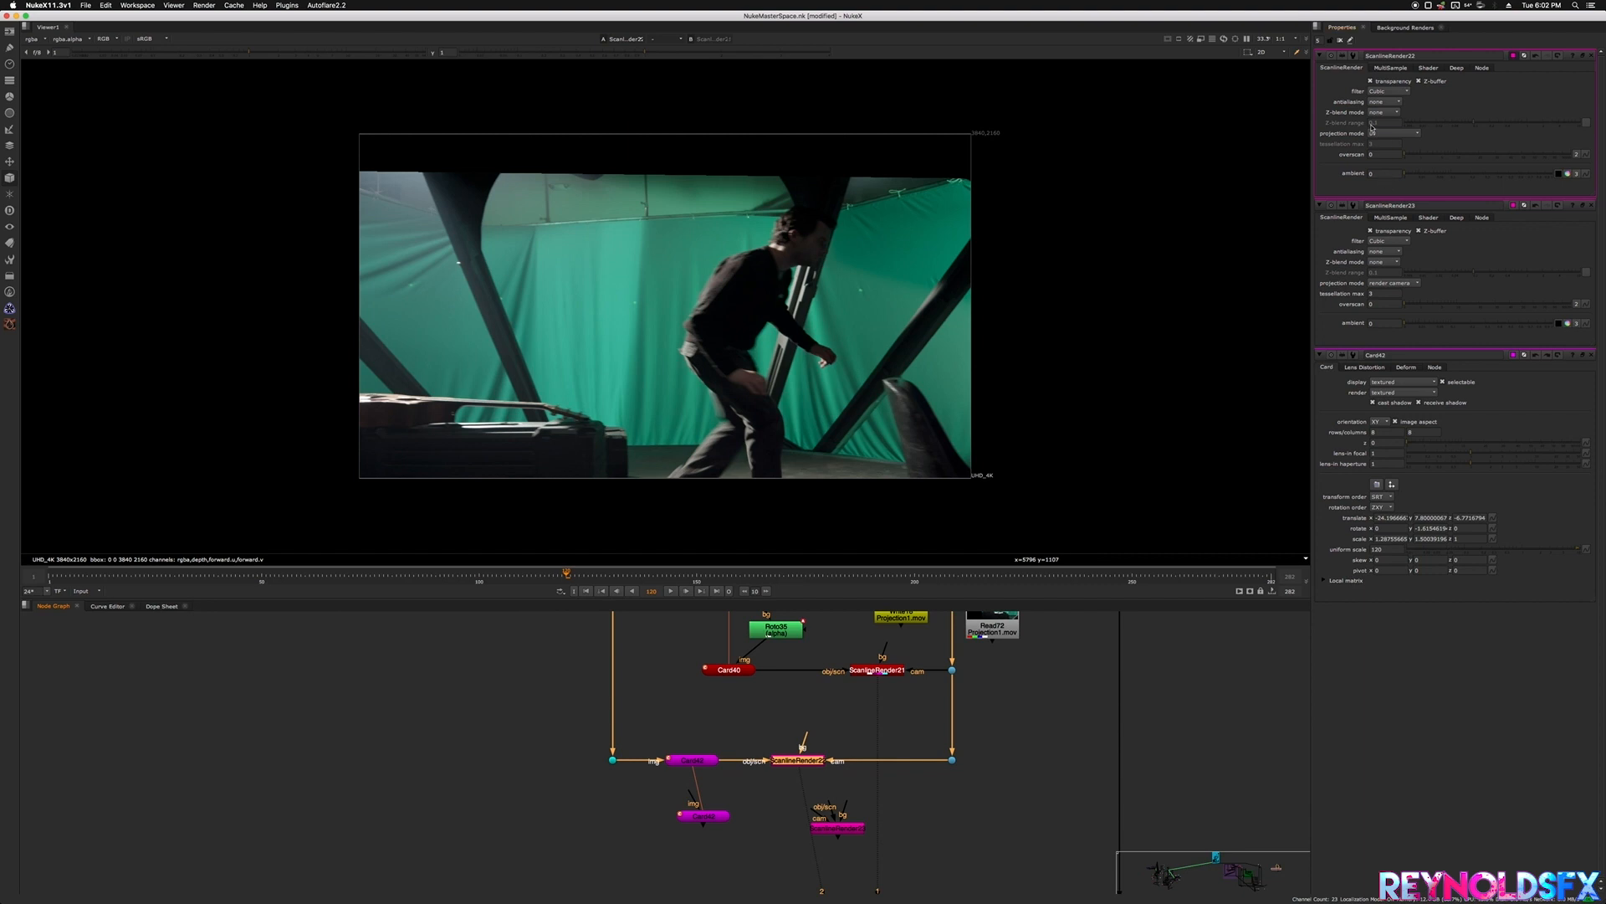
pyautogui.click(842, 828)
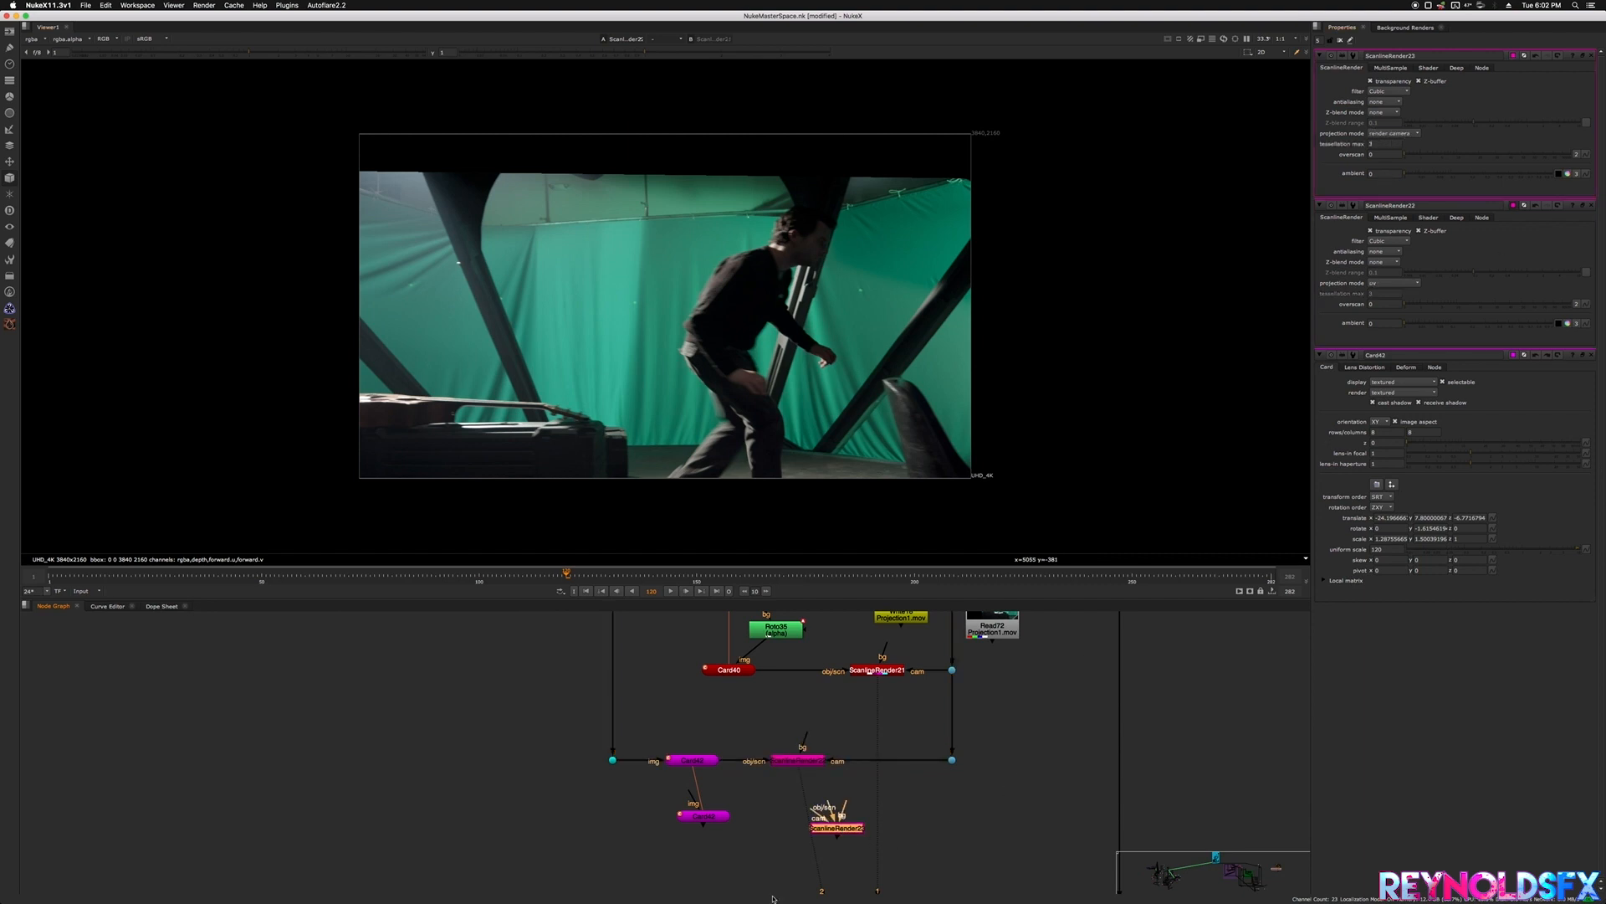
# - Connect the pasted ScanlineRender to the cloned Card and camera Dot, feed the first magenta render into the Card's img input, and view the result
pyautogui.scroll(-3, 820, 822)
pyautogui.moveTo(815, 810); pyautogui.dragTo(911, 778)
pyautogui.moveTo(800, 805)
pyautogui.mouseDown()
pyautogui.moveTo(740, 822)
pyautogui.moveTo(799, 823)
pyautogui.moveTo(739, 808)
pyautogui.moveTo(802, 778)
pyautogui.moveTo(799, 820)
pyautogui.mouseUp()
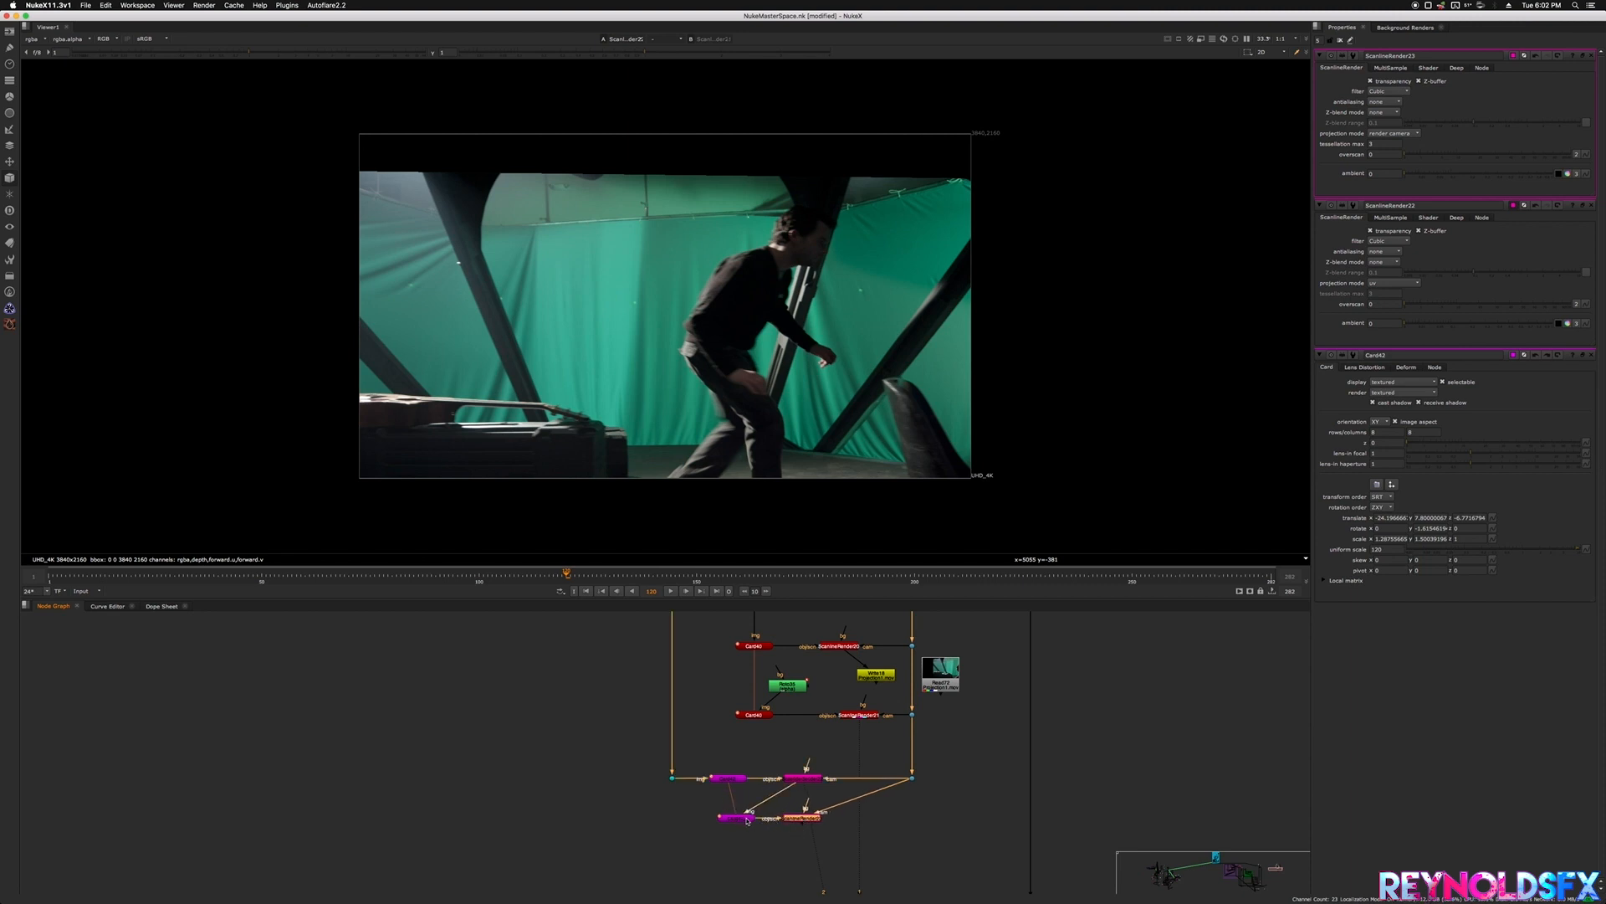
pyautogui.scroll(-3, 751, 713)
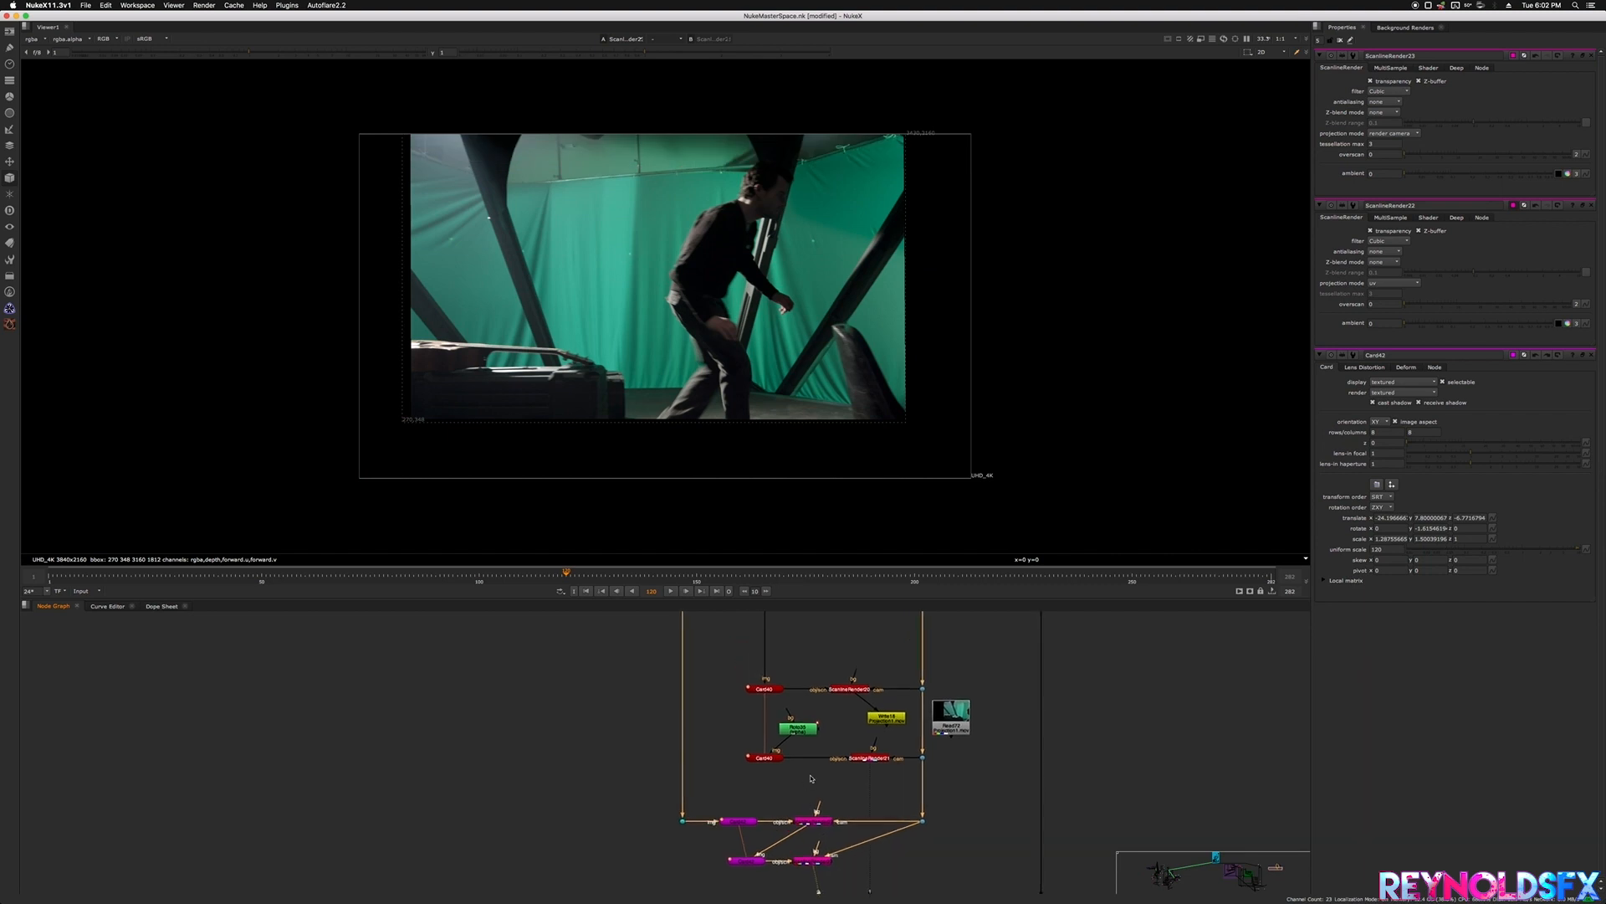
# - View the source plate from the Dot feeding the first magenta Card
pyautogui.scroll(4, 751, 713)
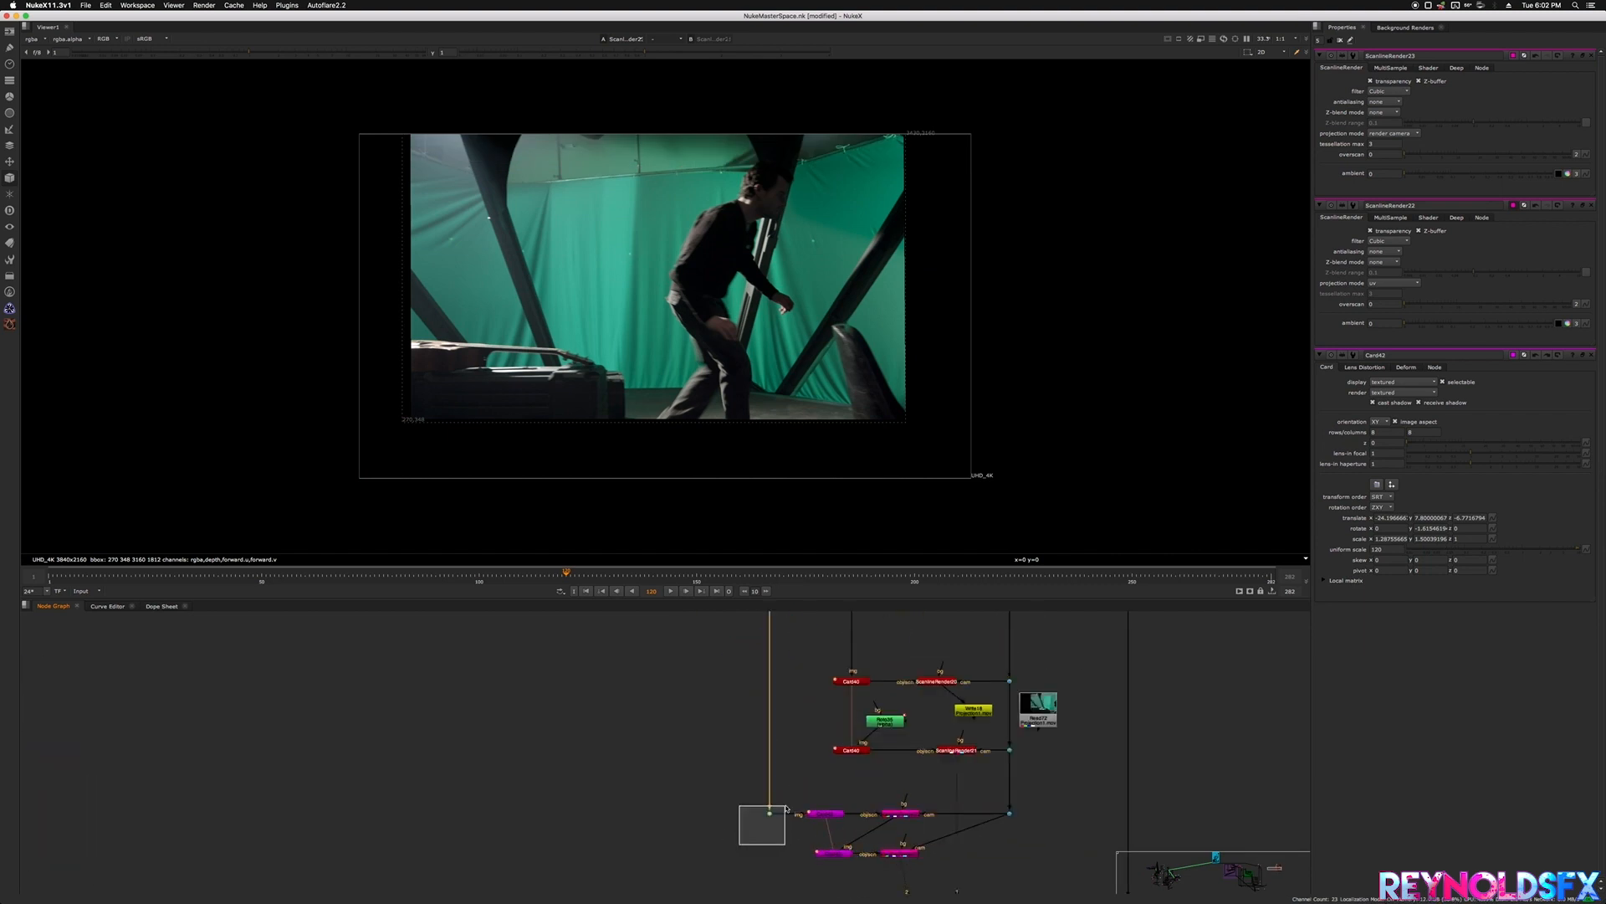
pyautogui.press('1')
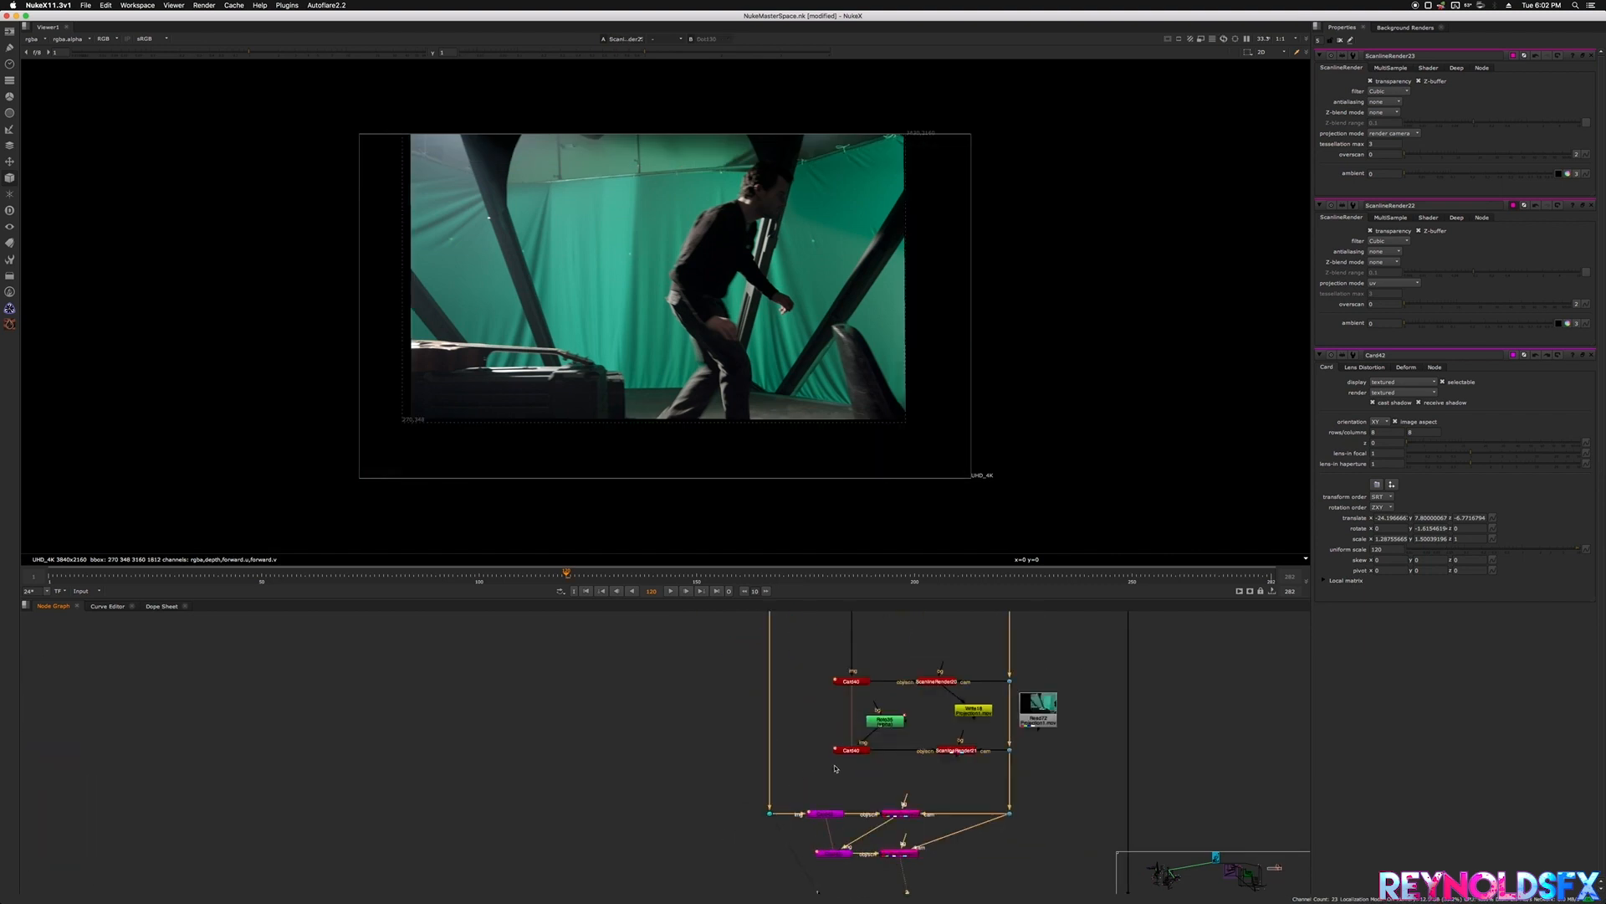
pyautogui.scroll(-2, 904, 811)
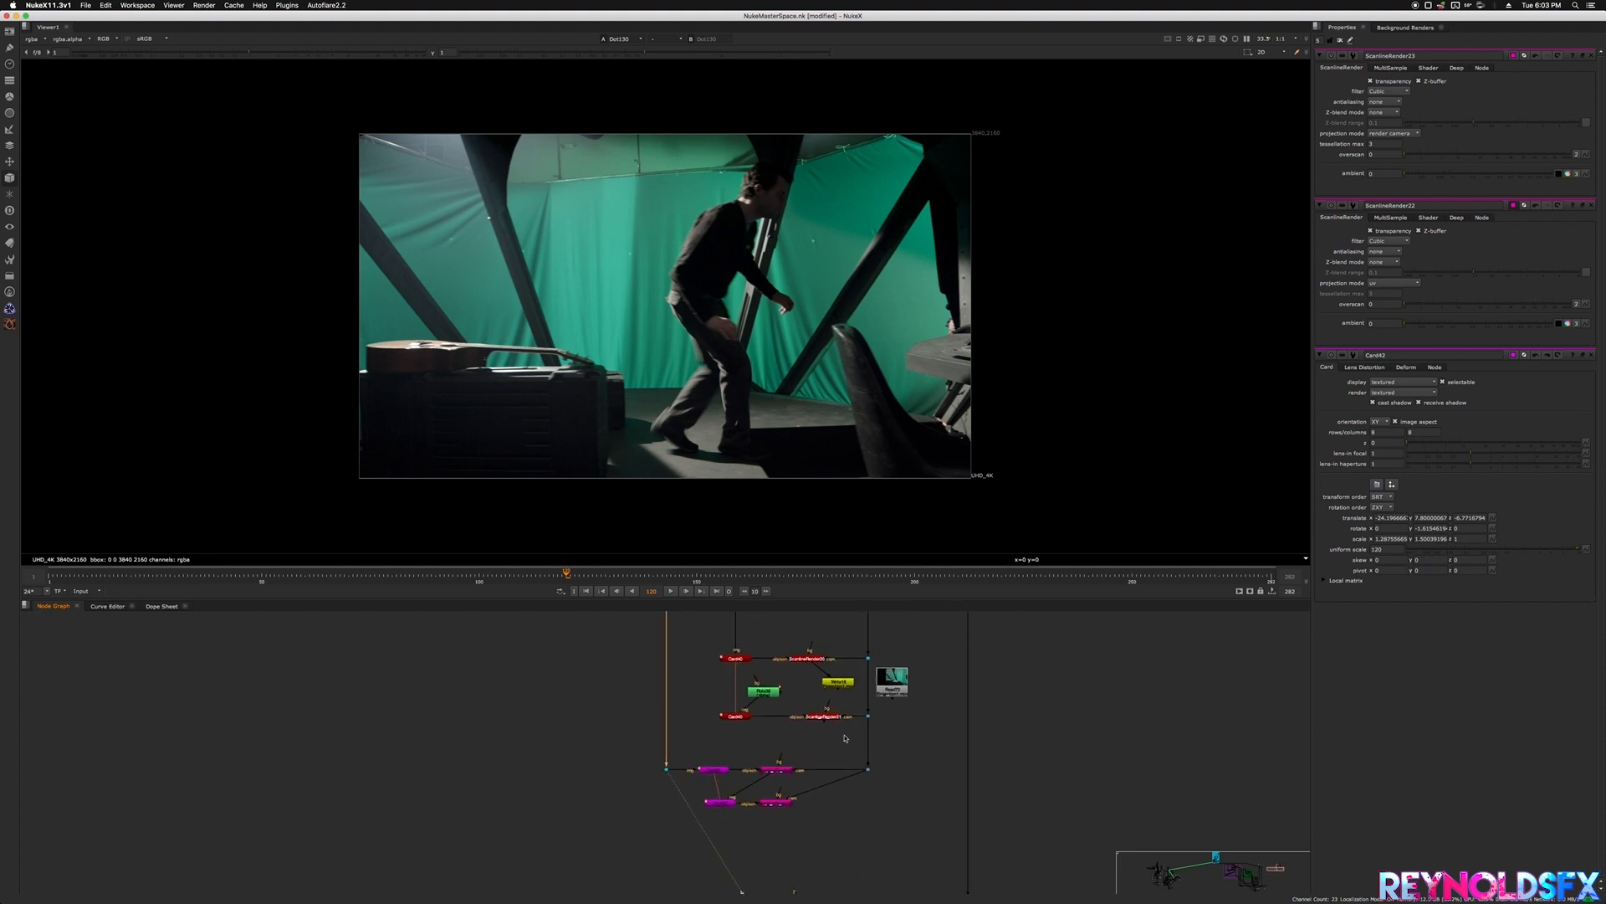
# - Open the properties of the Projection1.mov Write node and move it beneath the first magenta ScanlineRender
pyautogui.doubleClick(840, 684)
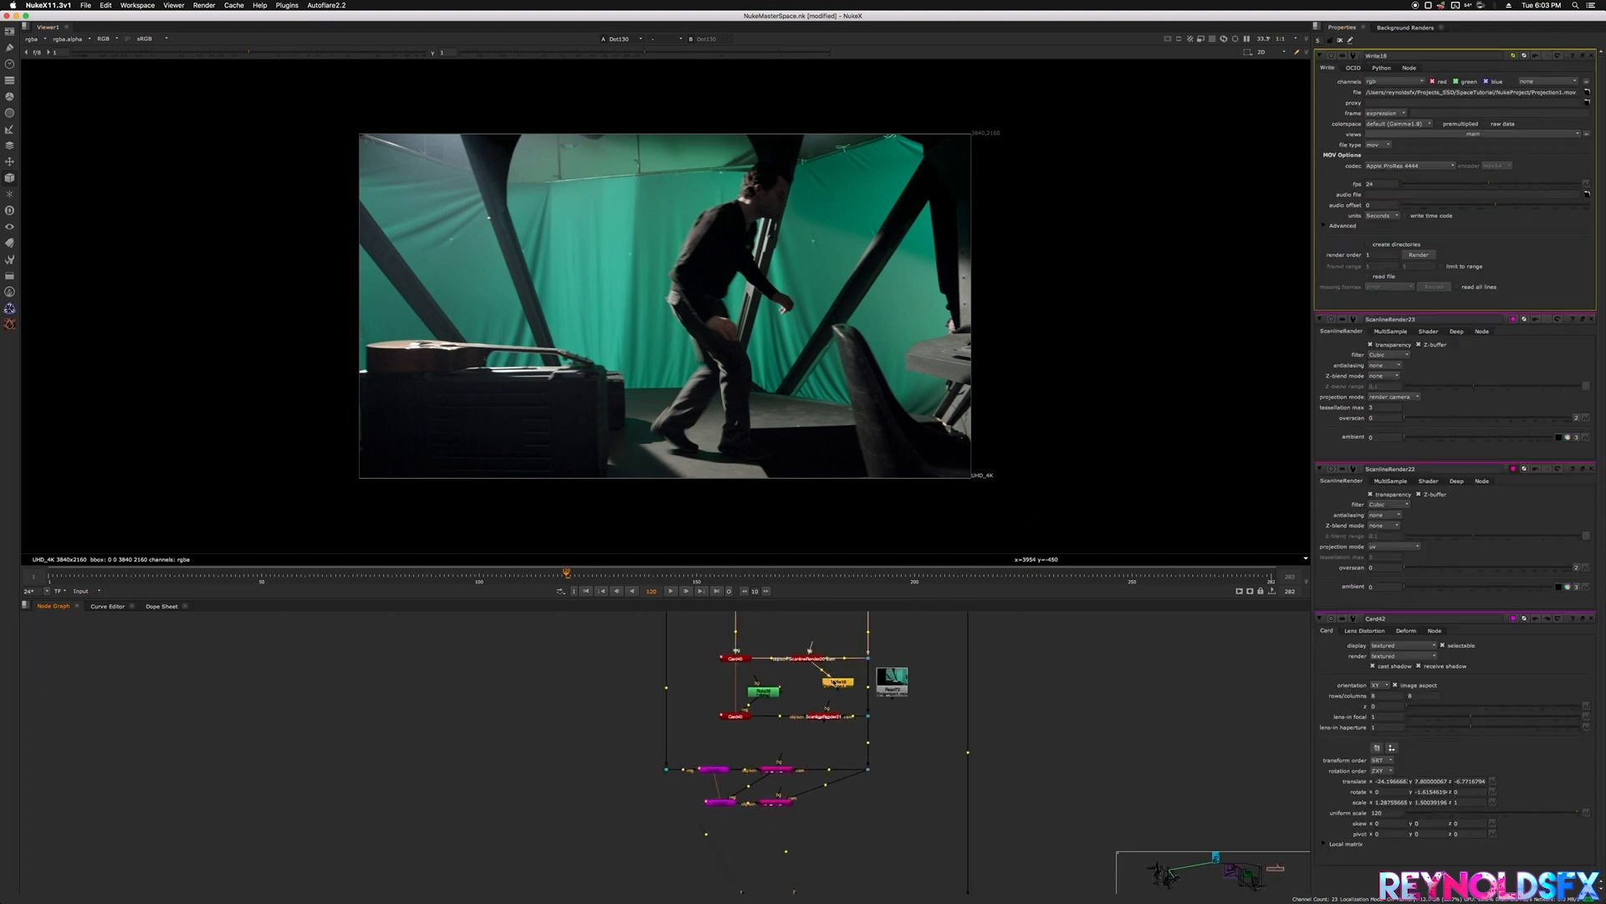
pyautogui.moveTo(838, 682); pyautogui.dragTo(780, 785)
pyautogui.scroll(4, 755, 789)
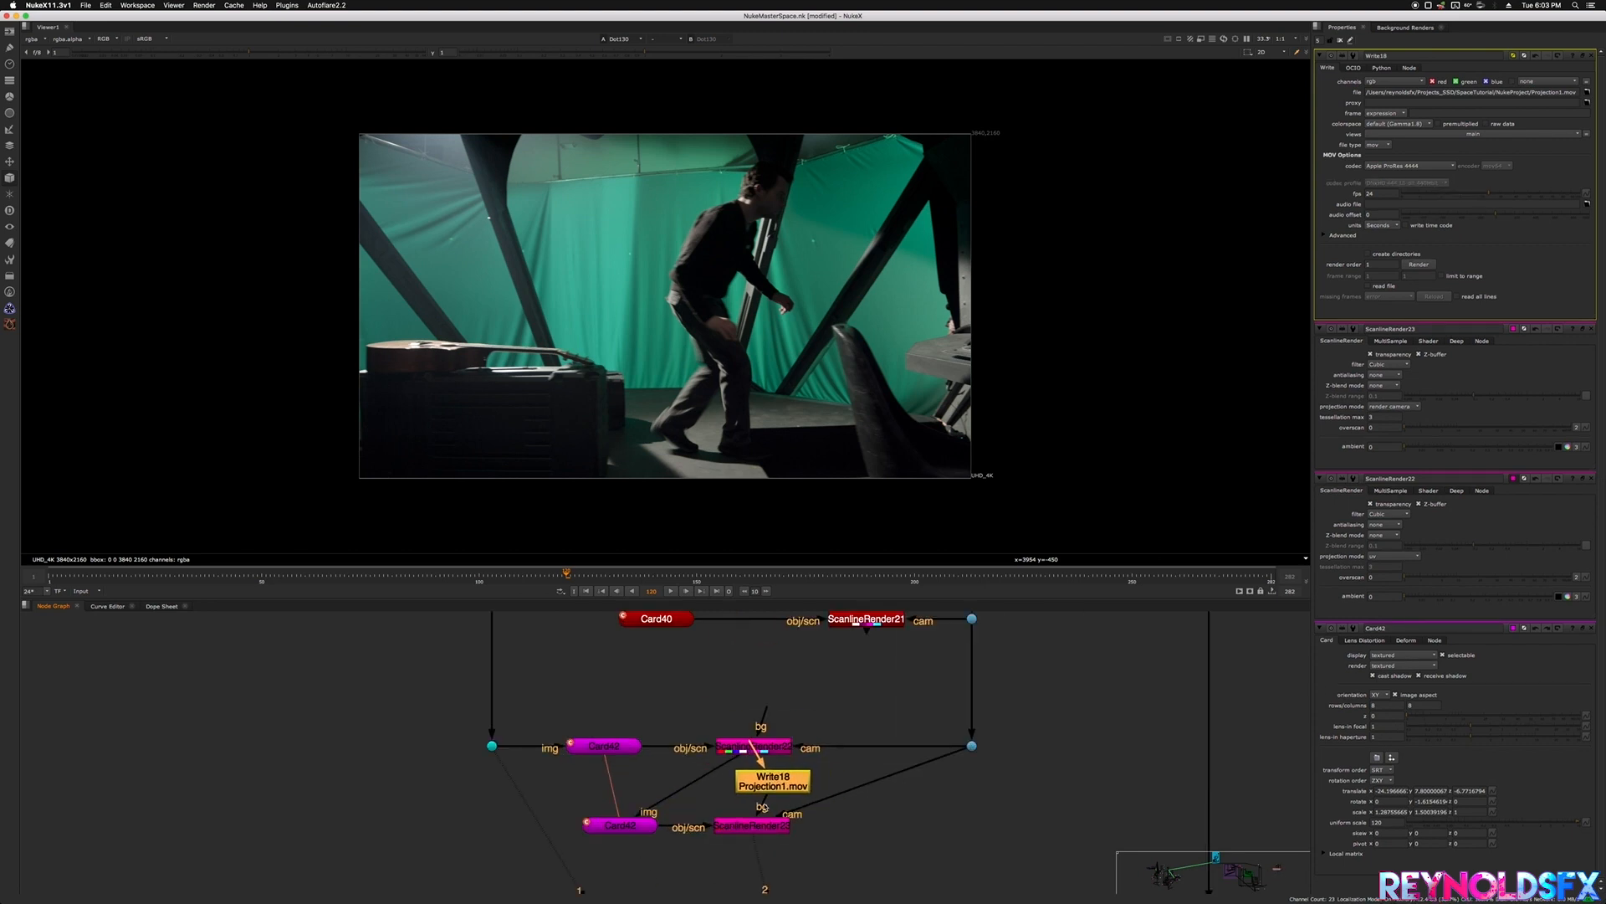
pyautogui.scroll(-3, 763, 807)
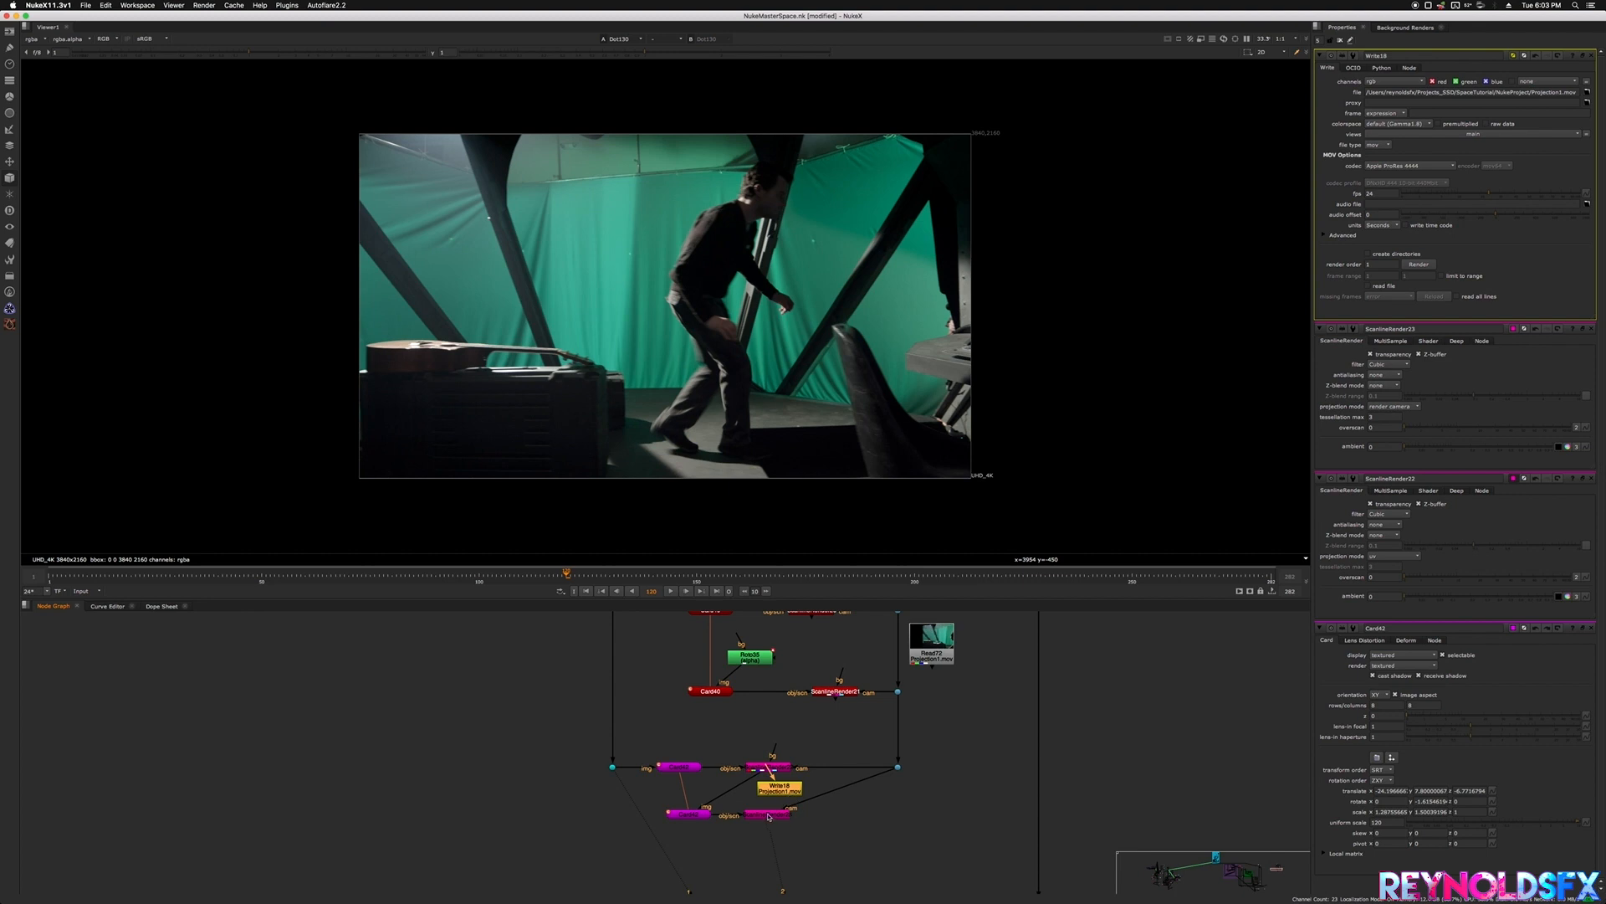
# - Move the lower magenta Card and ScanlineRender down to make room, and connect the Write node to the first magenta ScanlineRender
pyautogui.moveTo(827, 829); pyautogui.dragTo(673, 805)
pyautogui.keyDown('shift'); pyautogui.click(695, 815); pyautogui.keyUp('shift')
pyautogui.moveTo(767, 818); pyautogui.dragTo(768, 853)
pyautogui.click(794, 827)
pyautogui.moveTo(779, 790); pyautogui.dragTo(785, 811)
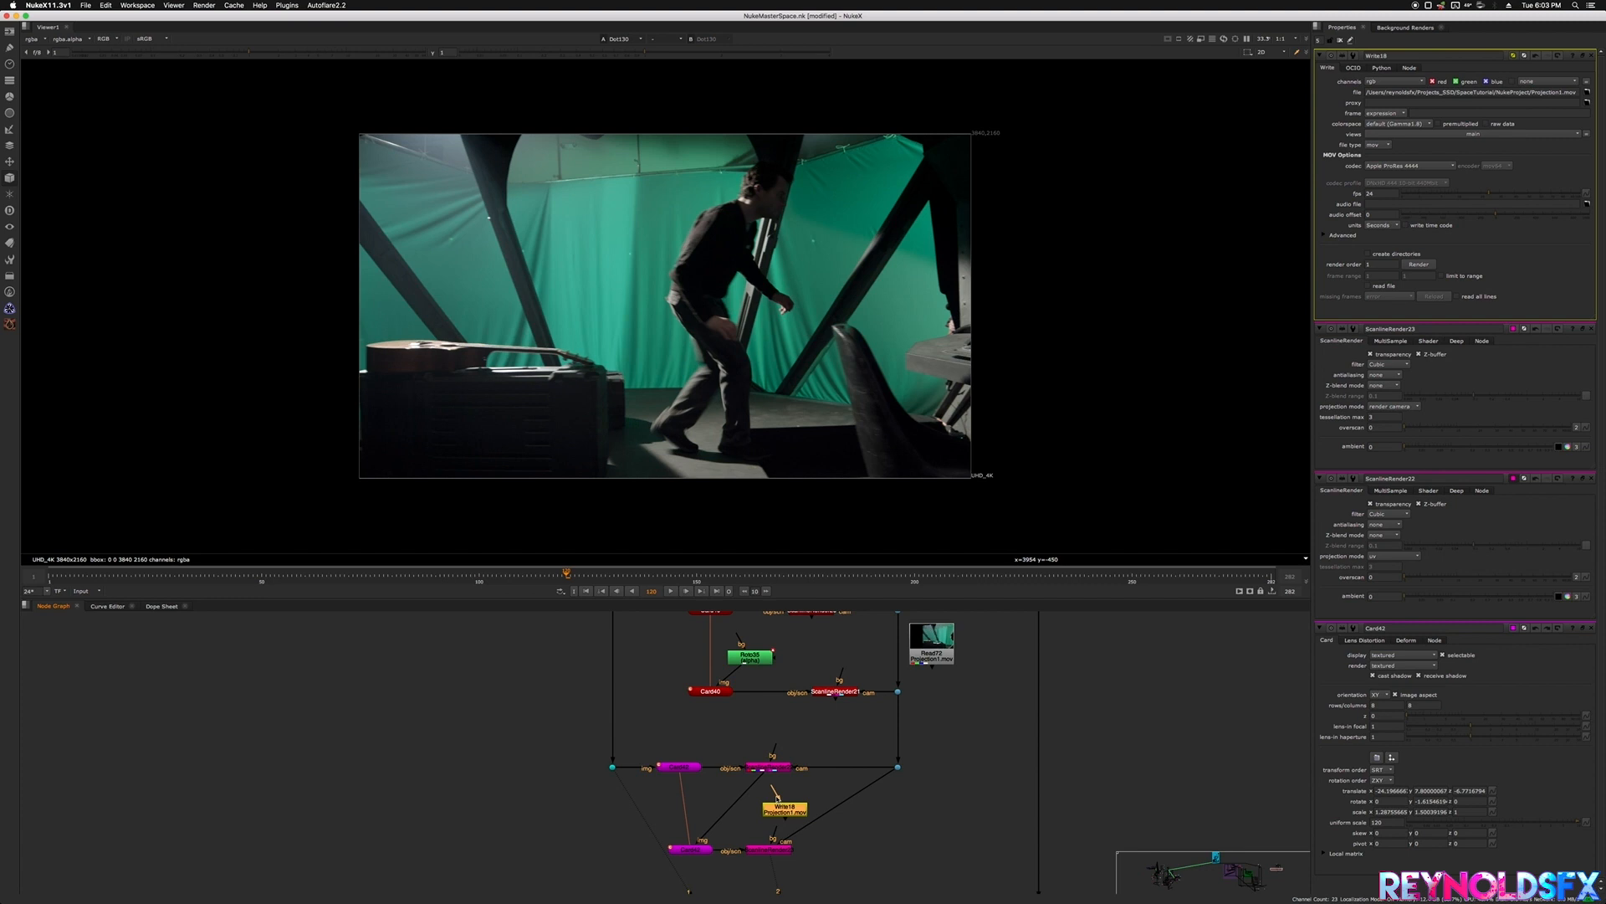
pyautogui.moveTo(776, 789); pyautogui.dragTo(778, 767)
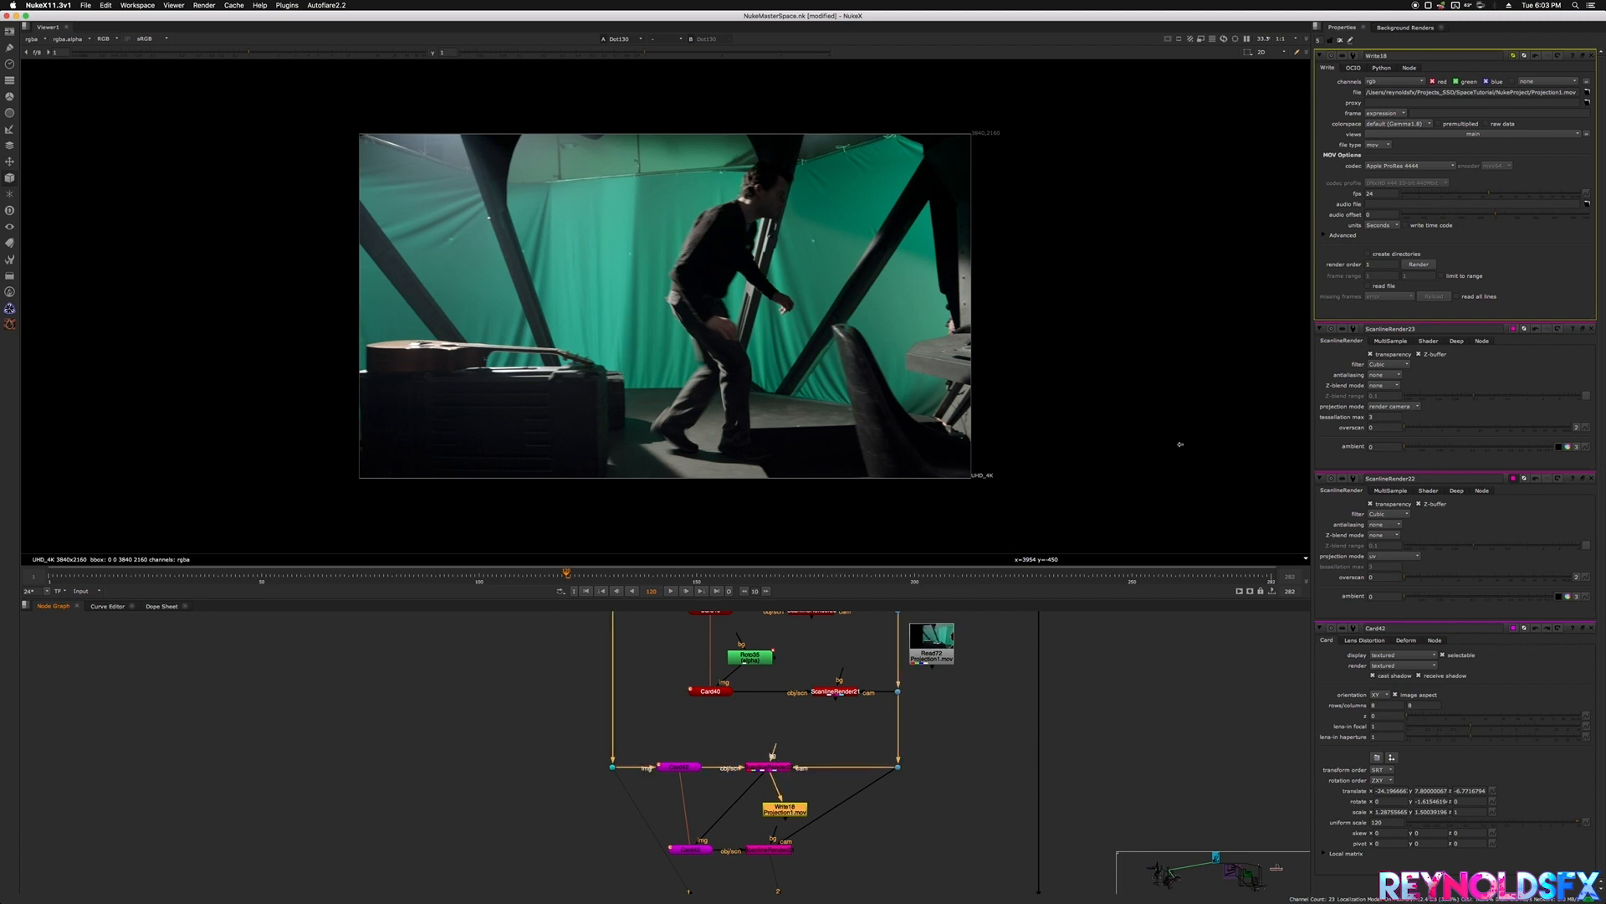
# - Set the Write node's output file to Projection2.mov and render the input frame range
pyautogui.click(1563, 92)
pyautogui.press('BackSpace')
pyautogui.write('2')
pyautogui.press('Return')
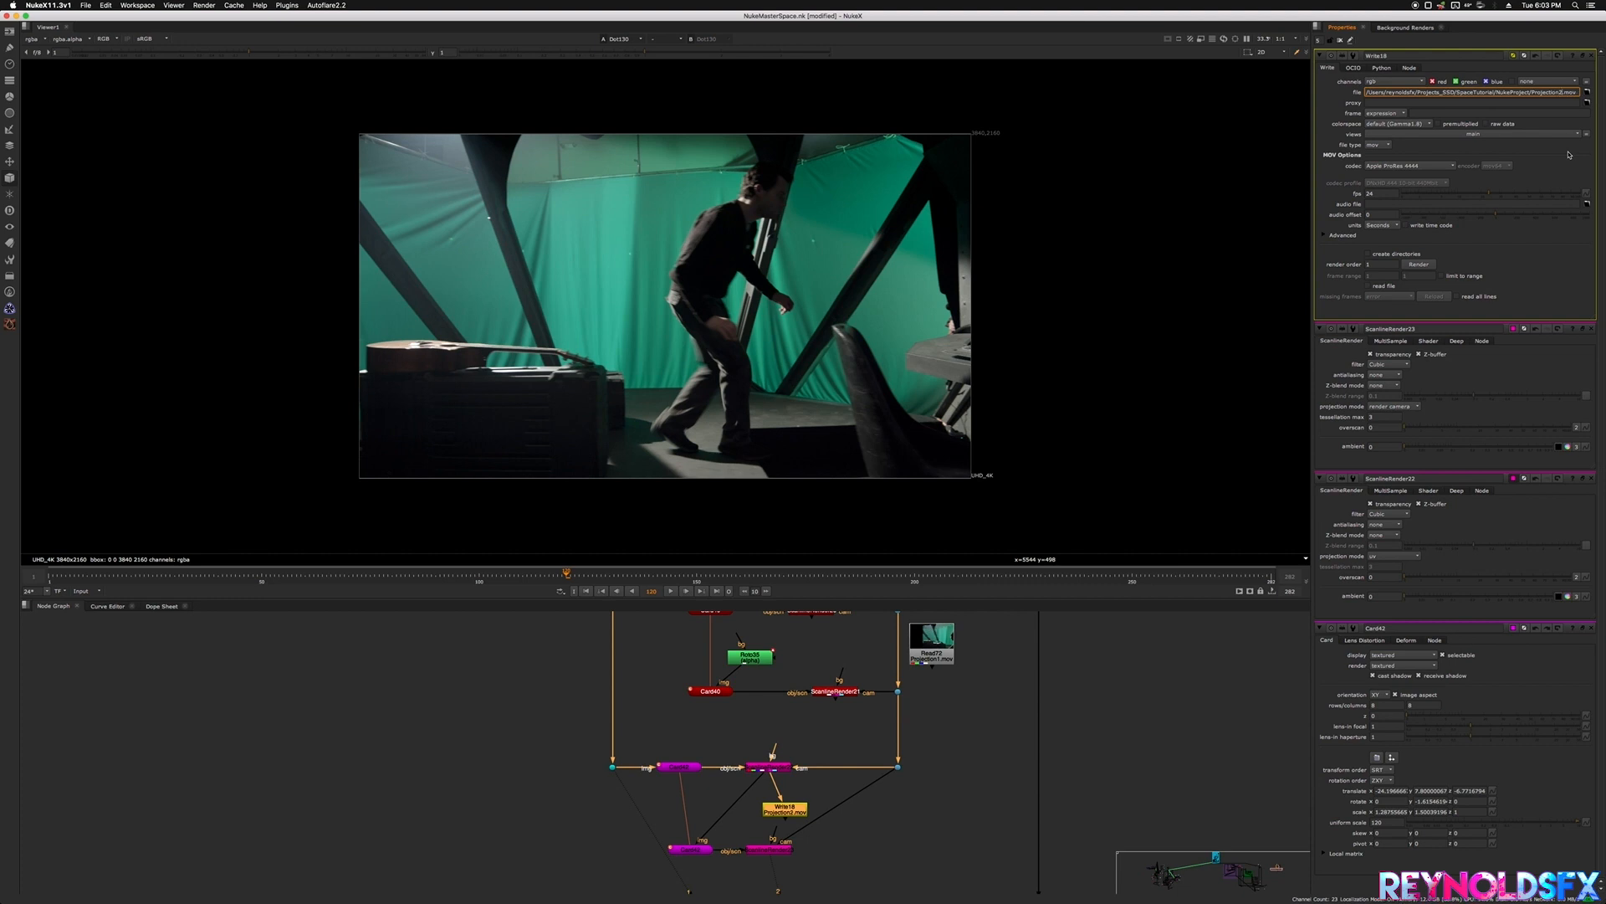
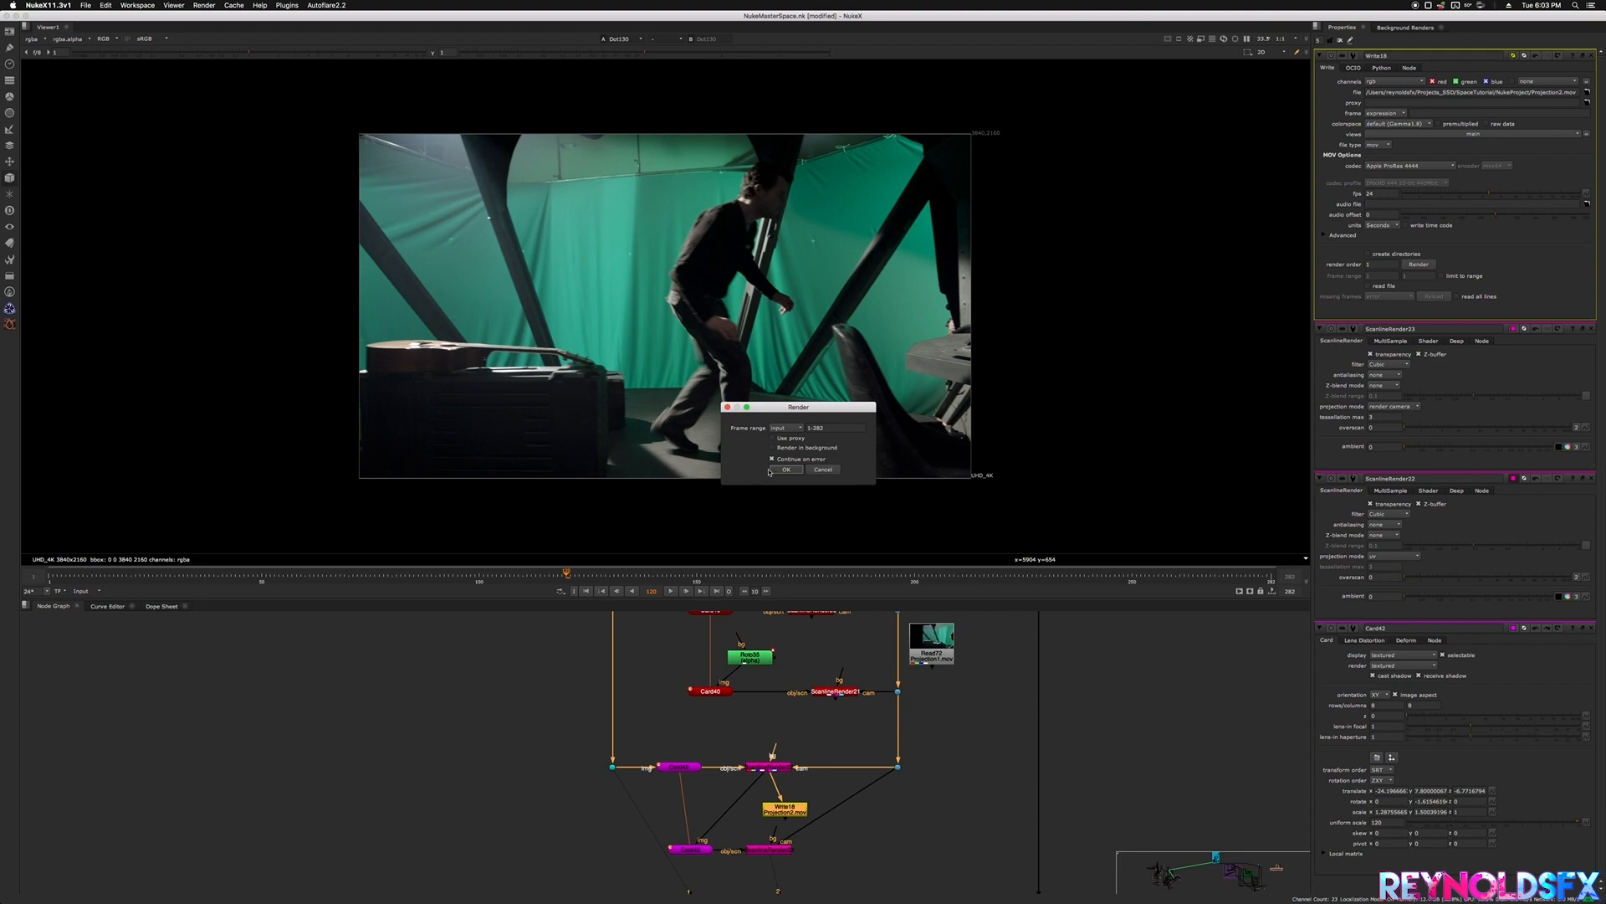
pyautogui.click(786, 469)
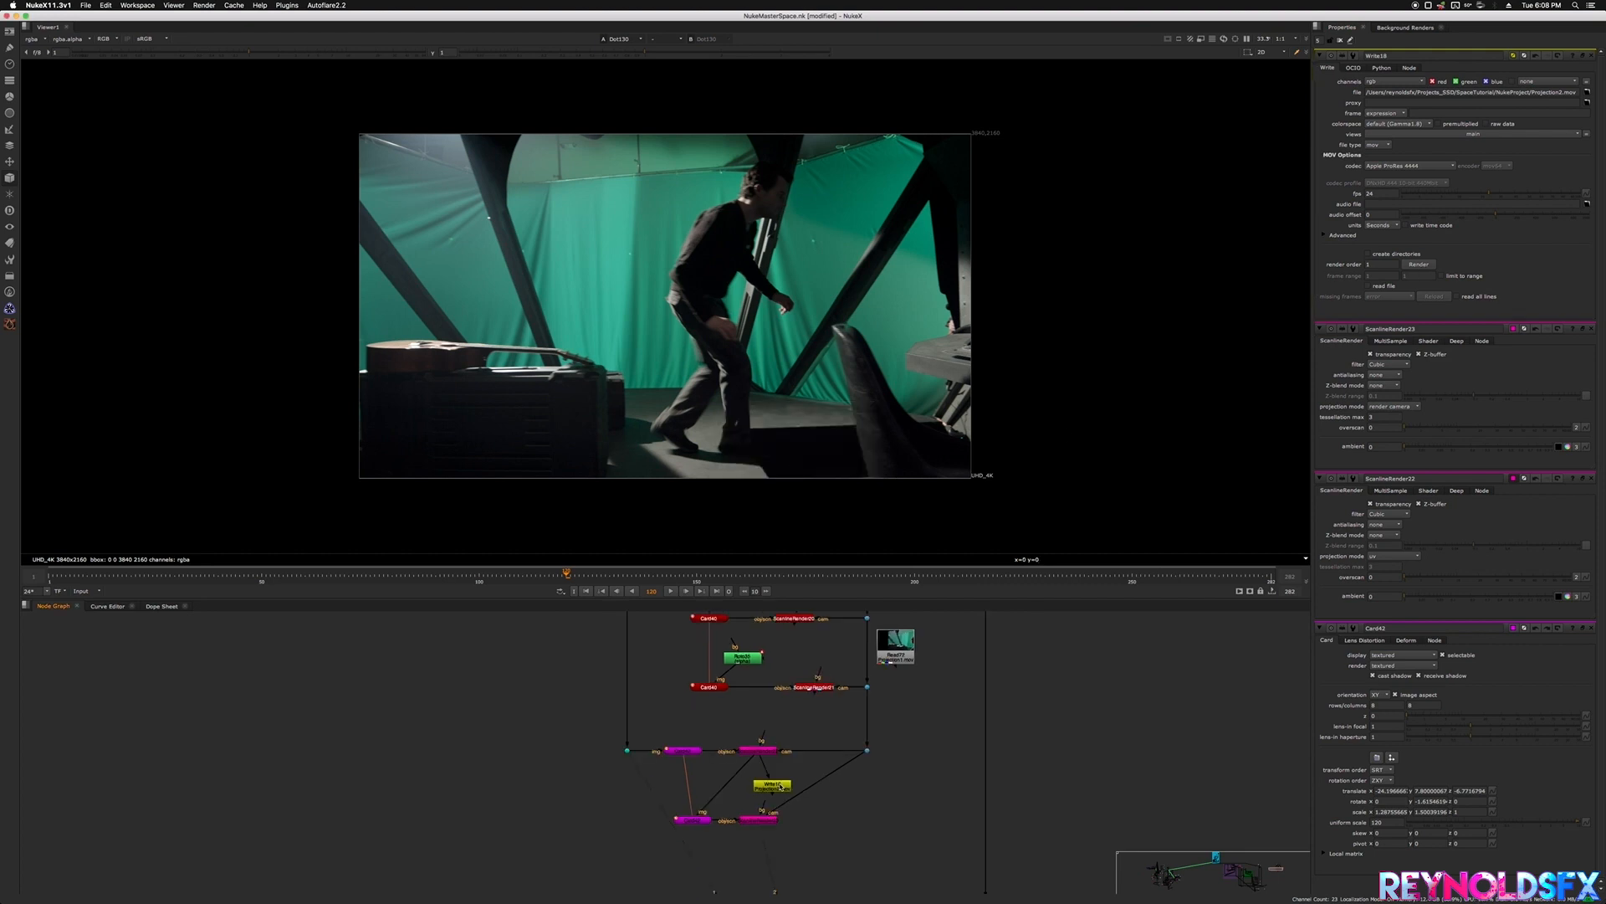
pyautogui.click(780, 788)
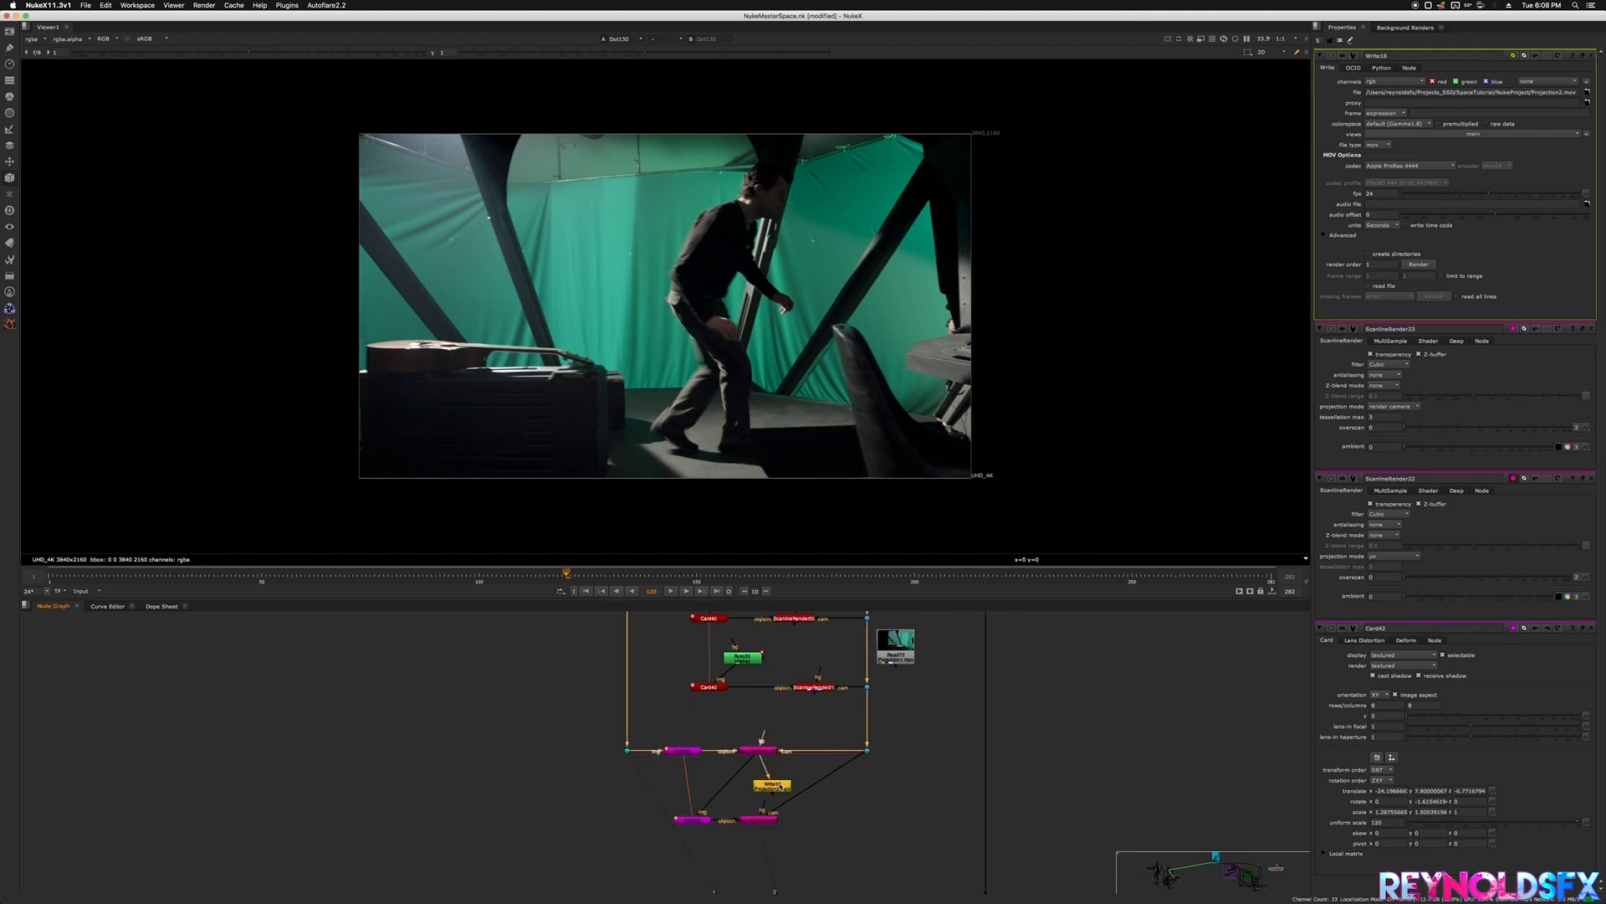
pyautogui.press('r')
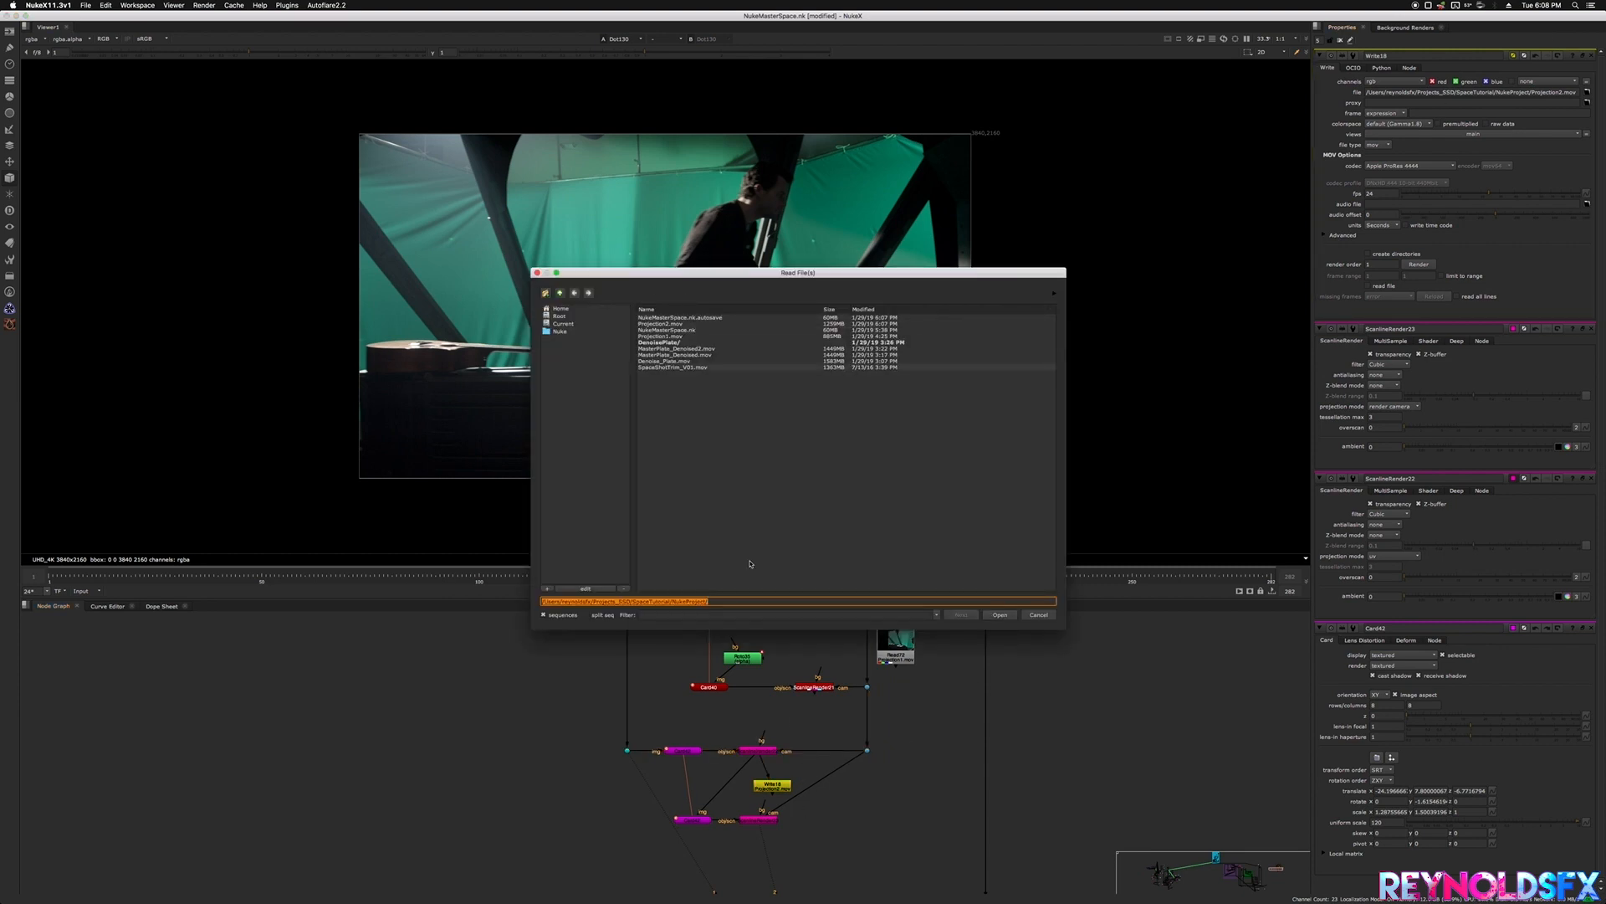
pyautogui.press('Escape')
# - Copy the Write node's file path and use it to load Projection2.mov in a new Read node
pyautogui.click(775, 788)
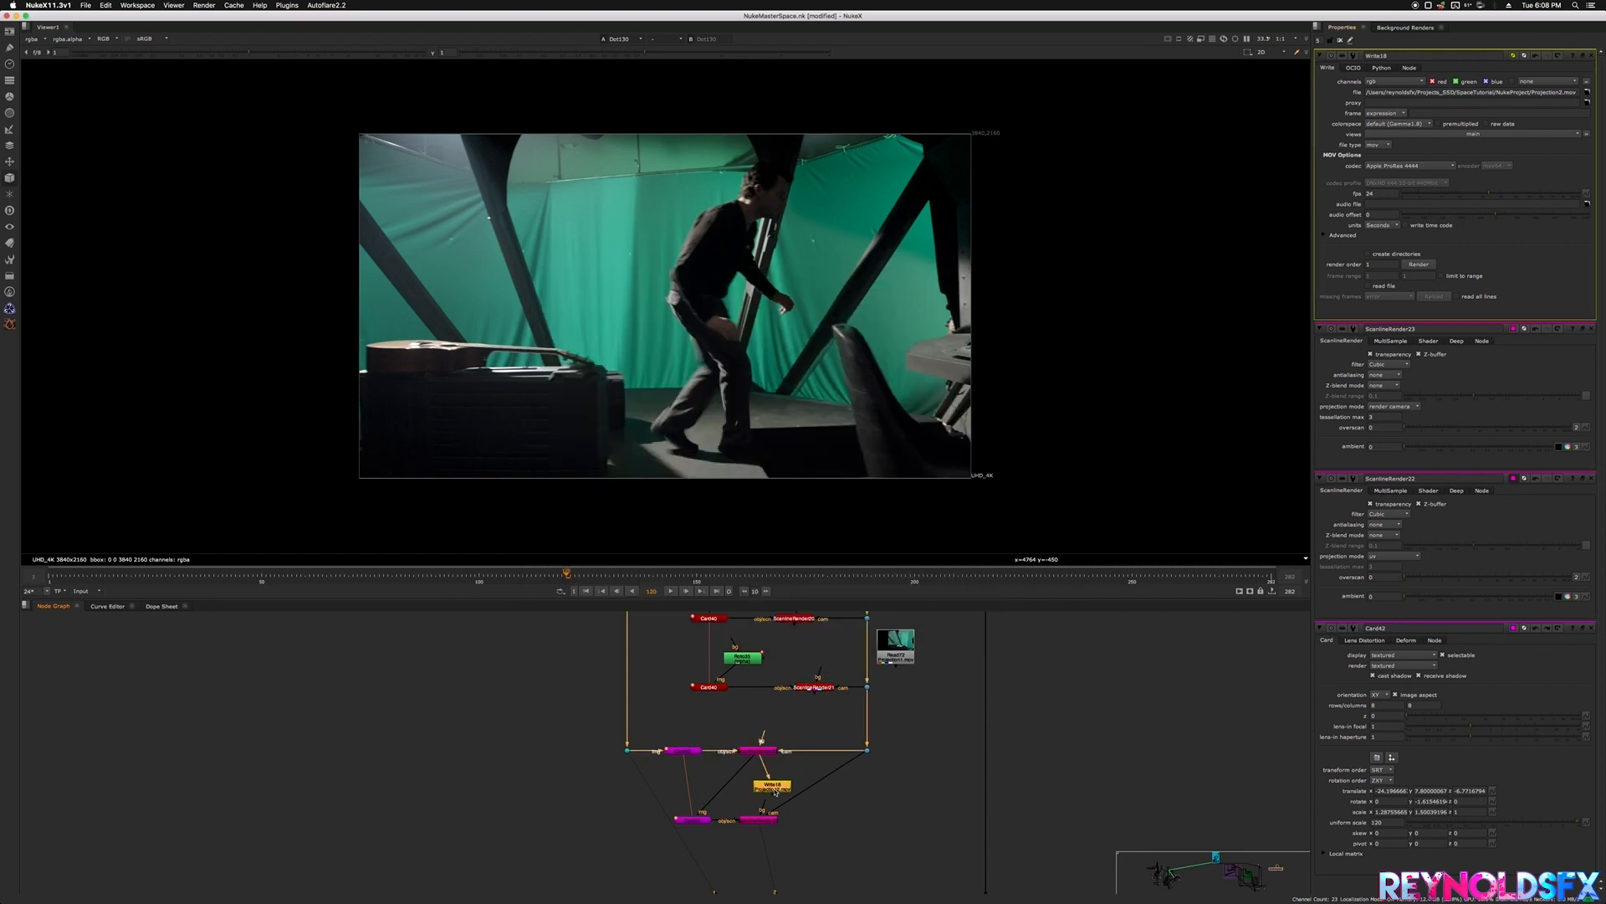
pyautogui.tripleClick(1473, 92)
pyautogui.press('super+c')
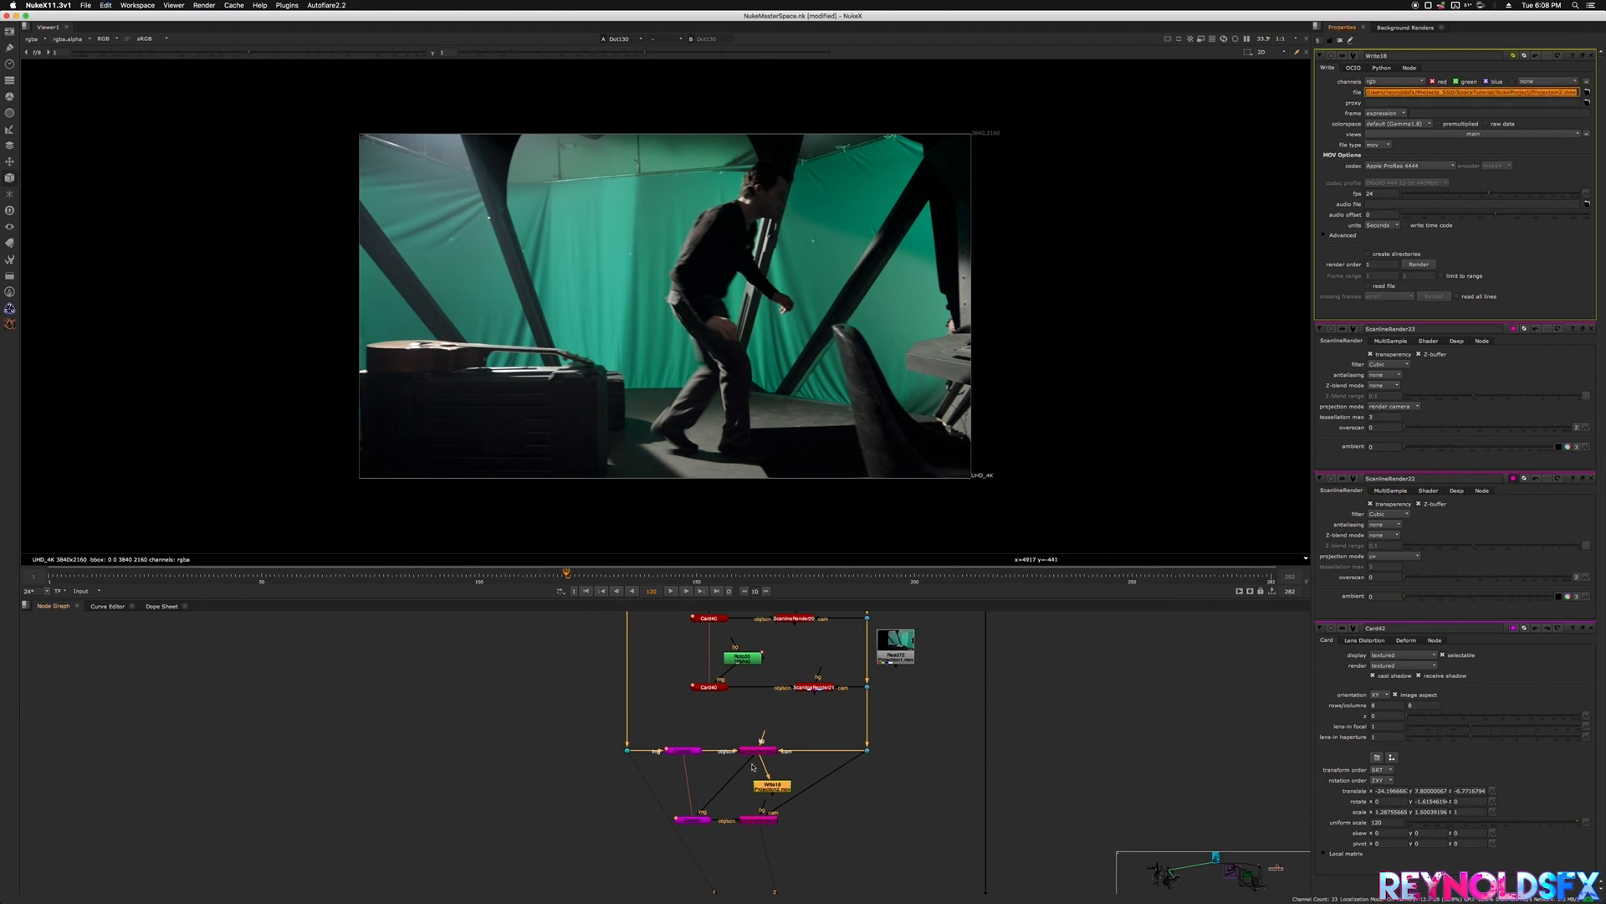
pyautogui.press('r')
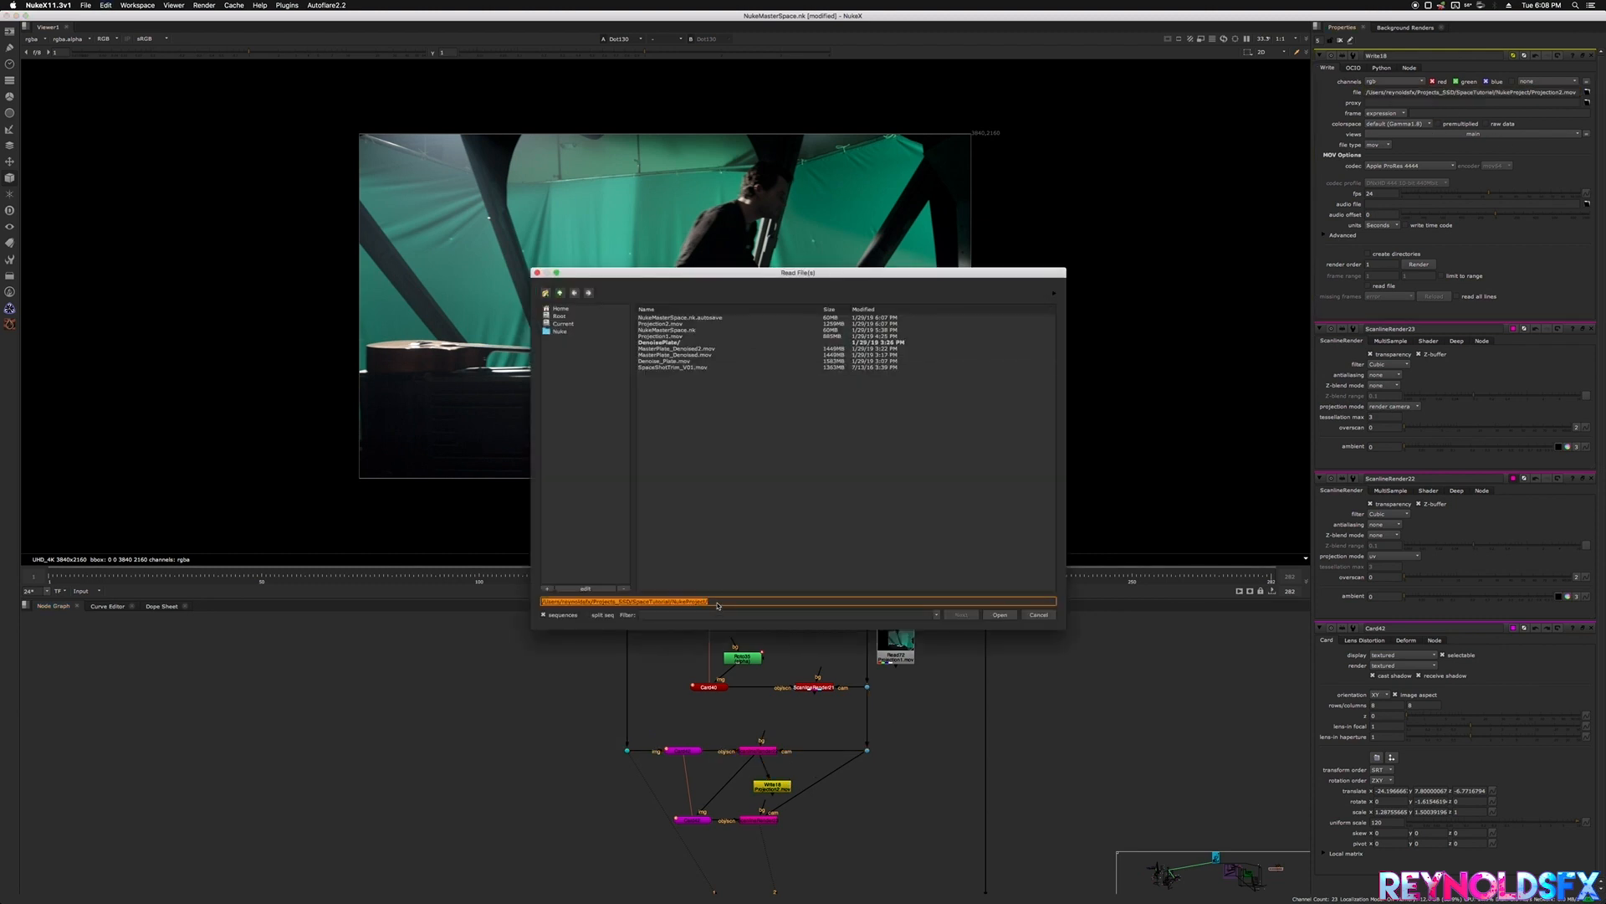
pyautogui.press('super+v')
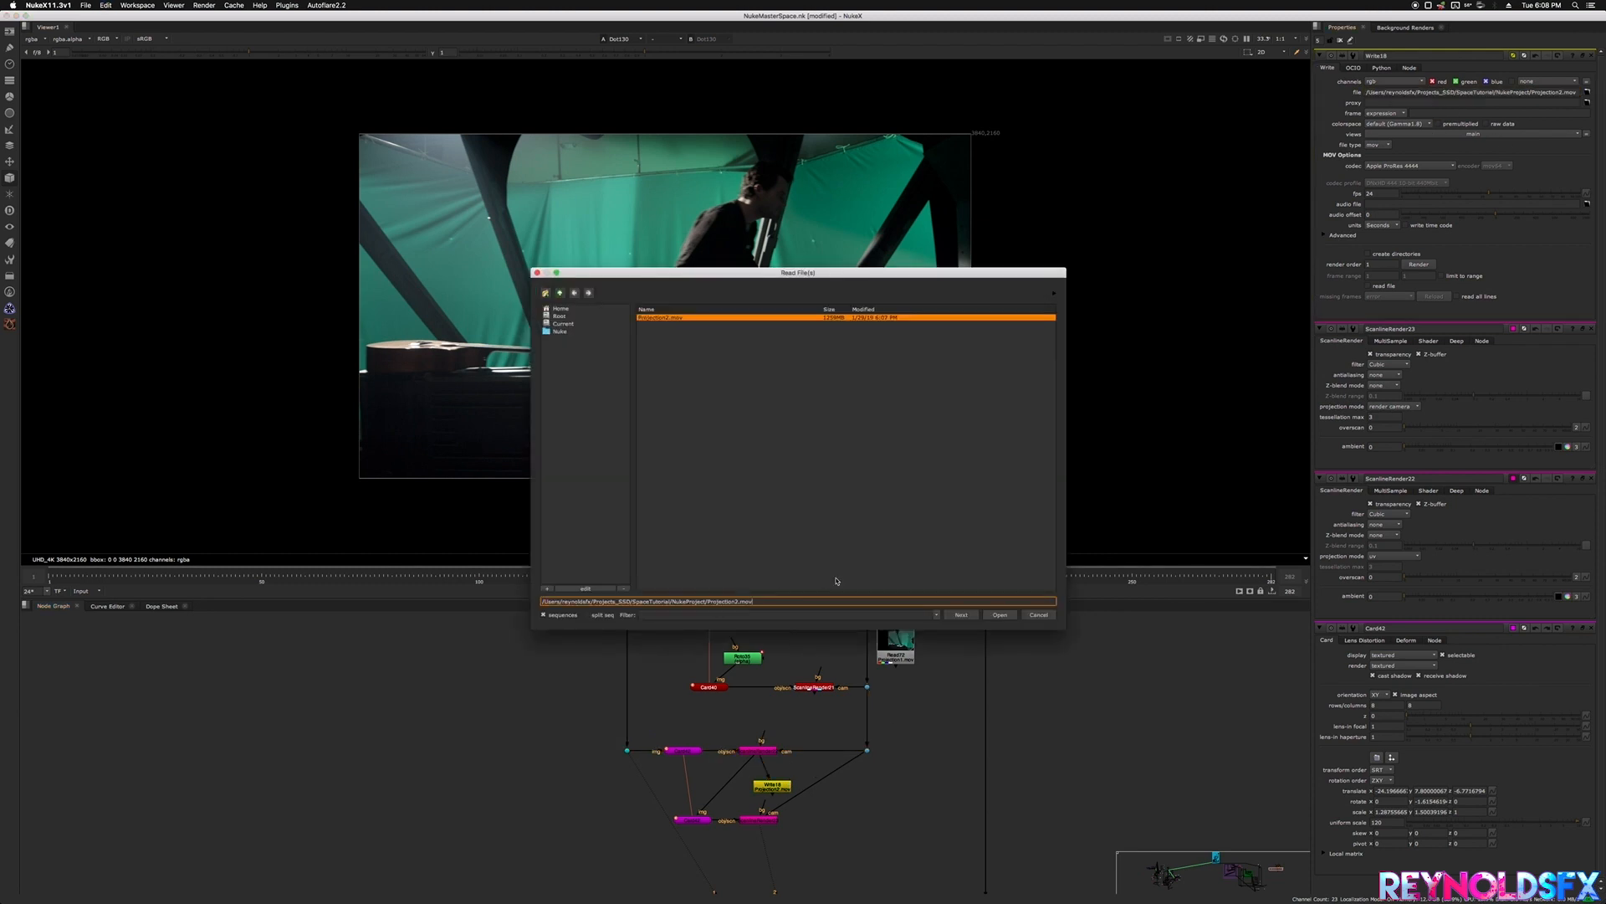
pyautogui.click(999, 615)
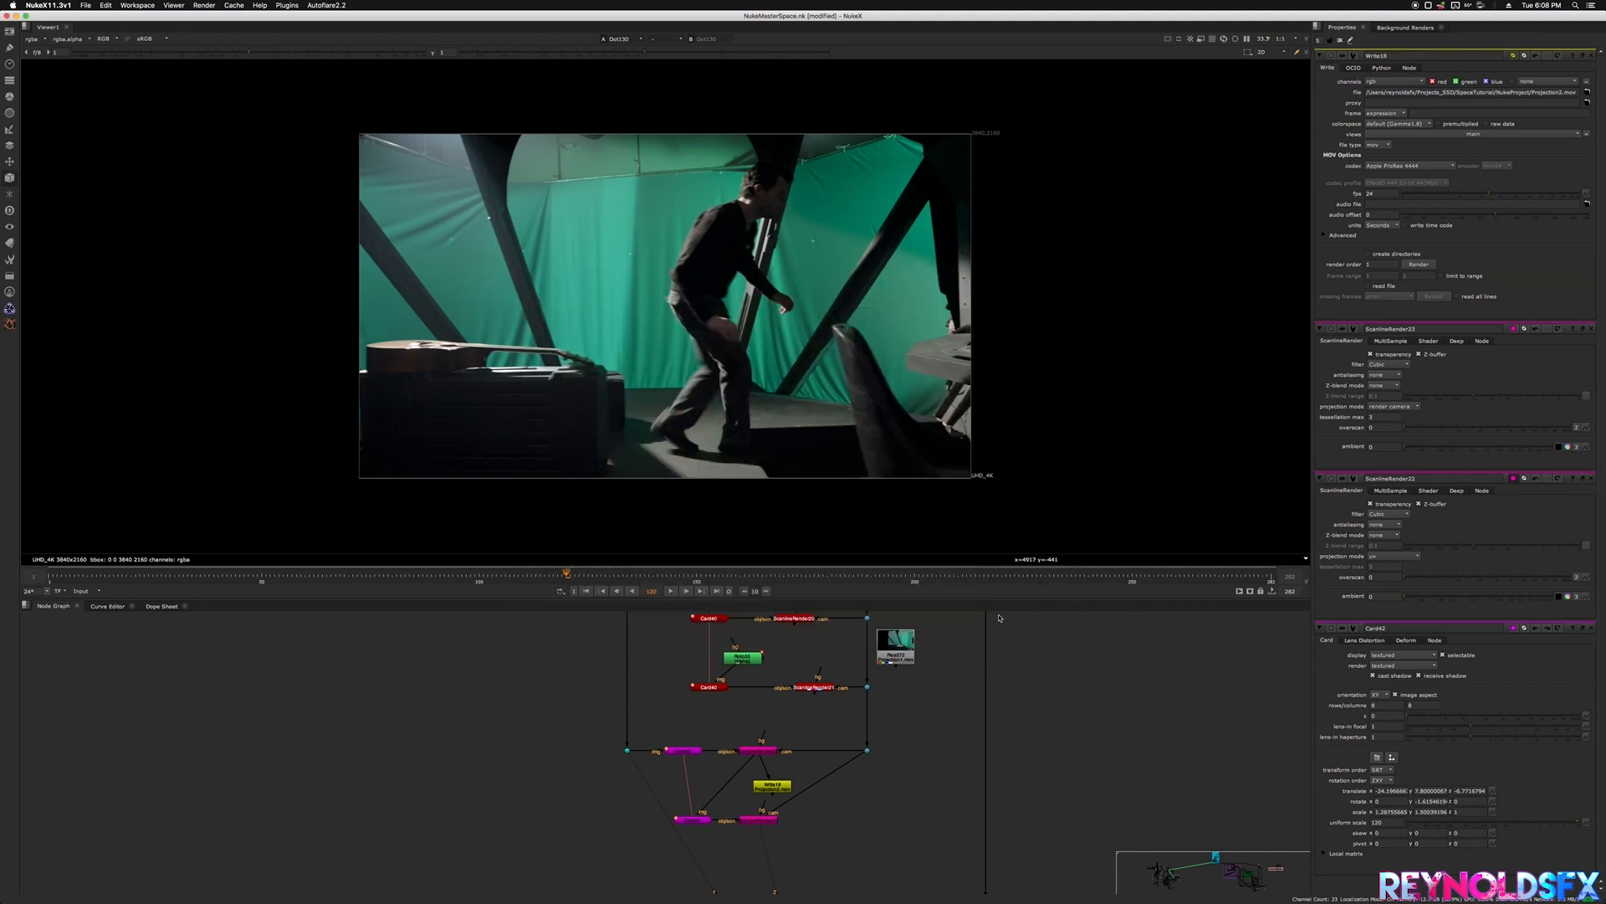
pyautogui.click(835, 797)
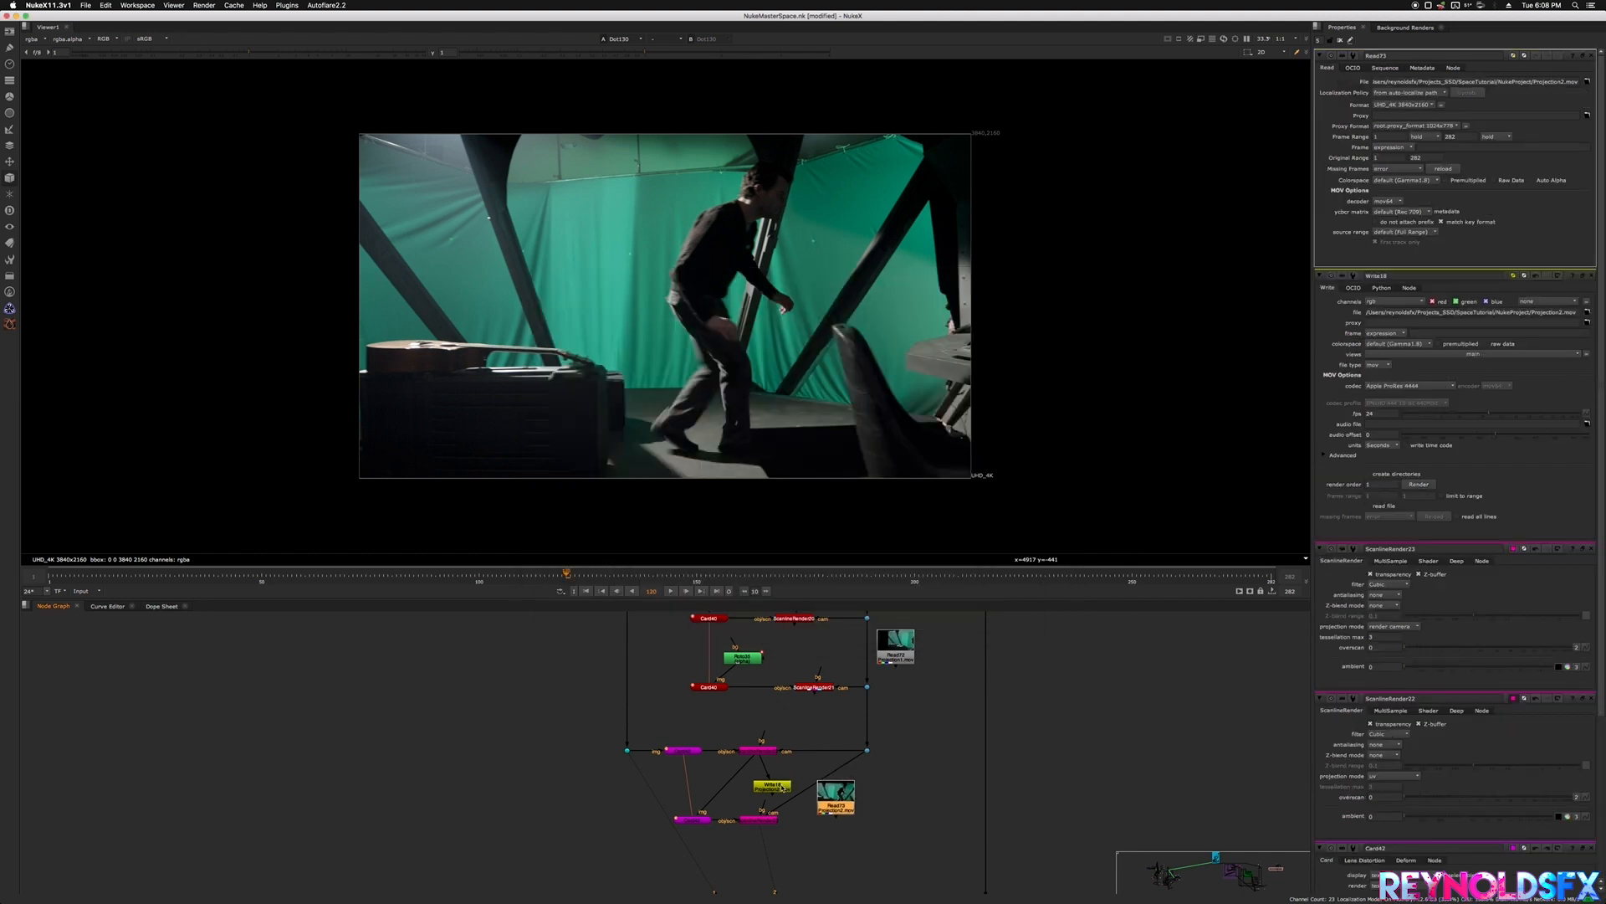
# - Move the Write and Projection2.mov Read nodes beside the magenta group, view the Read, and go to about frame 84
pyautogui.moveTo(768, 780); pyautogui.dragTo(538, 780)
pyautogui.moveTo(854, 799); pyautogui.dragTo(604, 801)
pyautogui.press('1')
pyautogui.click(511, 576)
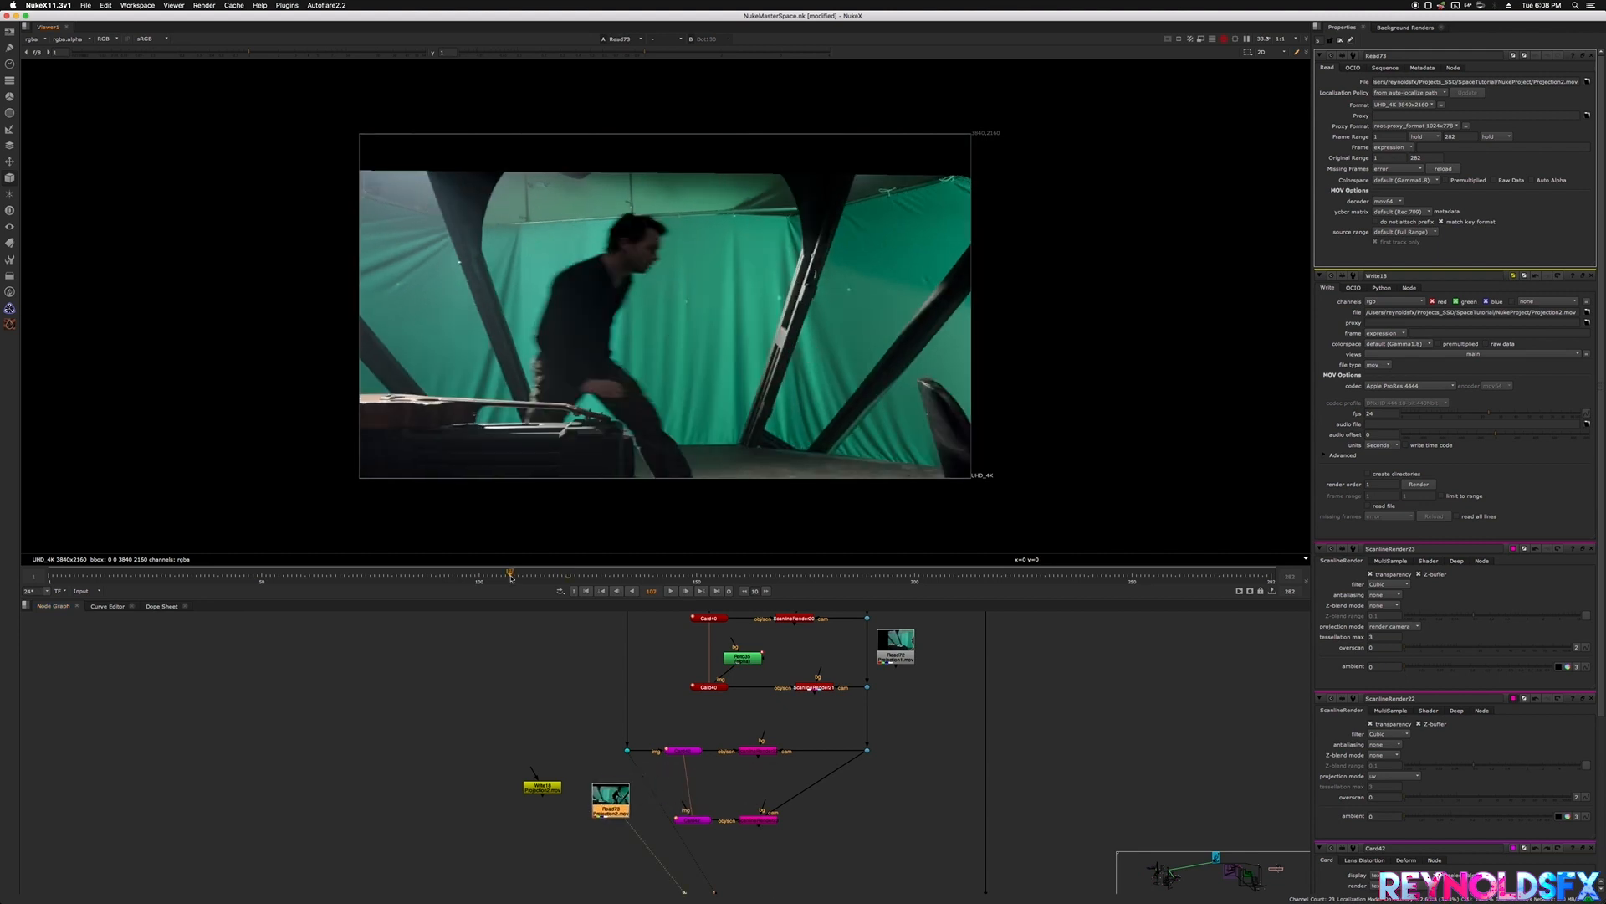
pyautogui.click(383, 572)
pyautogui.moveTo(553, 562); pyautogui.dragTo(505, 562)
# - Add a Roto node feeding the cloned magenta Card's img input and set its premultiply to alpha
pyautogui.hscroll(2, 703, 799)
pyautogui.click(734, 789)
pyautogui.press('o')
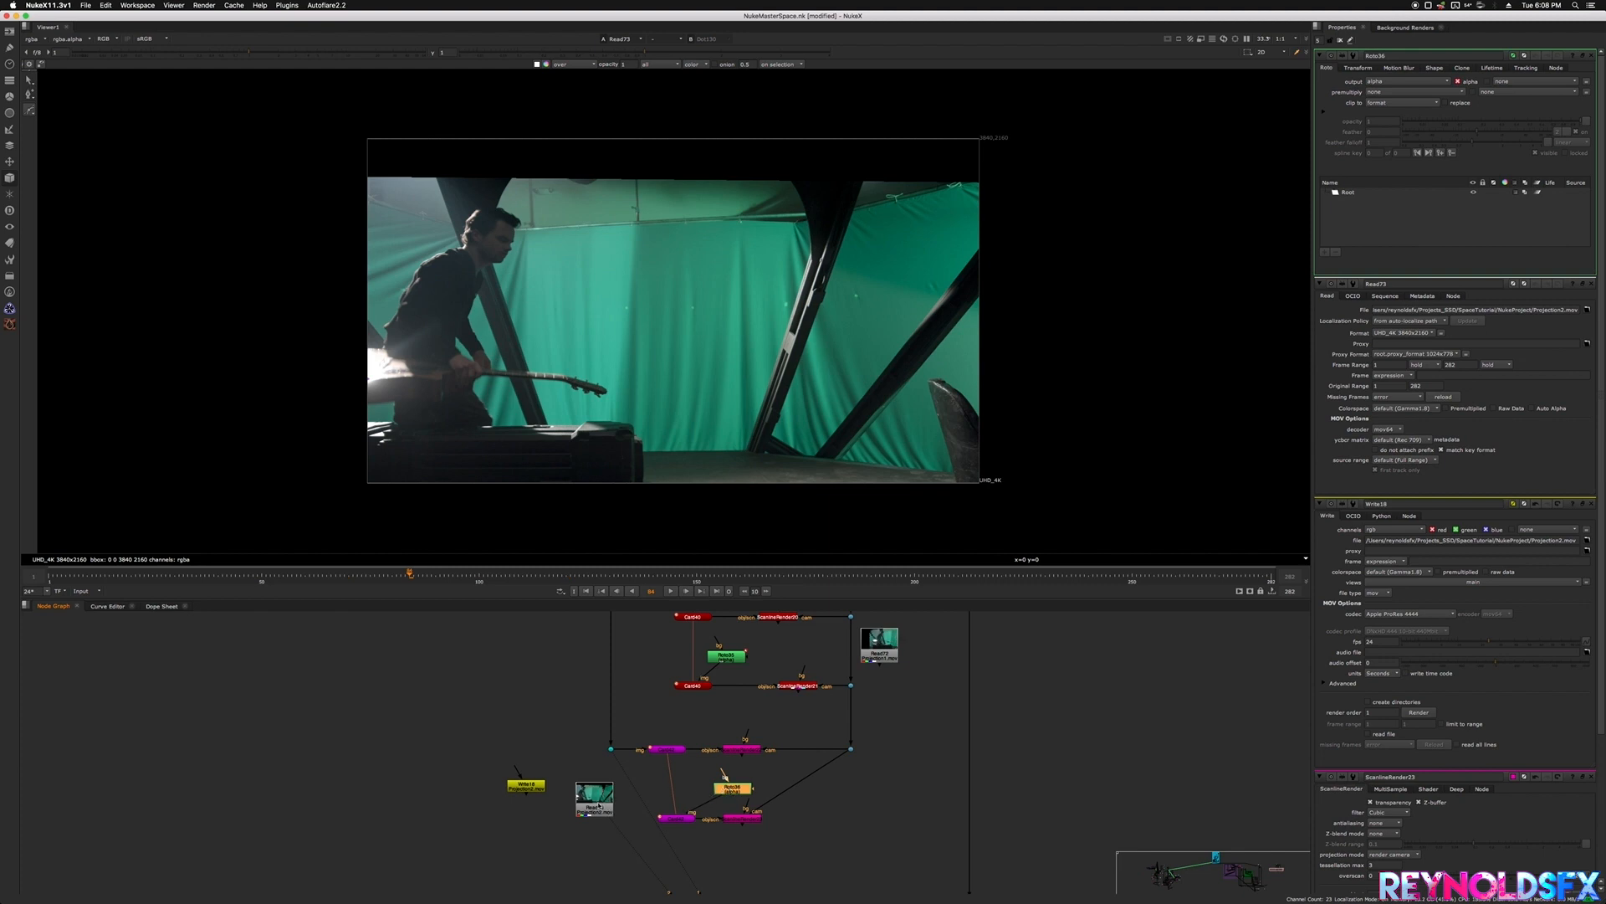
pyautogui.moveTo(735, 795); pyautogui.dragTo(712, 782)
pyautogui.click(1401, 92)
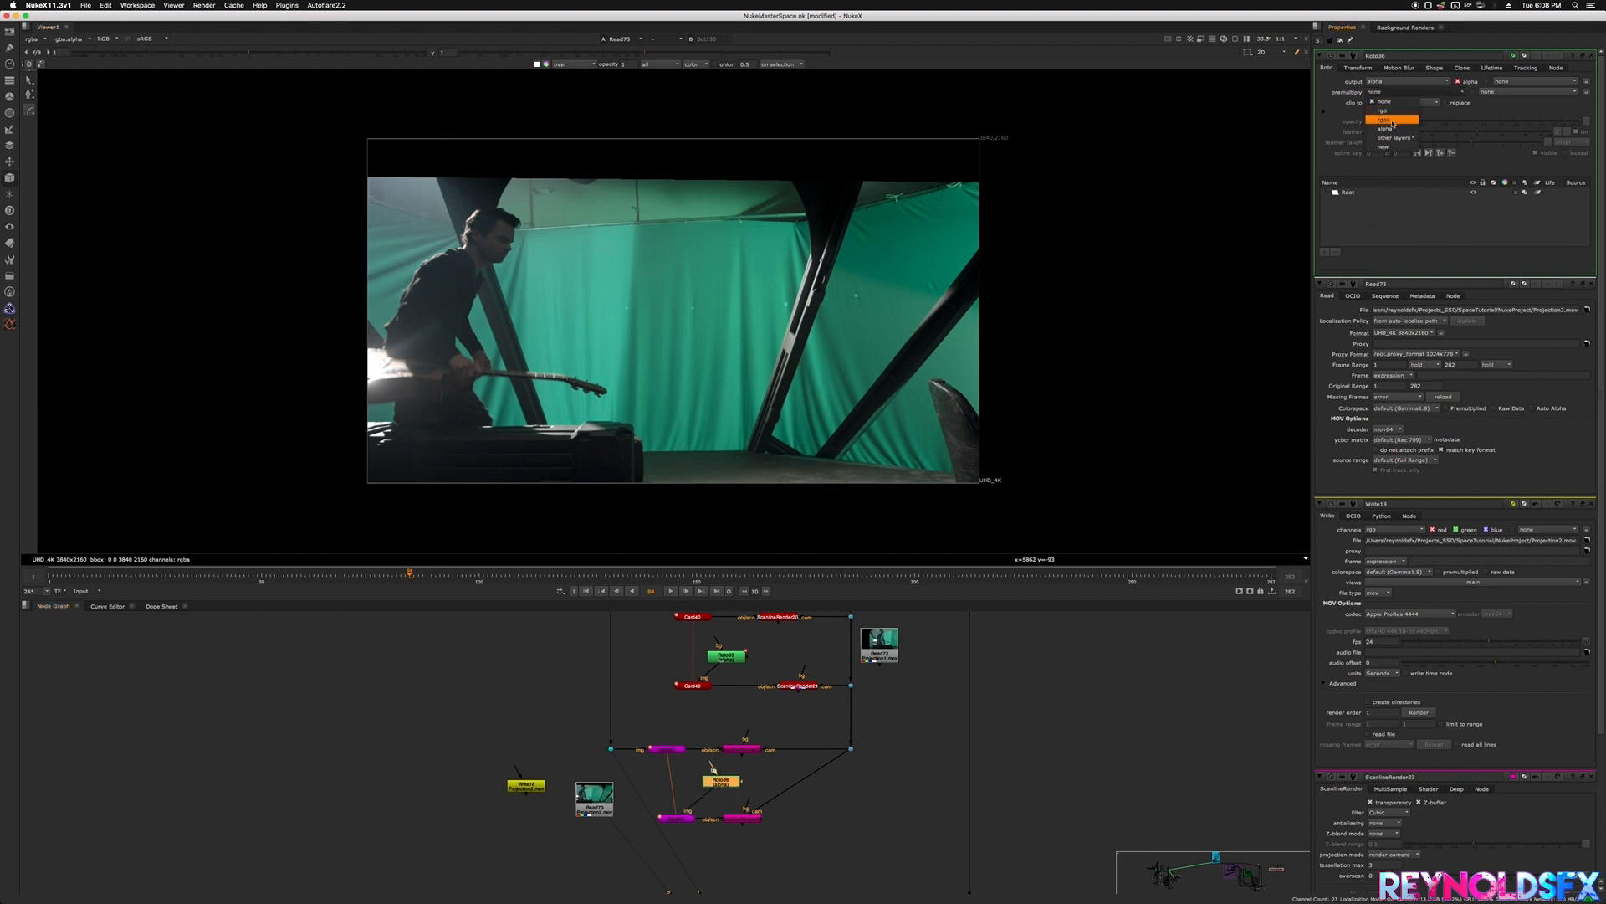
pyautogui.click(1393, 126)
# - Draw a closed Bezier over the upper green window, following the inner edge of the dark beam behind the actor
pyautogui.moveTo(522, 170); pyautogui.dragTo(505, 179)
pyautogui.scroll(10, 506, 178)
pyautogui.moveTo(463, 308); pyautogui.dragTo(451, 354)
pyautogui.moveTo(463, 384); pyautogui.dragTo(494, 263, button='middle')
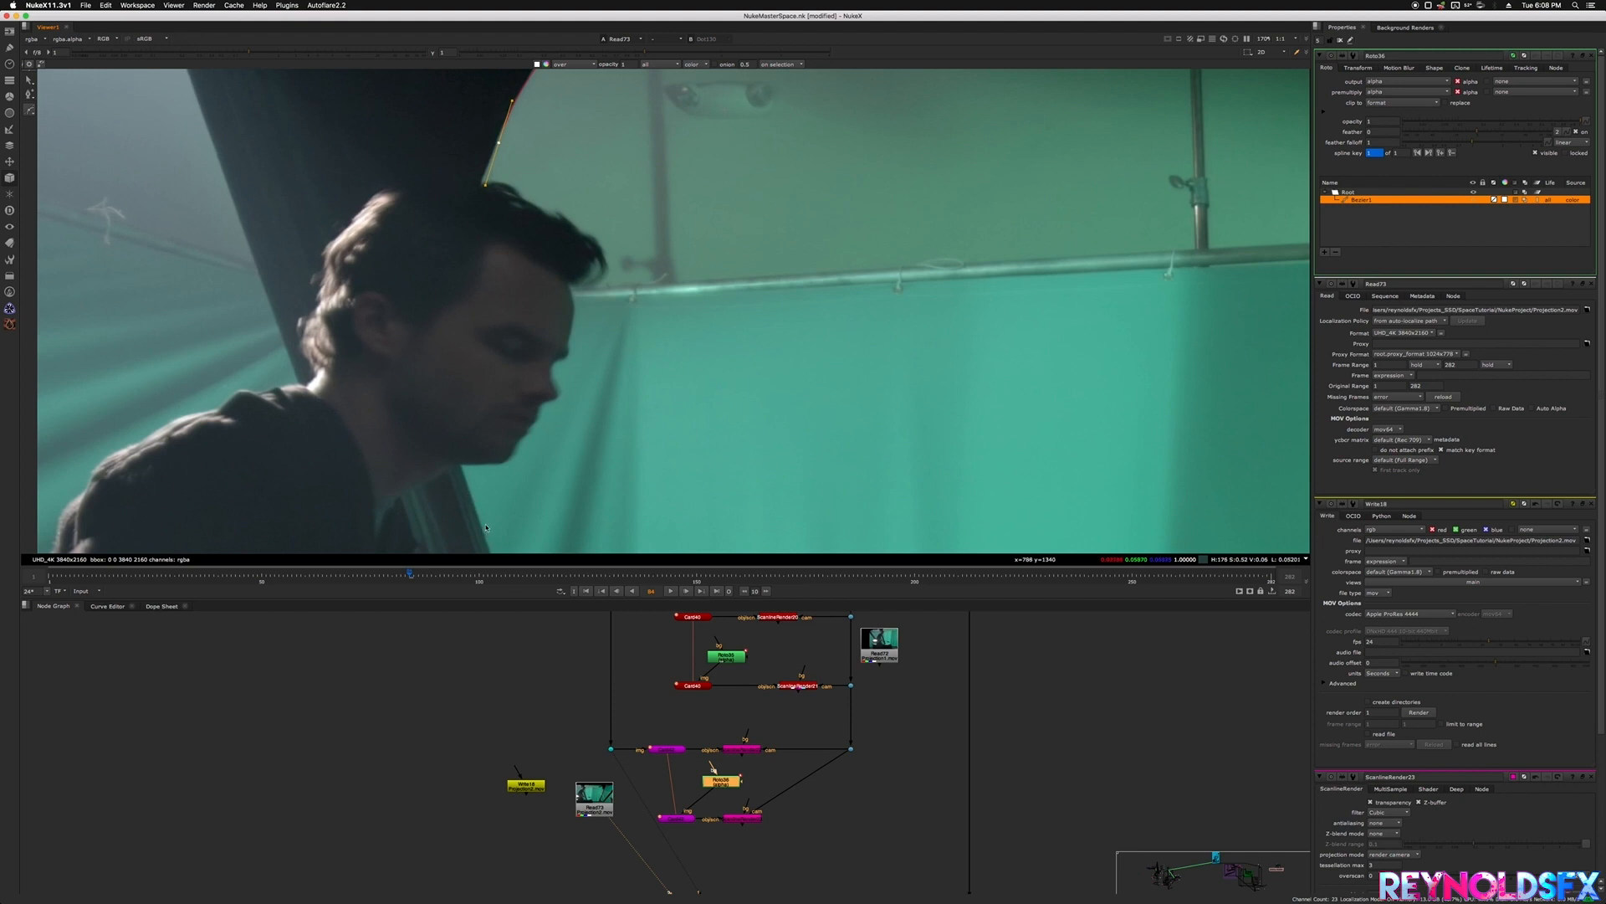
pyautogui.scroll(-5, 493, 519)
pyautogui.moveTo(486, 501); pyautogui.dragTo(606, 535)
pyautogui.scroll(-3, 616, 500)
pyautogui.moveTo(828, 183); pyautogui.dragTo(871, 214)
pyautogui.click(512, 172)
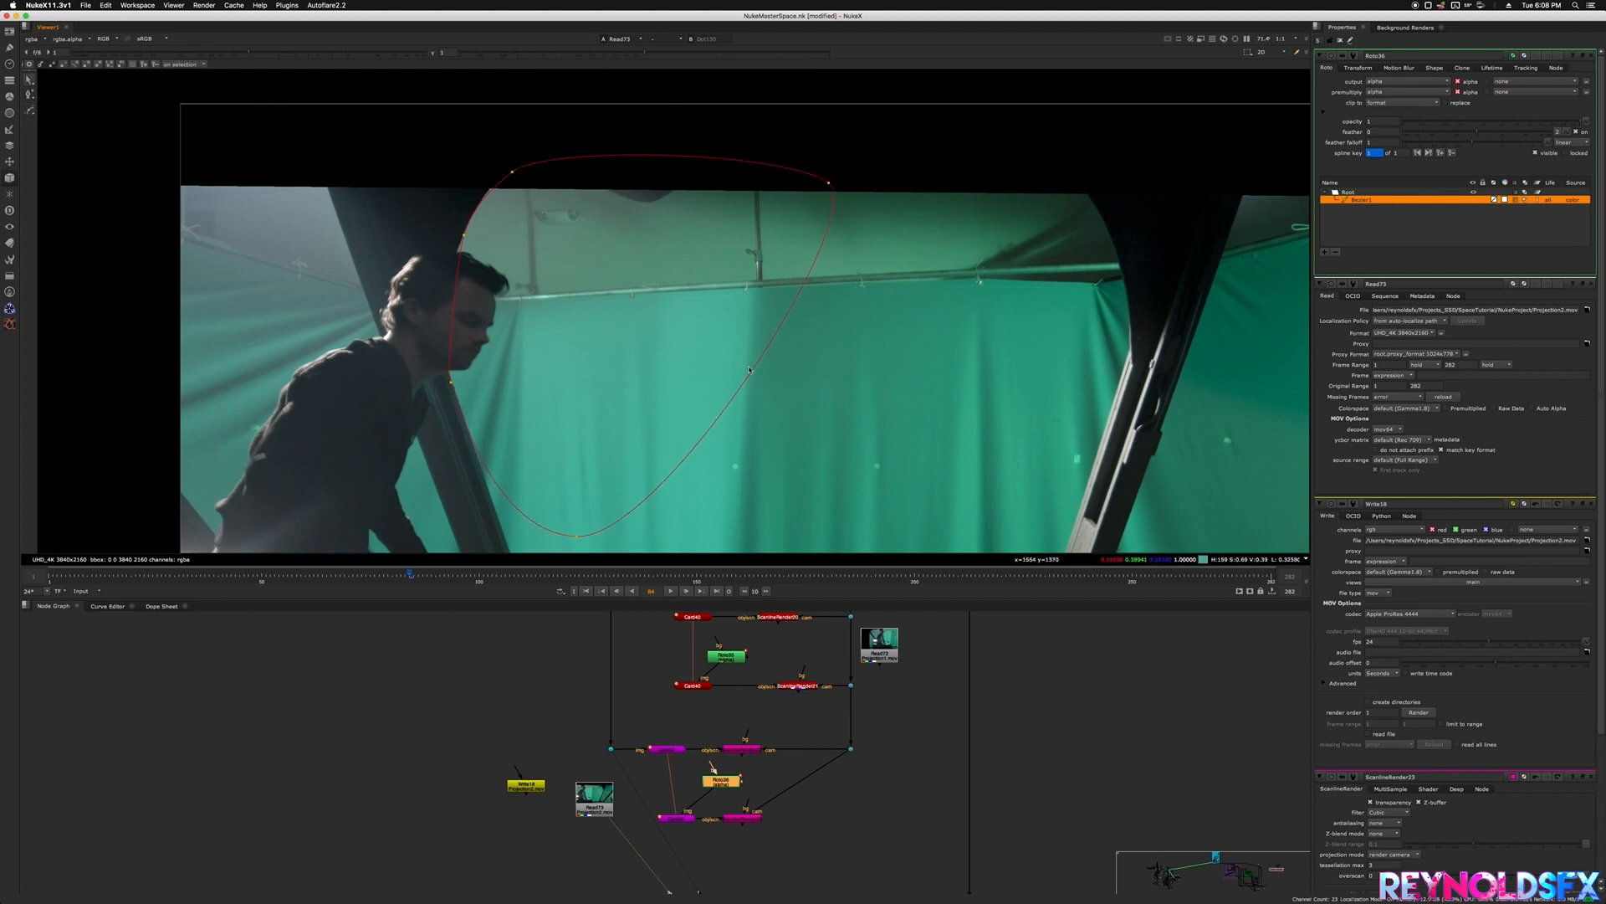
# - At frame 150, reshape the Bezier's beam-side and lower points to match the window edge
pyautogui.moveTo(753, 502); pyautogui.dragTo(768, 407, button='middle')
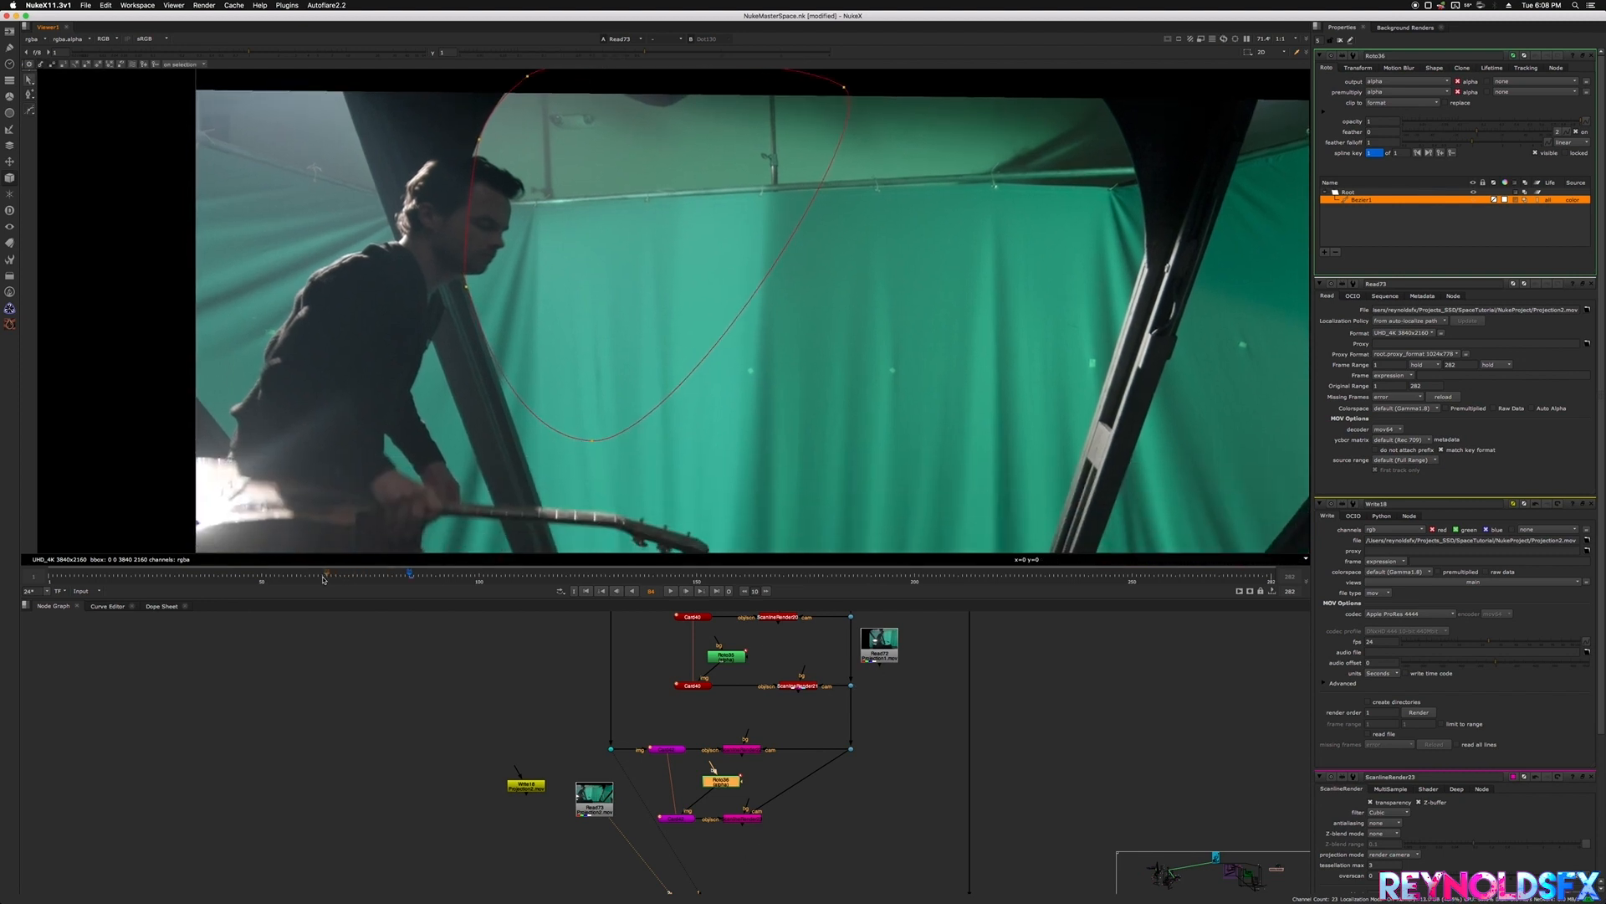
pyautogui.click(121, 572)
pyautogui.moveTo(121, 572); pyautogui.dragTo(697, 572)
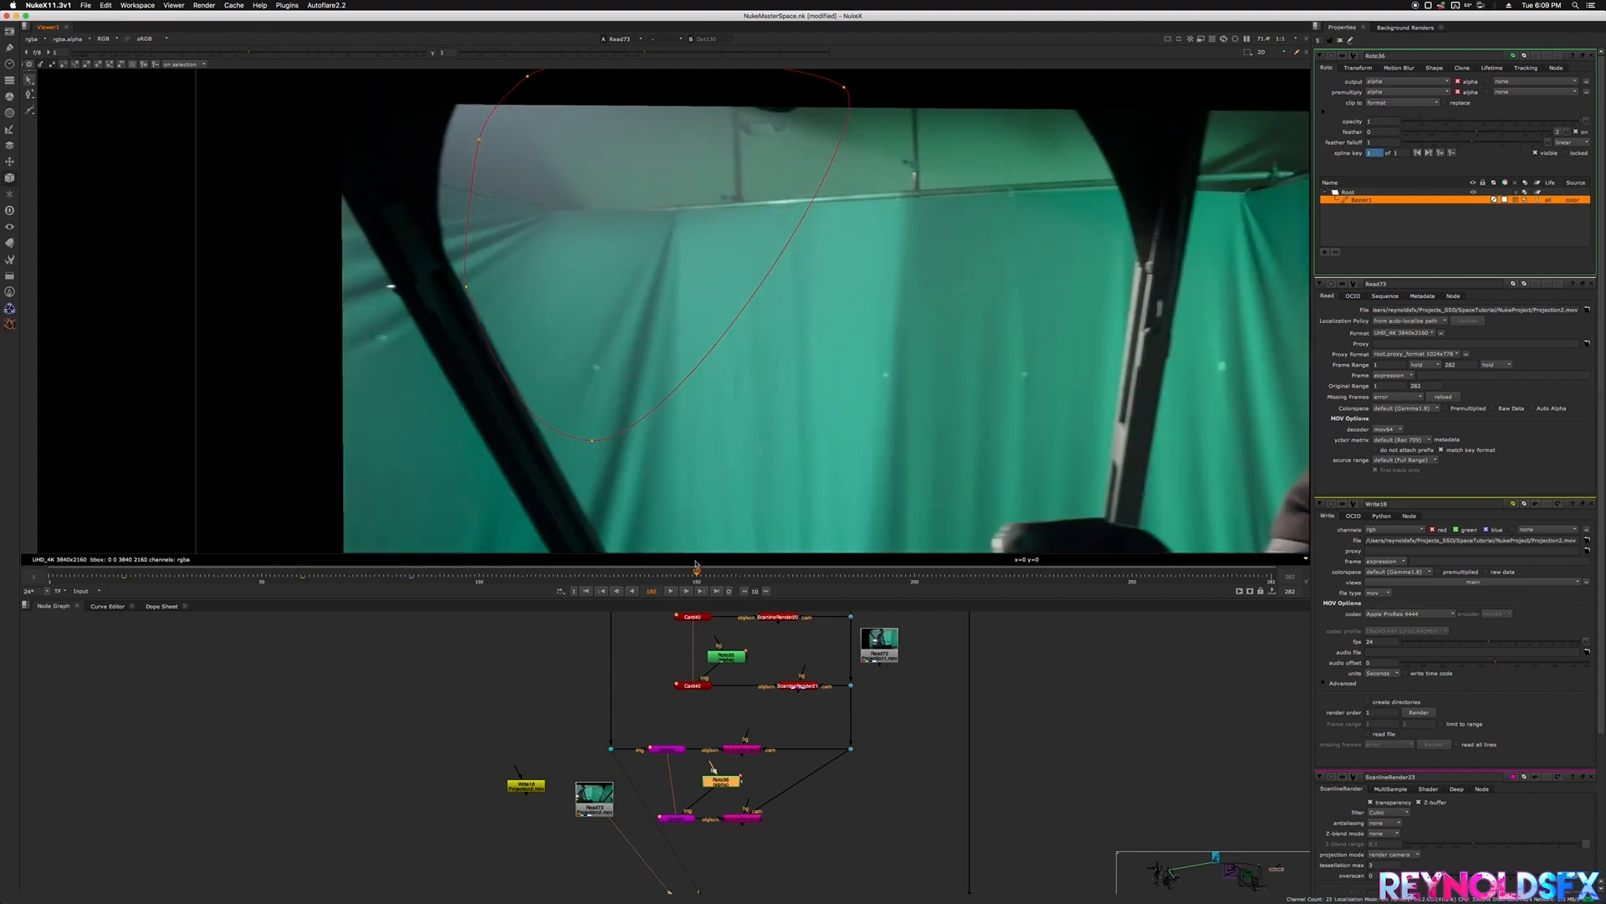
pyautogui.moveTo(479, 140); pyautogui.dragTo(447, 141)
pyautogui.moveTo(517, 74); pyautogui.dragTo(558, 193, button='middle')
pyautogui.moveTo(571, 195); pyautogui.dragTo(526, 191)
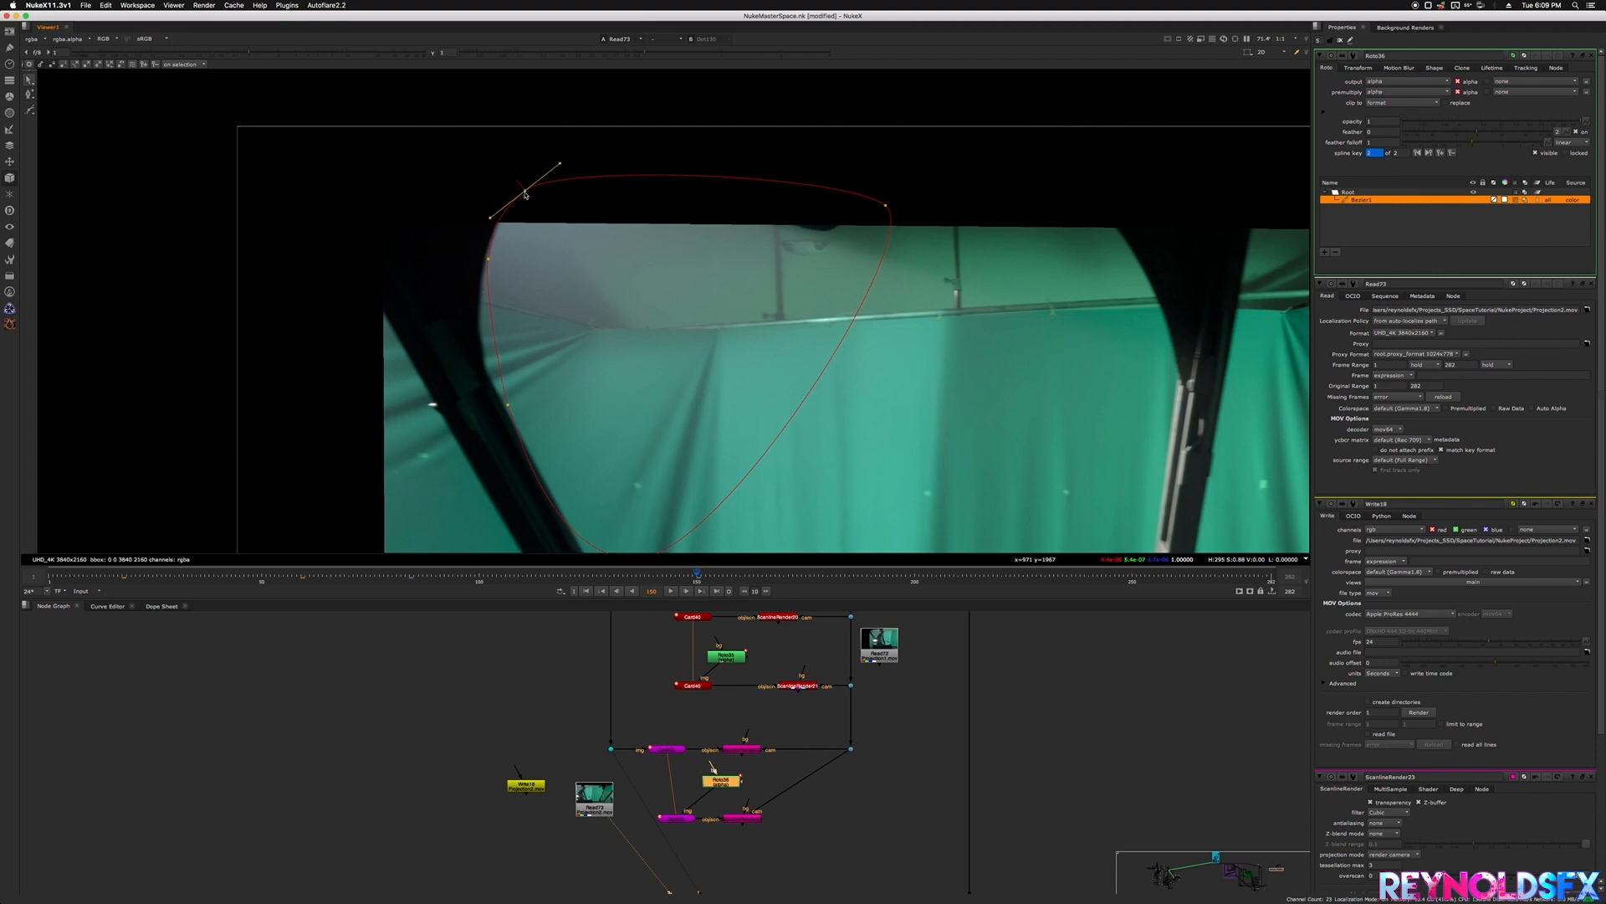
pyautogui.moveTo(508, 408); pyautogui.dragTo(492, 378)
pyautogui.moveTo(617, 524); pyautogui.dragTo(628, 412, button='middle')
pyautogui.moveTo(646, 448); pyautogui.dragTo(659, 439)
# - At about frame 116, adjust the Bezier's upper beam-side points to follow the window's curved corner
pyautogui.click(549, 575)
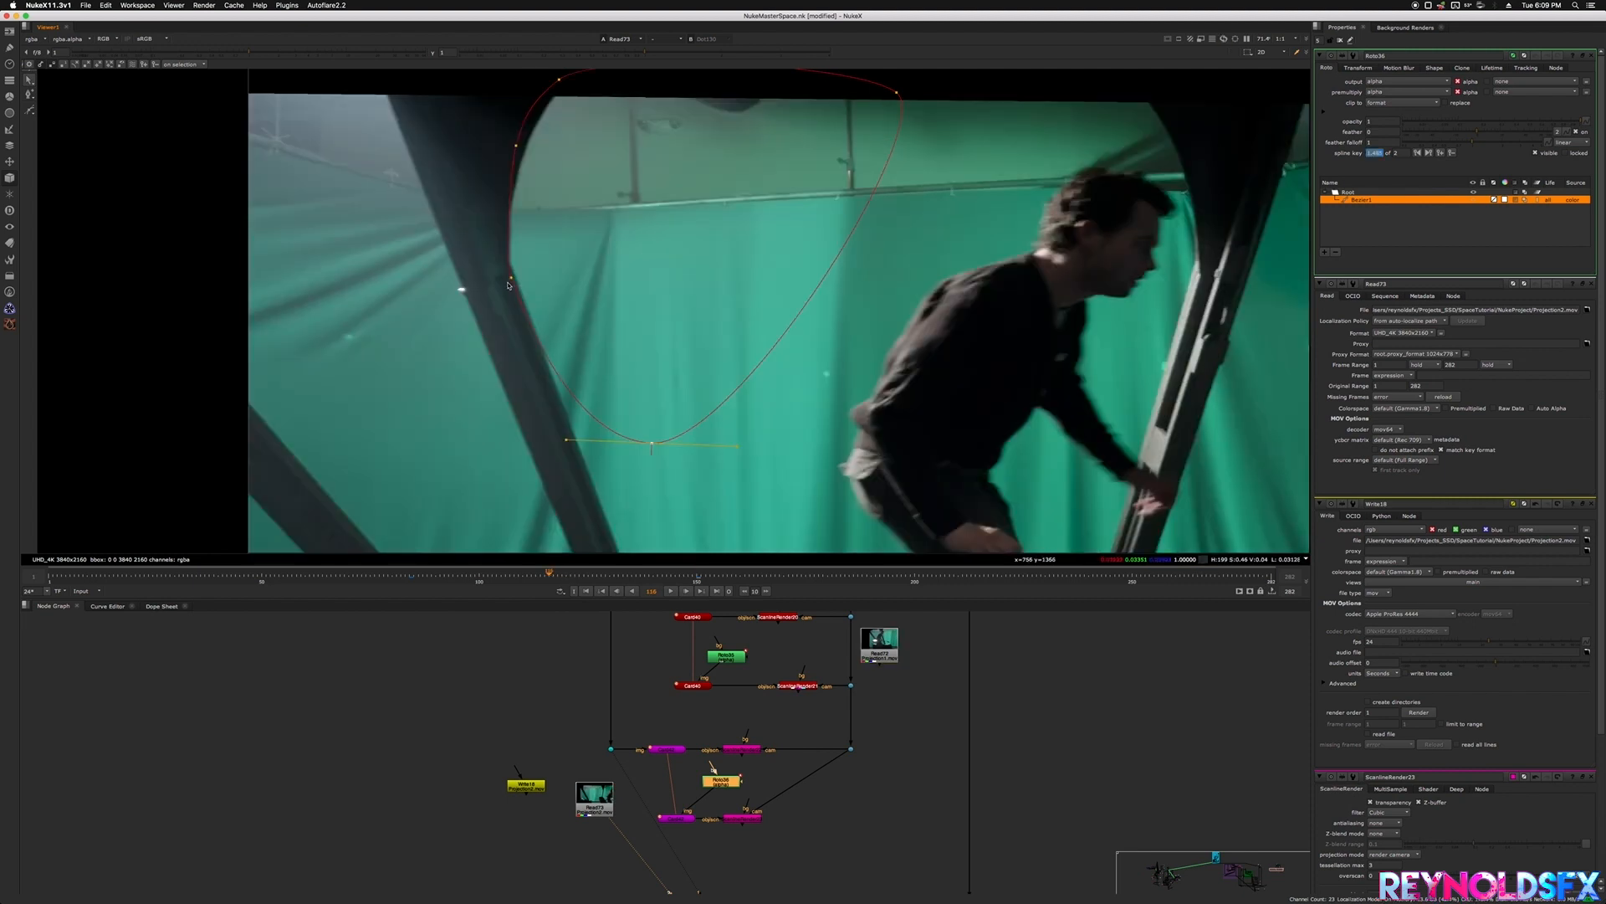
pyautogui.moveTo(516, 145); pyautogui.dragTo(530, 132)
pyautogui.moveTo(592, 122); pyautogui.dragTo(605, 159, button='middle')
pyautogui.moveTo(543, 172); pyautogui.dragTo(583, 124)
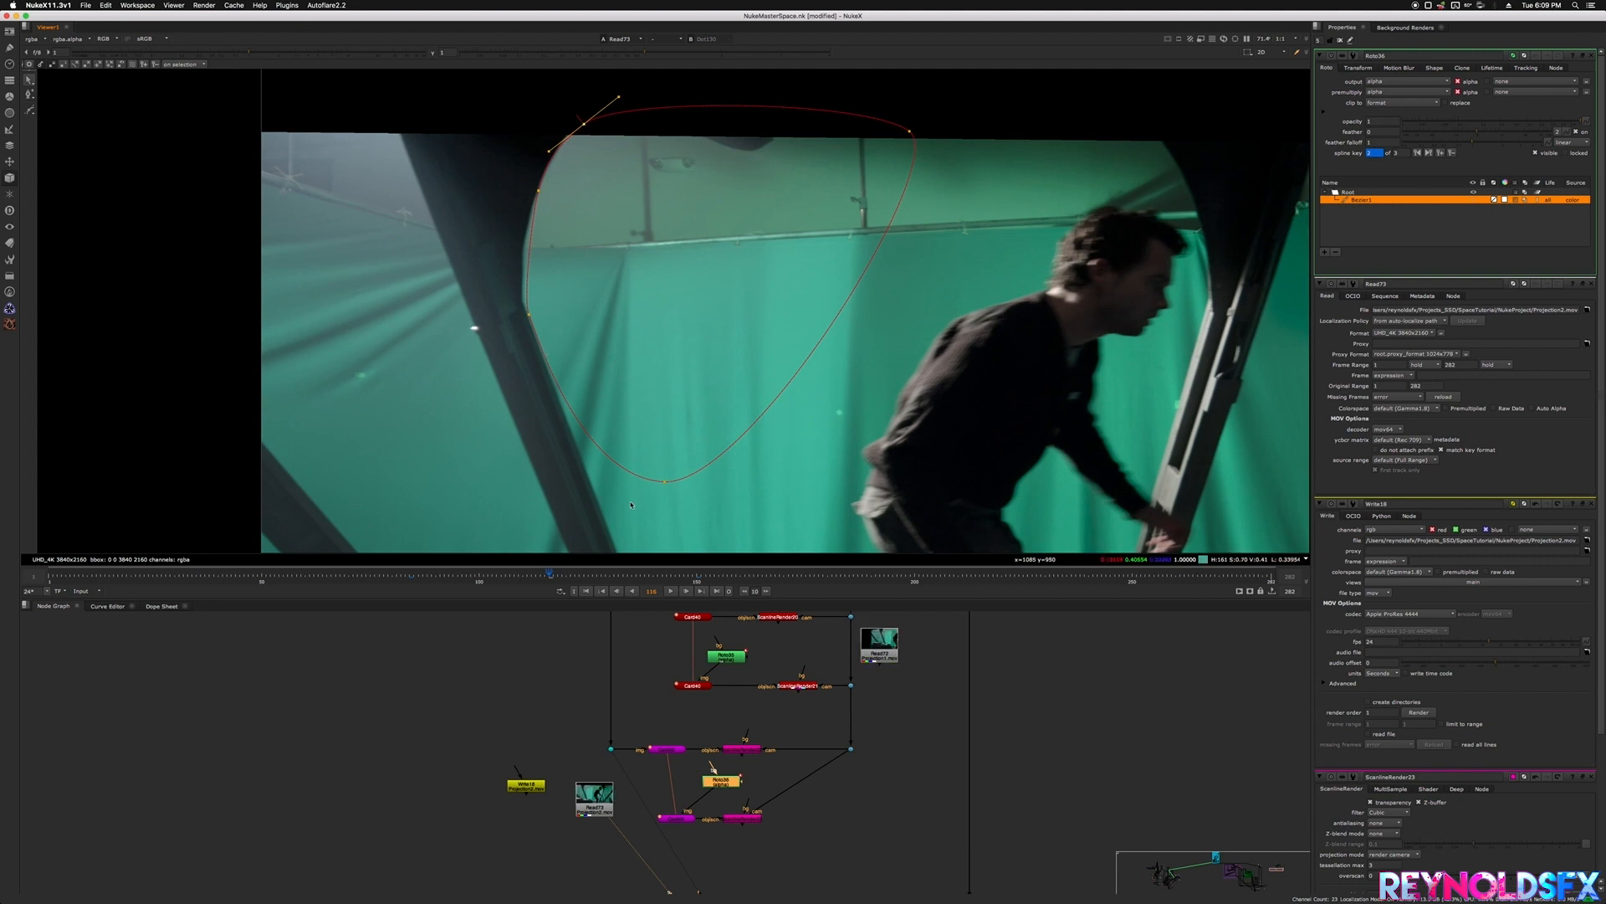
# - At about frame 98, fine-tune the Bezier's beam-side points and scrub the timeline to check the fit
pyautogui.click(471, 575)
pyautogui.moveTo(532, 325); pyautogui.dragTo(527, 323)
pyautogui.moveTo(543, 188); pyautogui.dragTo(541, 192)
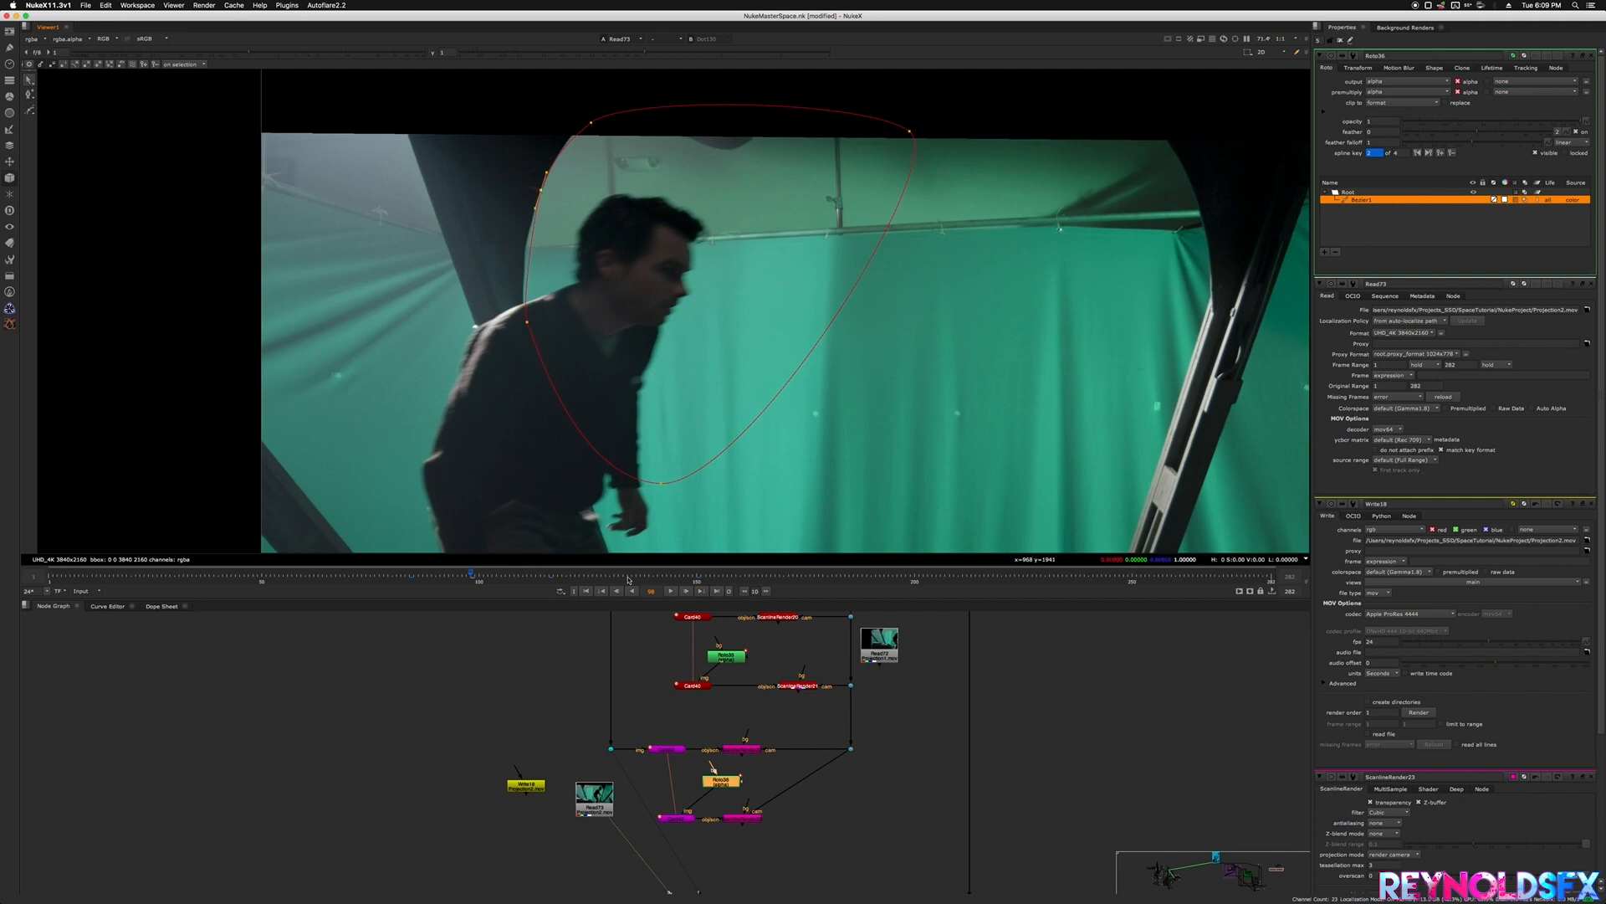
pyautogui.moveTo(629, 579); pyautogui.dragTo(562, 595)
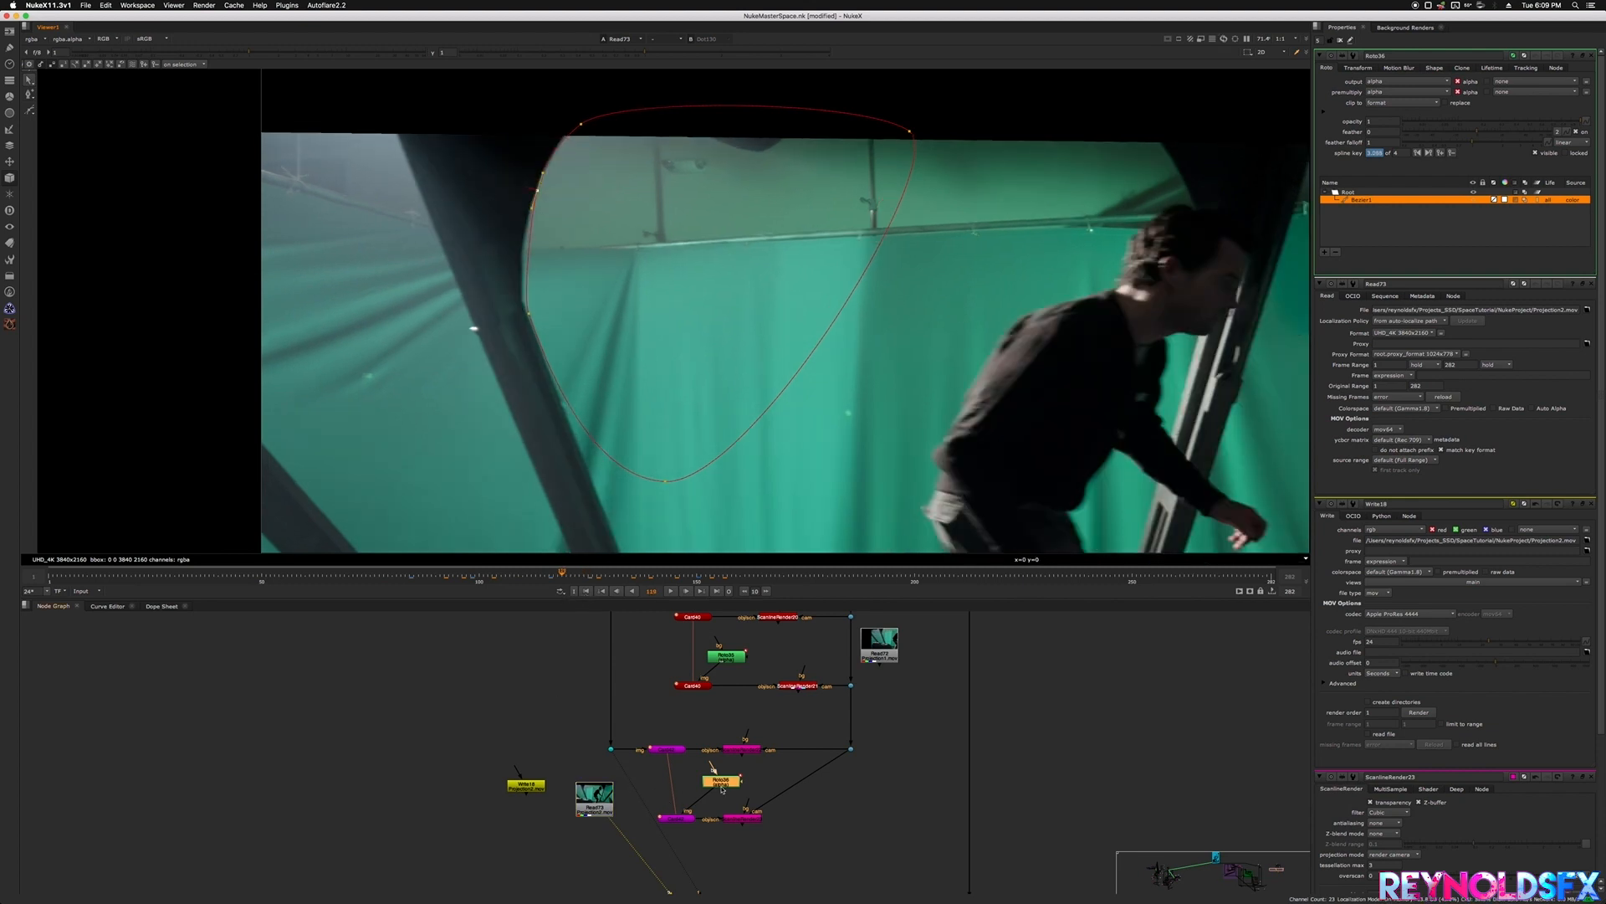
# - Examine the node graph from the magenta reprojection group to the composite nodes below and the lower red ScanlineRender above
pyautogui.moveTo(859, 812); pyautogui.dragTo(797, 800, button='middle')
pyautogui.moveTo(790, 664); pyautogui.dragTo(788, 558, button='middle')
pyautogui.scroll(-3, 766, 736)
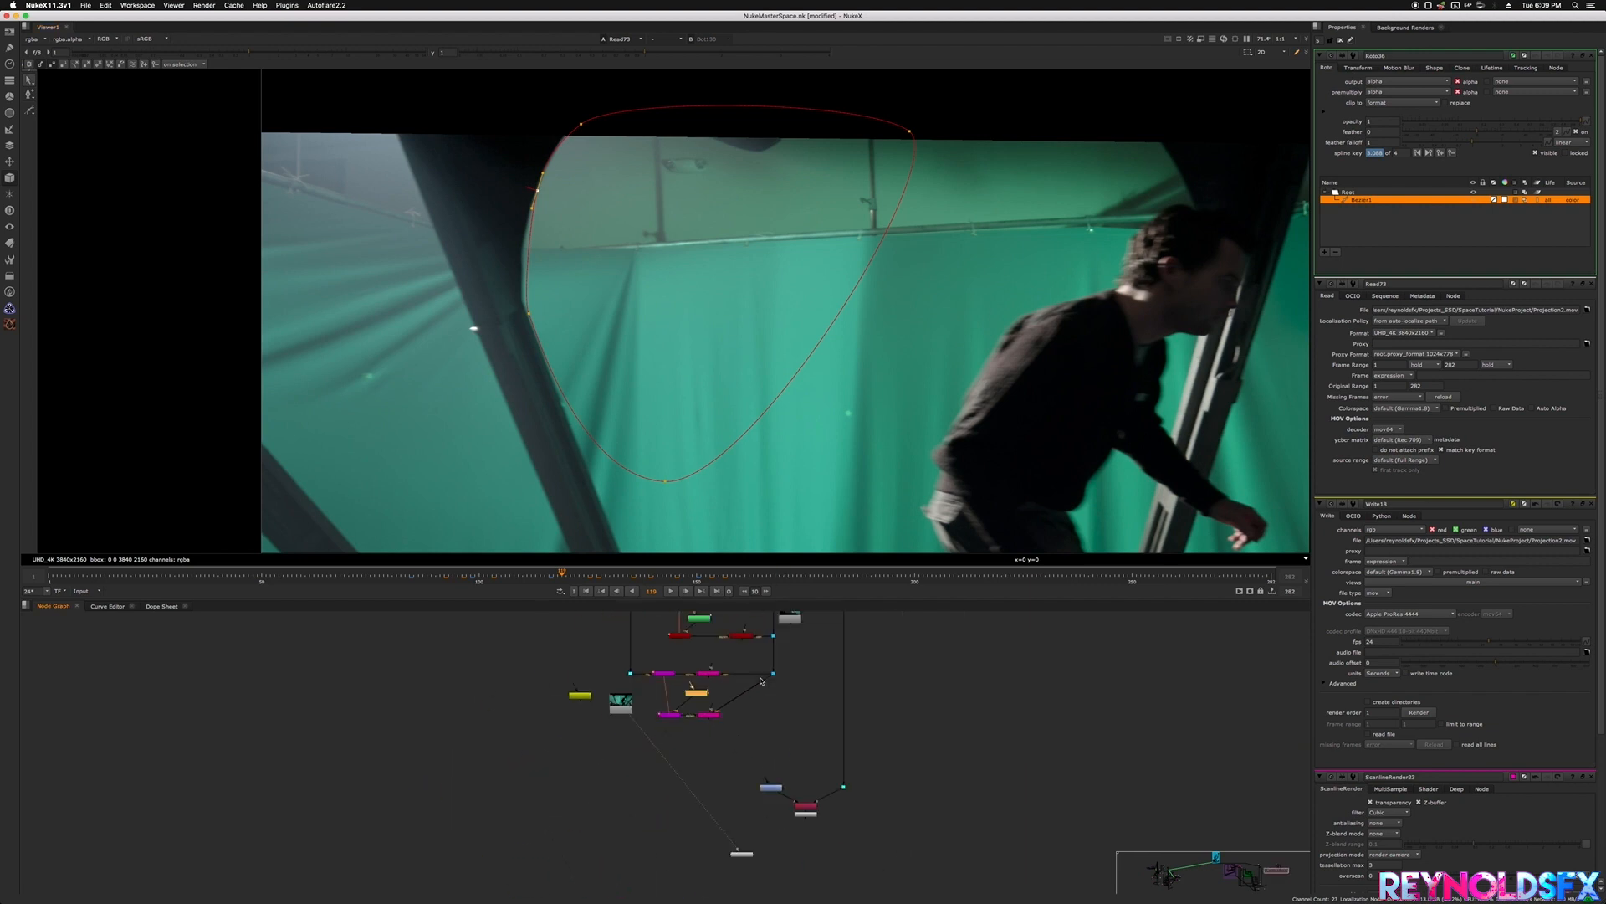
pyautogui.scroll(3, 759, 721)
pyautogui.moveTo(795, 776)
pyautogui.mouseDown(button='middle')
pyautogui.moveTo(783, 732)
pyautogui.moveTo(788, 800)
pyautogui.mouseUp(button='middle')
pyautogui.click(779, 824)
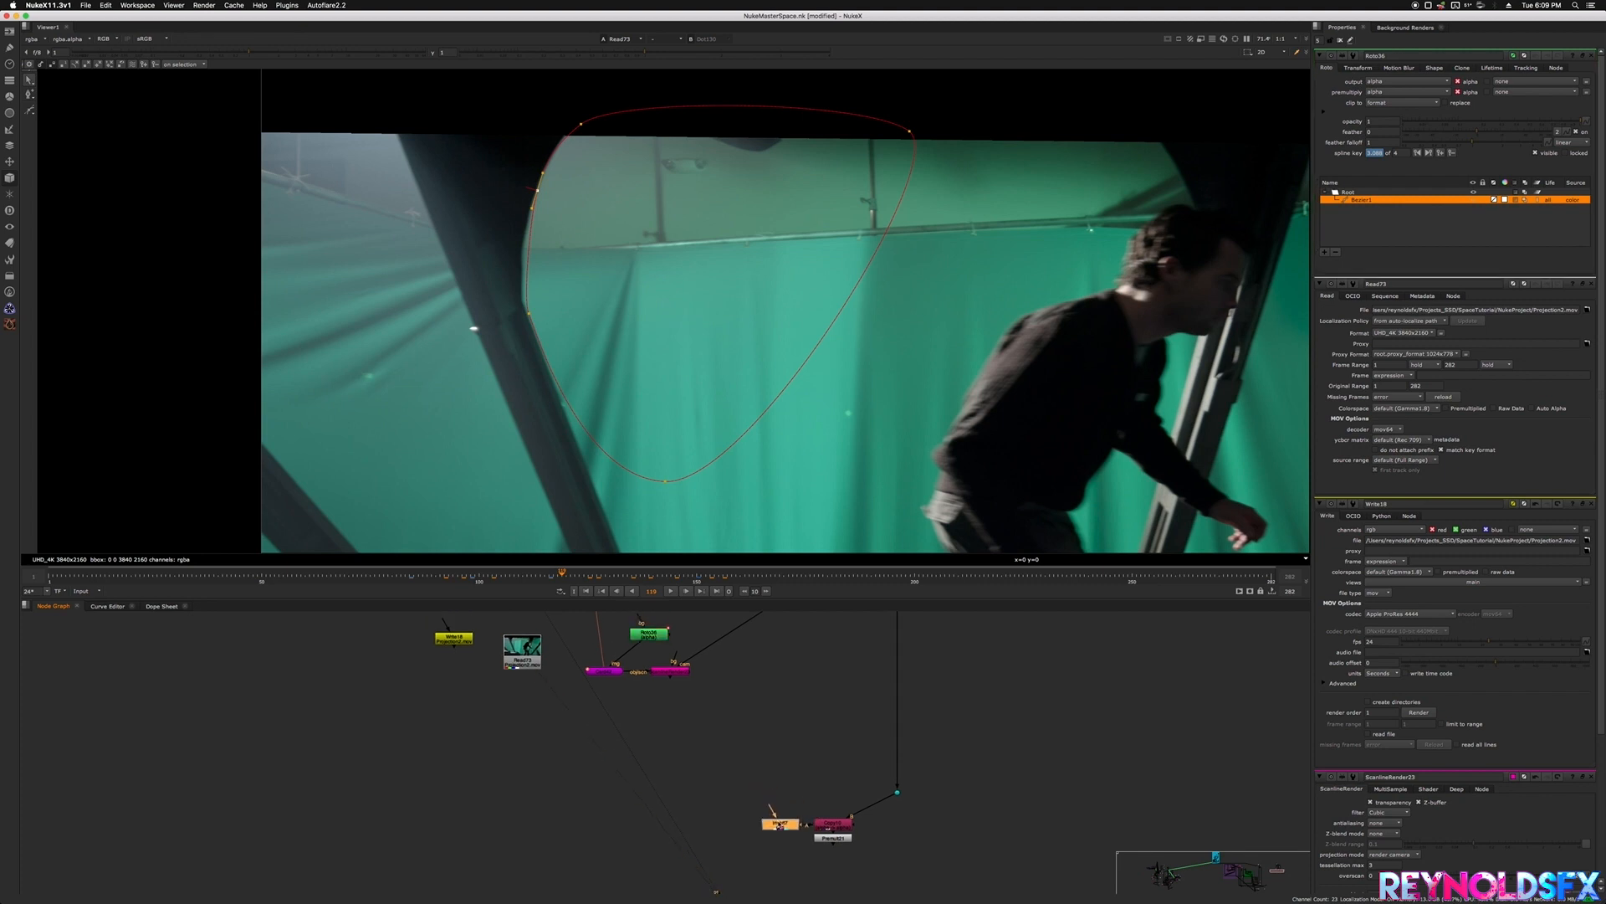
pyautogui.click(826, 829)
pyautogui.moveTo(659, 742); pyautogui.dragTo(680, 808, button='middle')
pyautogui.scroll(-3, 705, 768)
pyautogui.scroll(3, 735, 776)
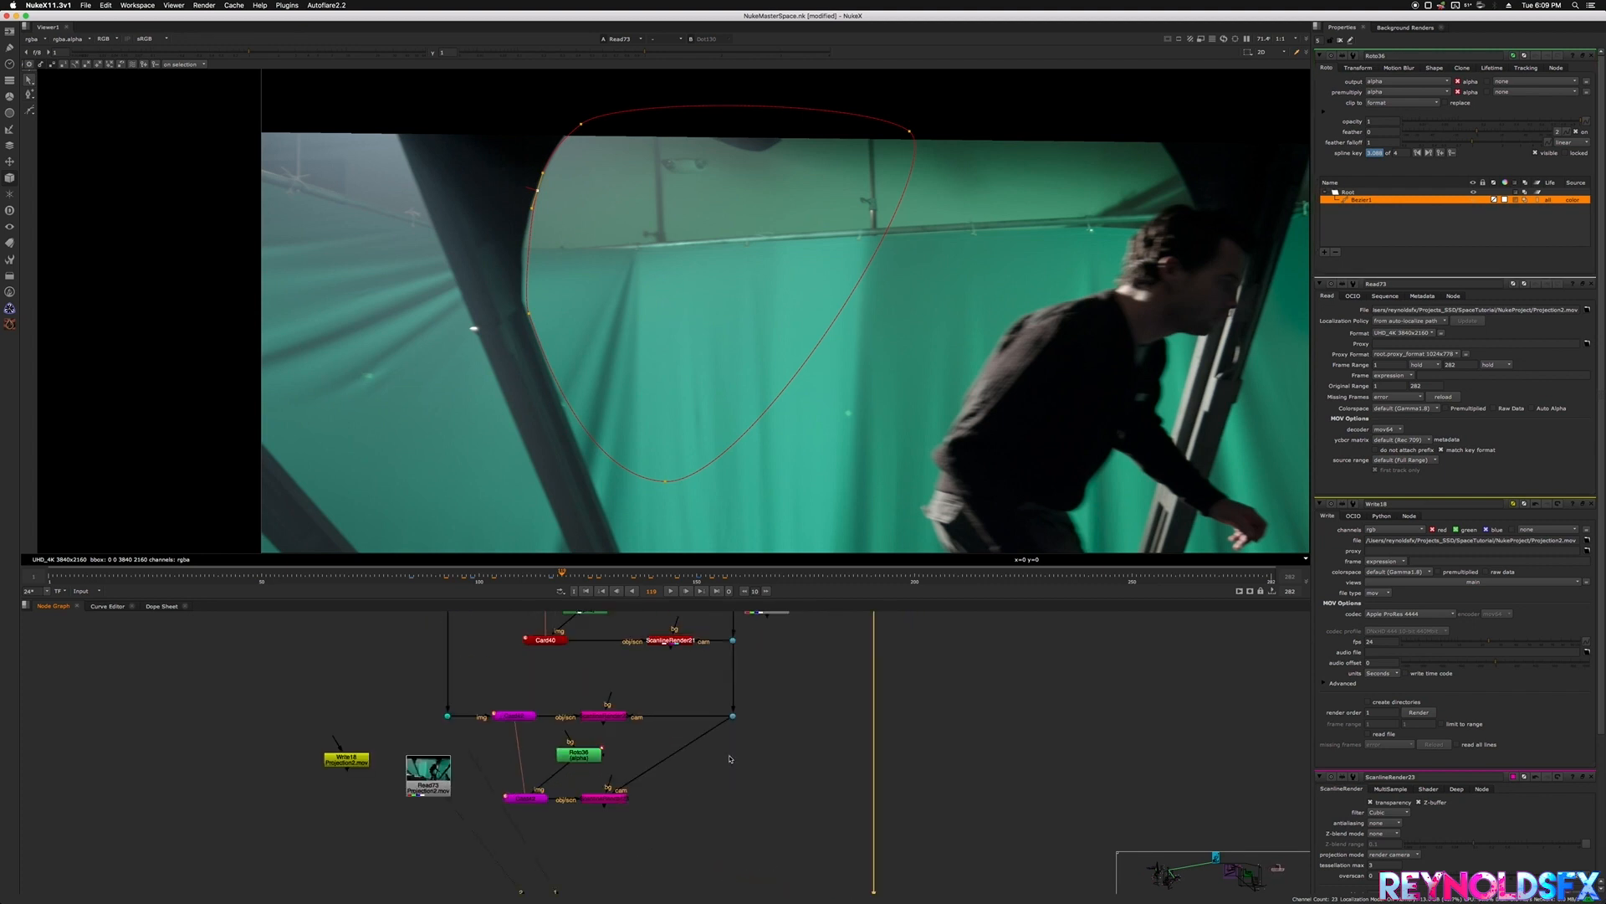
pyautogui.moveTo(750, 698); pyautogui.dragTo(745, 745, button='middle')
pyautogui.click(665, 691)
pyautogui.click(684, 866)
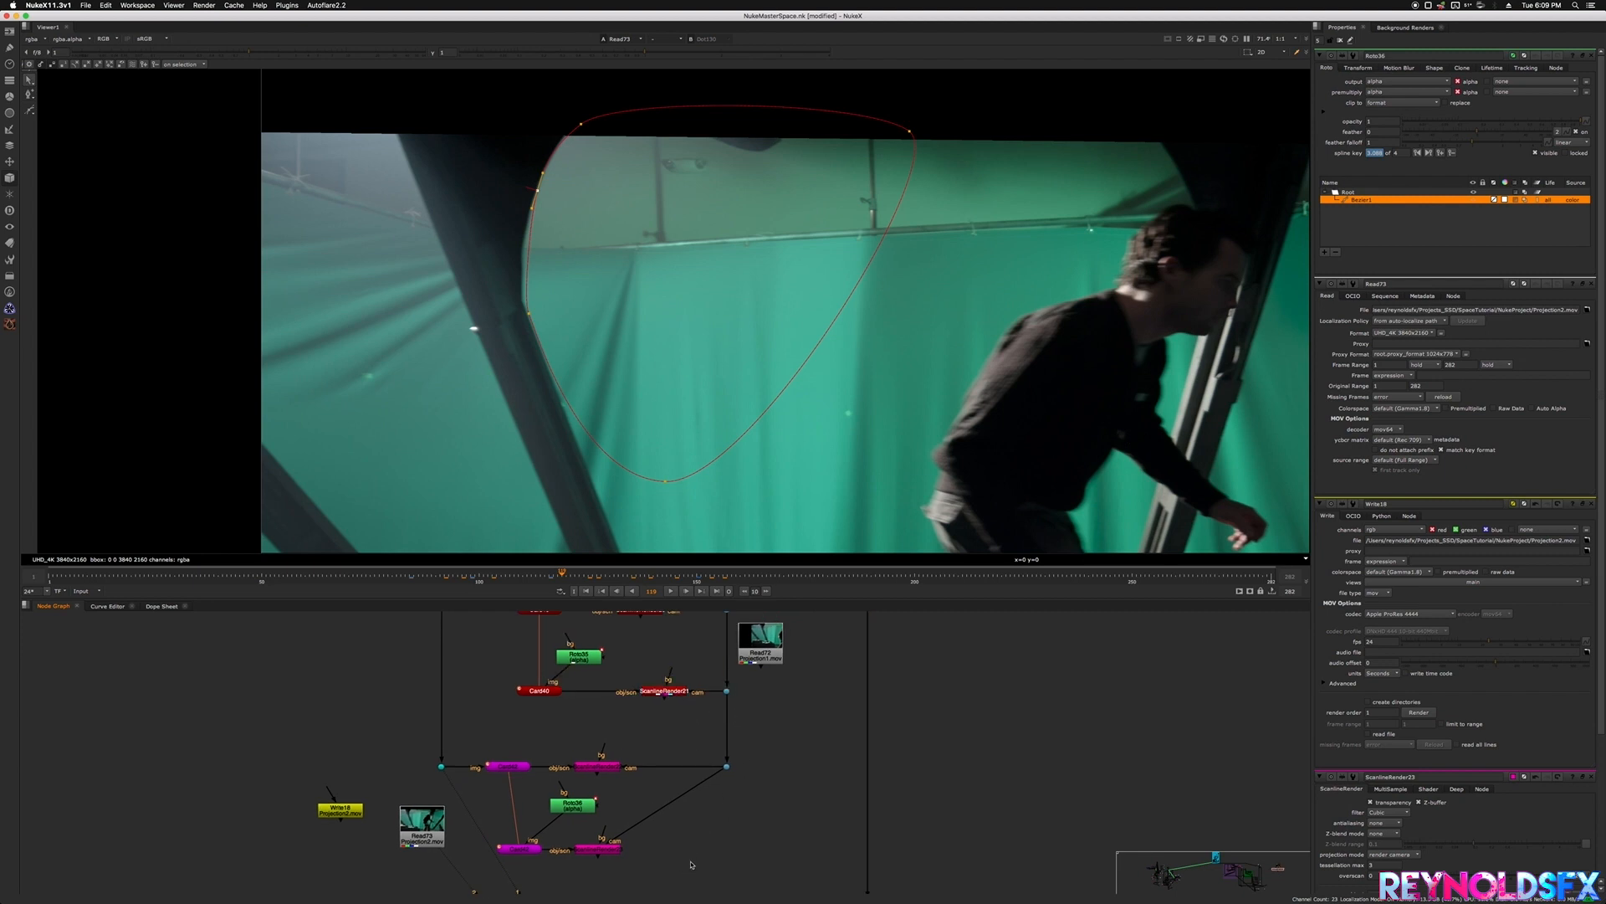
# - Create a Merge node, connect its A input to the lower magenta ScanlineRender, and view that render's full frame
pyautogui.press('m')
pyautogui.moveTo(669, 845); pyautogui.dragTo(599, 848)
pyautogui.click(599, 848)
pyautogui.press('1')
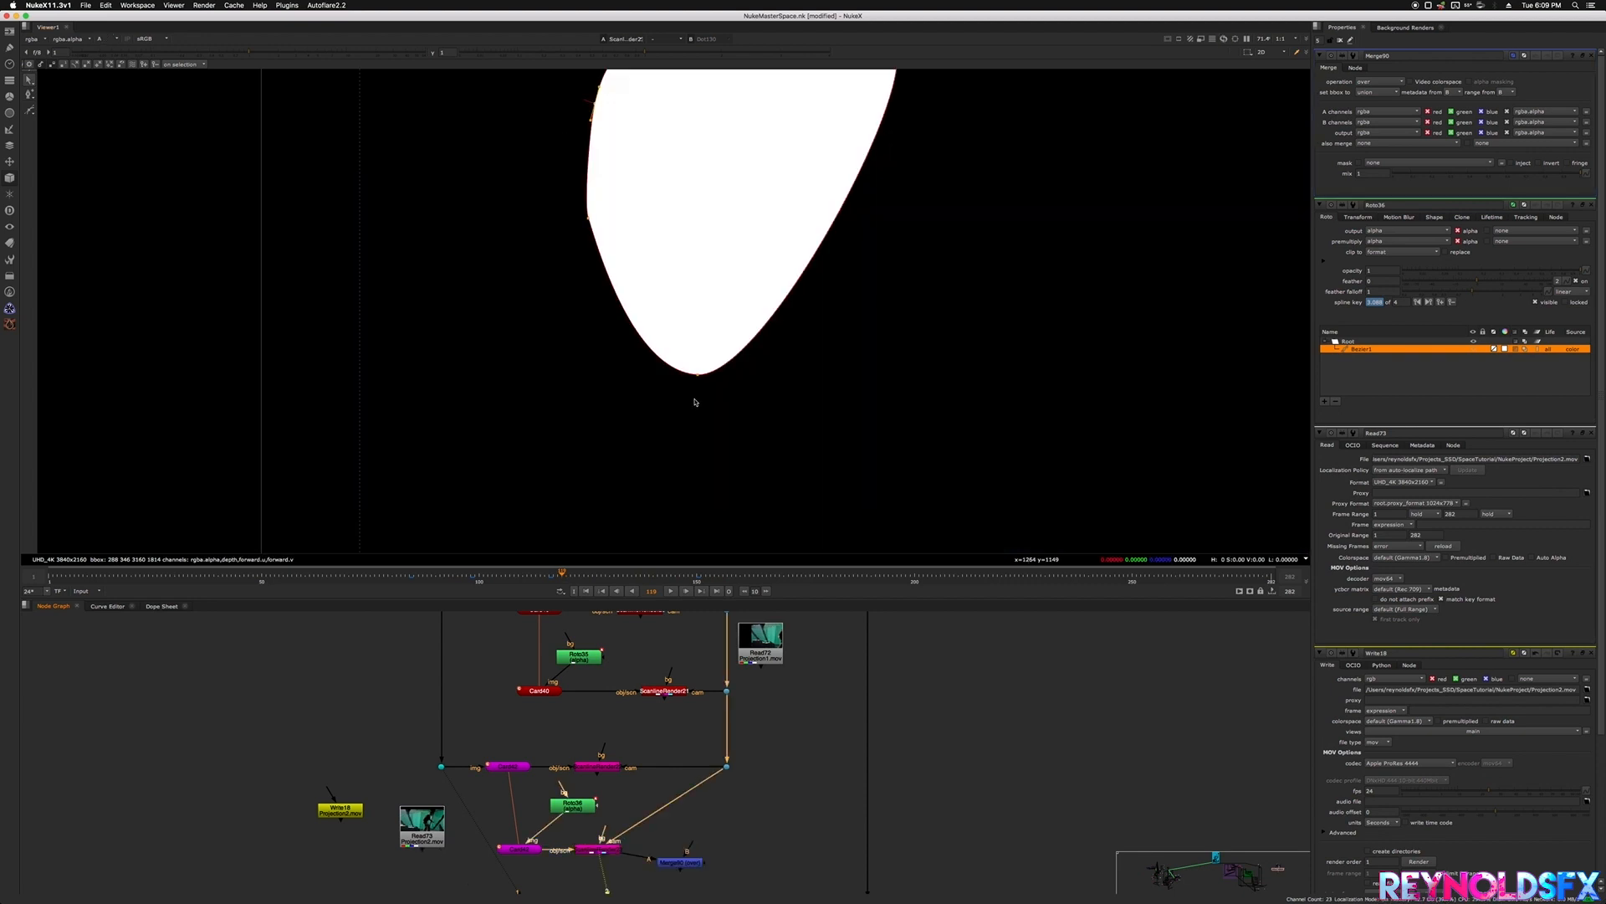
pyautogui.scroll(-4, 701, 402)
pyautogui.press('f')
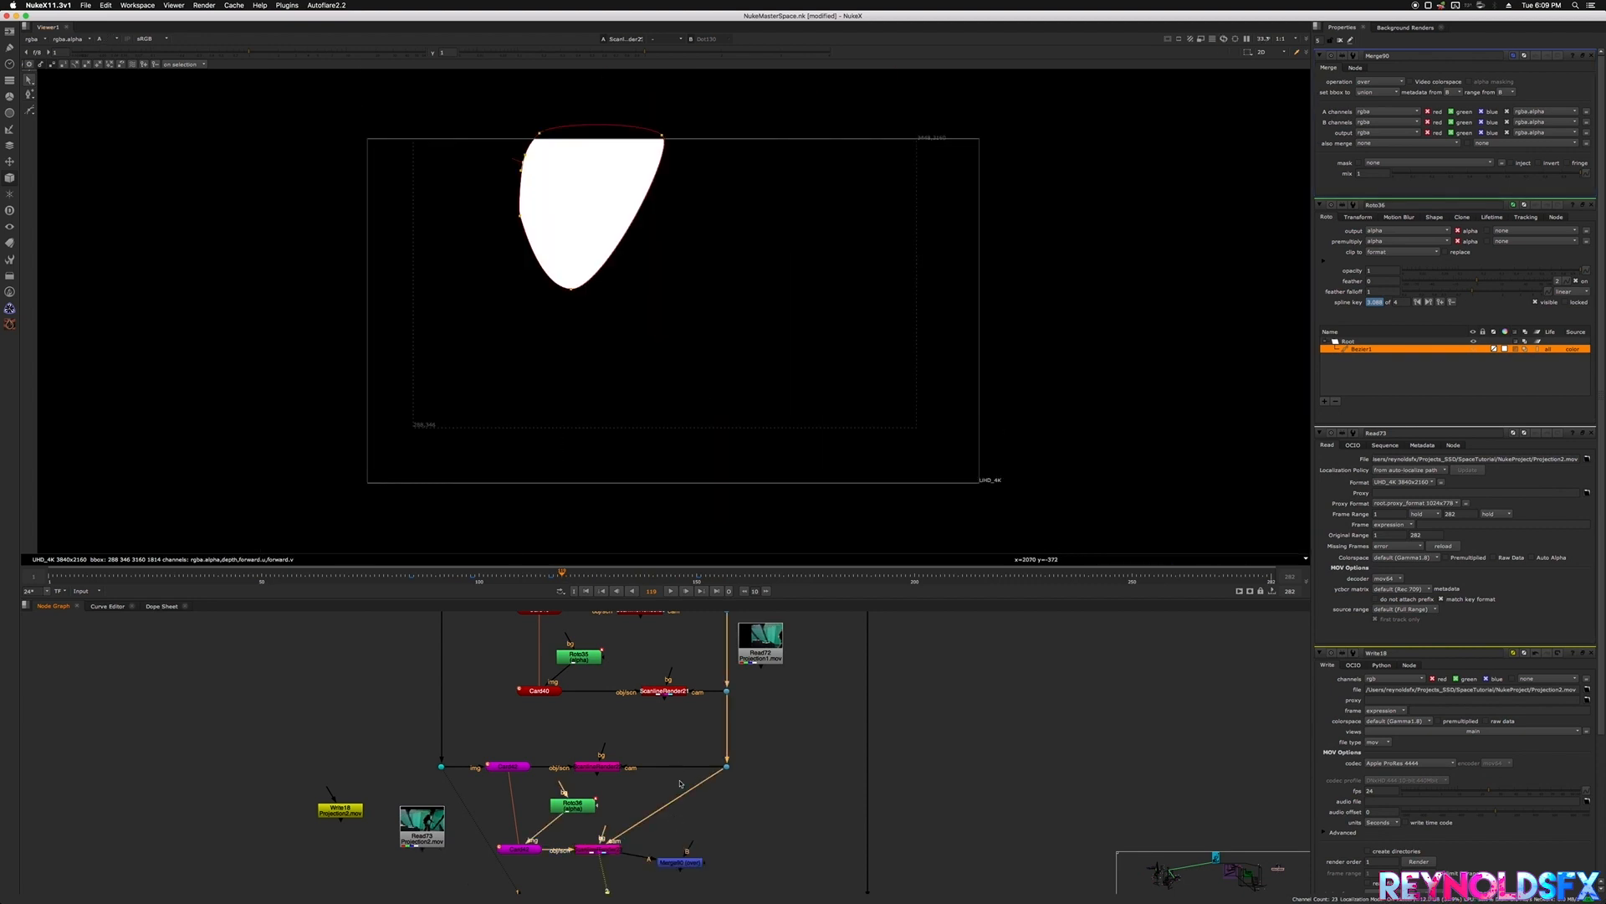
# - Connect the Merge's B input to the lower red ScanlineRender and view the combined window mattes
pyautogui.click(661, 693)
pyautogui.press('1')
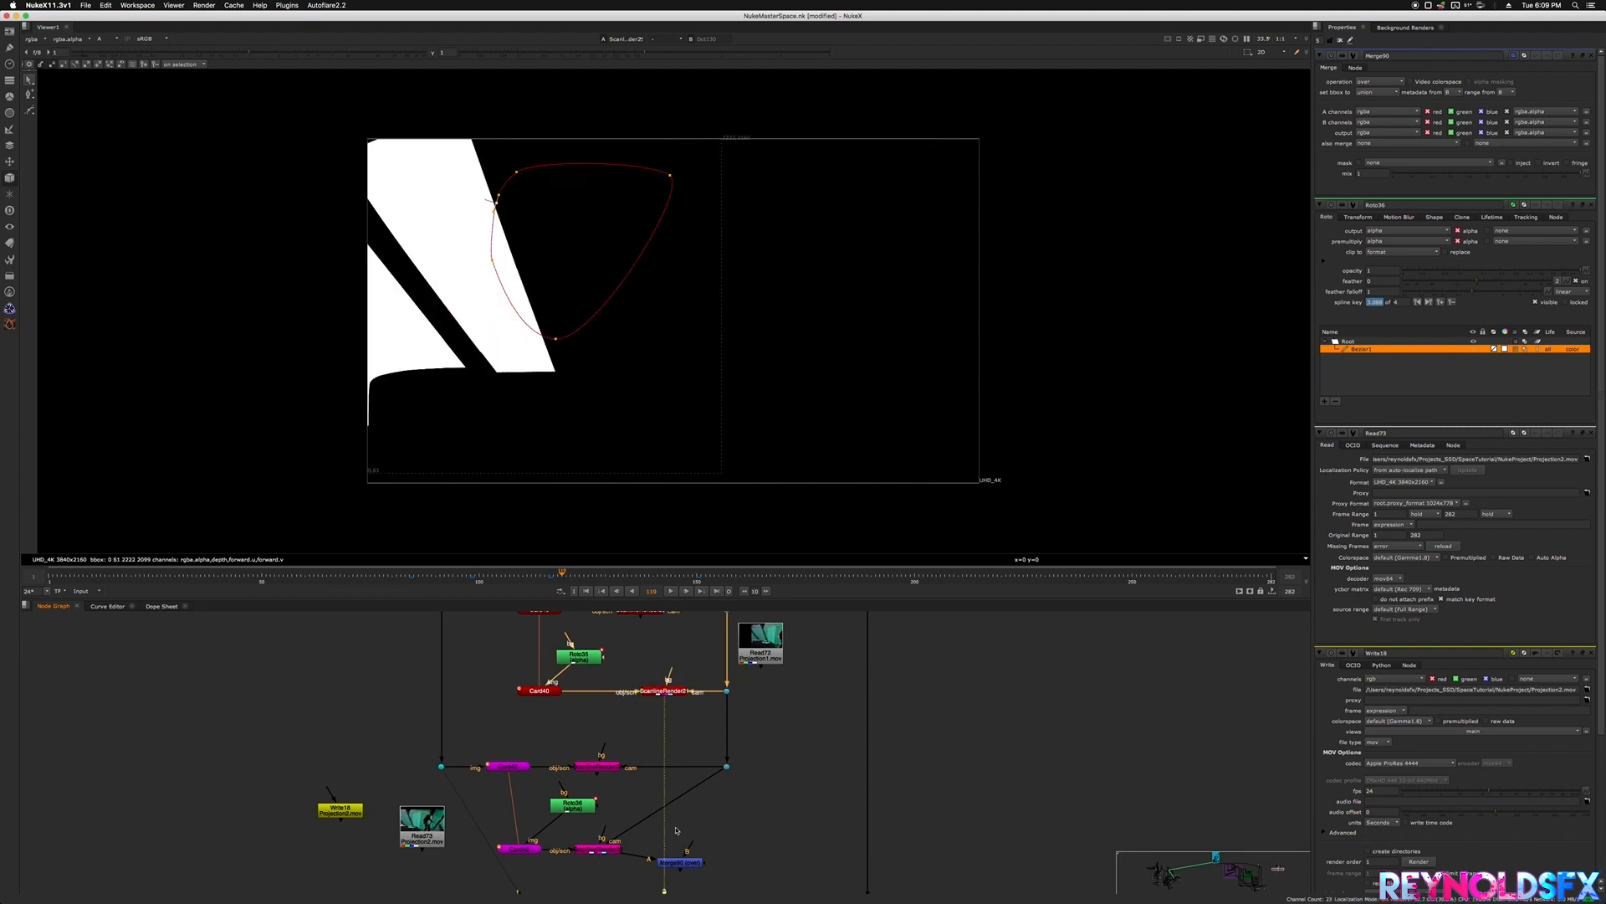
pyautogui.moveTo(683, 849); pyautogui.dragTo(667, 691)
pyautogui.click(672, 866)
pyautogui.press('1')
# - Connect the Invert node's input to the new Merge below the magenta projection group
pyautogui.moveTo(692, 860); pyautogui.dragTo(712, 743, button='middle')
pyautogui.moveTo(712, 742); pyautogui.dragTo(711, 728)
pyautogui.moveTo(784, 815); pyautogui.dragTo(777, 755, button='middle')
pyautogui.click(759, 853)
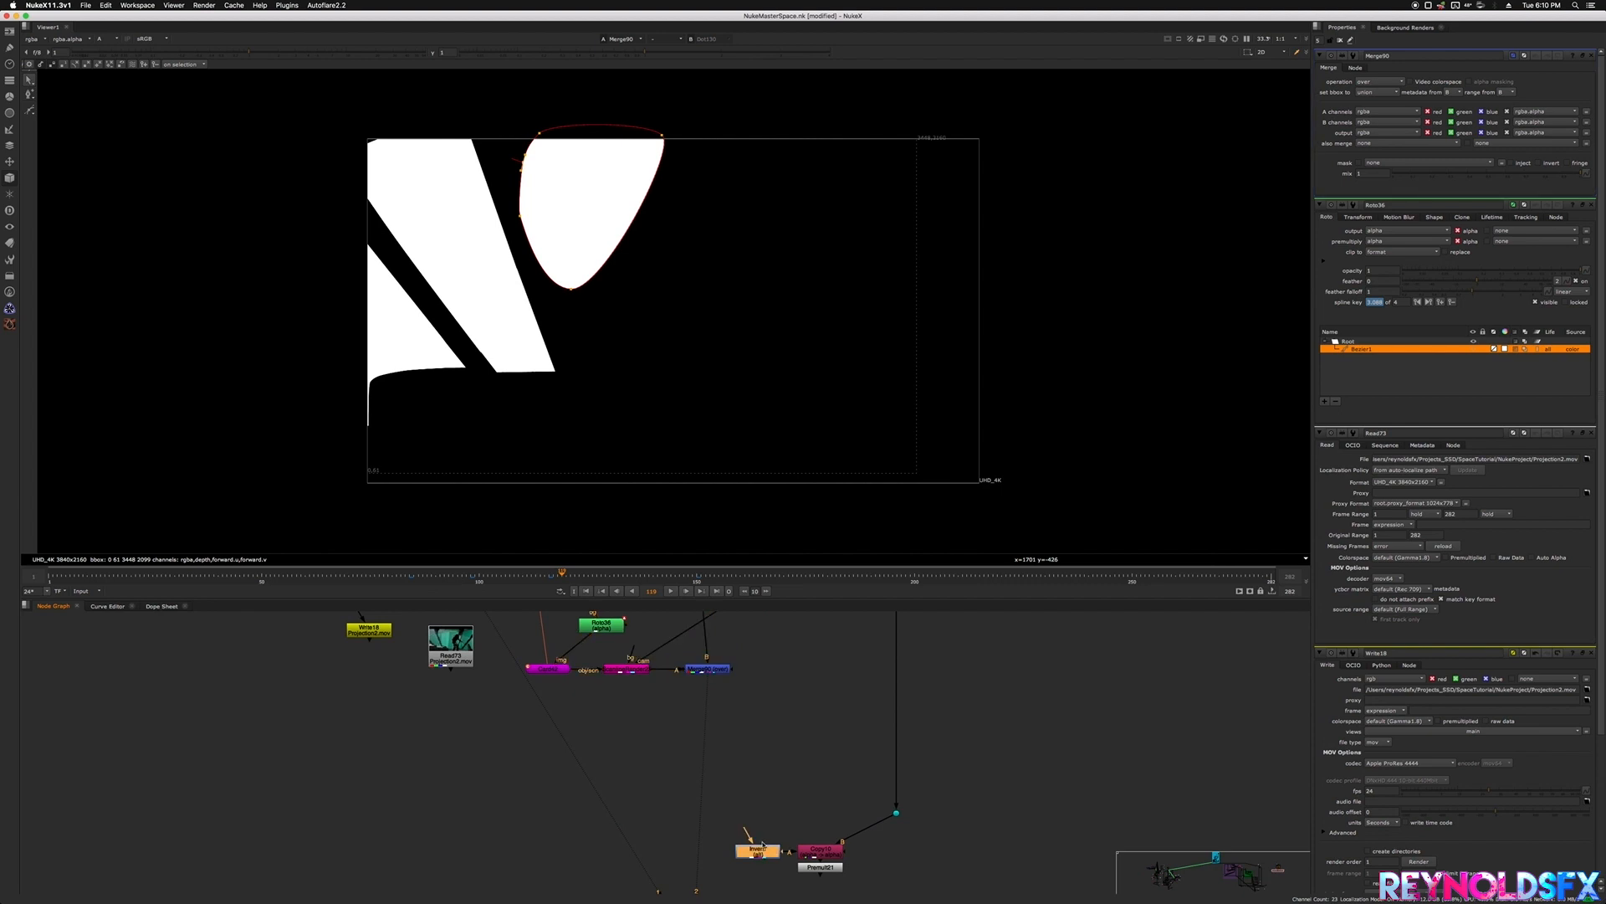
pyautogui.scroll(5, 743, 772)
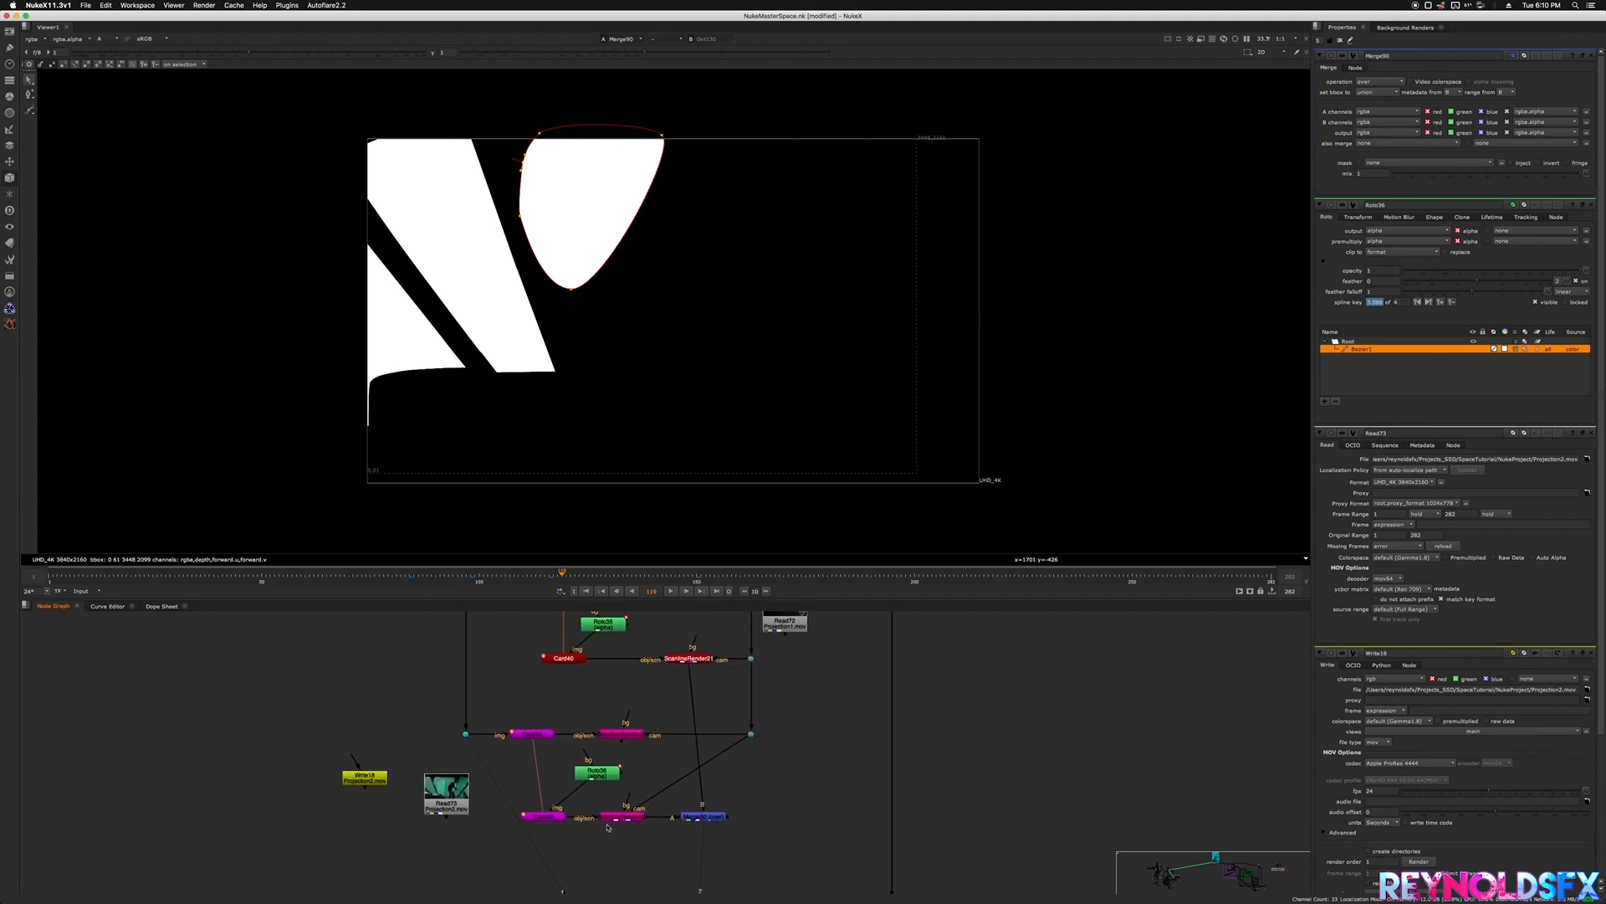
pyautogui.scroll(-2, 713, 764)
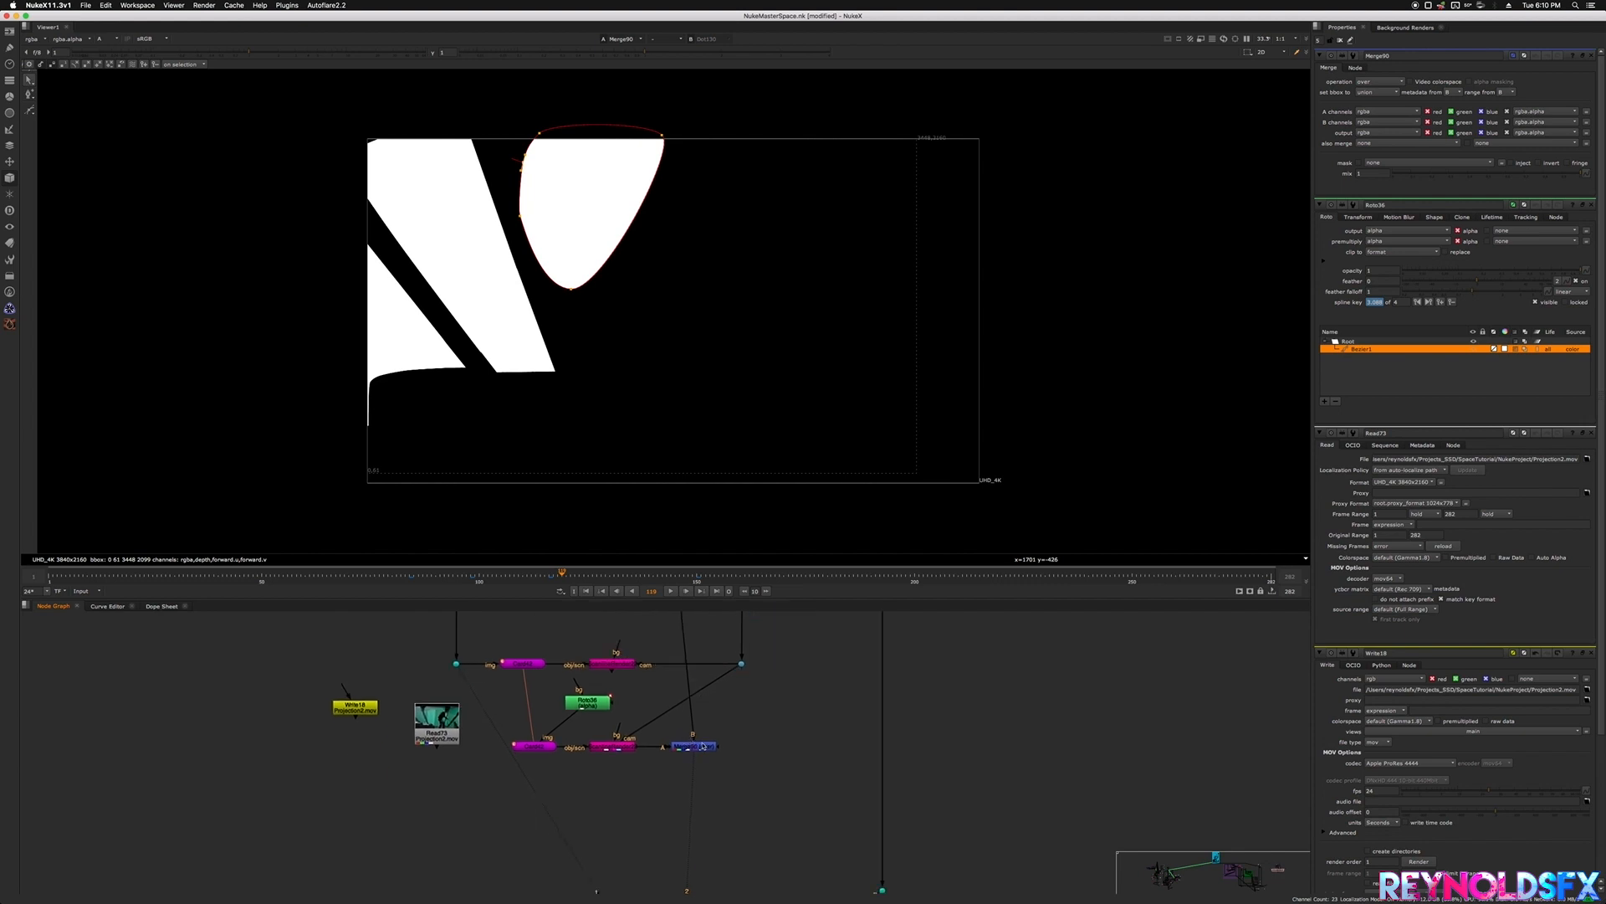
pyautogui.moveTo(739, 767); pyautogui.dragTo(775, 711, button='middle')
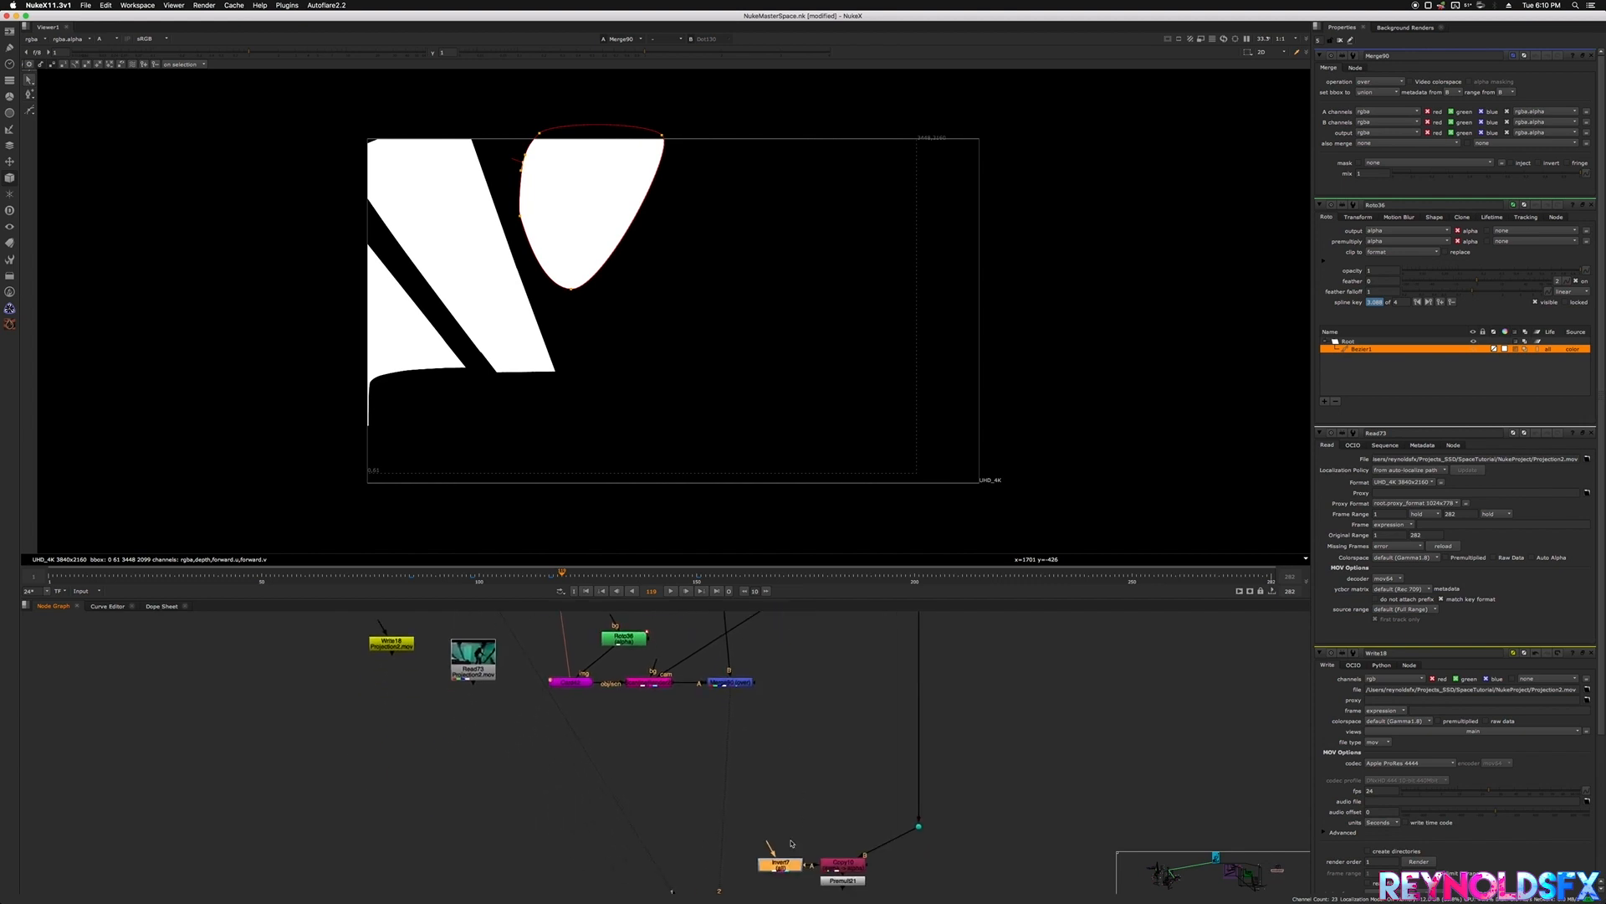
pyautogui.moveTo(778, 855); pyautogui.dragTo(733, 682)
pyautogui.moveTo(733, 682); pyautogui.dragTo(738, 708, button='middle')
pyautogui.click(738, 707)
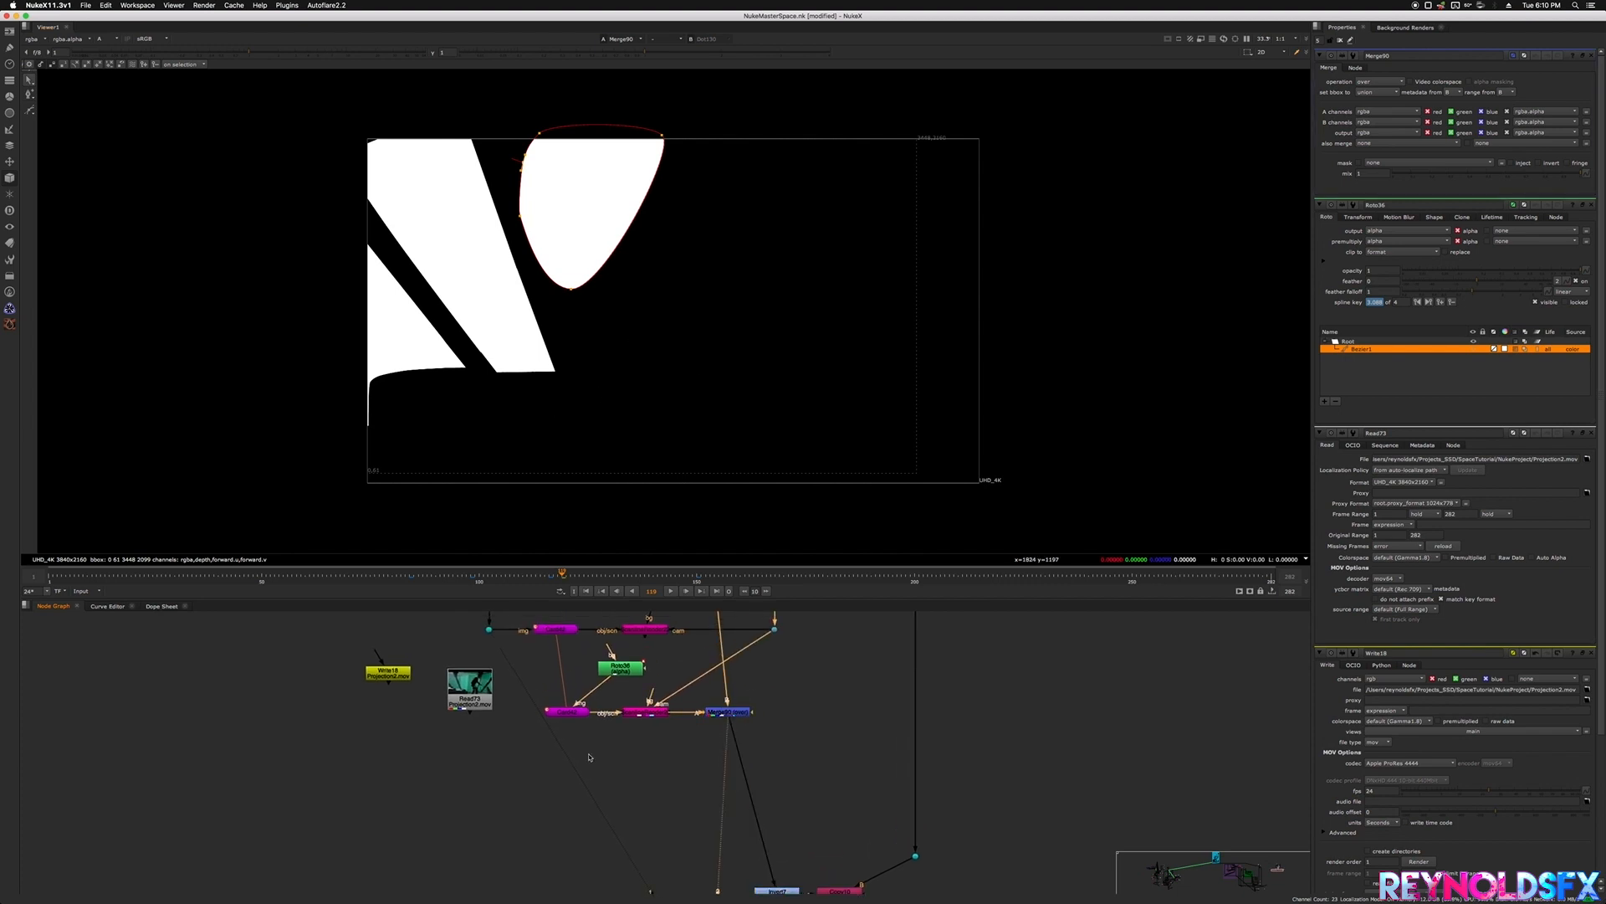
# - View the Premult node's output in full colour instead of the alpha channel
pyautogui.scroll(-5, 654, 714)
pyautogui.moveTo(655, 713); pyautogui.dragTo(682, 747, button='middle')
pyautogui.scroll(4, 705, 696)
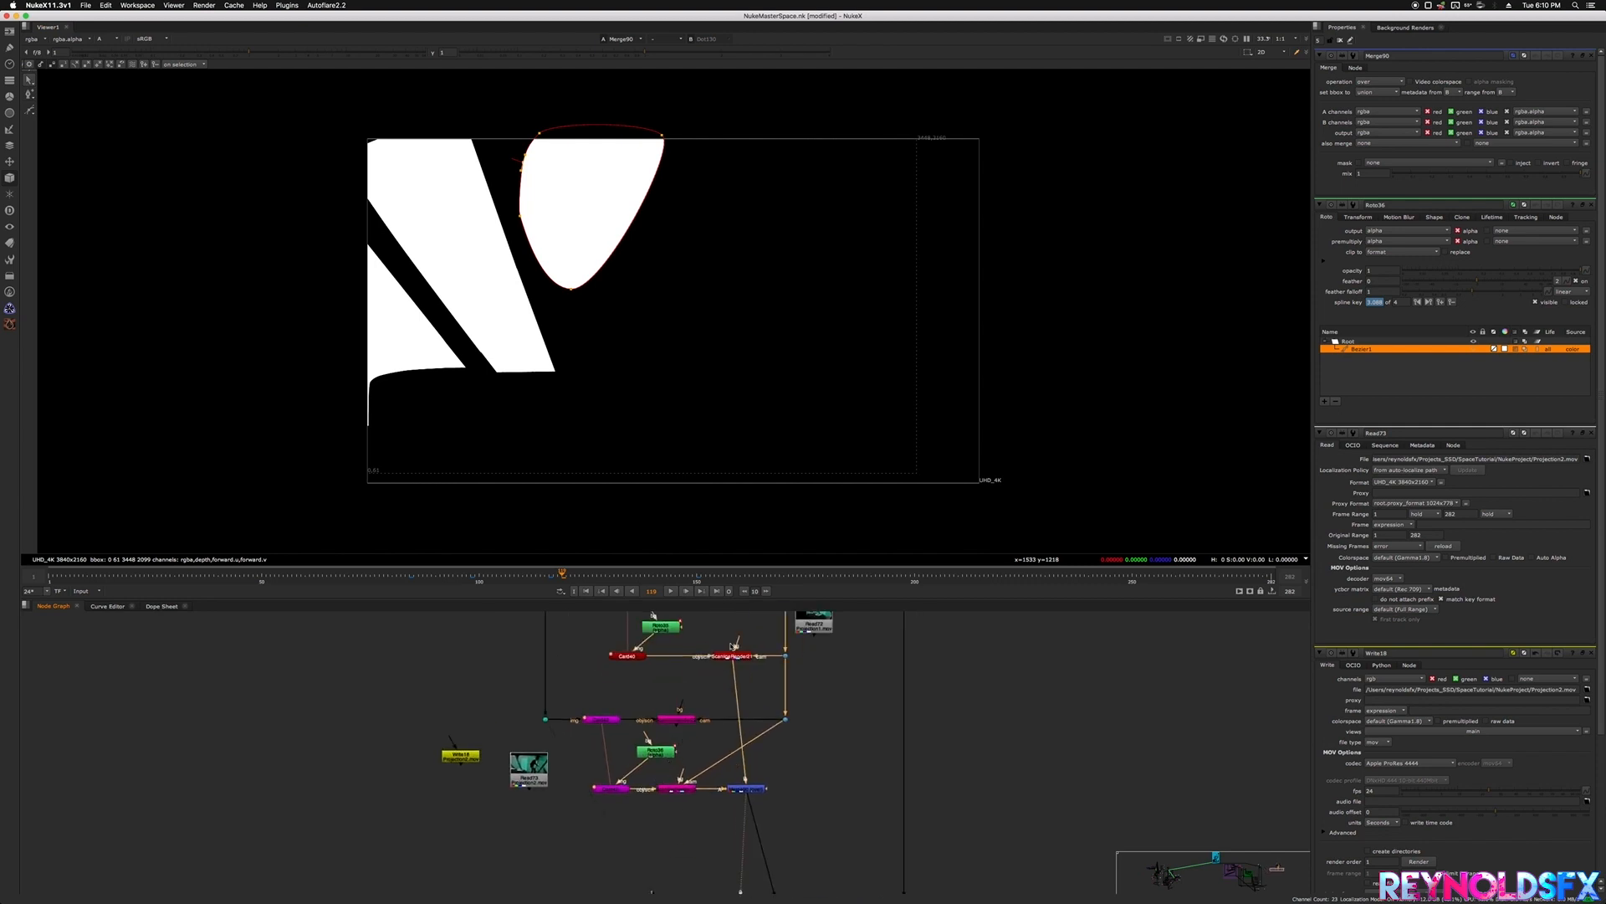
pyautogui.moveTo(717, 655); pyautogui.dragTo(650, 539, button='middle')
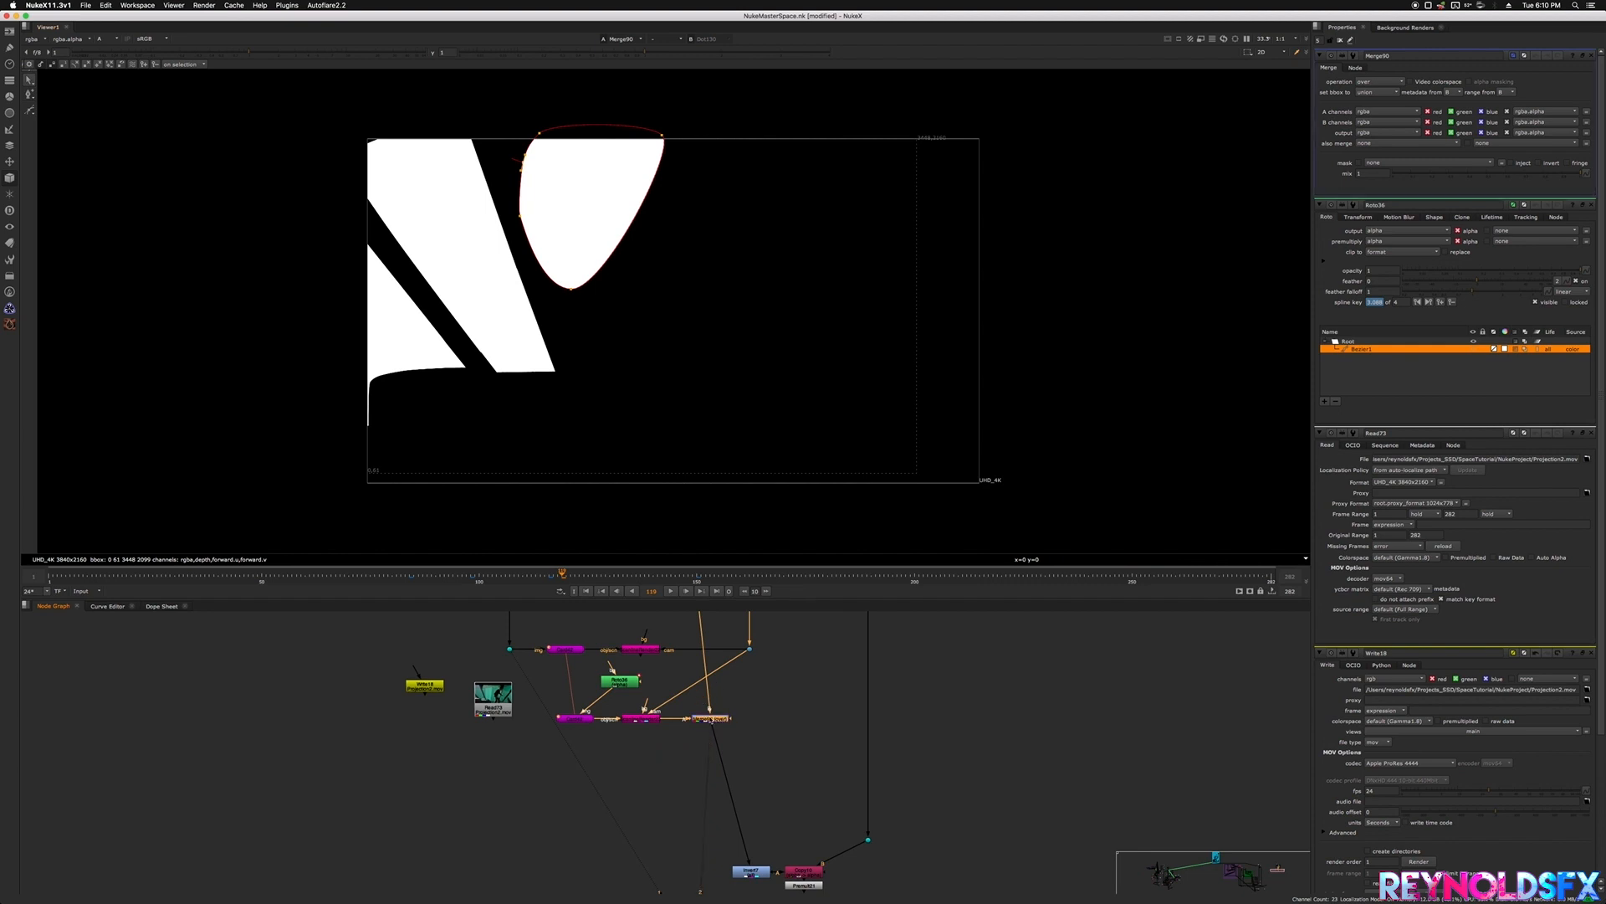
pyautogui.moveTo(708, 722); pyautogui.dragTo(693, 669, button='middle')
pyautogui.press('a')
pyautogui.press('a')
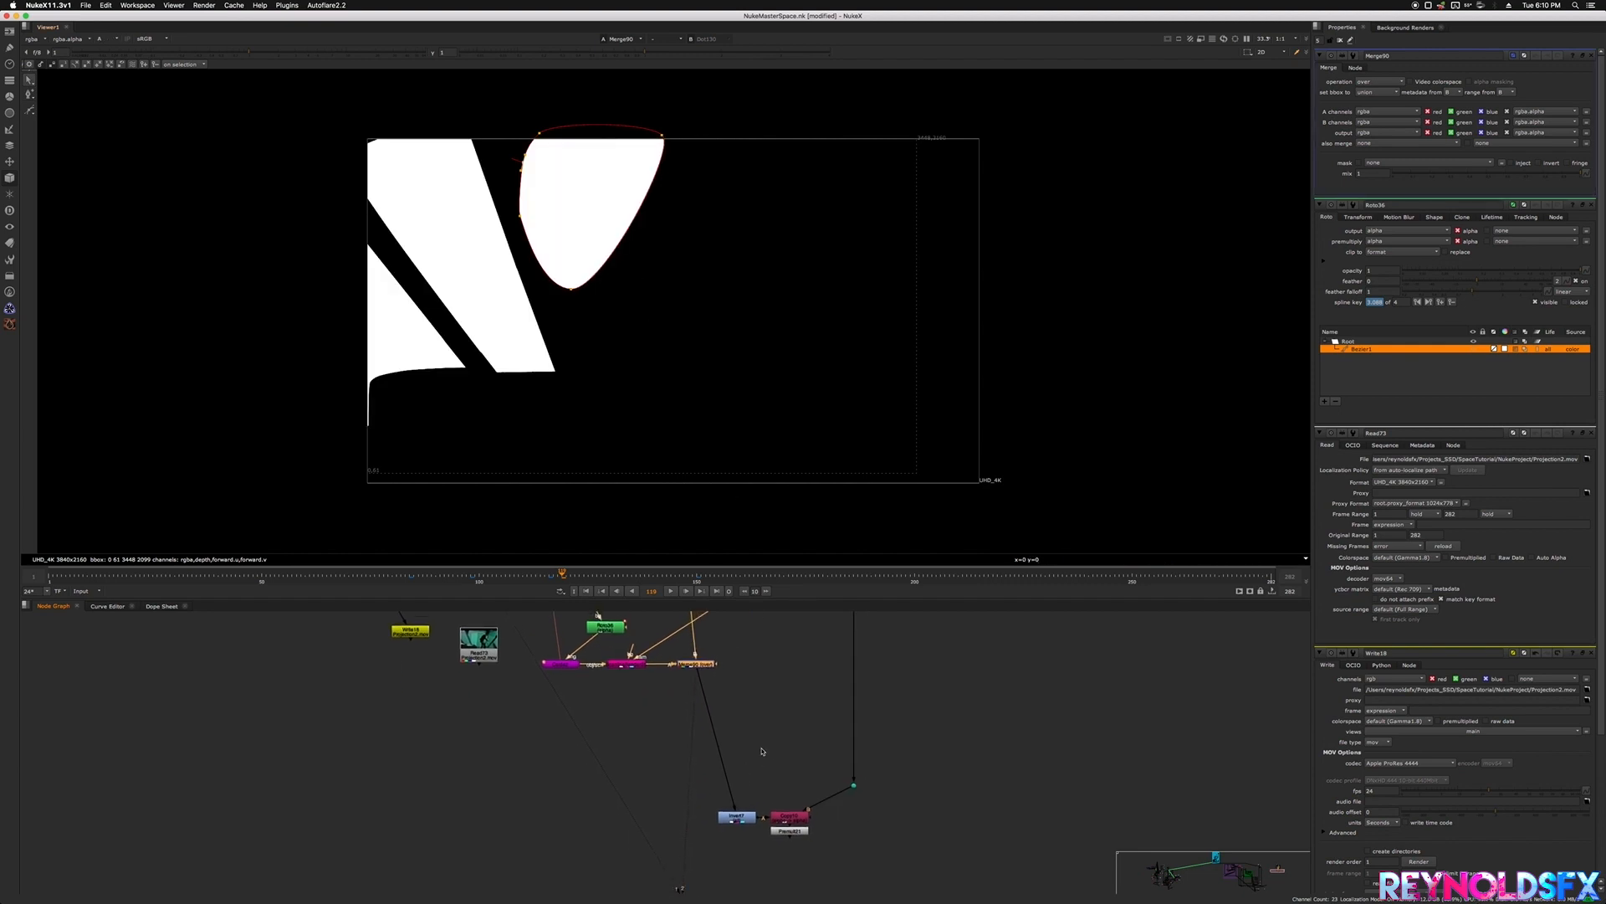
pyautogui.moveTo(760, 761); pyautogui.dragTo(730, 684, button='middle')
pyautogui.click(757, 740)
pyautogui.click(756, 757)
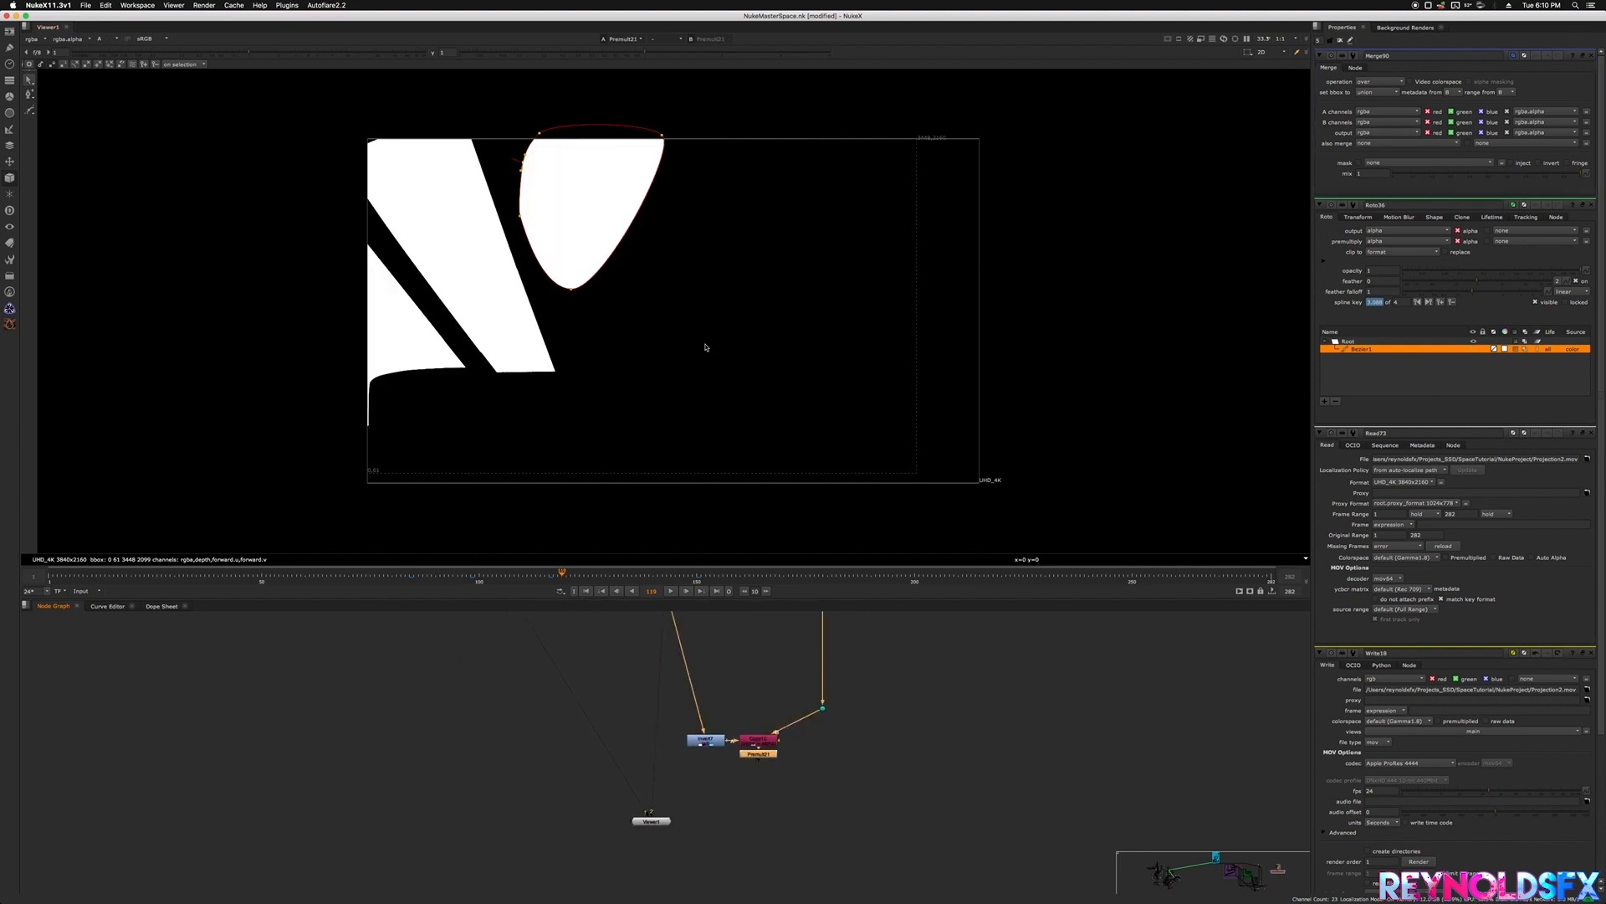
pyautogui.press('1')
pyautogui.press('a')
# - Hide the viewer overlay and scrub the timeline to check the cut-out windows across the shot
pyautogui.click(449, 578)
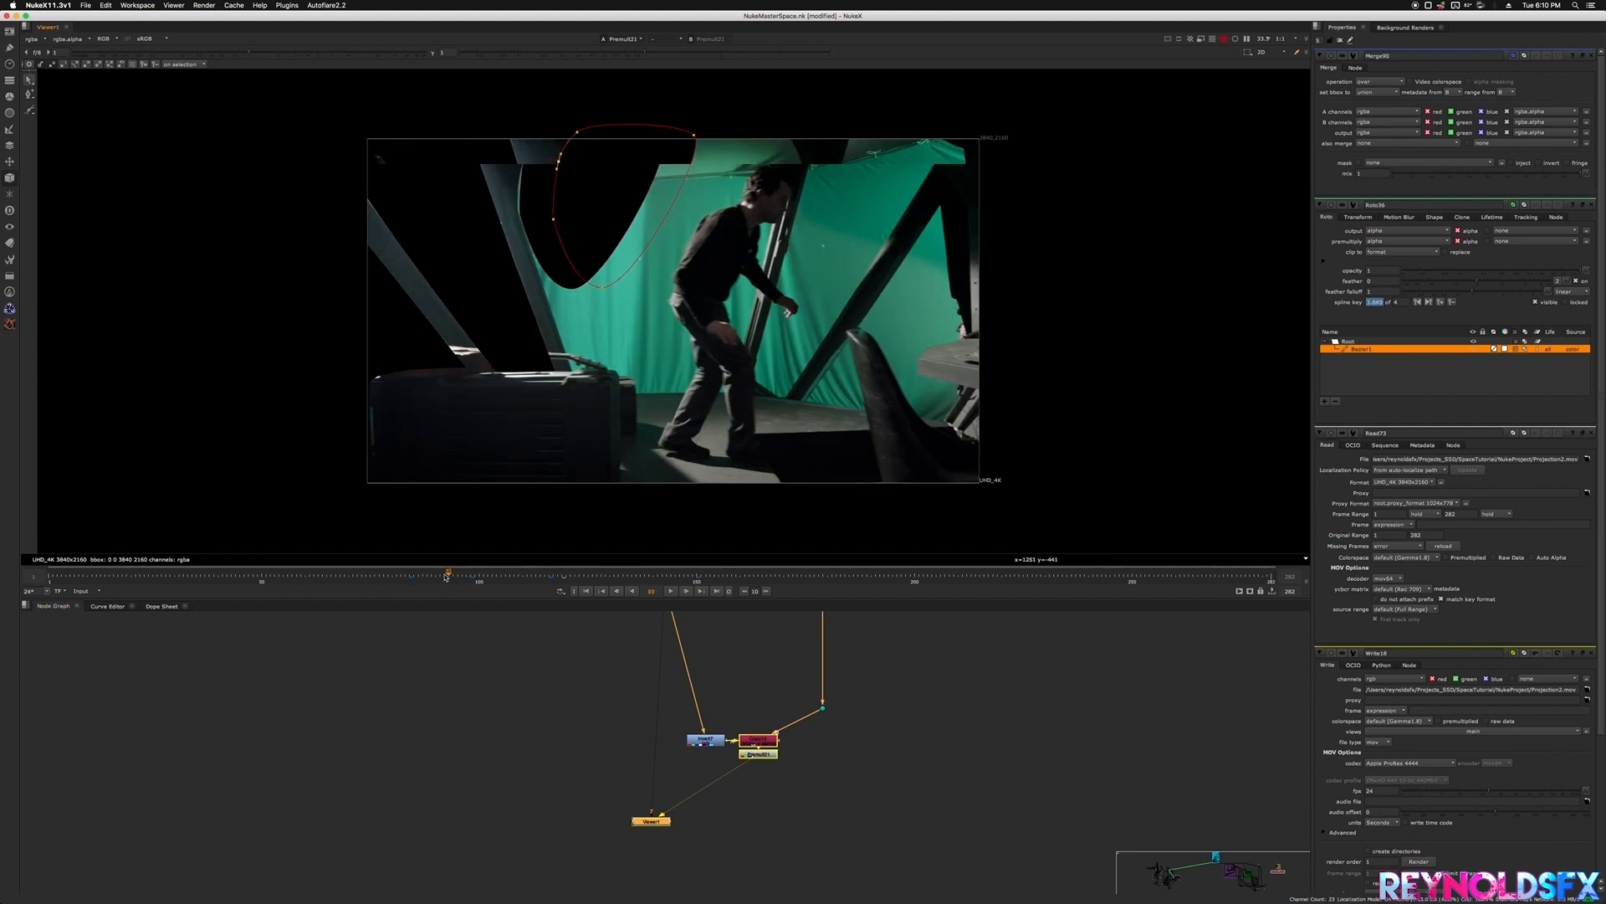
pyautogui.click(341, 580)
pyautogui.press('o')
pyautogui.press('l')
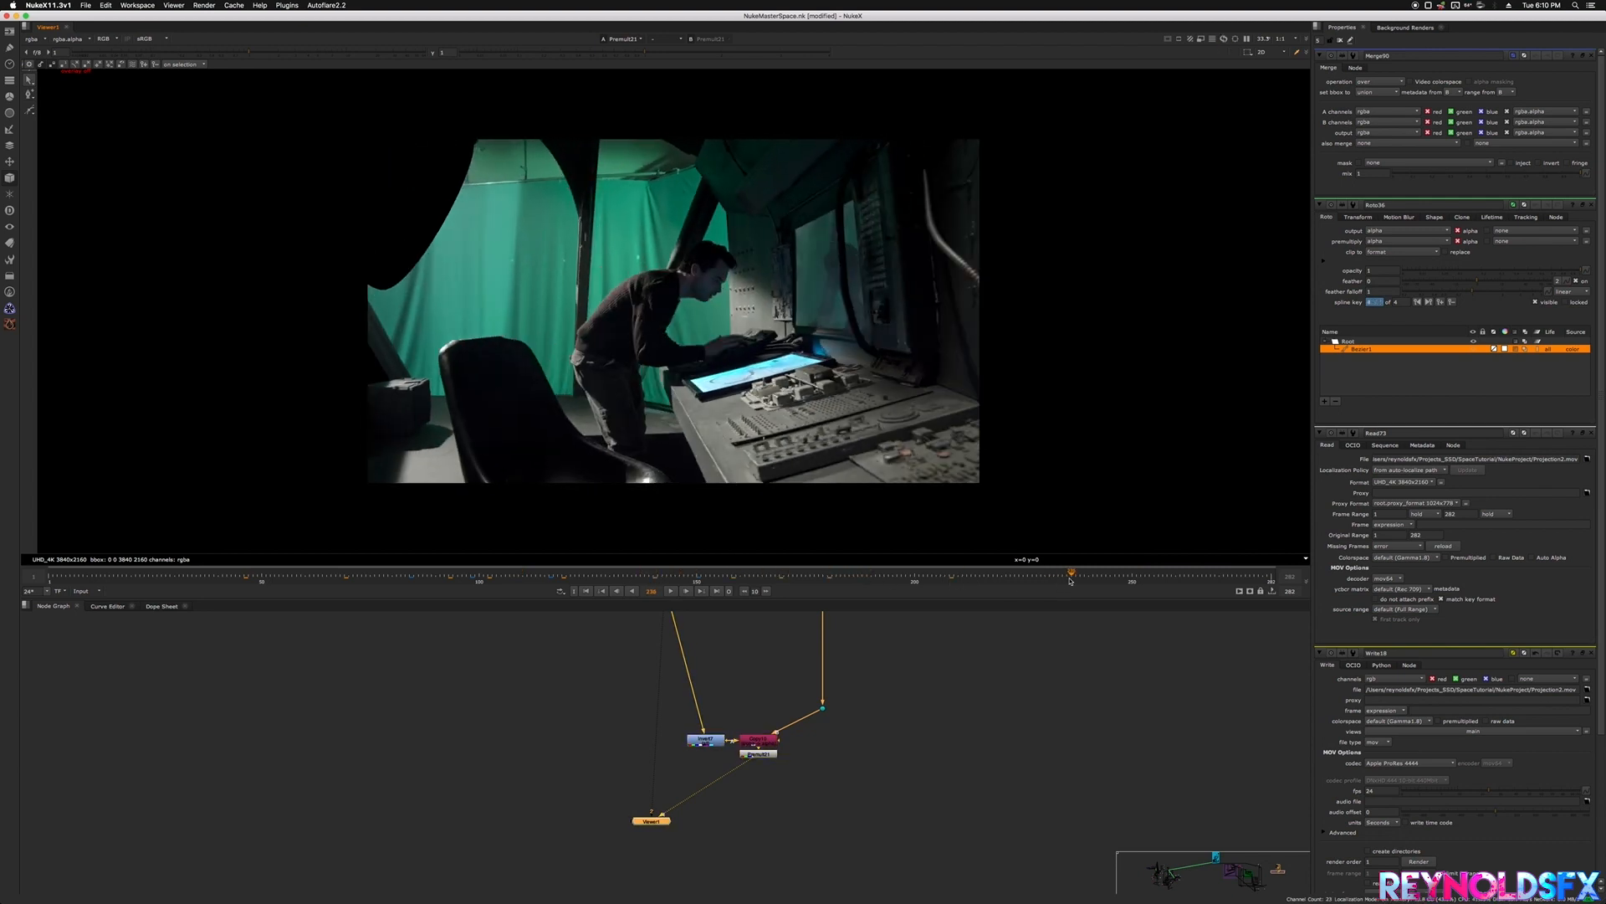
pyautogui.moveTo(1207, 579); pyautogui.dragTo(684, 568)
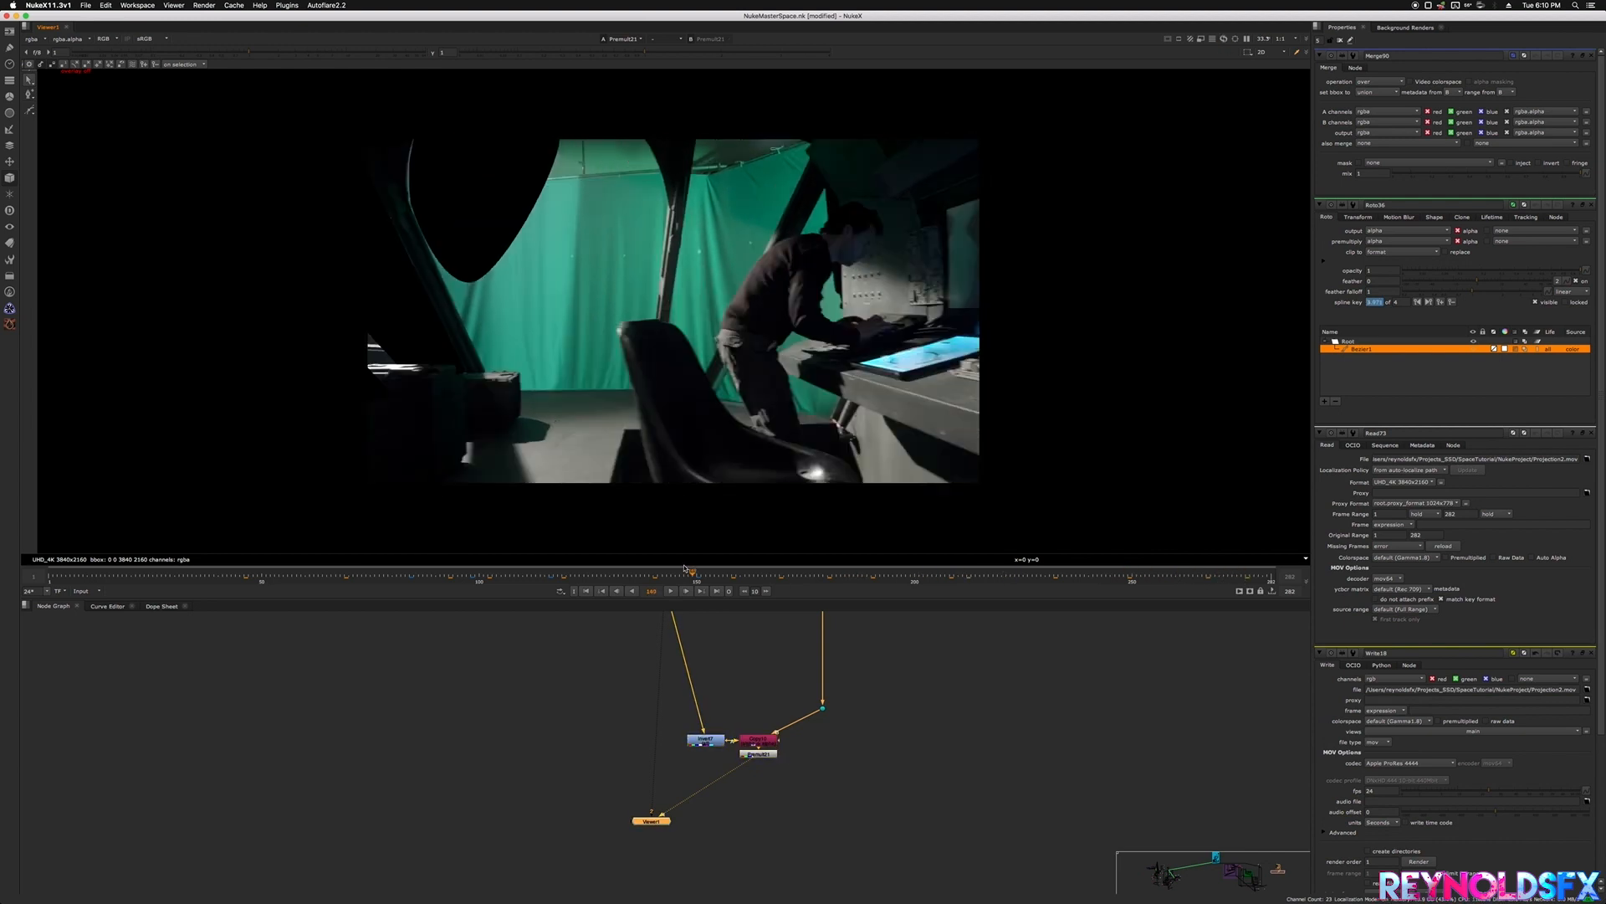
pyautogui.click(596, 573)
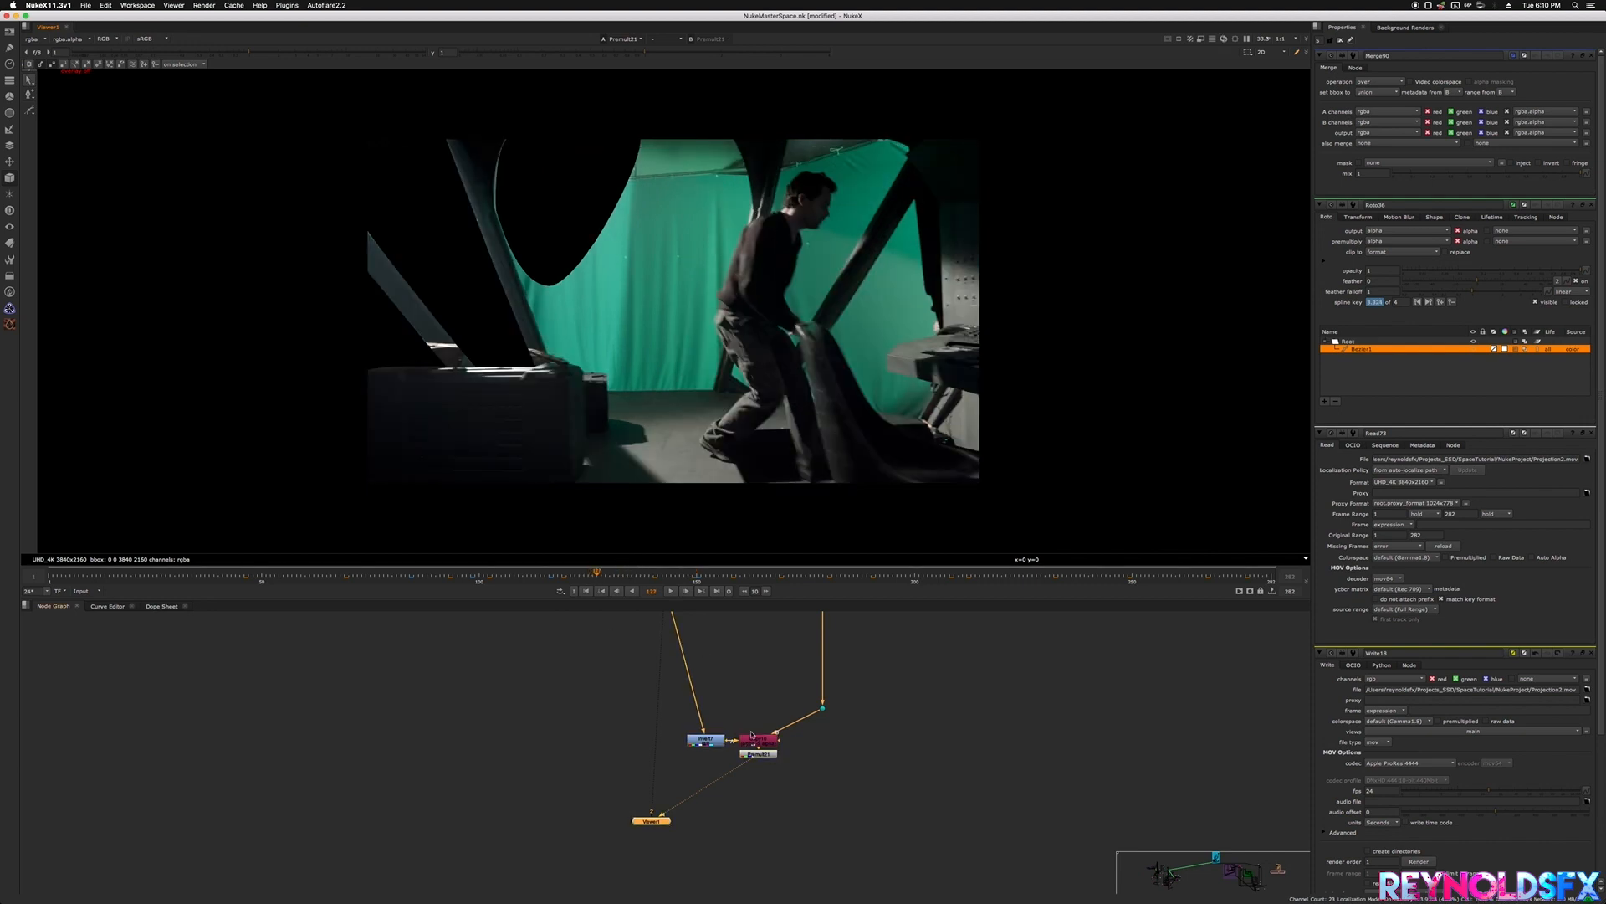
# - Examine the red and magenta projection groups and how they feed the Merge and Invert nodes
pyautogui.moveTo(764, 694); pyautogui.dragTo(746, 725, button='middle')
pyautogui.scroll(-3, 735, 702)
pyautogui.moveTo(716, 670); pyautogui.dragTo(740, 724, button='middle')
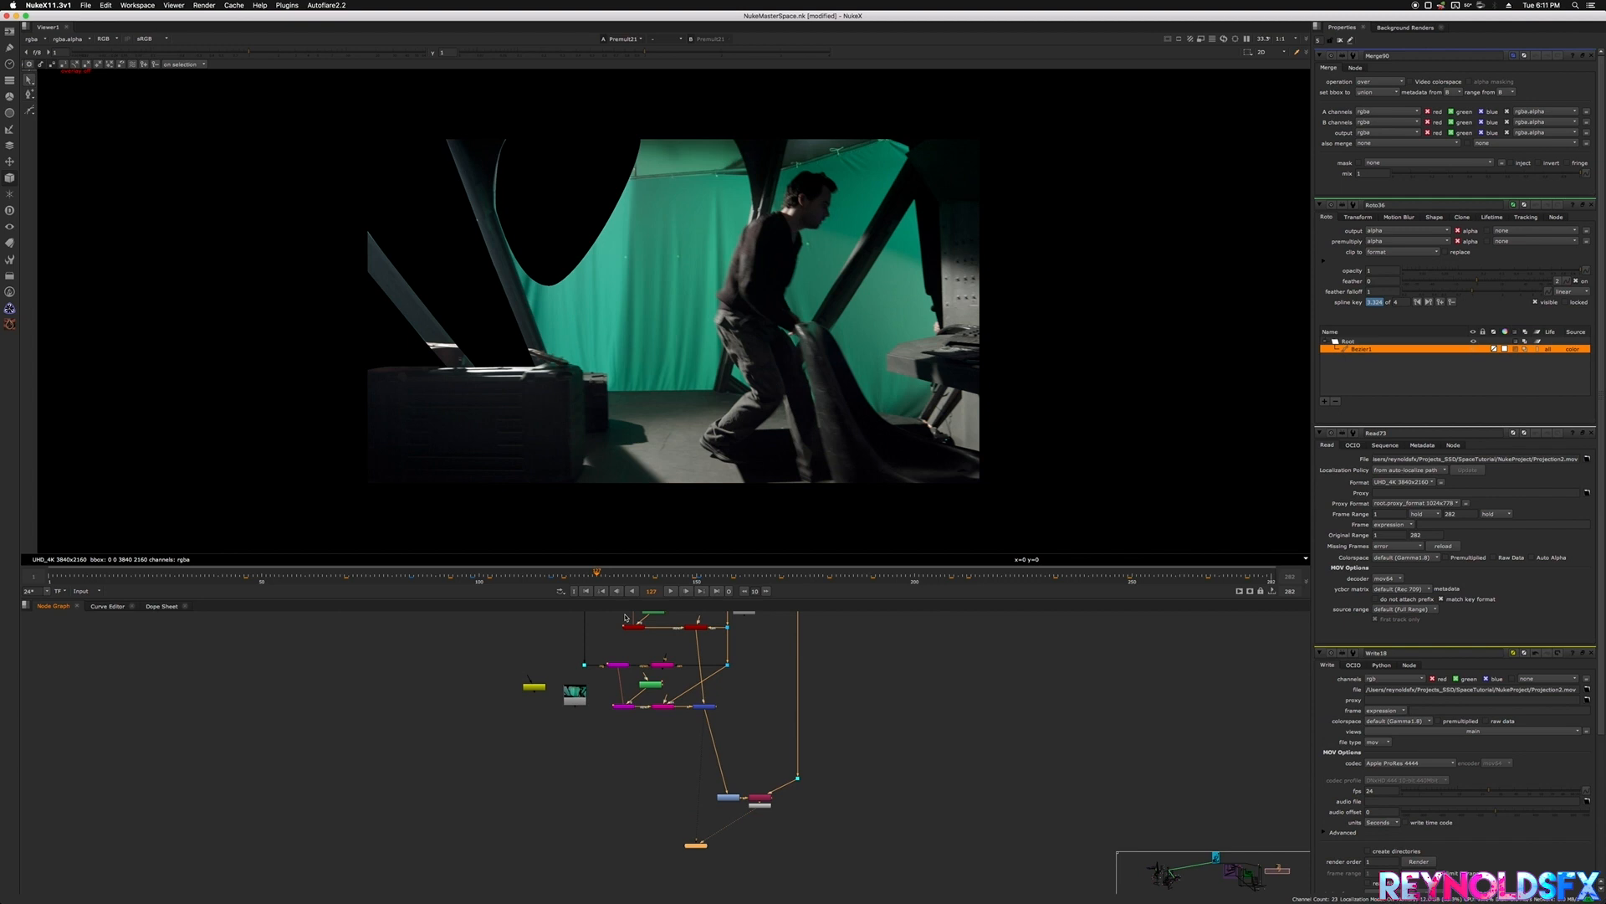
pyautogui.moveTo(671, 674); pyautogui.dragTo(693, 738, button='middle')
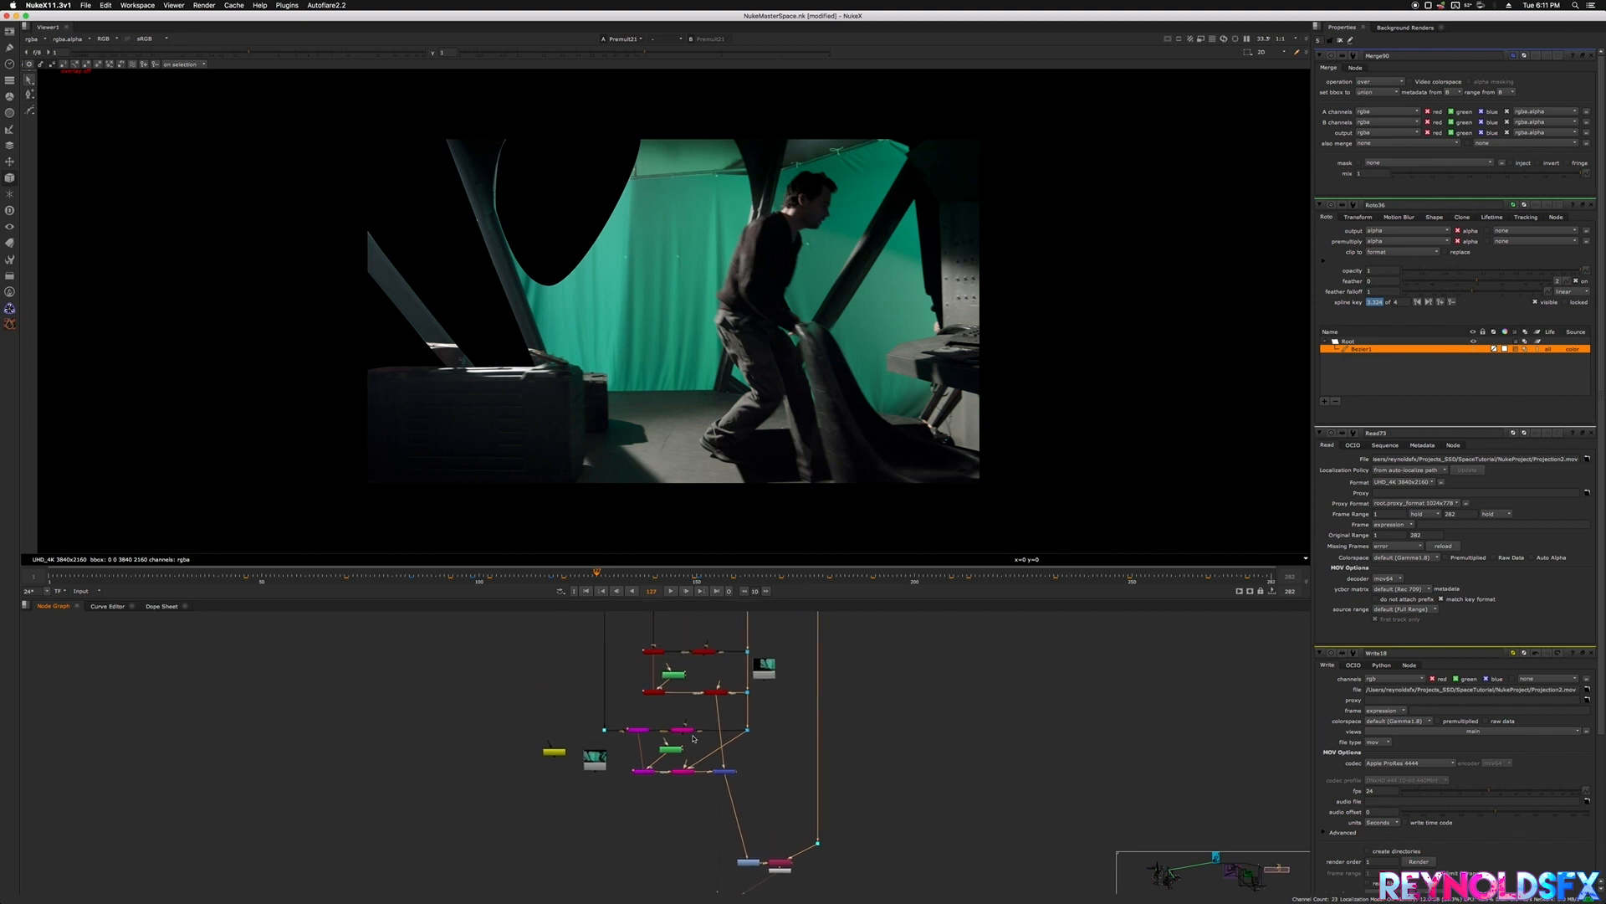
pyautogui.moveTo(803, 780); pyautogui.dragTo(589, 628)
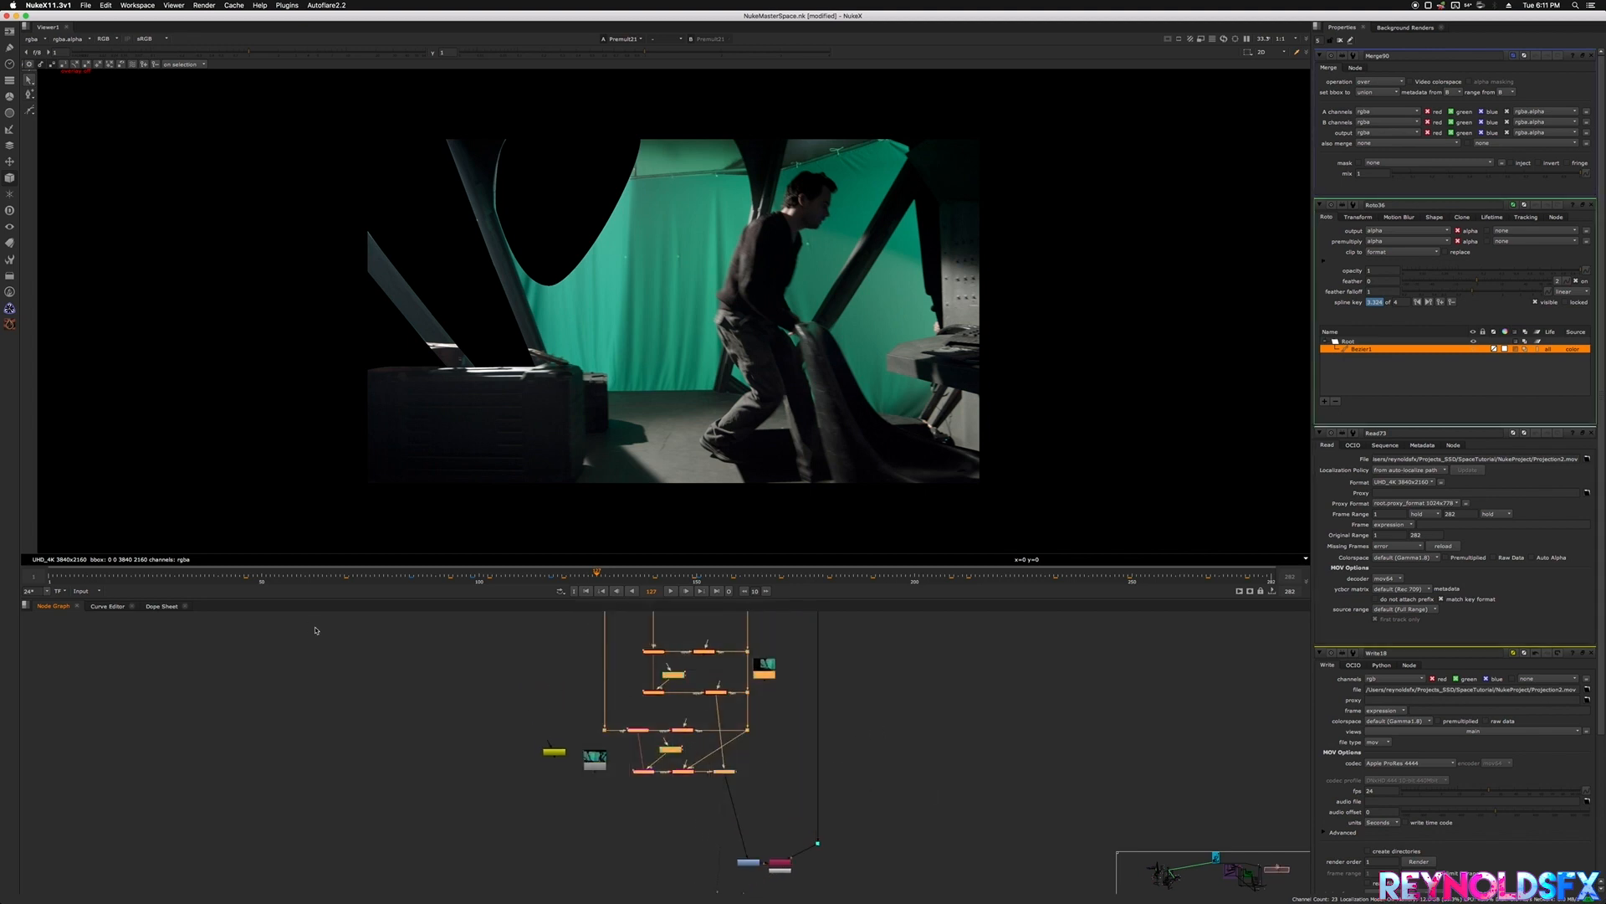
pyautogui.scroll(-5, 316, 630)
pyautogui.moveTo(276, 719); pyautogui.dragTo(302, 783, button='middle')
pyautogui.scroll(5, 847, 768)
pyautogui.moveTo(809, 774); pyautogui.dragTo(514, 847, button='middle')
pyautogui.scroll(1, 691, 801)
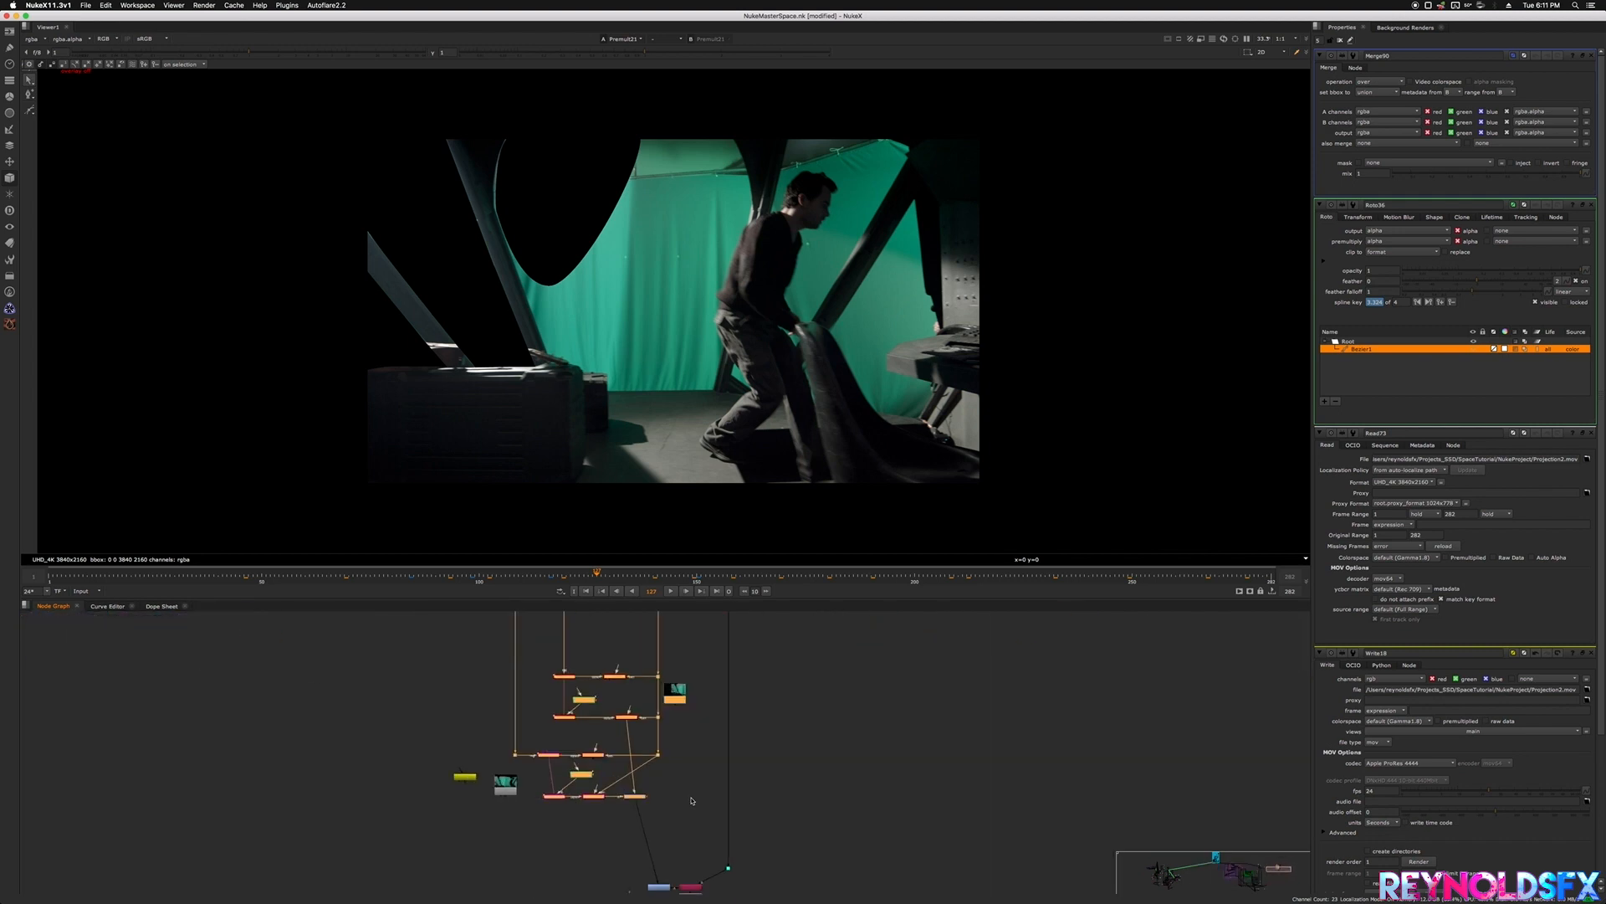
pyautogui.scroll(2, 720, 778)
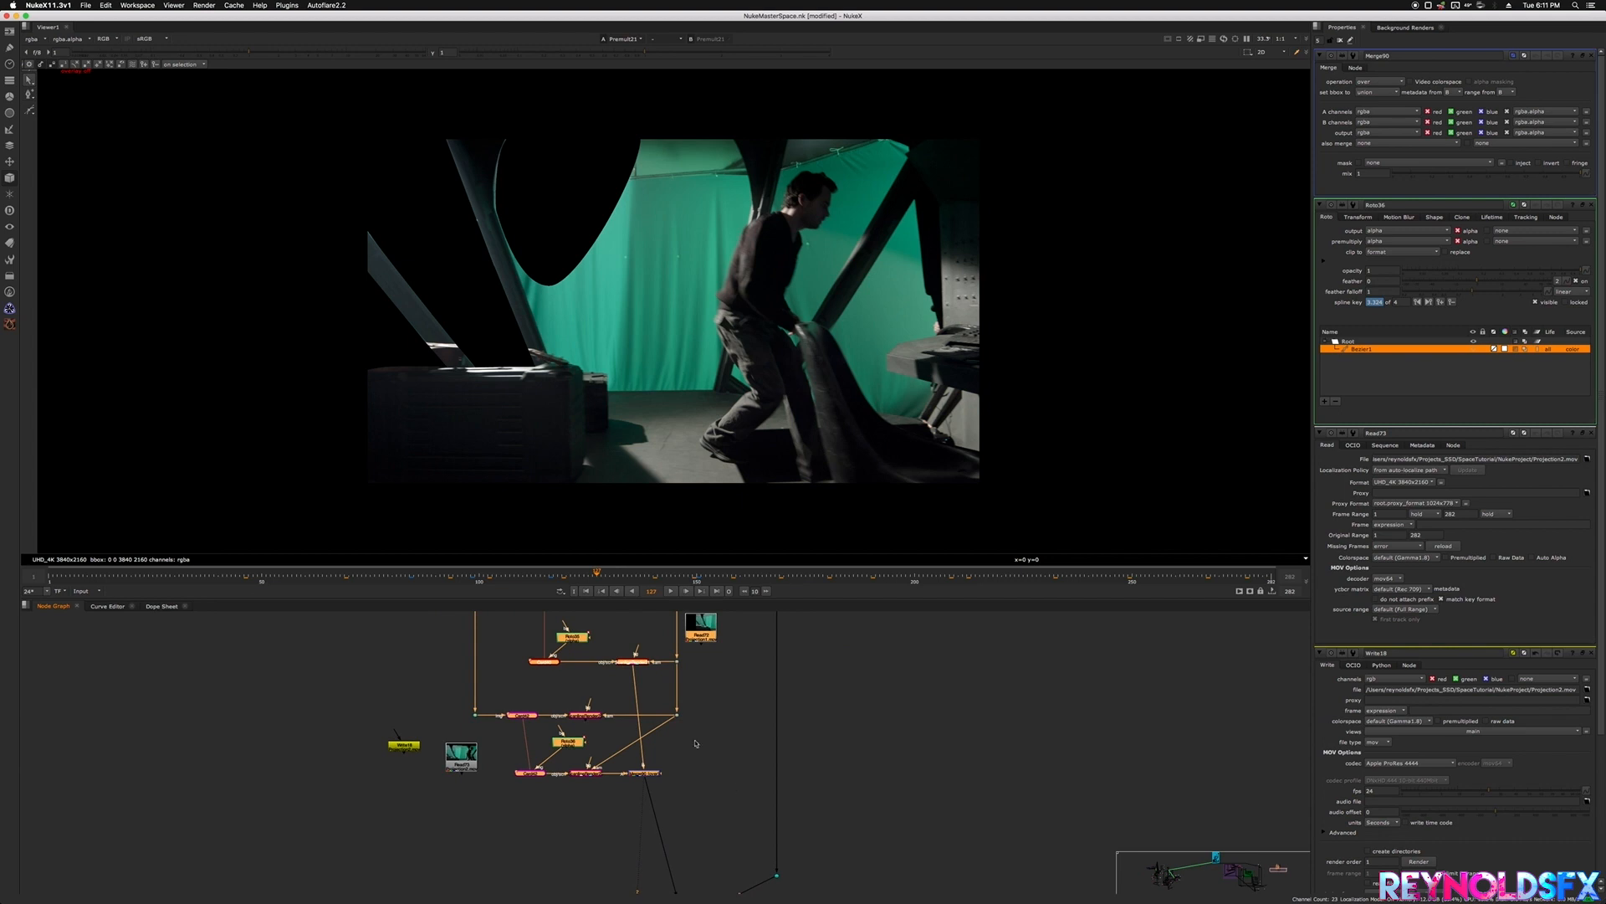
# - Move the Merge node so it sits in line above the Invert node
pyautogui.click(660, 758)
pyautogui.moveTo(639, 779); pyautogui.dragTo(460, 690)
pyautogui.moveTo(794, 733); pyautogui.dragTo(748, 864, button='middle')
# - View the PointCloudGenerator in 3D and inspect the point cloud with the projection cards from above
pyautogui.moveTo(782, 810); pyautogui.dragTo(780, 714)
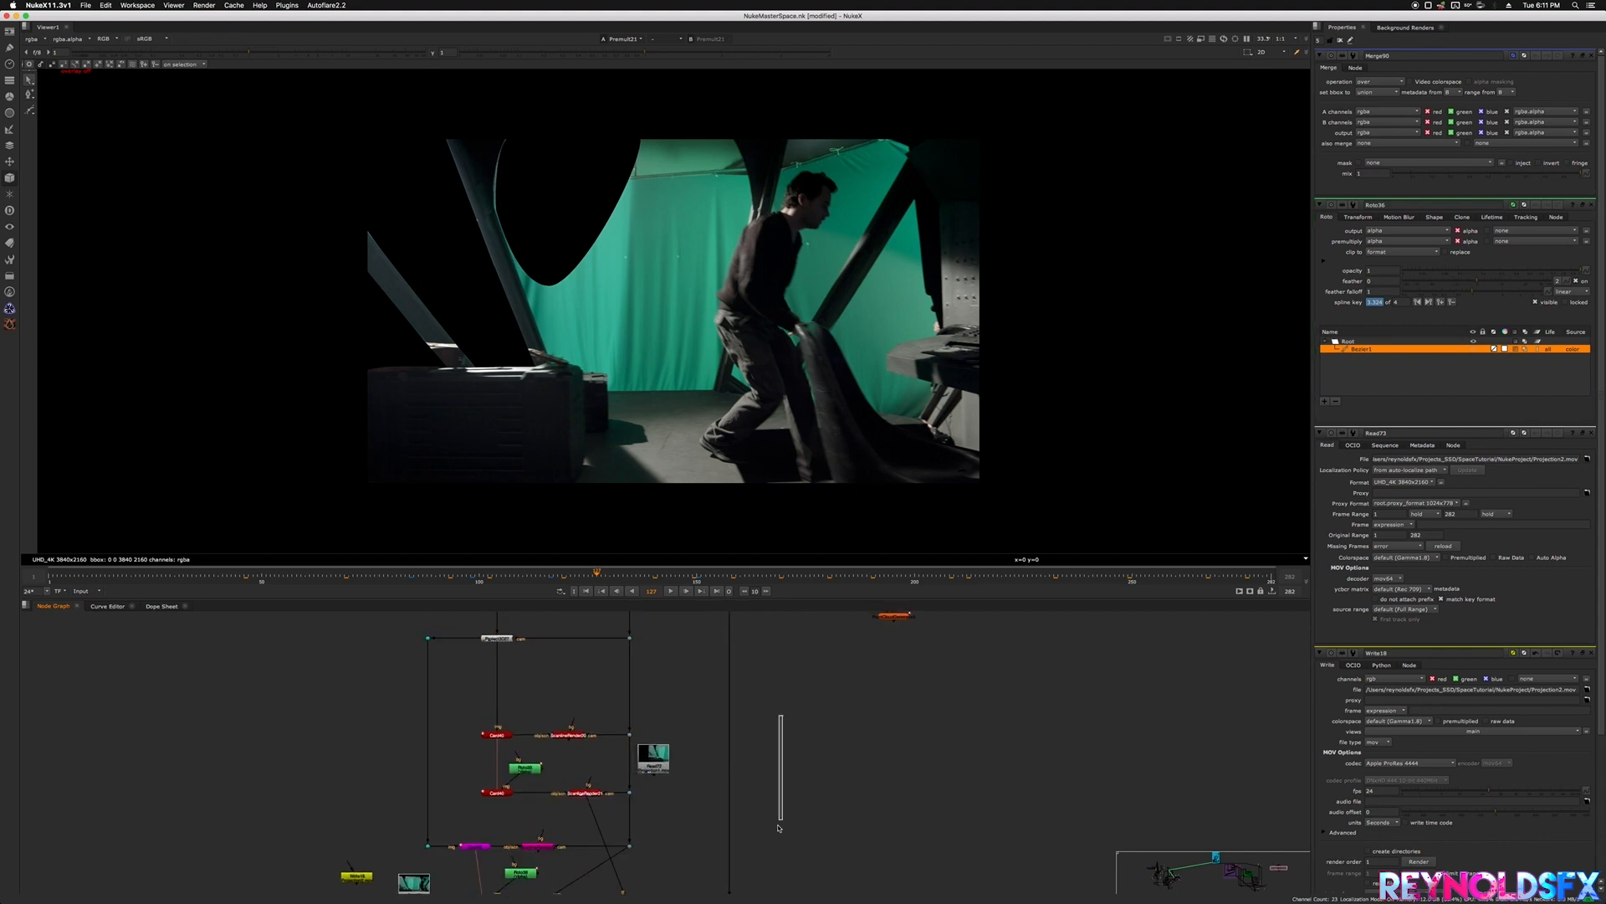
pyautogui.click(890, 619)
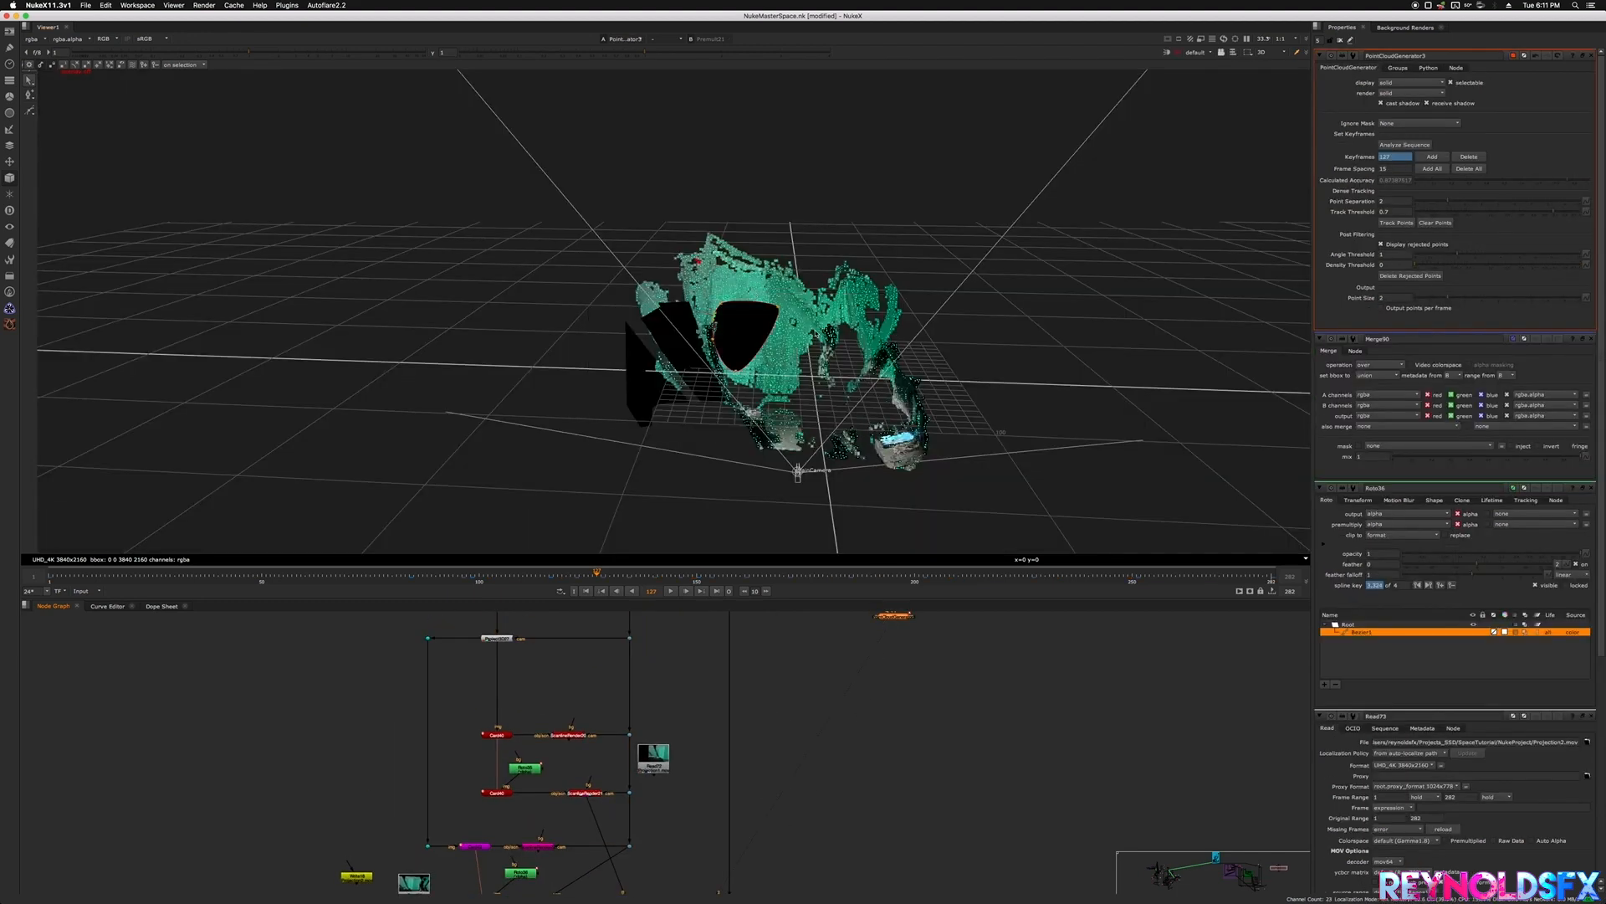
pyautogui.moveTo(786, 335); pyautogui.dragTo(749, 304, button='middle')
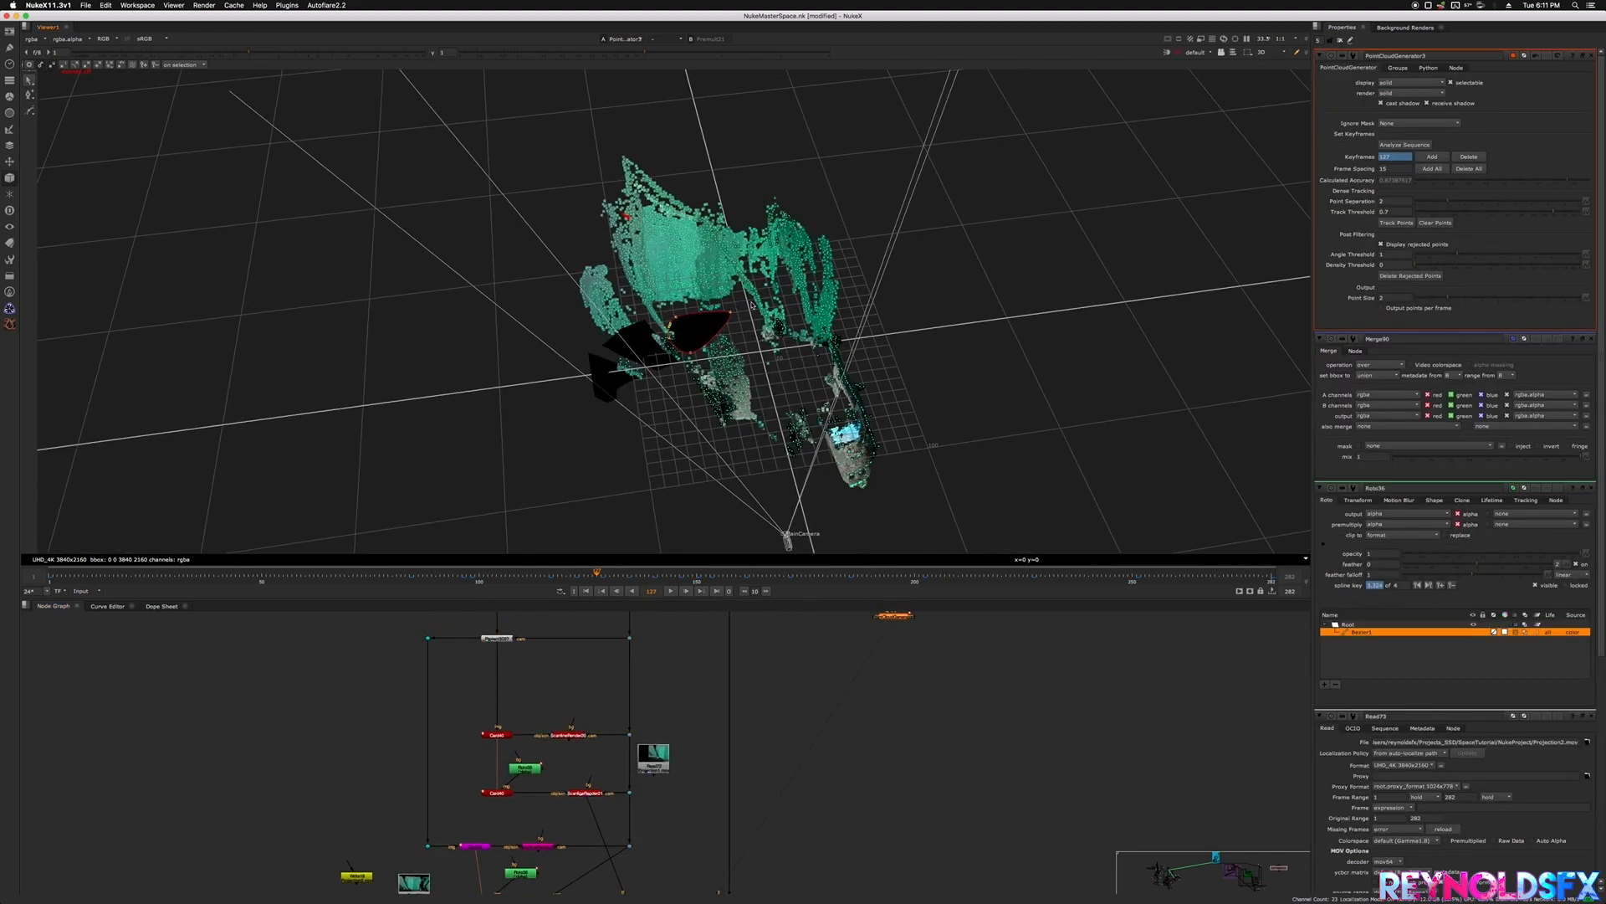
# - Return to the Premult output and scrub the timeline to check the window cut-outs
pyautogui.scroll(-5, 637, 843)
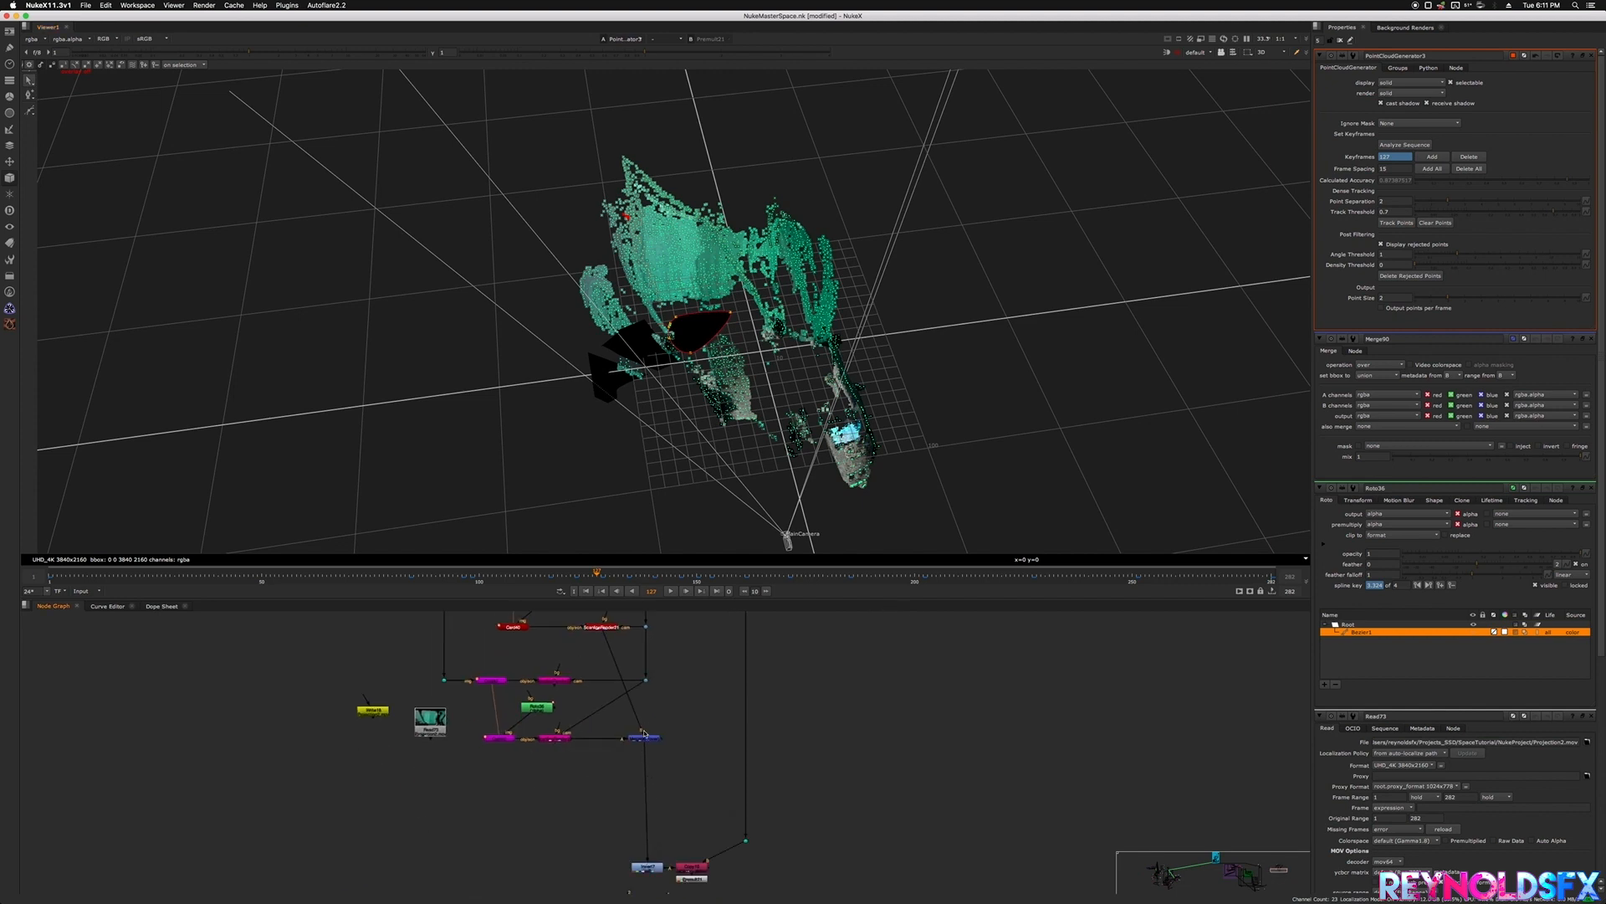
pyautogui.scroll(-2, 685, 838)
pyautogui.click(656, 805)
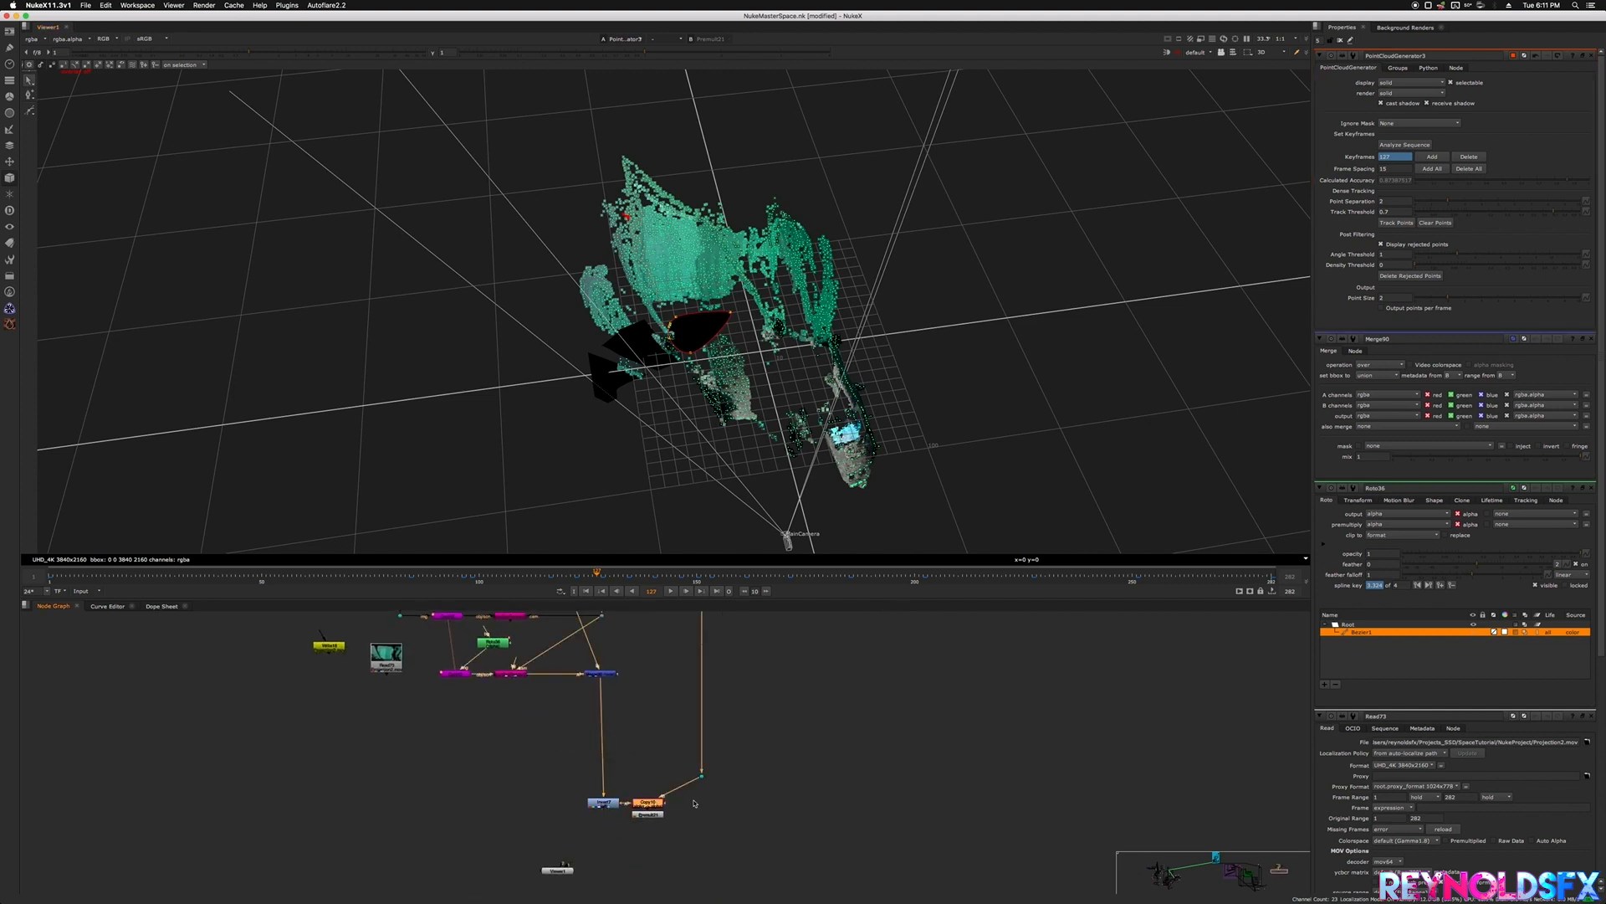
pyautogui.click(649, 814)
pyautogui.press('1')
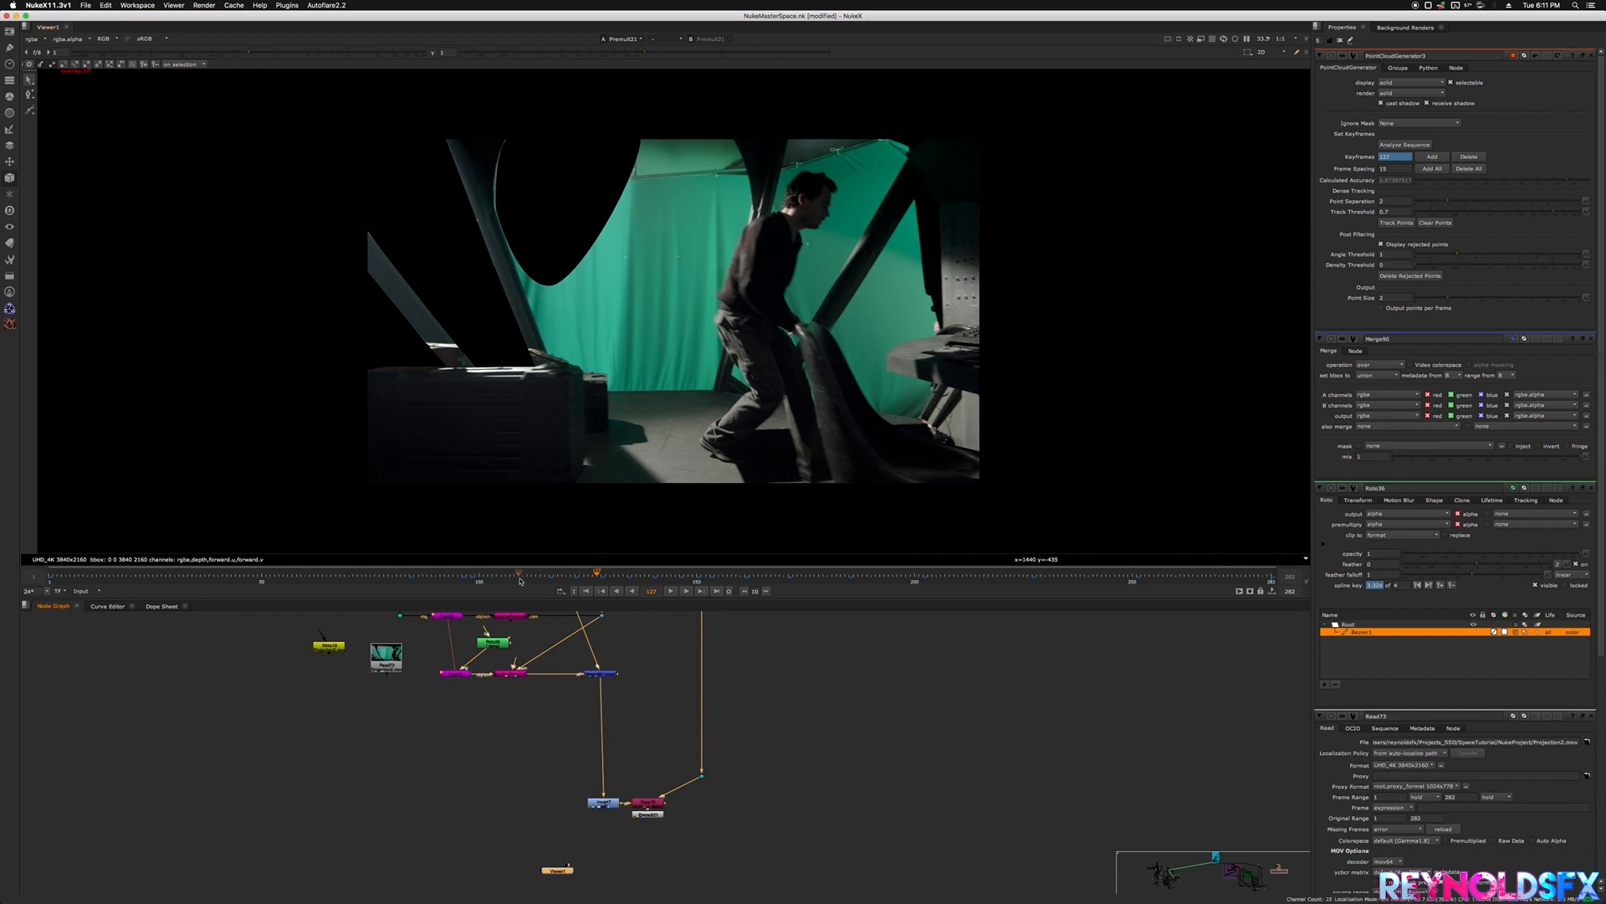
pyautogui.click(413, 575)
pyautogui.moveTo(414, 575); pyautogui.dragTo(477, 580)
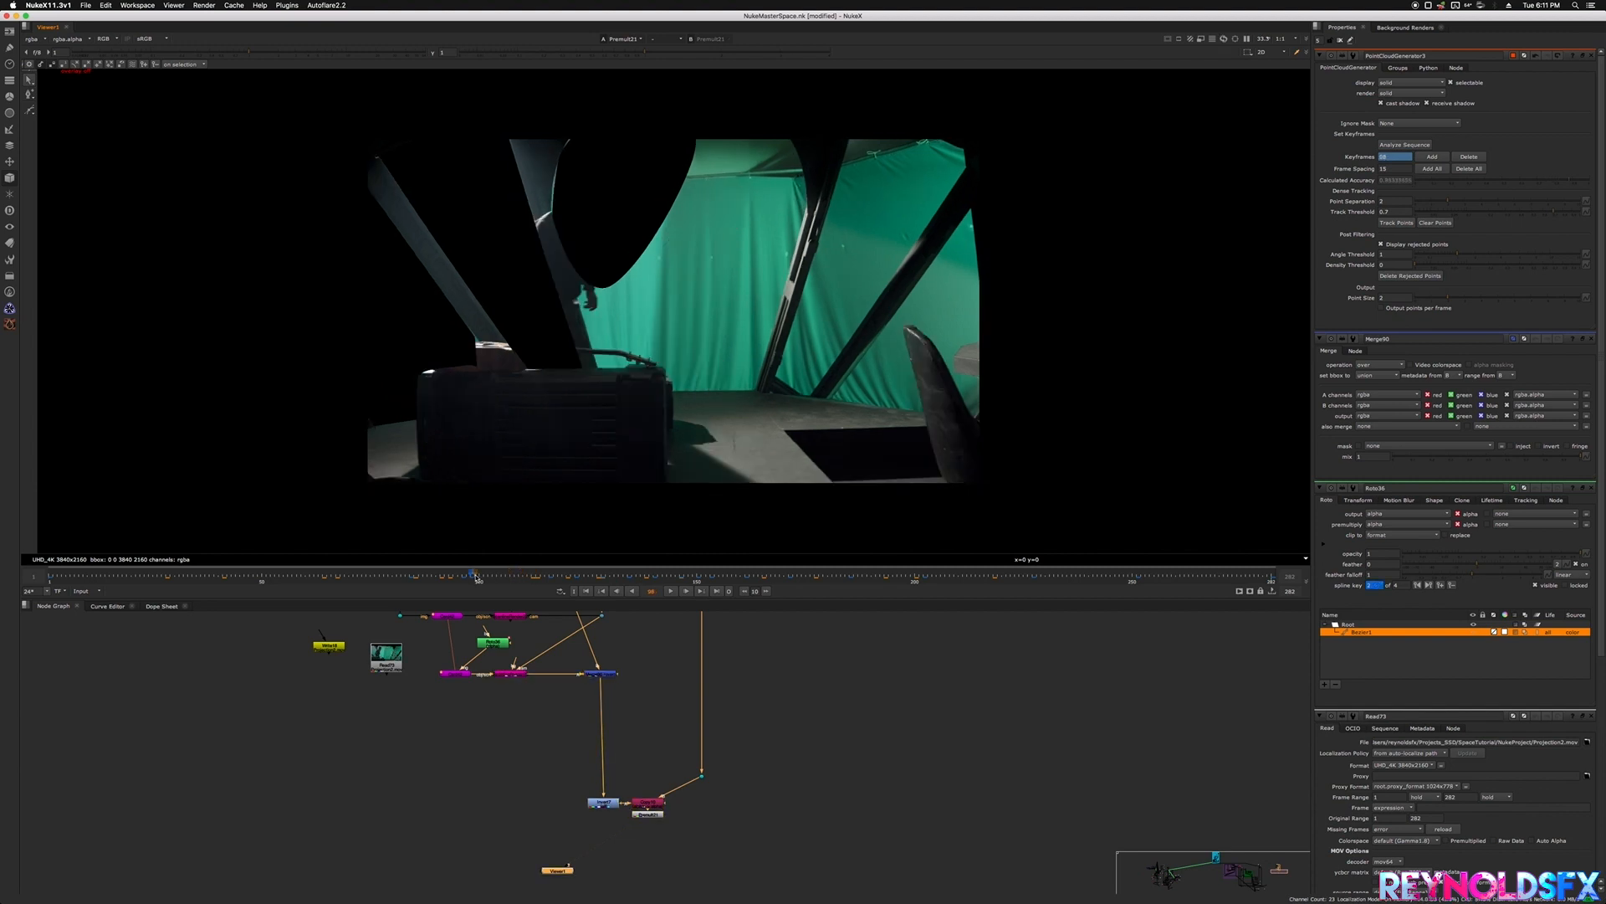
pyautogui.moveTo(475, 577); pyautogui.dragTo(636, 577)
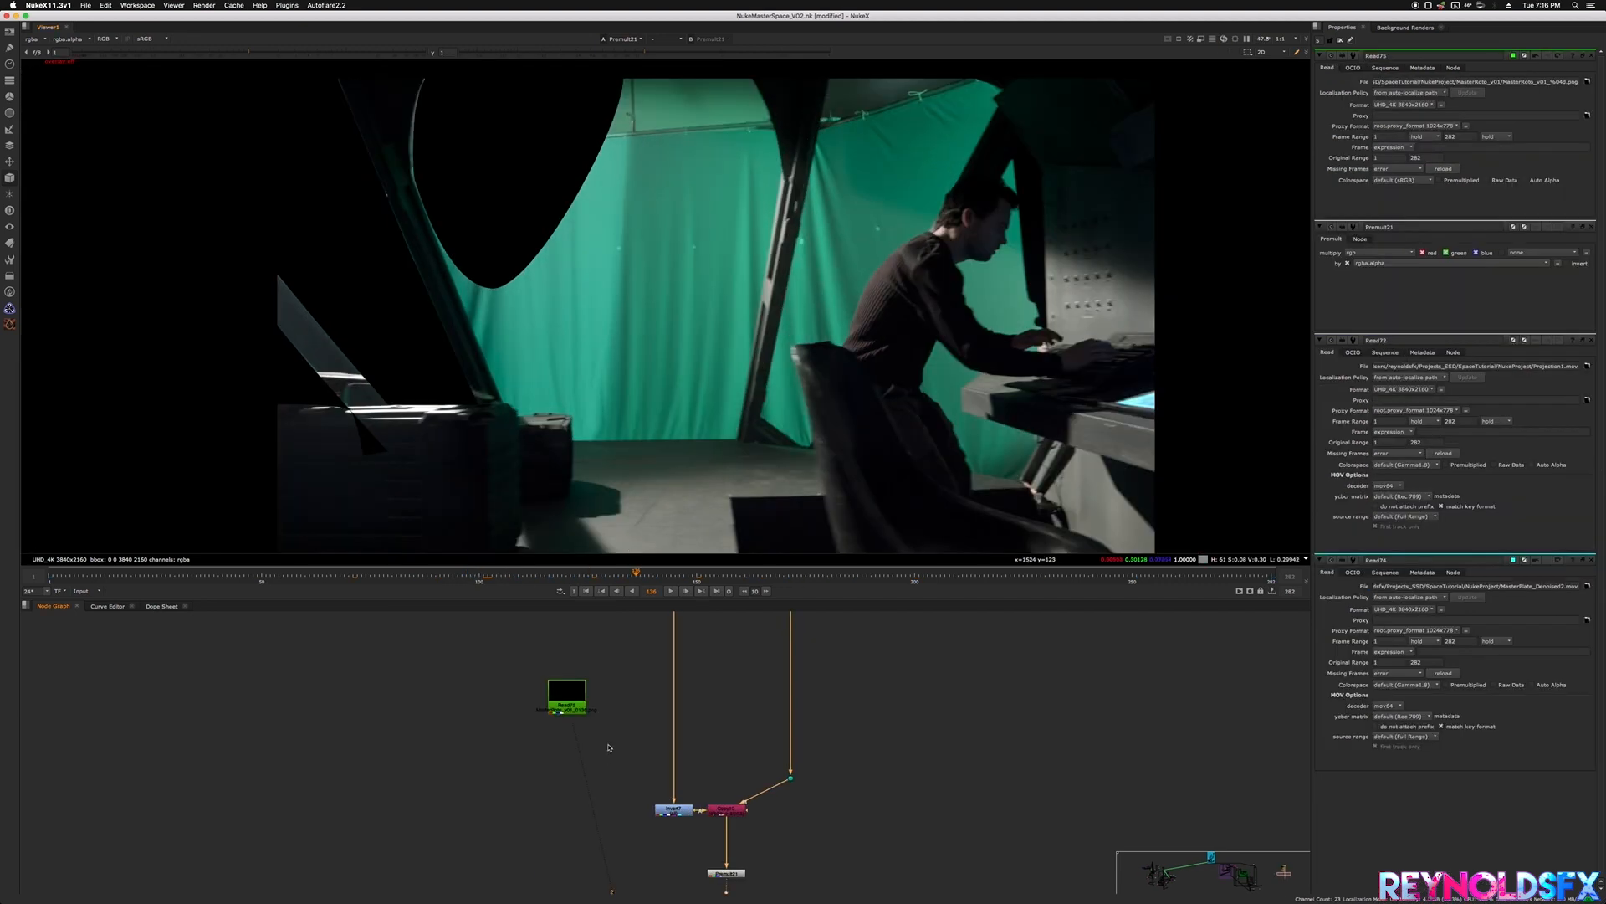
# - Review the projection groups in the NukeMasterSpace_V02 script and scrub the plate back to an earlier frame
pyautogui.moveTo(659, 747); pyautogui.dragTo(667, 792, button='middle')
pyautogui.scroll(-4, 658, 773)
pyautogui.moveTo(701, 665); pyautogui.dragTo(678, 720, button='middle')
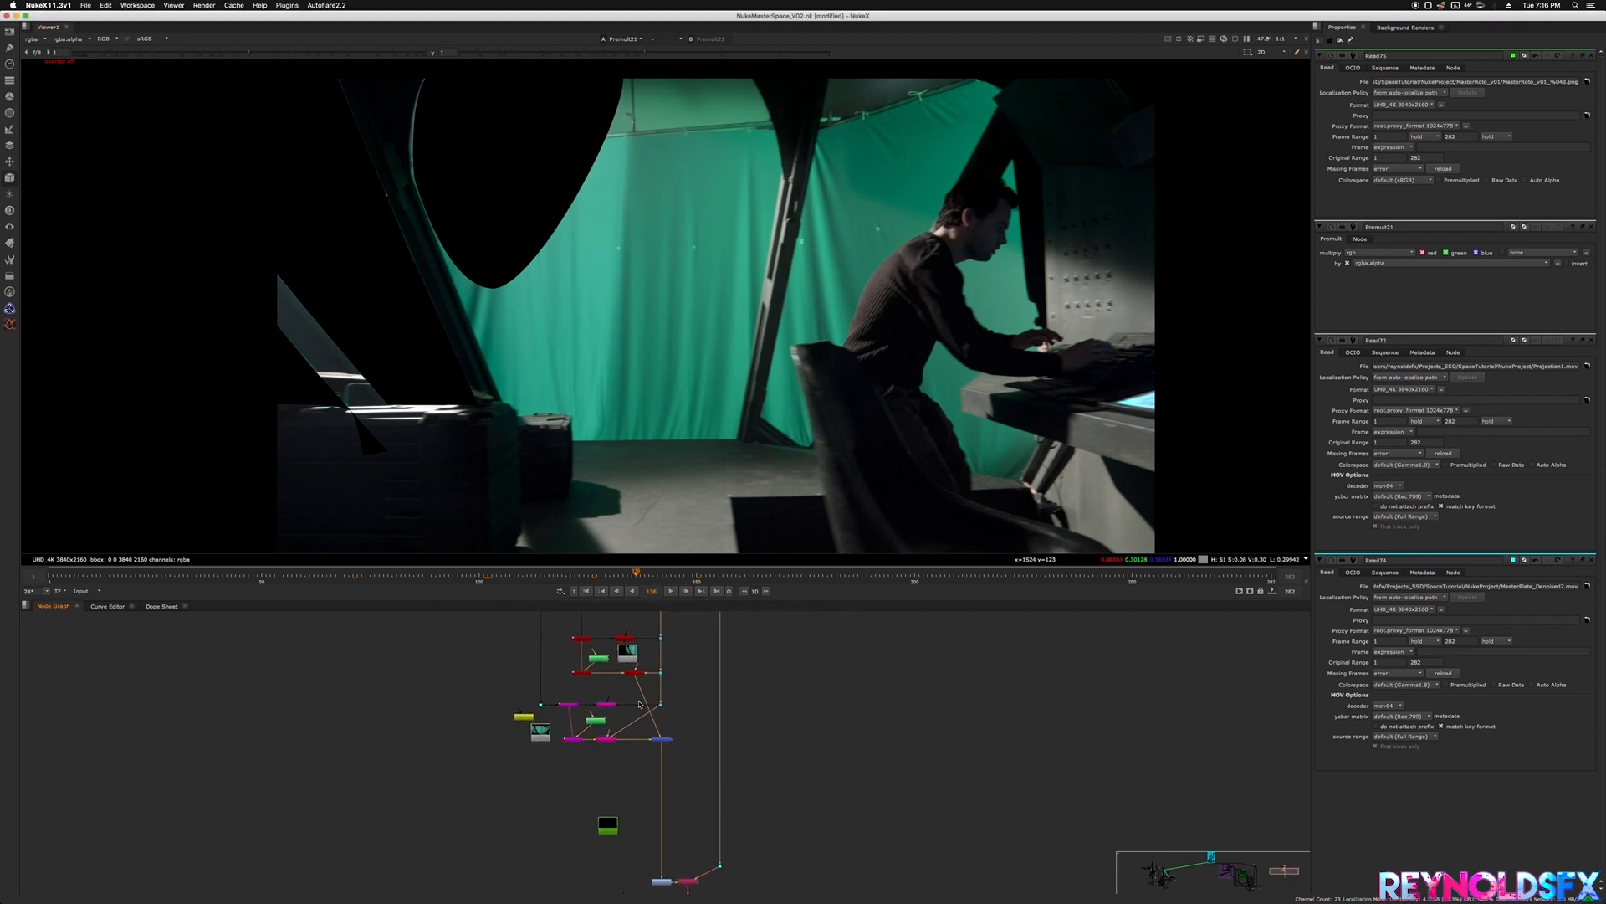
pyautogui.scroll(2, 640, 747)
pyautogui.click(532, 577)
pyautogui.moveTo(532, 577); pyautogui.dragTo(439, 578)
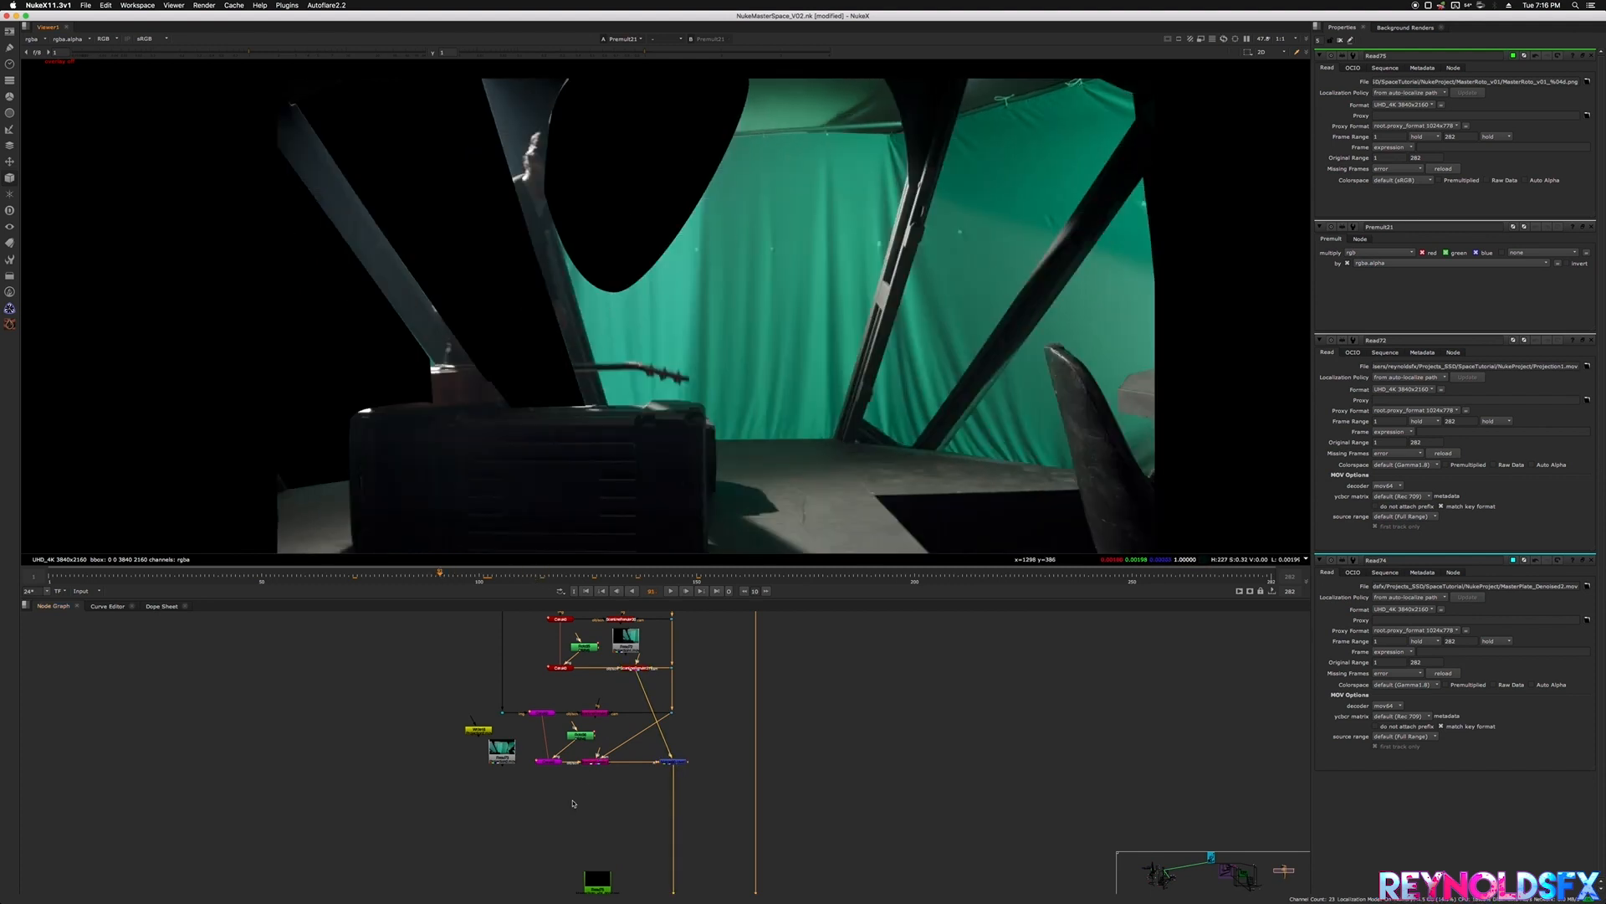
# - View the MasterRoto_v01 image sequence and scrub to frame 72 to inspect the complete window matte
pyautogui.moveTo(575, 799); pyautogui.dragTo(559, 663, button='middle')
pyautogui.scroll(2, 581, 766)
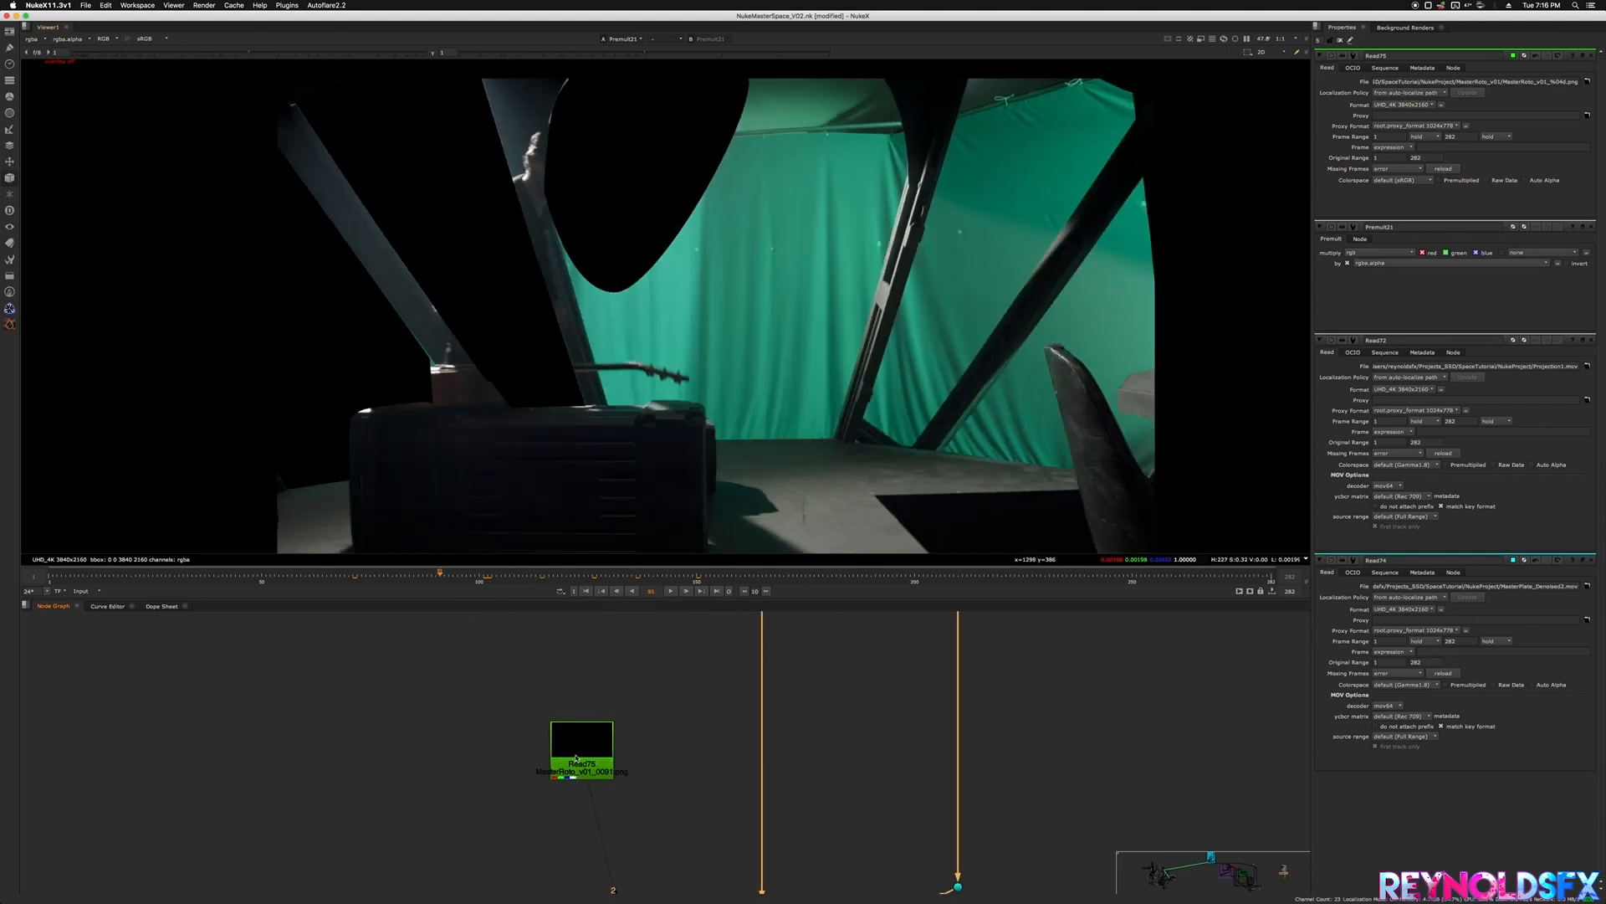
pyautogui.click(581, 749)
pyautogui.press('1')
pyautogui.moveTo(545, 577); pyautogui.dragTo(357, 577)
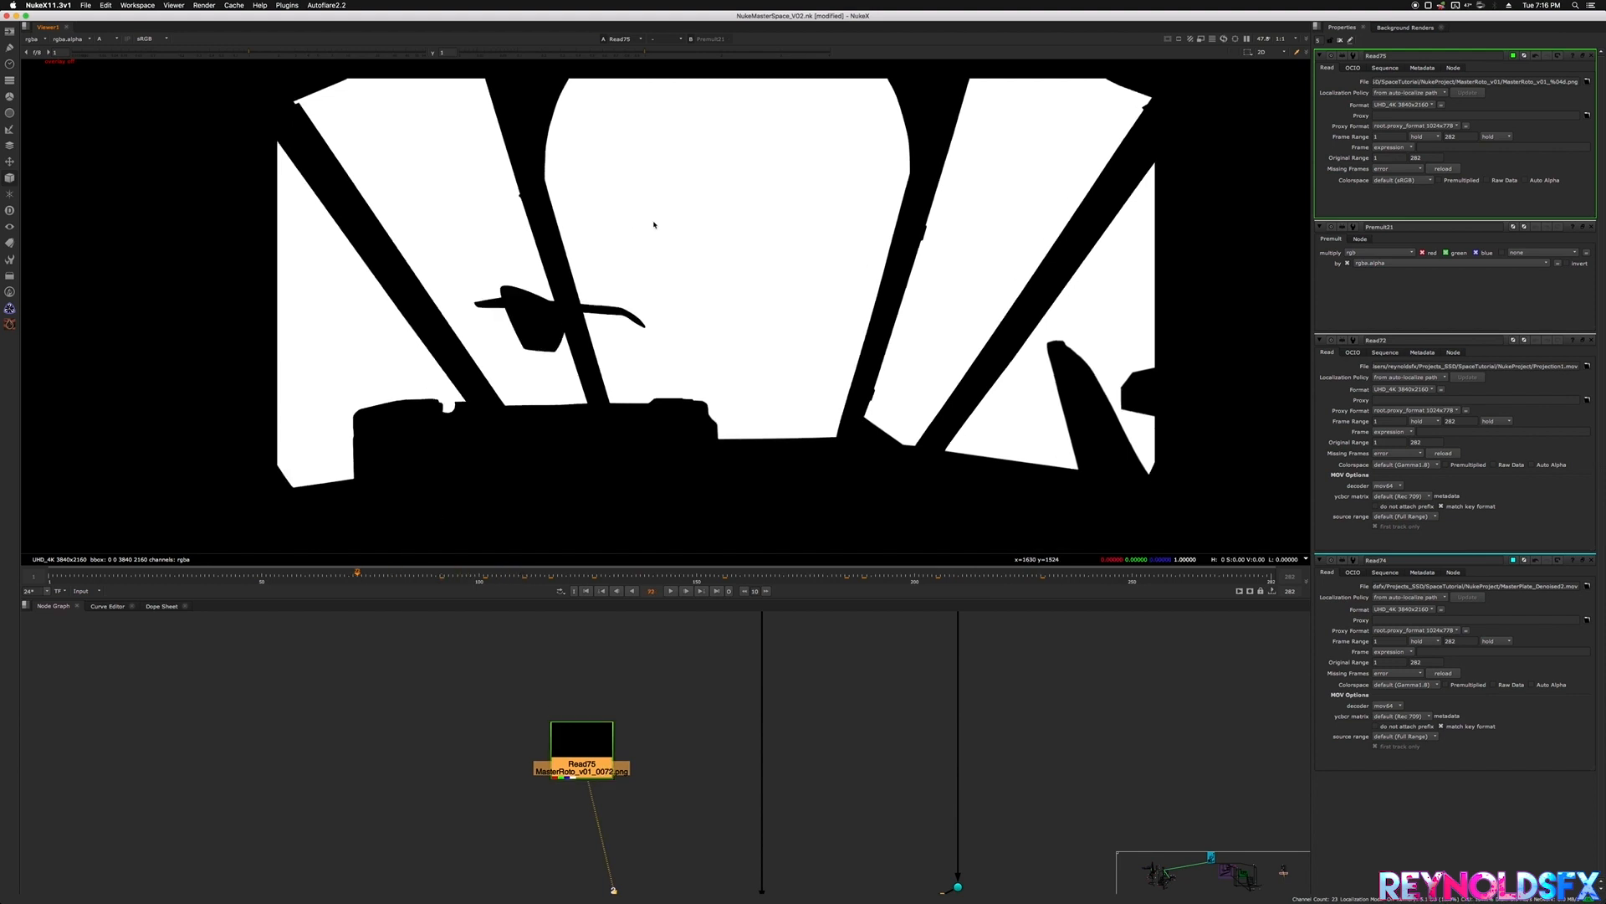
# - Inspect the magenta projection group and its Merge above the MasterRoto Read node
pyautogui.moveTo(606, 697); pyautogui.dragTo(578, 828, button='middle')
pyautogui.scroll(-5, 578, 820)
pyautogui.moveTo(661, 759); pyautogui.dragTo(454, 619)
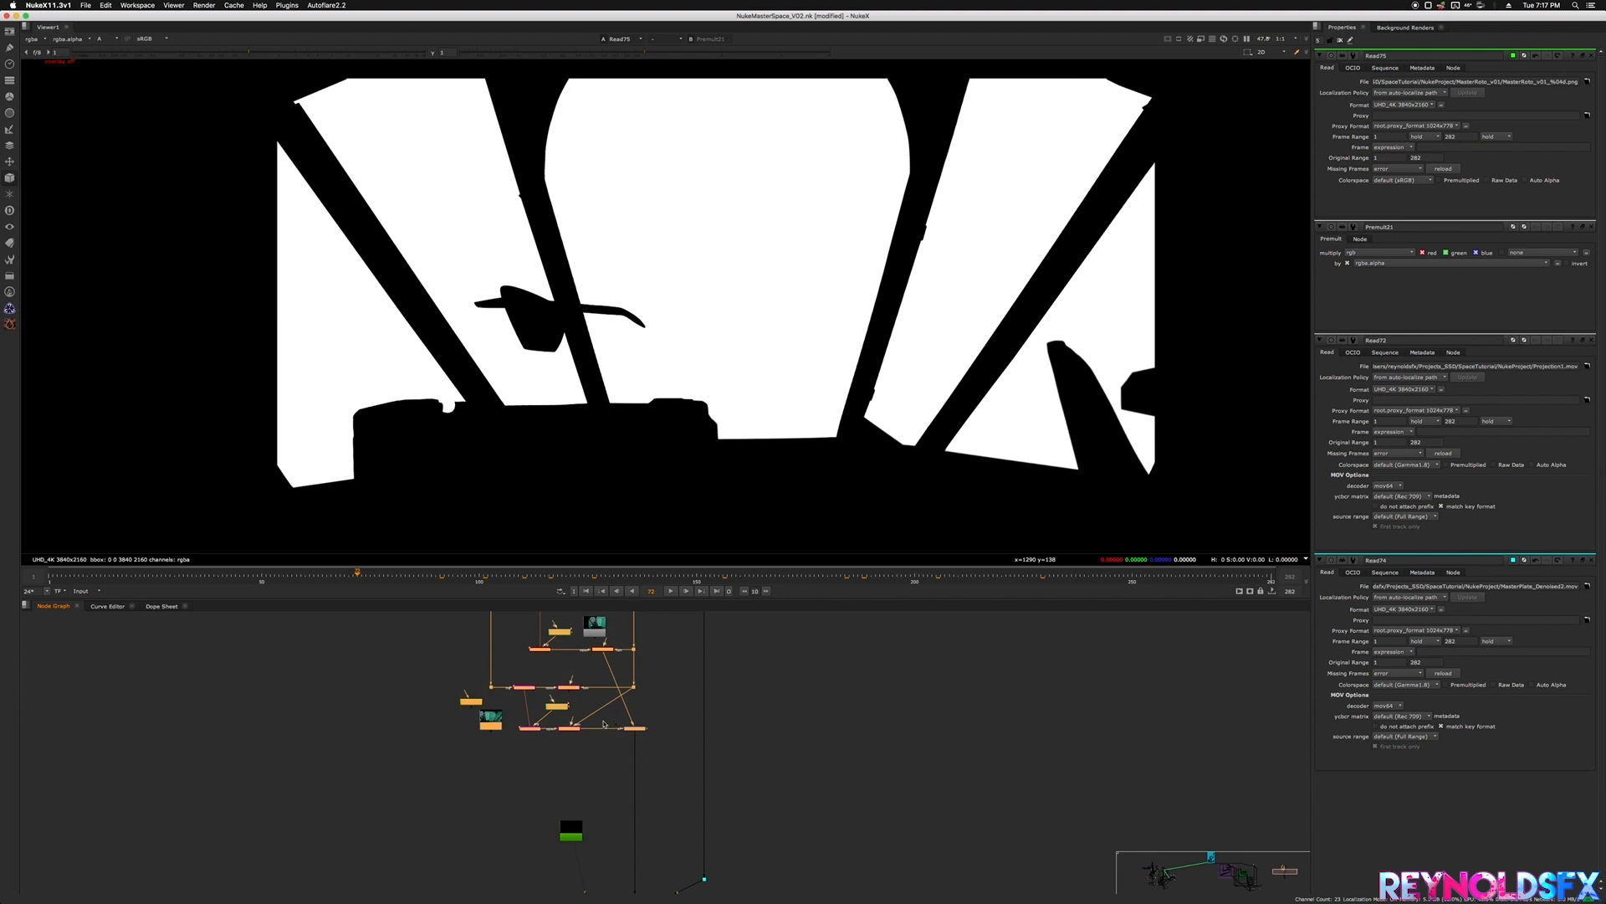
pyautogui.scroll(3, 586, 721)
pyautogui.click(578, 684)
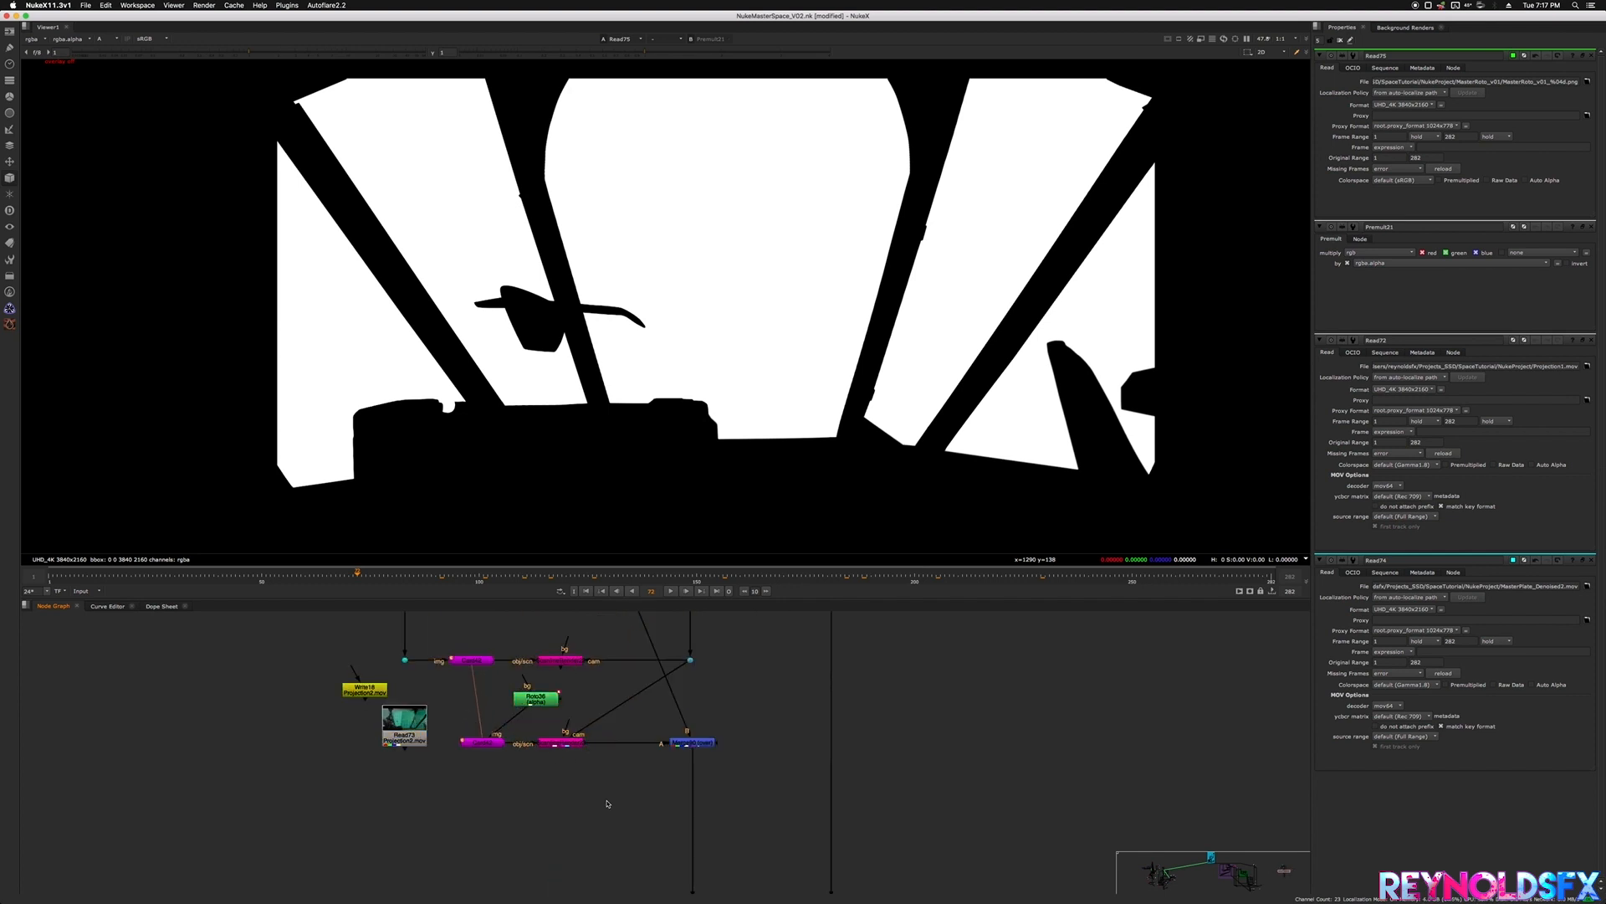
# - Scrub the MasterRoto matte forward to about frame 132 to inspect the window shapes
pyautogui.scroll(-3, 604, 801)
pyautogui.scroll(-4, 653, 799)
pyautogui.scroll(2, 614, 714)
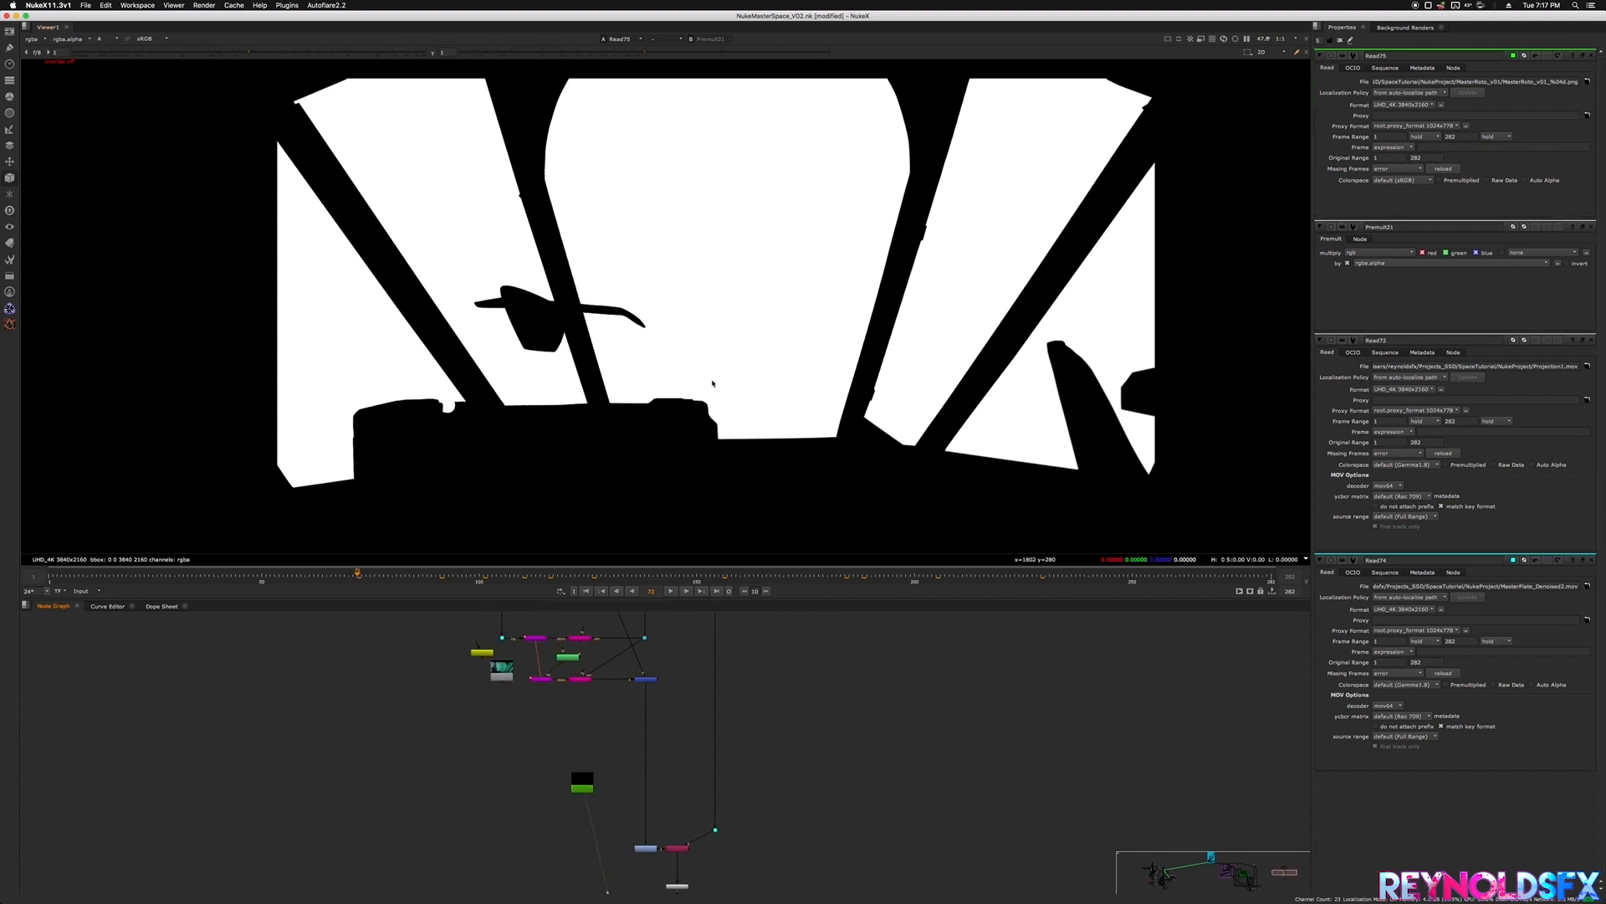
pyautogui.click(570, 575)
pyautogui.moveTo(570, 578); pyautogui.dragTo(619, 578)
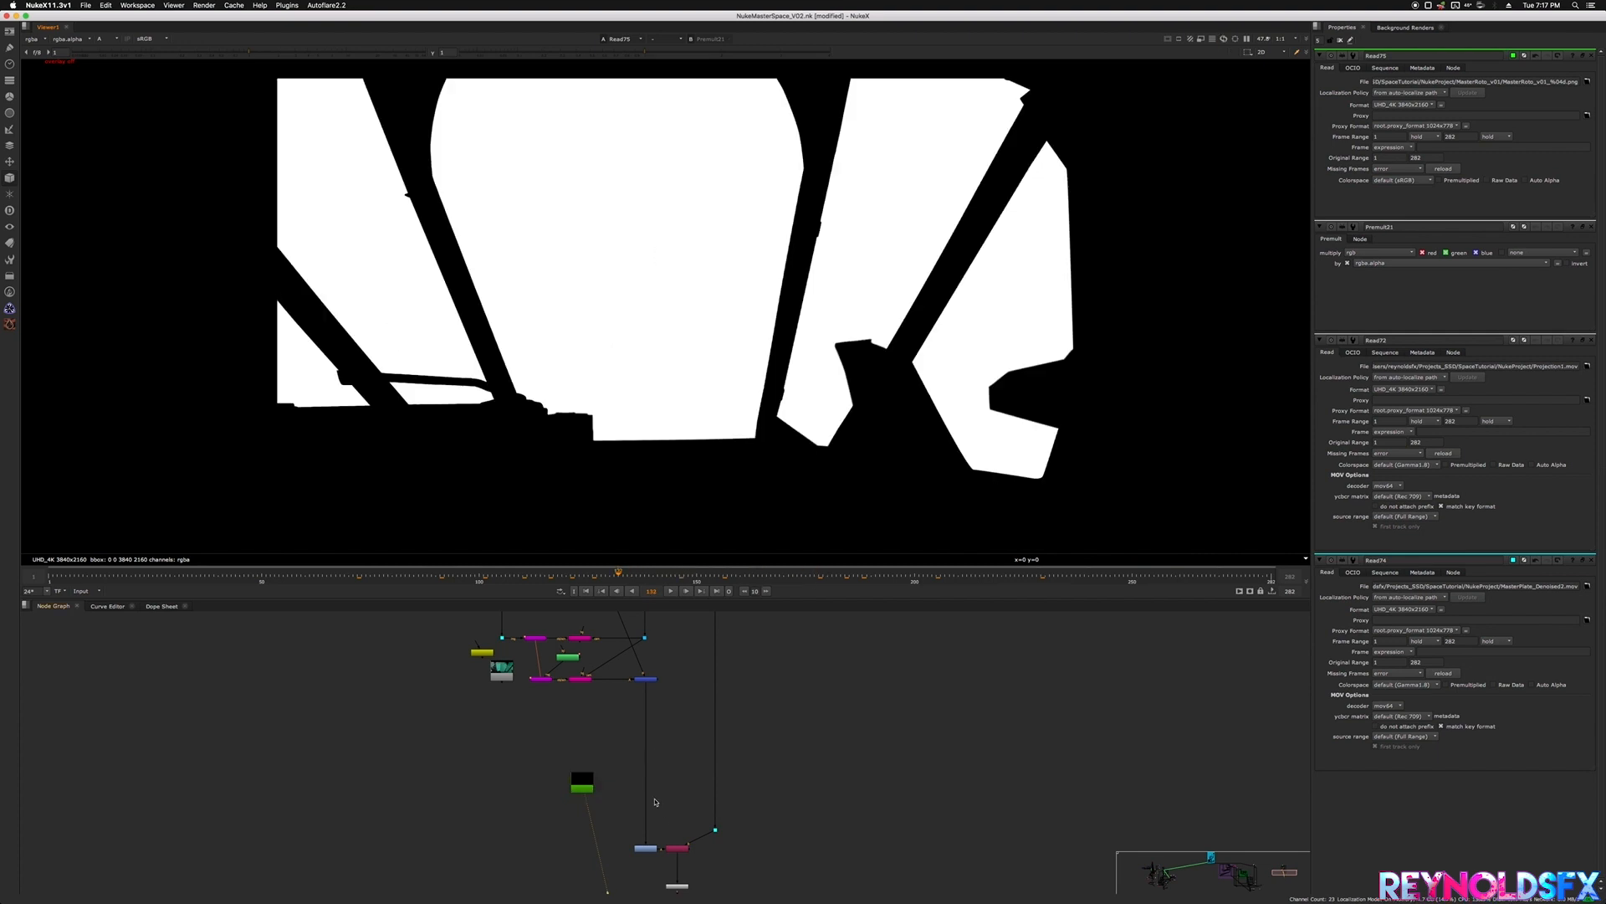
pyautogui.moveTo(661, 799); pyautogui.dragTo(658, 790, button='middle')
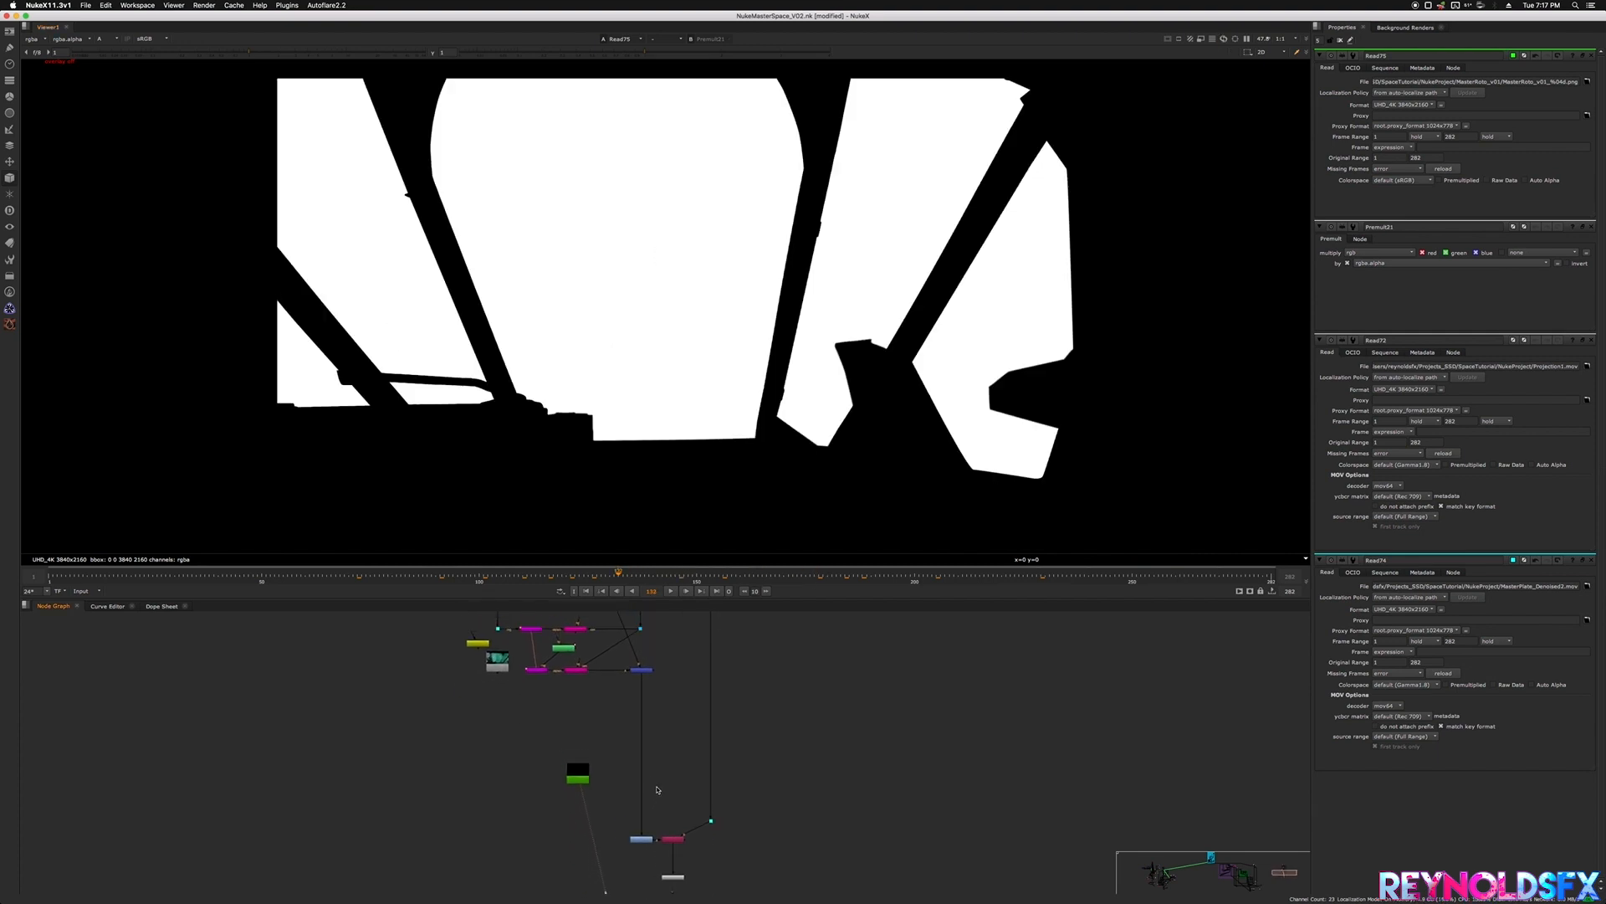
# - Rewire the Invert node's input from the merged projections to the MasterRoto Read node
pyautogui.scroll(5, 644, 827)
pyautogui.moveTo(642, 837); pyautogui.dragTo(640, 723)
pyautogui.moveTo(657, 657); pyautogui.dragTo(665, 827, button='middle')
pyautogui.scroll(-5, 665, 827)
pyautogui.moveTo(695, 750); pyautogui.dragTo(486, 615)
pyautogui.moveTo(678, 804); pyautogui.dragTo(657, 742, button='middle')
pyautogui.scroll(-3, 648, 700)
# - View the Premult output in full colour and scrub back to frame 67 to check the window cut-outs
pyautogui.click(657, 737)
pyautogui.press('a')
pyautogui.click(675, 872)
pyautogui.press('1')
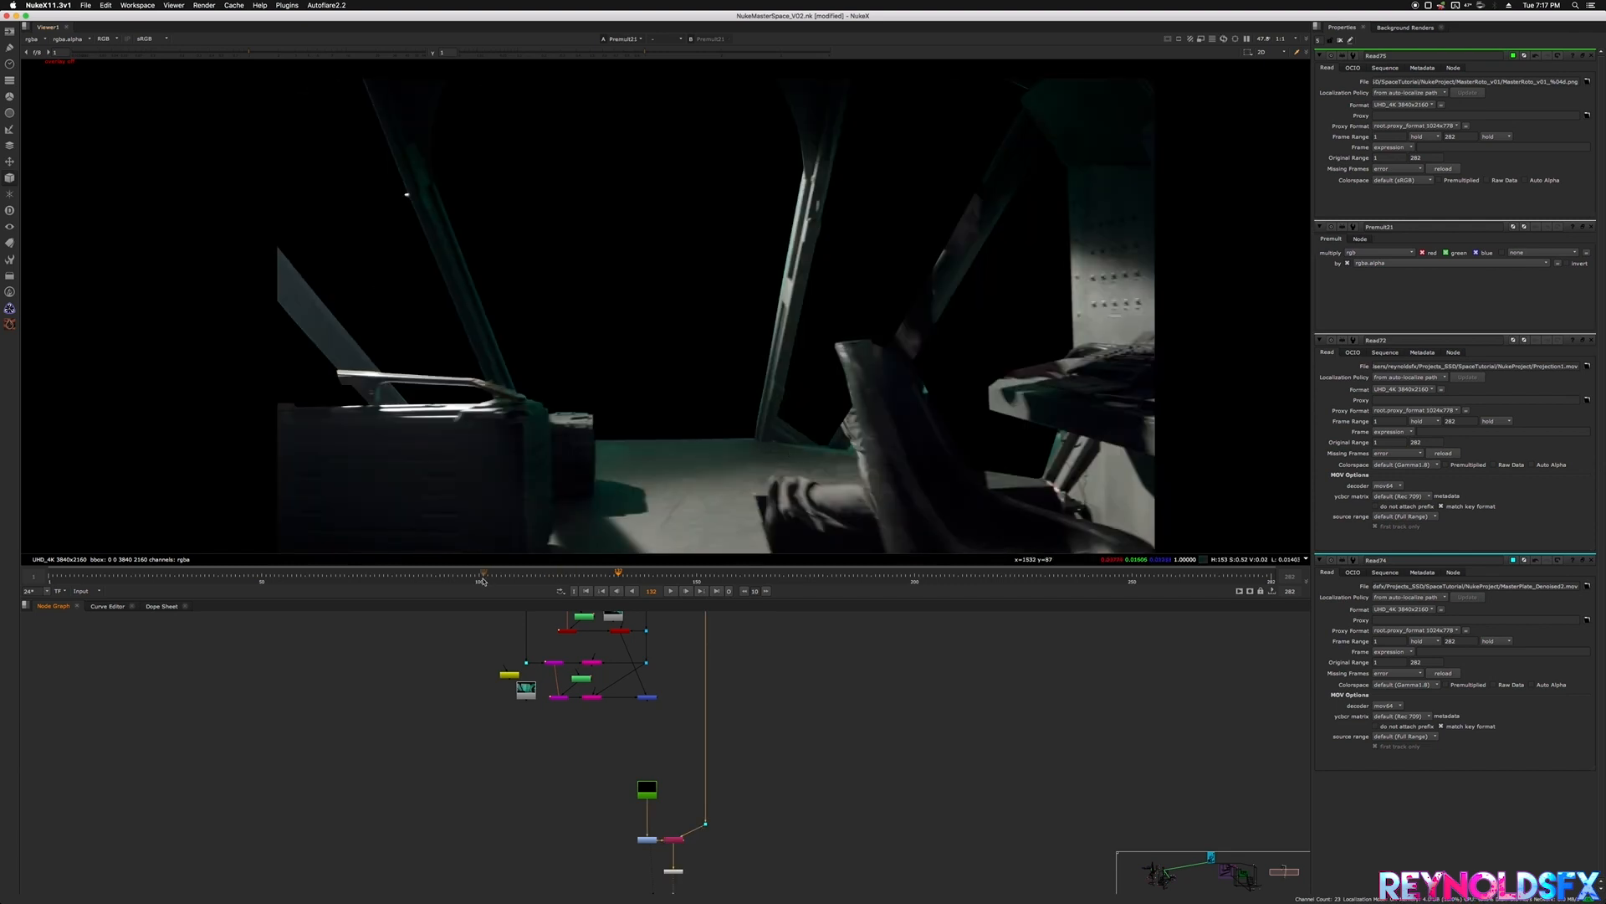
pyautogui.click(483, 582)
pyautogui.click(336, 579)
# - Select the whole roto projection network and add a Backdrop around it labelled 3DRoto
pyautogui.scroll(-3, 510, 762)
pyautogui.scroll(-1, 510, 761)
pyautogui.moveTo(733, 865); pyautogui.dragTo(479, 627)
pyautogui.scroll(1, 525, 676)
pyautogui.press('Tab')
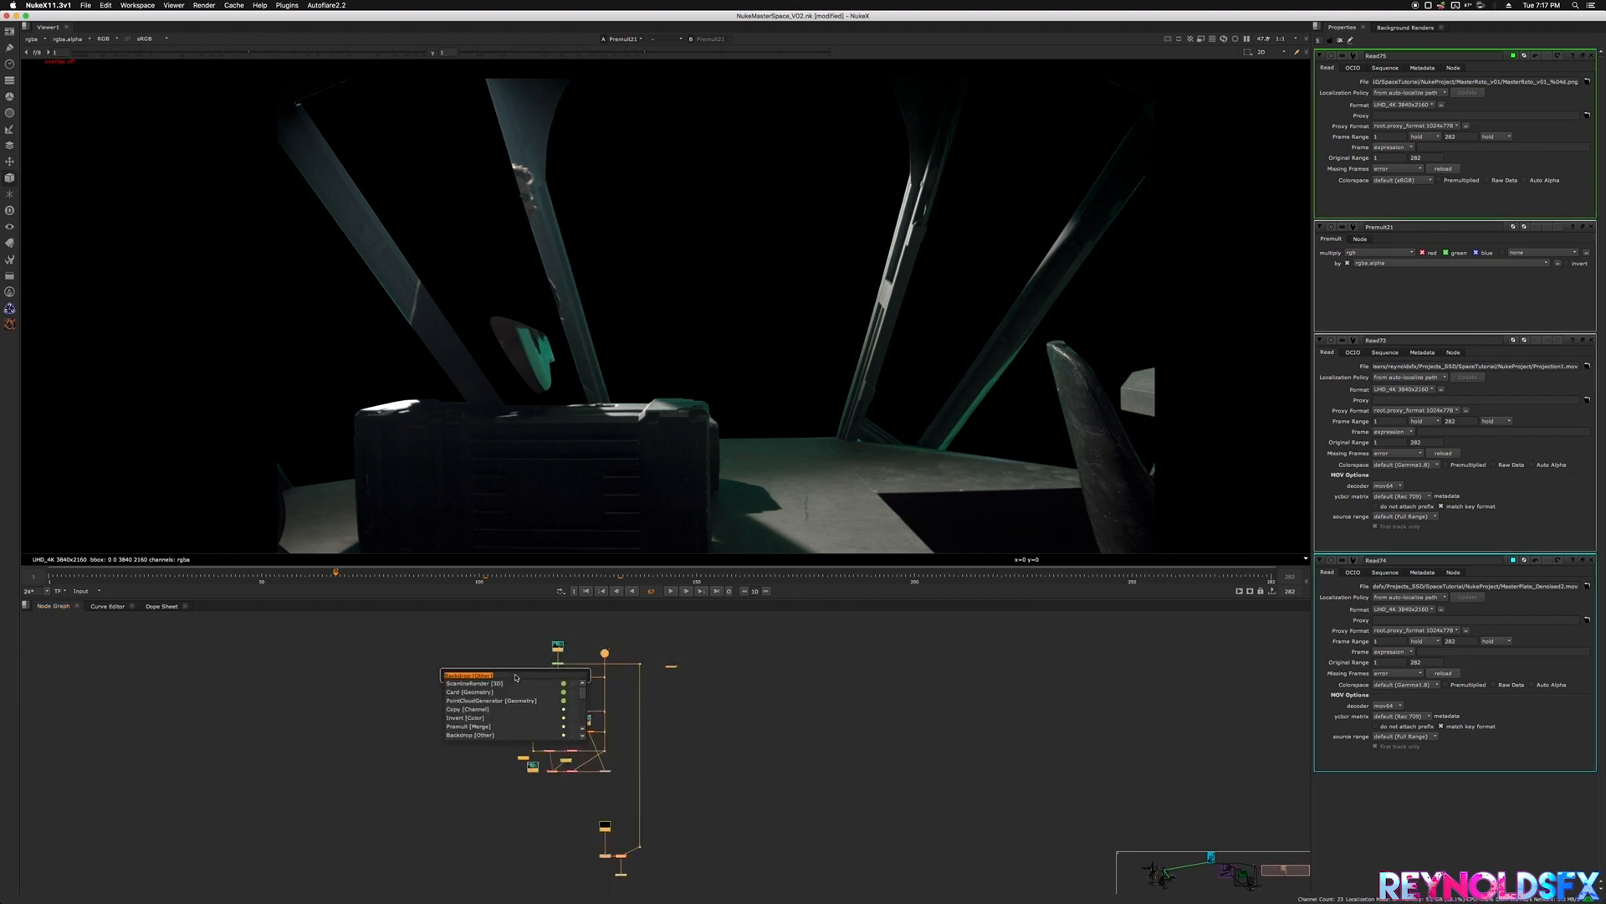
pyautogui.press('Return')
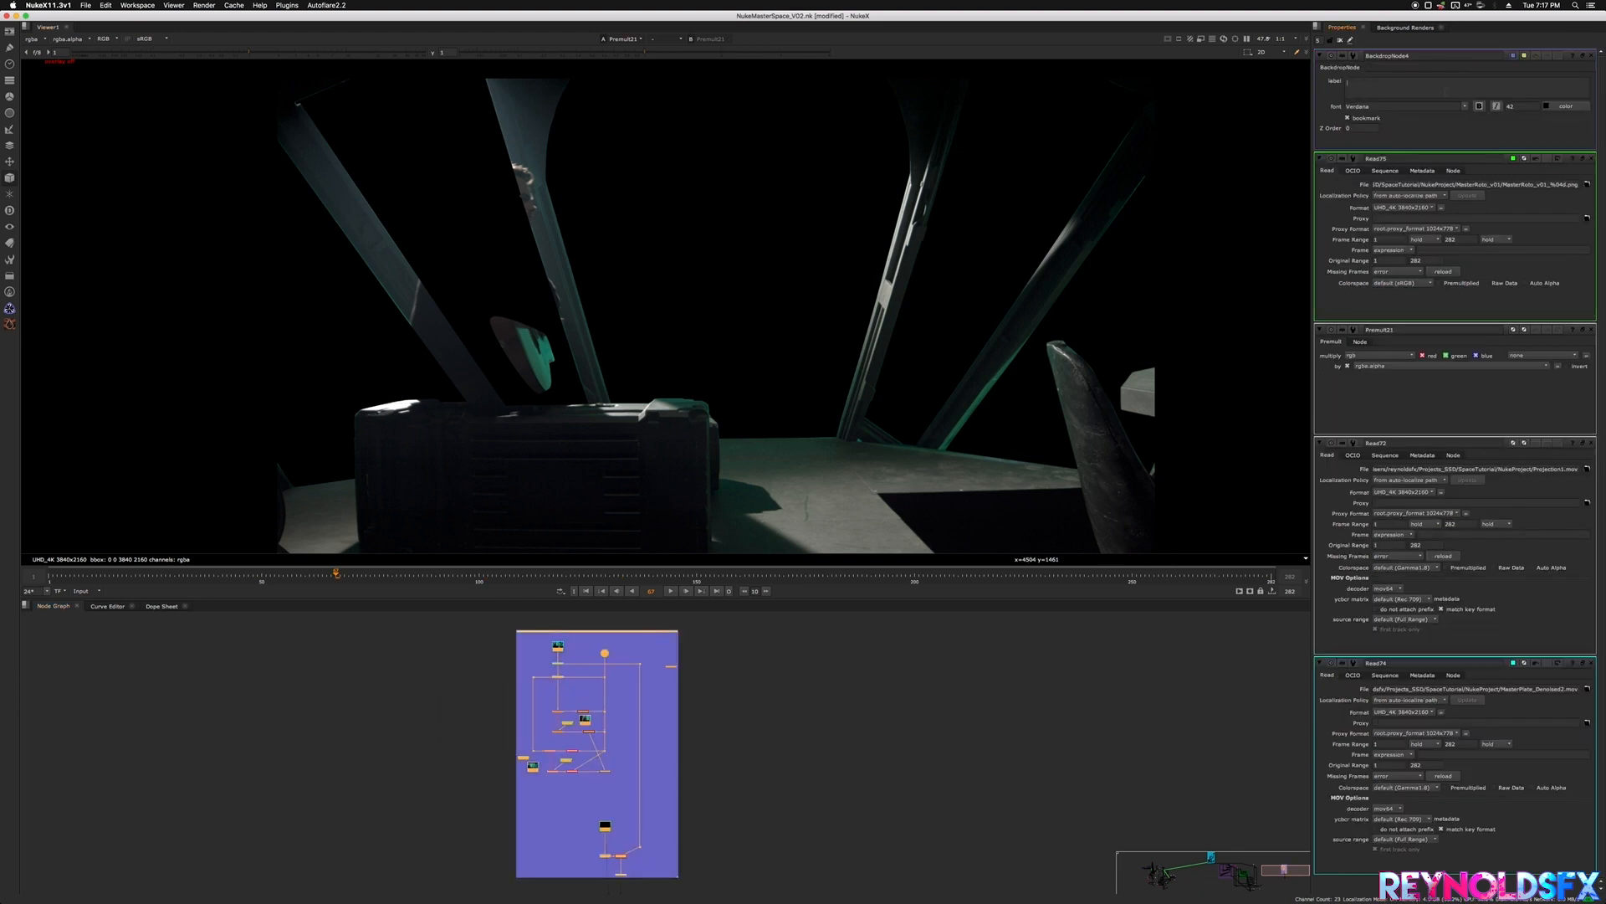
pyautogui.write('3DRoto')
pyautogui.click(605, 740)
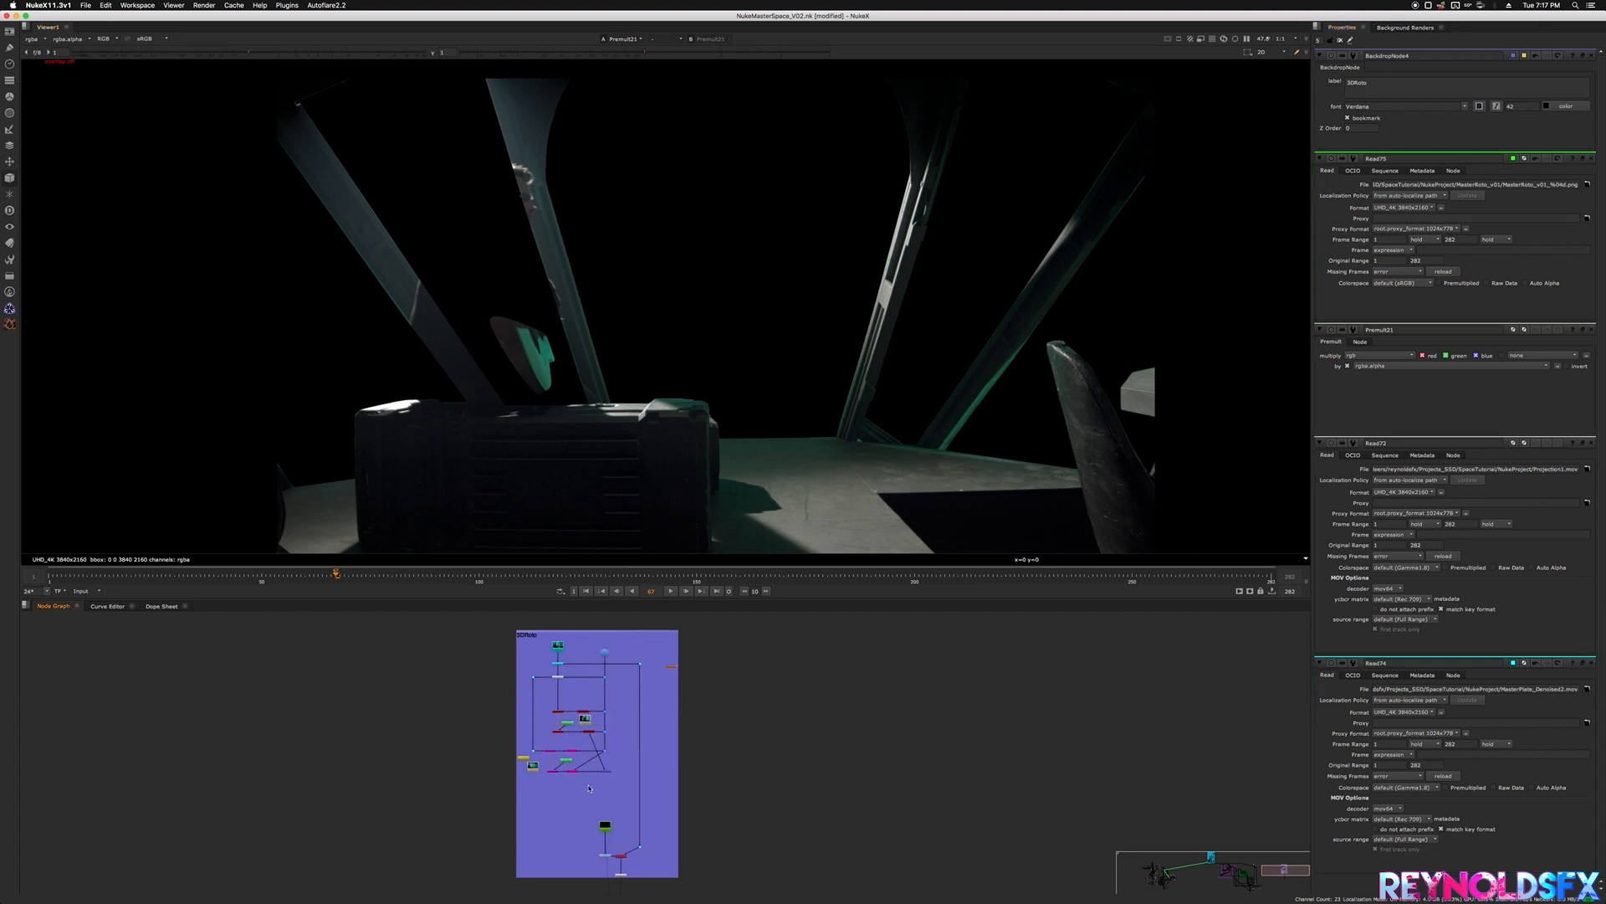
# - View the alpha of the MasterRoto Read node and then the output of the Invert node below it
pyautogui.moveTo(593, 759); pyautogui.dragTo(626, 618, button='middle')
pyautogui.scroll(3, 583, 670)
pyautogui.scroll(4, 622, 751)
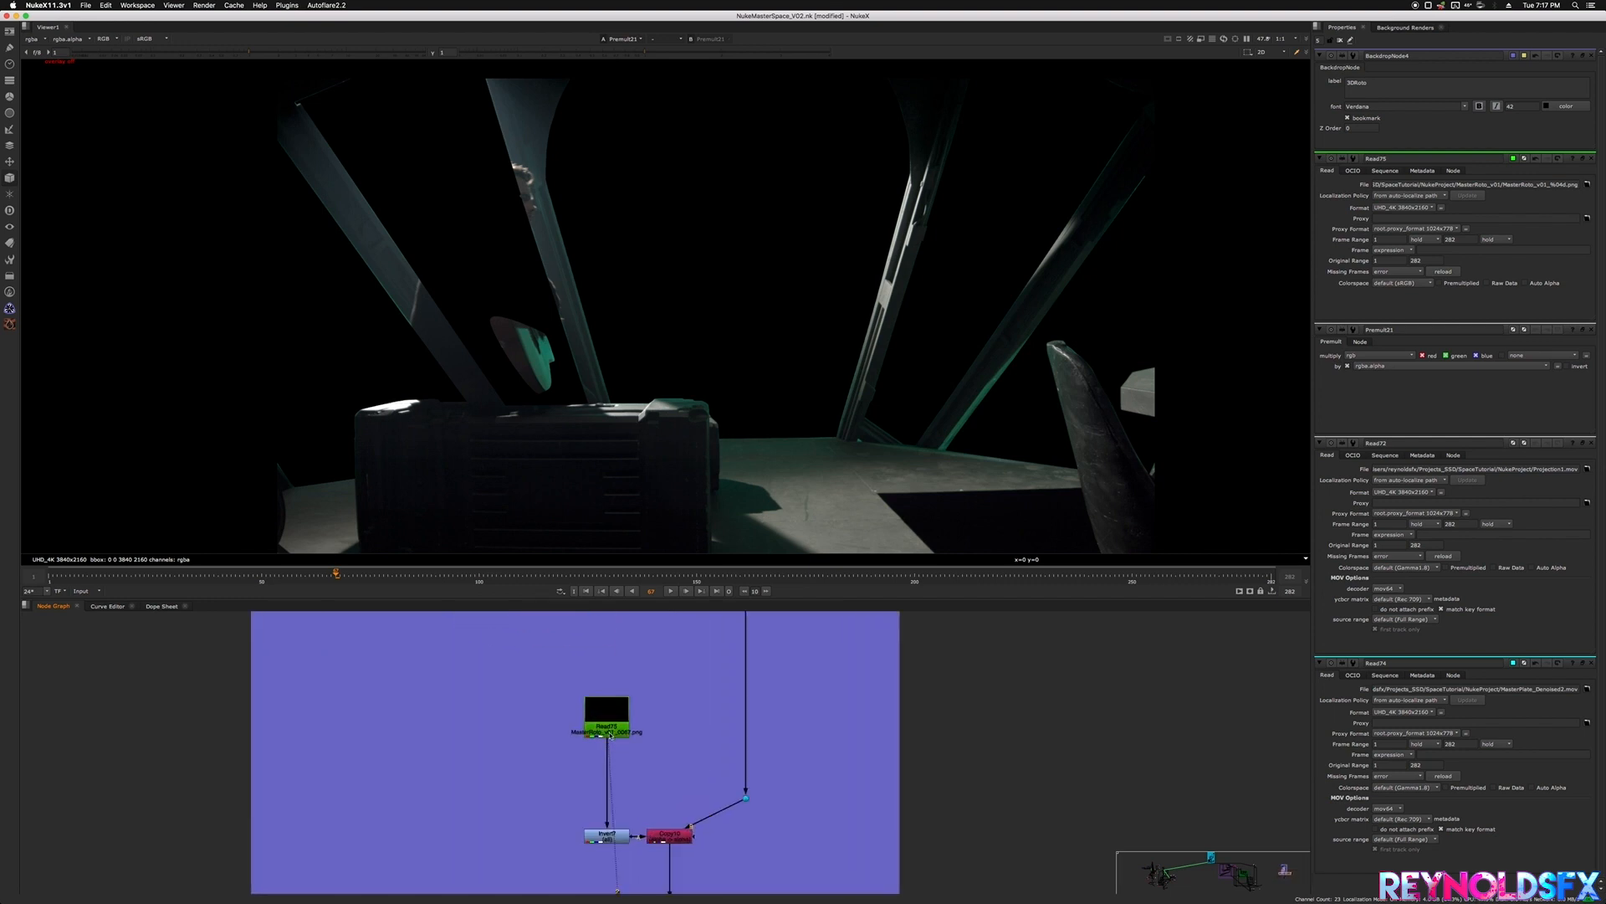
pyautogui.scroll(-3, 611, 740)
pyautogui.scroll(2, 612, 728)
pyautogui.moveTo(615, 717); pyautogui.dragTo(616, 754, button='middle')
pyautogui.moveTo(617, 660)
pyautogui.mouseDown(button='middle')
pyautogui.moveTo(617, 757)
pyautogui.moveTo(611, 643)
pyautogui.mouseUp(button='middle')
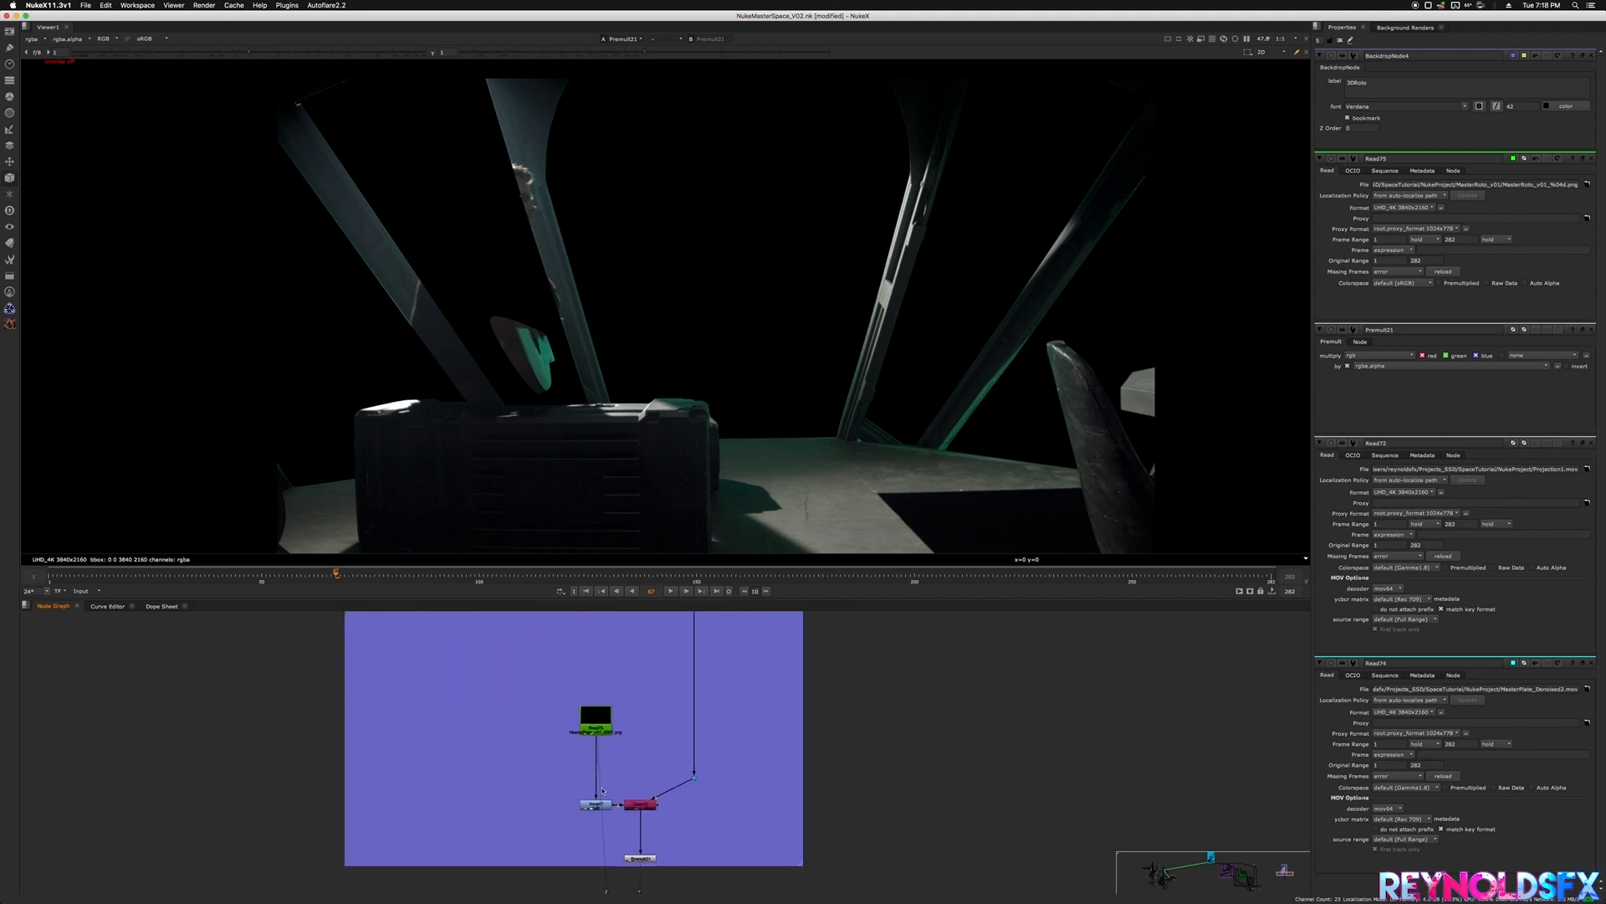
pyautogui.click(596, 723)
pyautogui.press('1')
pyautogui.press('a')
pyautogui.click(594, 804)
pyautogui.press('1')
# - View the Copy output and the Premult result, switching from alpha back to full colour
pyautogui.click(640, 806)
pyautogui.press('1')
pyautogui.click(640, 857)
pyautogui.press('1')
pyautogui.press('a')
pyautogui.scroll(-5, 700, 797)
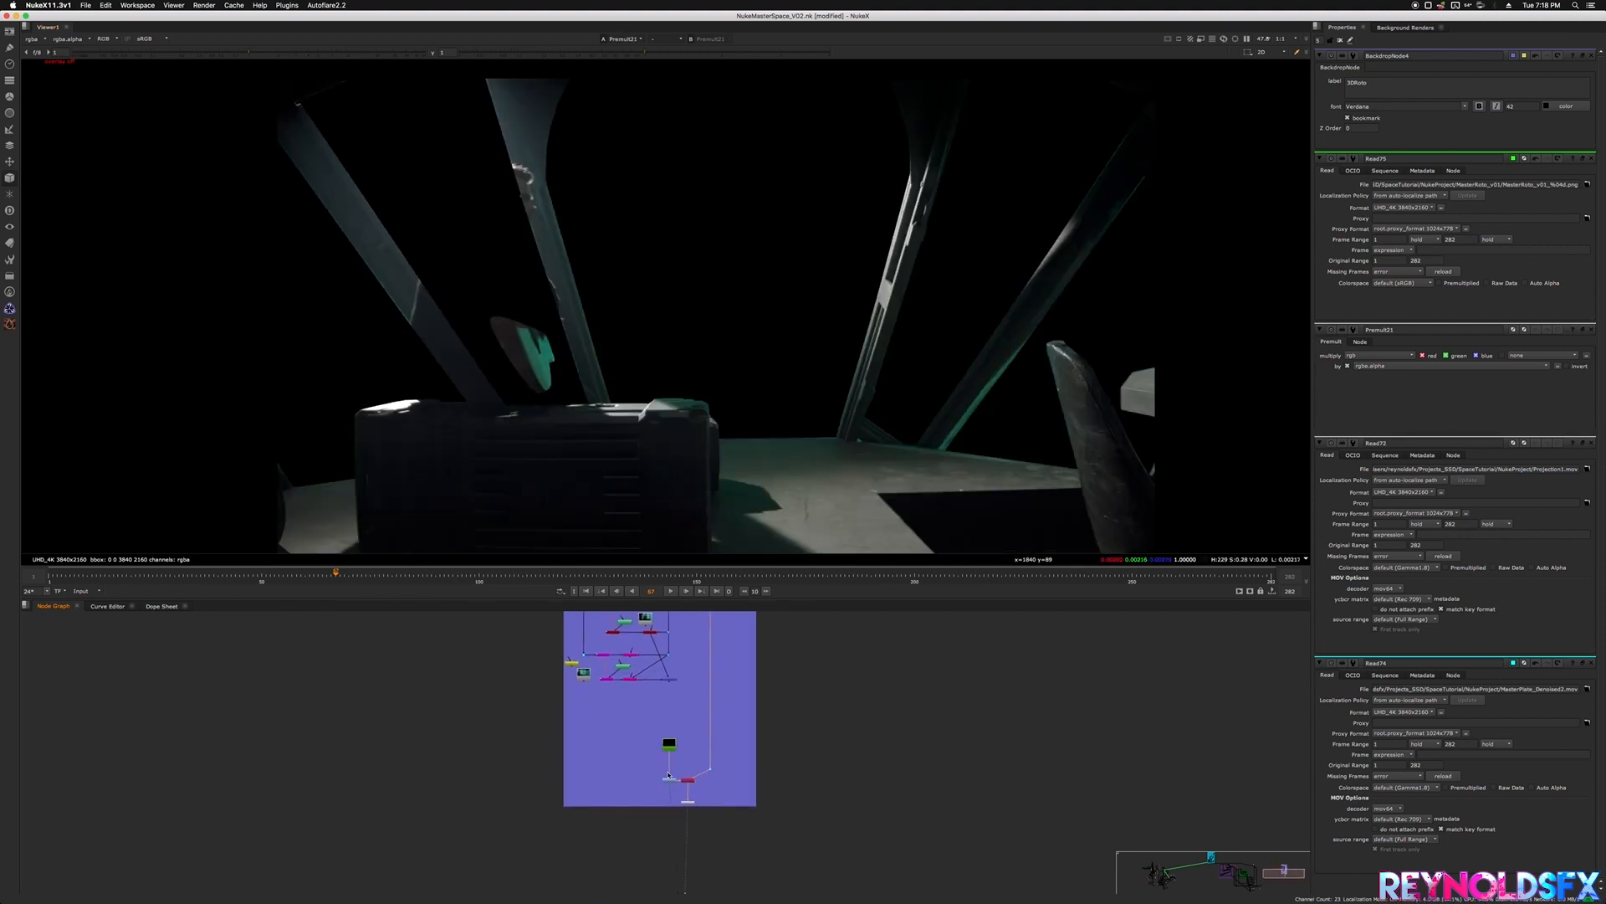
# - View the denoised plate Read node at the start of the 3DRoto network and scrub to frame 127
pyautogui.moveTo(731, 768); pyautogui.dragTo(716, 801, button='middle')
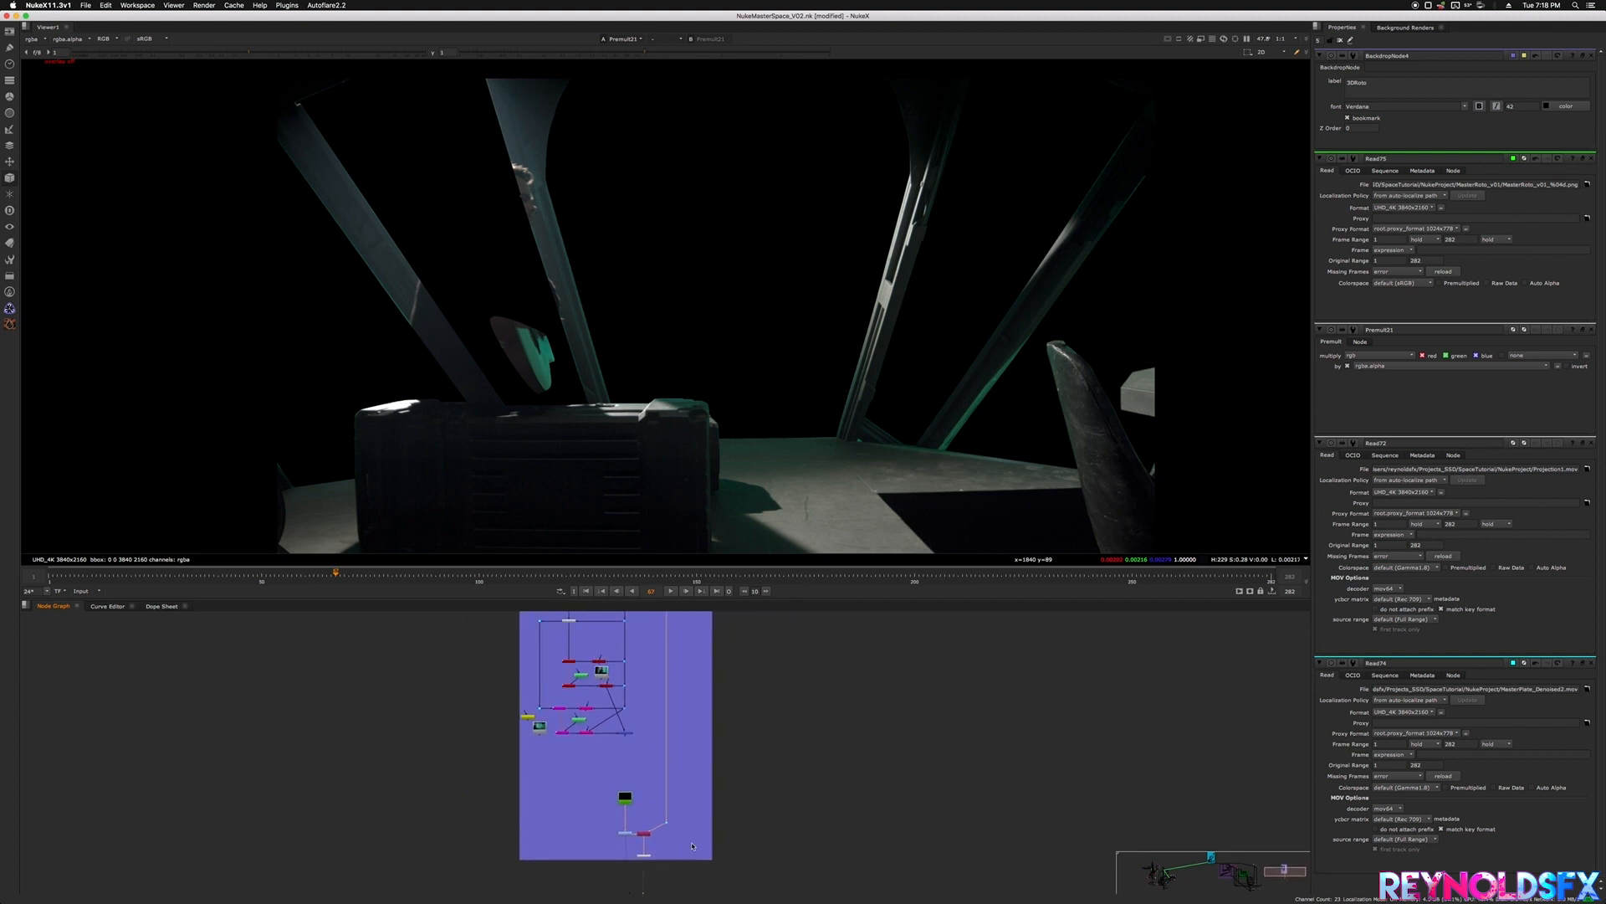
pyautogui.scroll(-3, 716, 802)
pyautogui.moveTo(593, 653); pyautogui.dragTo(578, 686, button='middle')
pyautogui.scroll(4, 578, 687)
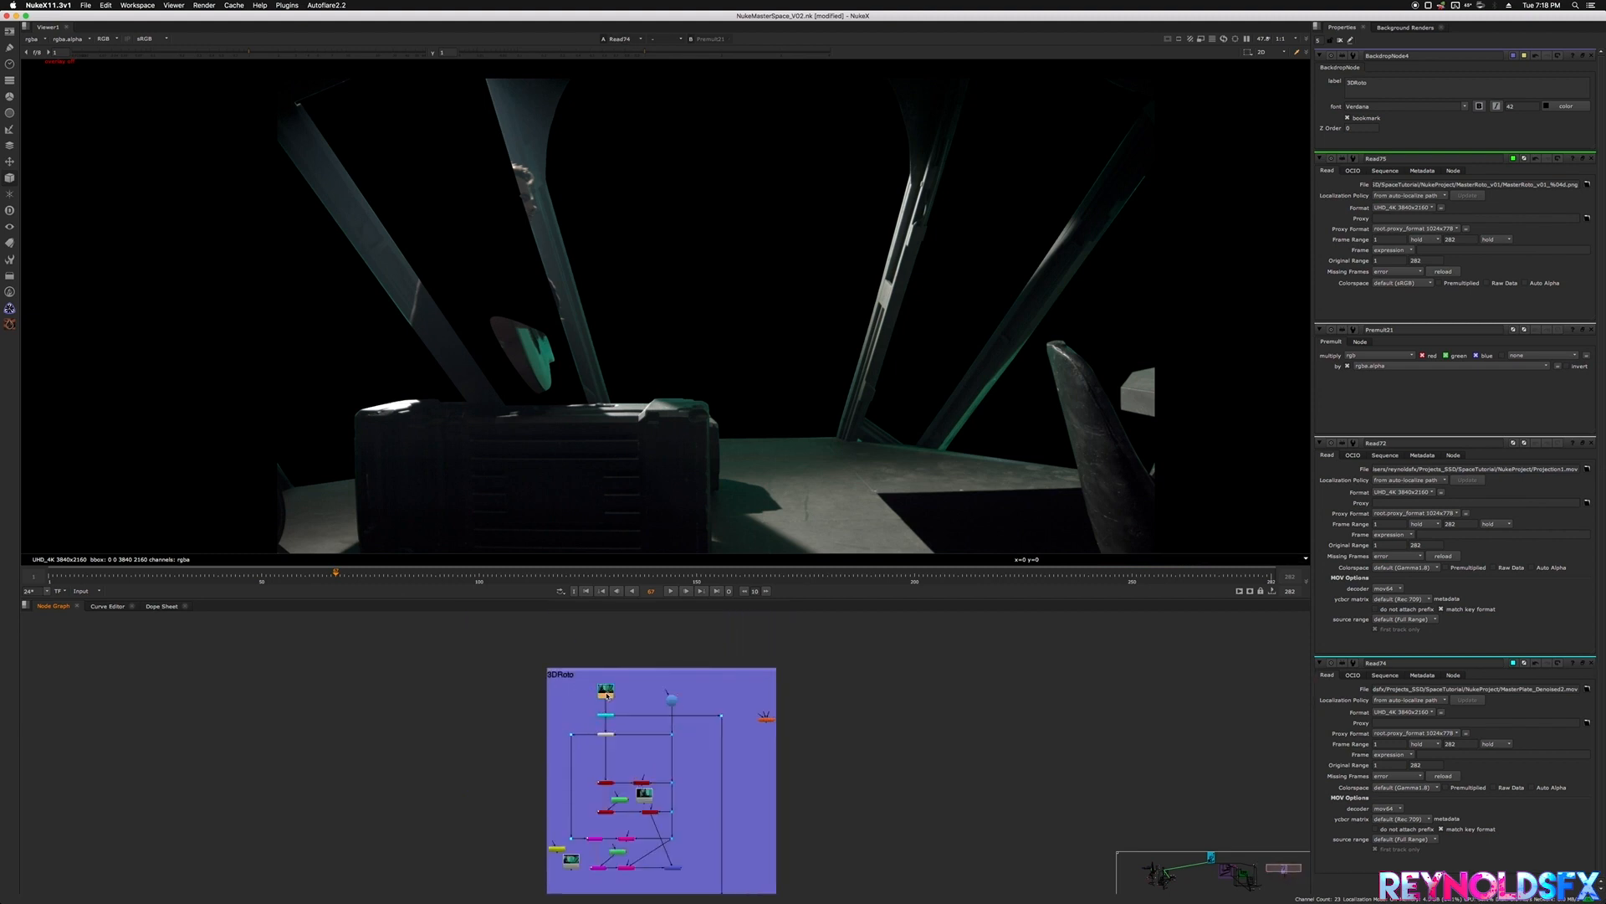
pyautogui.click(606, 690)
pyautogui.press('1')
pyautogui.click(583, 575)
pyautogui.moveTo(583, 576); pyautogui.dragTo(597, 576)
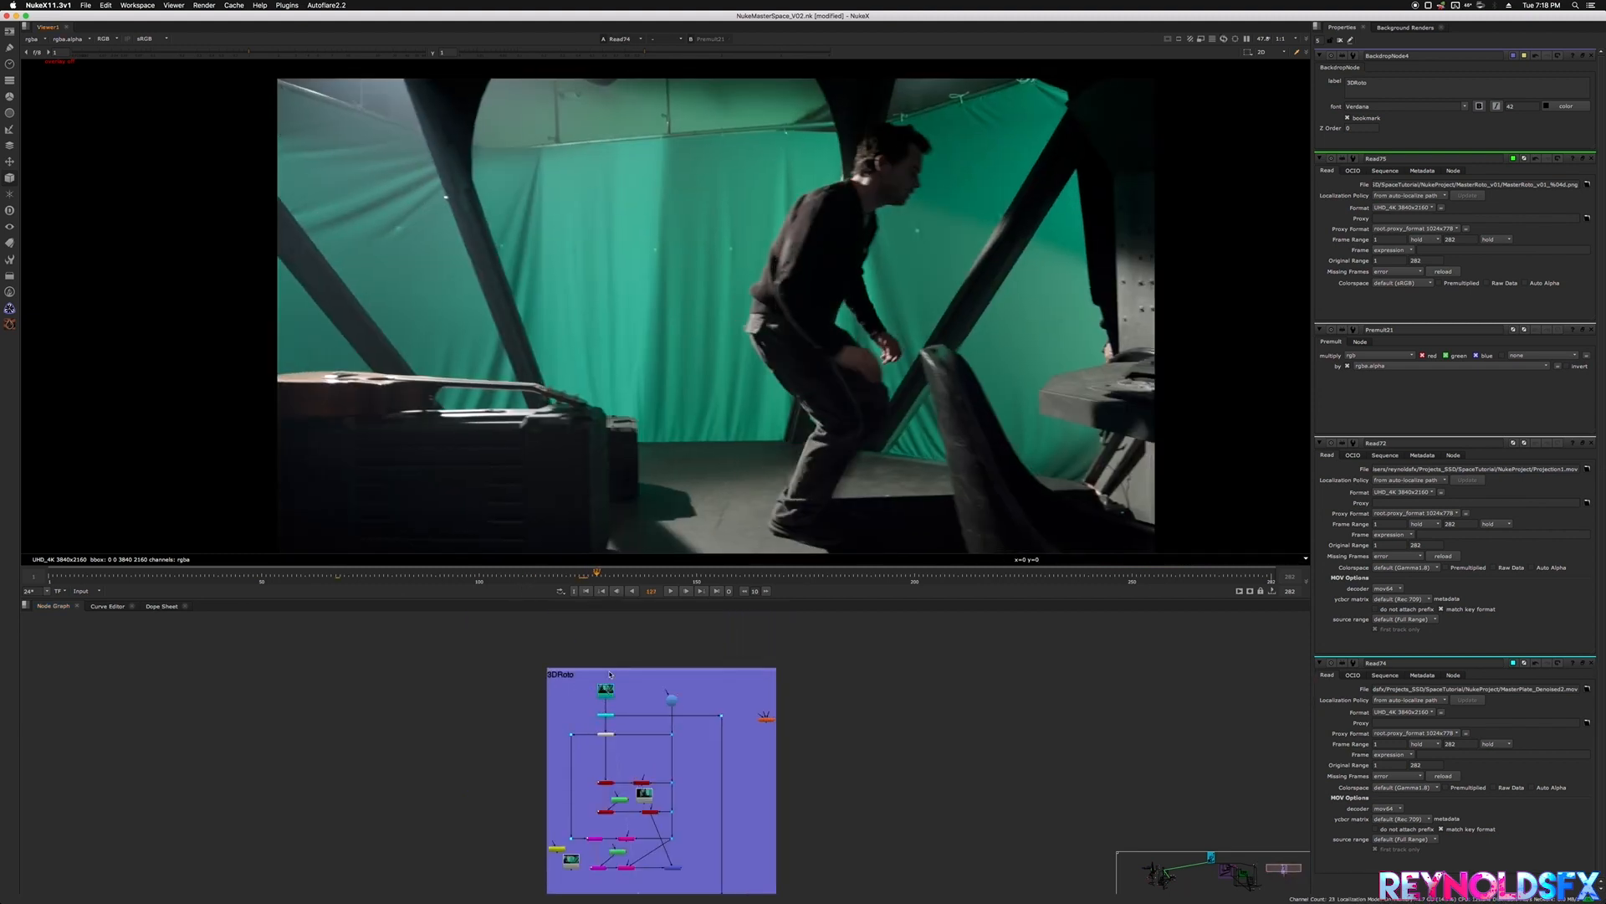
# - View the Premult result at the end of the 3DRoto network and check the cut-outs at frame 114
pyautogui.moveTo(969, 707); pyautogui.dragTo(763, 698, button='middle')
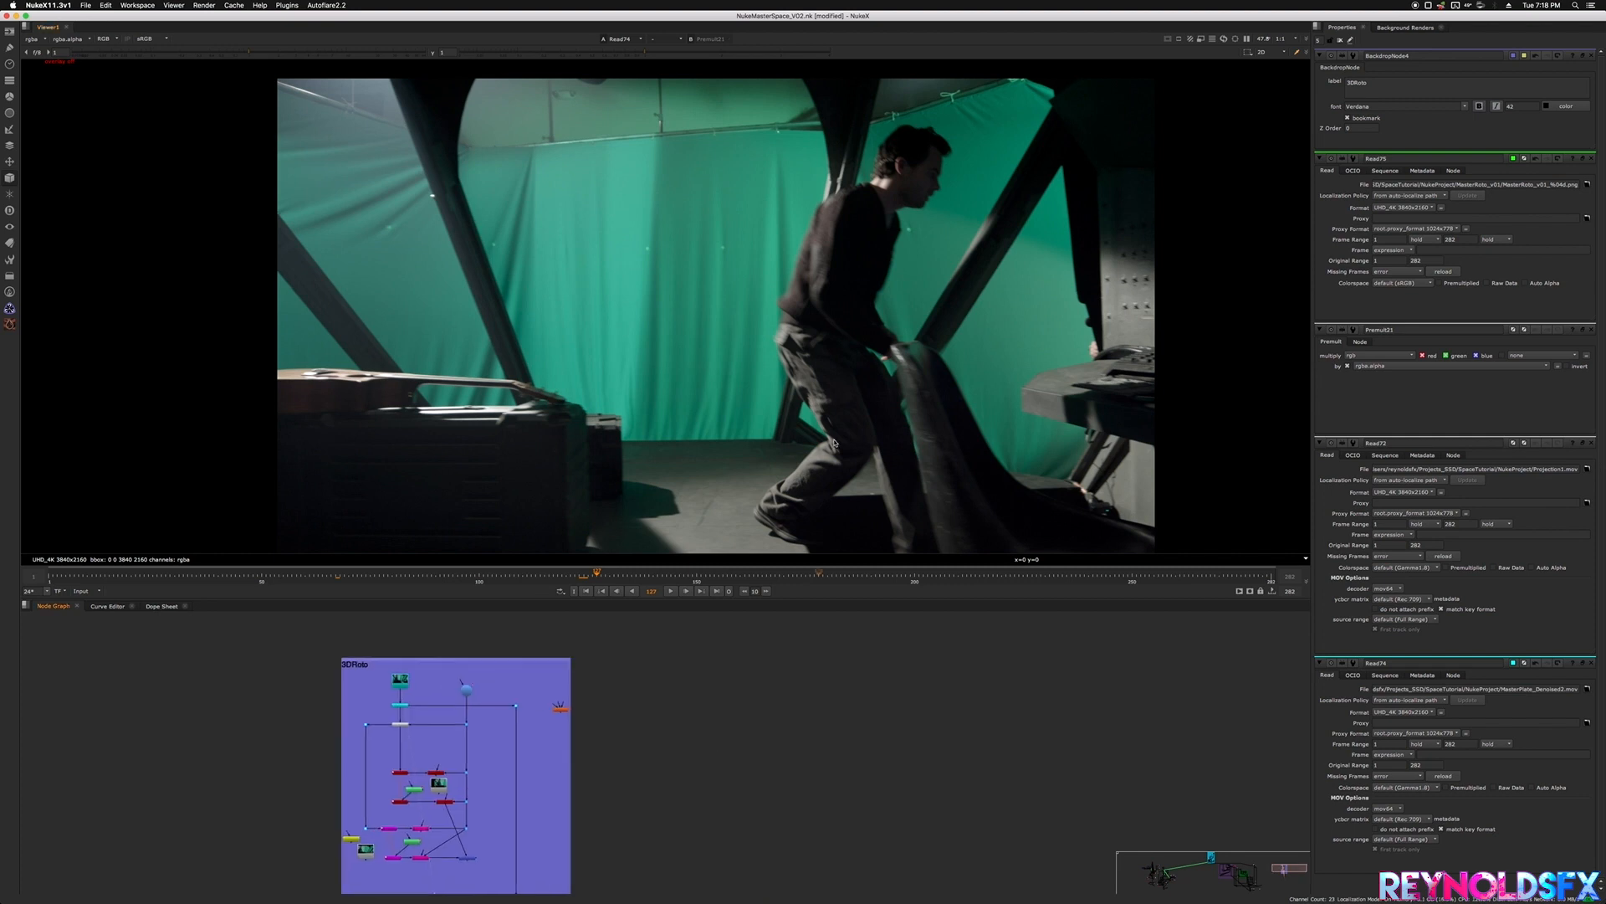
pyautogui.scroll(-4, 713, 797)
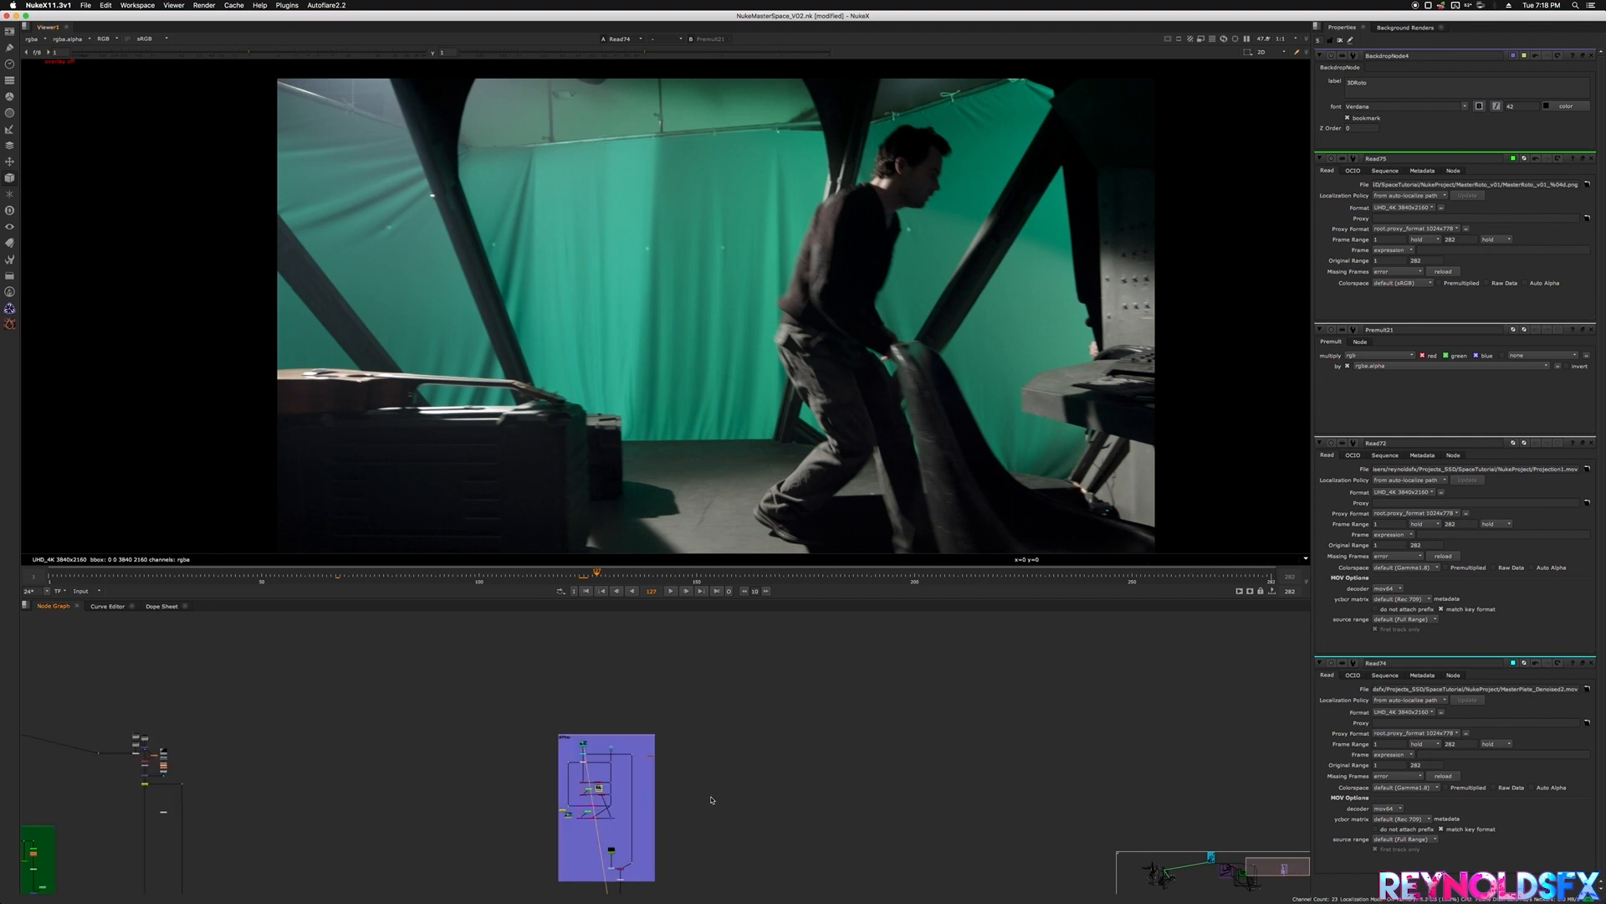
pyautogui.moveTo(713, 797); pyautogui.dragTo(739, 713, button='middle')
pyautogui.scroll(4, 728, 719)
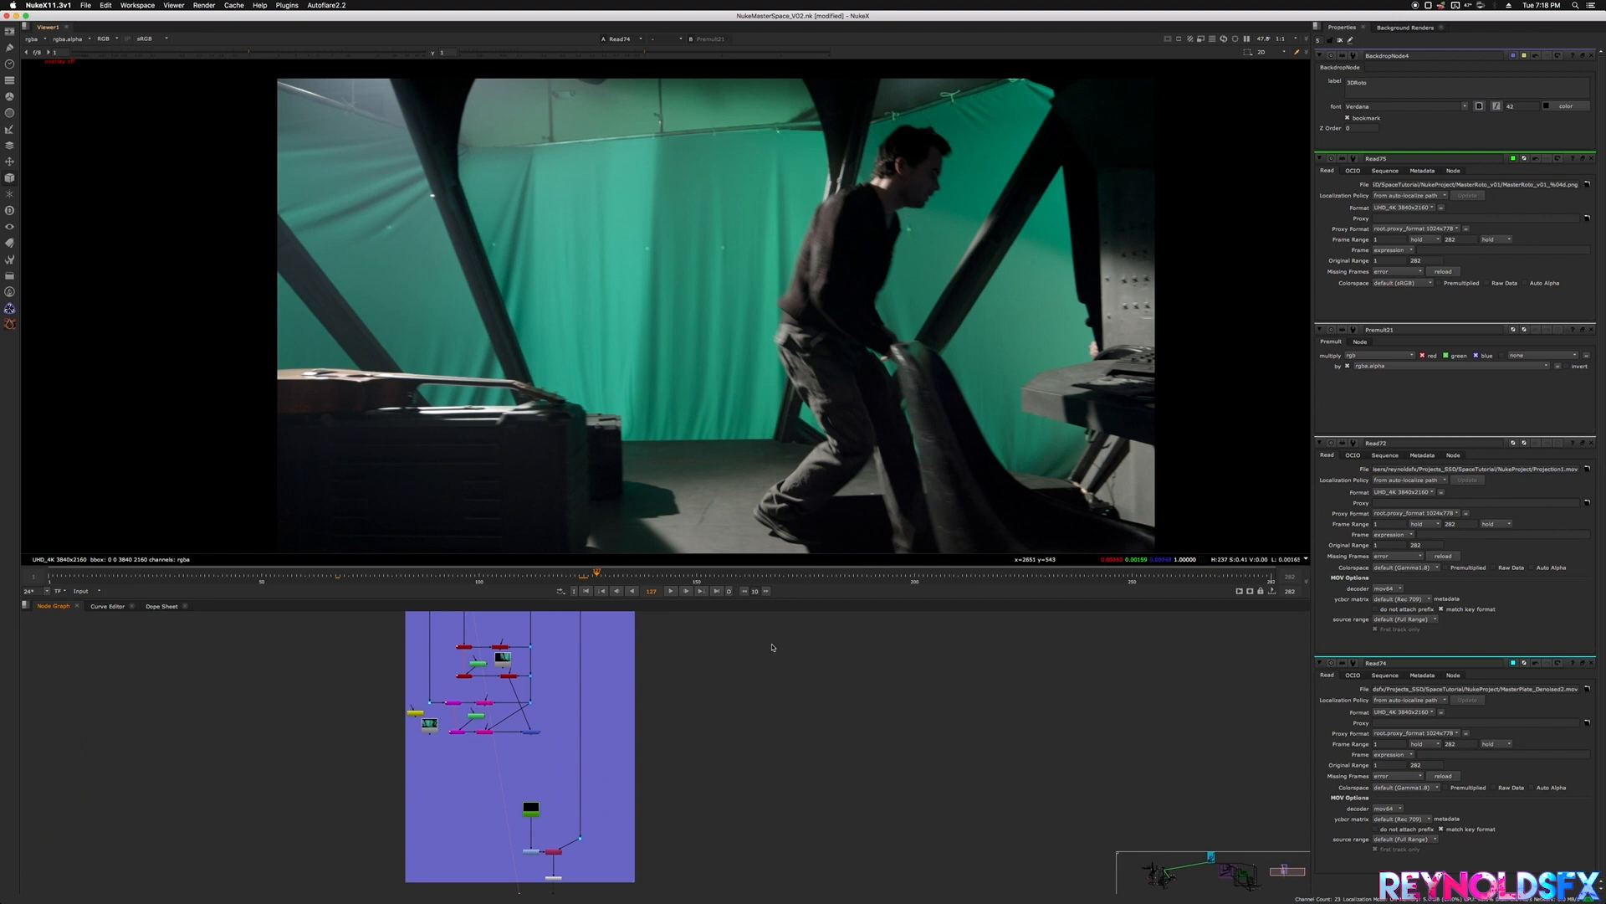
pyautogui.moveTo(642, 820); pyautogui.dragTo(699, 692, button='middle')
pyautogui.scroll(3, 617, 750)
pyautogui.doubleClick(608, 749)
pyautogui.press('1')
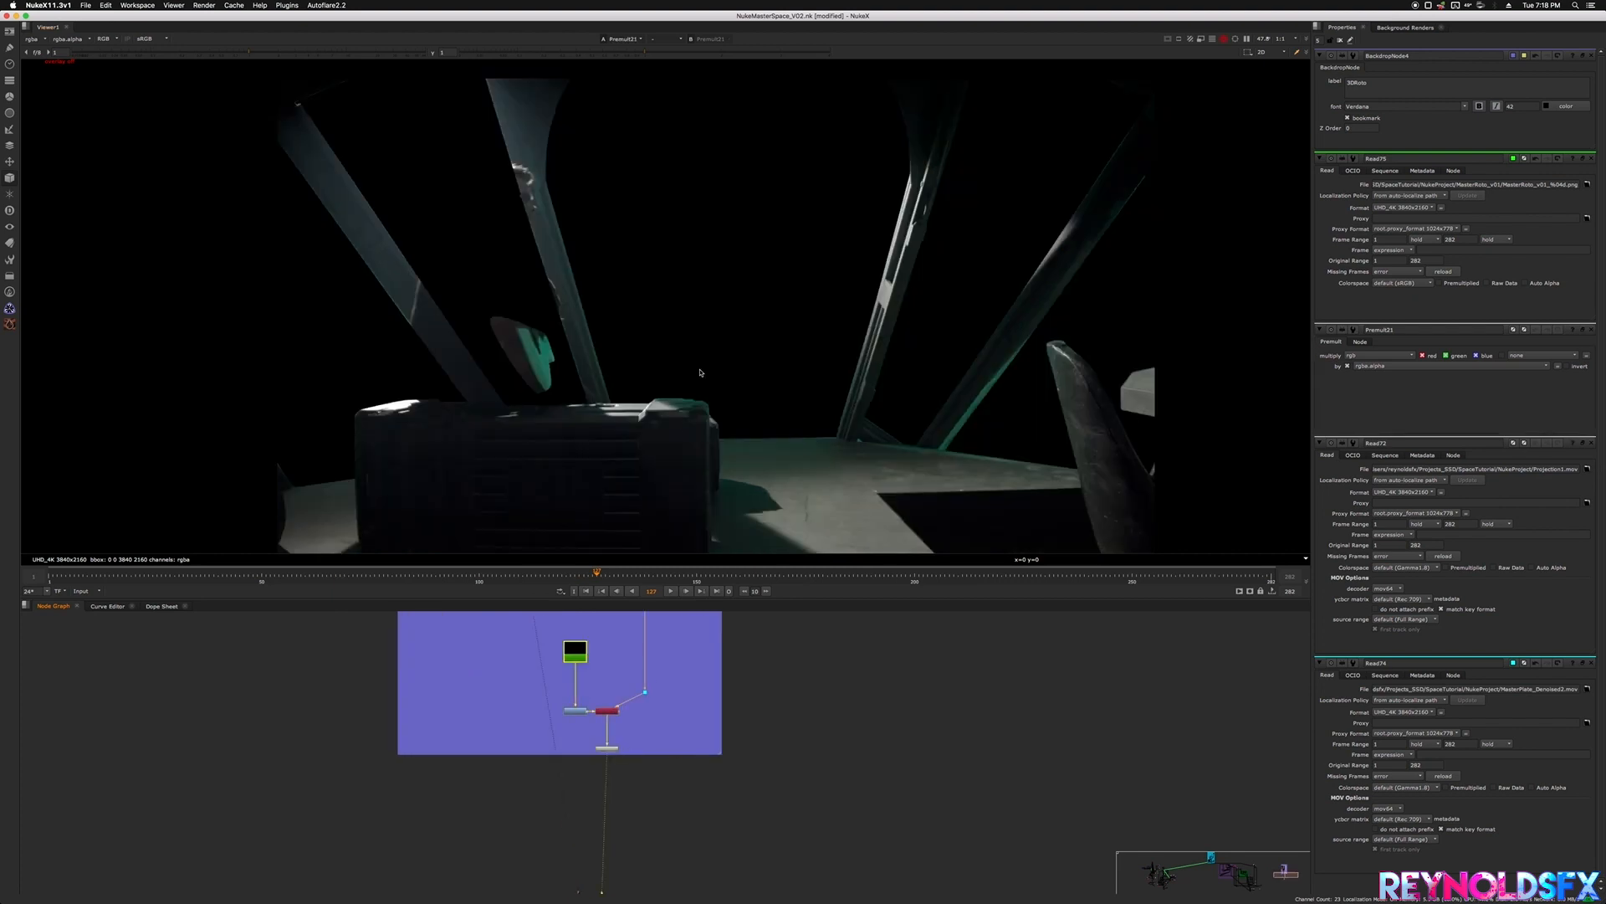
pyautogui.click(542, 574)
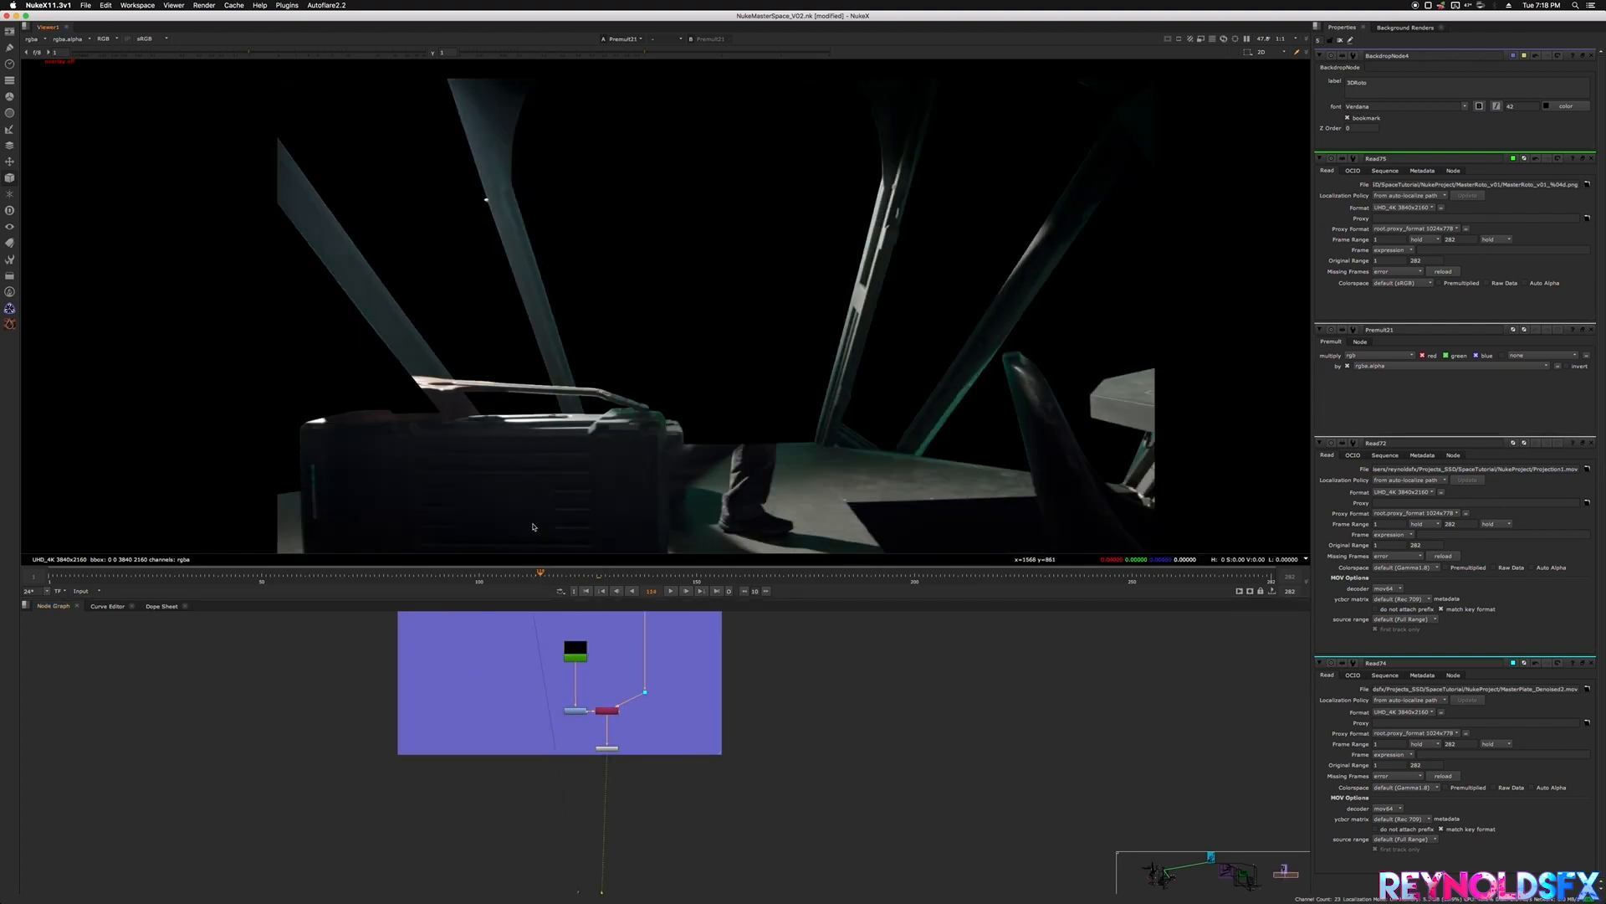
# - Switch the viewer back to the denoised green-screen plate and focus on the magenta projection group
pyautogui.scroll(-3, 686, 673)
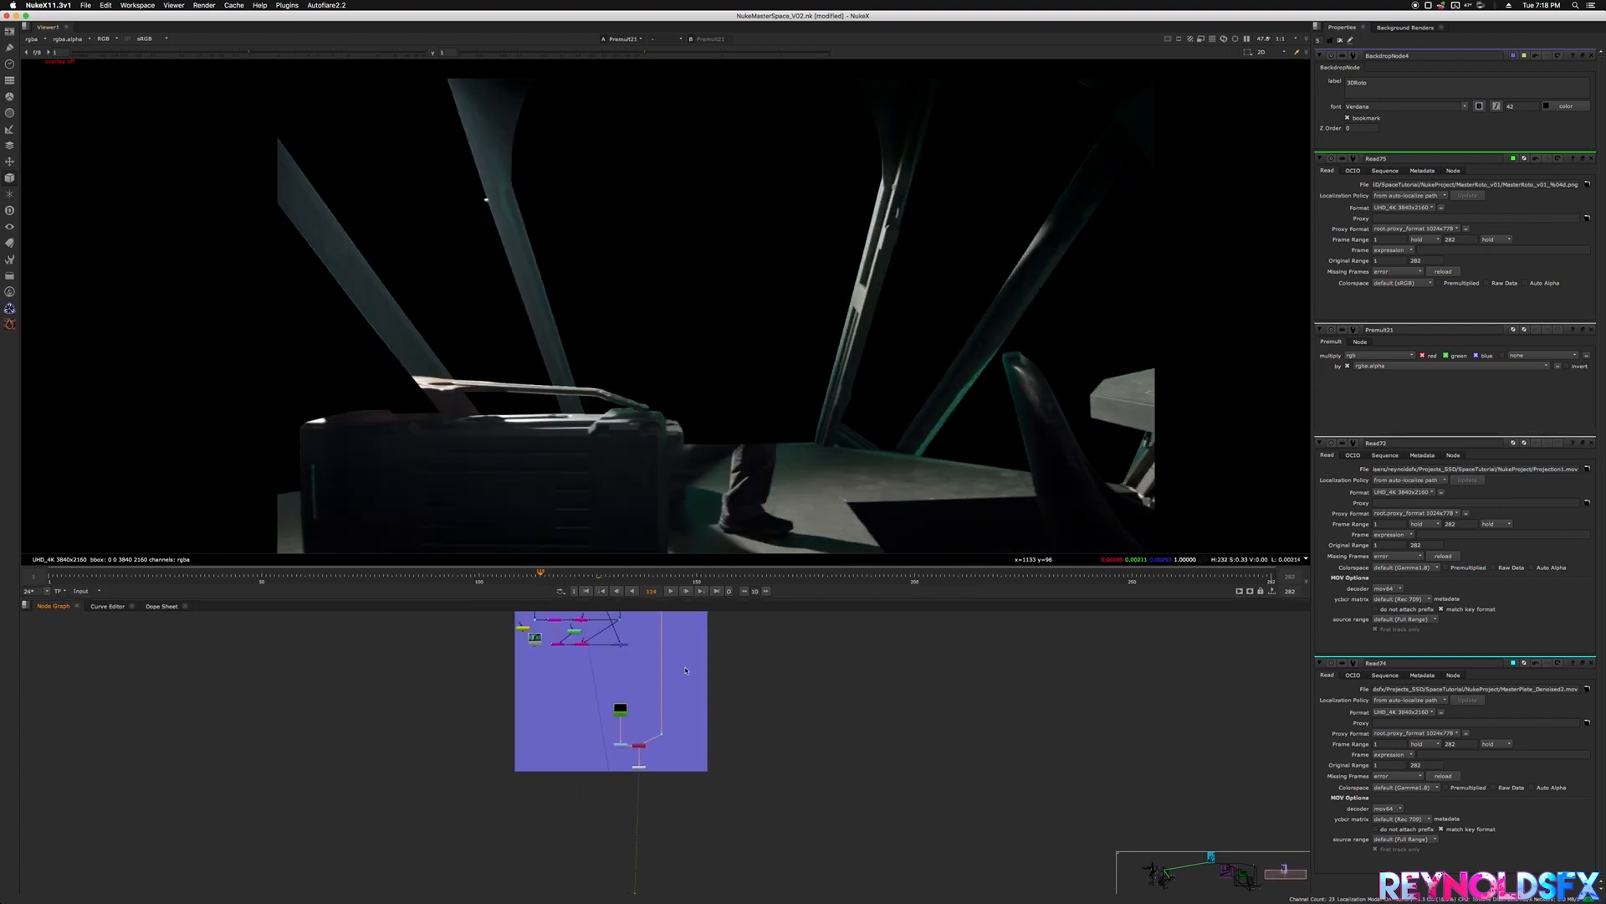
pyautogui.moveTo(686, 672); pyautogui.dragTo(671, 761, button='middle')
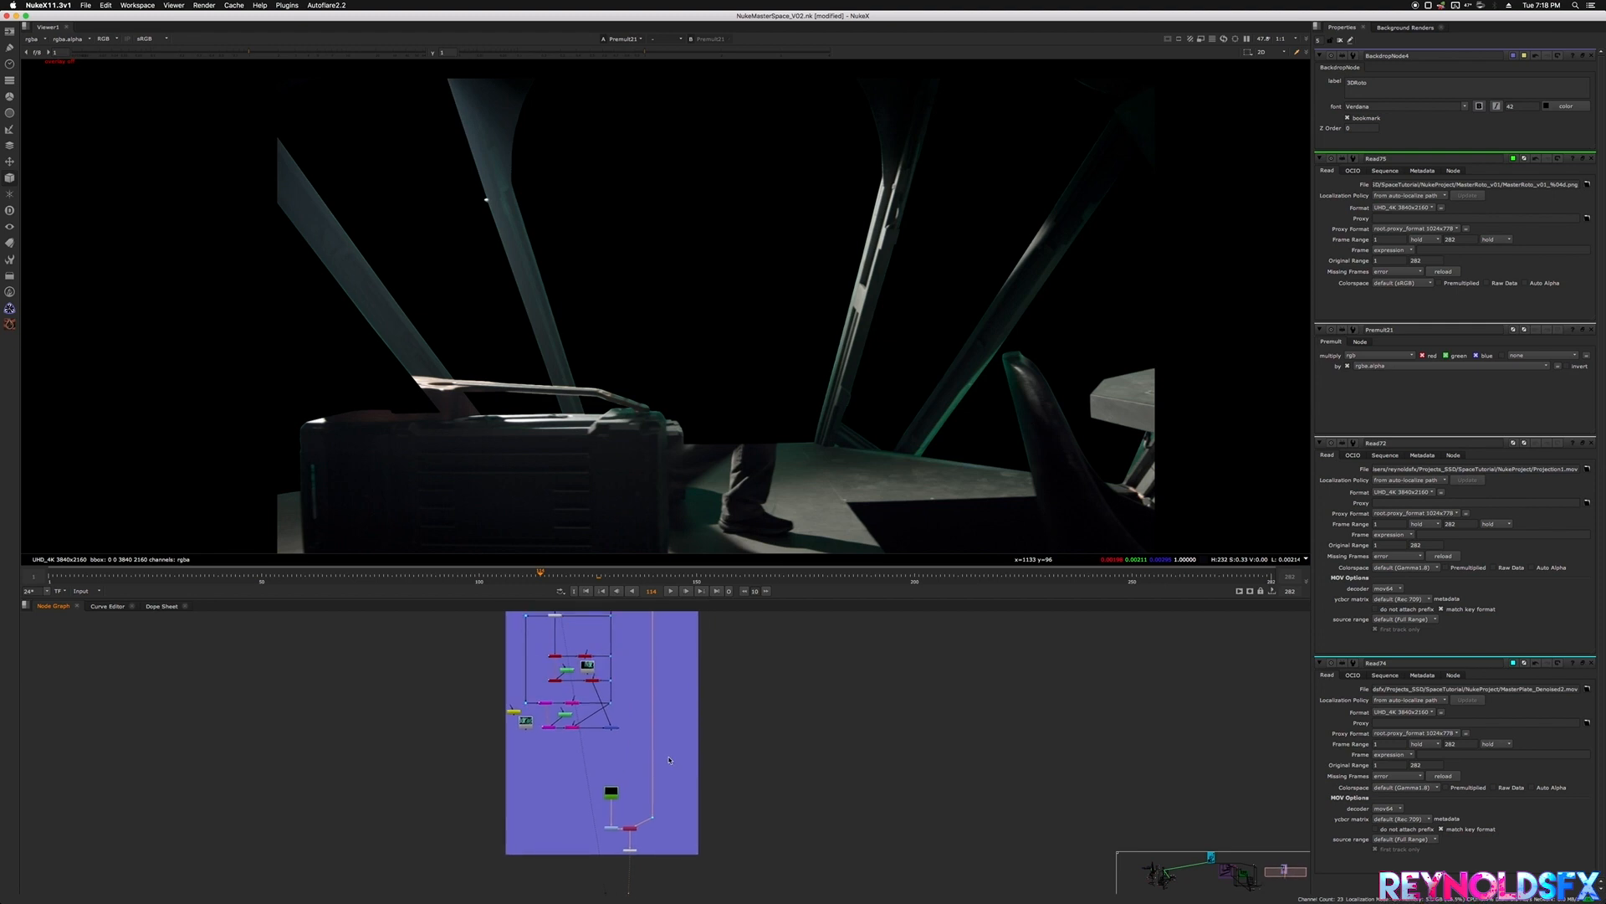
pyautogui.scroll(5, 606, 740)
pyautogui.press('1')
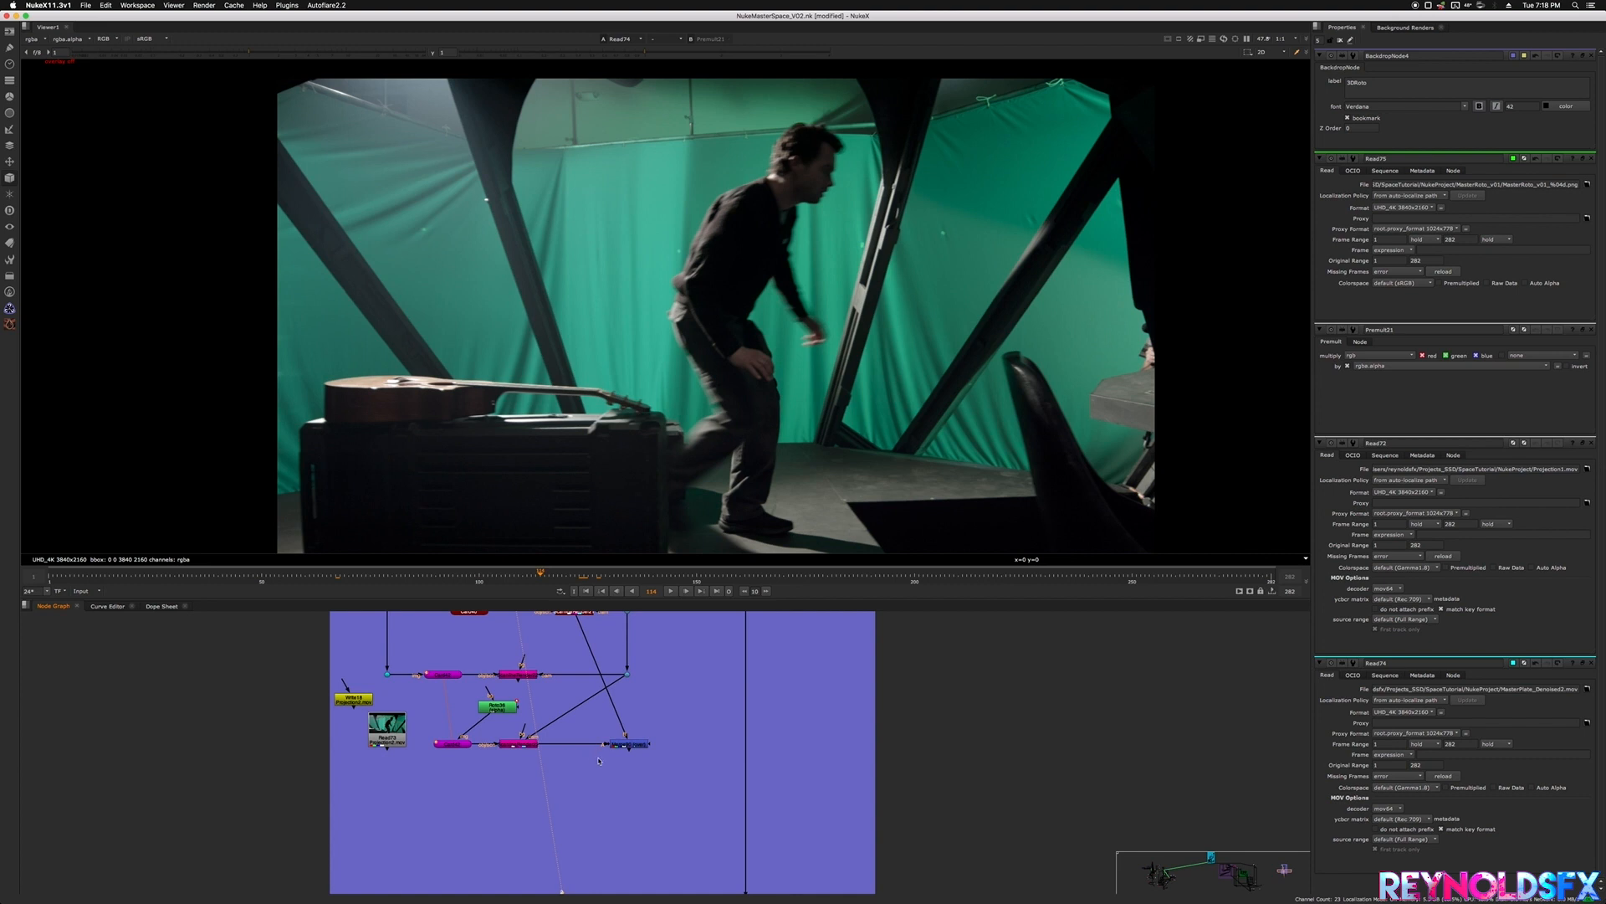
# - Open the upper magenta ScanlineRender's properties and inspect its projection mode options
pyautogui.doubleClick(517, 673)
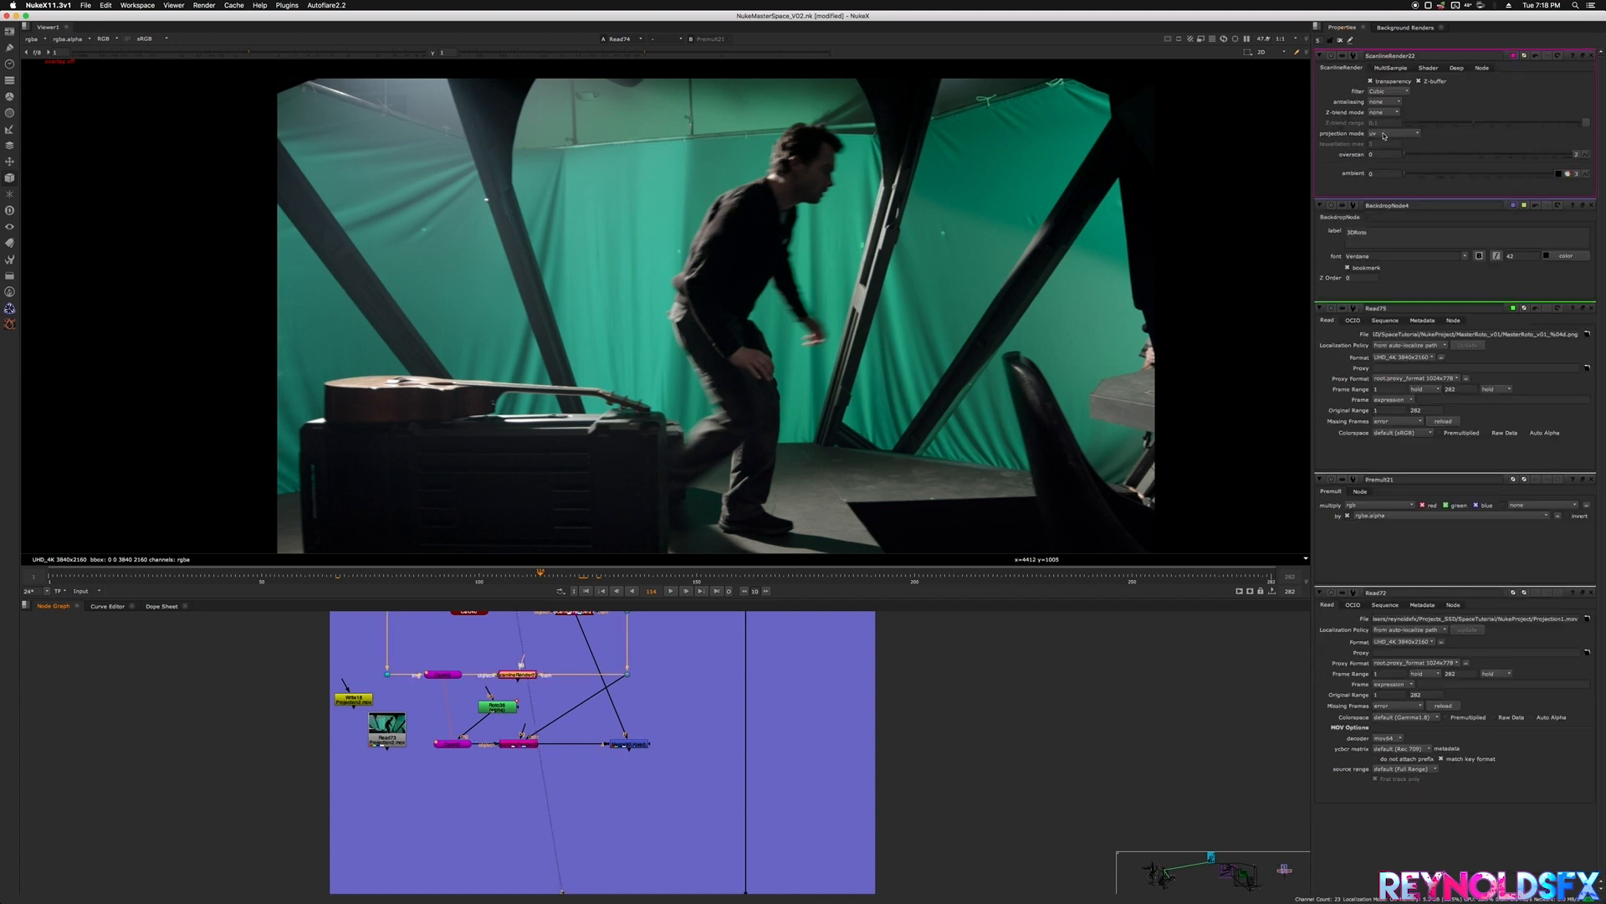
pyautogui.click(1384, 135)
pyautogui.click(1396, 134)
pyautogui.scroll(-3, 669, 737)
pyautogui.moveTo(670, 737); pyautogui.dragTo(662, 754, button='middle')
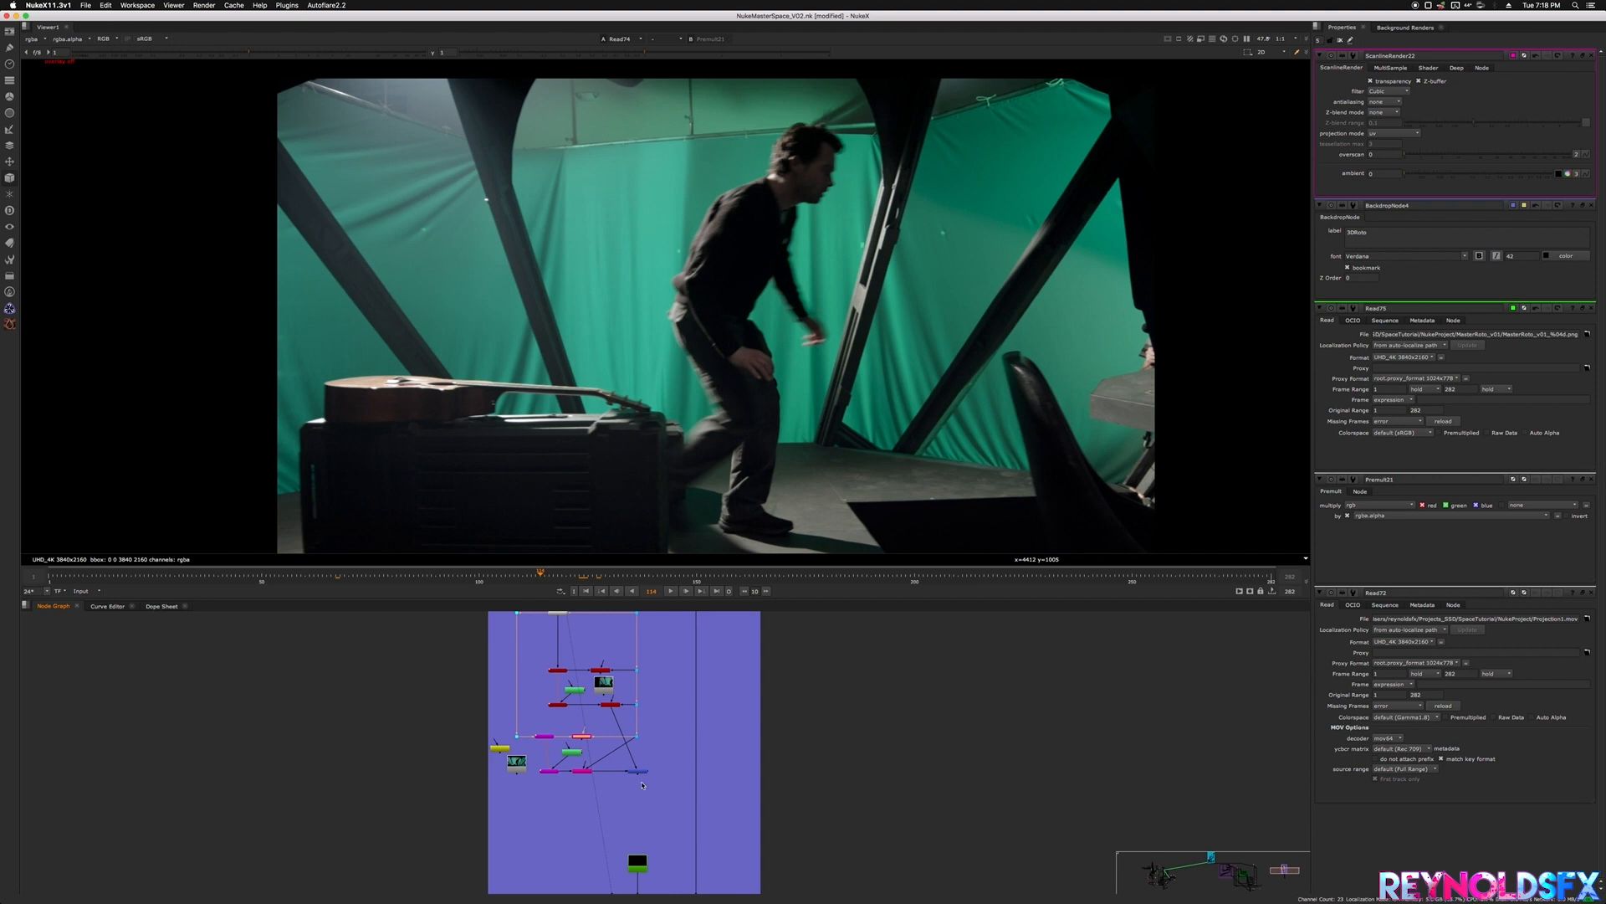
pyautogui.moveTo(641, 792); pyautogui.dragTo(657, 780, button='middle')
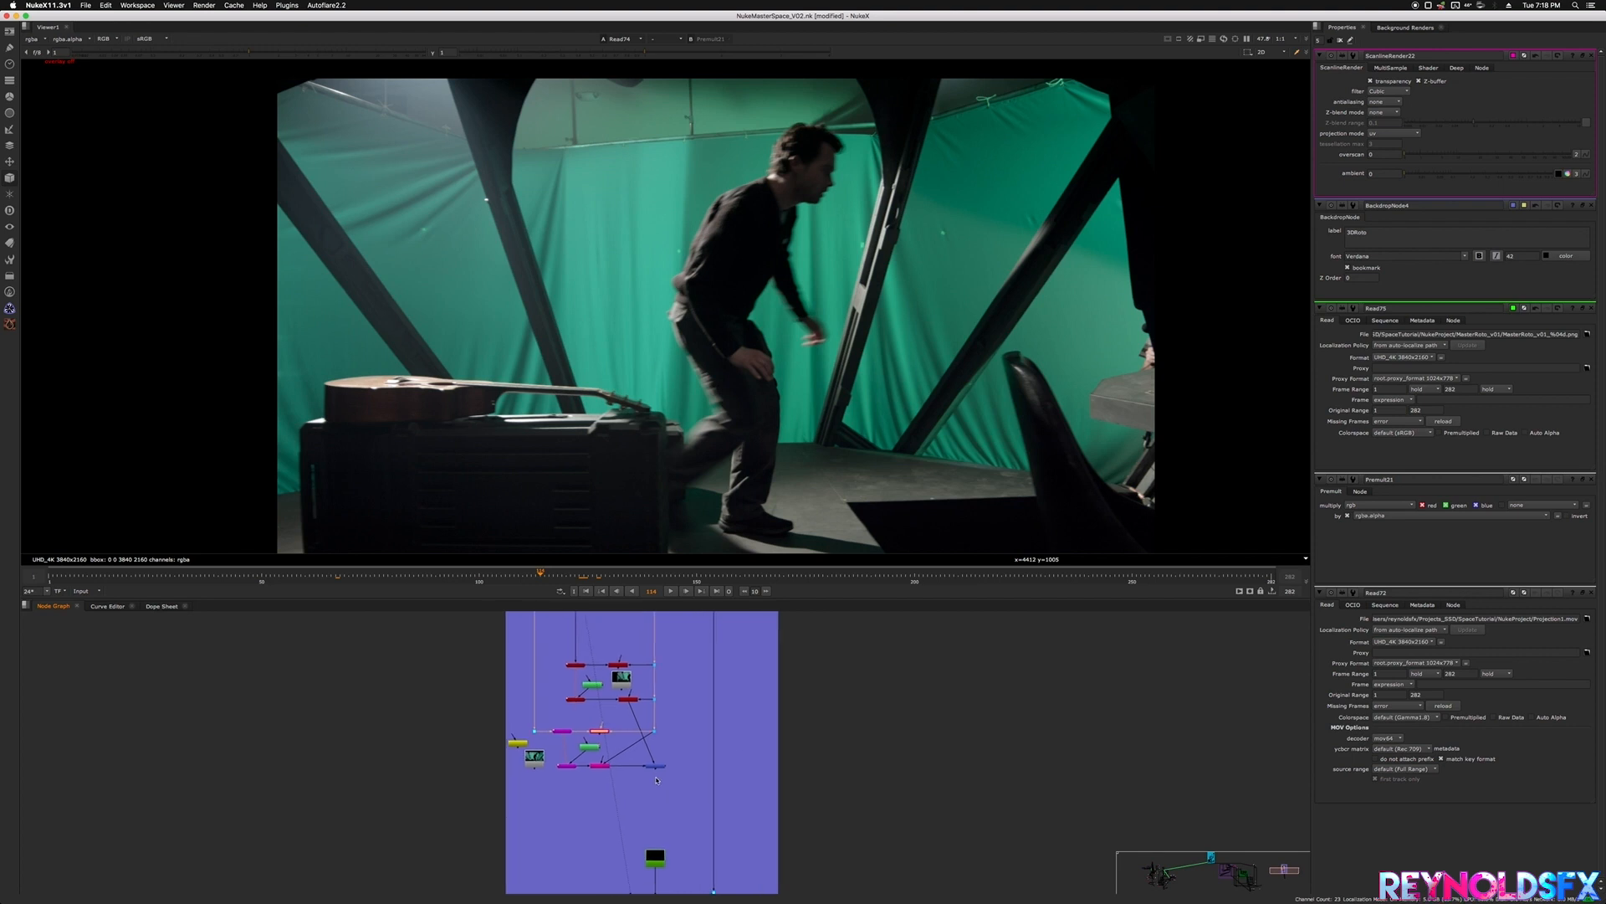